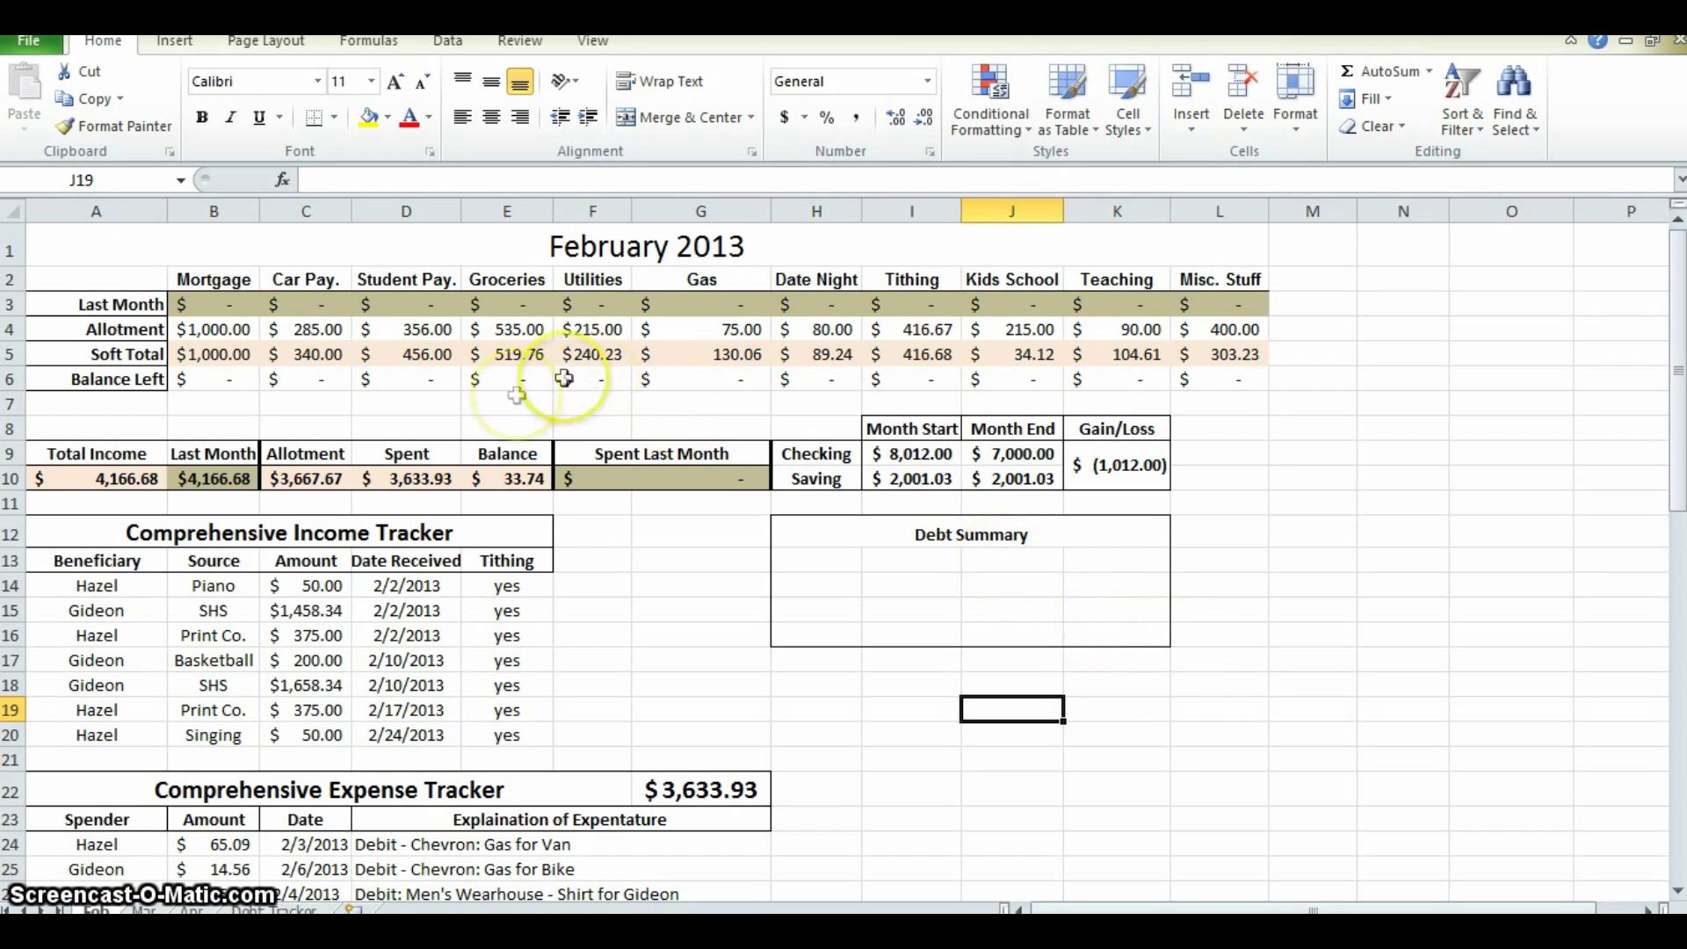
- Look over the January sheet's budget rows and its finished Debt Summary area
{"action": "scroll", "coordinate": [489, 422], "scroll_direction": "down", "scroll_amount": 5}
{"action": "scroll", "coordinate": [813, 592], "scroll_direction": "up", "scroll_amount": 5}
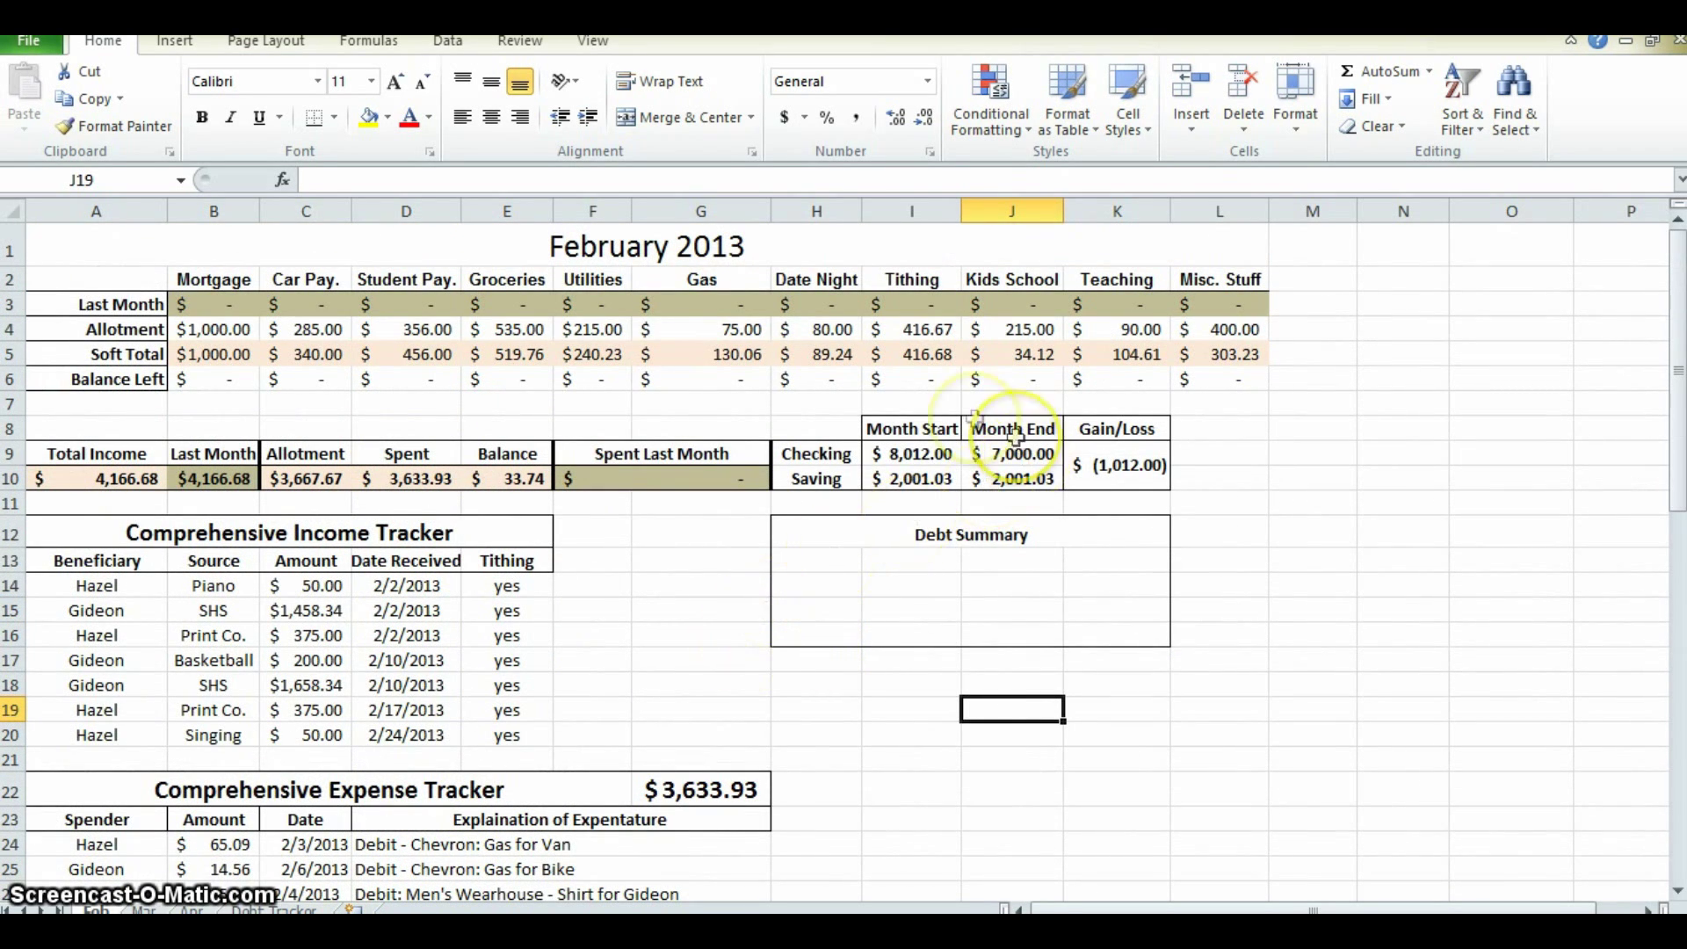
{"action": "left_click_drag", "start_coordinate": [213, 308], "coordinate": [1205, 362]}
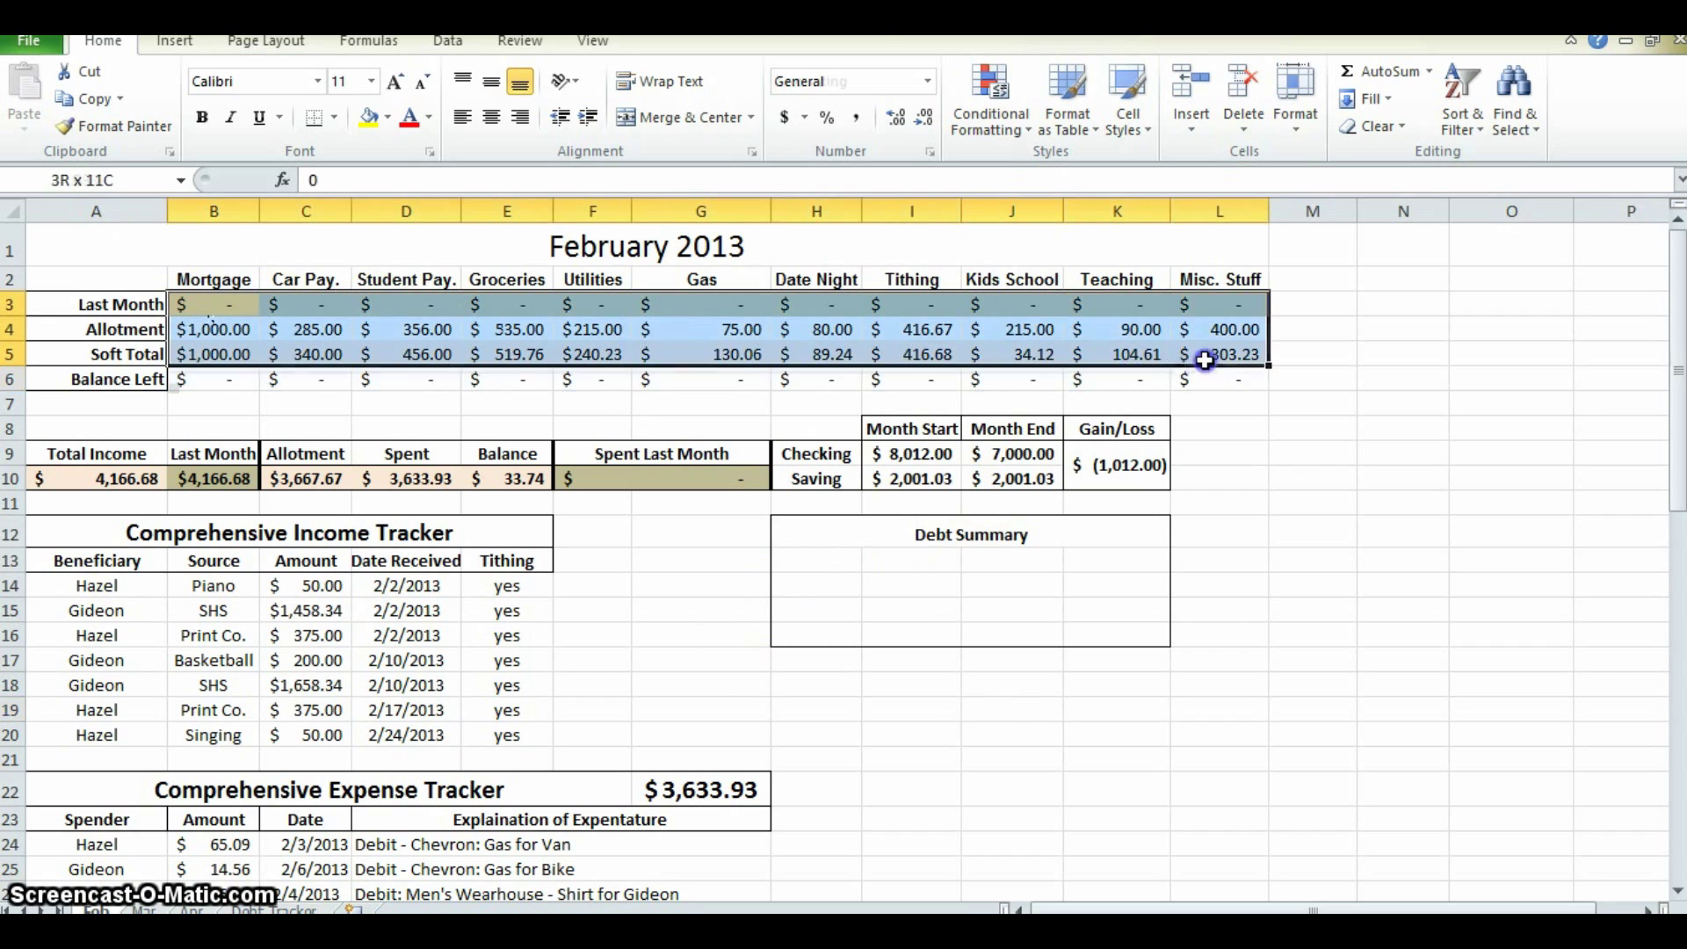
{"action": "left_click", "coordinate": [1301, 455]}
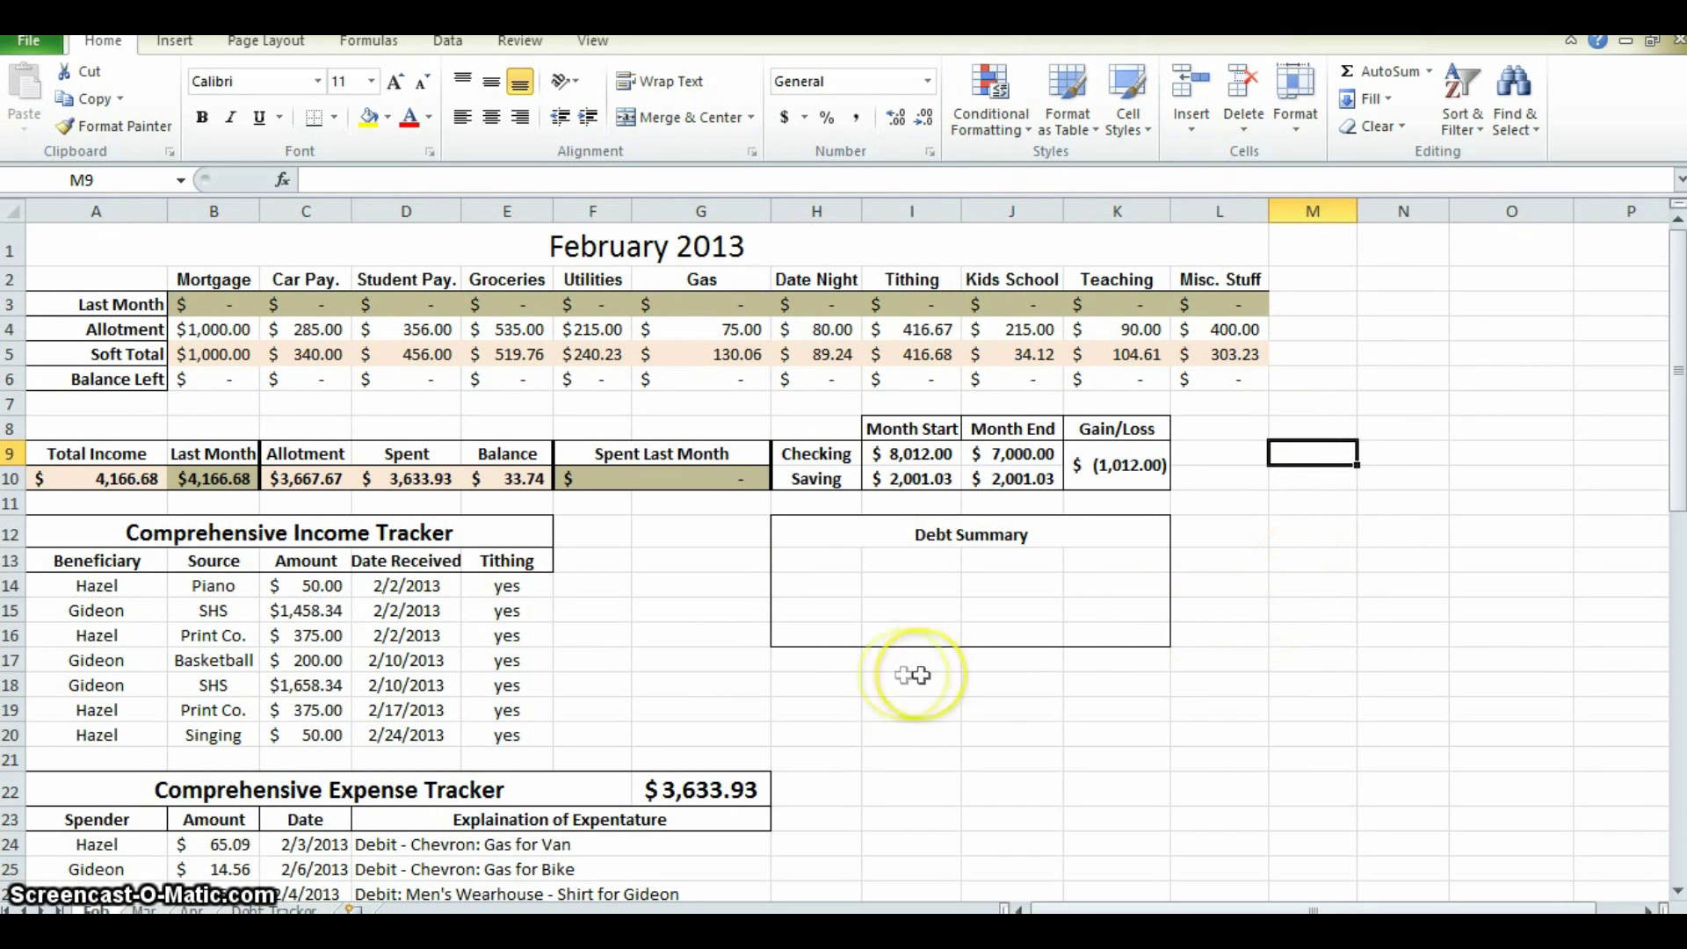
{"action": "left_click", "coordinate": [813, 536]}
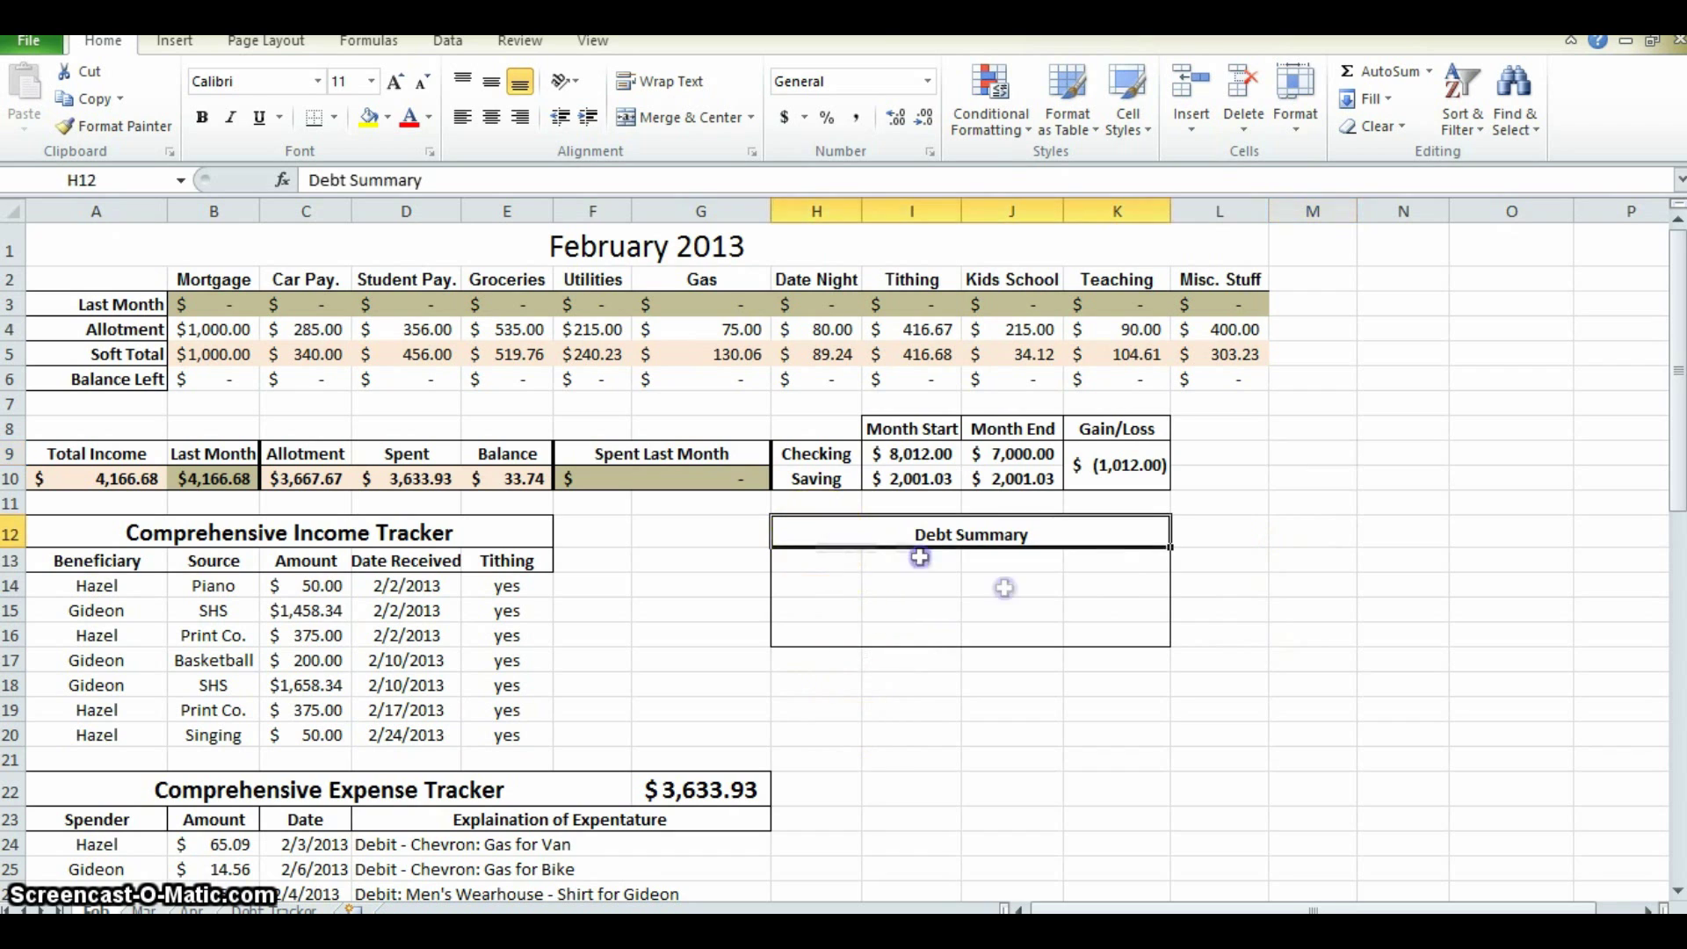
{"action": "left_click_drag", "start_coordinate": [1004, 588], "coordinate": [1110, 641]}
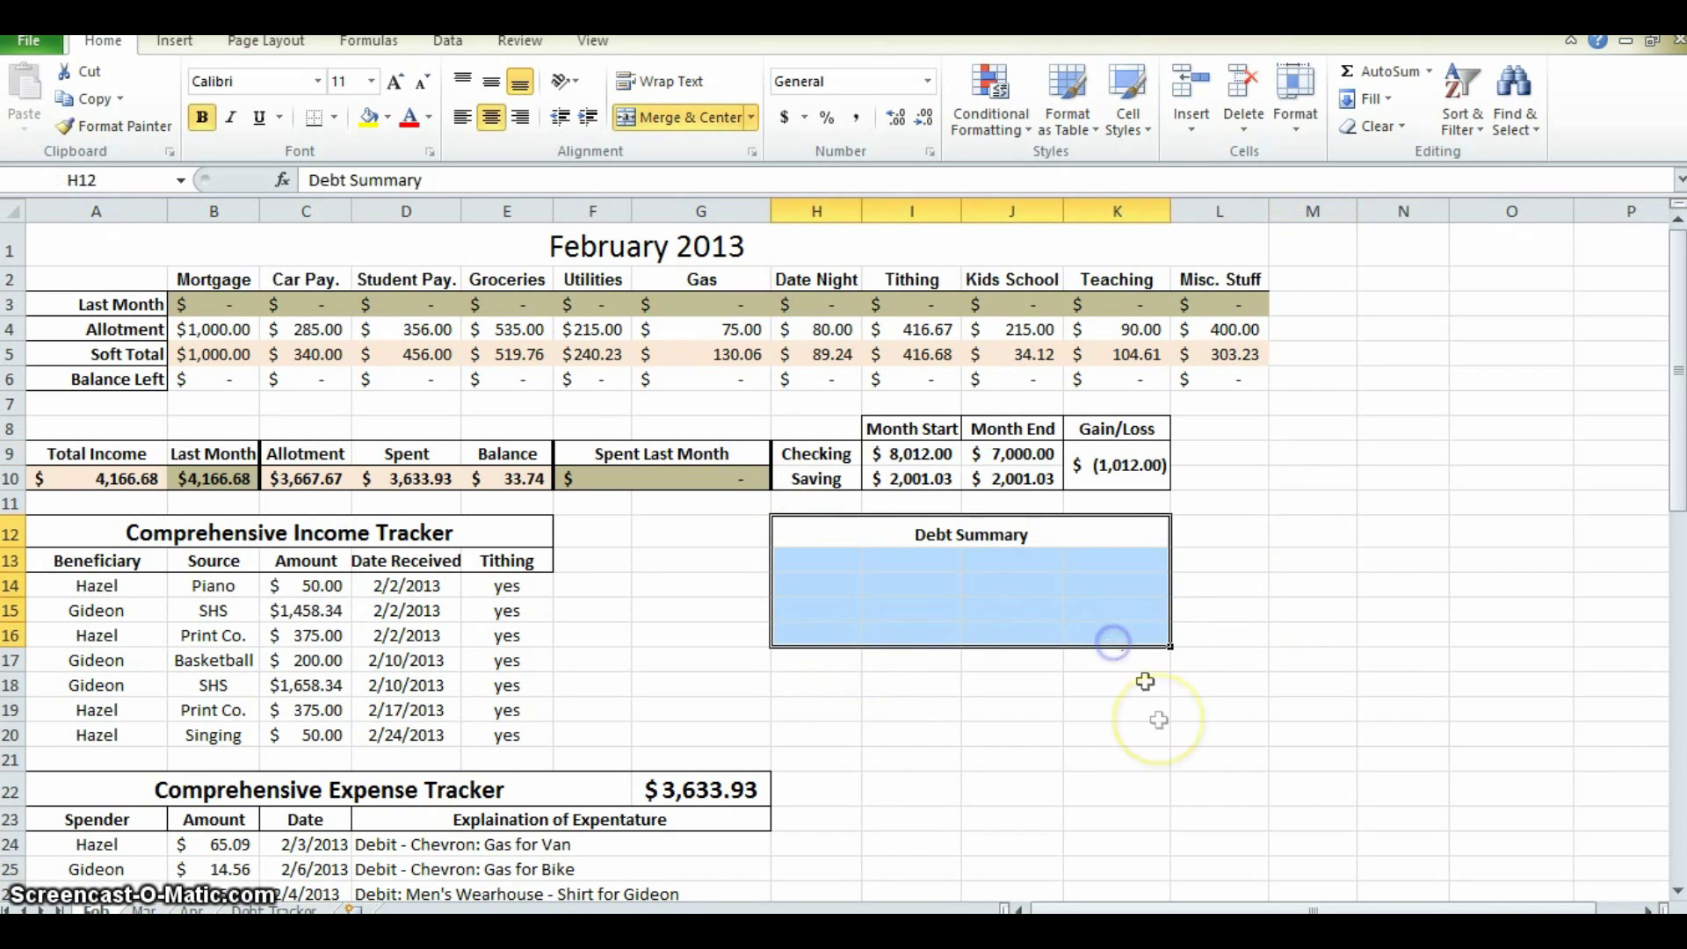
{"action": "left_click", "coordinate": [1143, 732]}
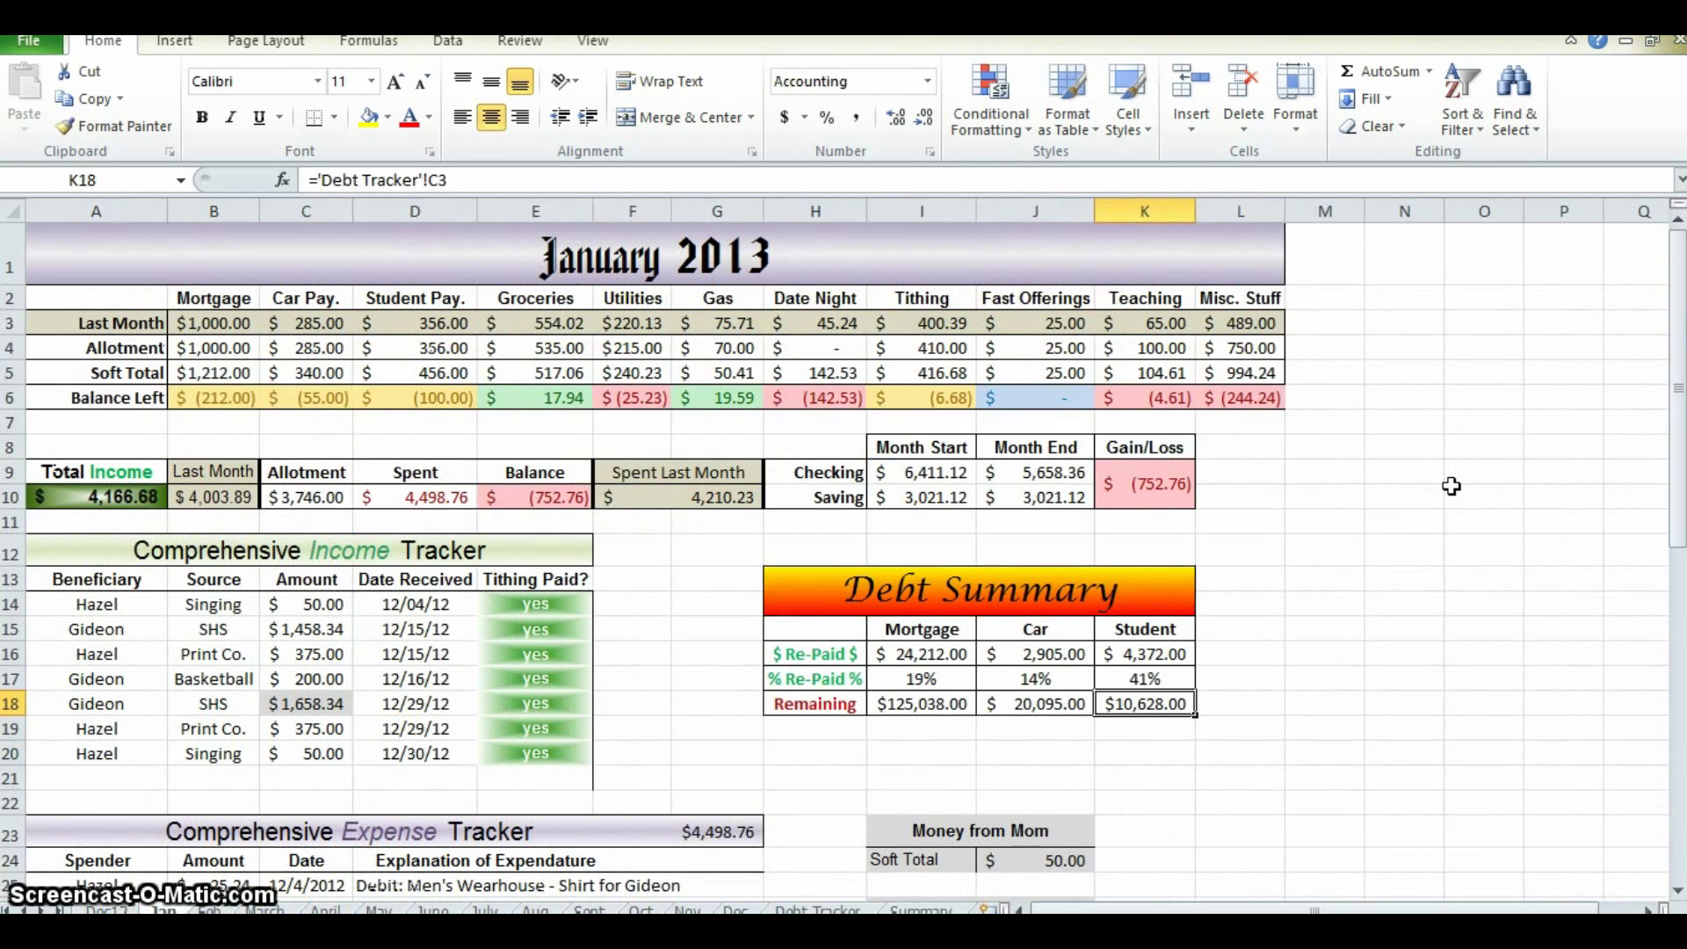
{"action": "scroll", "coordinate": [1661, 392], "scroll_direction": "down", "scroll_amount": 1}
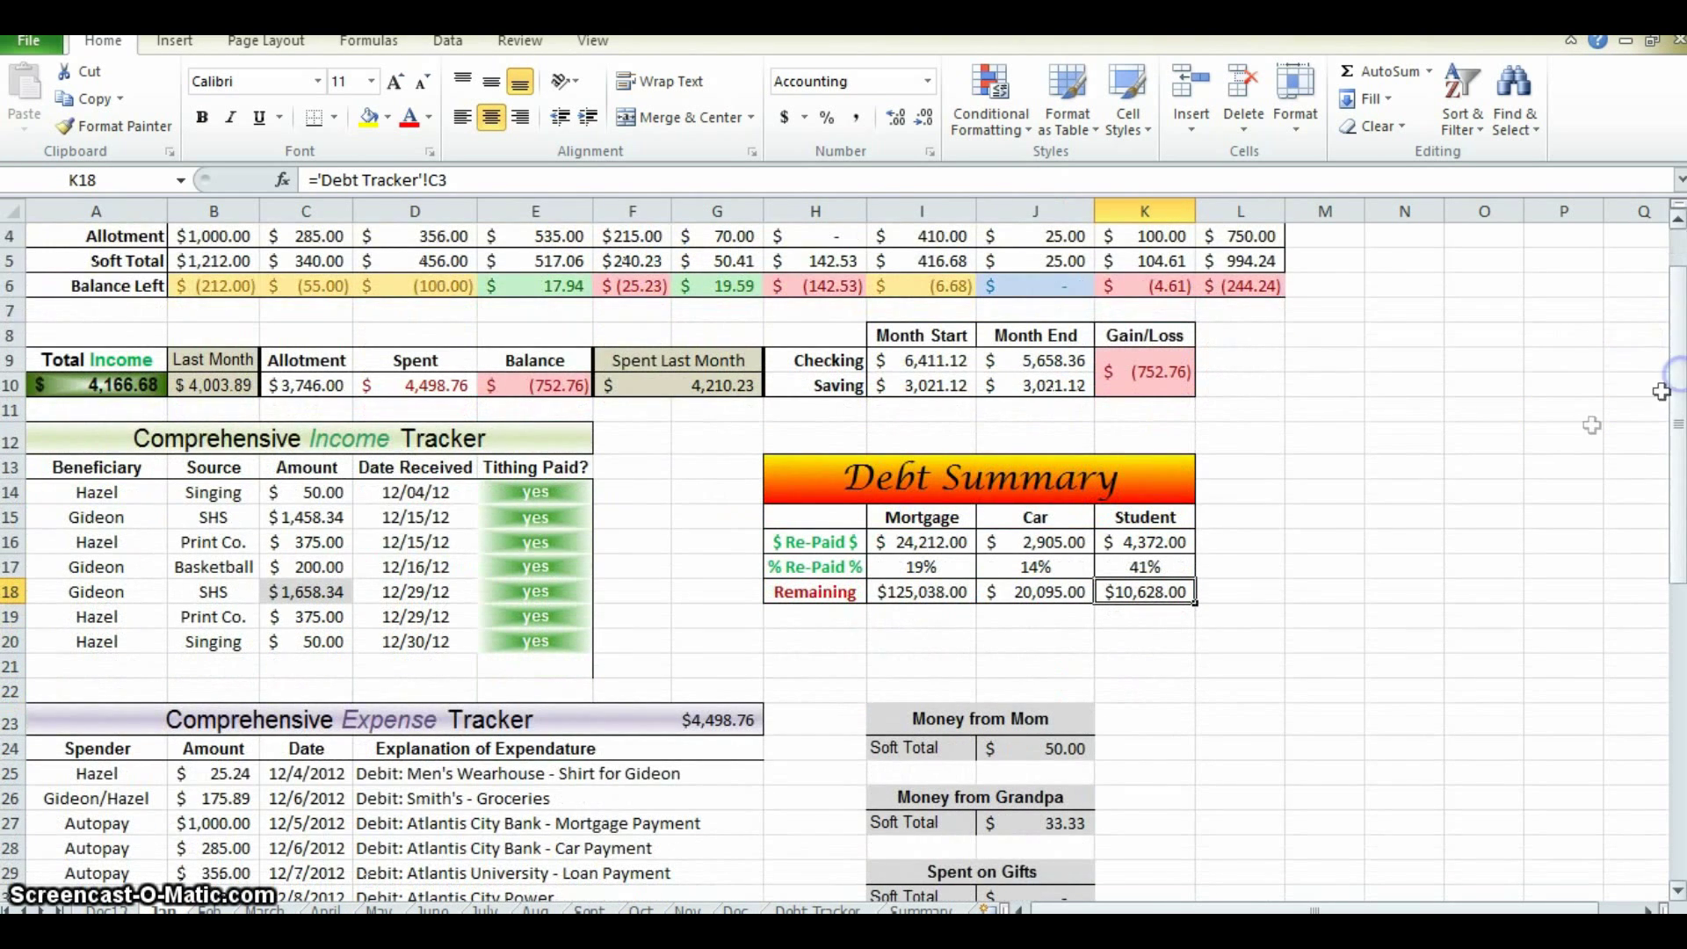
{"action": "left_click_drag", "start_coordinate": [1212, 620], "coordinate": [752, 472]}
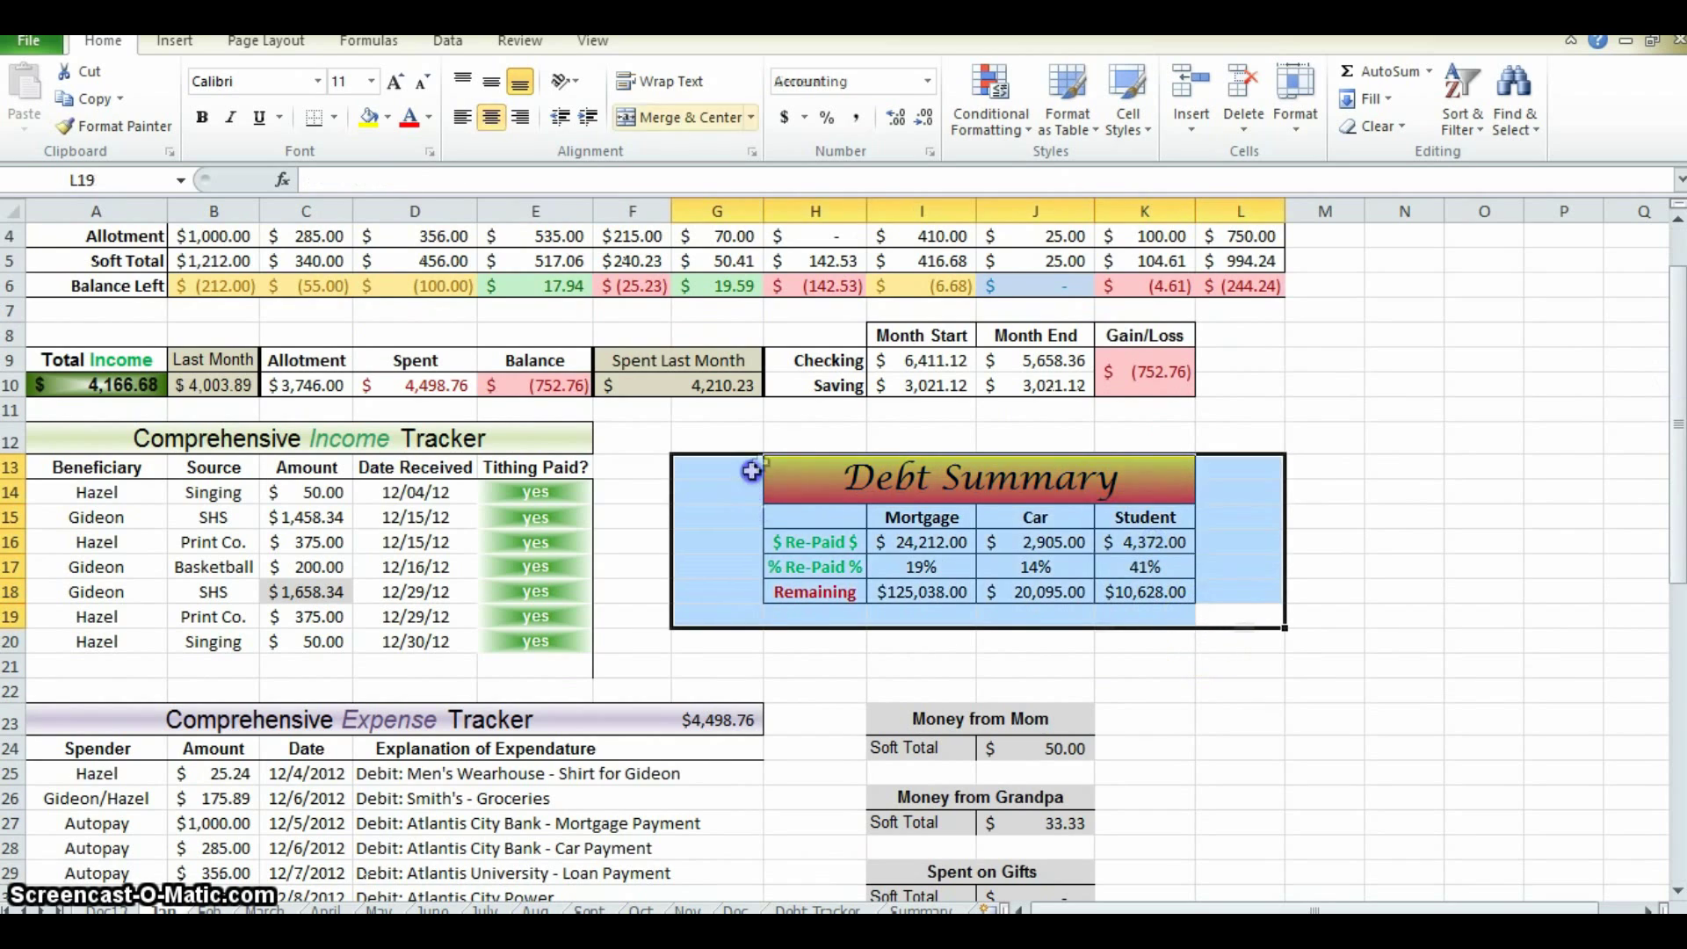
{"action": "left_click", "coordinate": [1634, 542]}
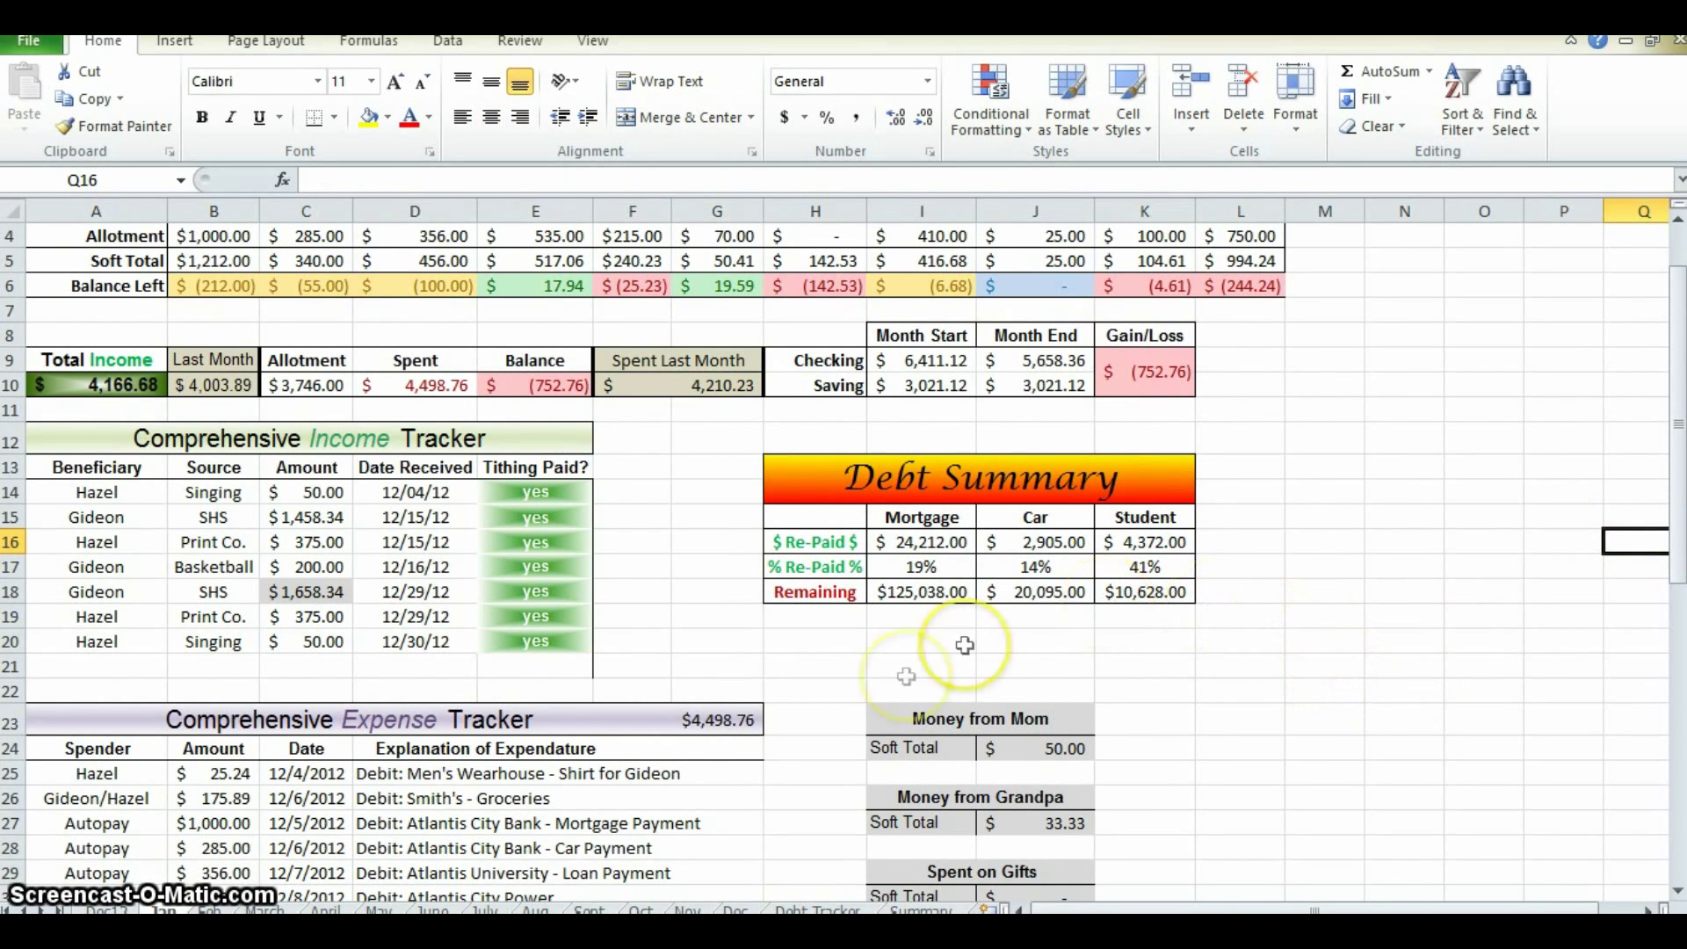
- Switch to the Debt Tracker sheet and inspect its 'Burn off the DEBT - 2013' title
{"action": "left_click", "coordinate": [826, 911]}
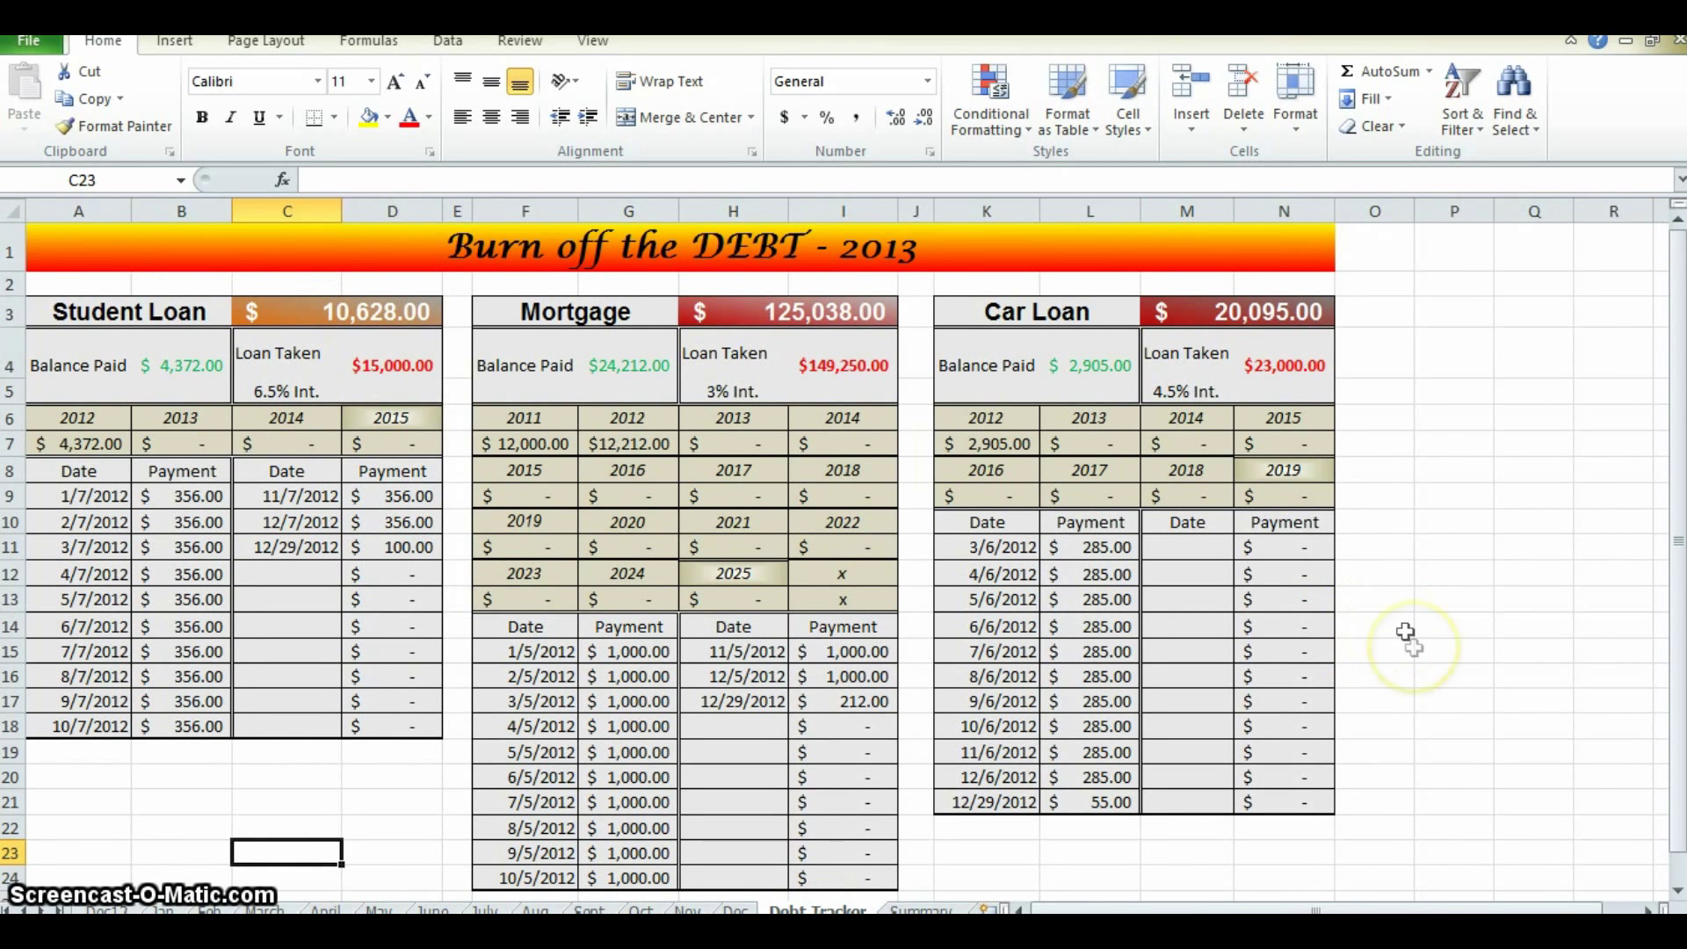
{"action": "left_click", "coordinate": [593, 251]}
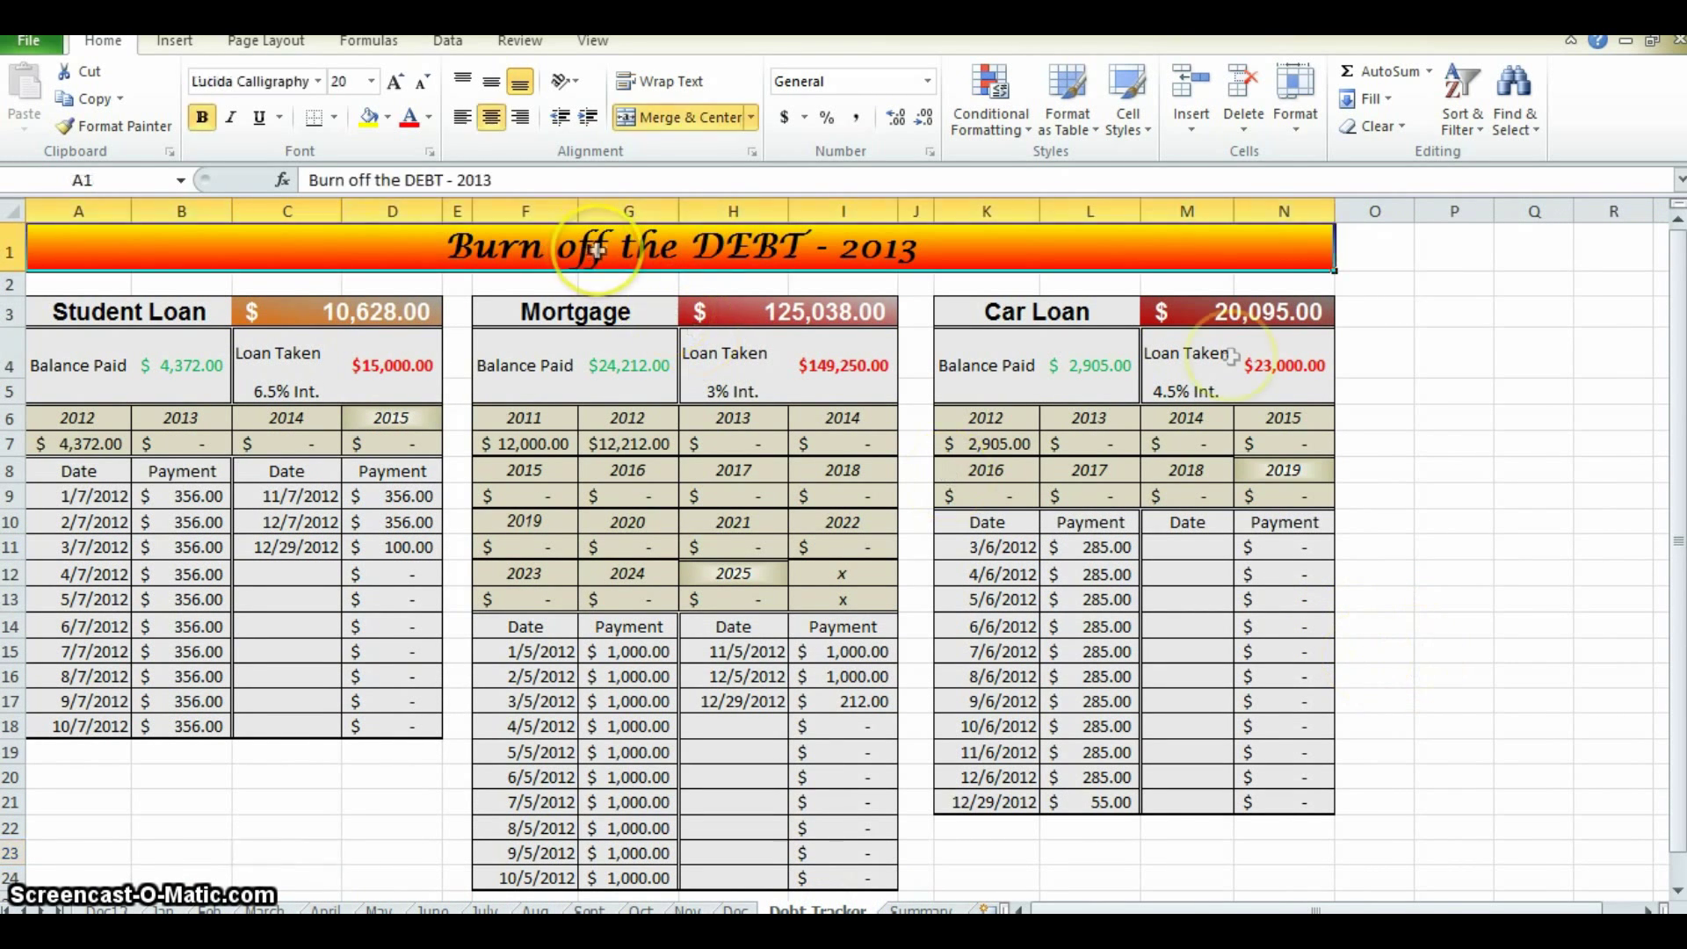
{"action": "left_click", "coordinate": [1457, 519]}
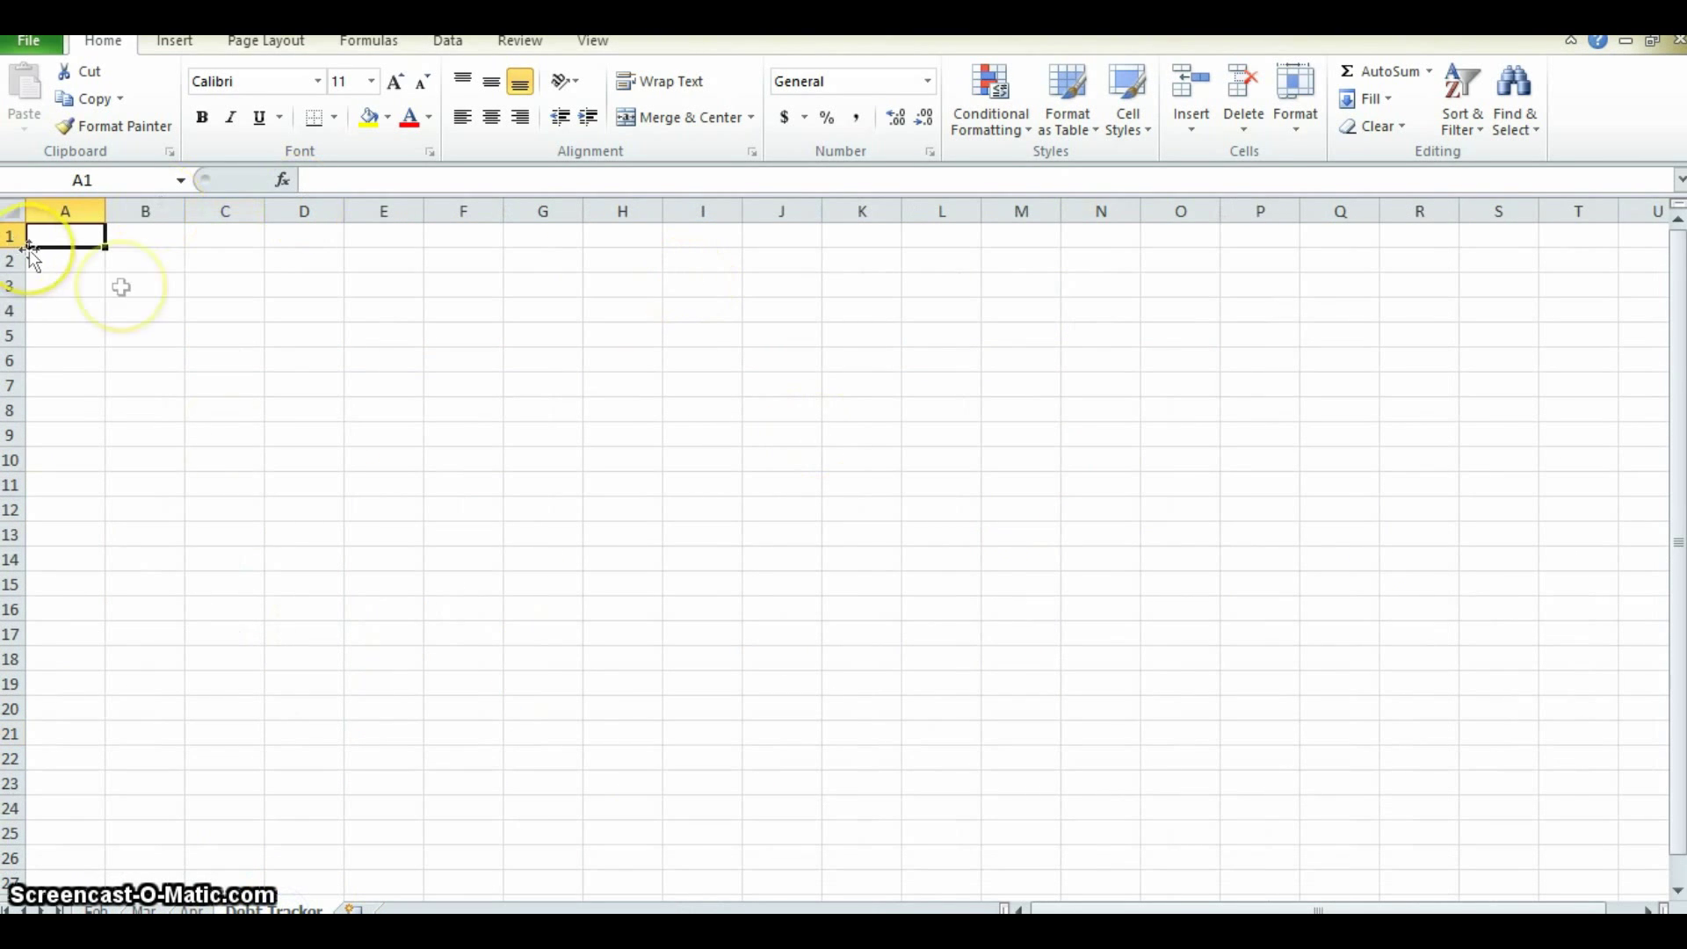
- Merge and centre A1:N1 and enter the title 'Debt Tracker' in it
{"action": "left_click_drag", "start_coordinate": [79, 237], "coordinate": [1106, 232]}
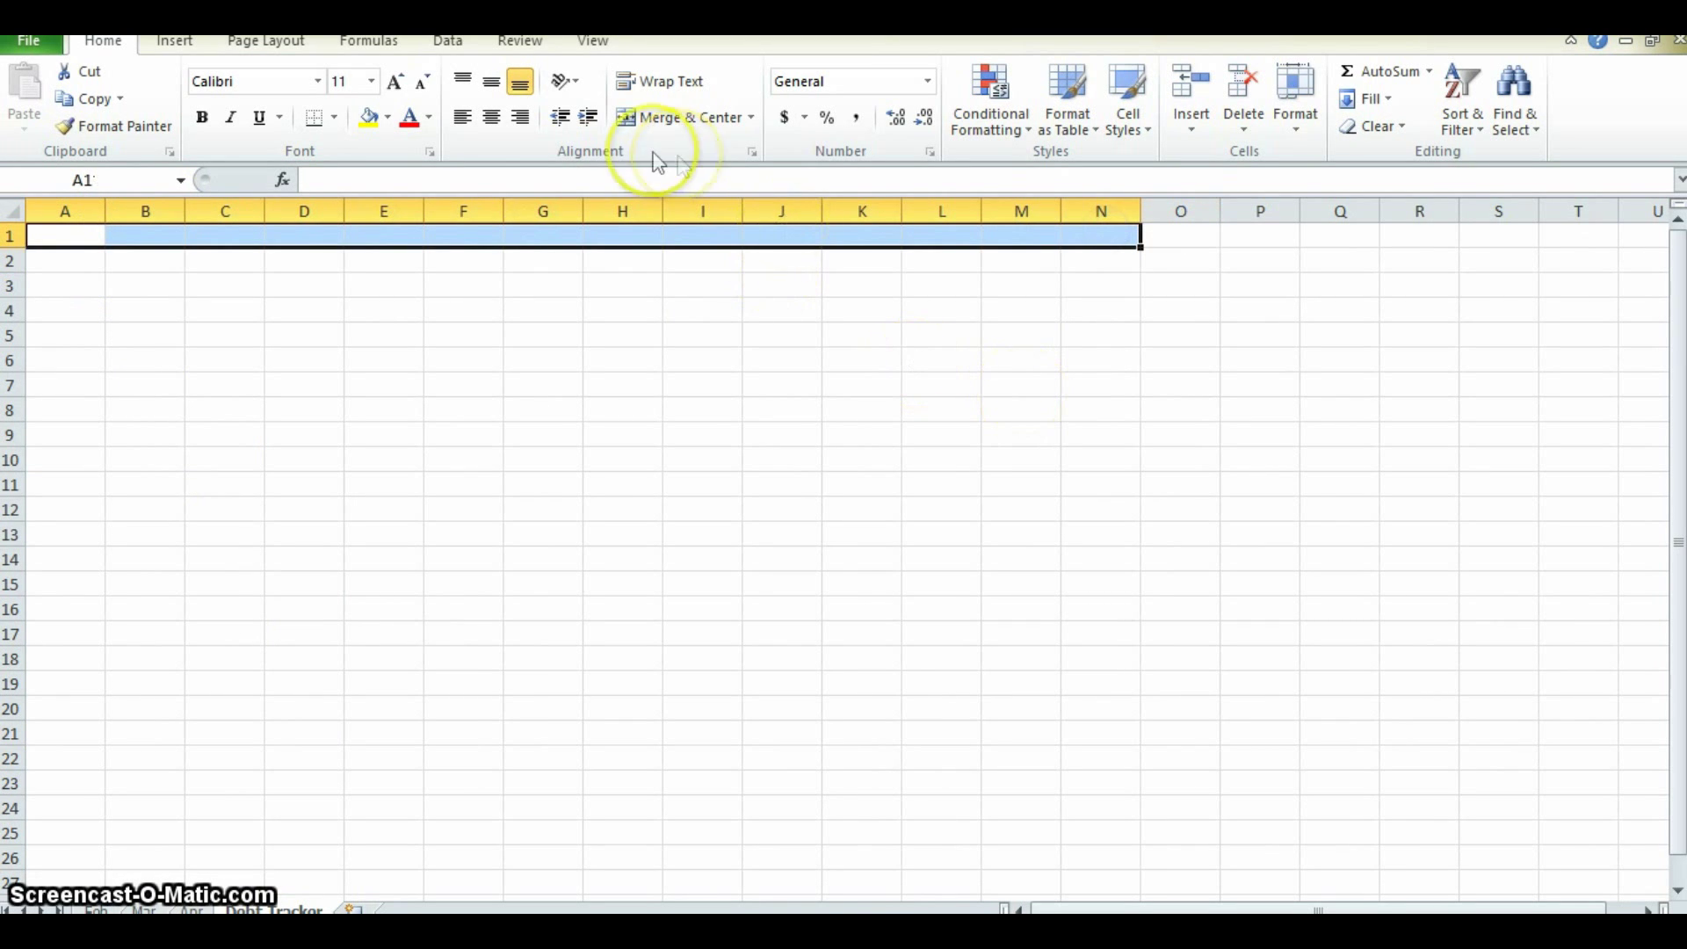
{"action": "left_click", "coordinate": [679, 117]}
{"action": "type", "text": "Debt"}
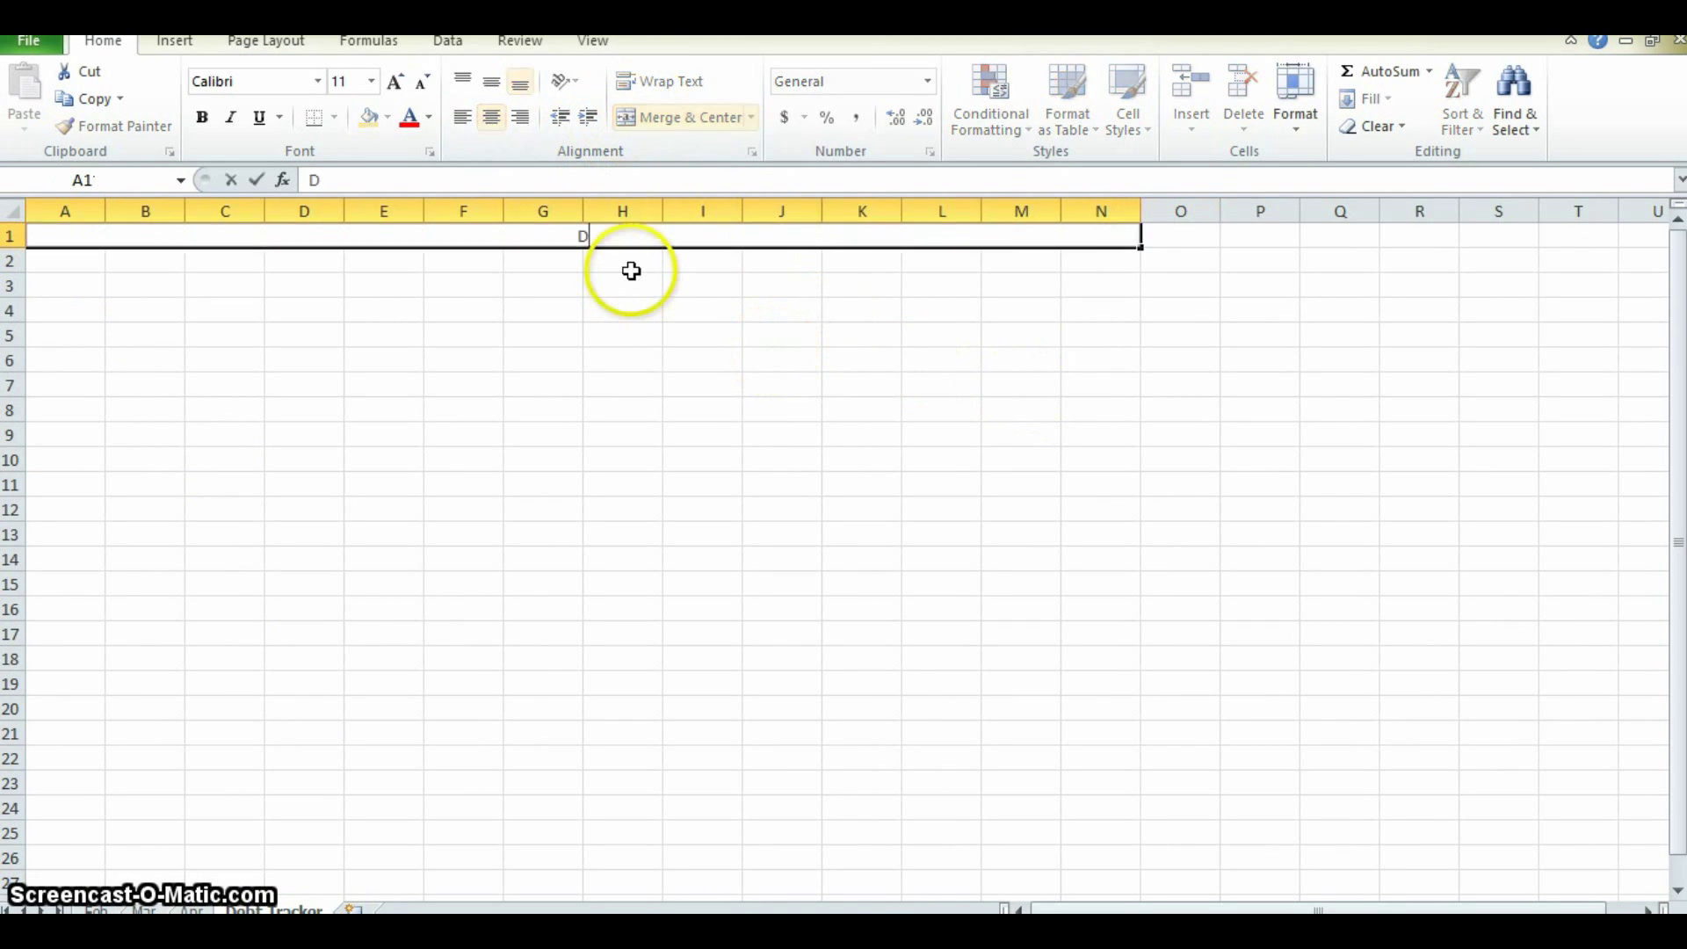
{"action": "type", "text": " Tracker"}
{"action": "key", "text": "Return"}
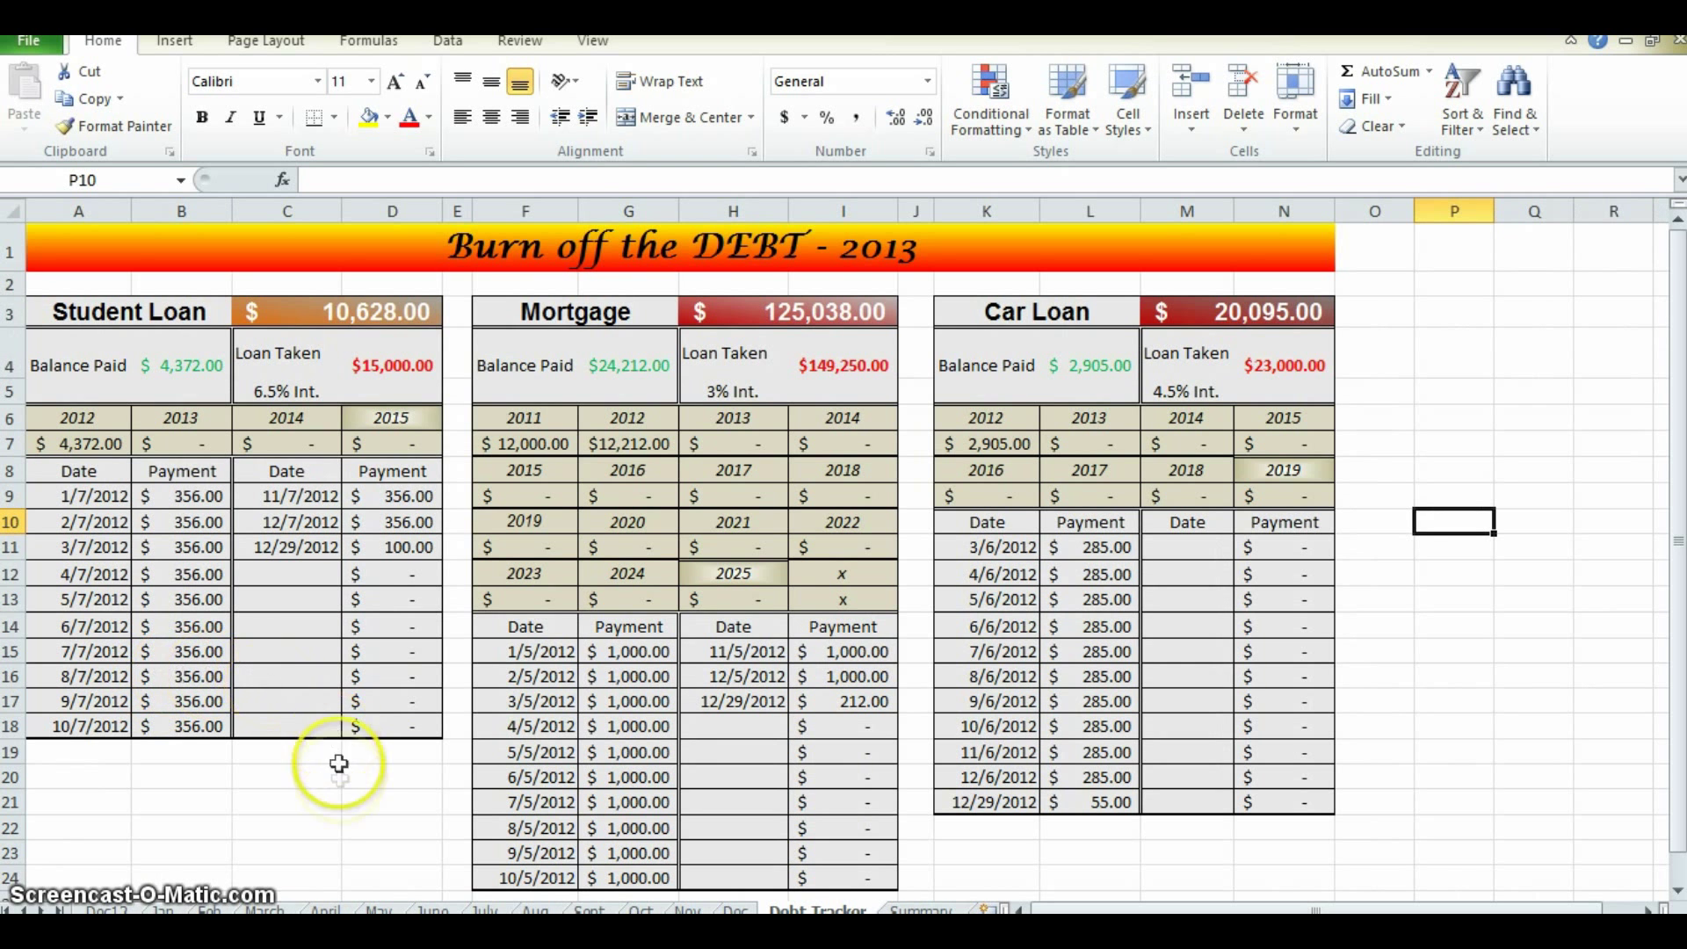
{"action": "left_click", "coordinate": [329, 794]}
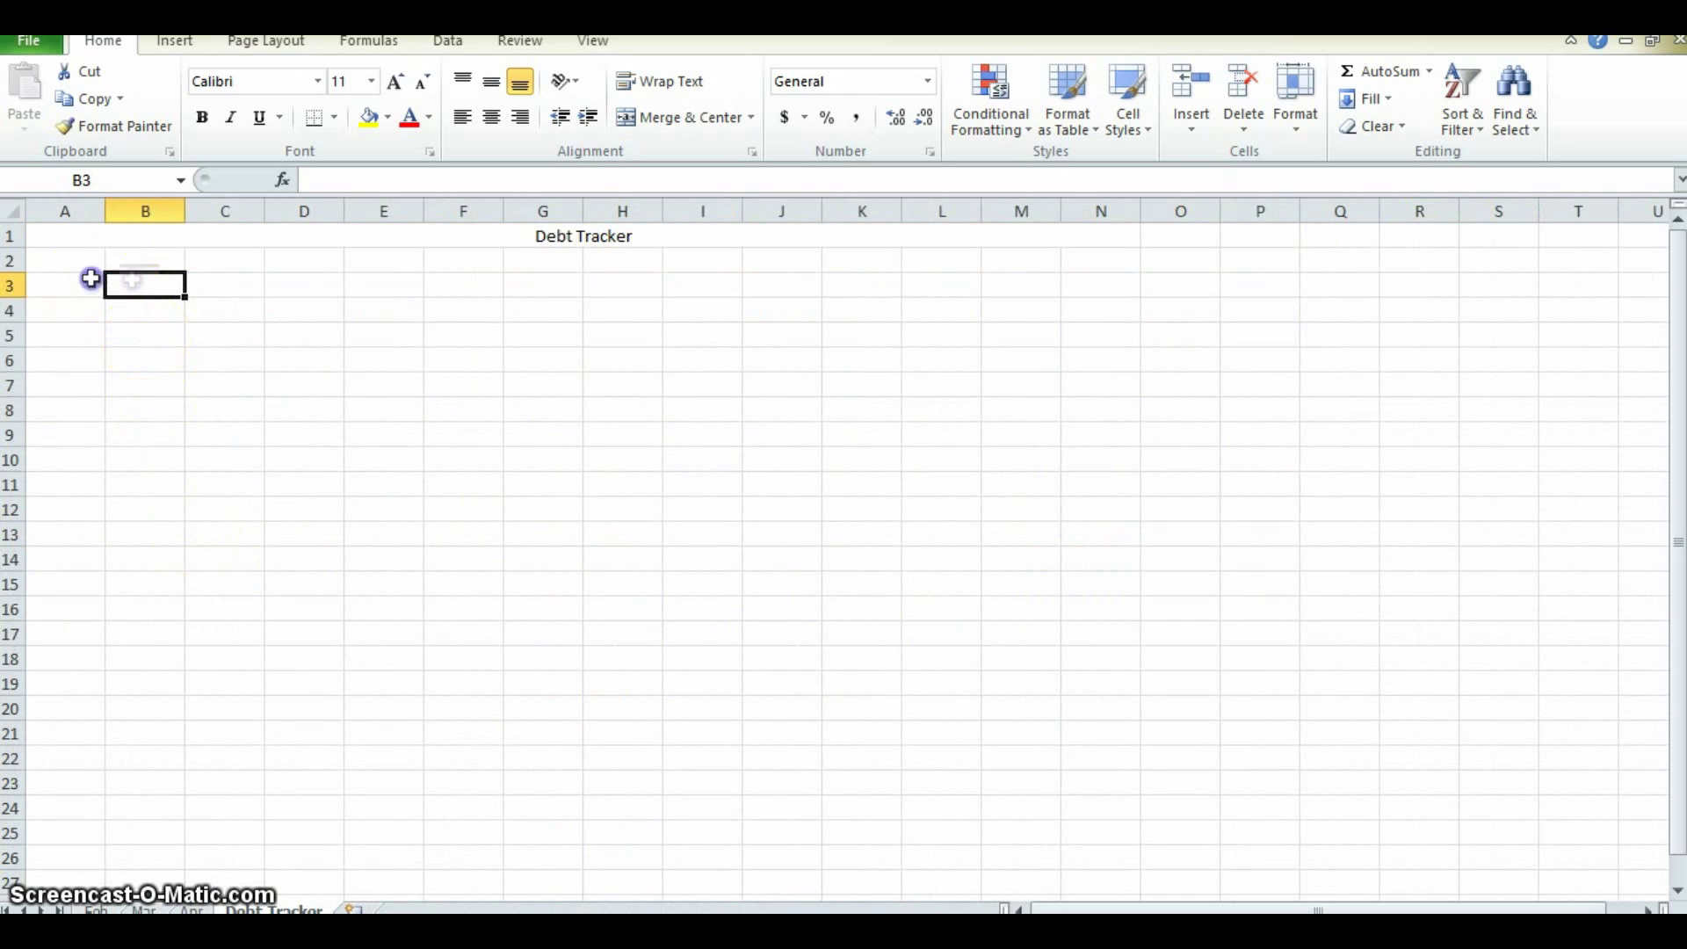
- Merge A3:B3 and C3:D3, enter 'Student Loan' in A3, and give C3 Accounting format
{"action": "left_click_drag", "start_coordinate": [91, 278], "coordinate": [134, 279]}
{"action": "left_click", "coordinate": [686, 117]}
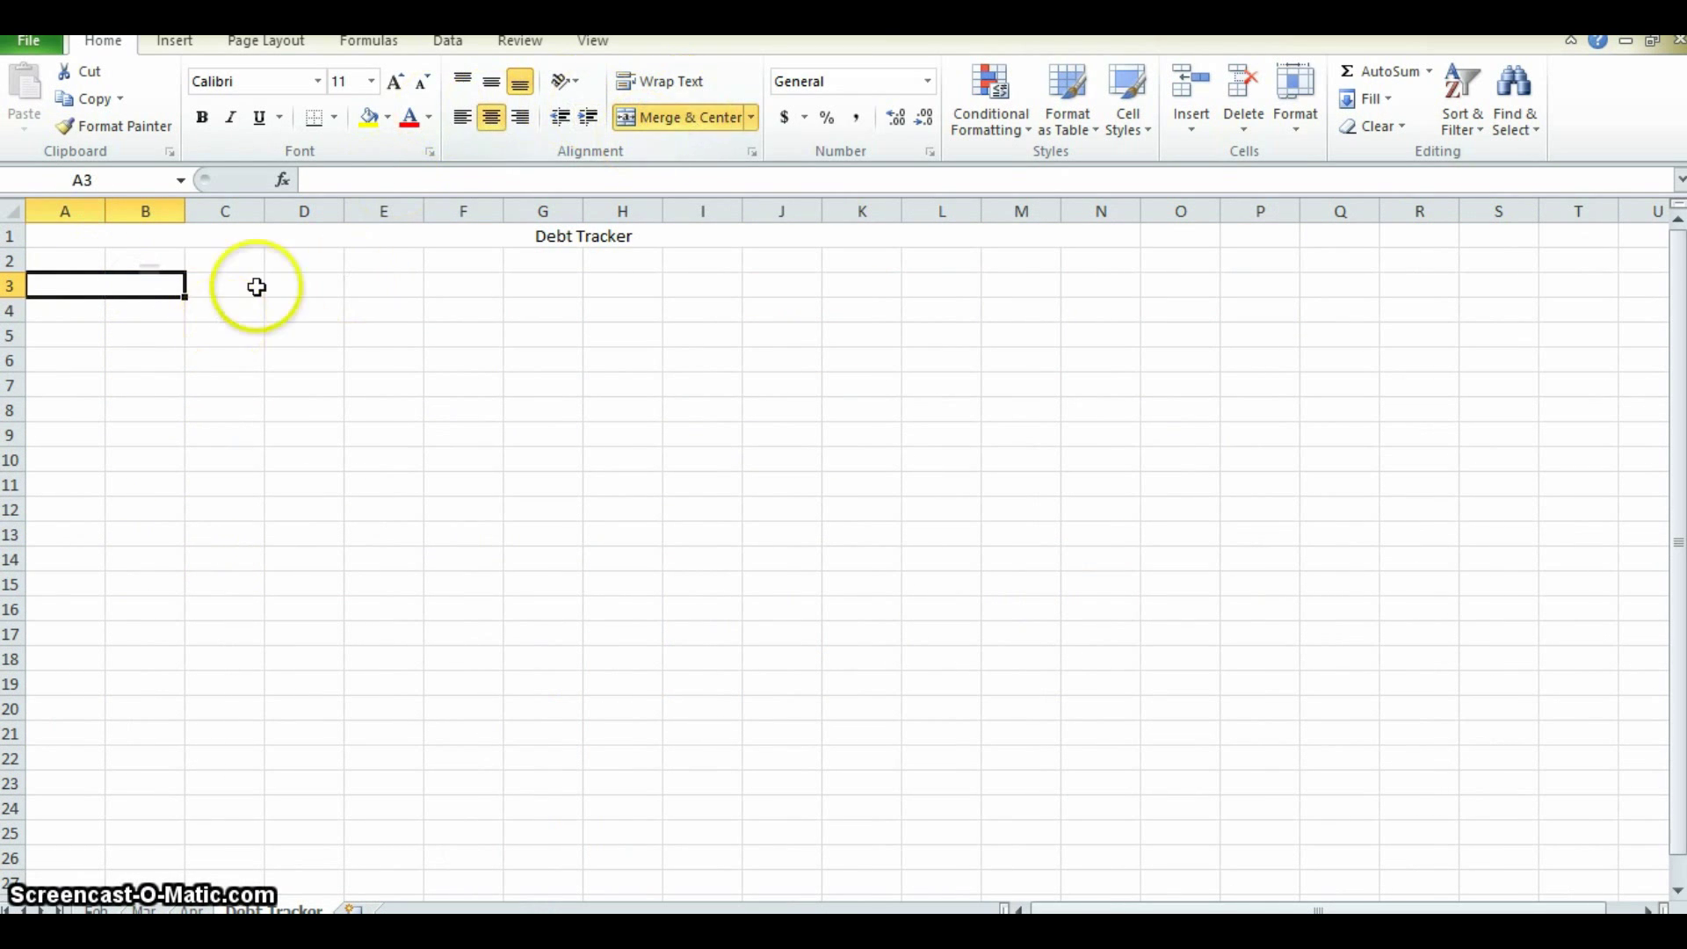
{"action": "left_click_drag", "start_coordinate": [256, 285], "coordinate": [292, 284]}
{"action": "left_click", "coordinate": [697, 117]}
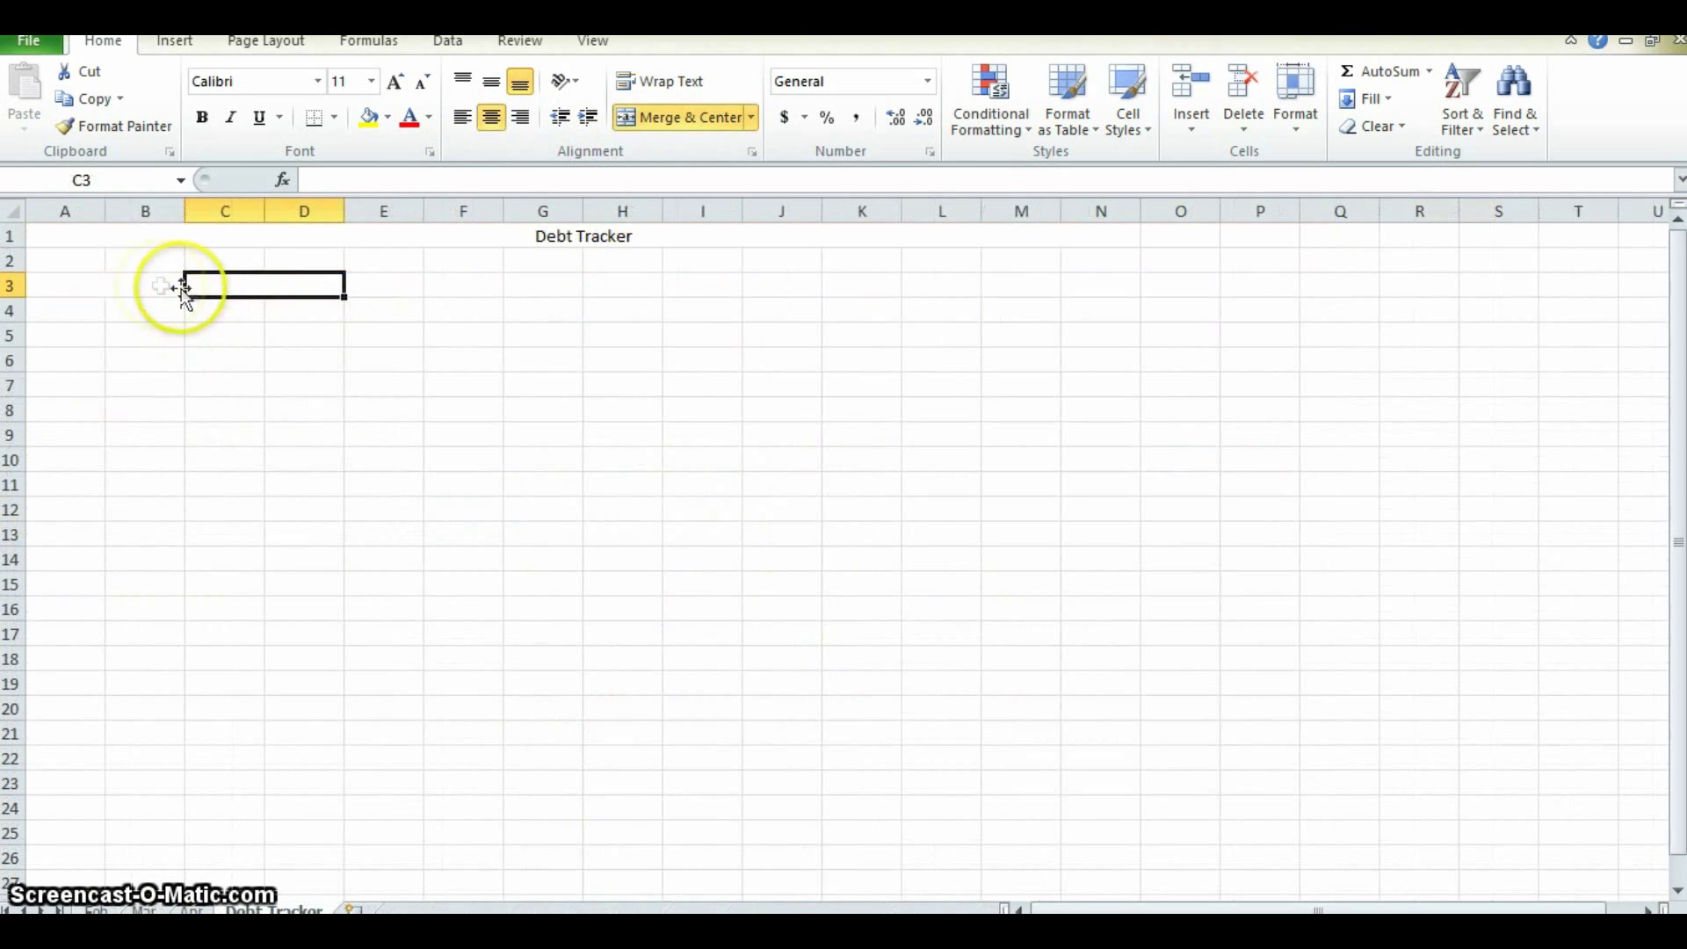
{"action": "left_click", "coordinate": [158, 284]}
{"action": "type", "text": "Student Loan"}
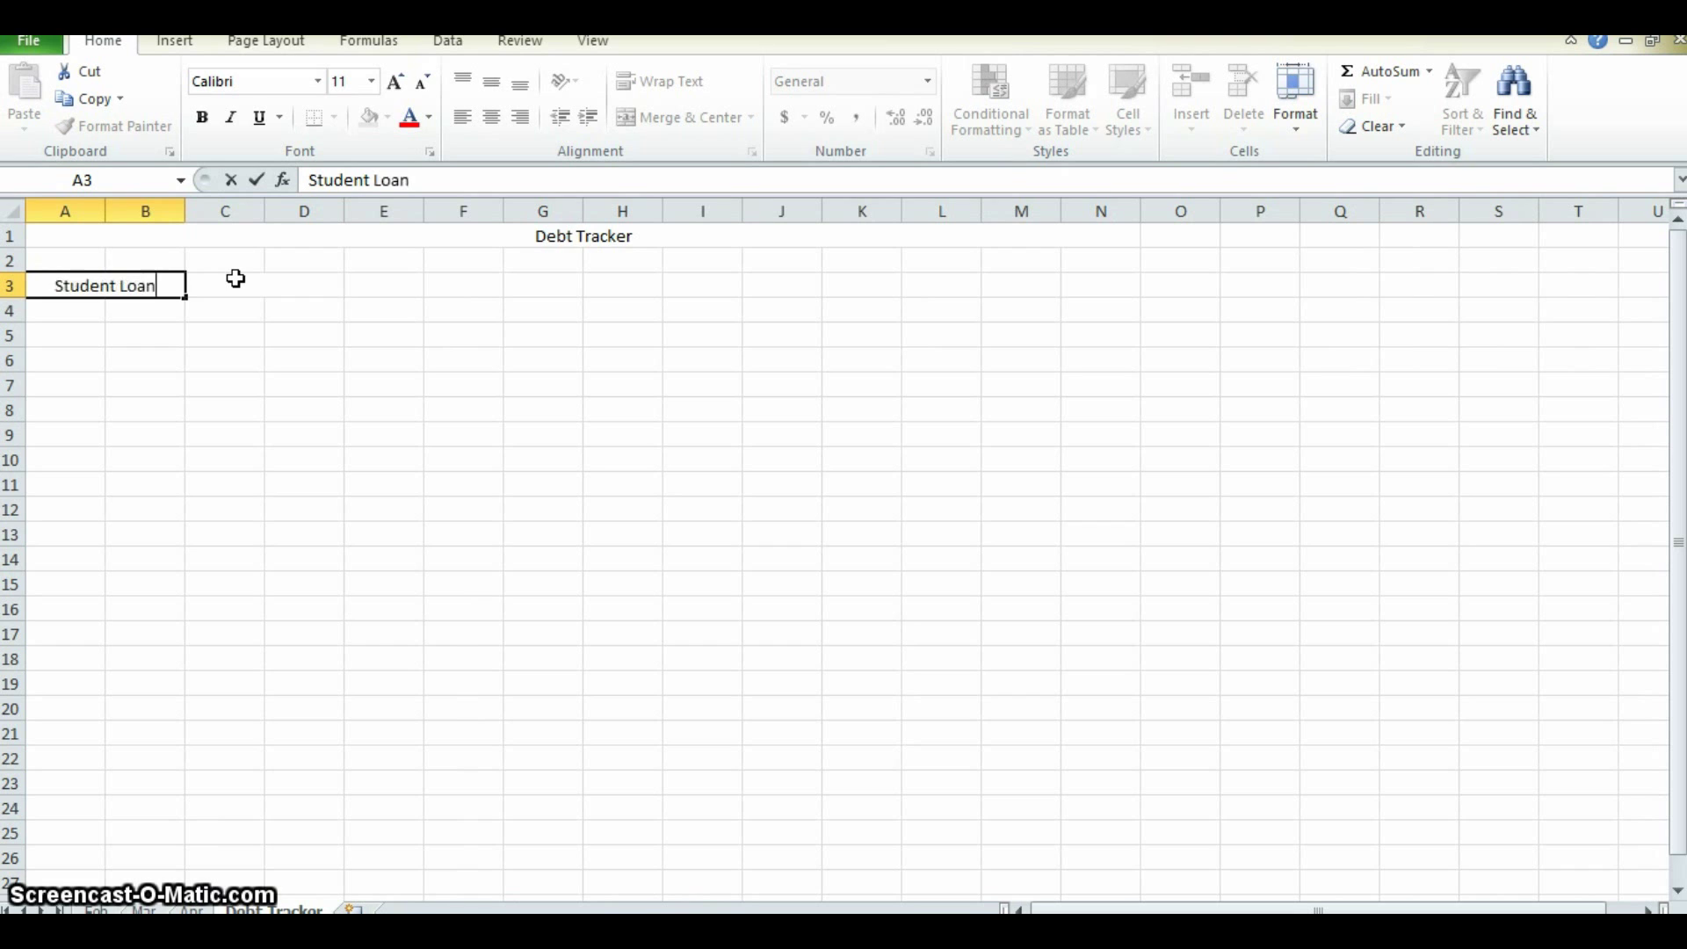
{"action": "left_click", "coordinate": [236, 278]}
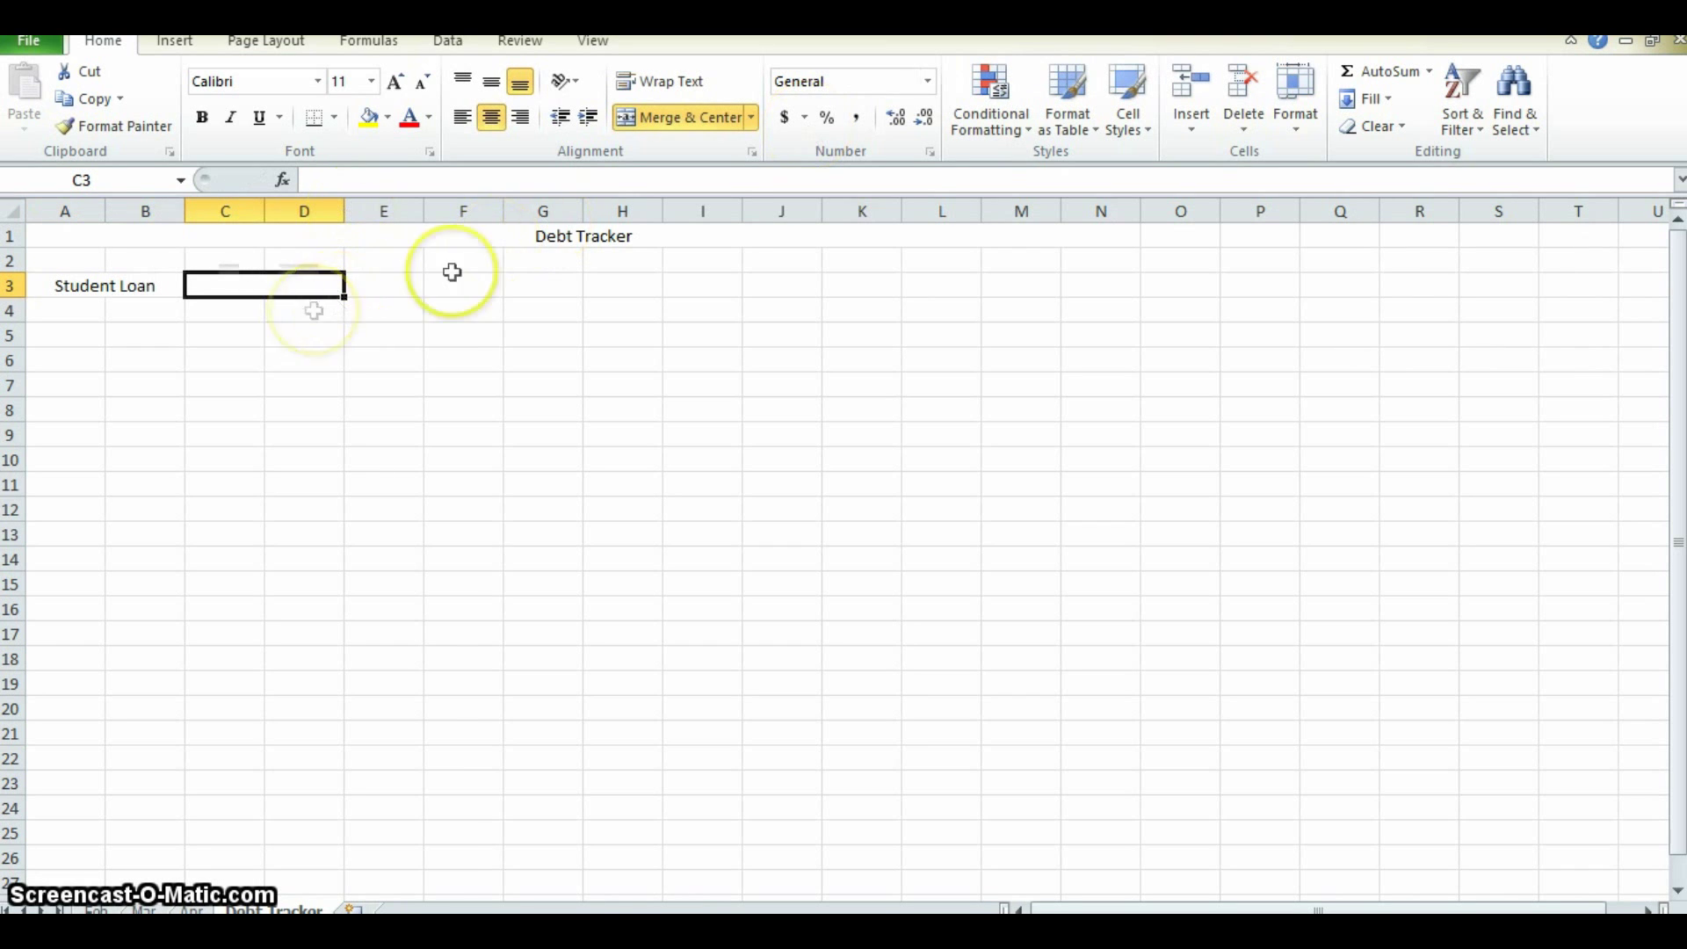
{"action": "left_click", "coordinate": [785, 117]}
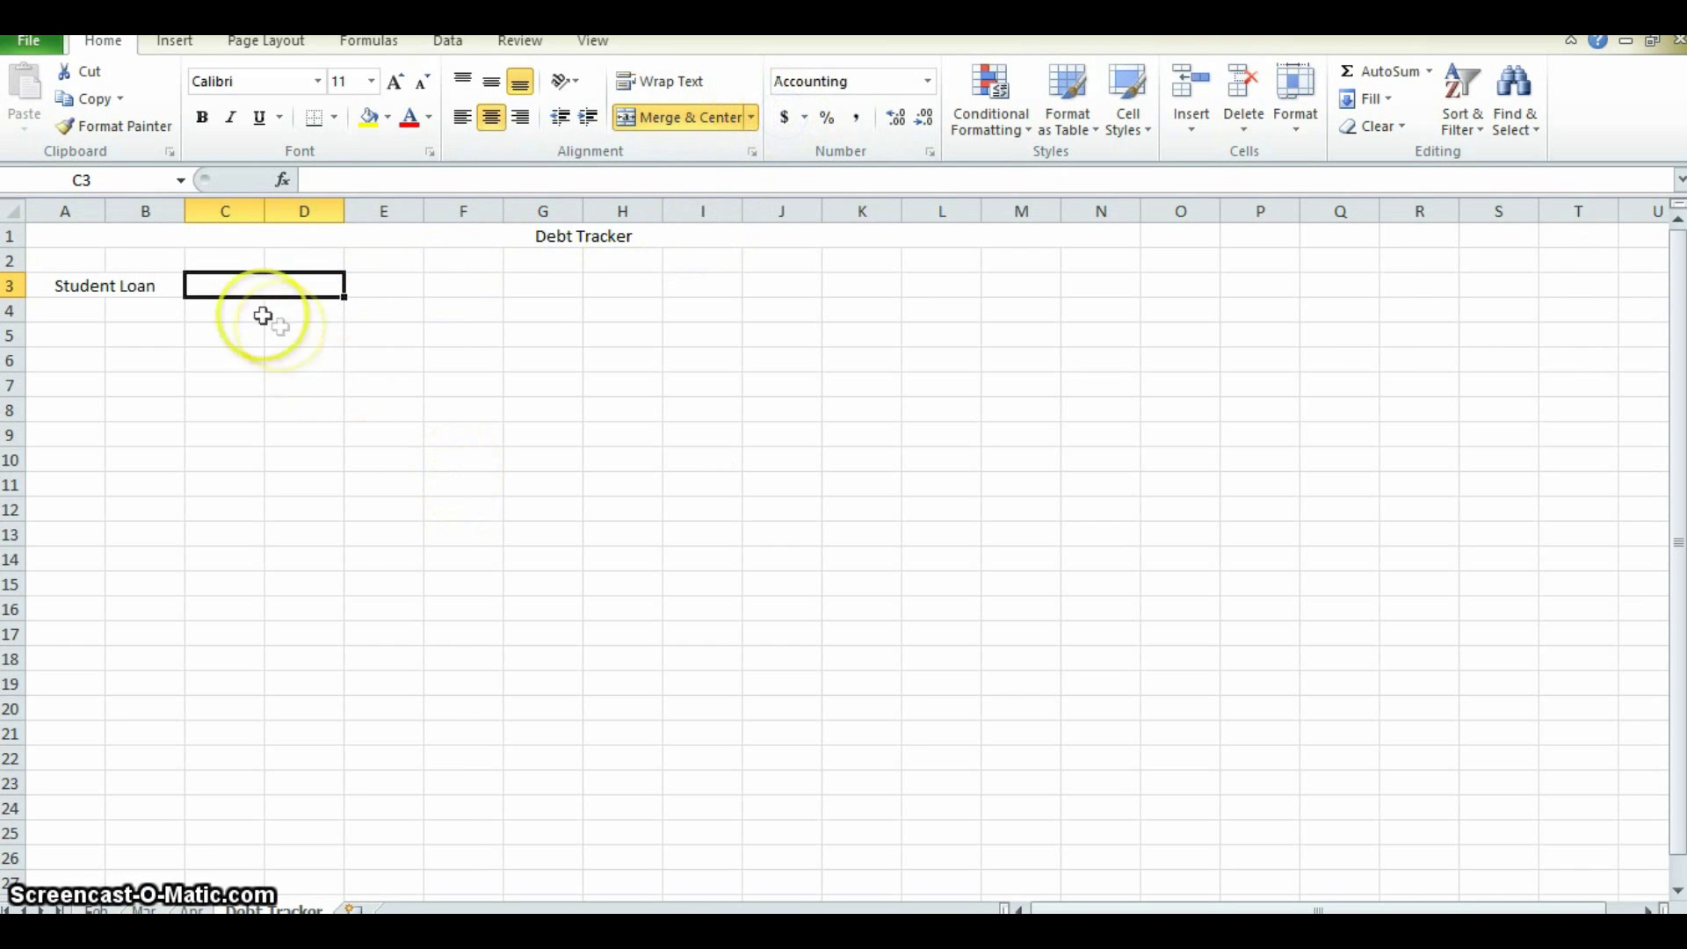
- Put an outside border around A3:D3
{"action": "left_click", "coordinate": [53, 312]}
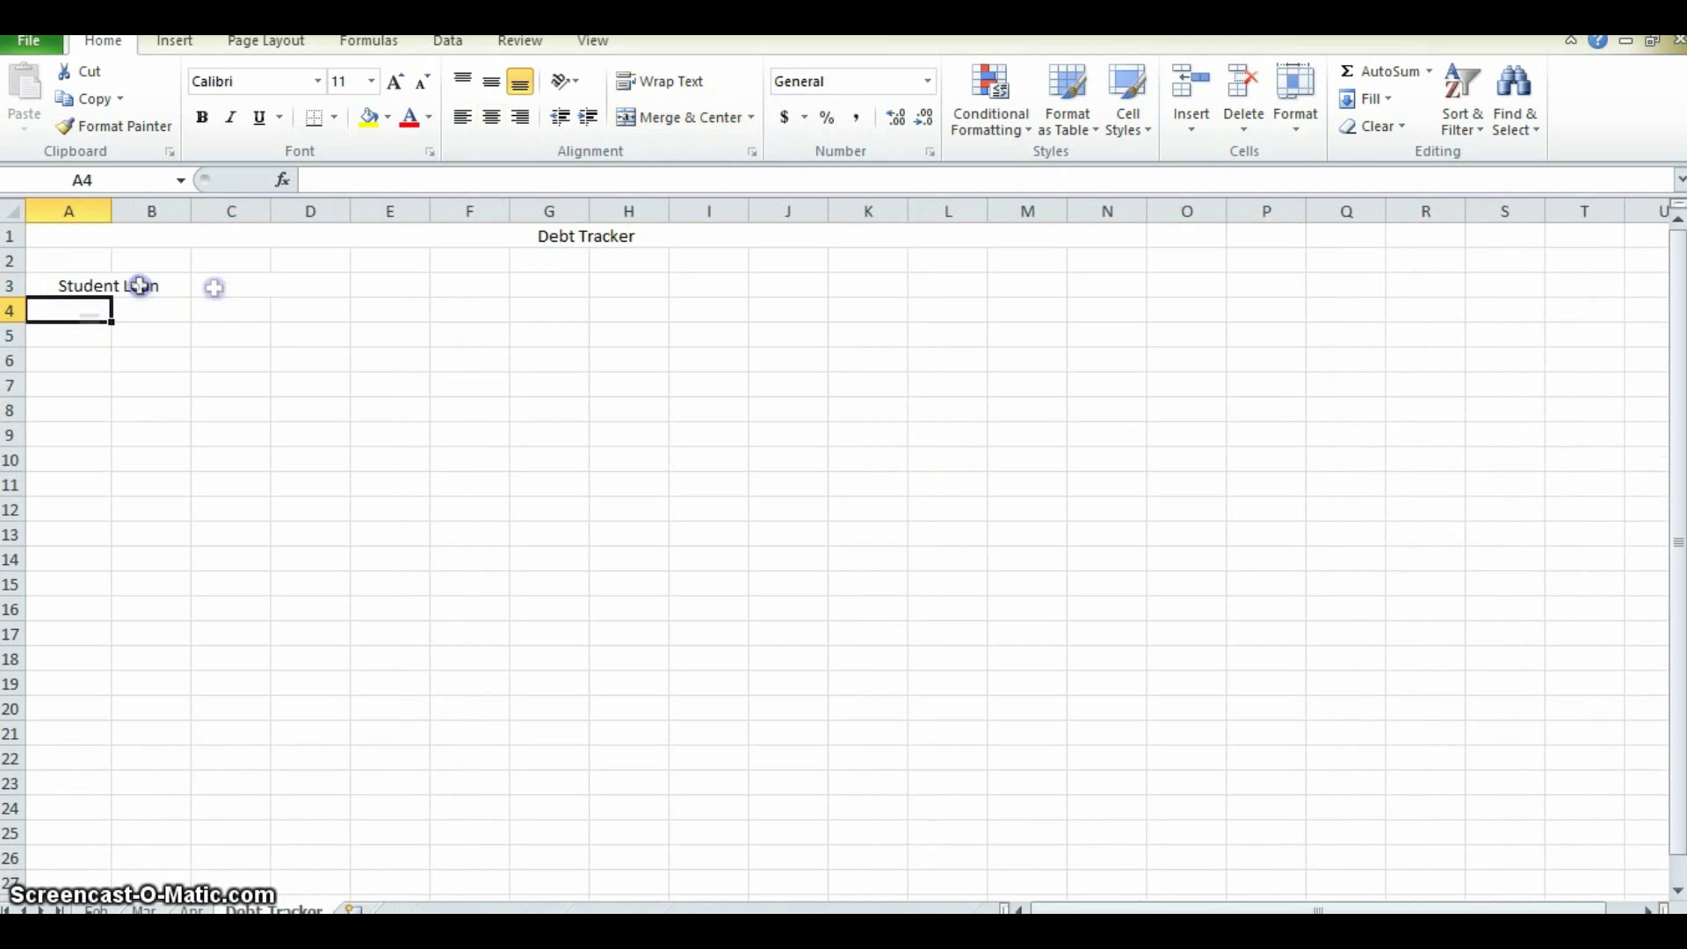
{"action": "left_click_drag", "start_coordinate": [132, 285], "coordinate": [234, 286]}
{"action": "left_click", "coordinate": [336, 118]}
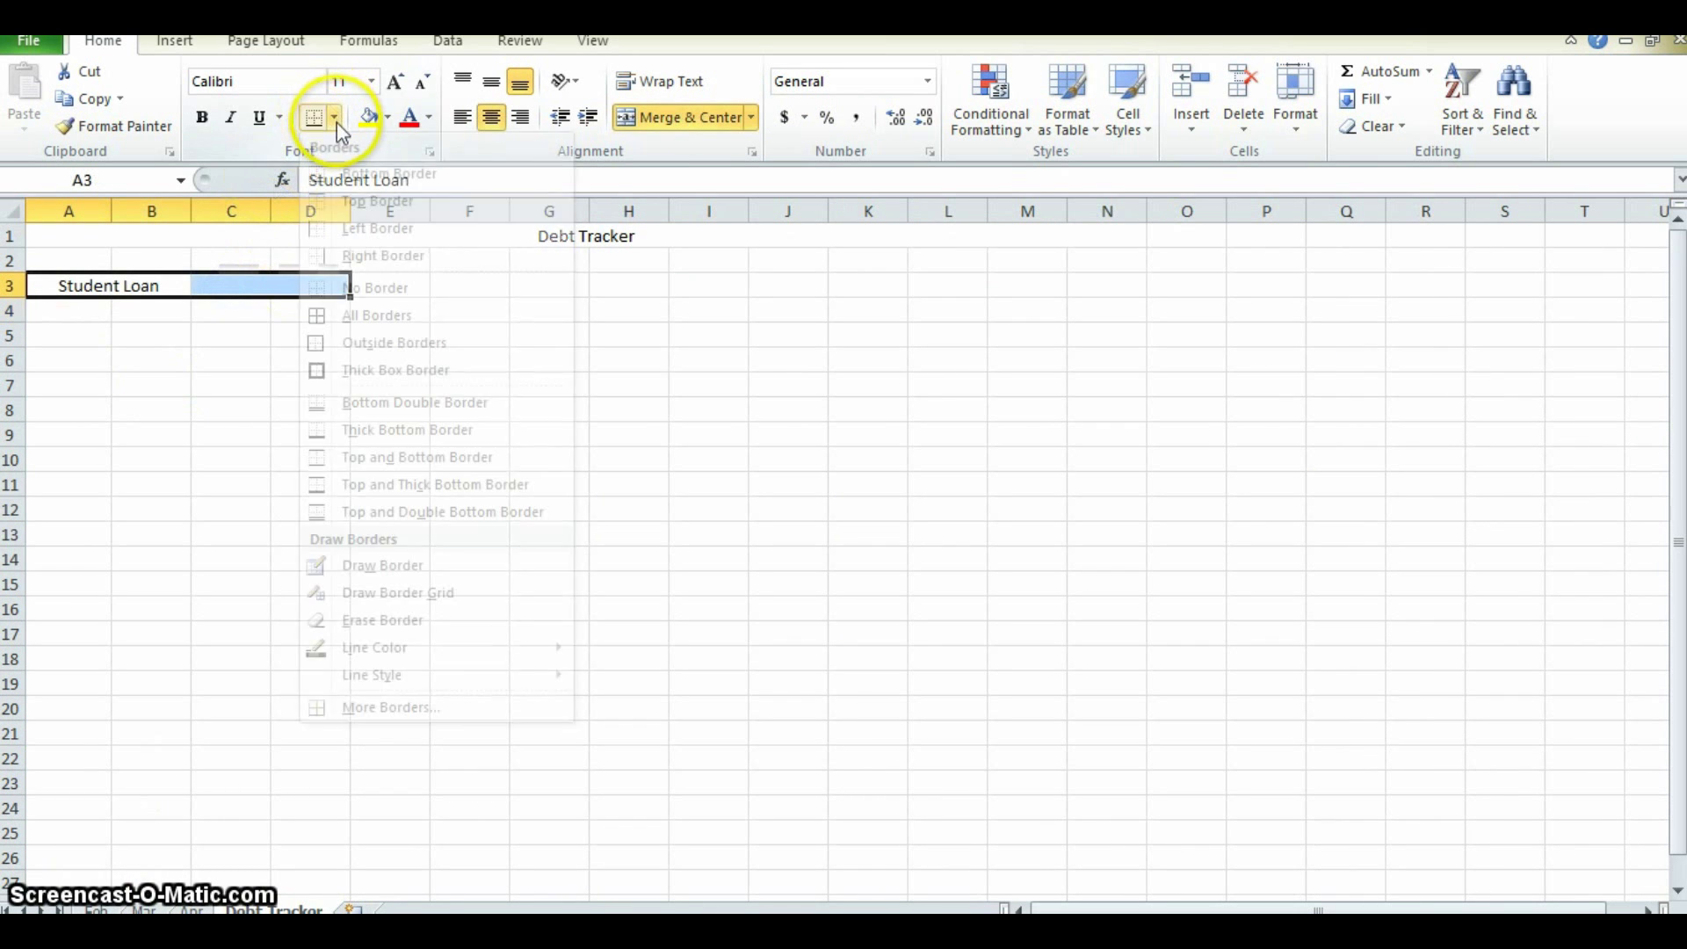
{"action": "left_click", "coordinate": [357, 347]}
{"action": "left_click", "coordinate": [229, 386]}
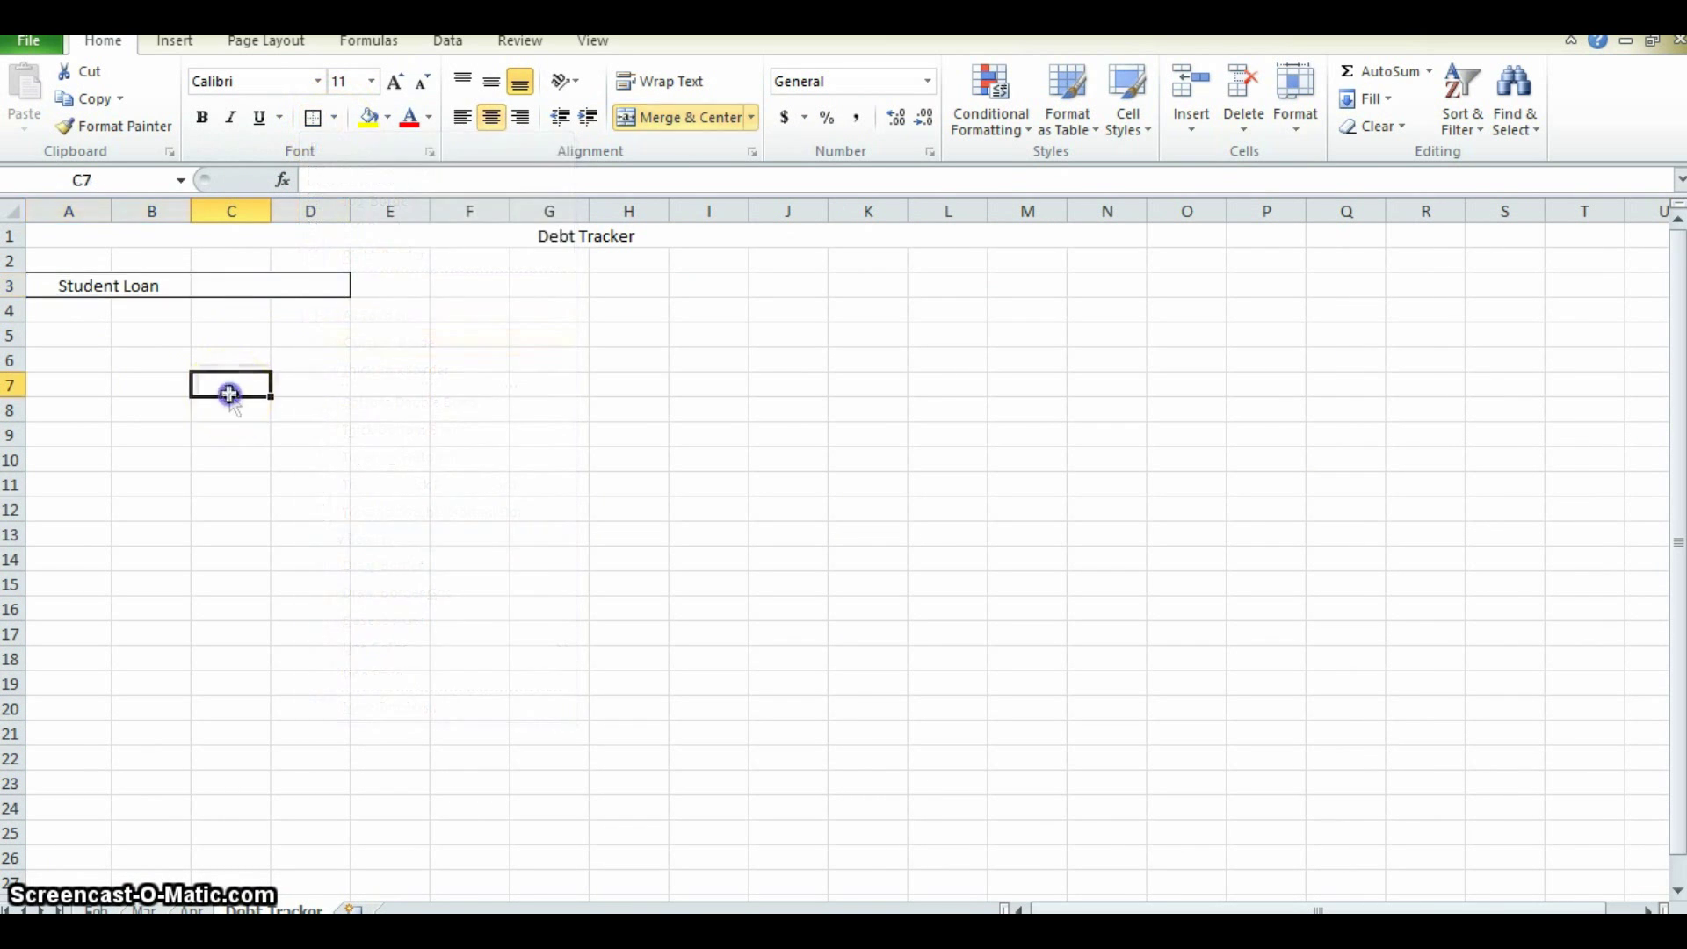
- Merge B4:B5 and D4:D5 into single cells beneath the Student Loan heading
{"action": "left_click", "coordinate": [91, 315]}
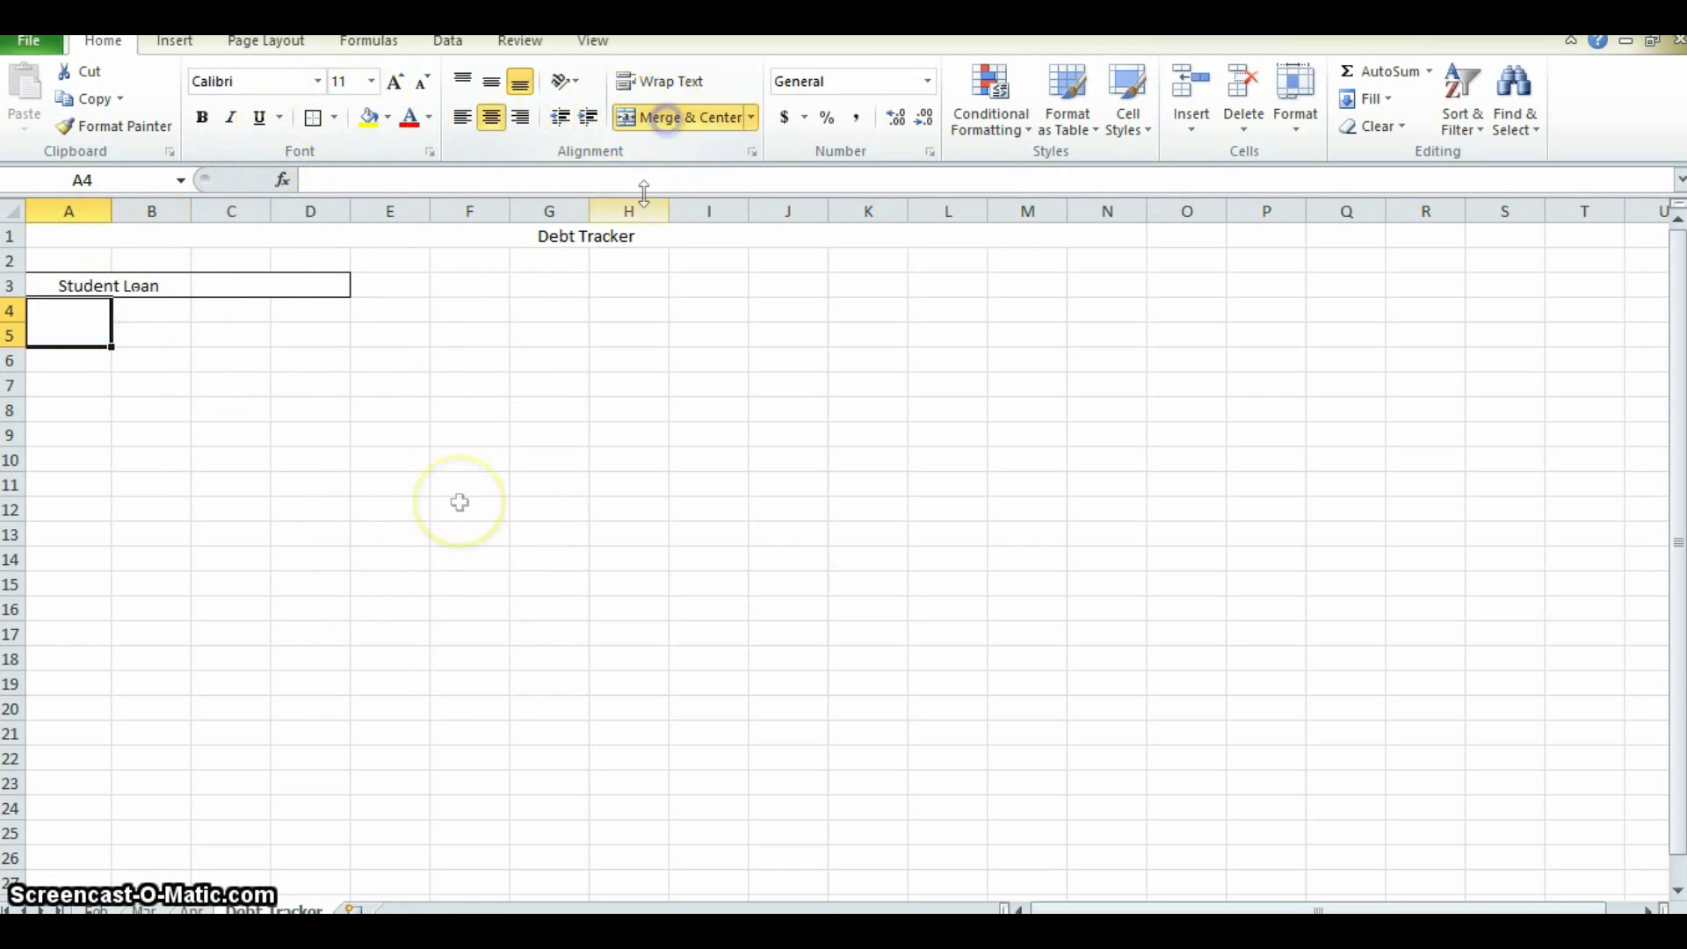
{"action": "left_click", "coordinate": [346, 504]}
{"action": "left_click_drag", "start_coordinate": [158, 310], "coordinate": [168, 327]}
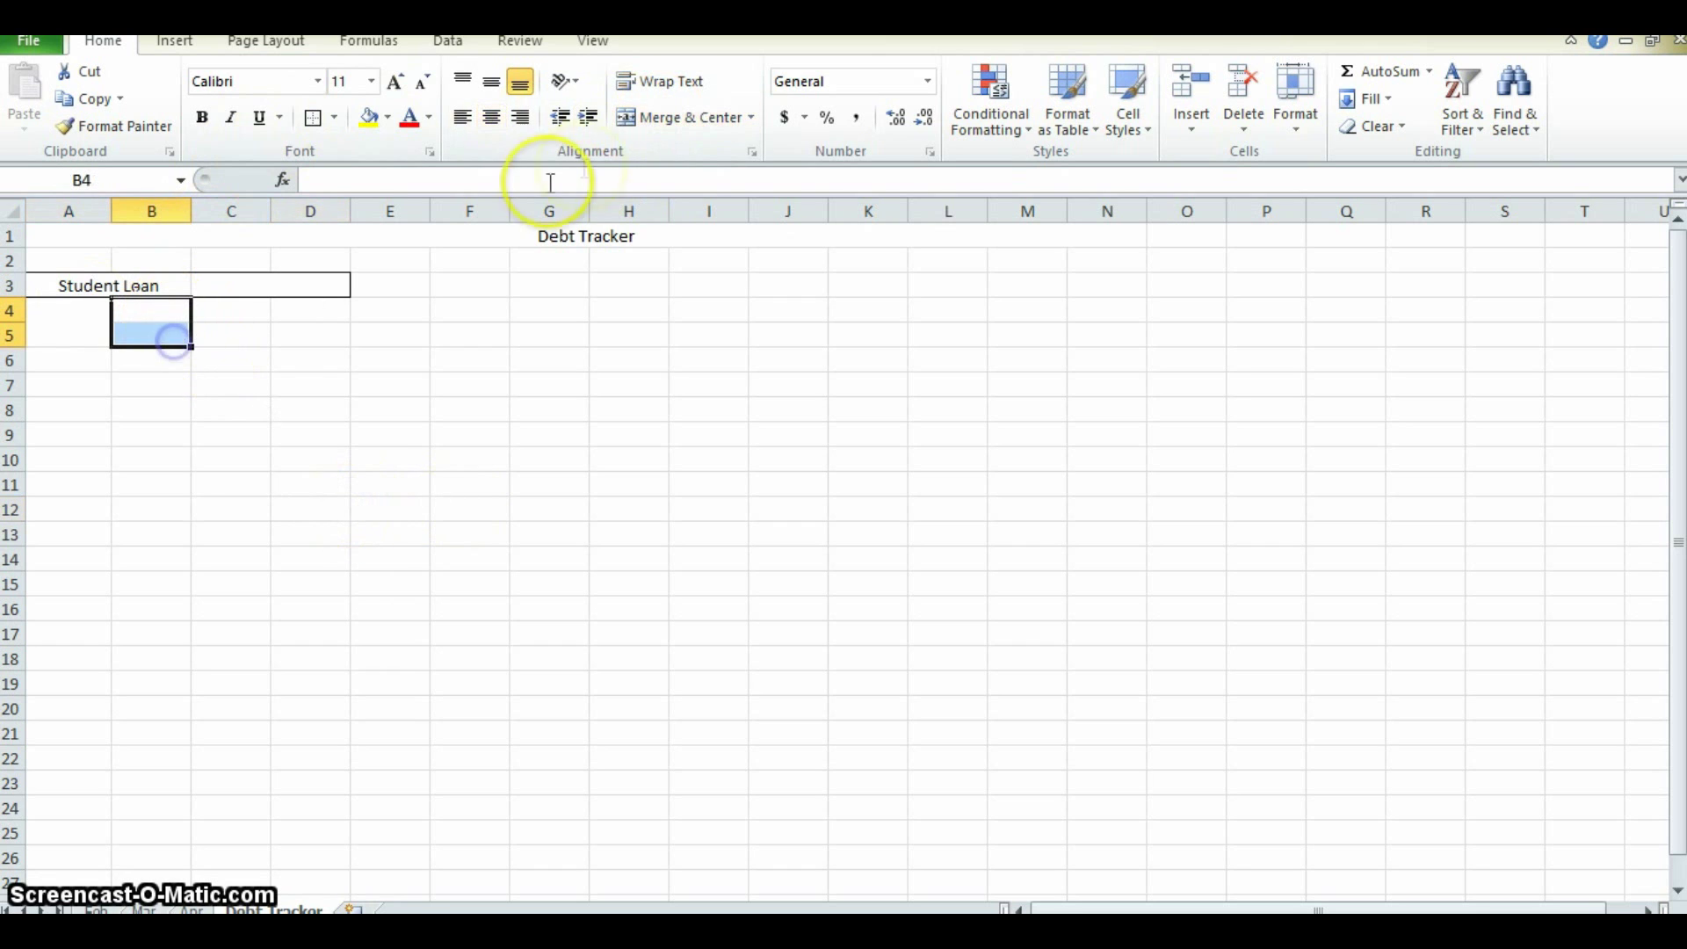
{"action": "left_click", "coordinate": [681, 117]}
{"action": "left_click", "coordinate": [562, 455]}
{"action": "left_click_drag", "start_coordinate": [290, 313], "coordinate": [317, 331]}
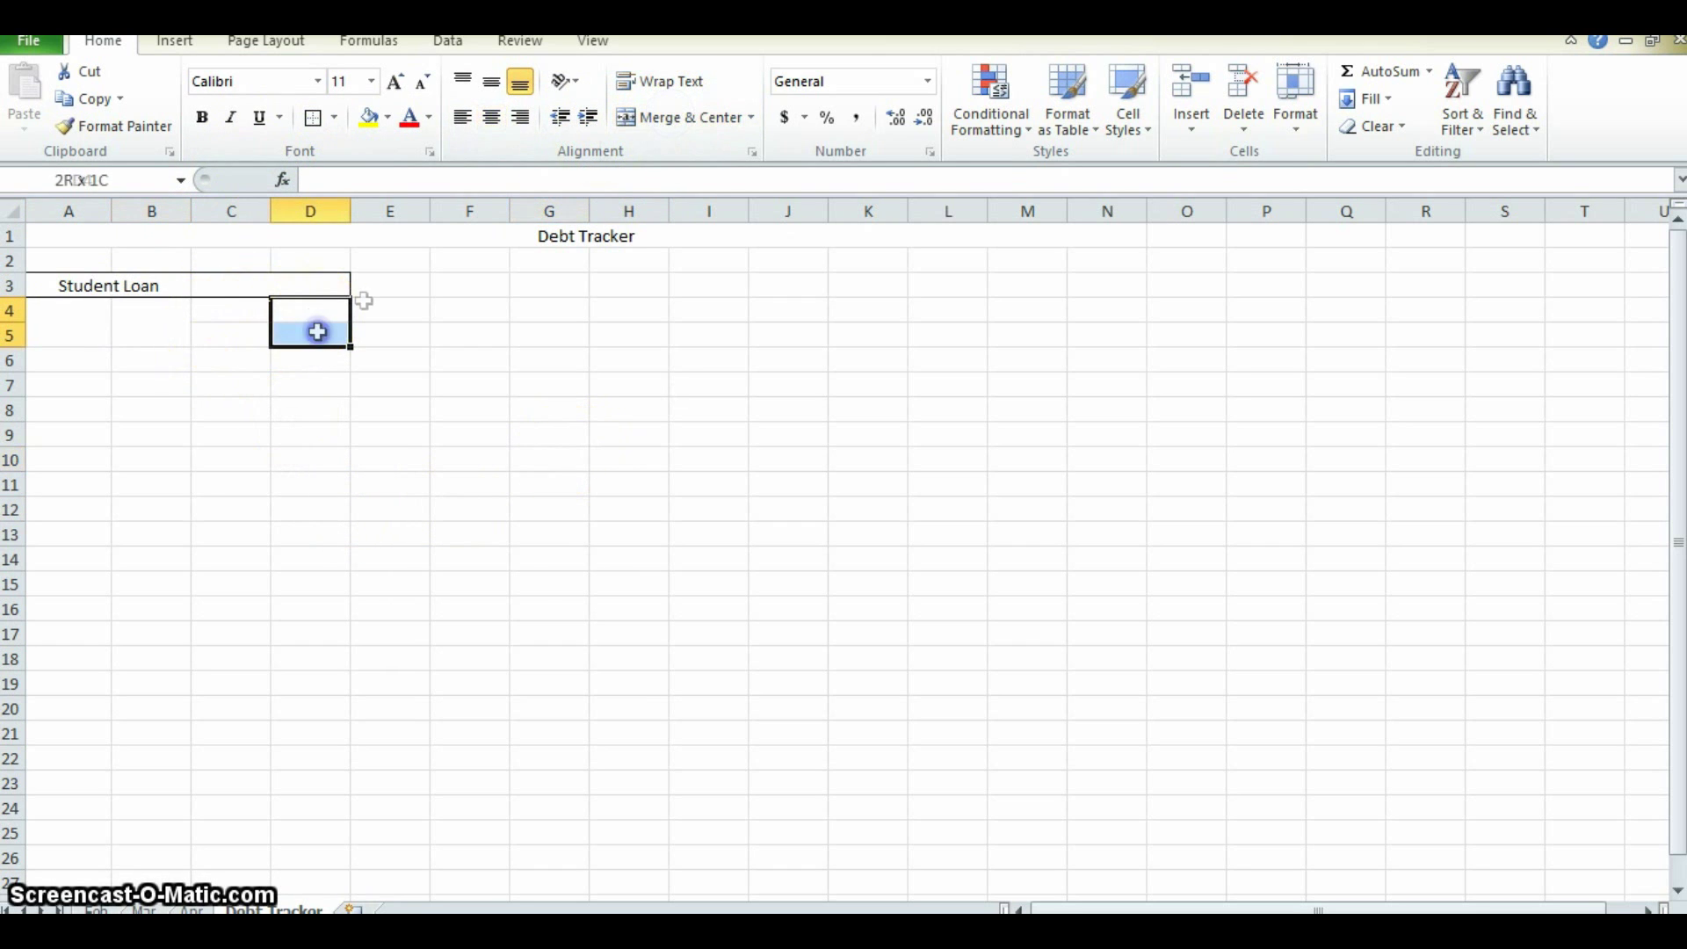
{"action": "left_click", "coordinate": [681, 117]}
{"action": "left_click", "coordinate": [423, 513]}
{"action": "left_click", "coordinate": [254, 315]}
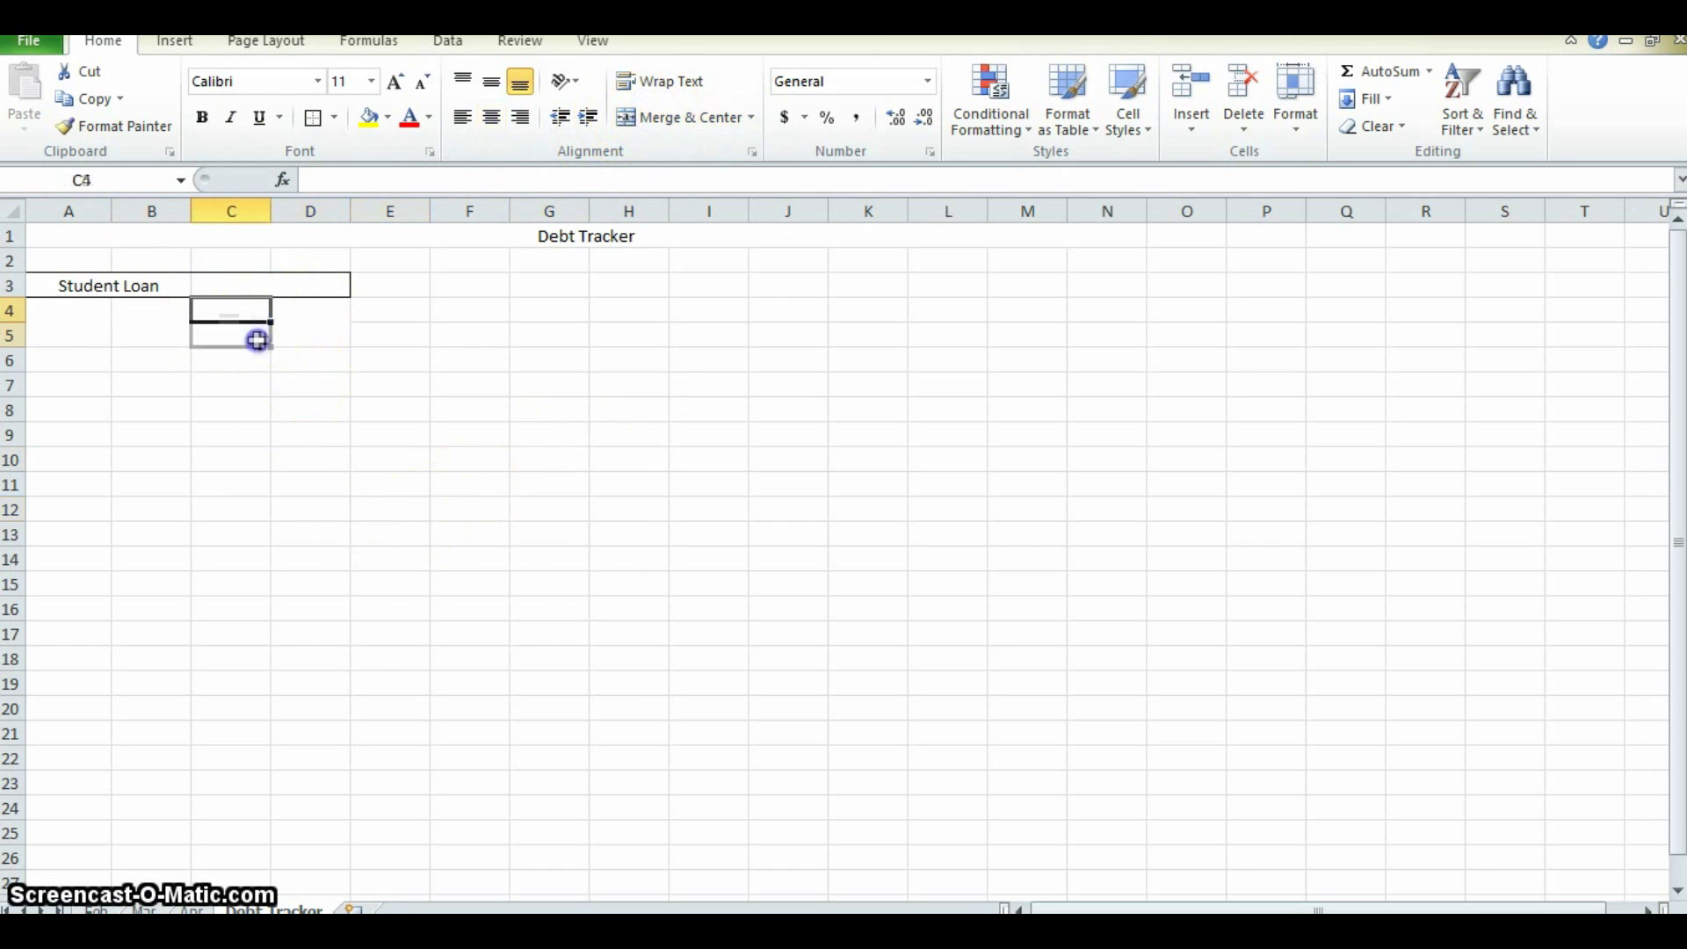
{"action": "left_click", "coordinate": [275, 328]}
{"action": "left_click", "coordinate": [228, 334]}
{"action": "left_click", "coordinate": [132, 323]}
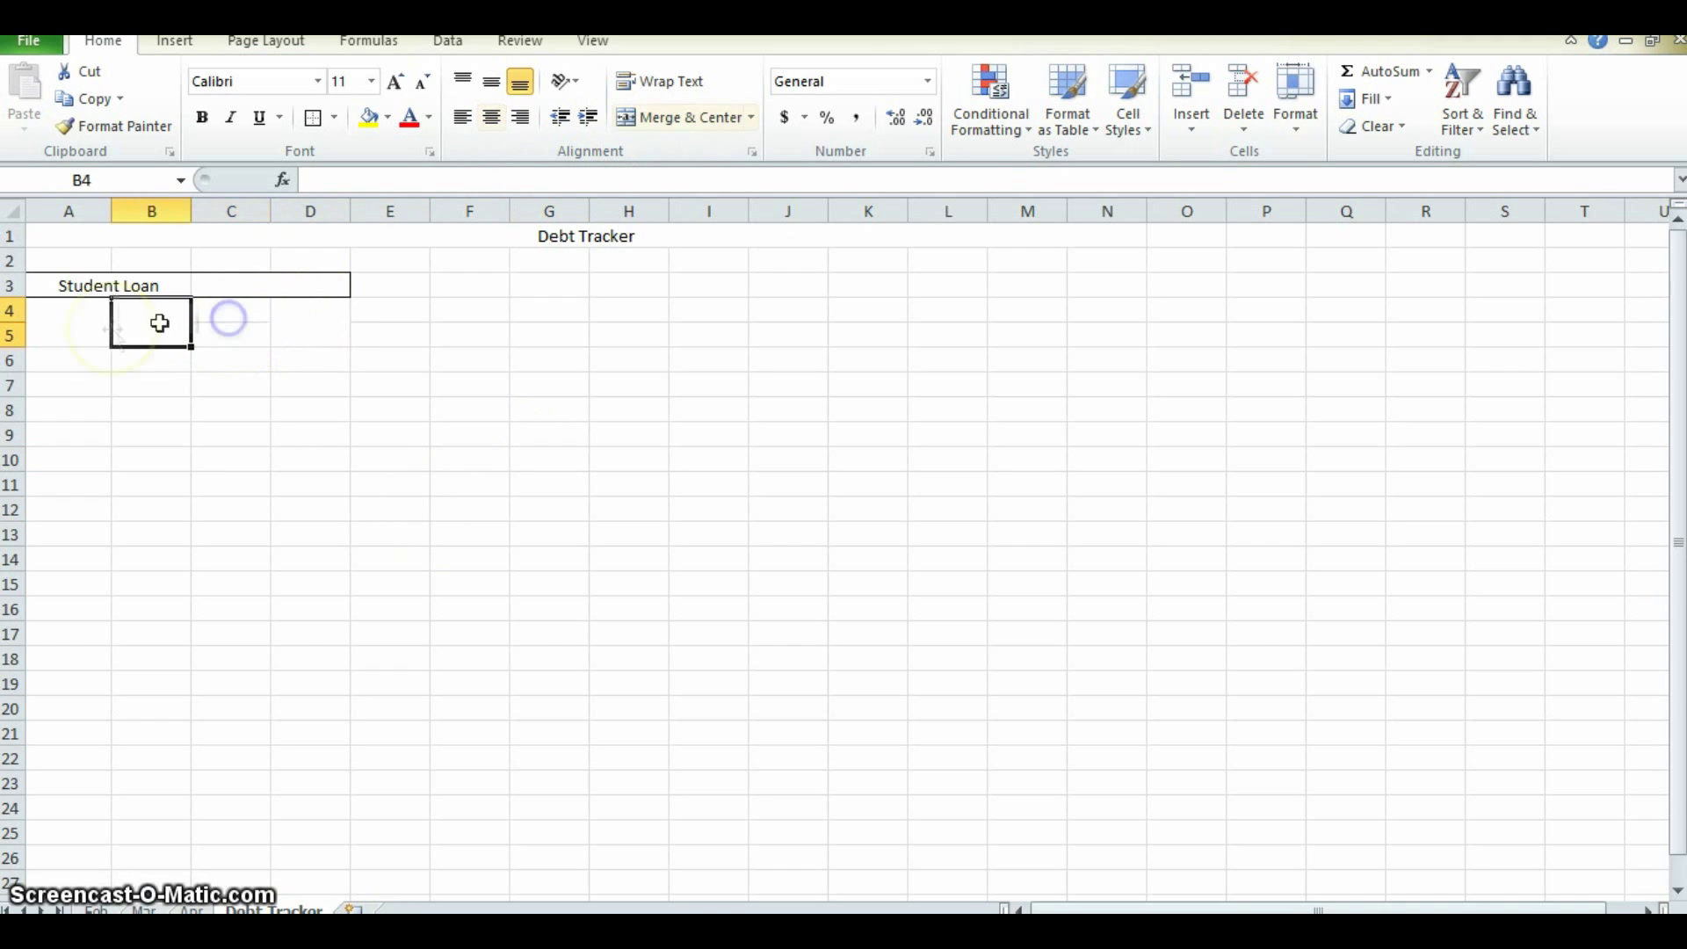
- Enter the 'Balance Paid' label in merged cell A4
{"action": "double_click", "coordinate": [109, 332]}
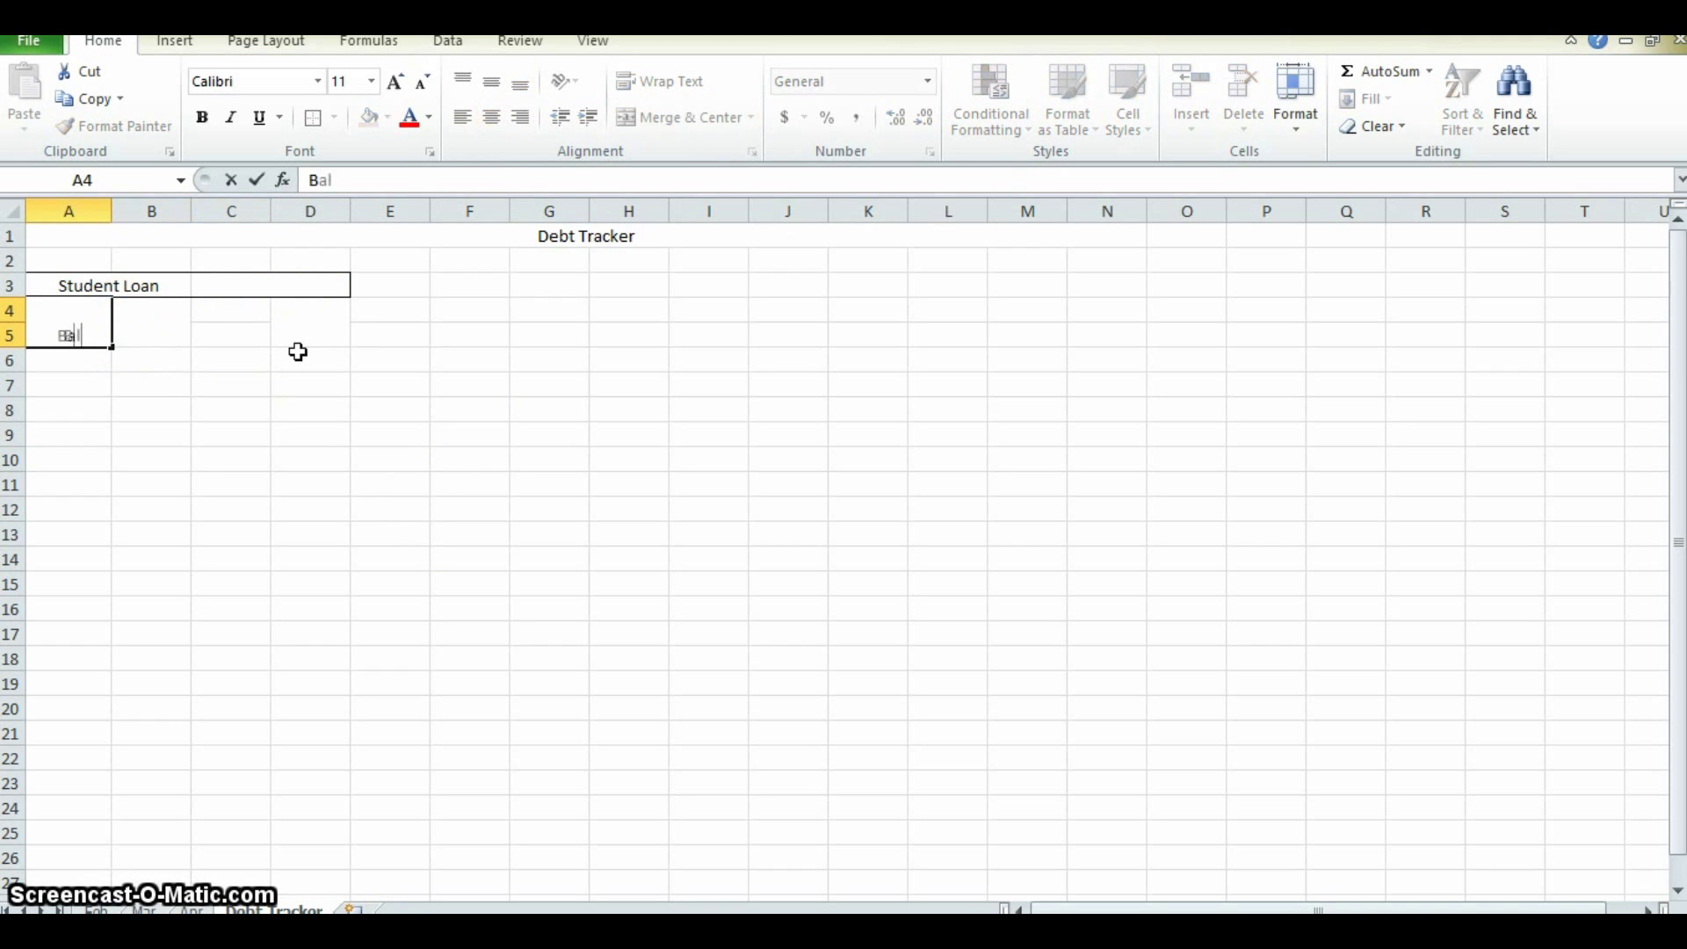
{"action": "type", "text": "Paid"}
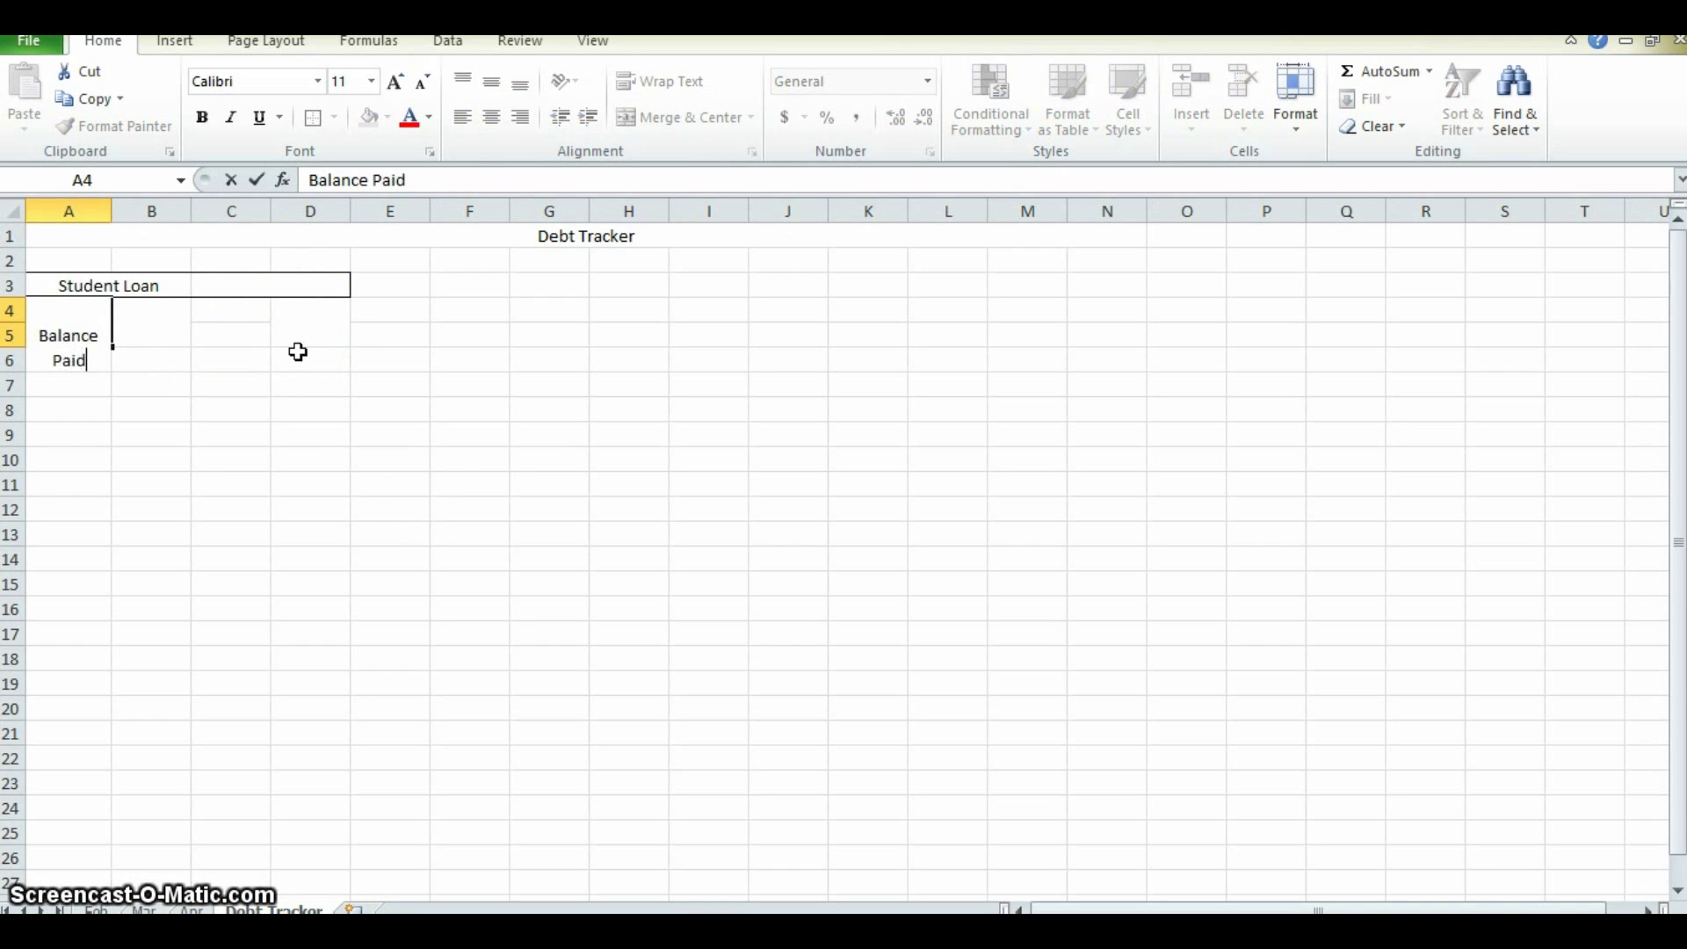
{"action": "left_click", "coordinate": [297, 351]}
- Turn on Wrap text for the Balance Paid cell in Format Cells
{"action": "right_click", "coordinate": [94, 329]}
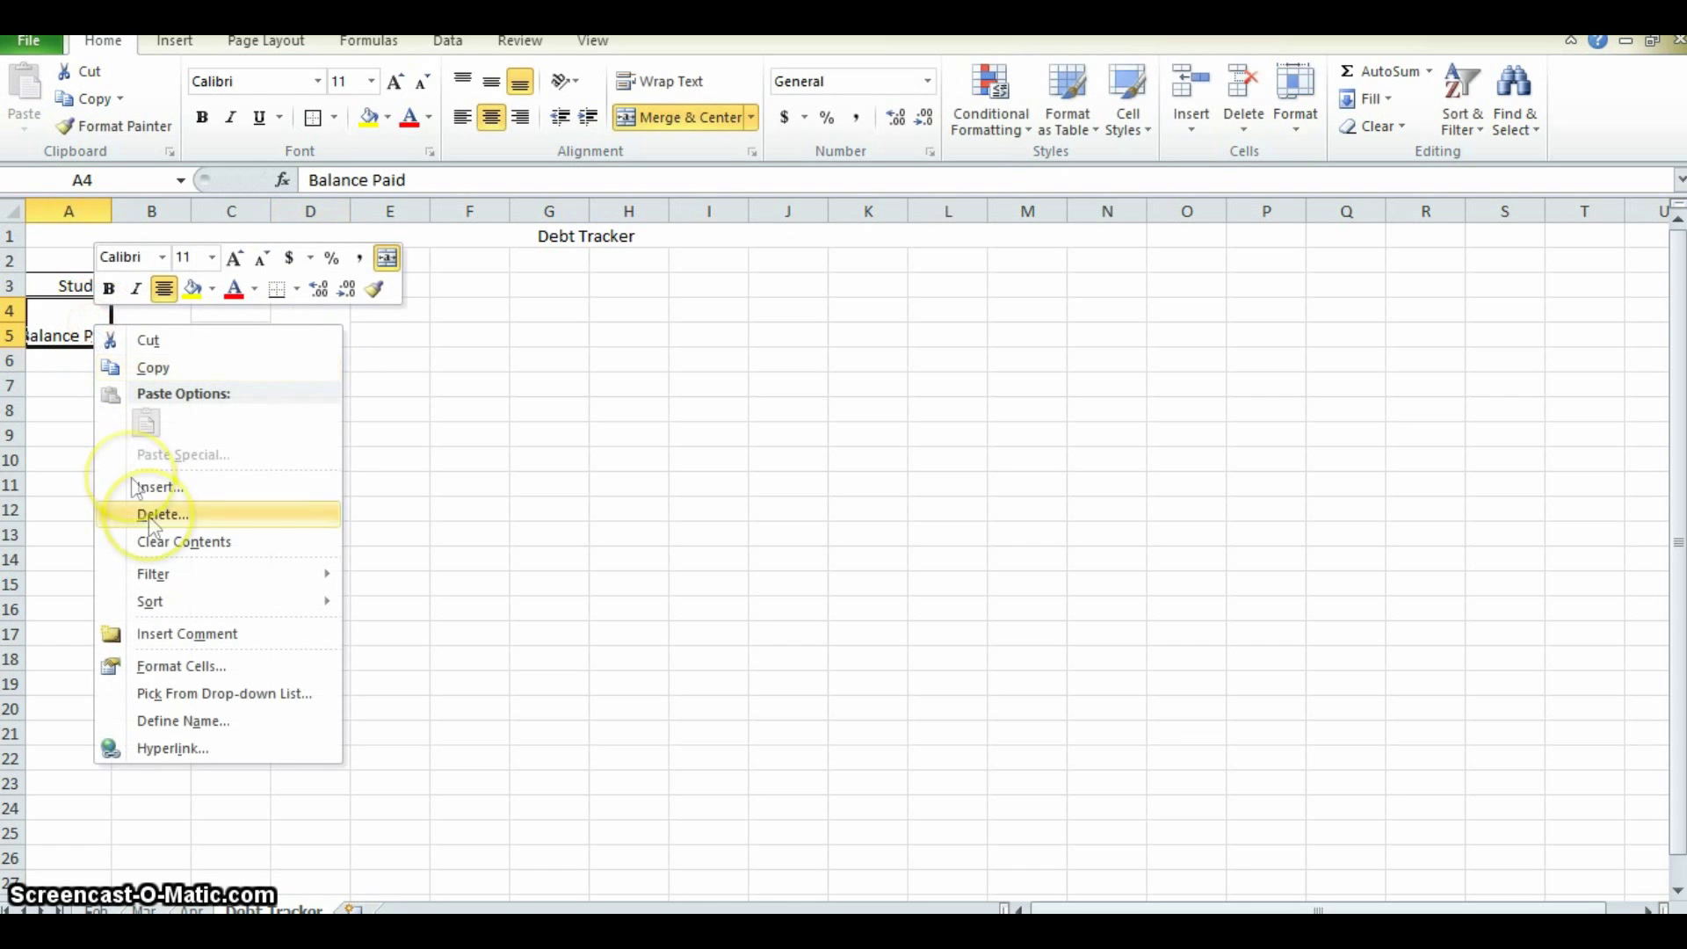
{"action": "left_click", "coordinate": [68, 331]}
{"action": "right_click", "coordinate": [77, 336]}
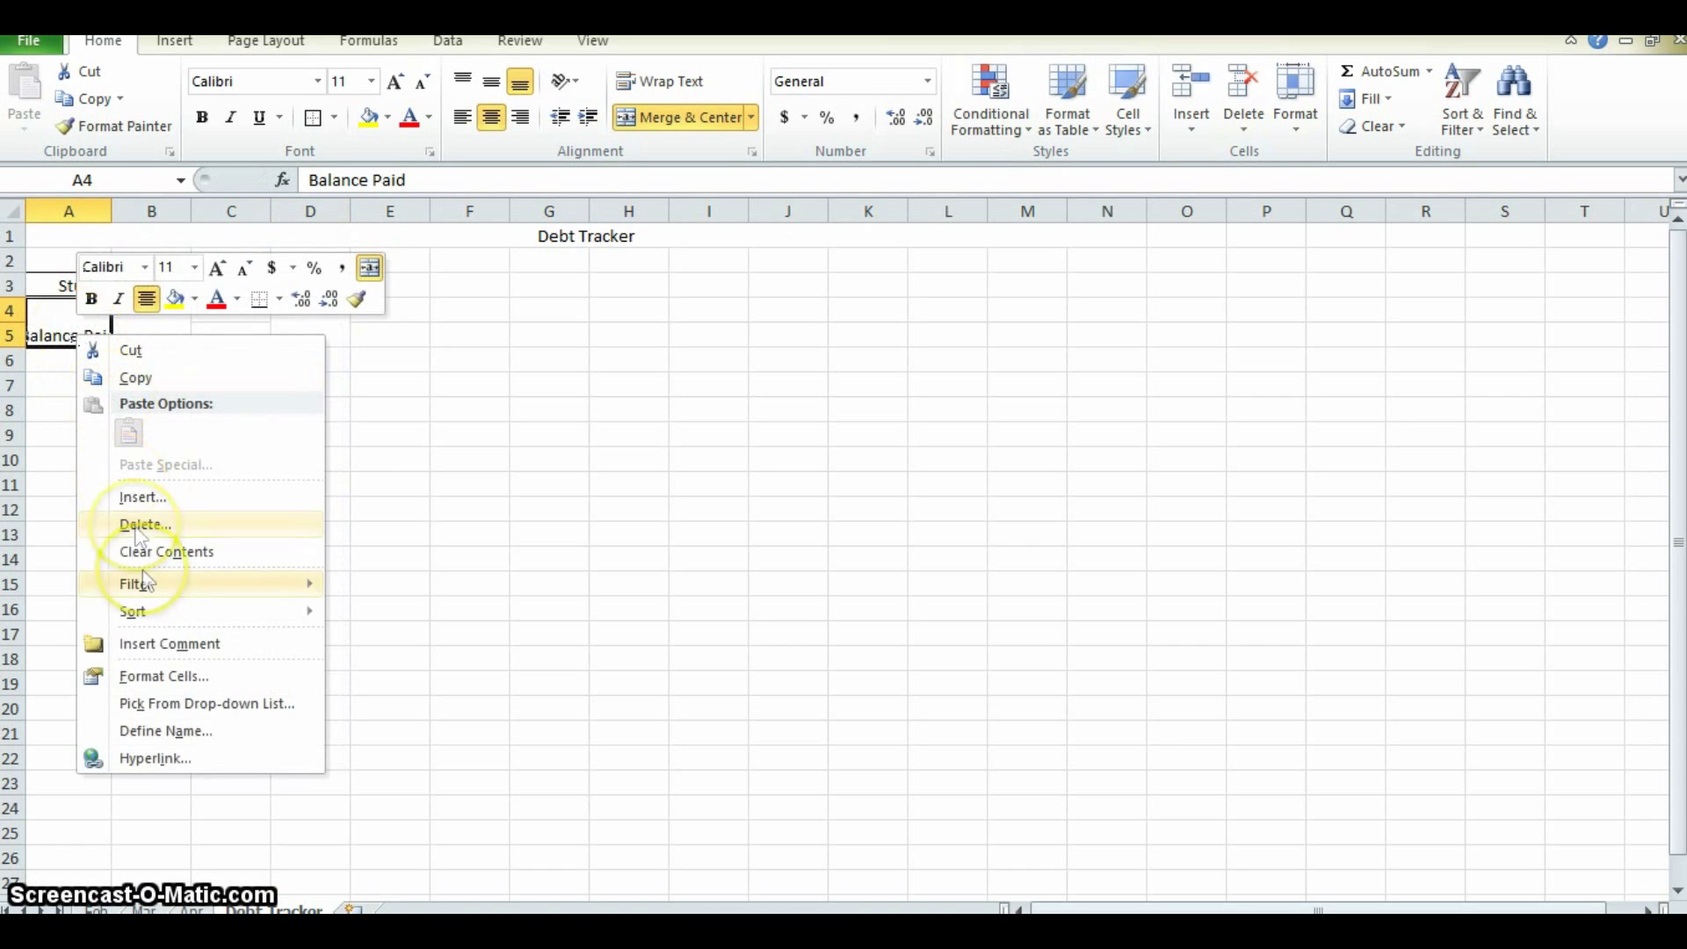
{"action": "left_click", "coordinate": [172, 675]}
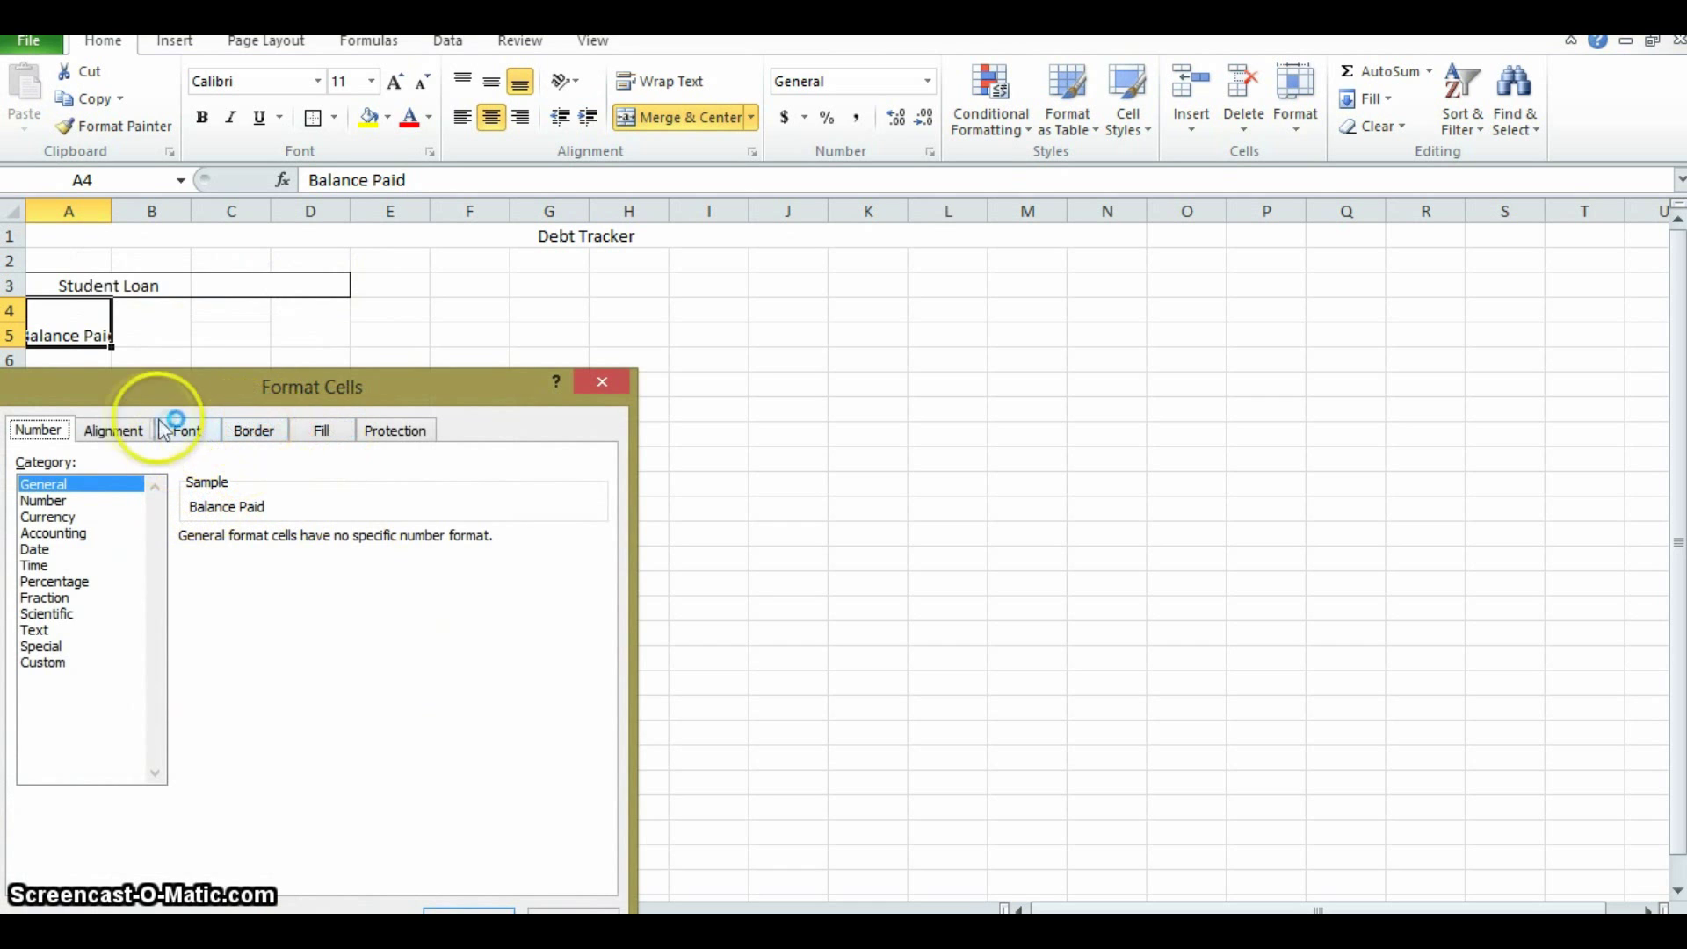
{"action": "left_click", "coordinate": [132, 430]}
{"action": "left_click", "coordinate": [181, 430]}
{"action": "left_click", "coordinate": [119, 429]}
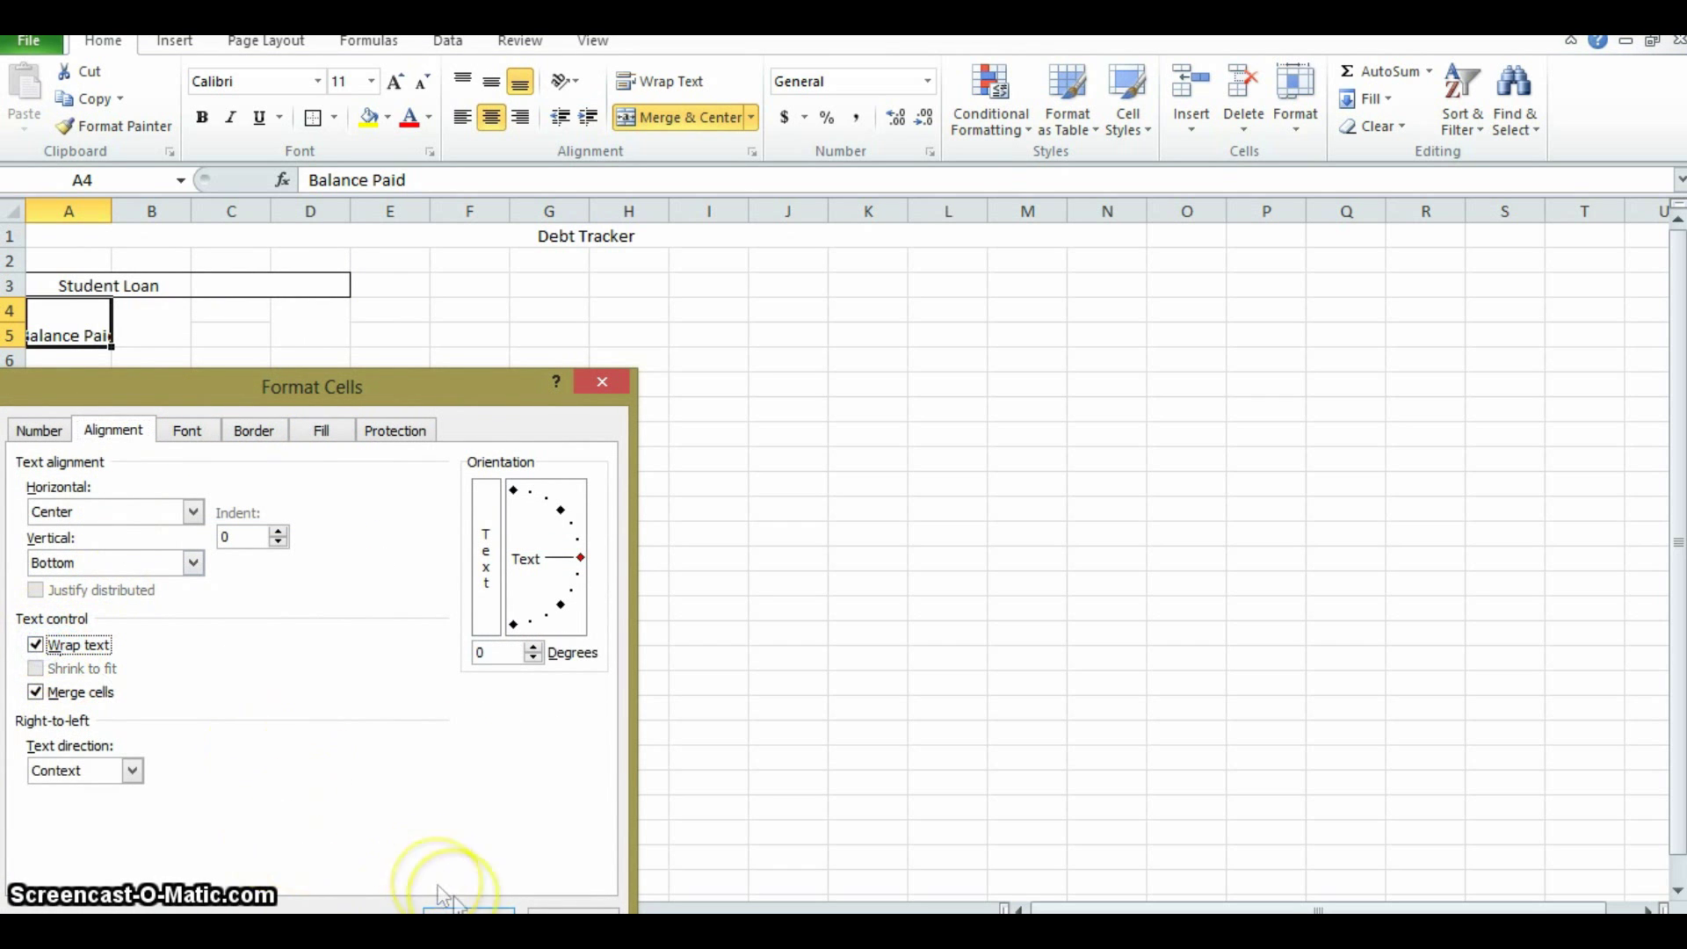
{"action": "left_click", "coordinate": [467, 910]}
{"action": "left_click", "coordinate": [143, 327]}
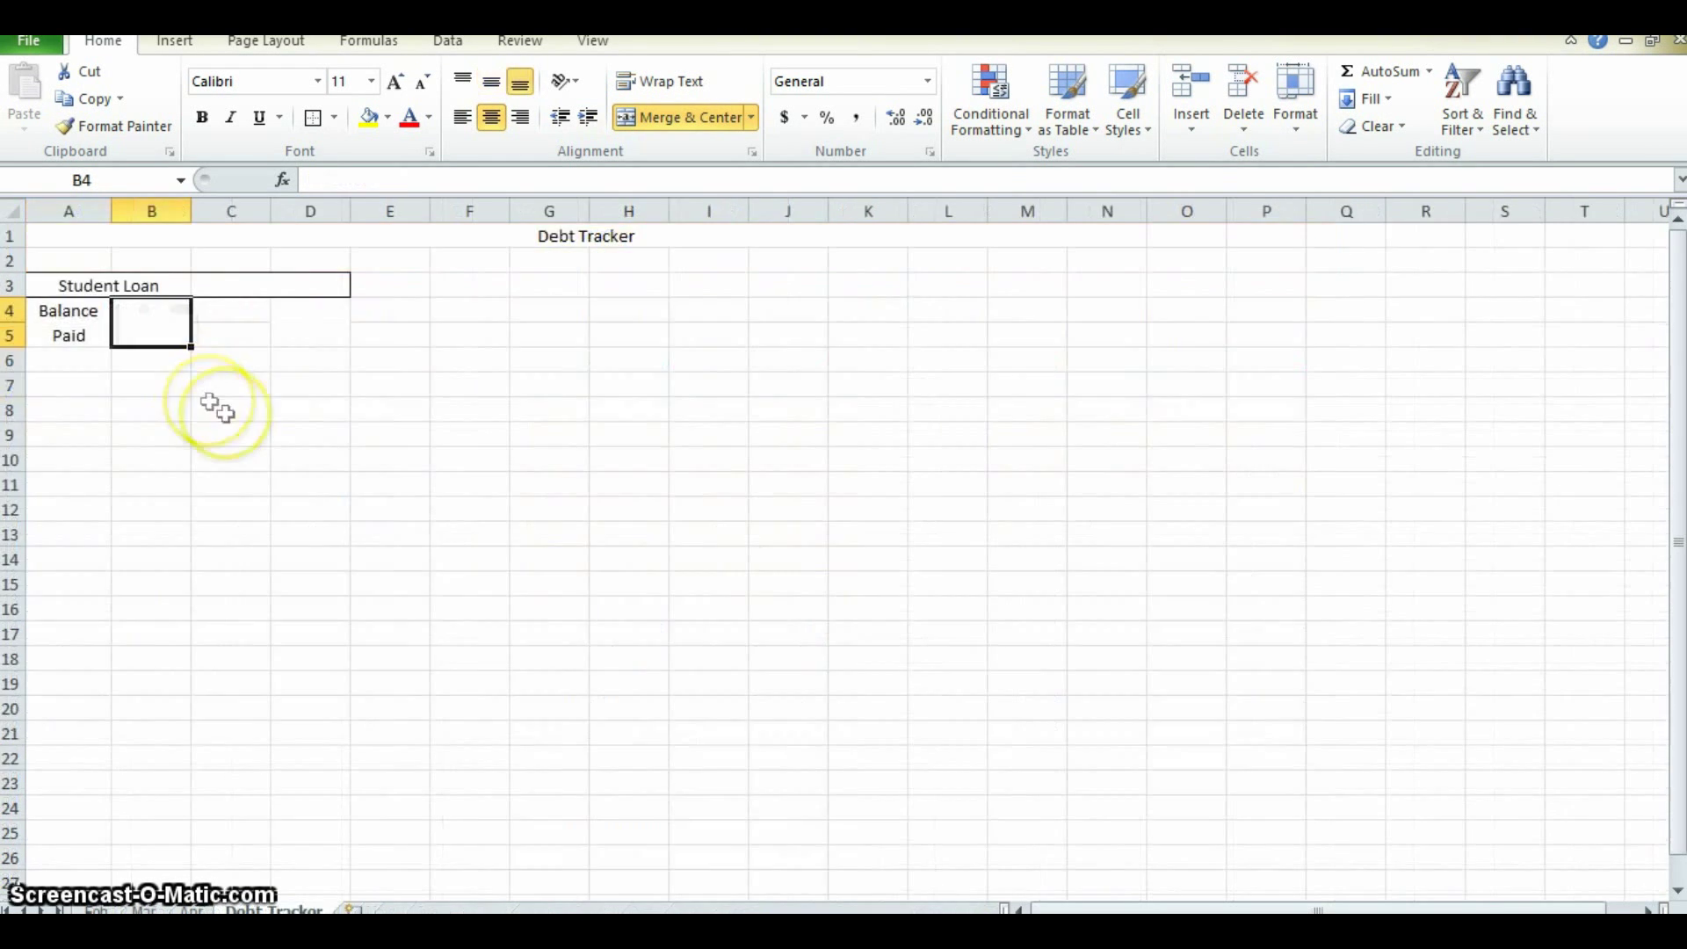
{"action": "left_click", "coordinate": [274, 359]}
- Enter 'Loan Taken' in C4, widen column C, and give D4 Accounting format
{"action": "left_click", "coordinate": [252, 314]}
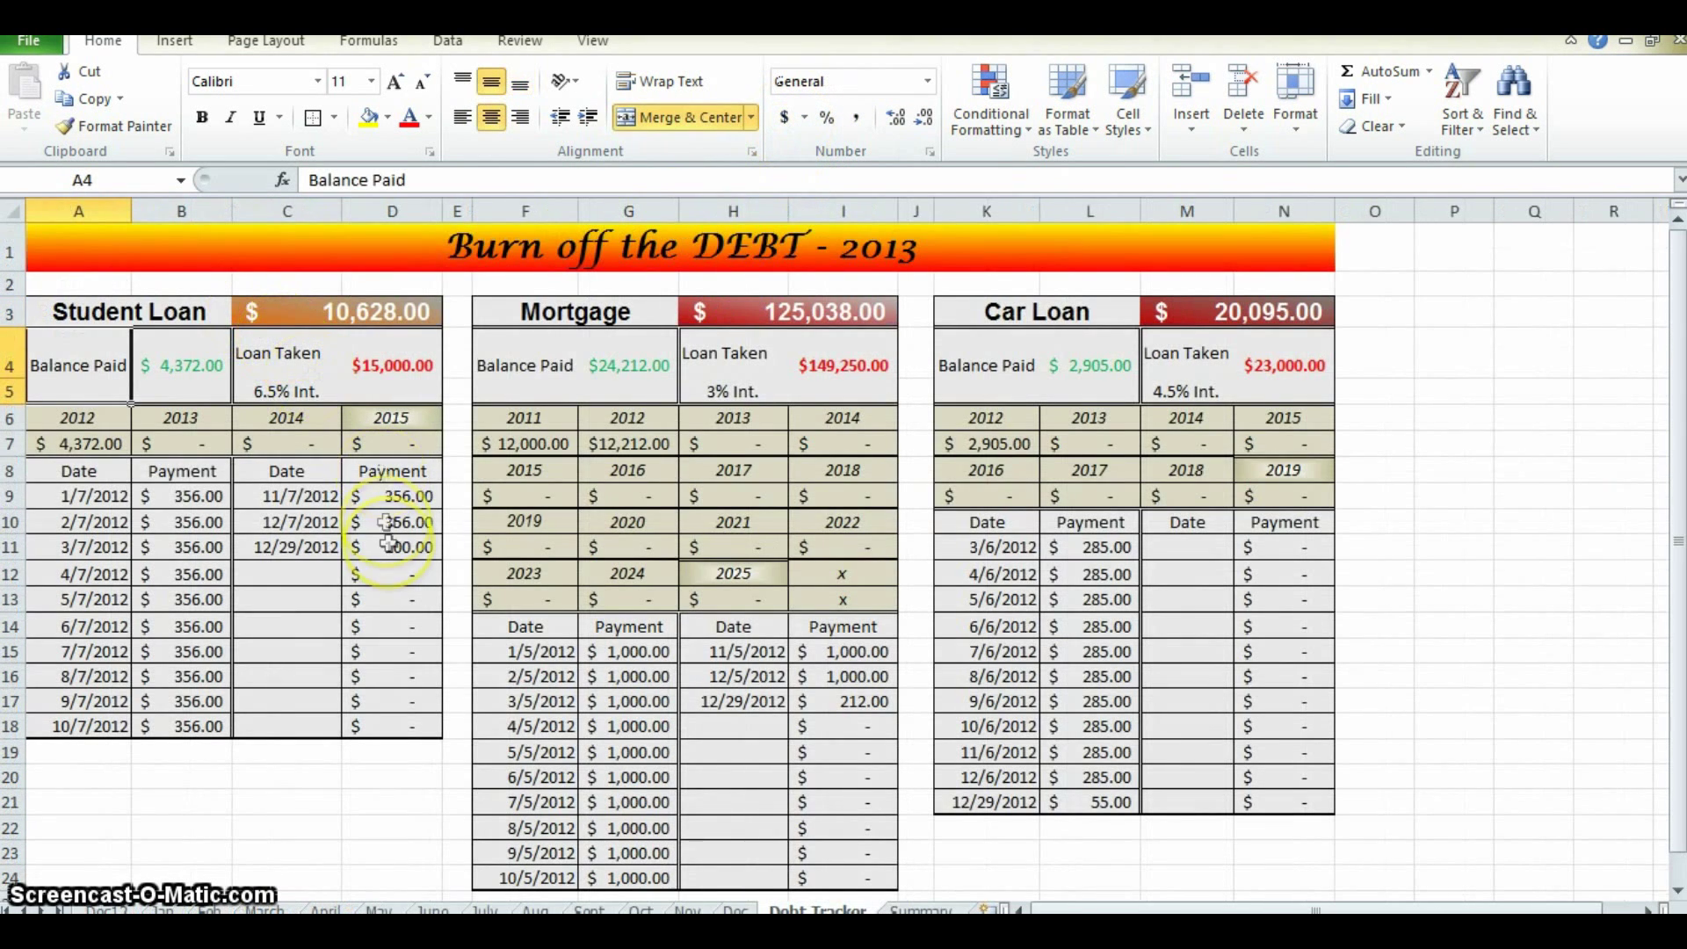
{"action": "key", "text": "alt+Tab"}
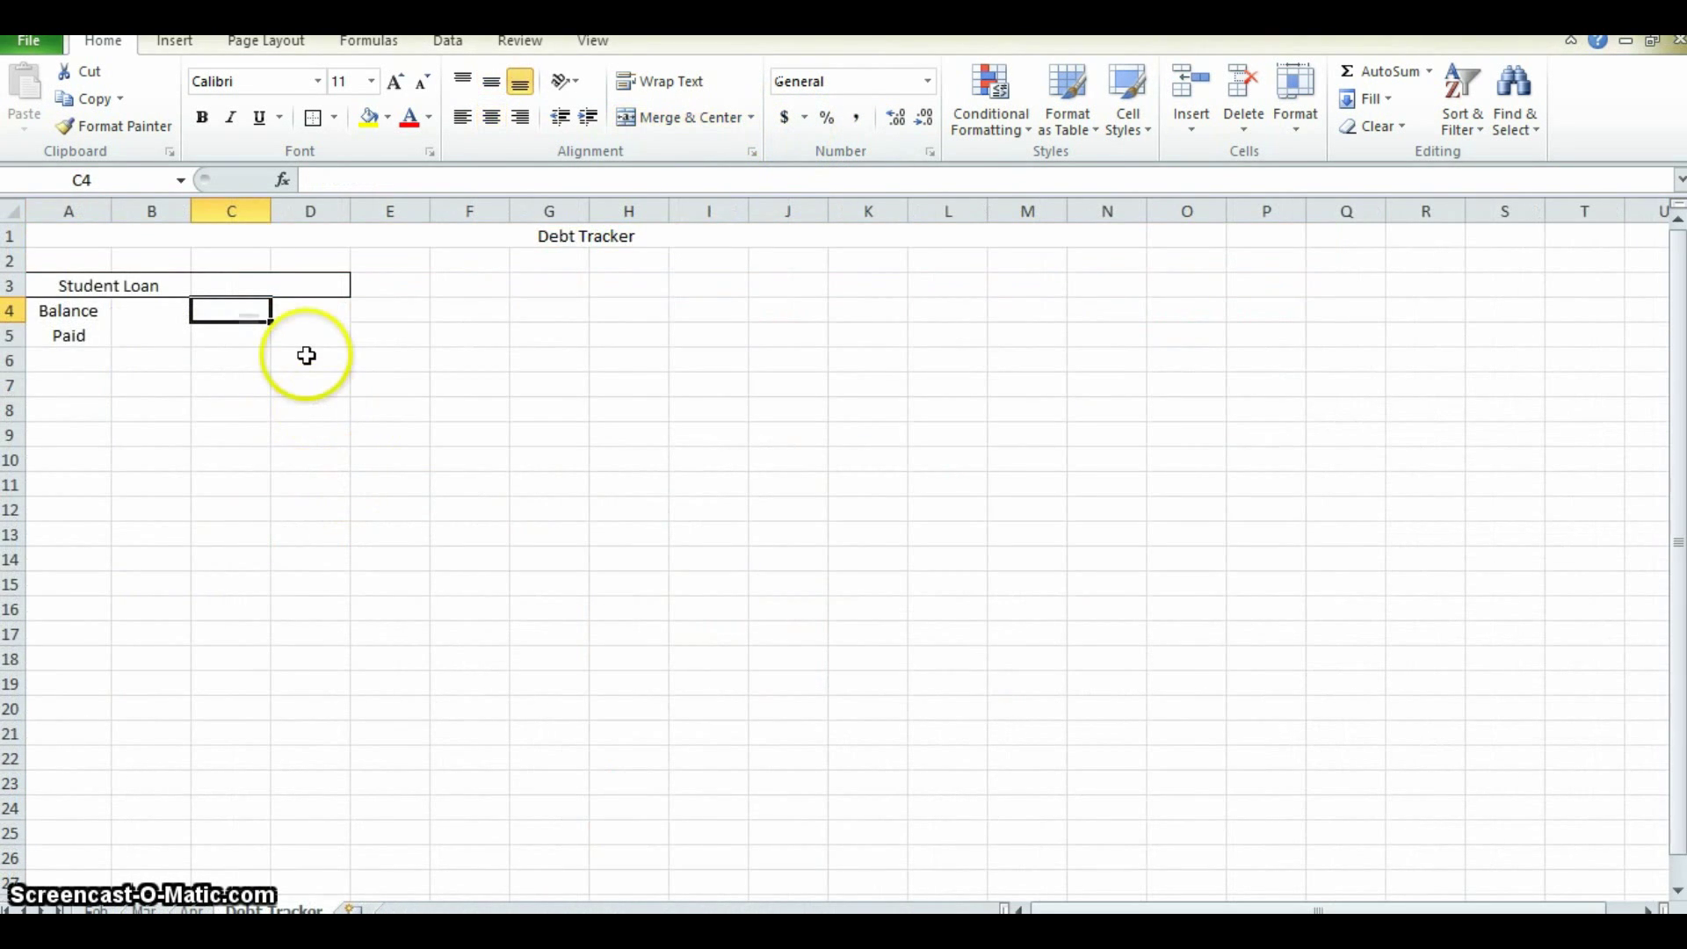
{"action": "type", "text": "Lao"}
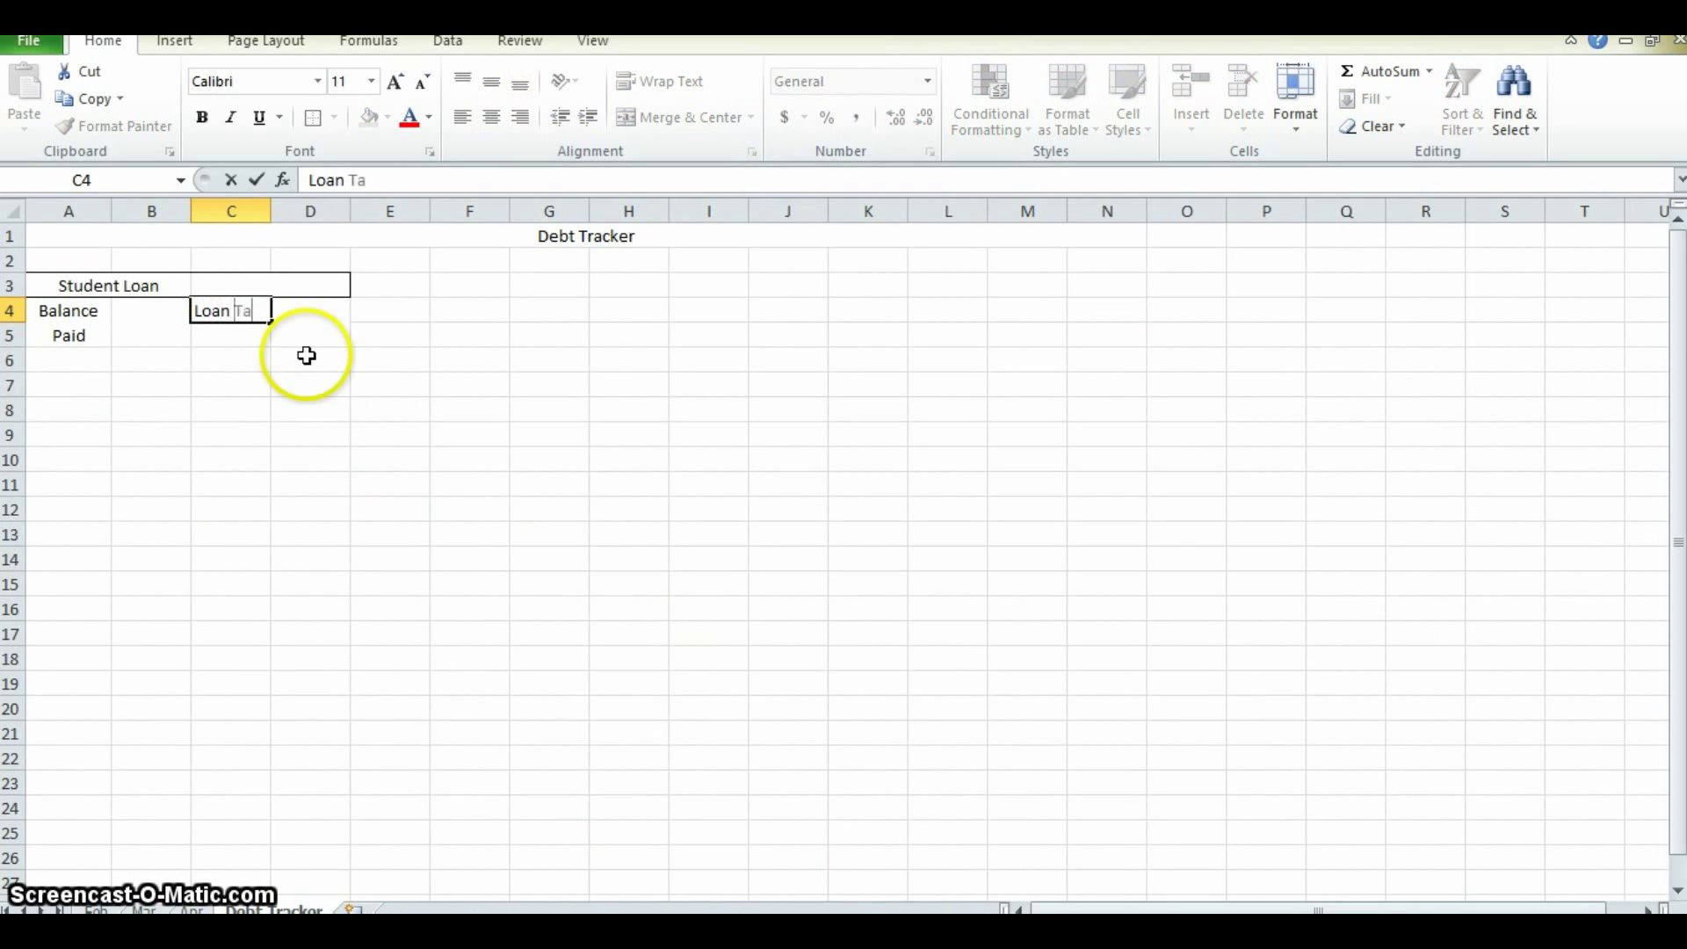
{"action": "left_click", "coordinate": [320, 332]}
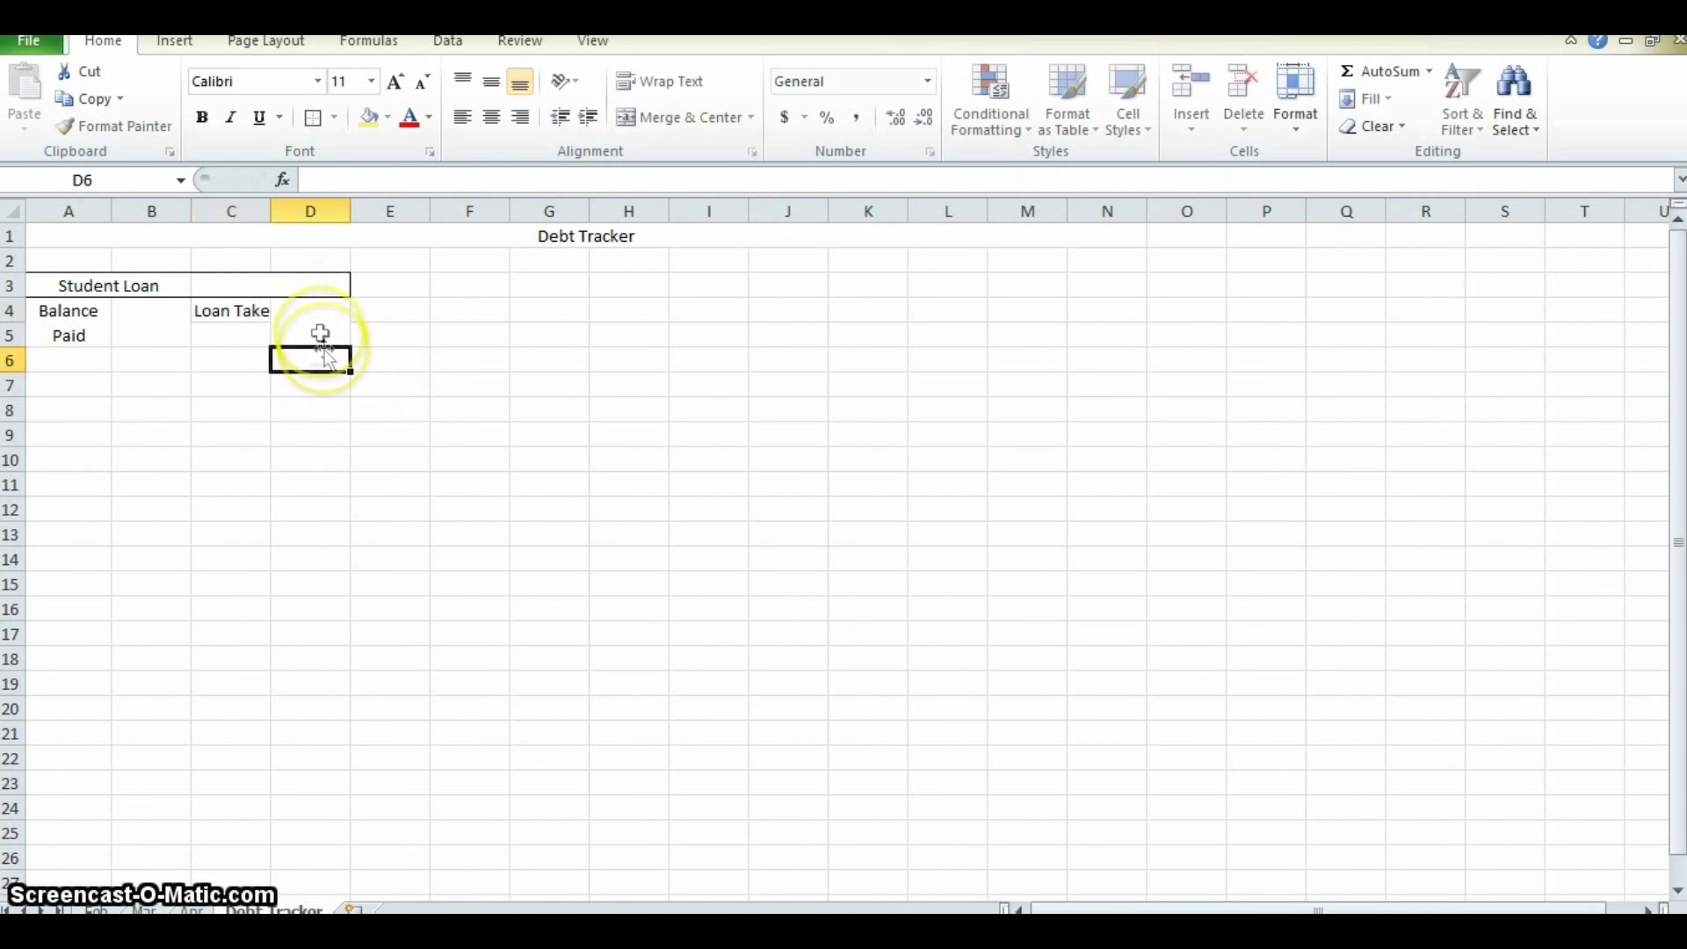
{"action": "left_click_drag", "start_coordinate": [271, 211], "coordinate": [276, 211]}
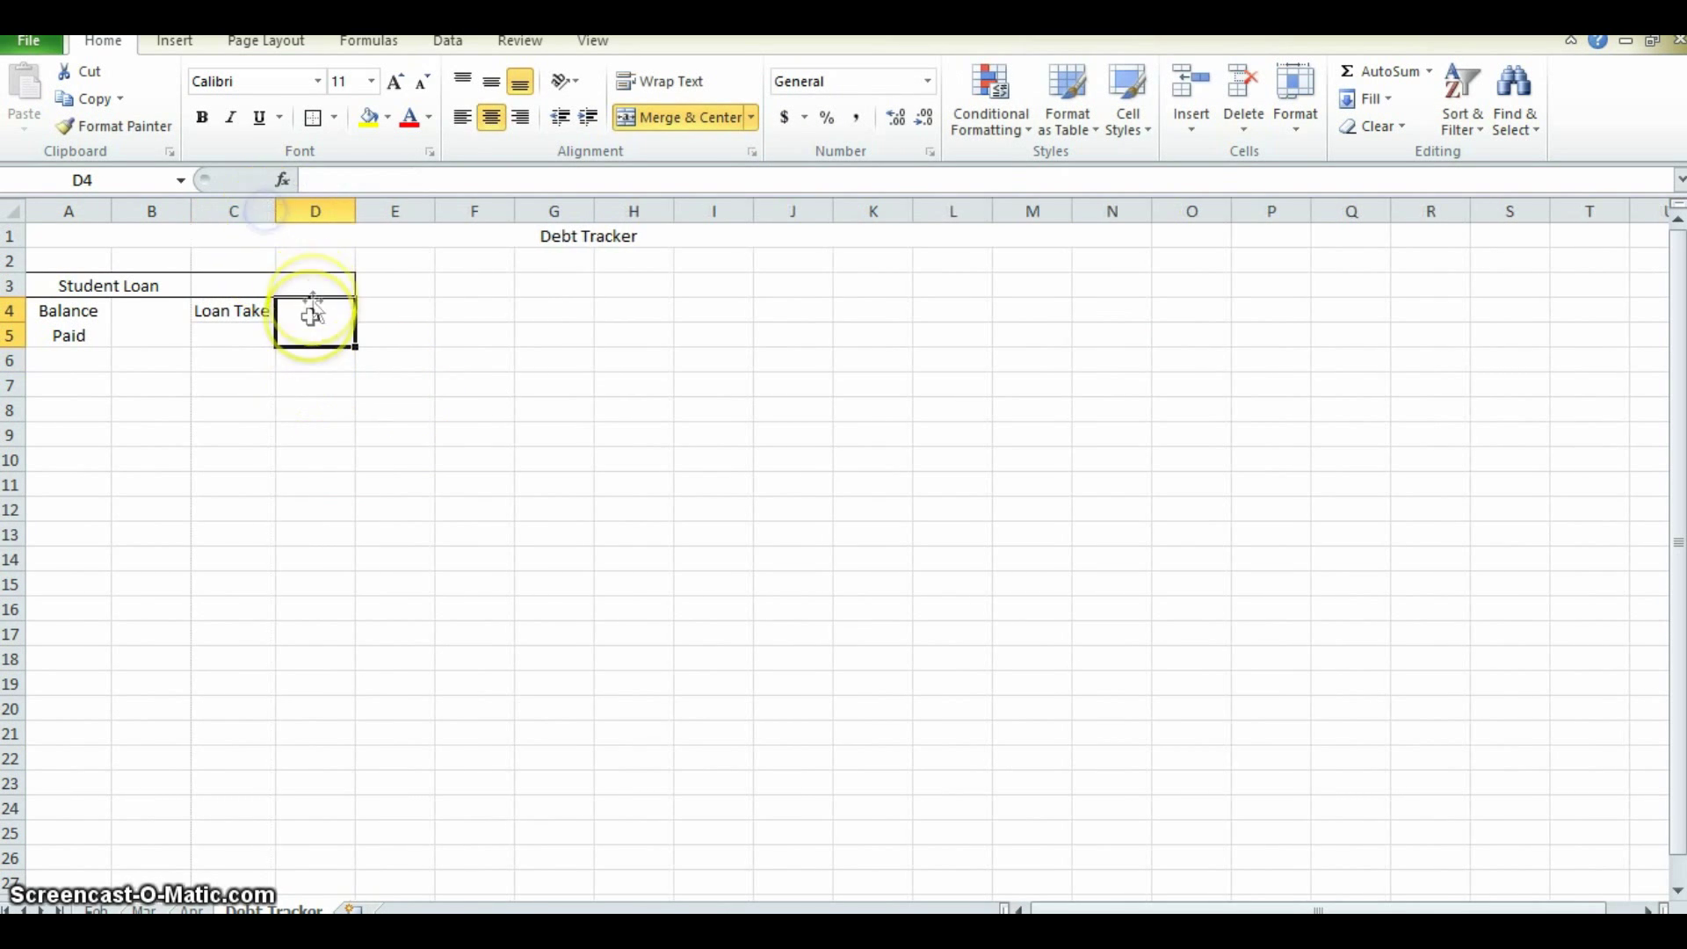
{"action": "left_click", "coordinate": [314, 318]}
{"action": "left_click", "coordinate": [785, 116]}
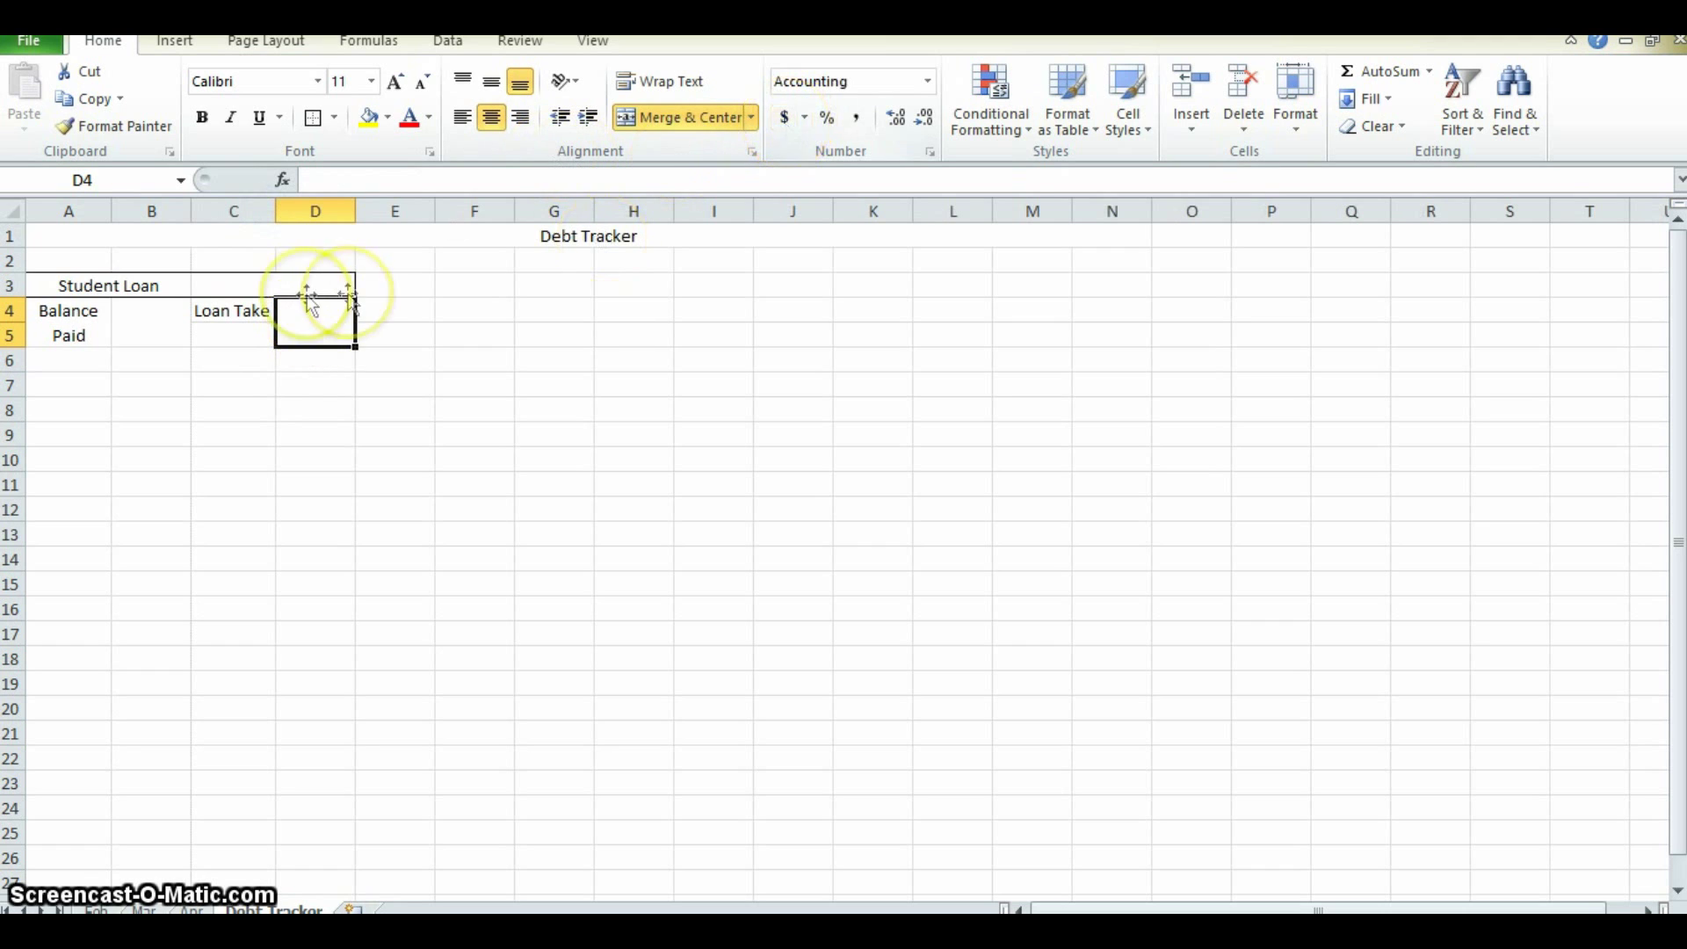
- Enter 6.5% in C5 with one decimal place, centred horizontally
{"action": "left_click", "coordinate": [239, 332]}
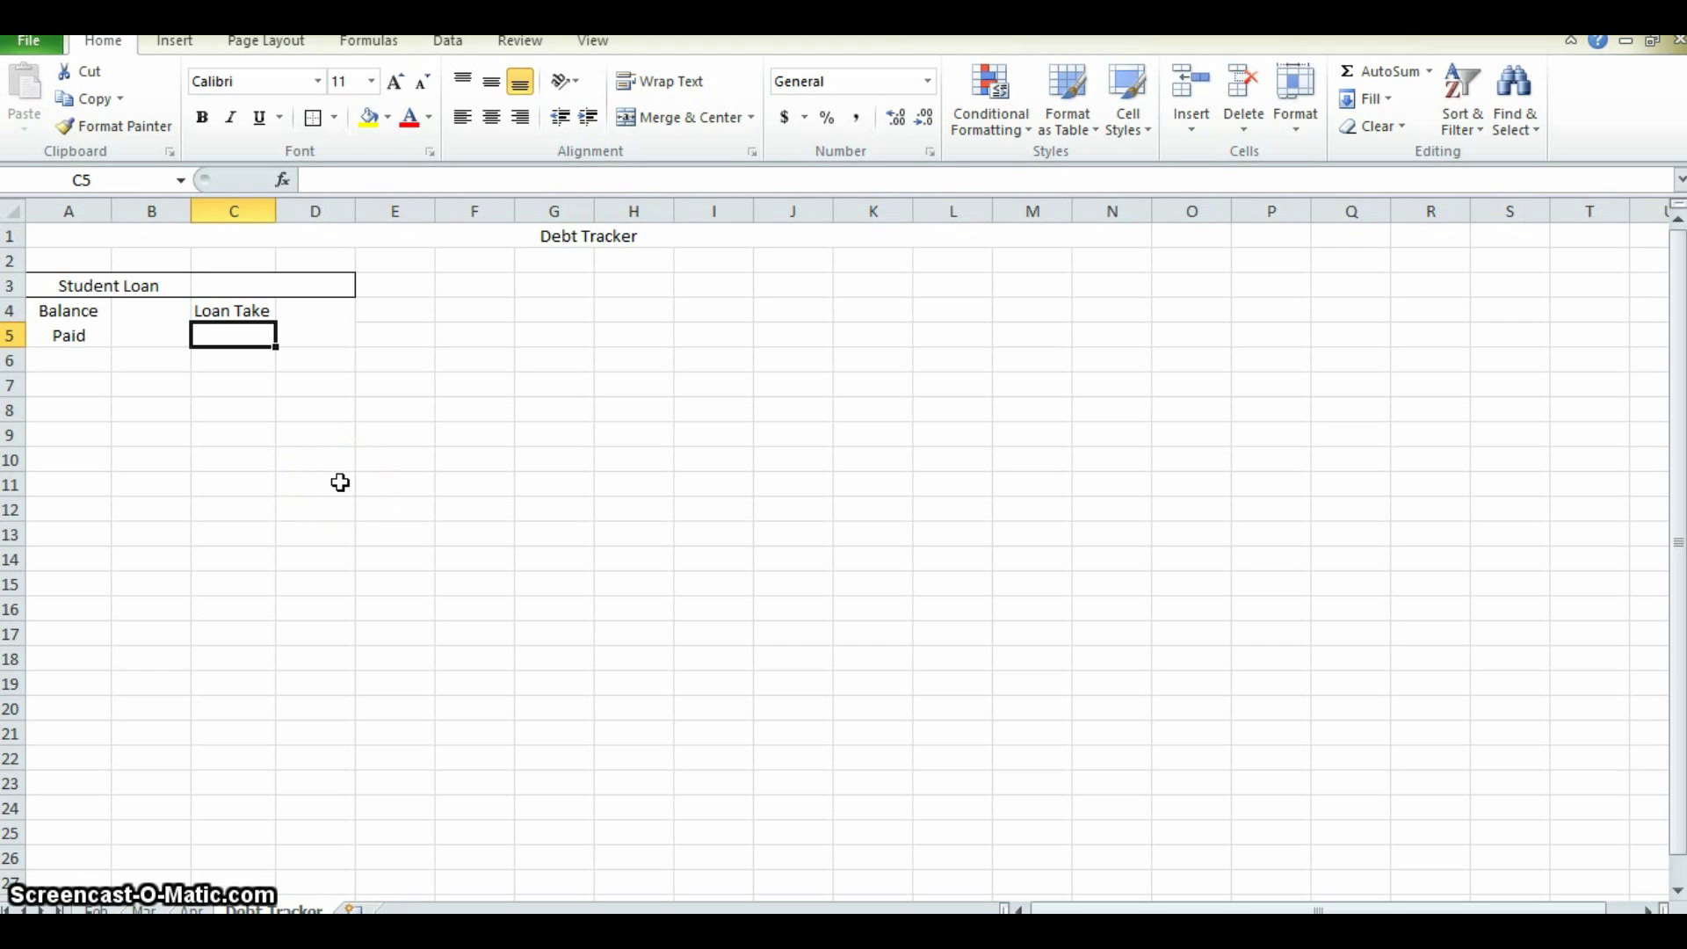
{"action": "type", "text": "6.5"}
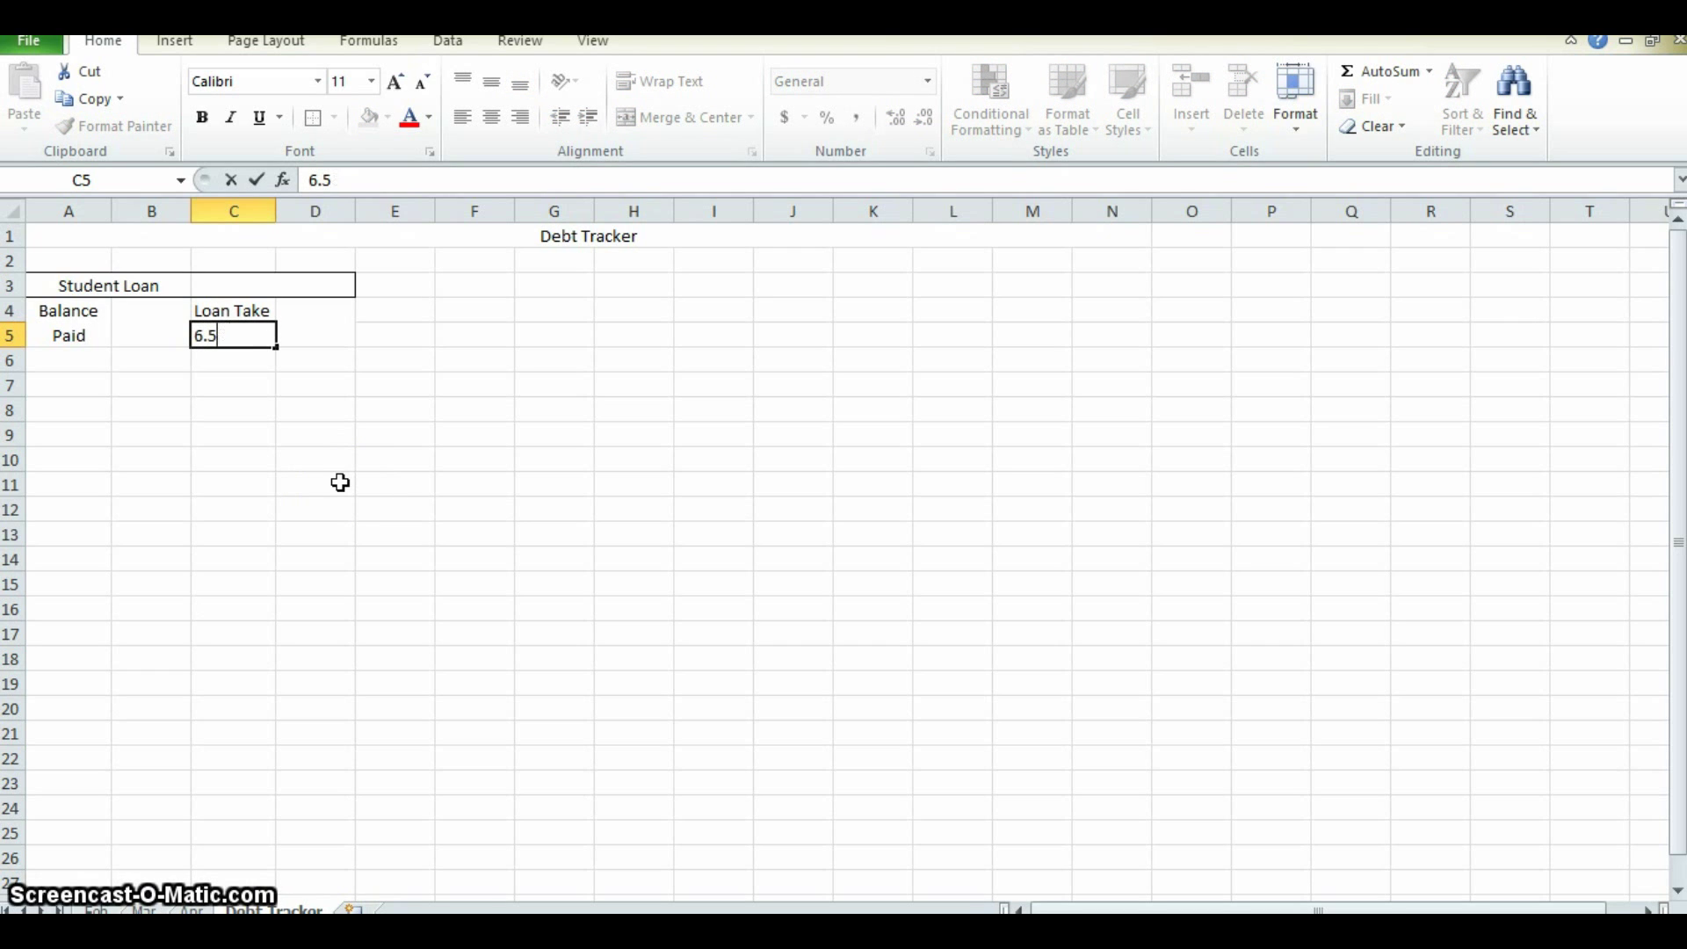
{"action": "left_click", "coordinate": [338, 485]}
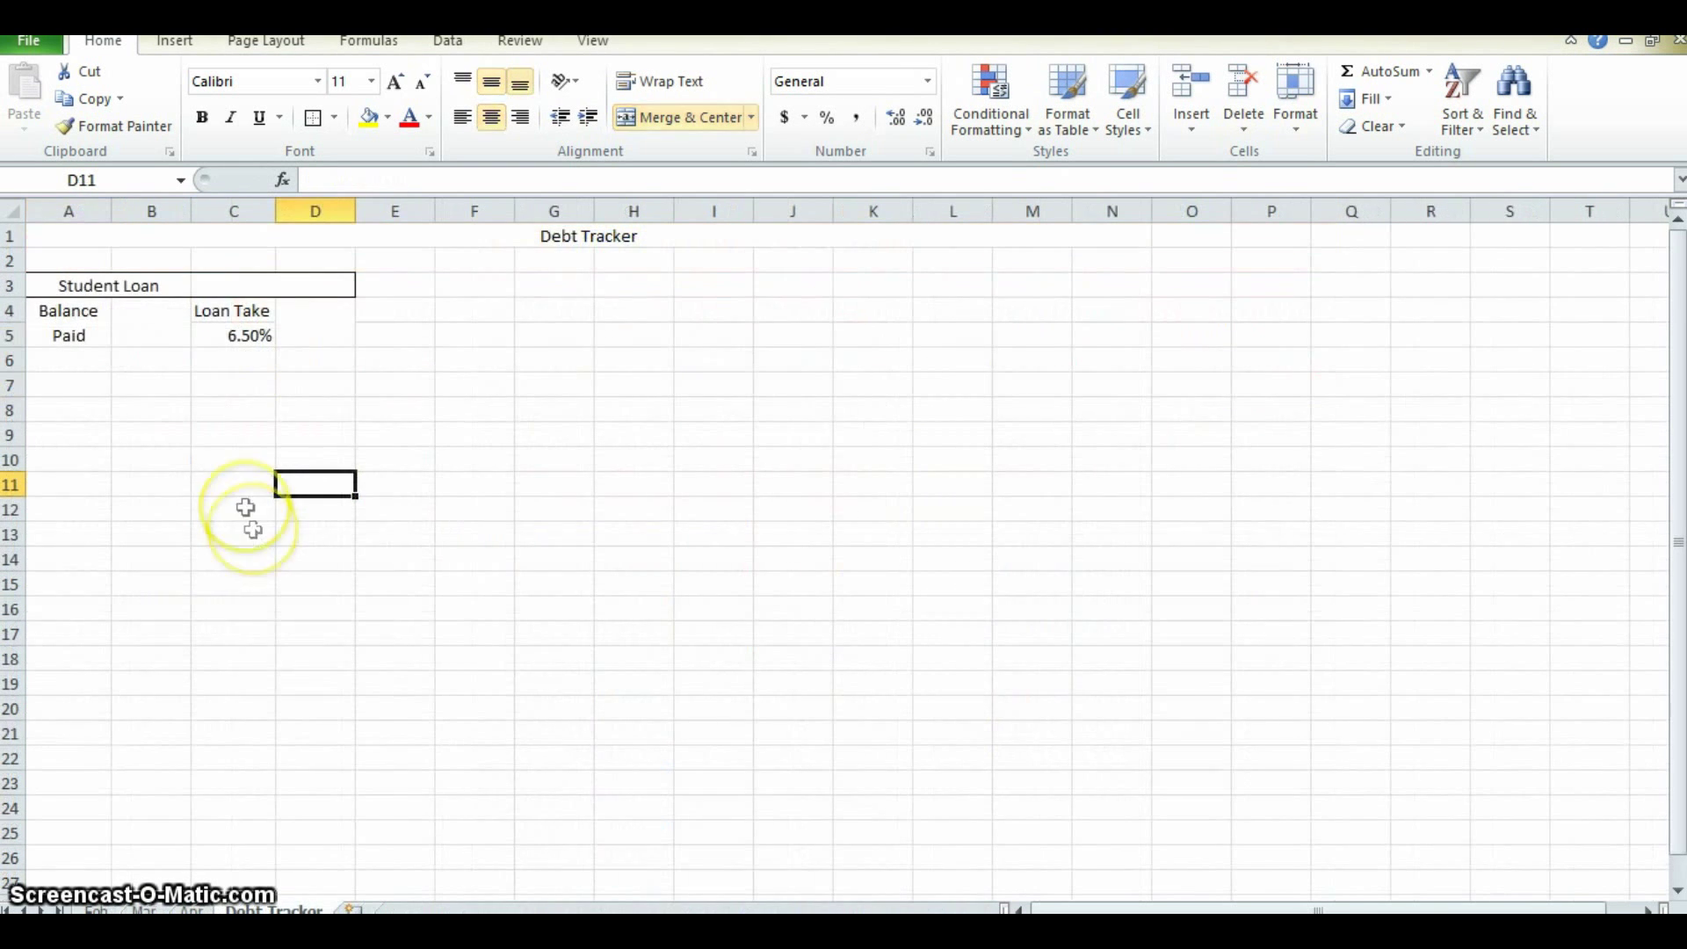
{"action": "left_click", "coordinate": [257, 338]}
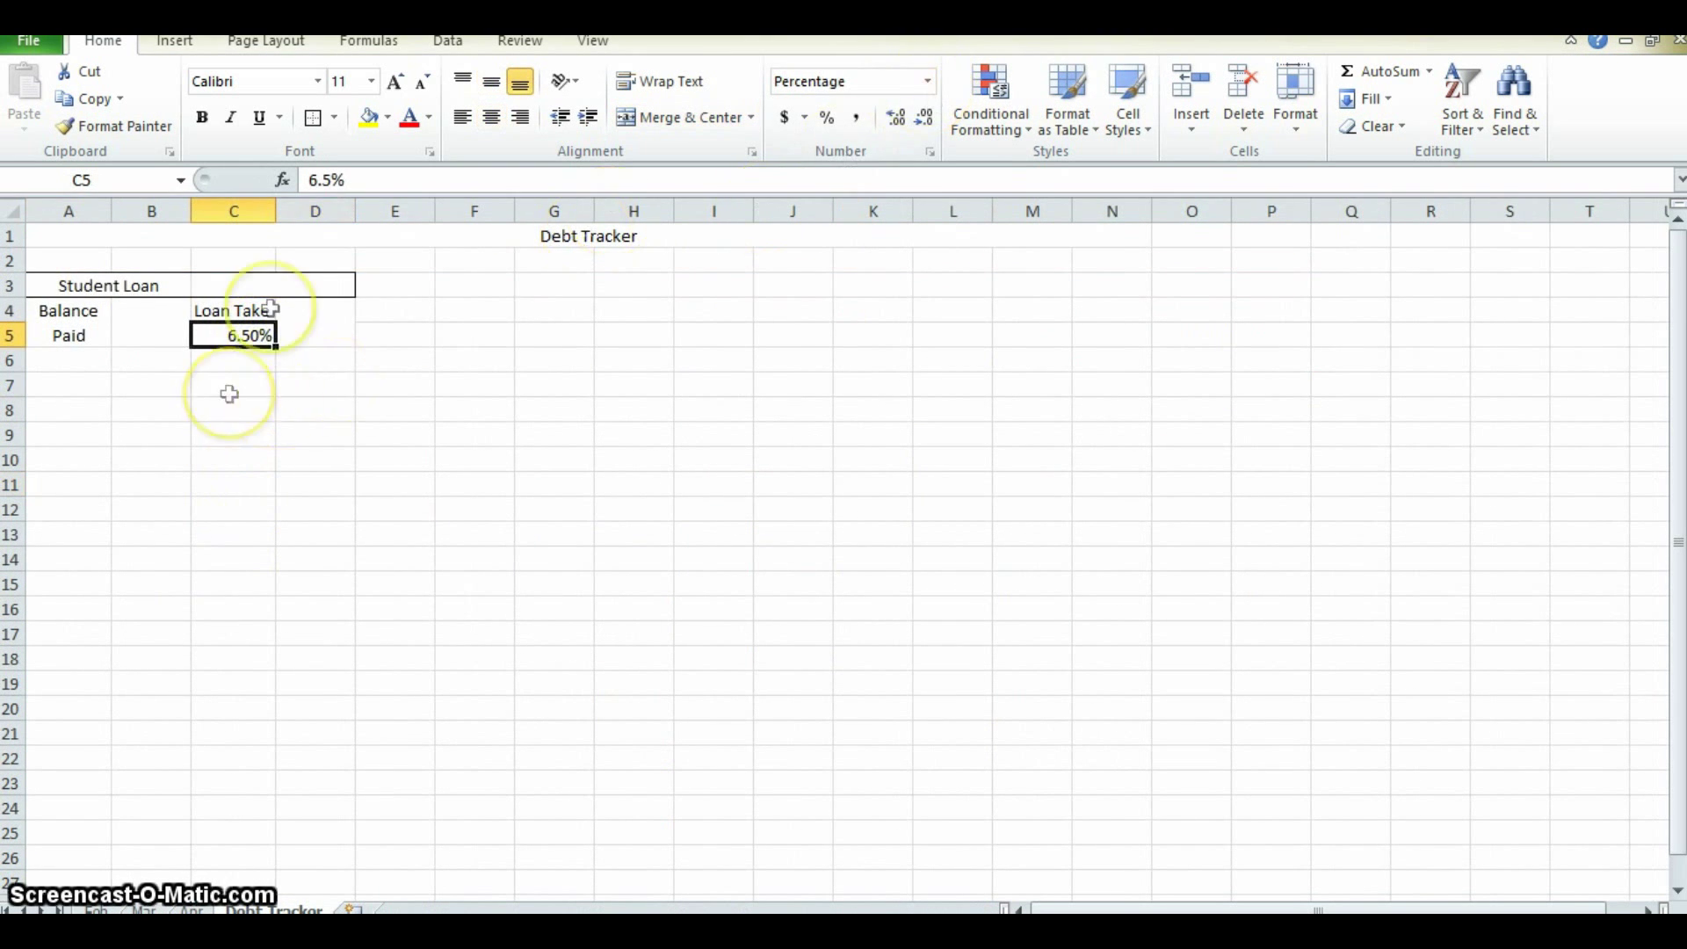
{"action": "left_click", "coordinate": [926, 118]}
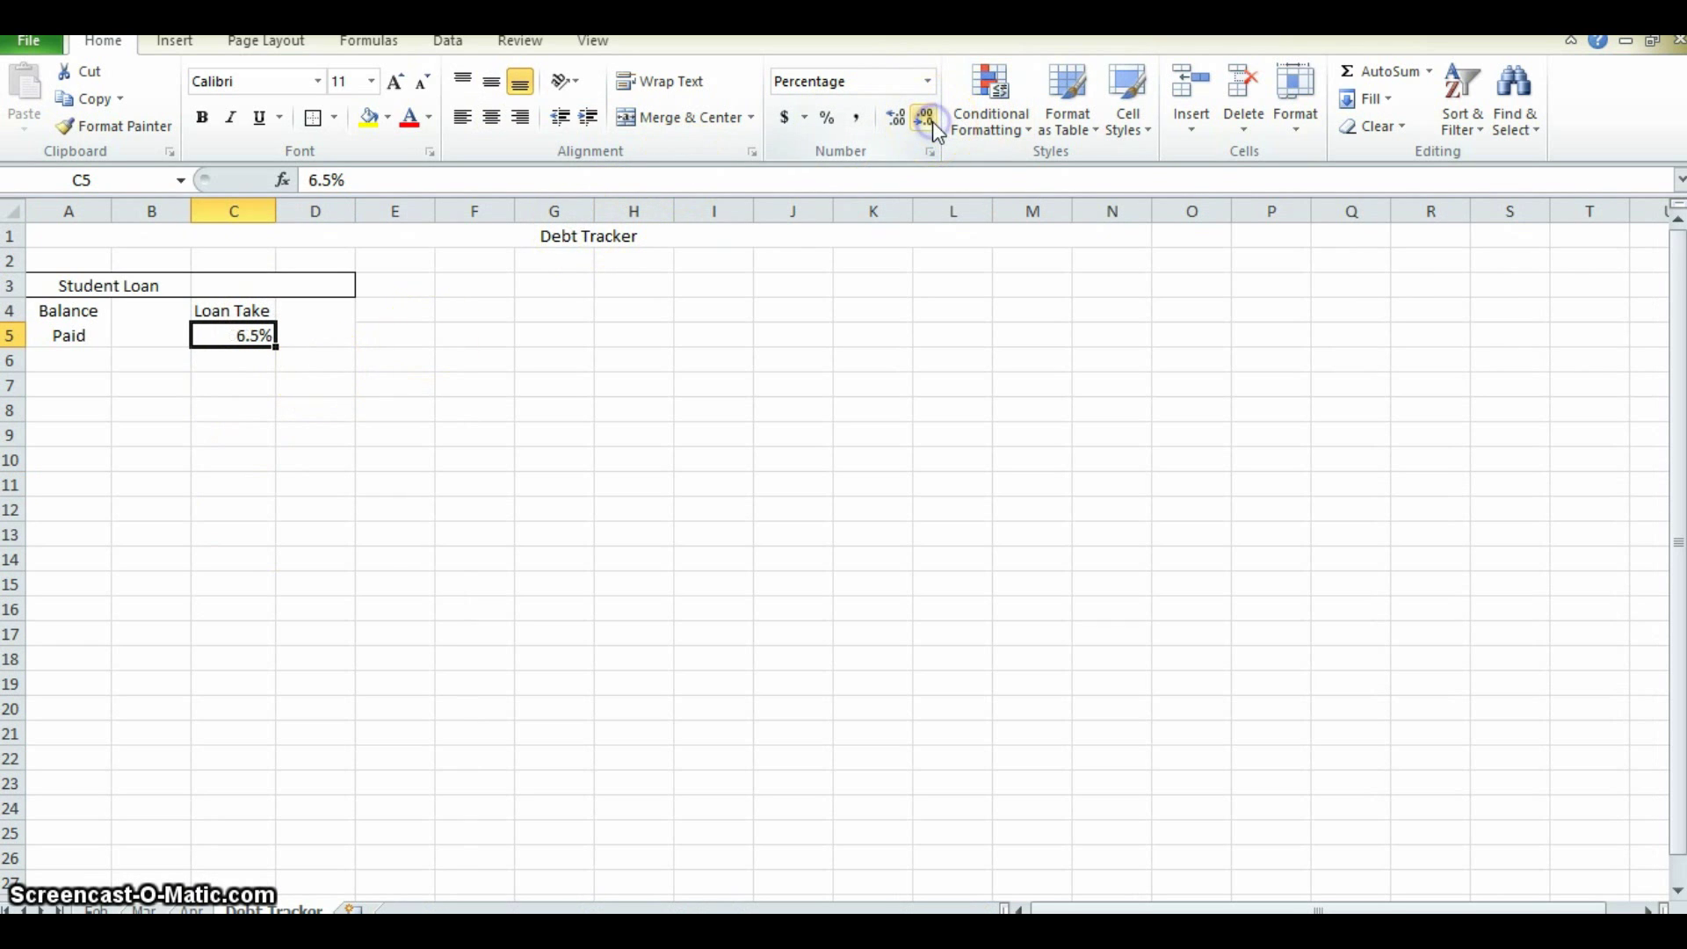
{"action": "left_click", "coordinate": [492, 117]}
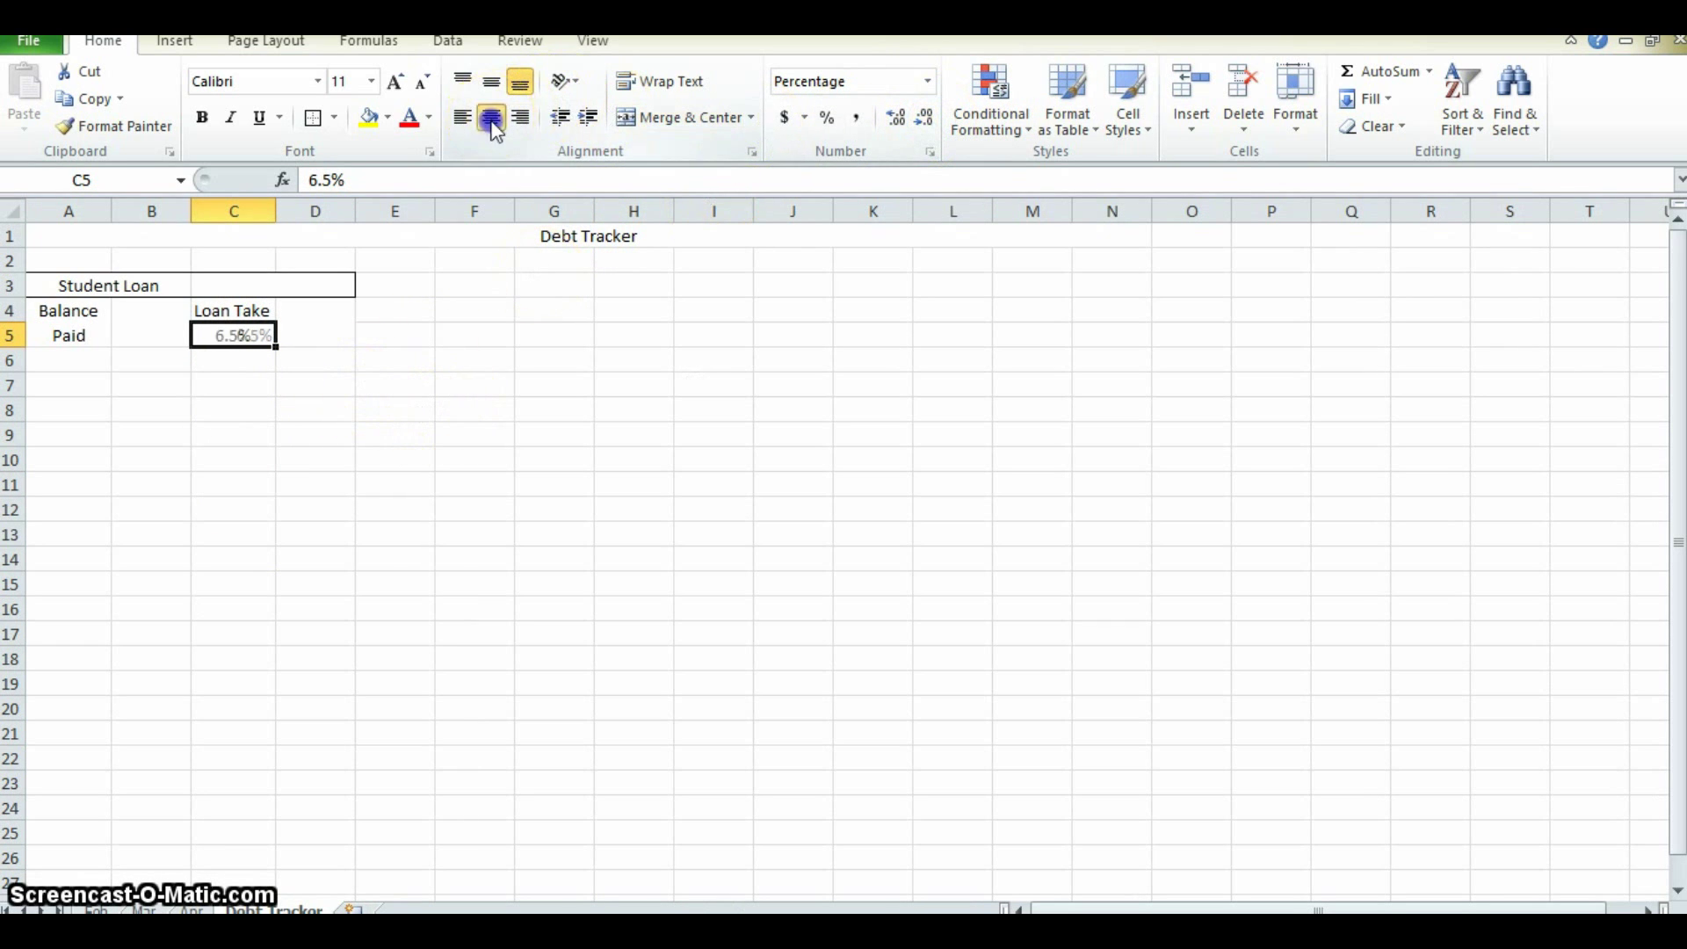
{"action": "left_click", "coordinate": [396, 360]}
- Enter 15,000 in merged D4:D5, showing $15,000.00, and middle-align it vertically
{"action": "left_click", "coordinate": [298, 338]}
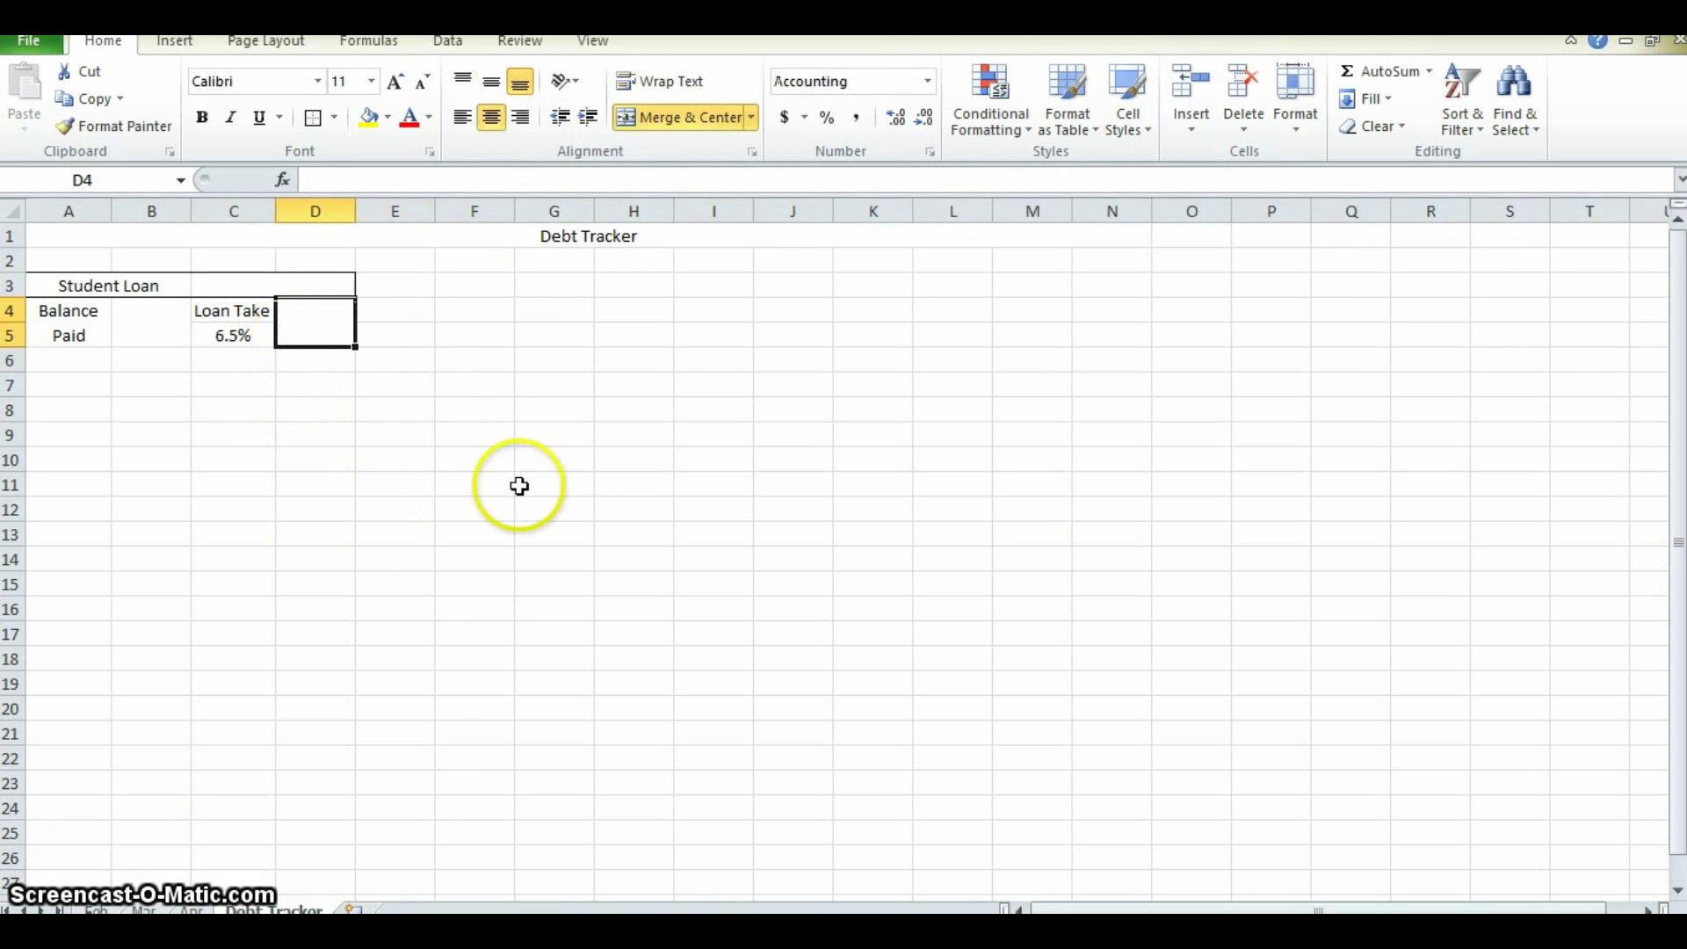
{"action": "type", "text": "15,"}
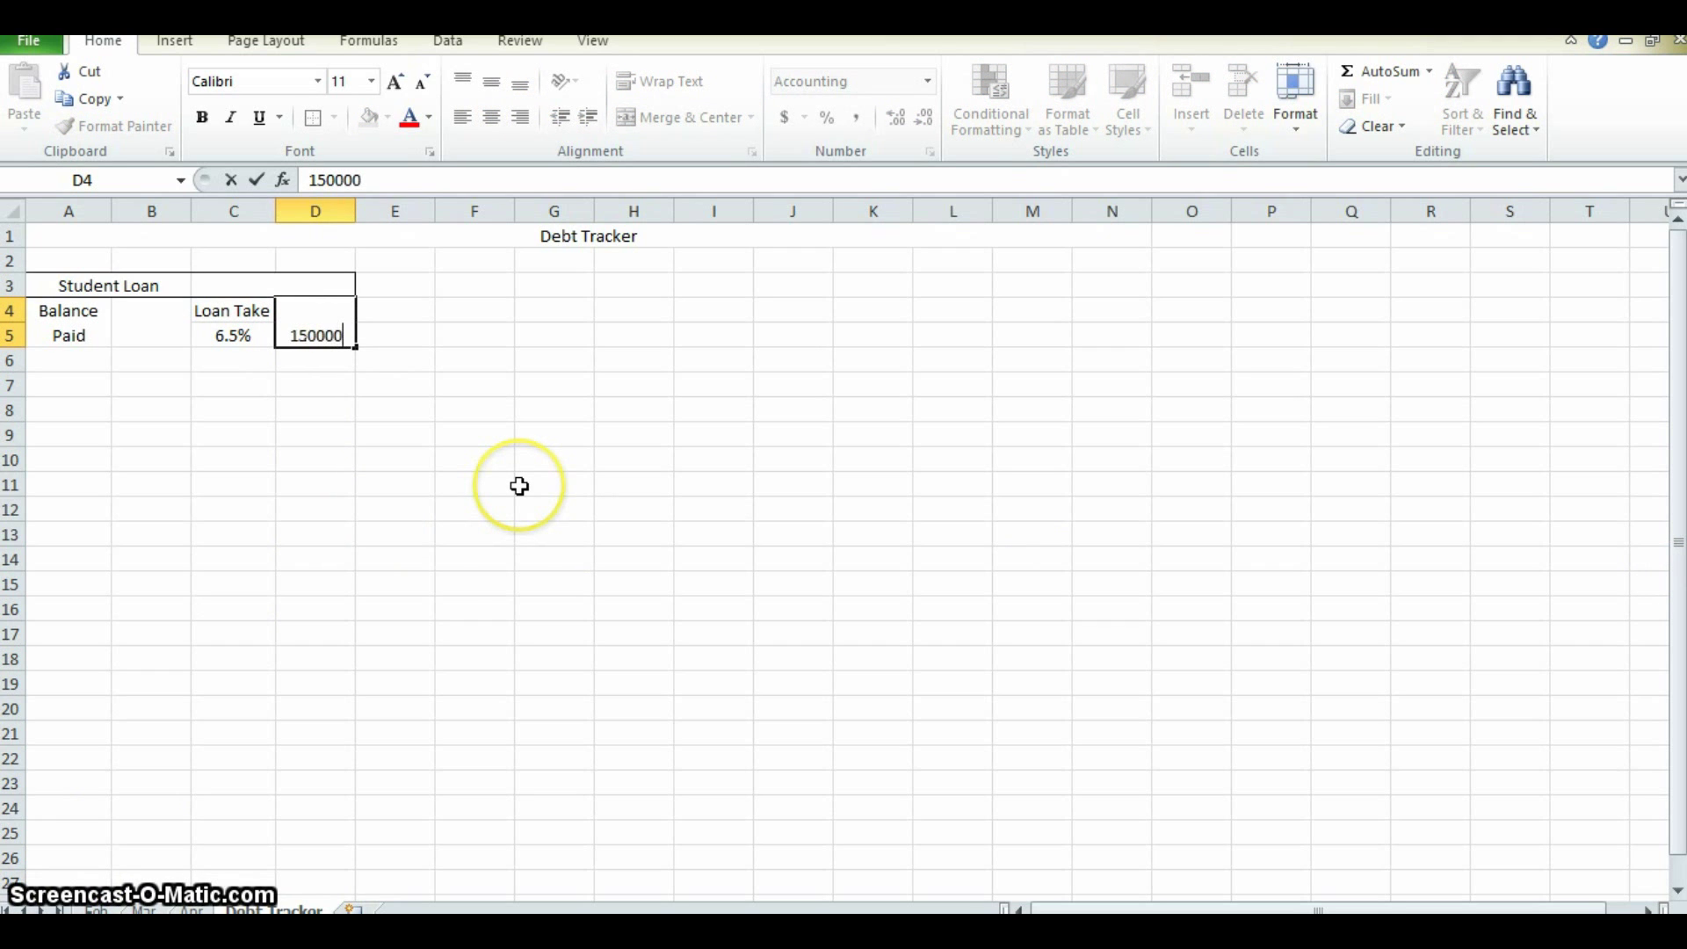
{"action": "type", "text": "000"}
{"action": "key", "text": "Return"}
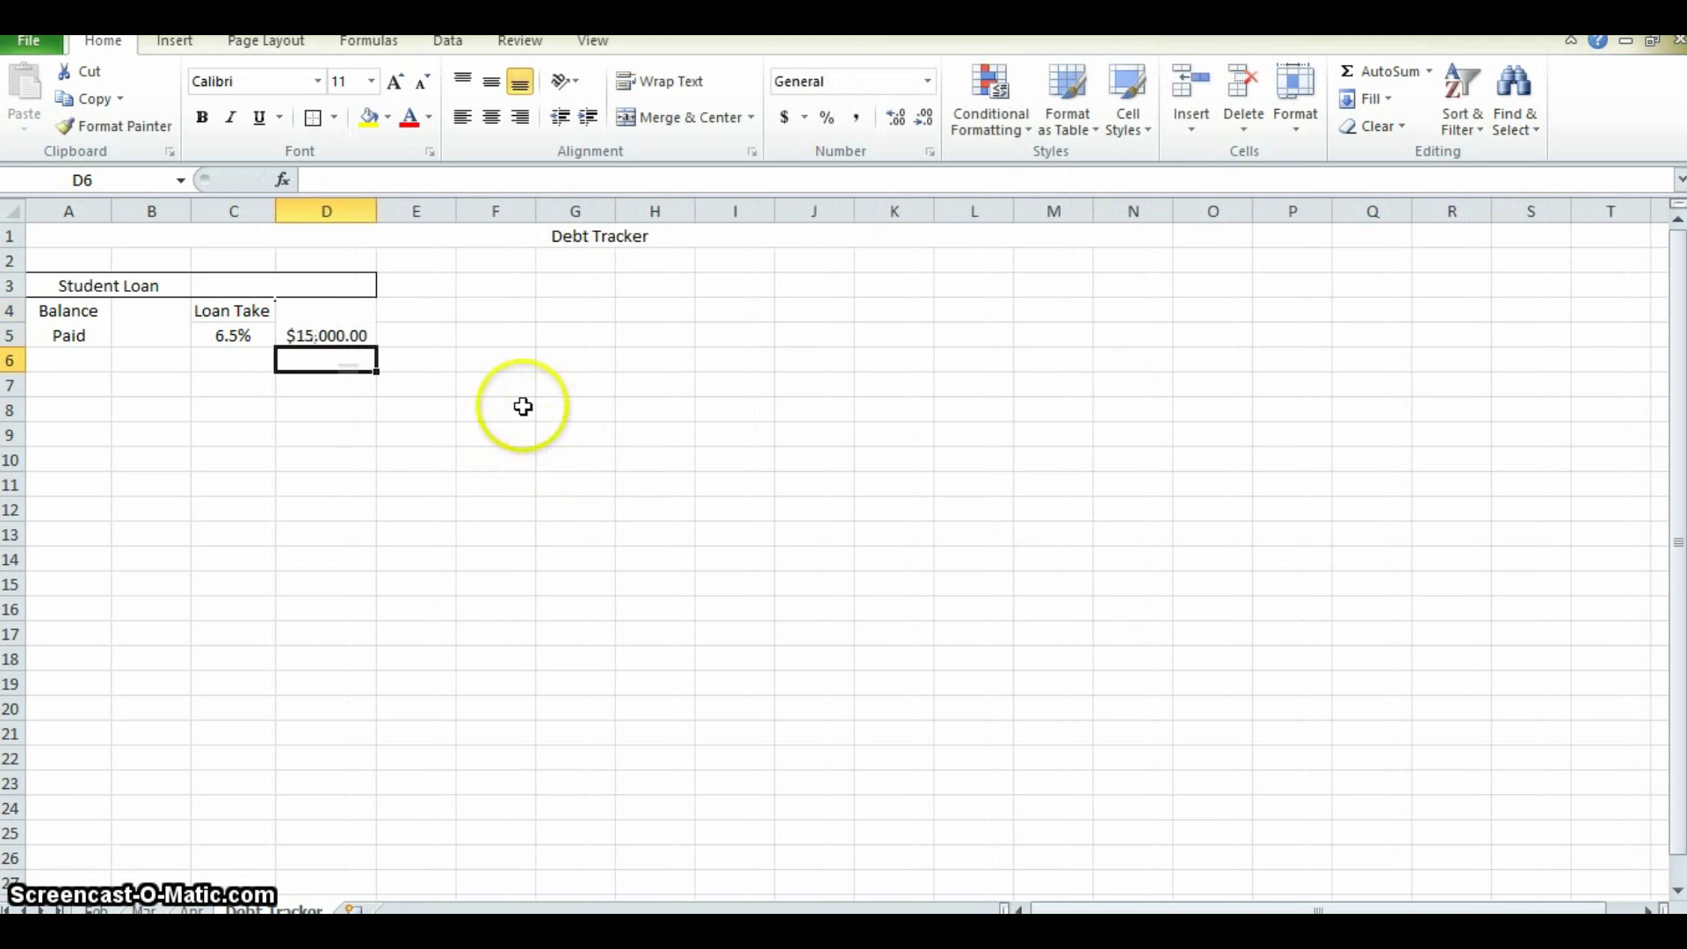
{"action": "left_click", "coordinate": [361, 327]}
{"action": "left_click", "coordinate": [491, 81]}
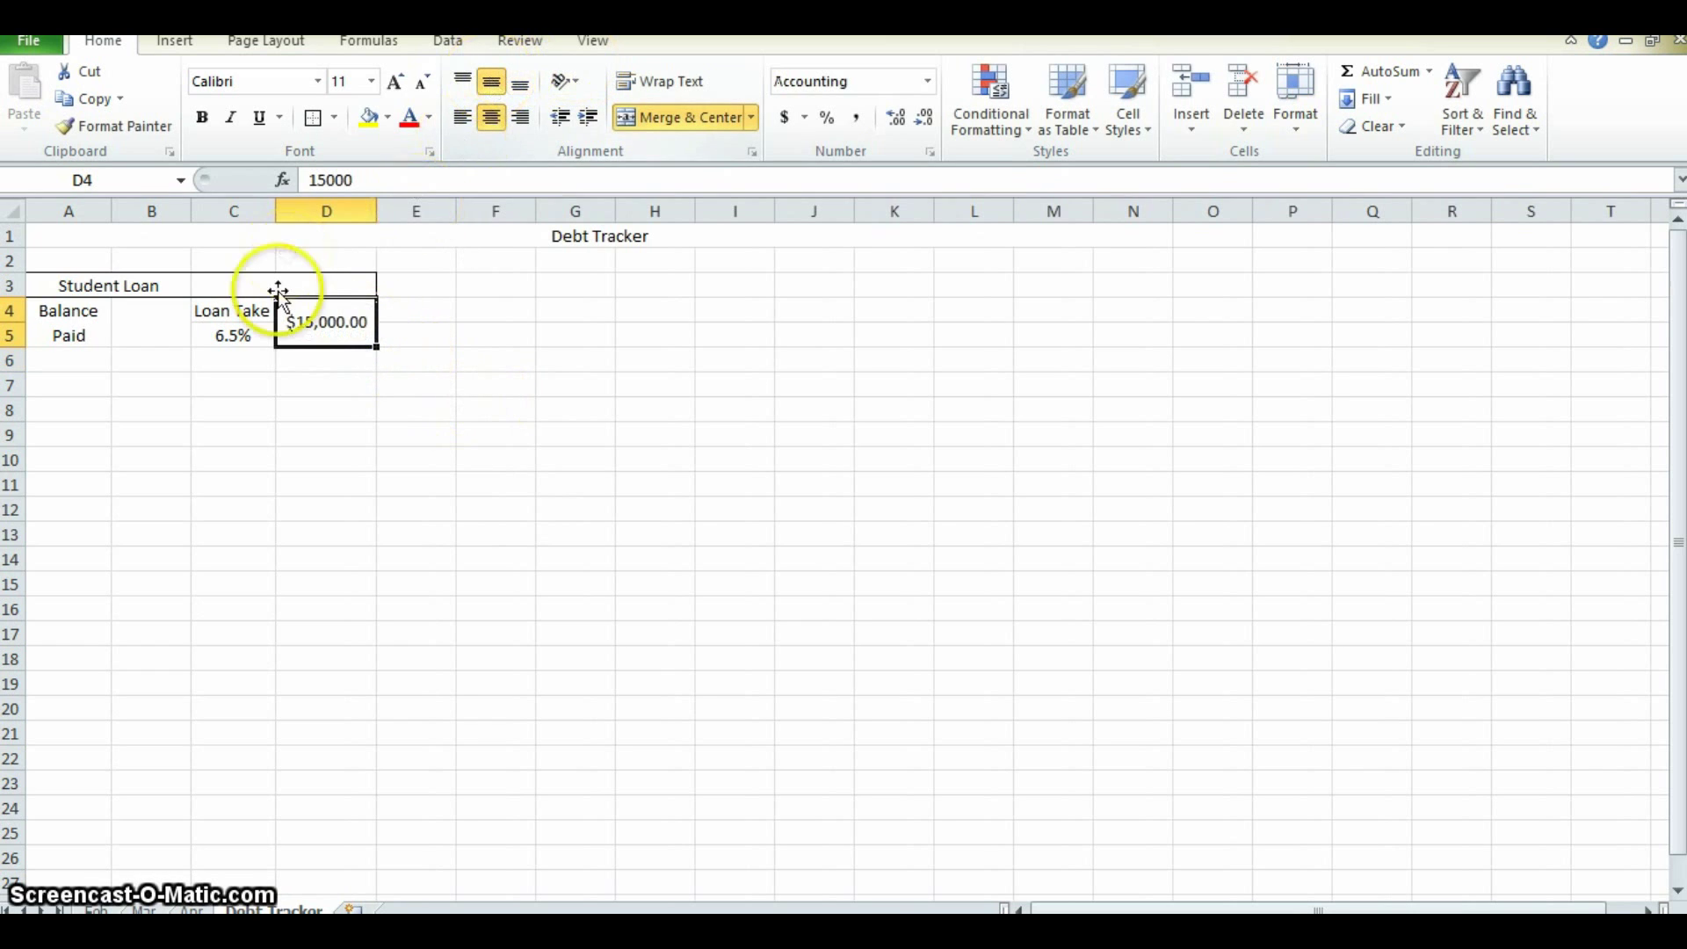
{"action": "left_click", "coordinate": [268, 431]}
{"action": "left_click", "coordinate": [351, 336]}
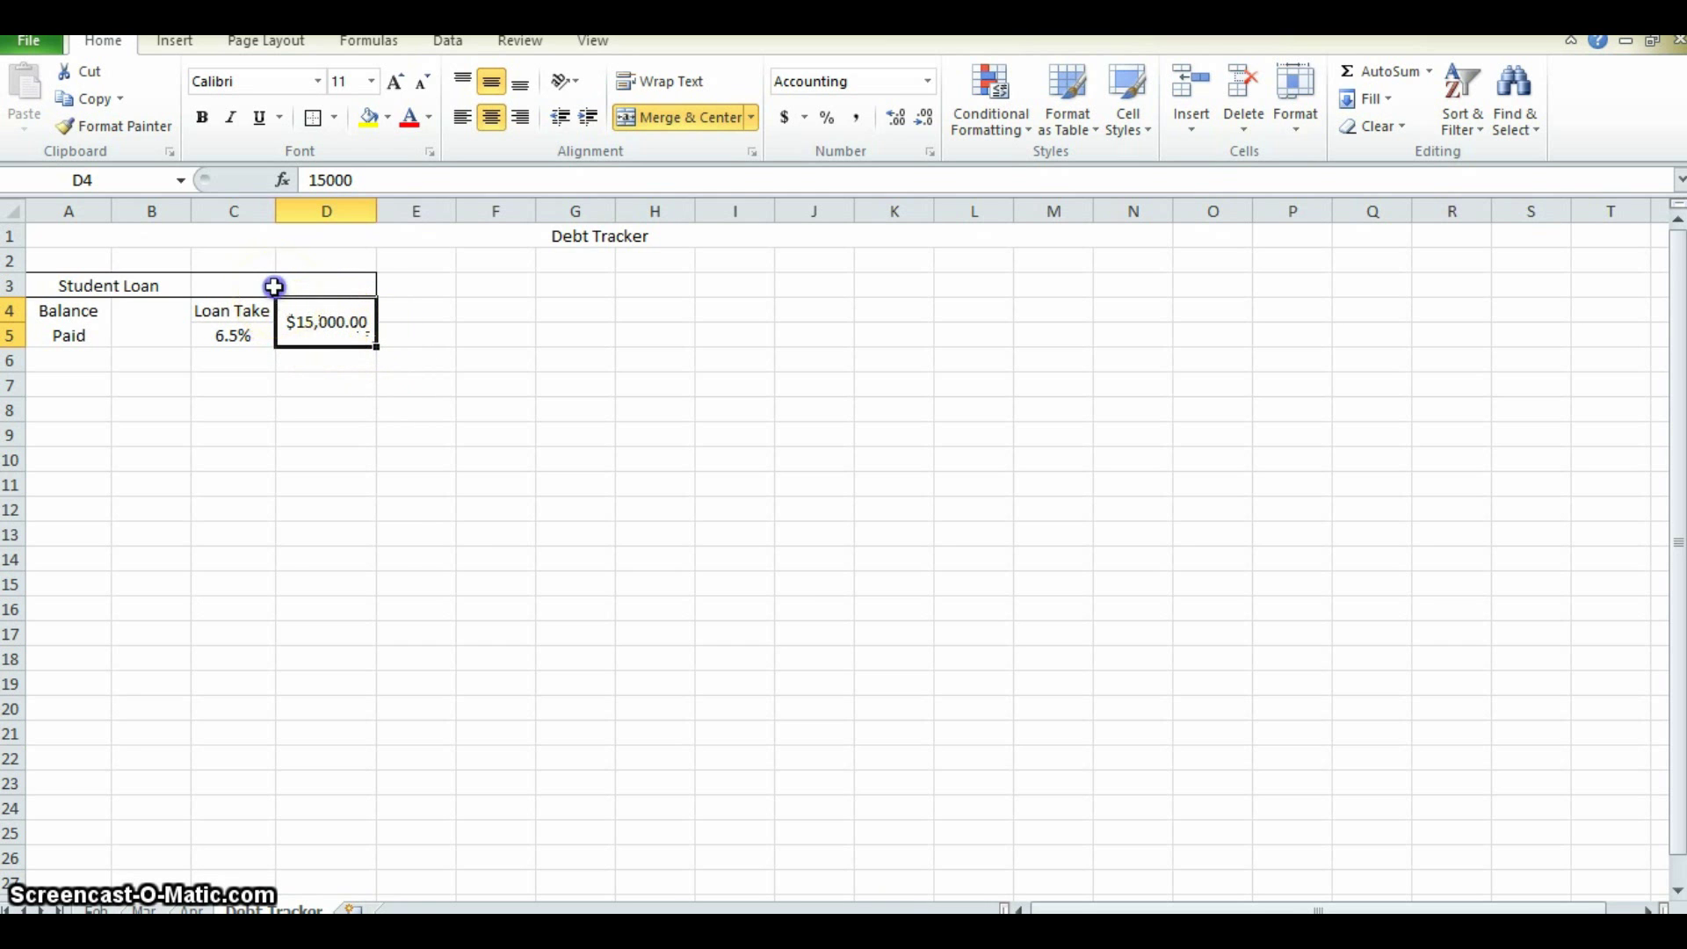
{"action": "left_click", "coordinate": [274, 287]}
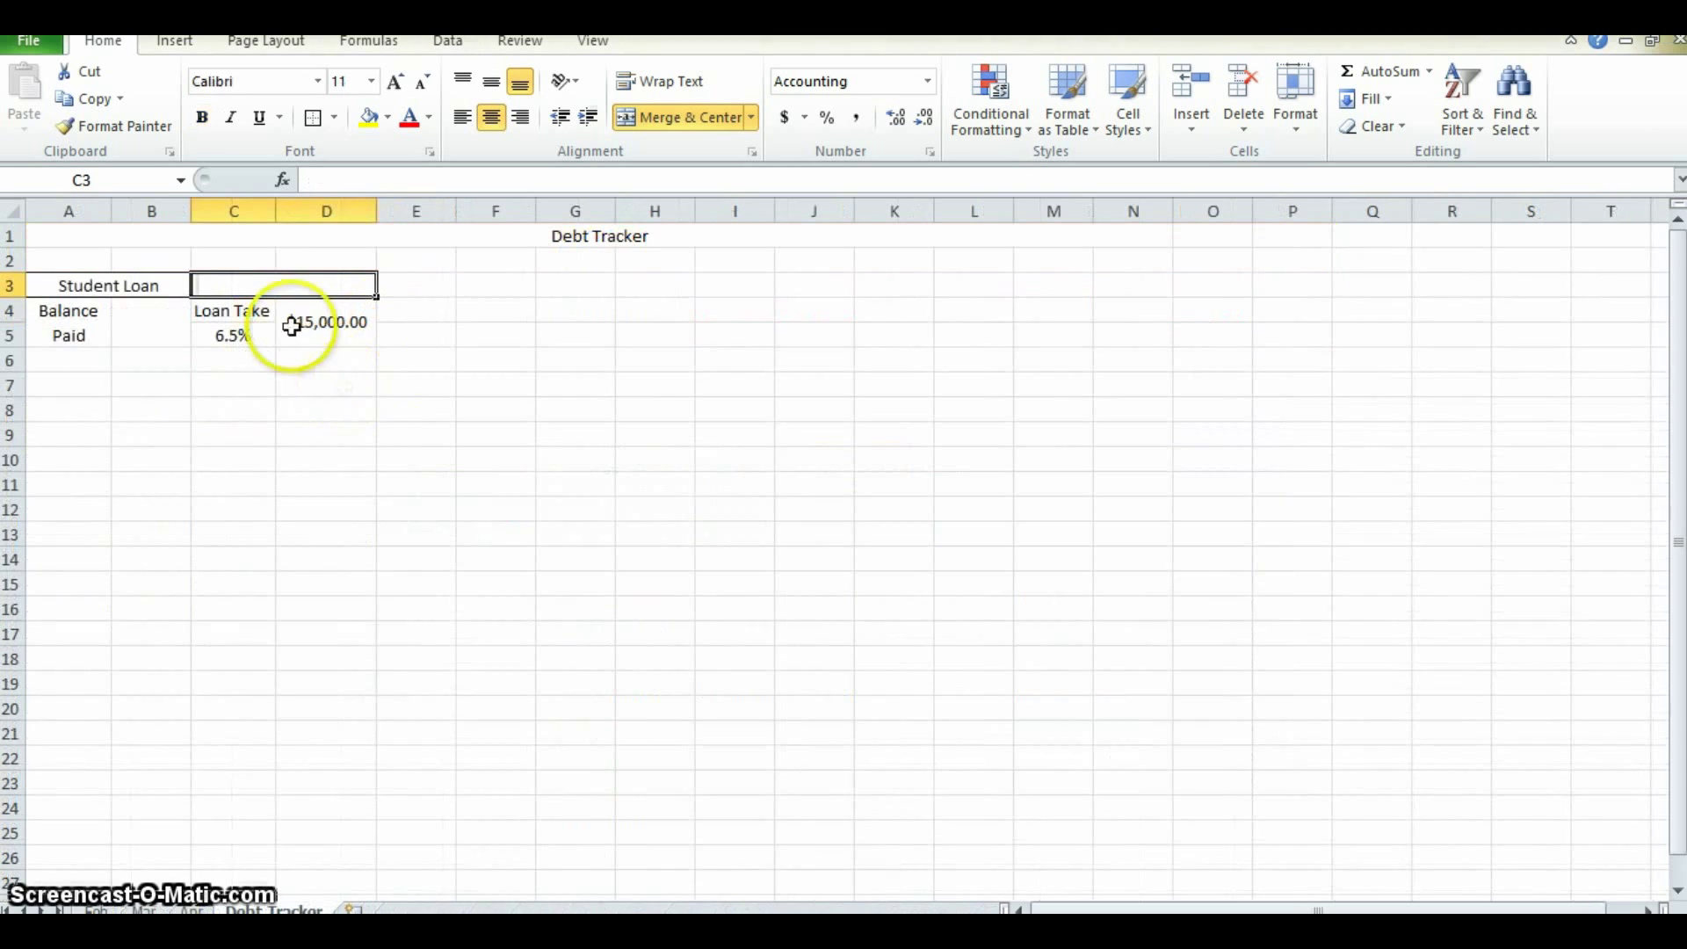
{"action": "left_click", "coordinate": [97, 367]}
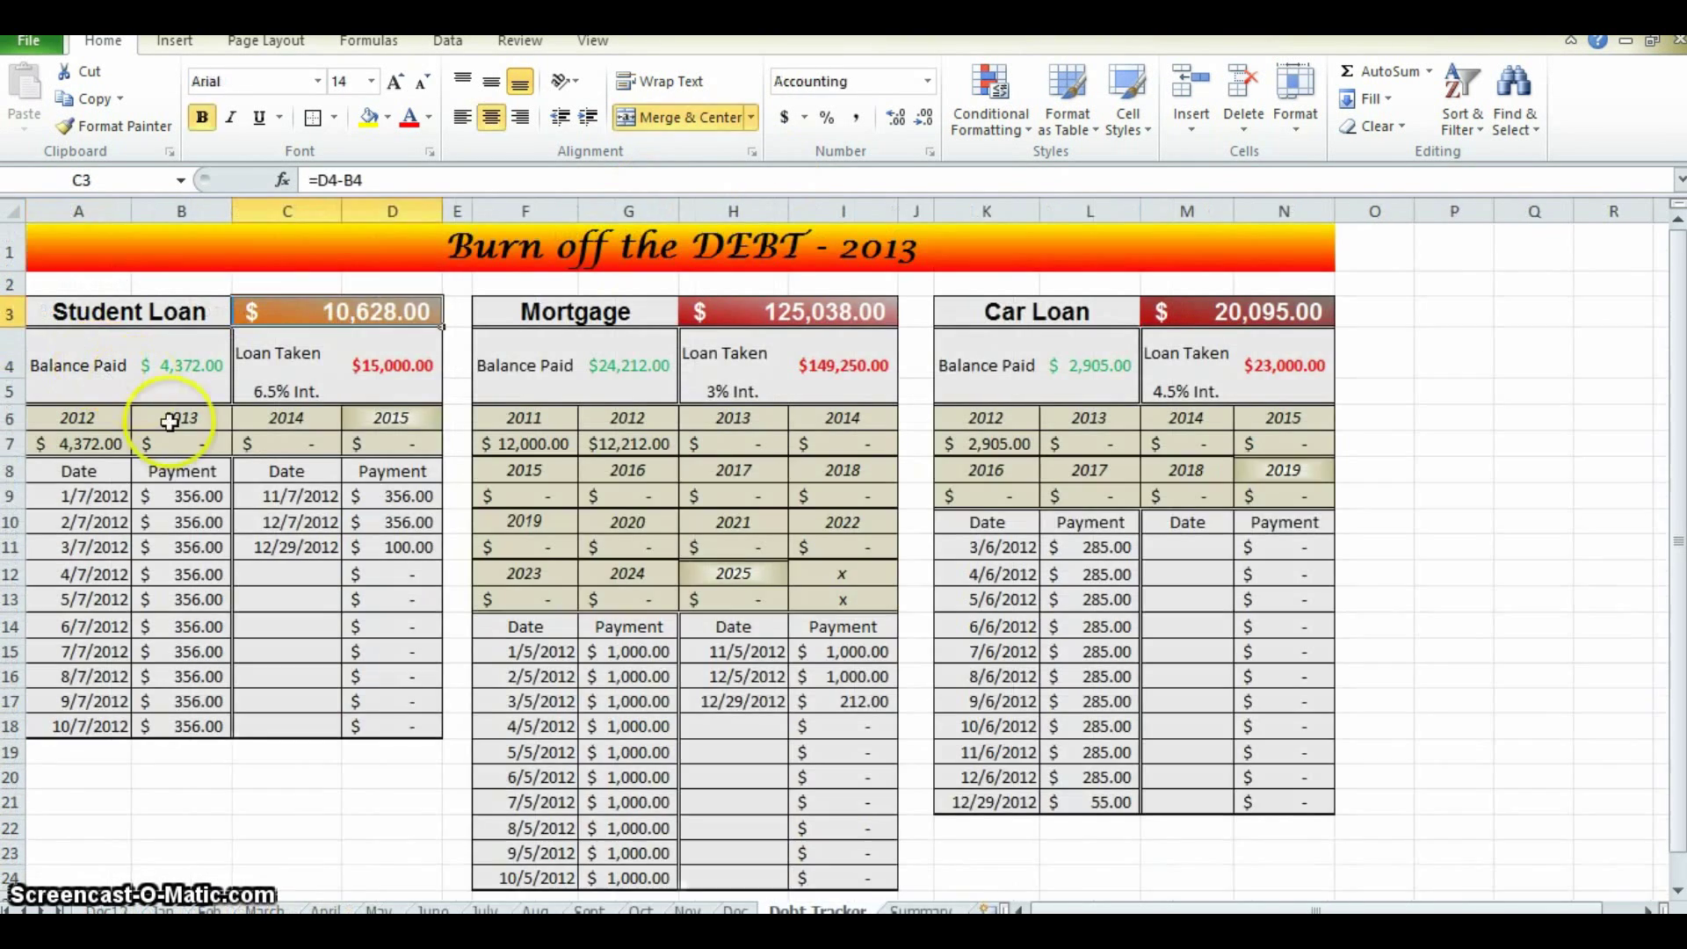
{"action": "left_click_drag", "start_coordinate": [54, 419], "coordinate": [391, 444]}
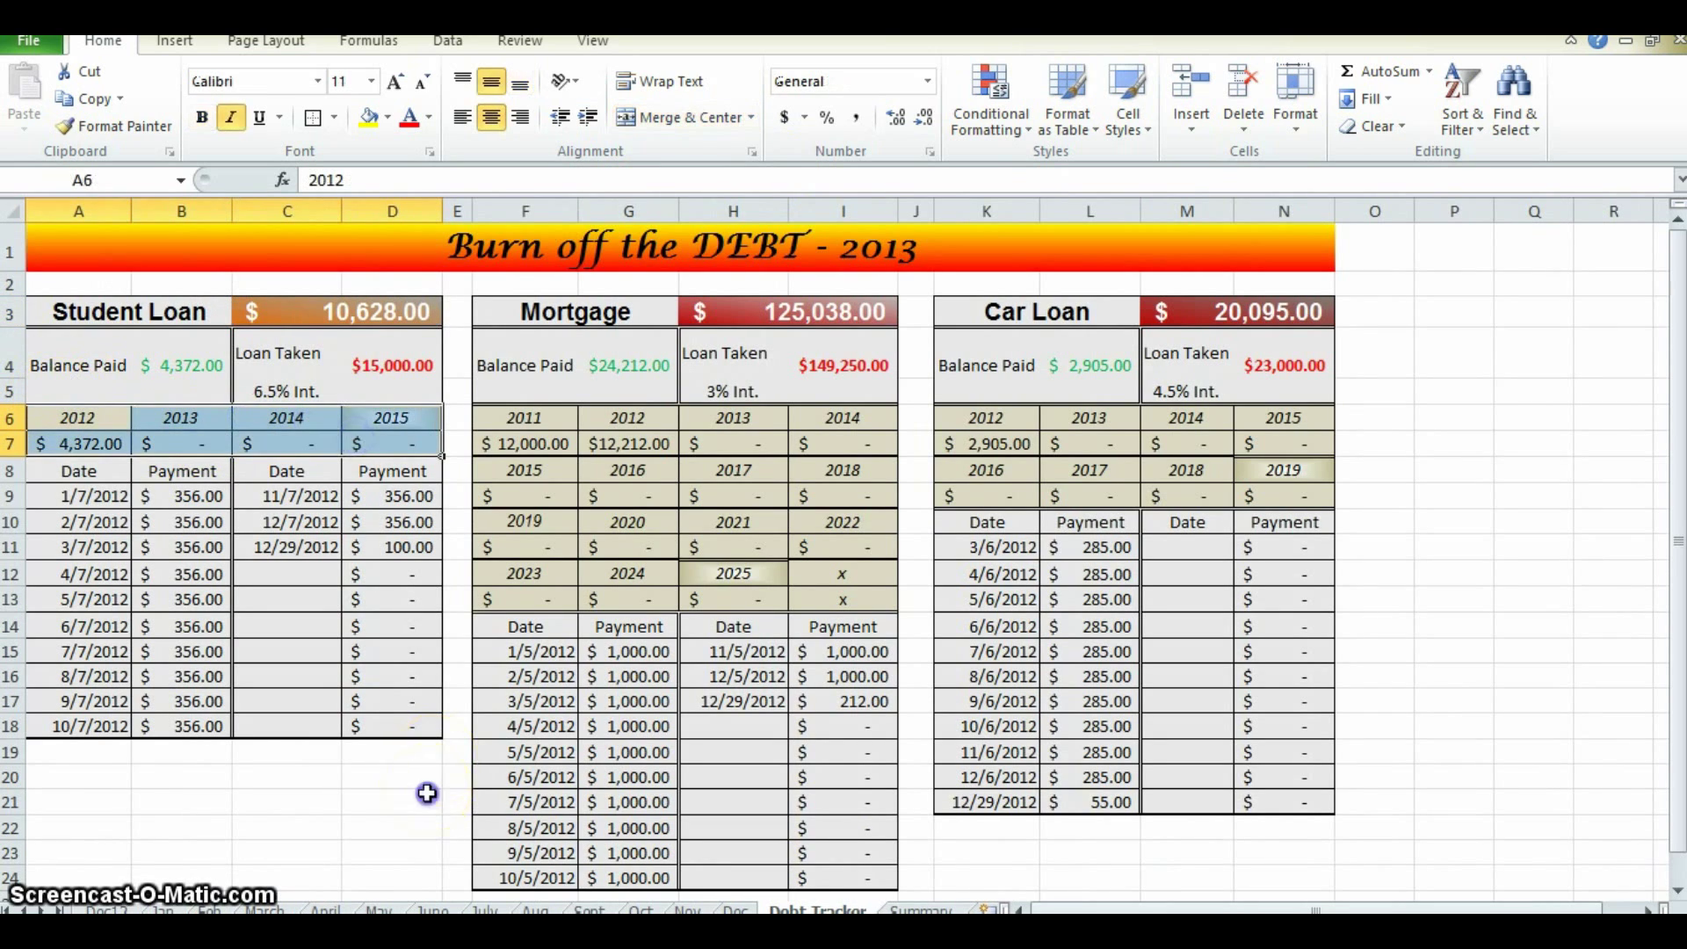
{"action": "left_click", "coordinate": [418, 801]}
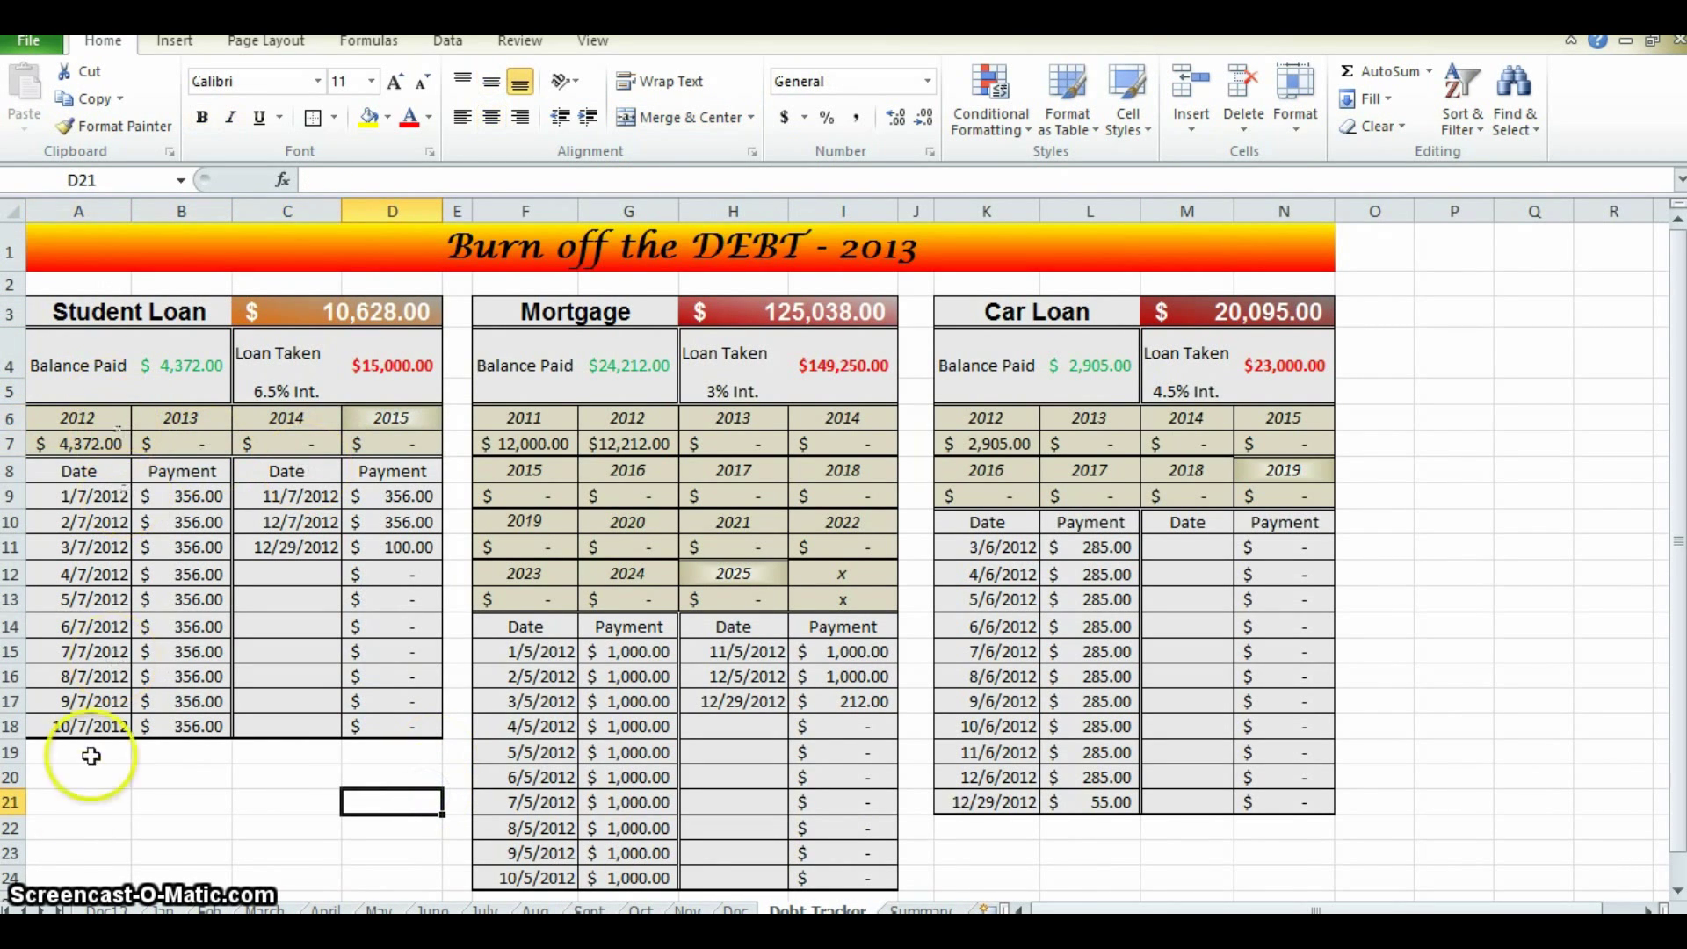
{"action": "left_click_drag", "start_coordinate": [116, 428], "coordinate": [408, 440]}
{"action": "left_click", "coordinate": [310, 795]}
{"action": "left_click_drag", "start_coordinate": [123, 391], "coordinate": [241, 428]}
{"action": "left_click", "coordinate": [356, 446]}
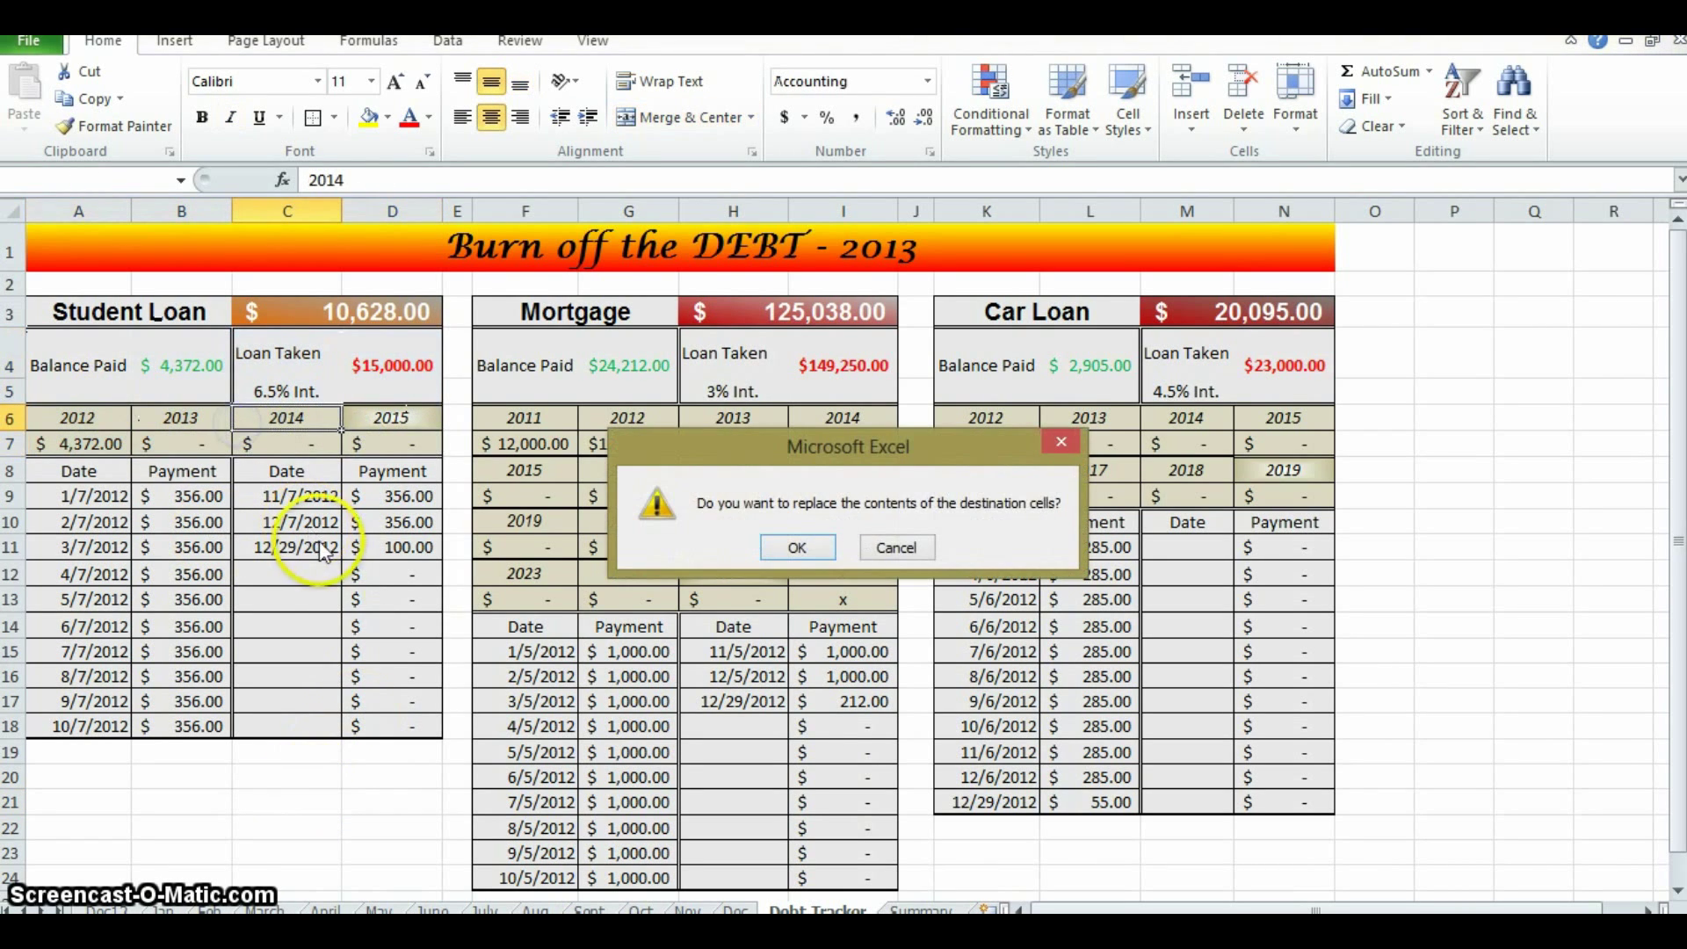
{"action": "left_click", "coordinate": [919, 549]}
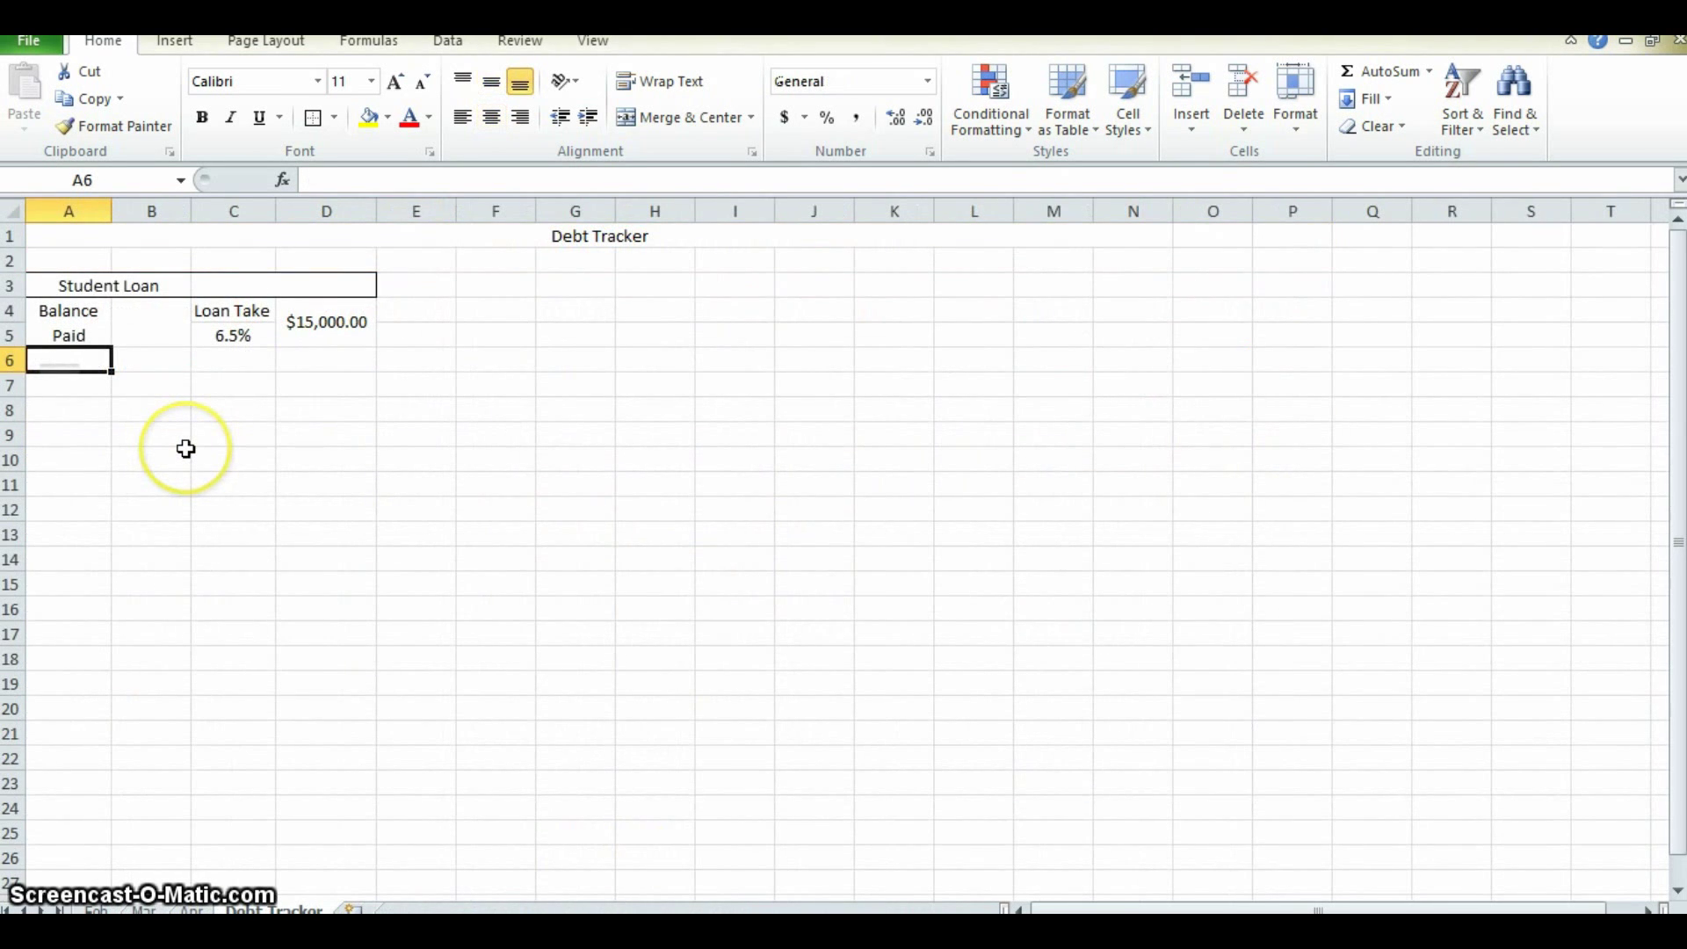
- Enter the years 2012, 2013, 2014 and 2015 in A6:D6 and centre them
{"action": "type", "text": "20"}
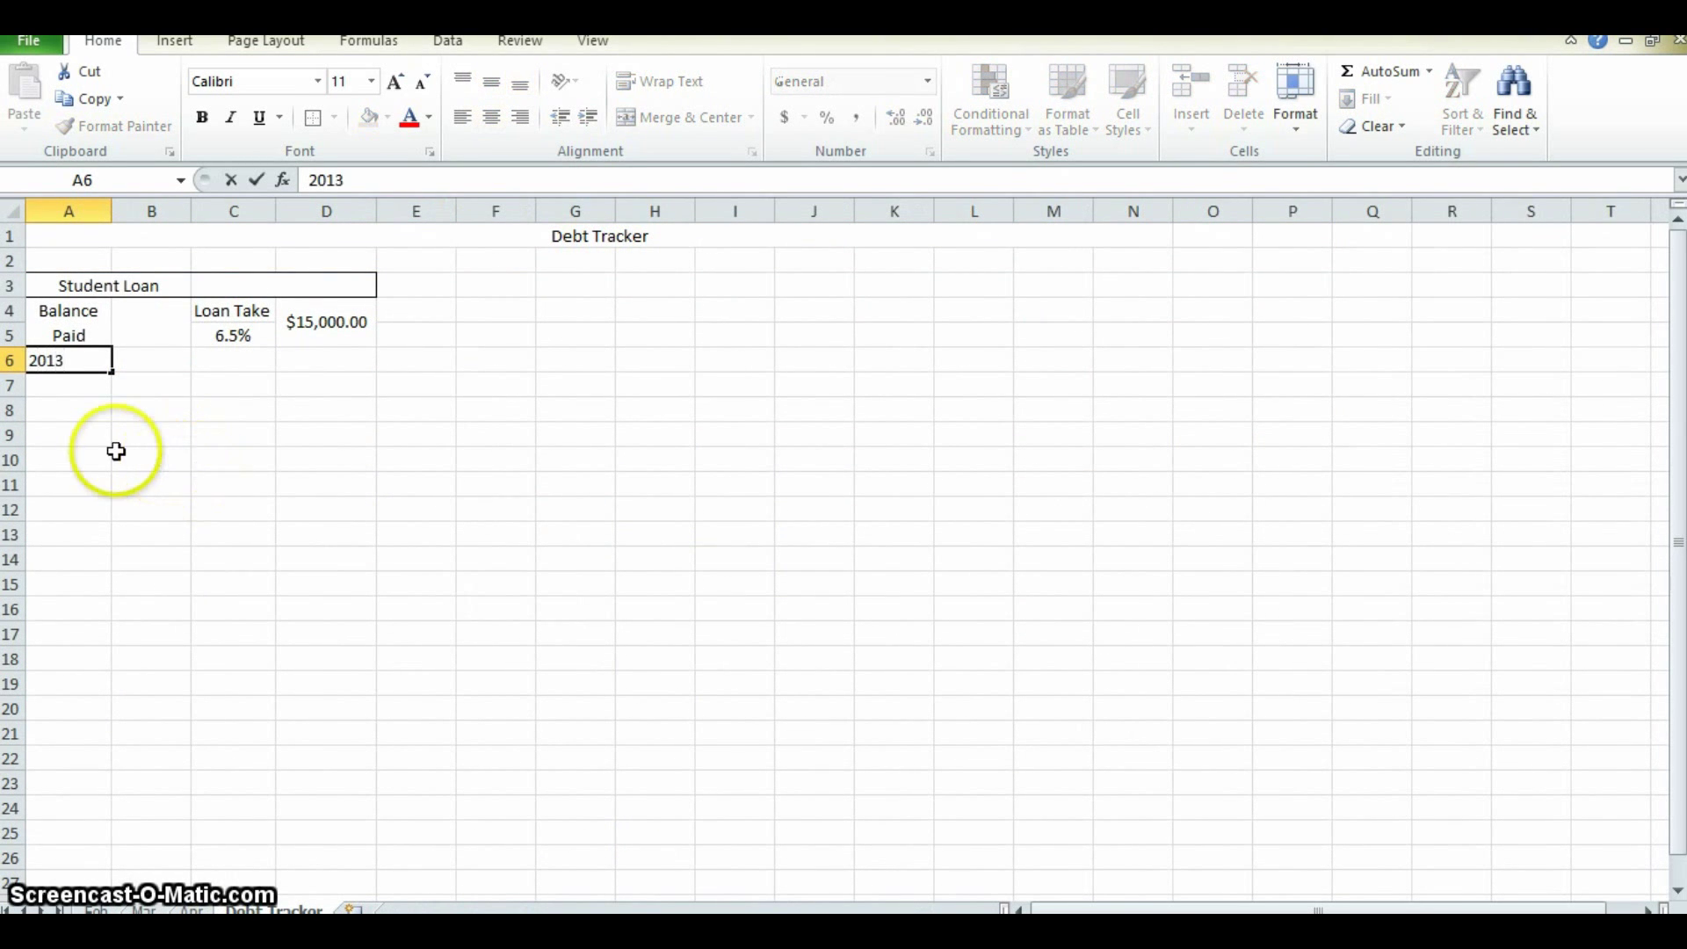
{"action": "type", "text": "12"}
{"action": "key", "text": "Return"}
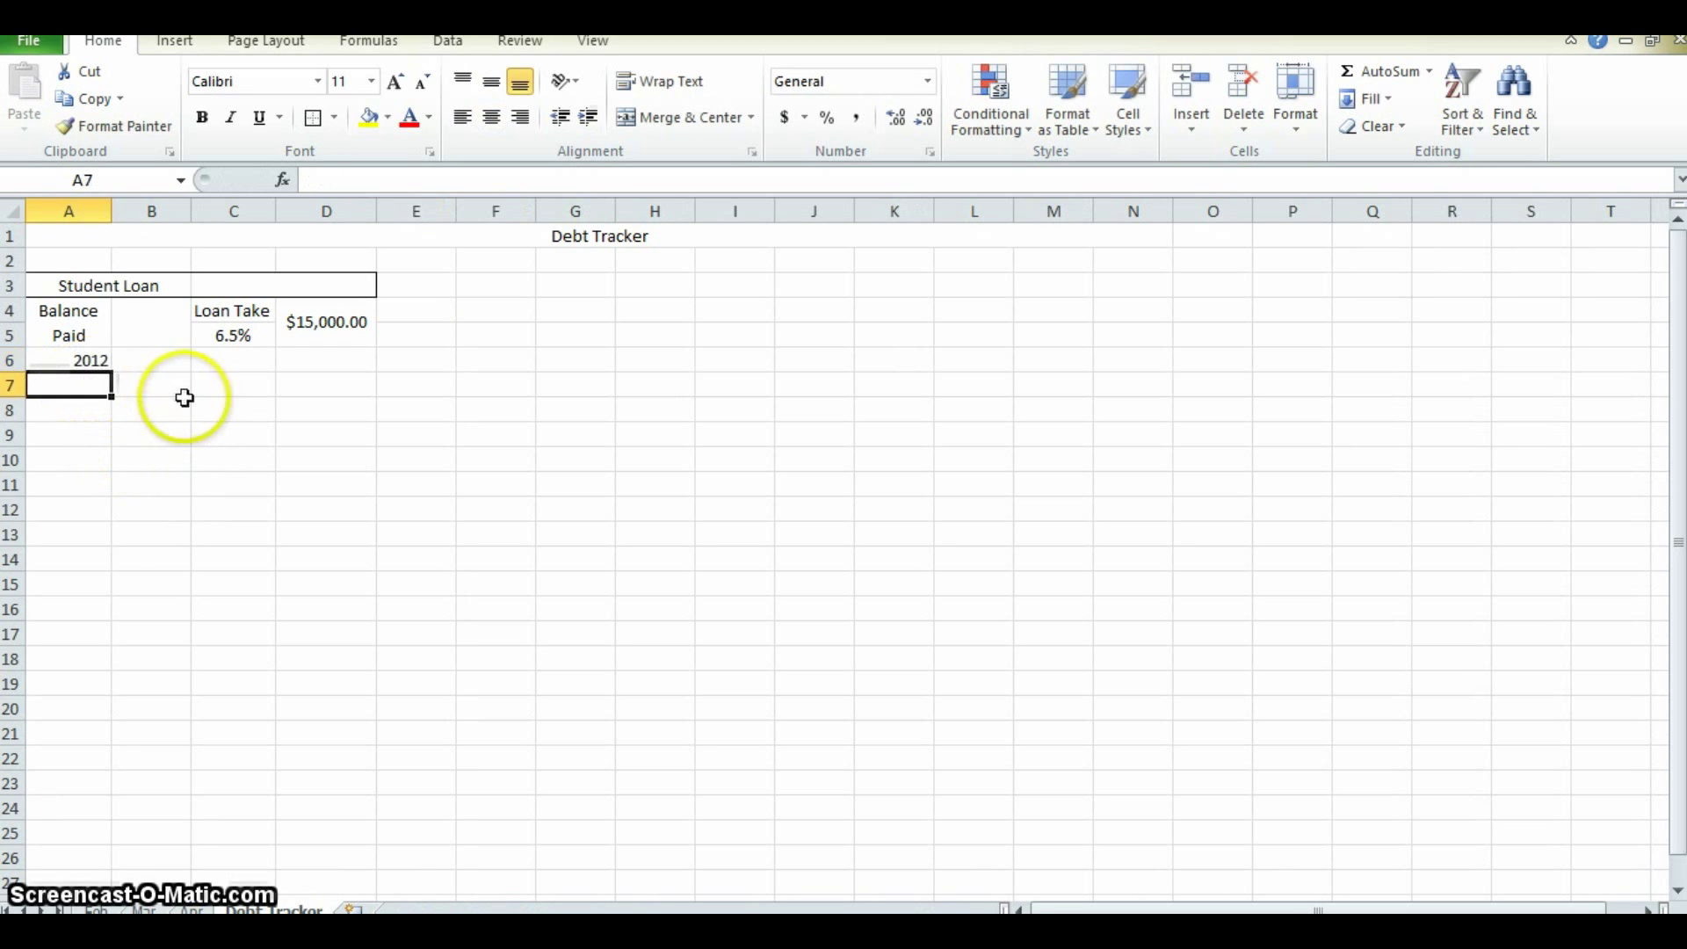
{"action": "left_click", "coordinate": [176, 364]}
{"action": "type", "text": "2"}
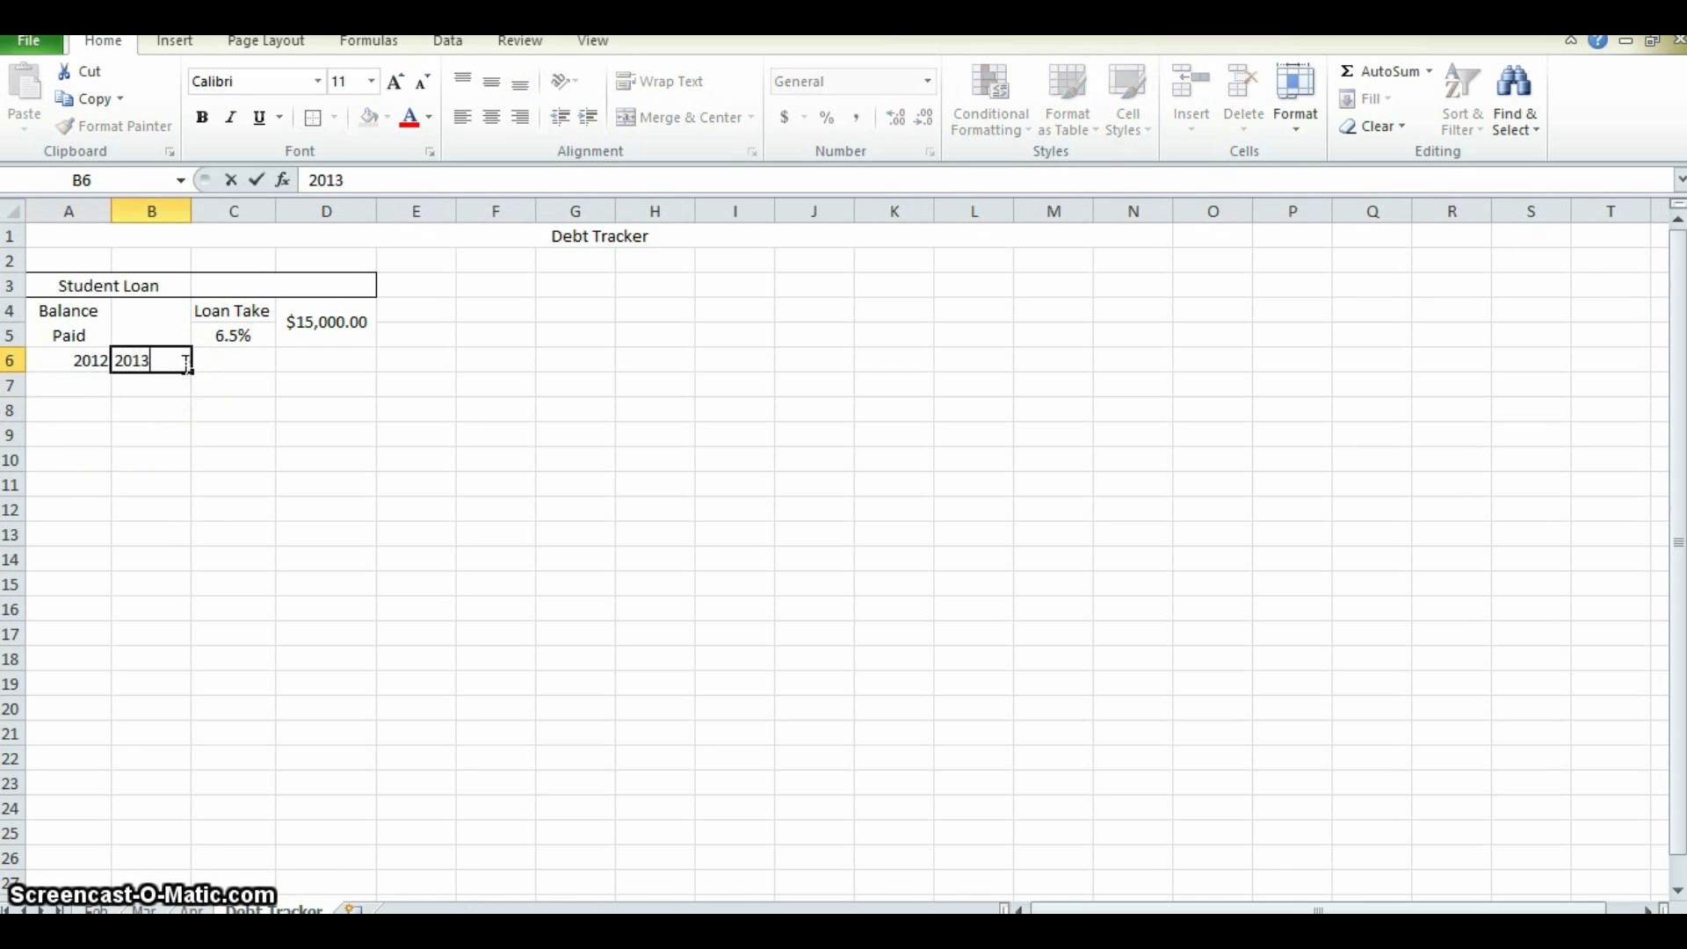
{"action": "type", "text": "013"}
{"action": "left_click", "coordinate": [233, 359]}
{"action": "type", "text": "2"}
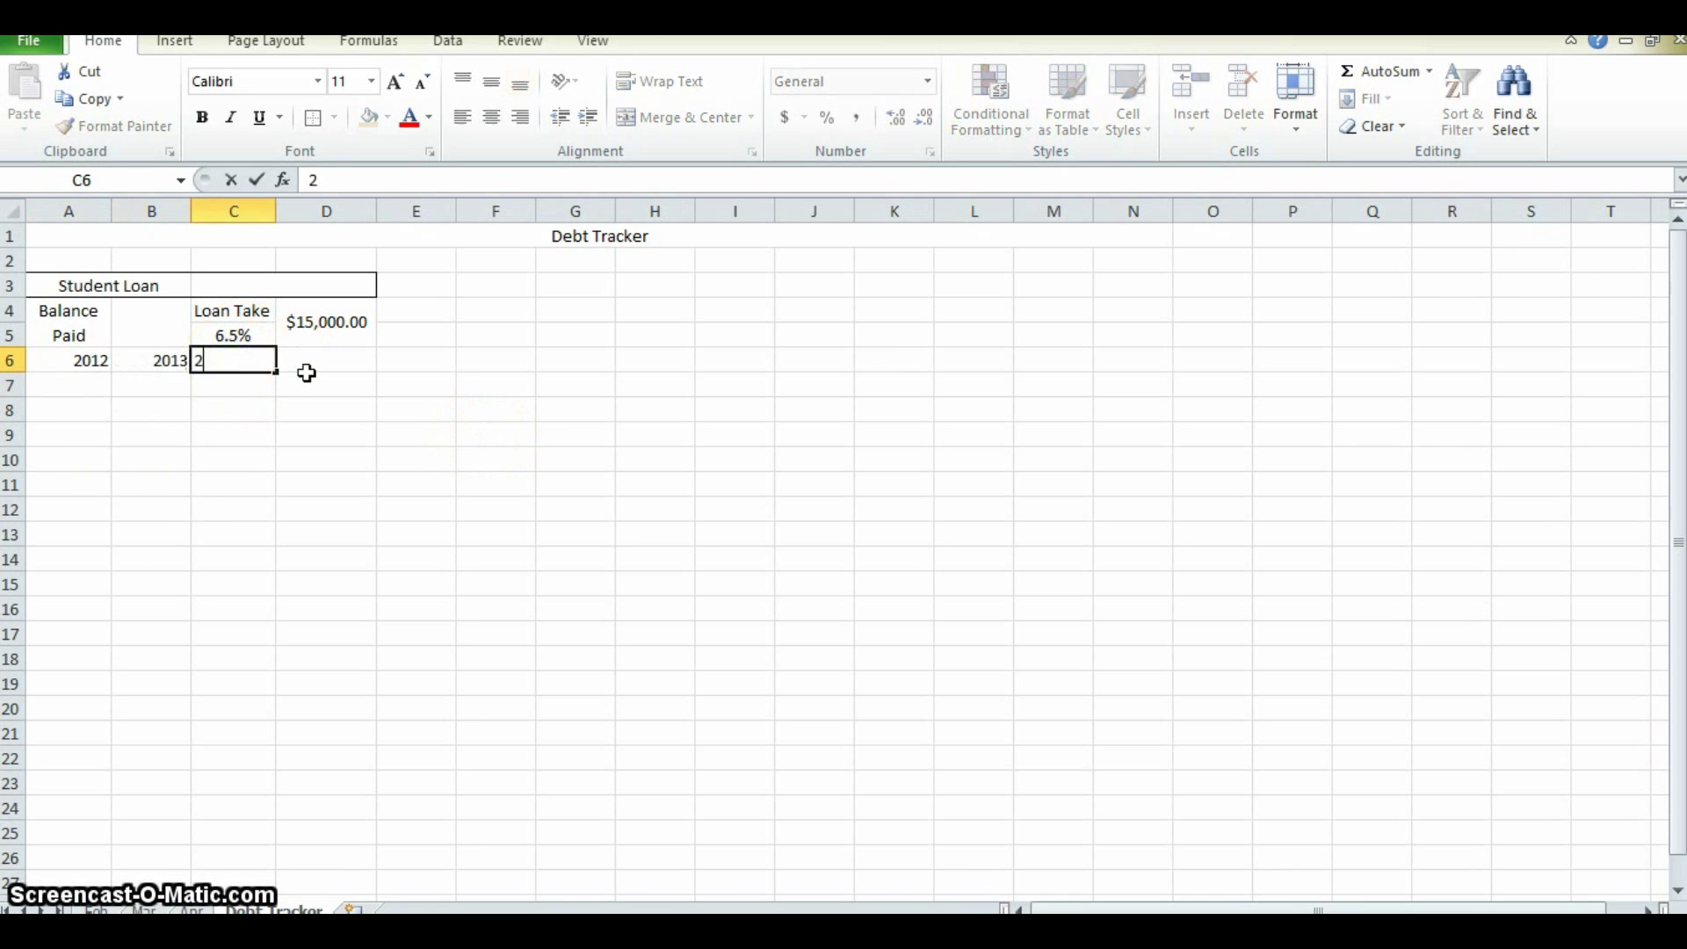
{"action": "type", "text": "014"}
{"action": "left_click", "coordinate": [374, 362]}
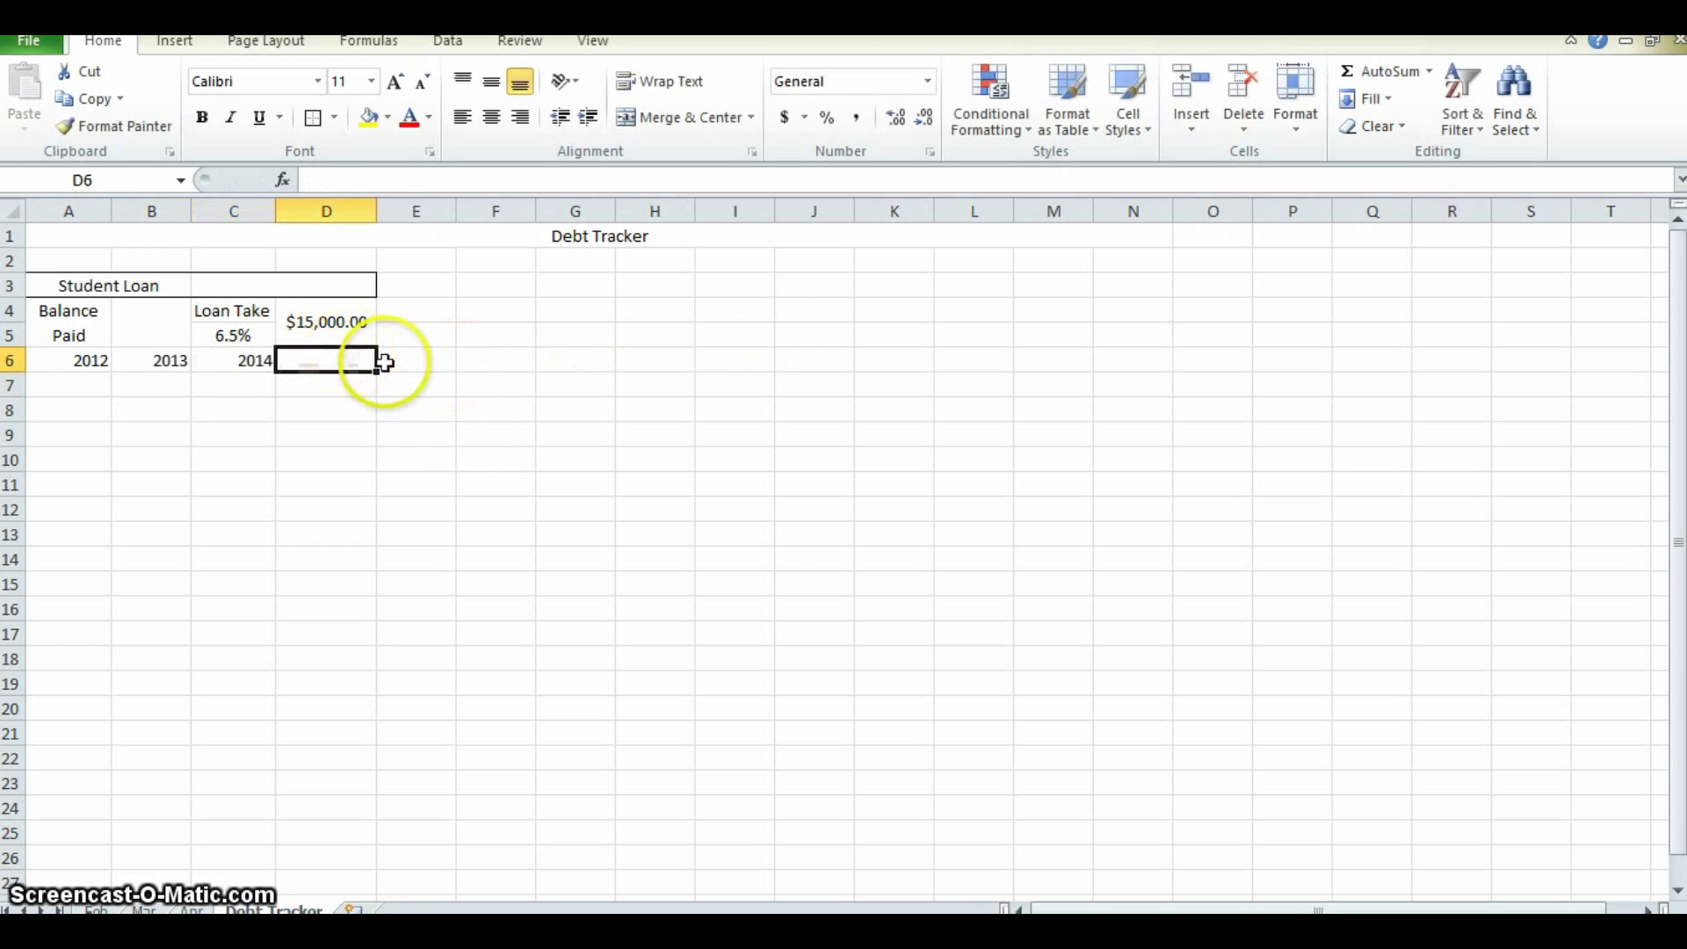
{"action": "type", "text": "2015"}
{"action": "left_click", "coordinate": [388, 460]}
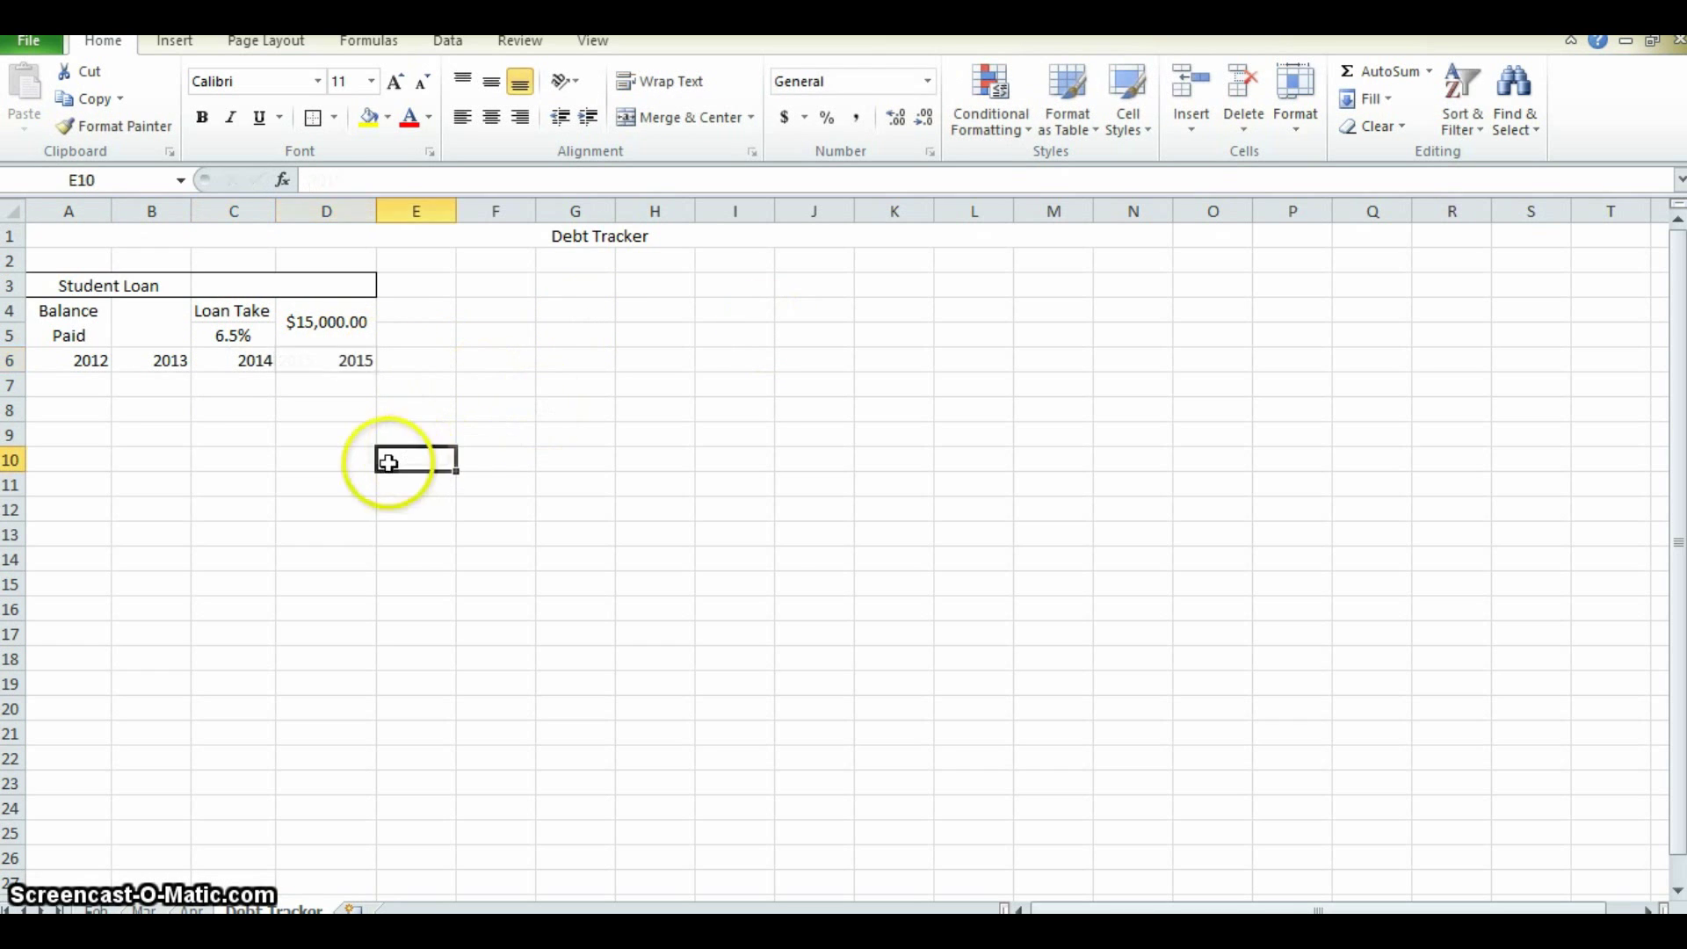
{"action": "left_click_drag", "start_coordinate": [77, 361], "coordinate": [354, 366]}
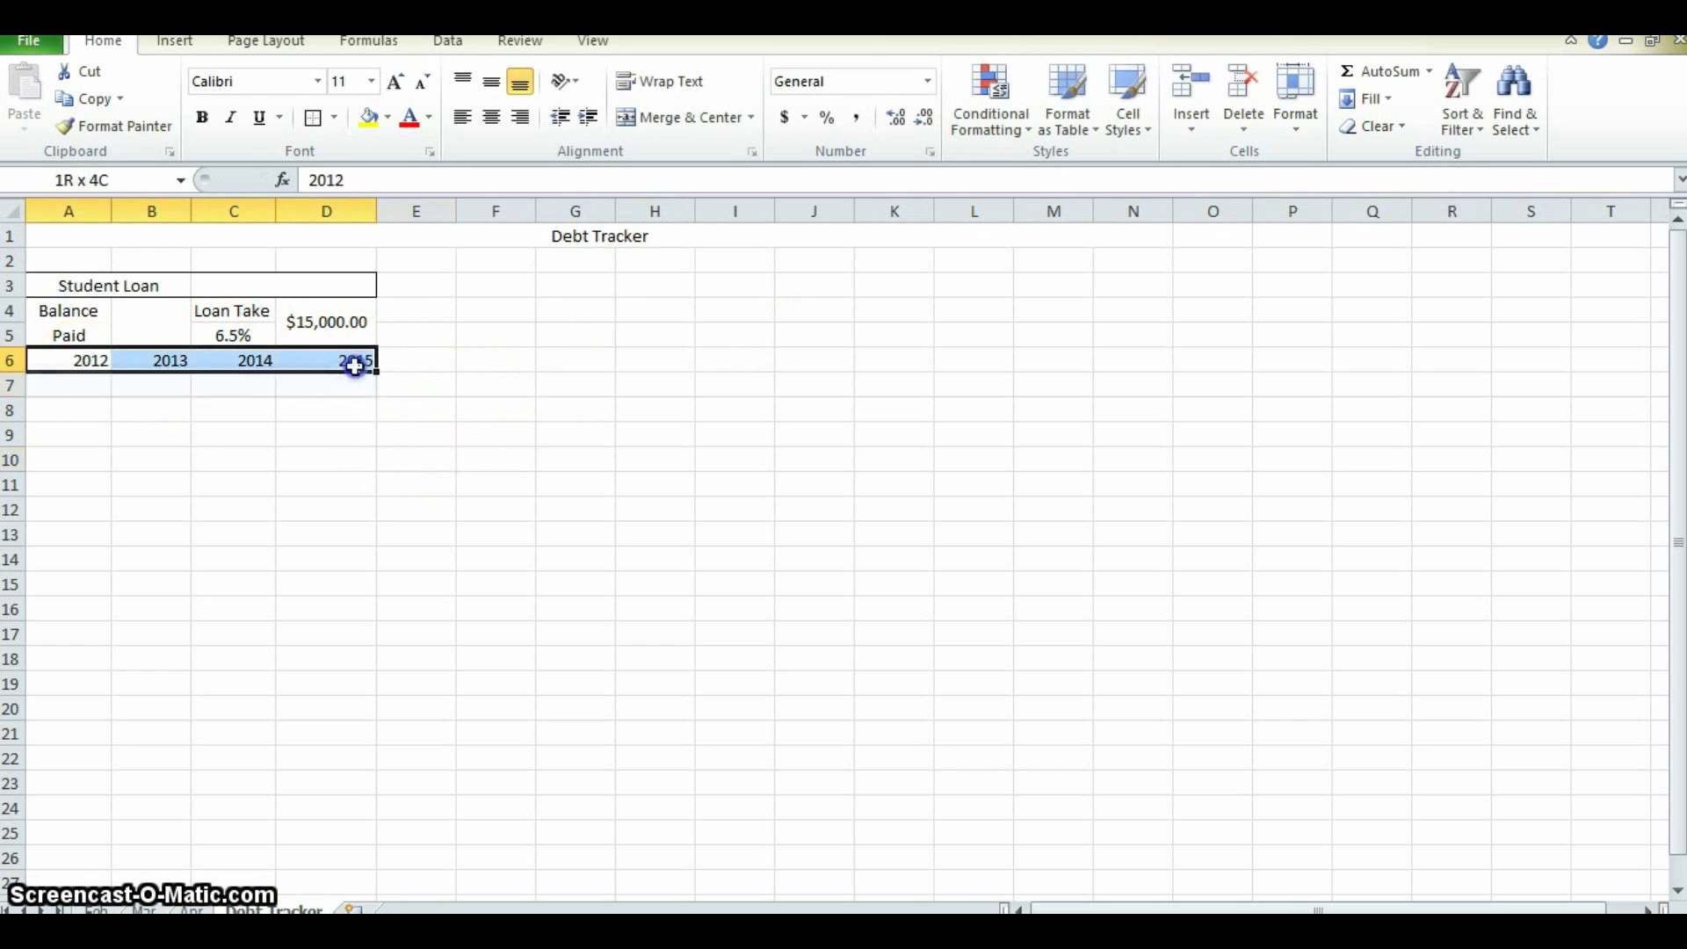
{"action": "left_click", "coordinate": [492, 117]}
{"action": "left_click", "coordinate": [460, 406]}
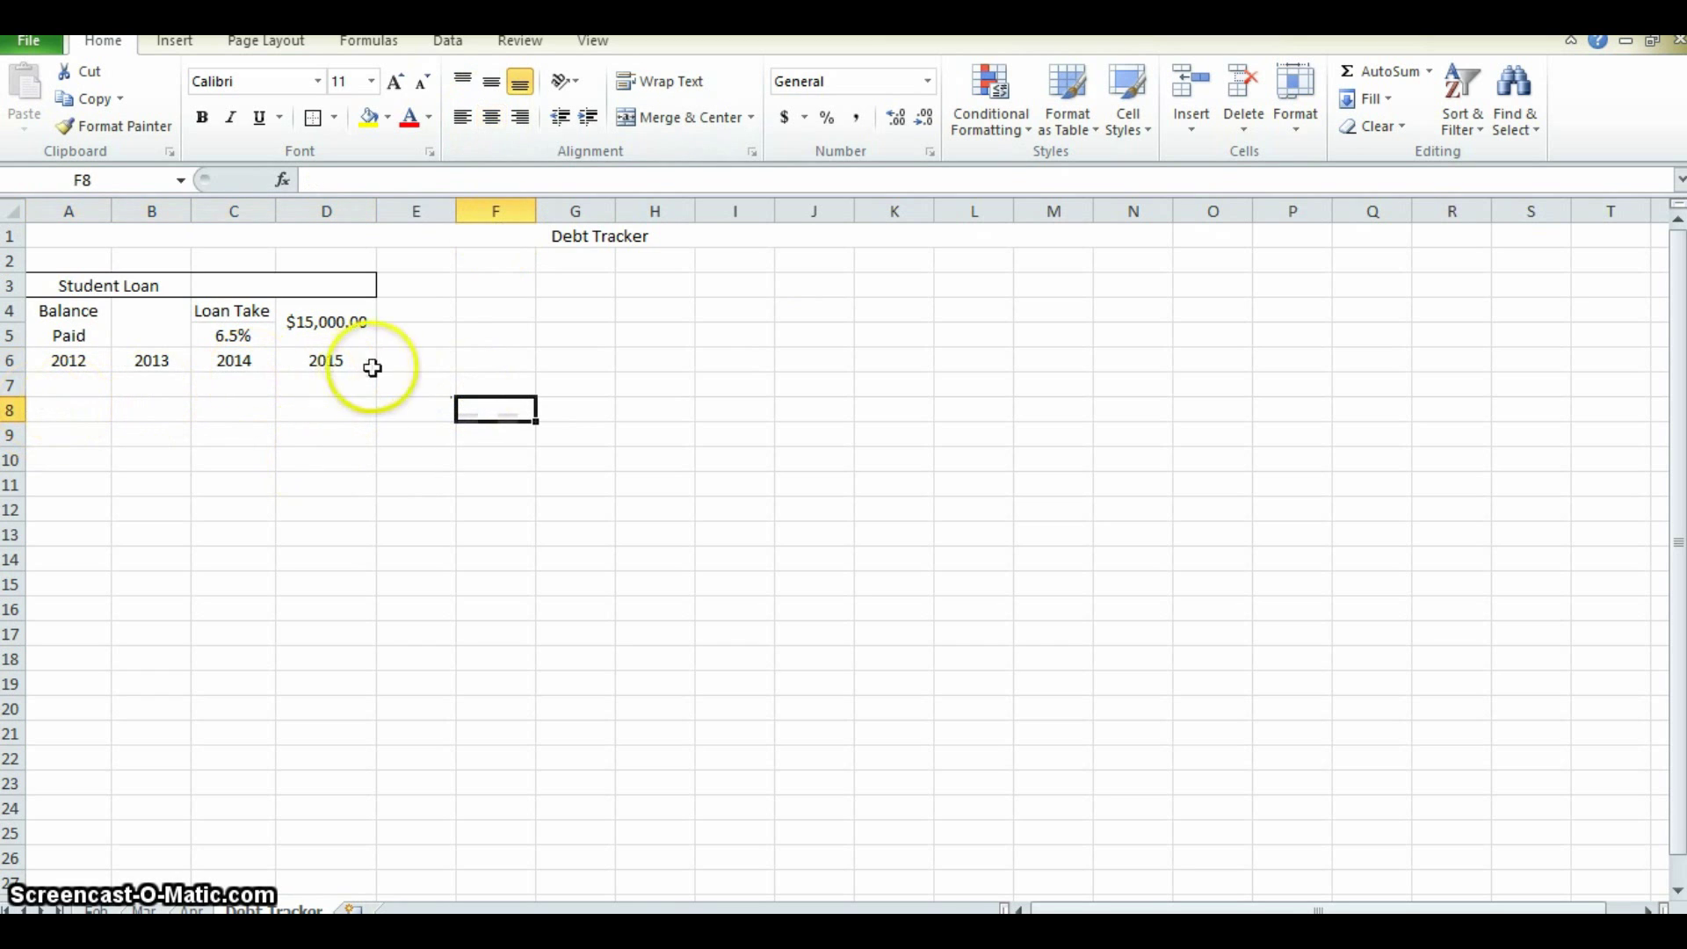
- Review the loan amount and interest rate cells, then move to A7 under 2012
{"action": "left_click", "coordinate": [310, 403]}
{"action": "key", "text": "Up"}
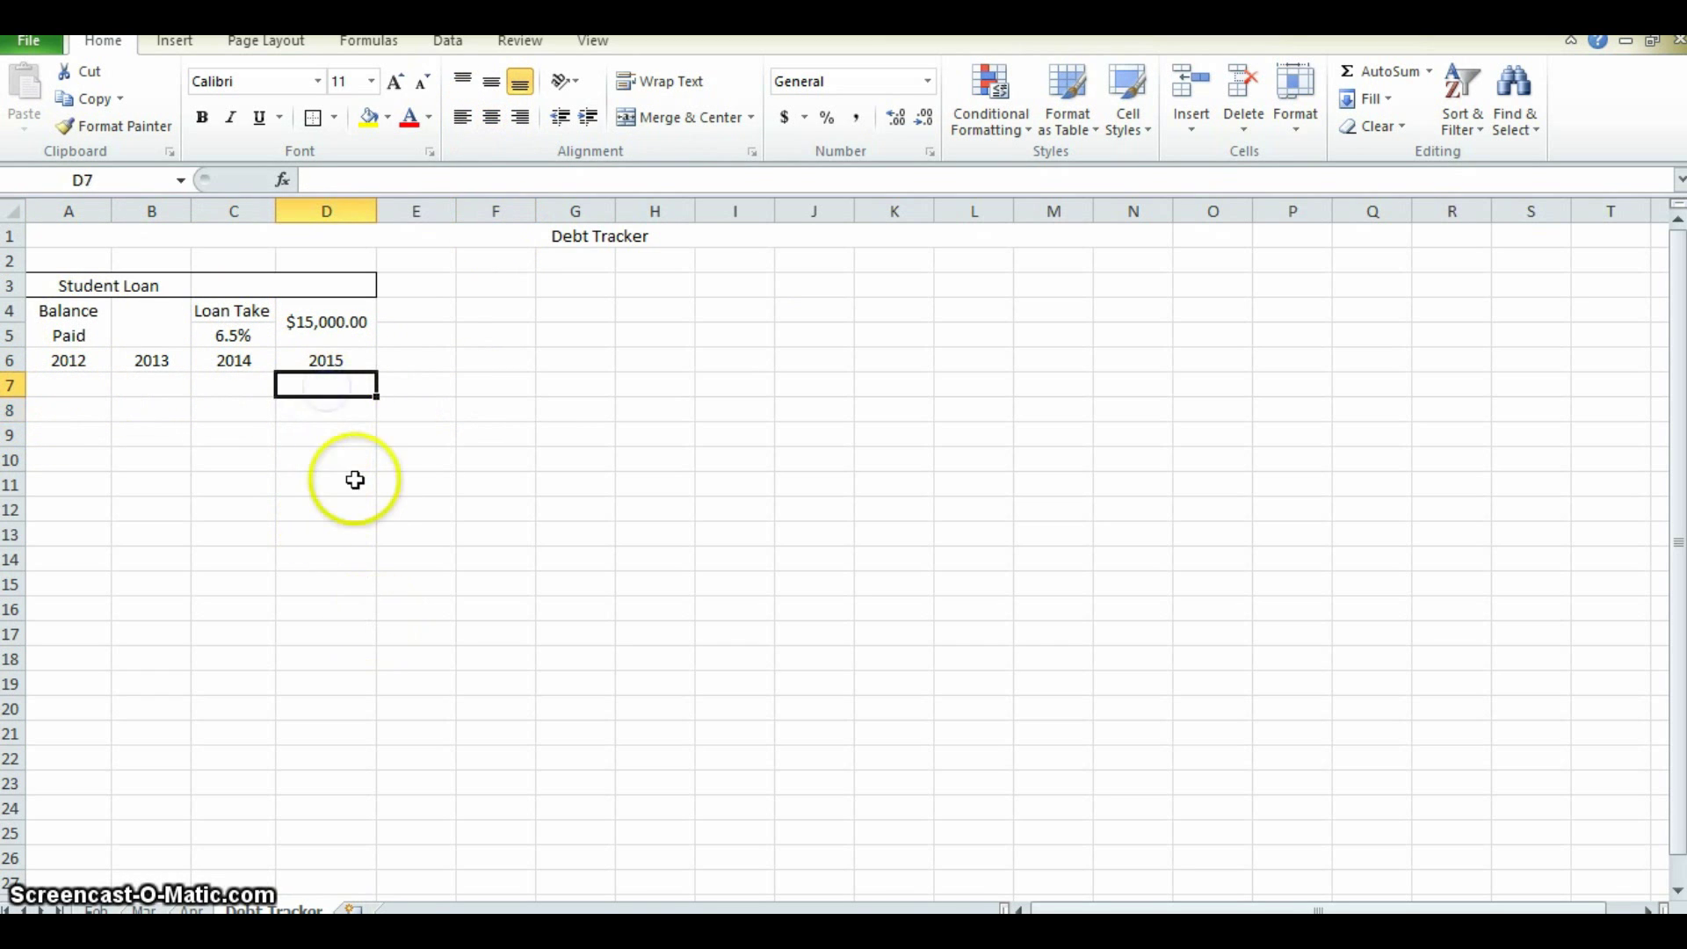
{"action": "left_click", "coordinate": [341, 327]}
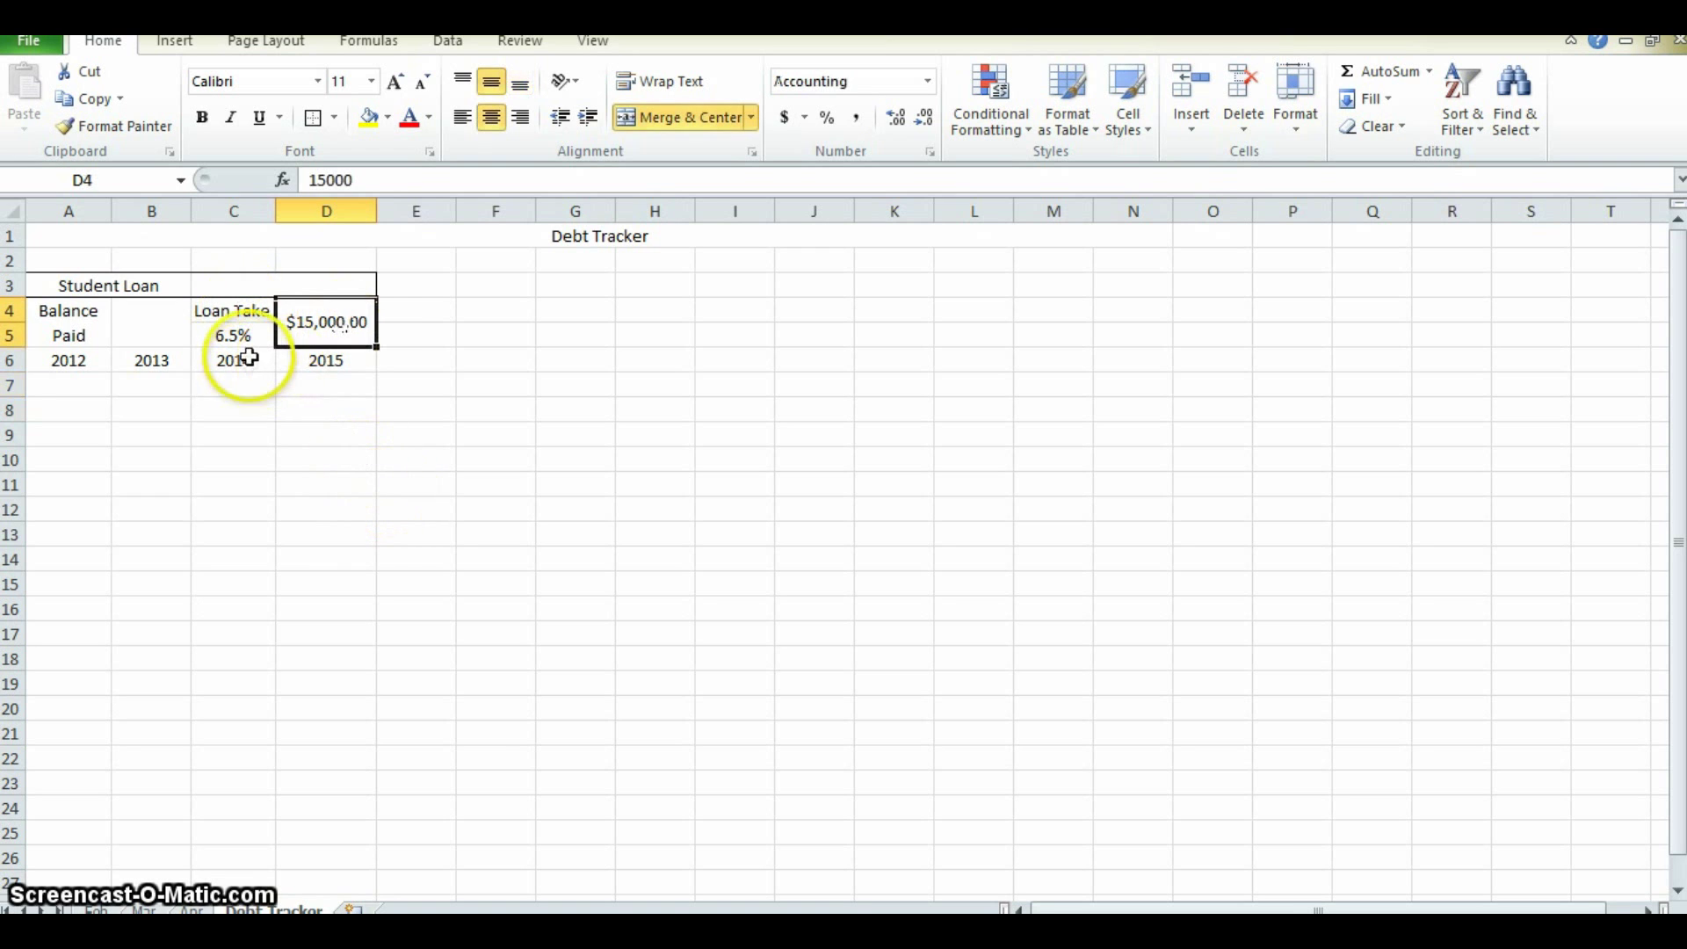
{"action": "left_click", "coordinate": [241, 336]}
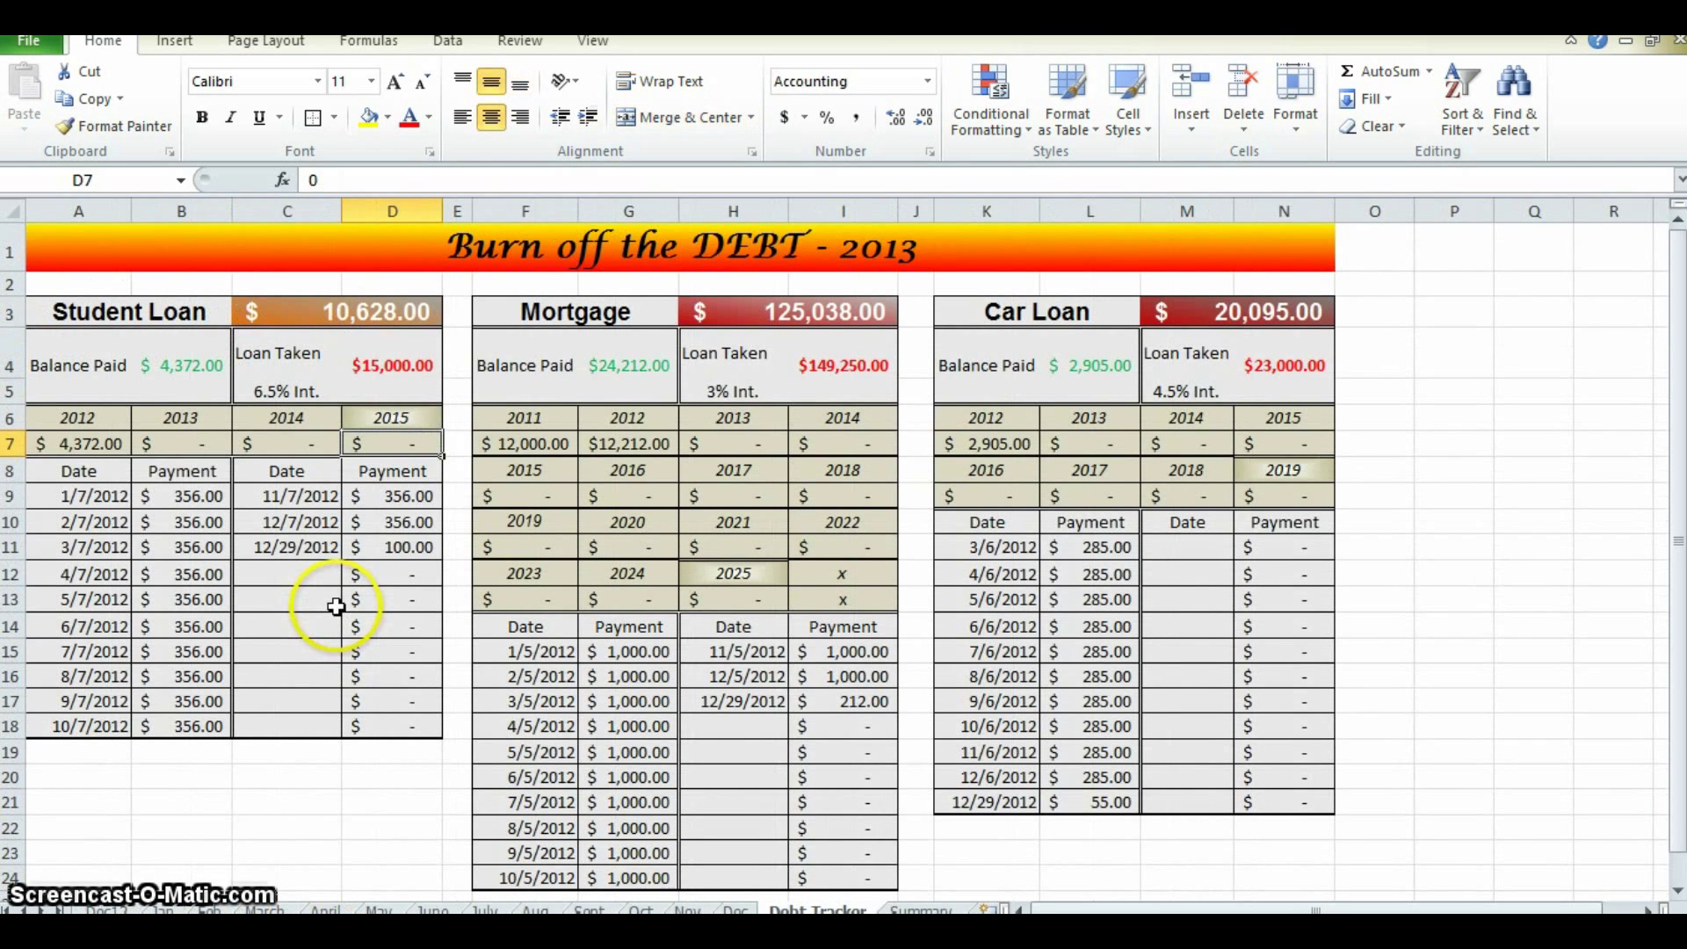
{"action": "left_click", "coordinate": [182, 497]}
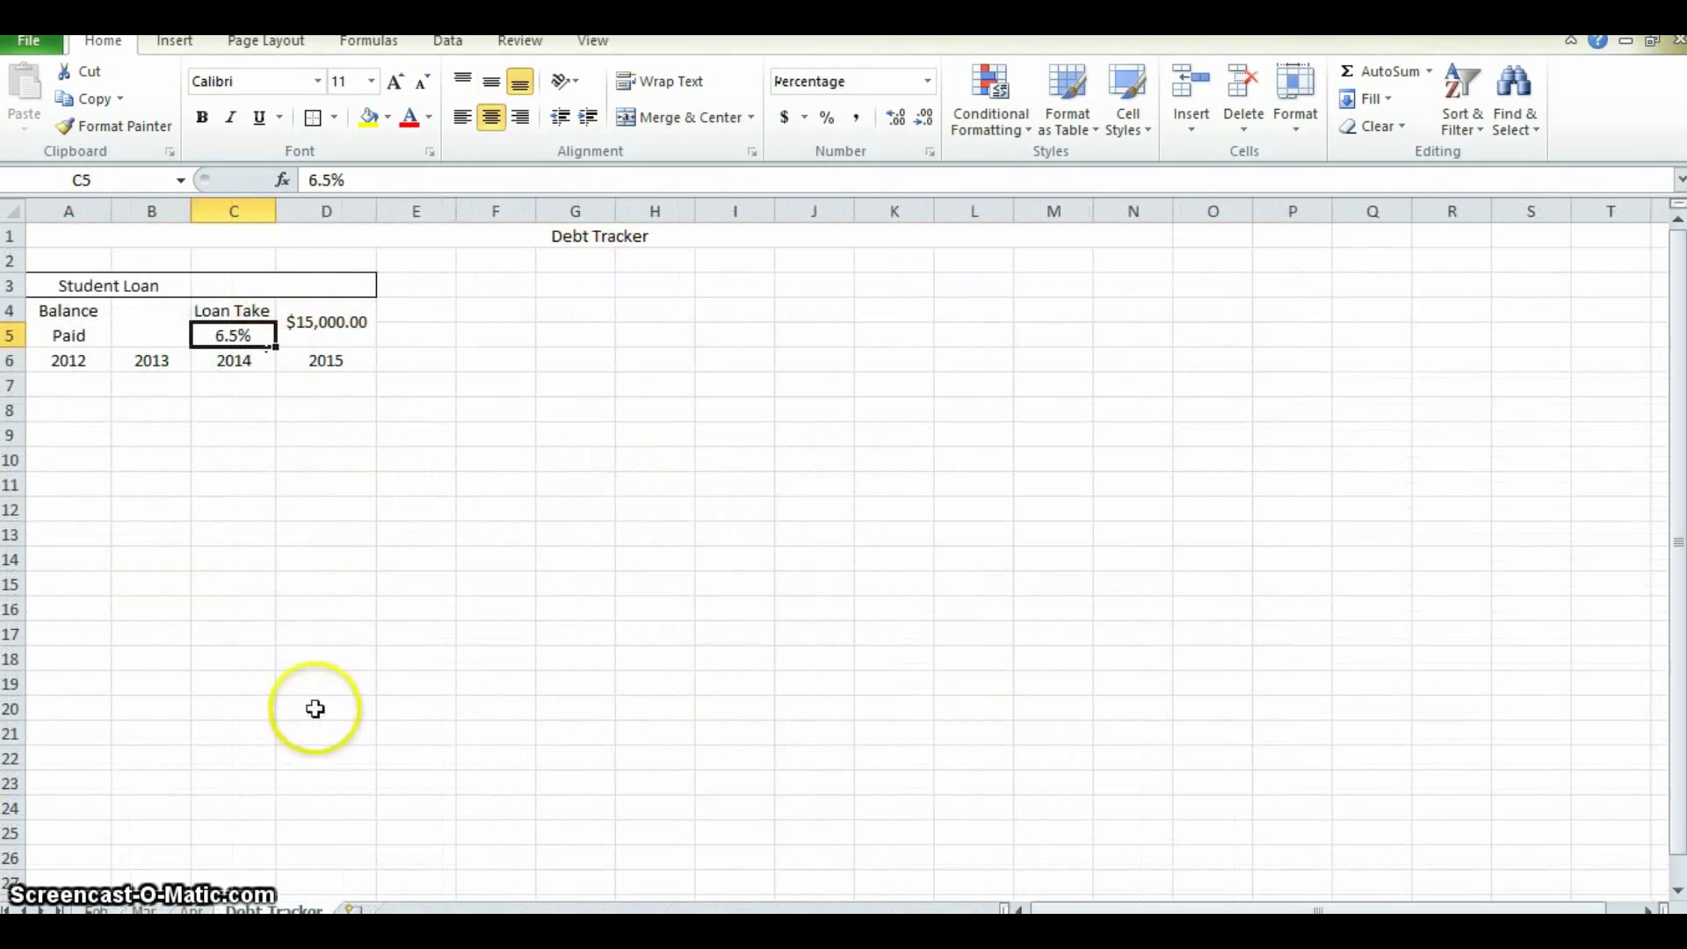
{"action": "left_click", "coordinate": [80, 390]}
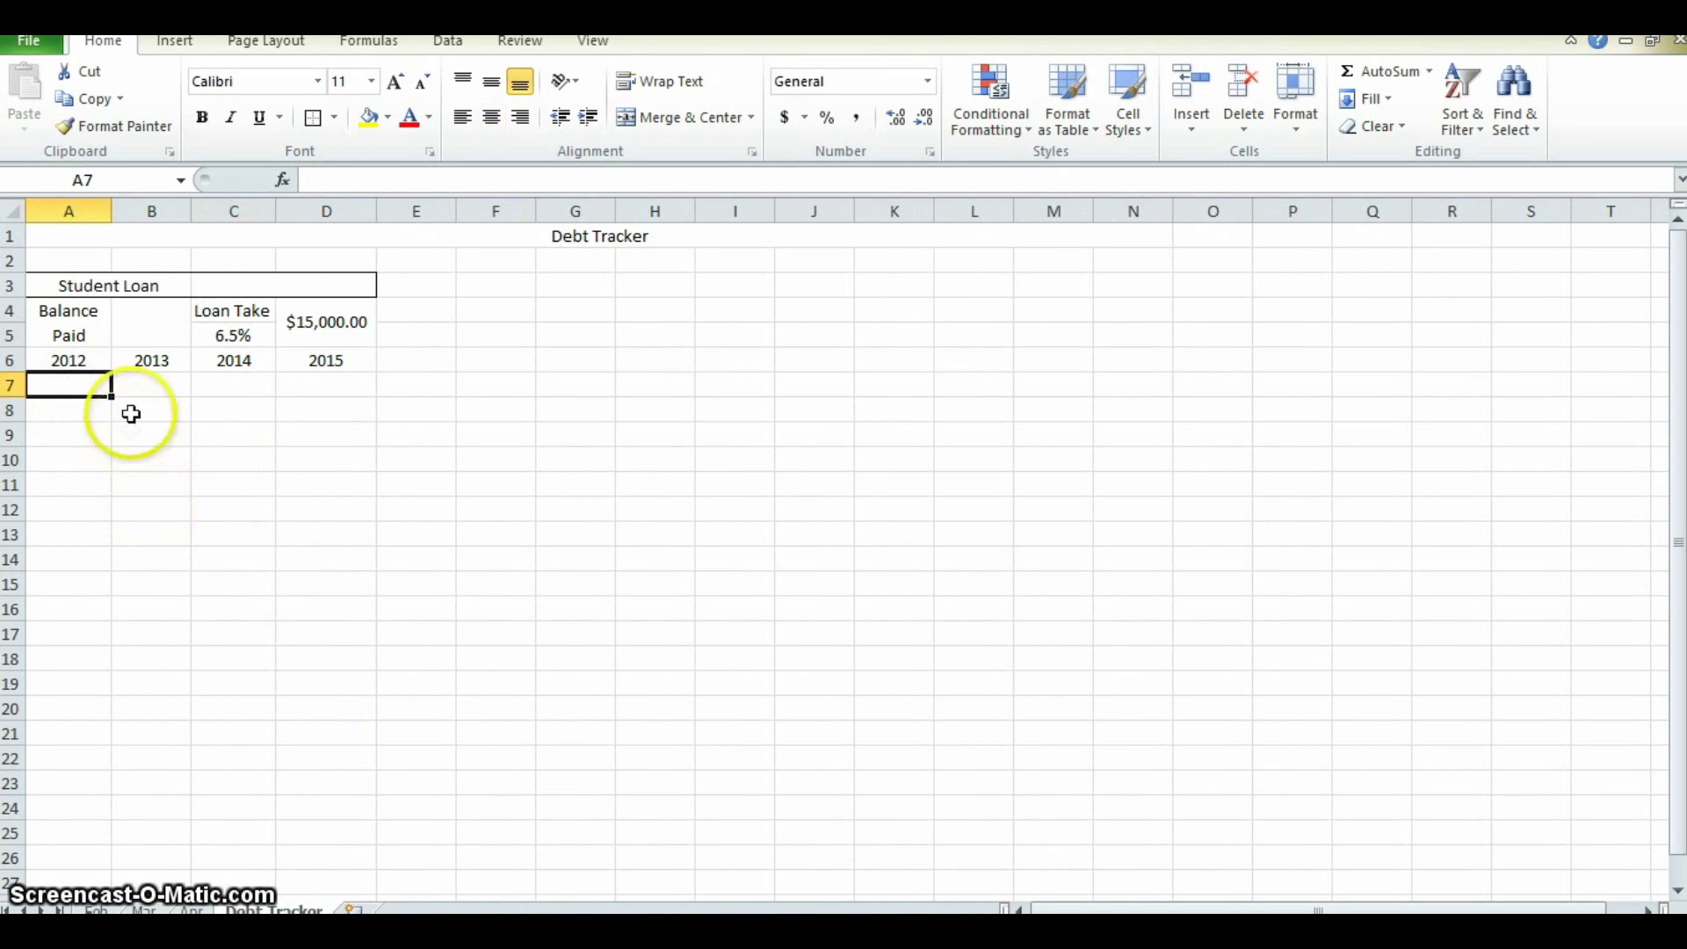
- Give A7:D7 Accounting number format
{"action": "left_click_drag", "start_coordinate": [73, 385], "coordinate": [313, 384]}
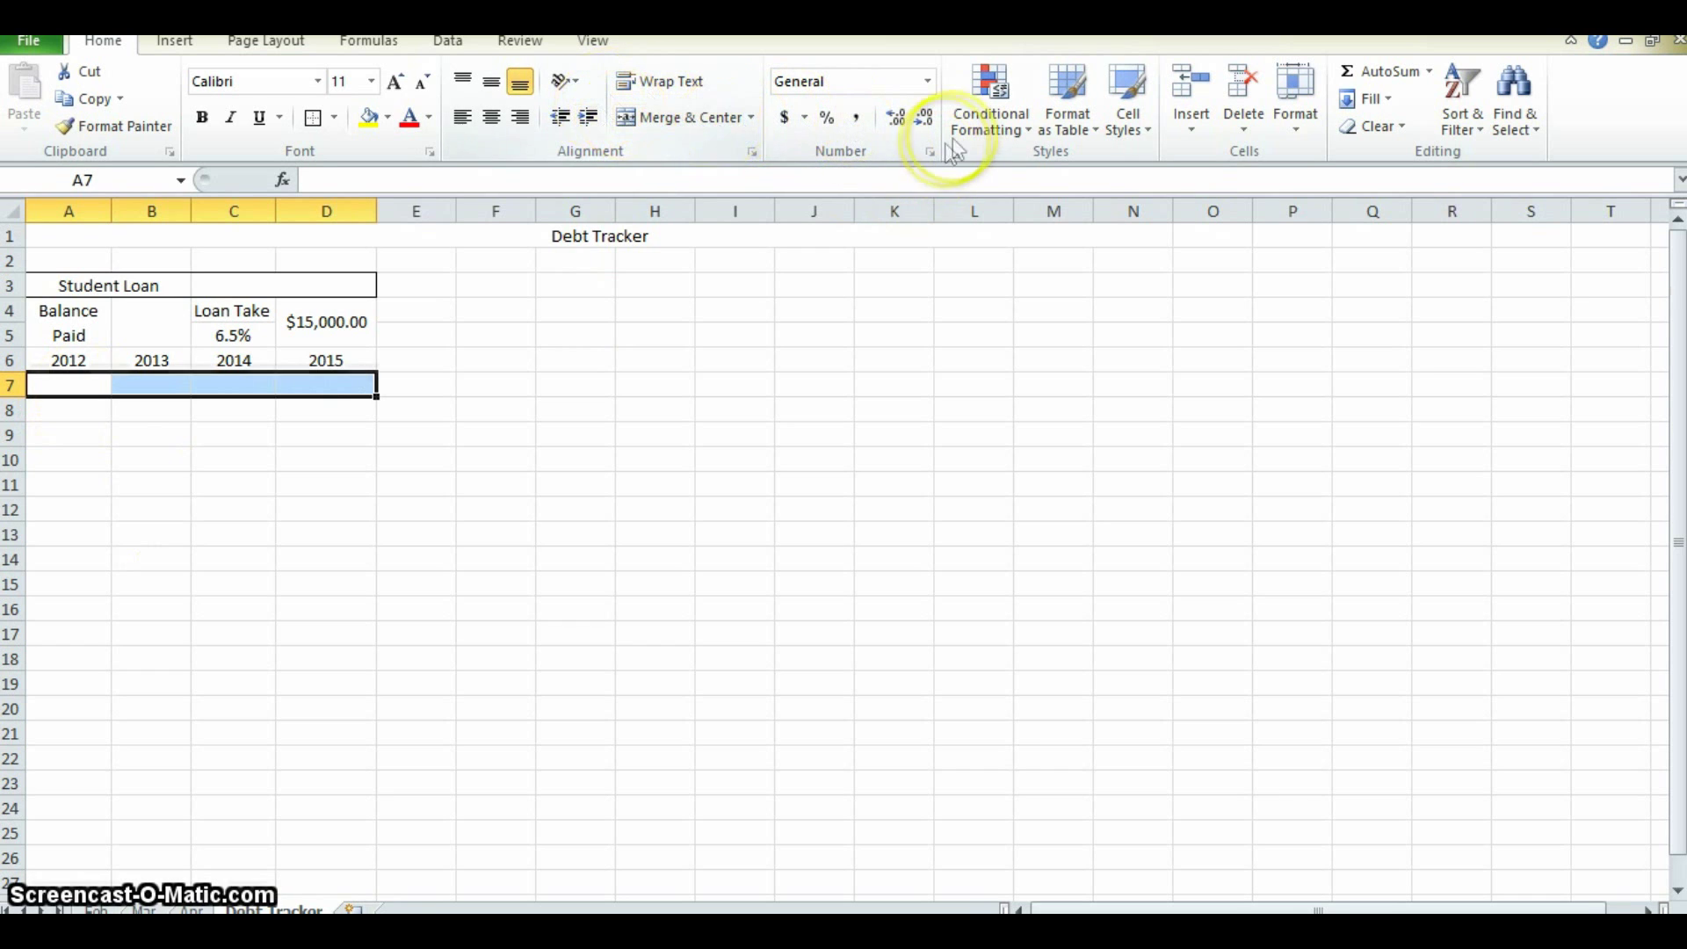
{"action": "left_click", "coordinate": [783, 121]}
{"action": "left_click", "coordinate": [652, 407]}
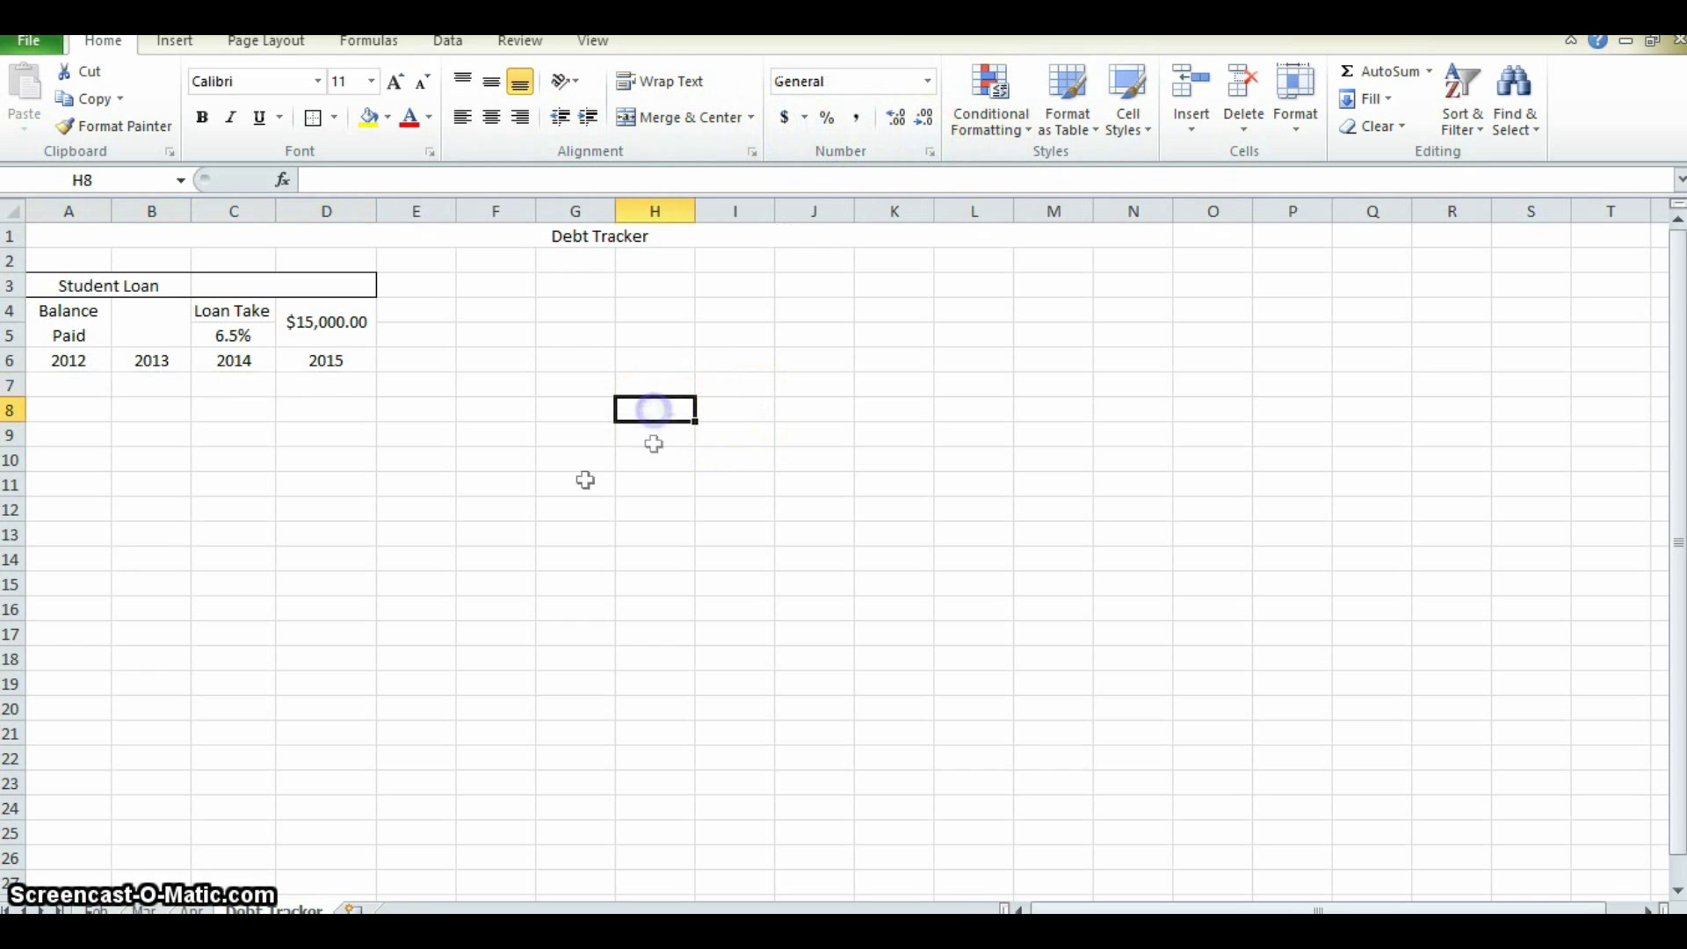
- Shade A6:D7 with a tan fill colour
{"action": "left_click_drag", "start_coordinate": [68, 360], "coordinate": [338, 377]}
{"action": "left_click", "coordinate": [335, 433]}
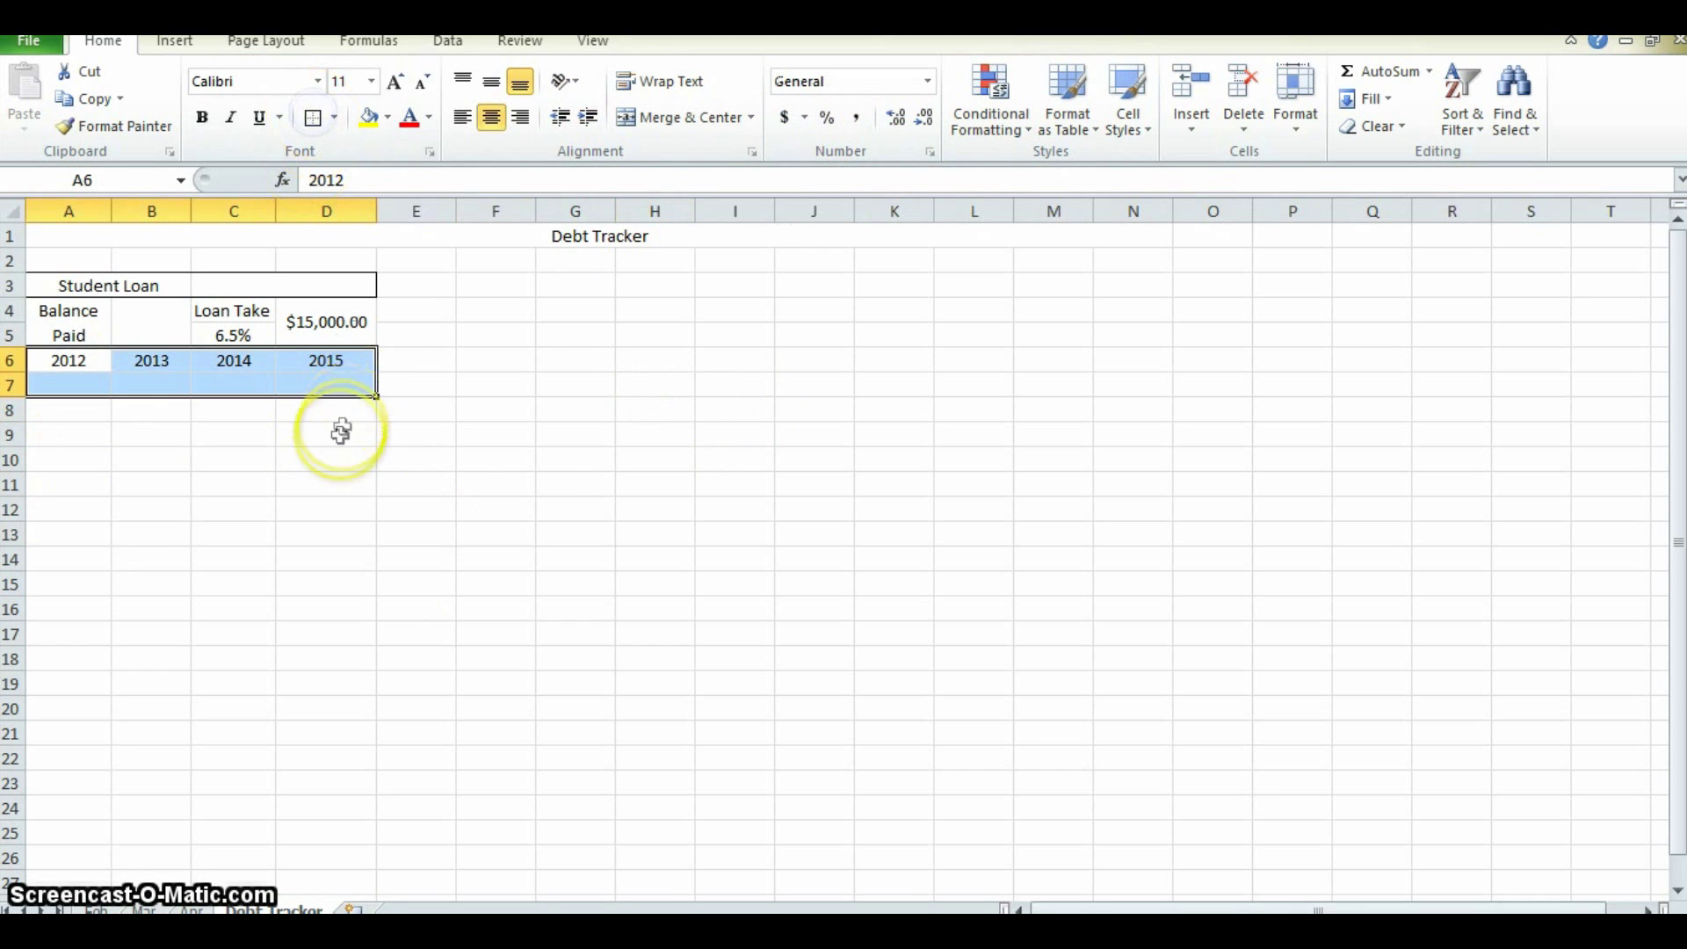
{"action": "left_click_drag", "start_coordinate": [71, 360], "coordinate": [335, 388]}
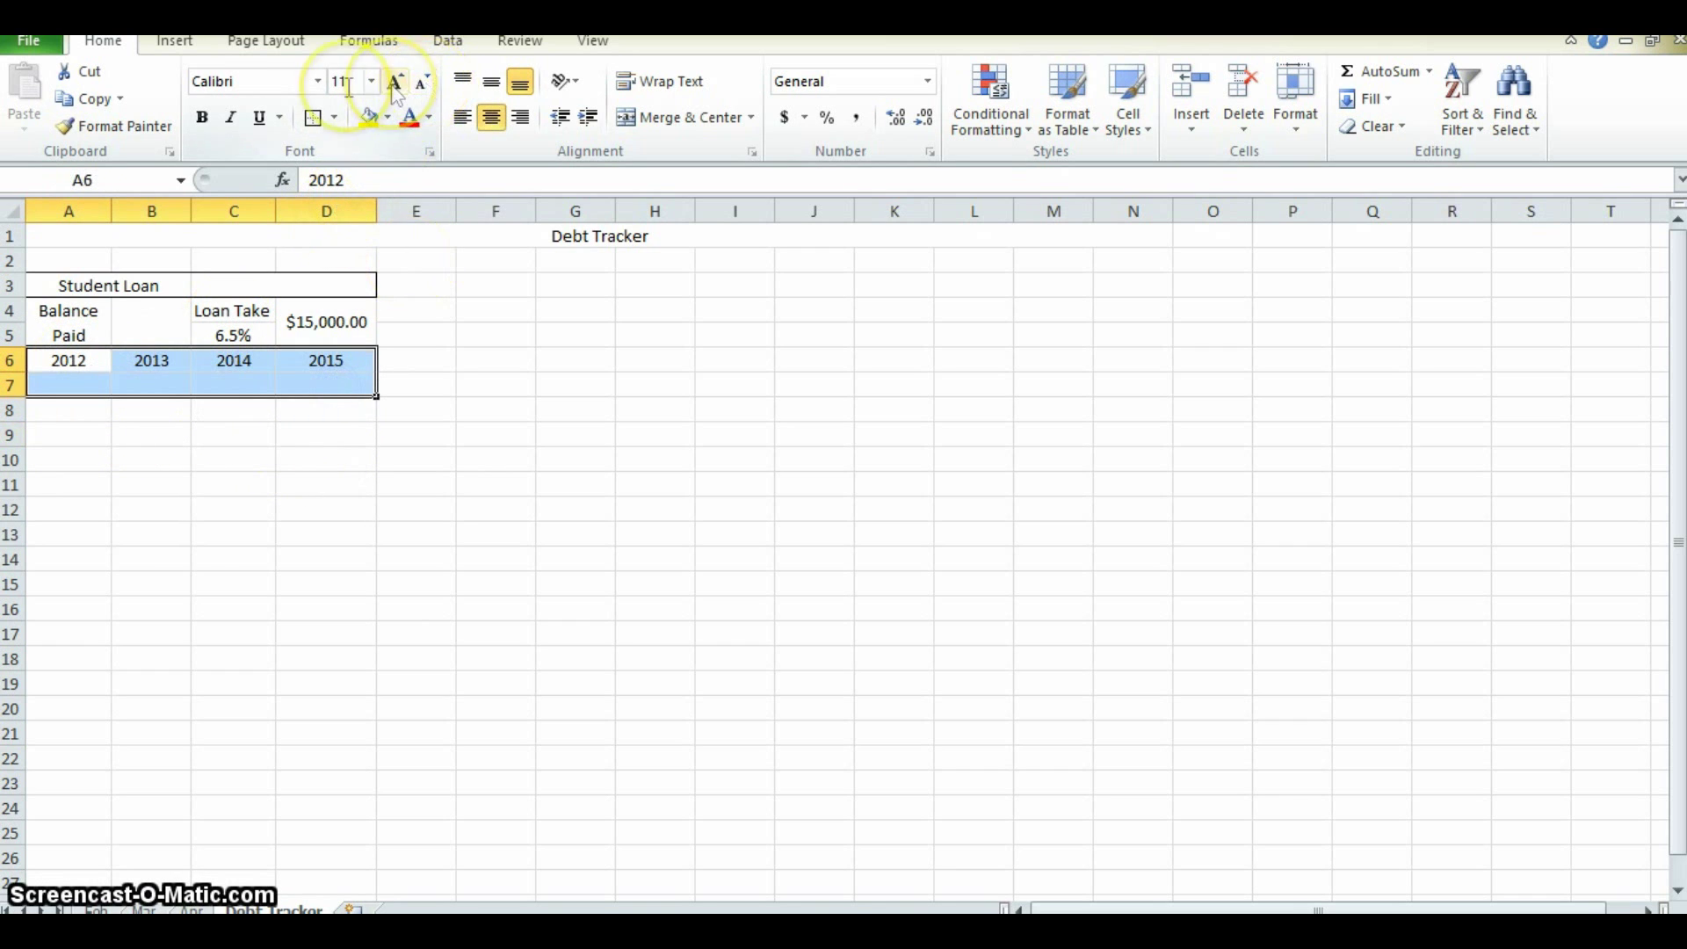
{"action": "left_click", "coordinate": [388, 117]}
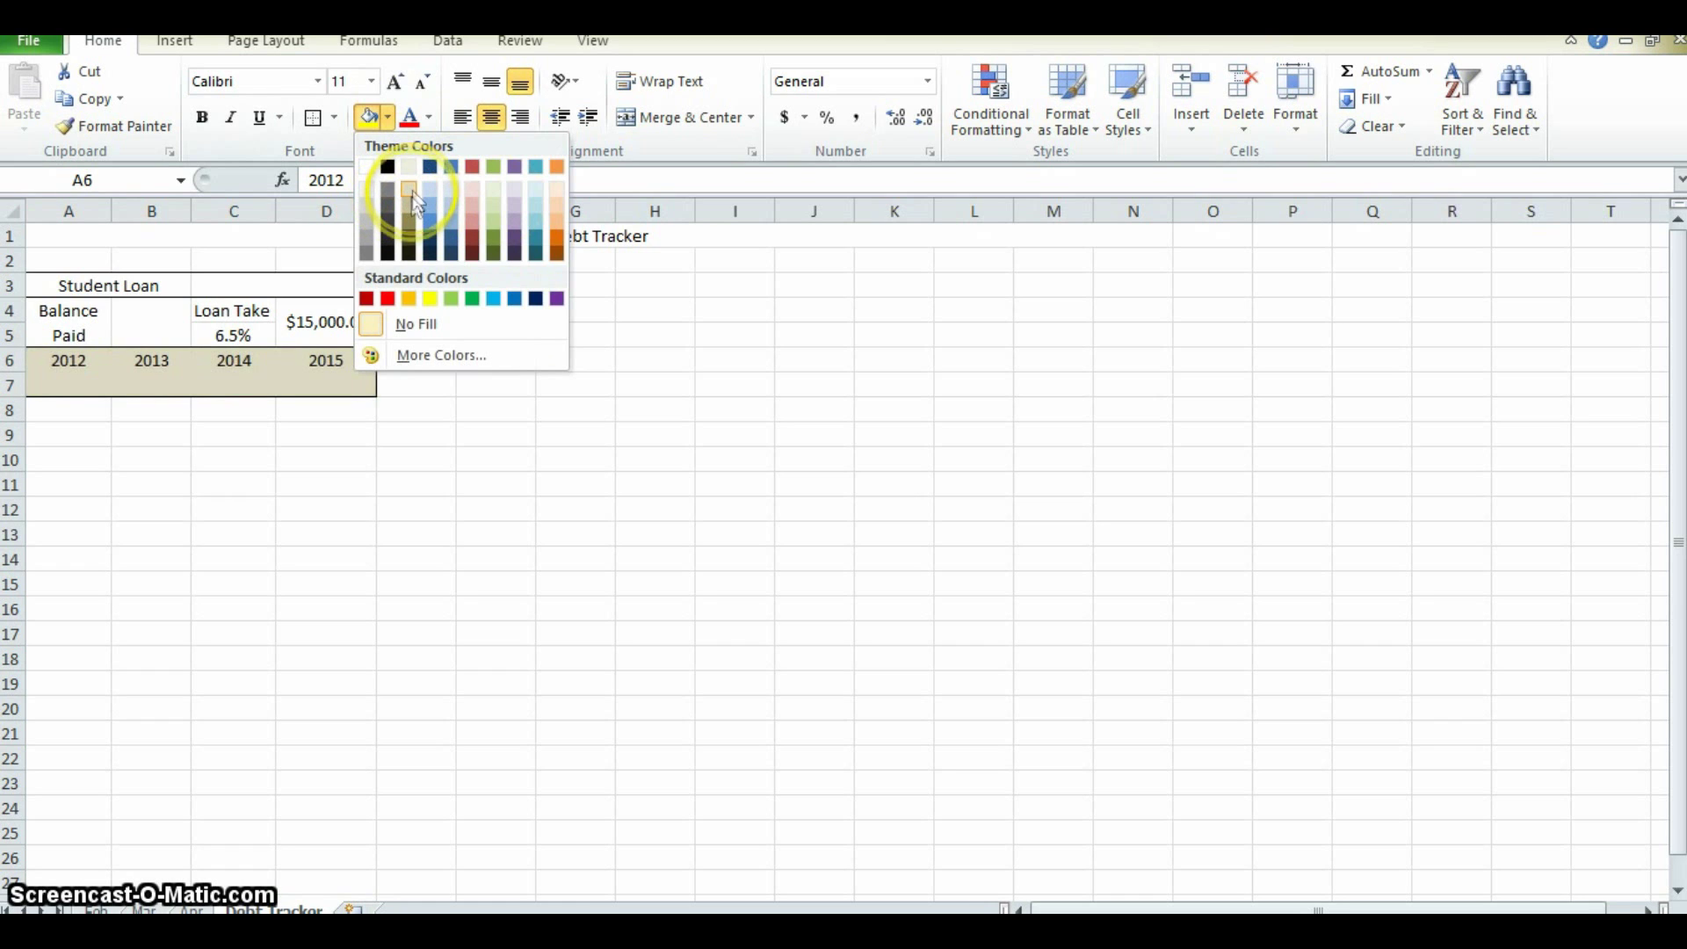
{"action": "left_click", "coordinate": [409, 230]}
{"action": "left_click", "coordinate": [419, 363]}
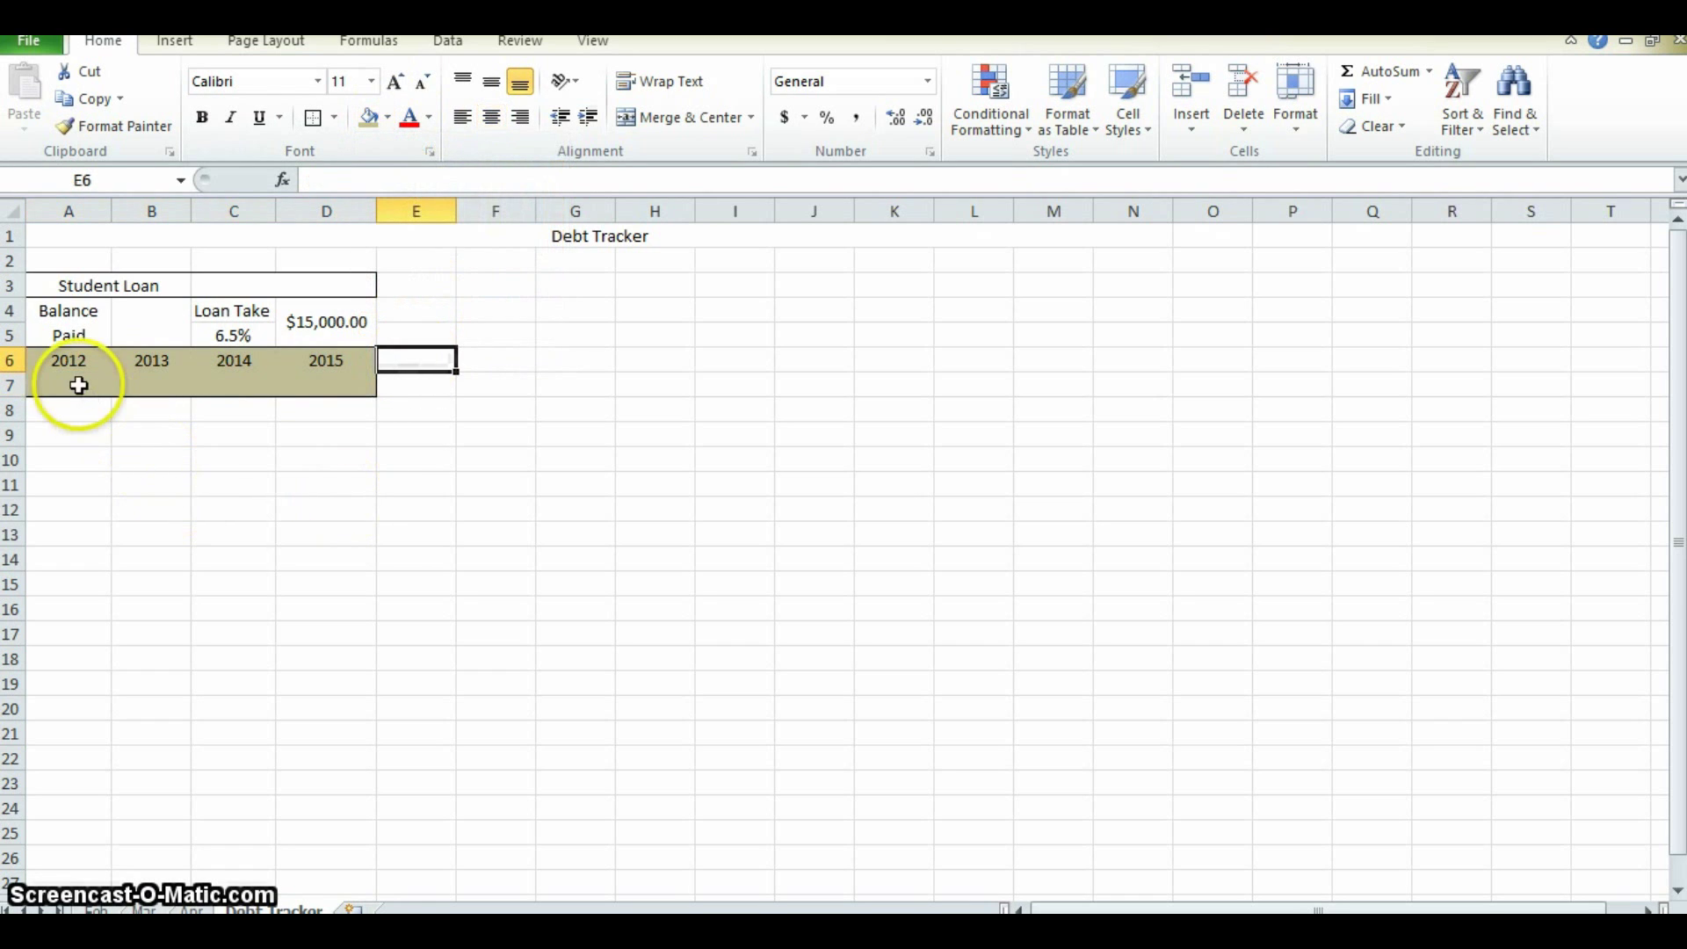
- Apply All Borders to the shaded cells A6:D7
{"action": "left_click_drag", "start_coordinate": [70, 361], "coordinate": [360, 362]}
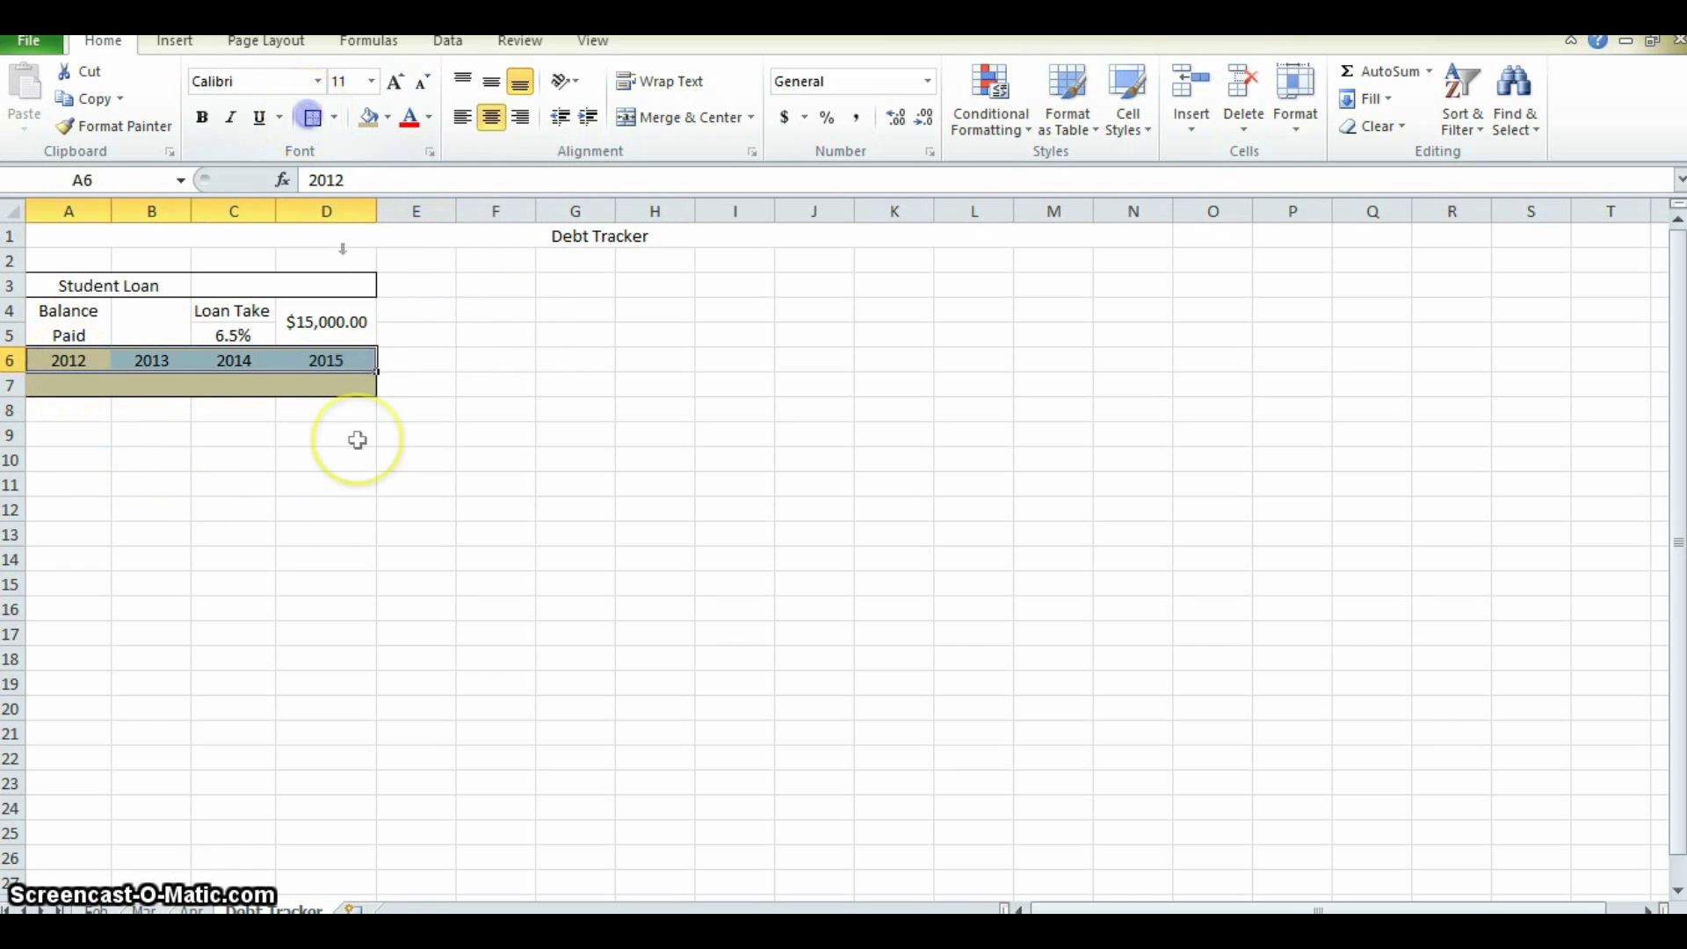
{"action": "left_click", "coordinate": [354, 437]}
{"action": "left_click_drag", "start_coordinate": [84, 359], "coordinate": [330, 383]}
{"action": "left_click", "coordinate": [333, 118]}
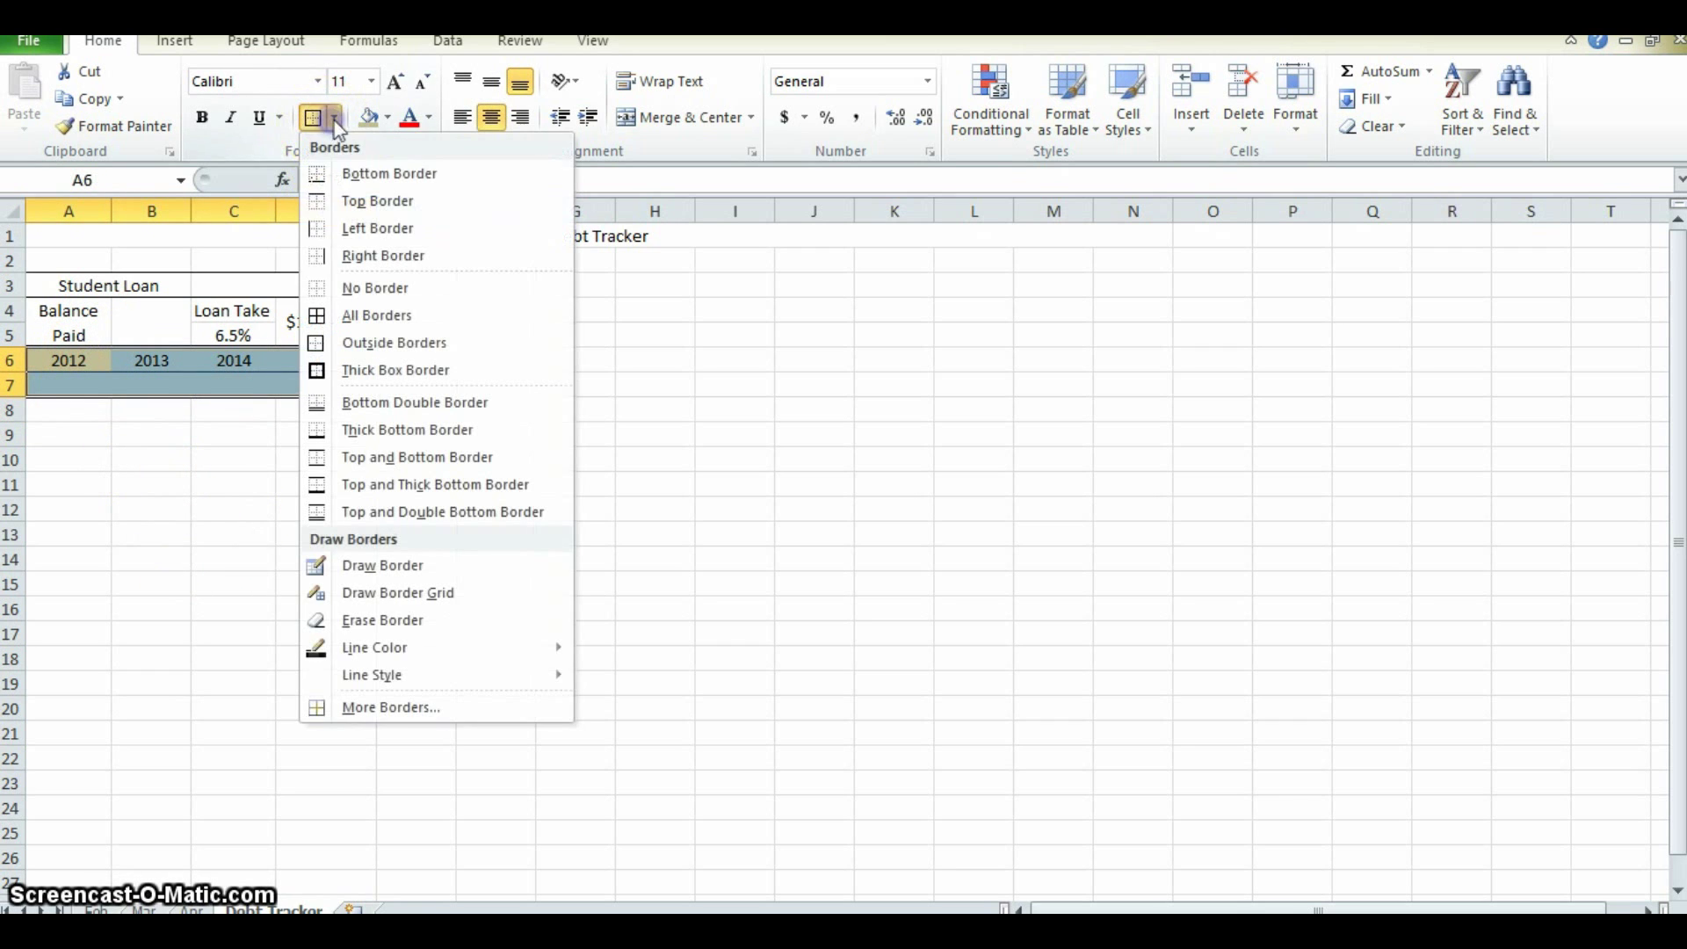
{"action": "left_click", "coordinate": [362, 316]}
{"action": "left_click", "coordinate": [199, 434]}
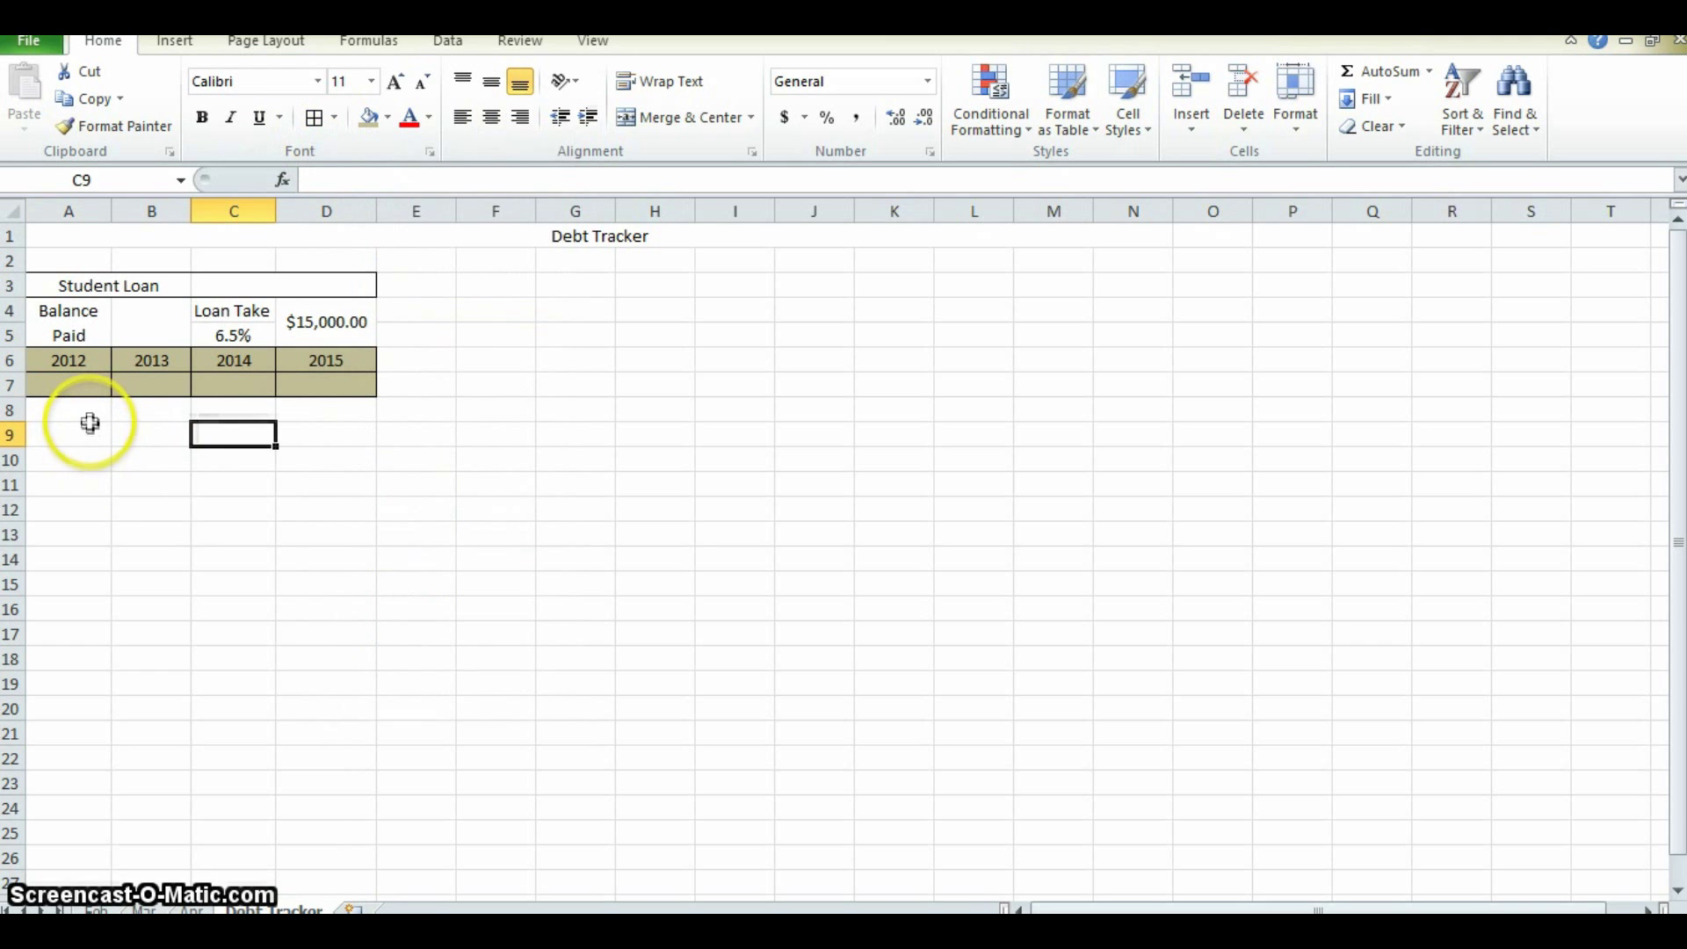
{"action": "left_click", "coordinate": [79, 384]}
- Enter 0 in each cell of A7:D7
{"action": "type", "text": "0"}
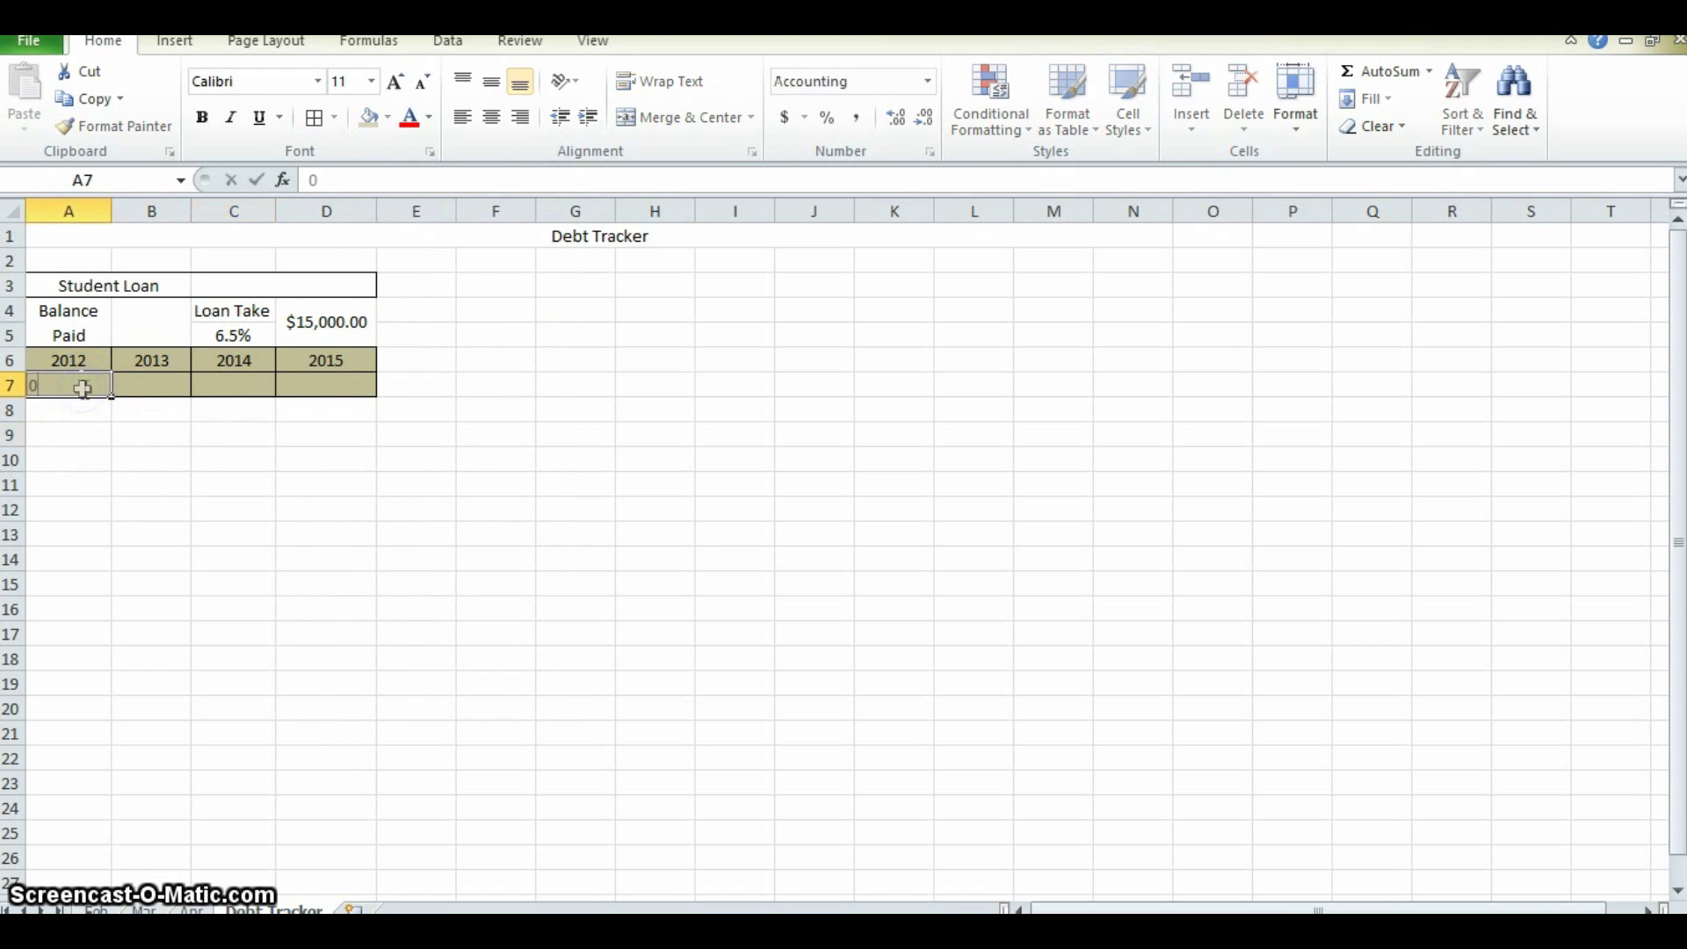
{"action": "key", "text": "Tab"}
{"action": "type", "text": "0"}
{"action": "key", "text": "Tab"}
{"action": "type", "text": "0"}
{"action": "key", "text": "Tab"}
{"action": "type", "text": "0"}
{"action": "key", "text": "Tab"}
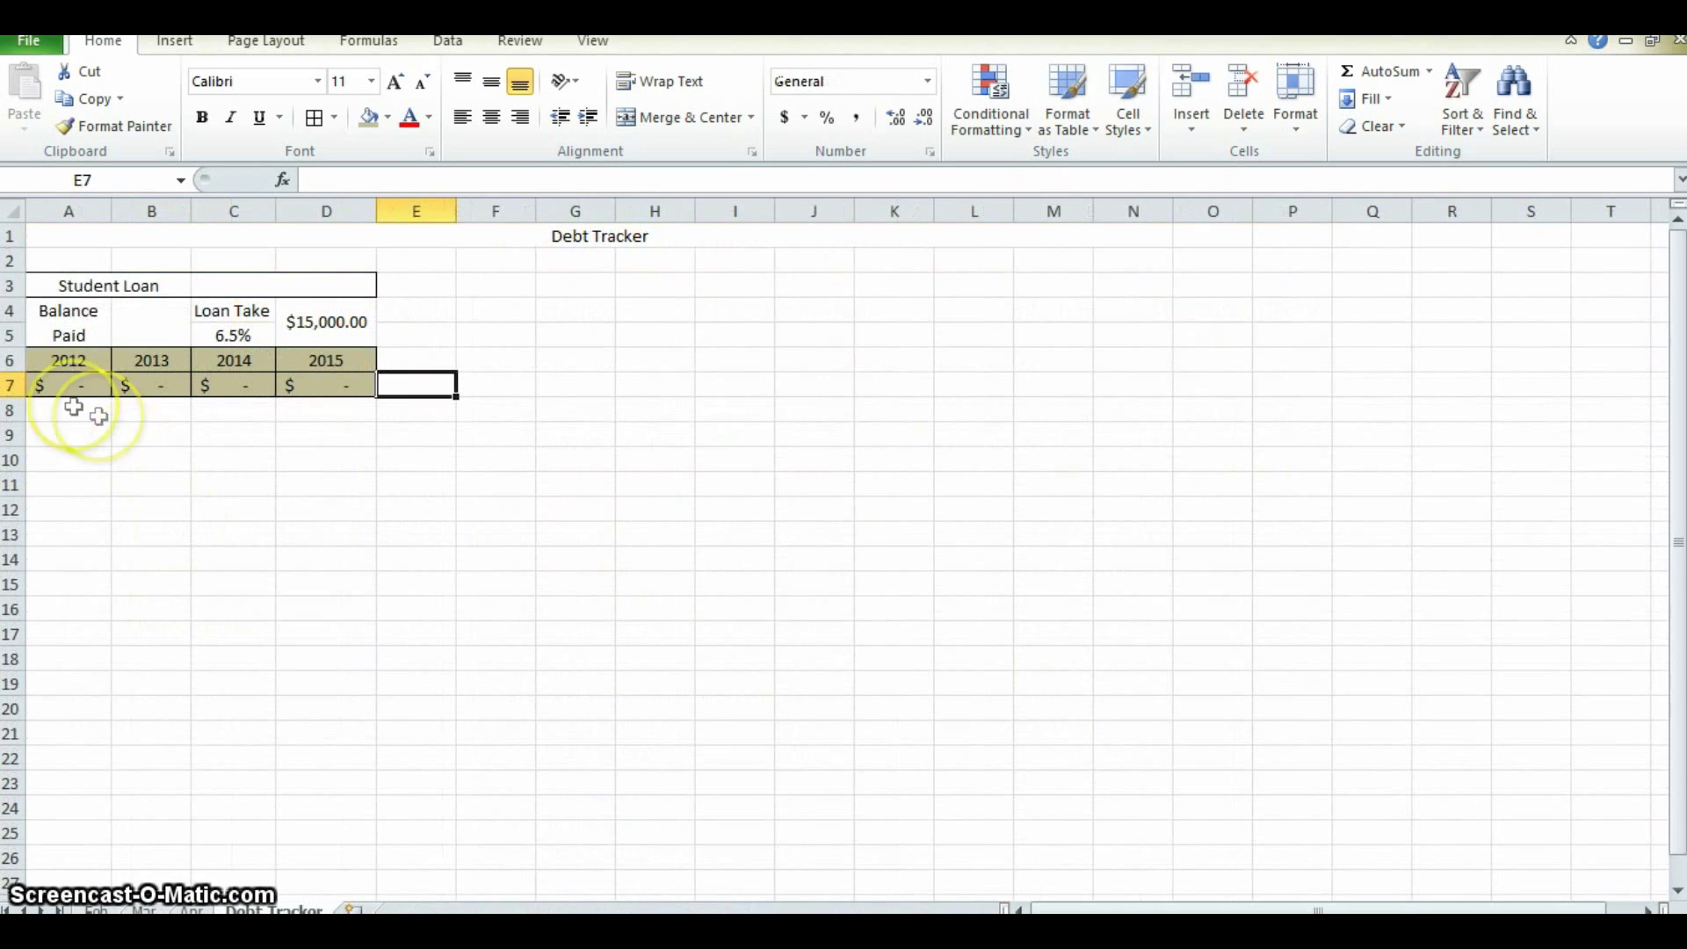
- Enter the headings Date, Payment, Date, Payment across A8:D8
{"action": "left_click", "coordinate": [98, 415]}
{"action": "type", "text": "Date"}
{"action": "key", "text": "Tab"}
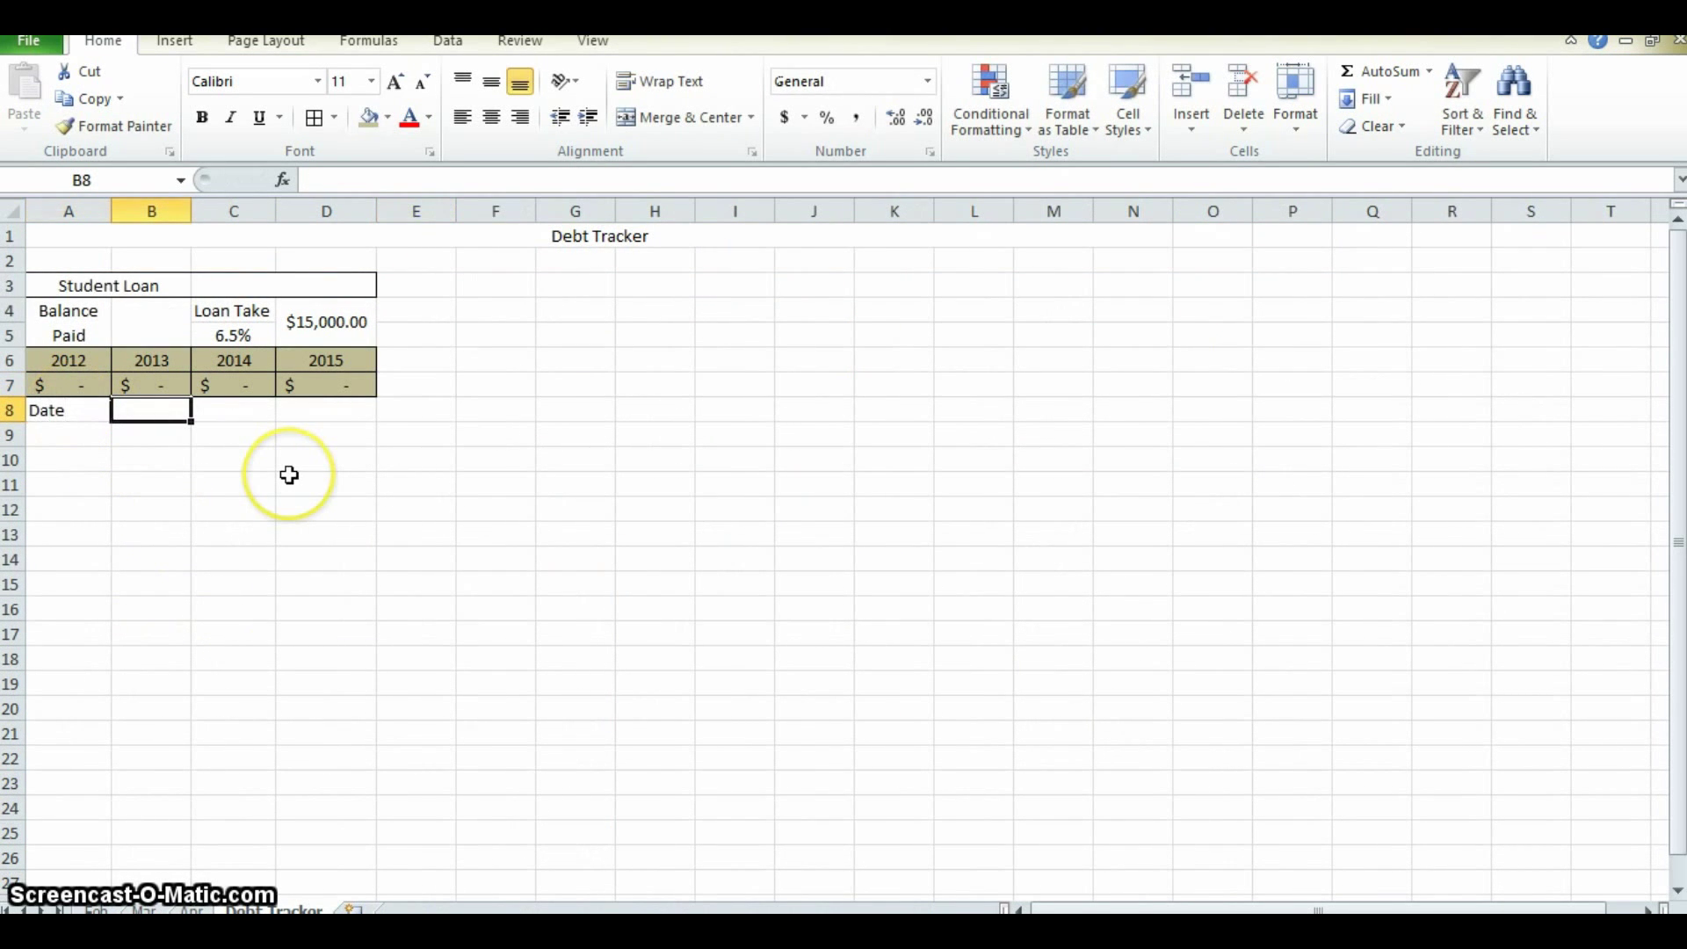
{"action": "type", "text": "Payment"}
{"action": "key", "text": "Tab"}
{"action": "type", "text": "D"}
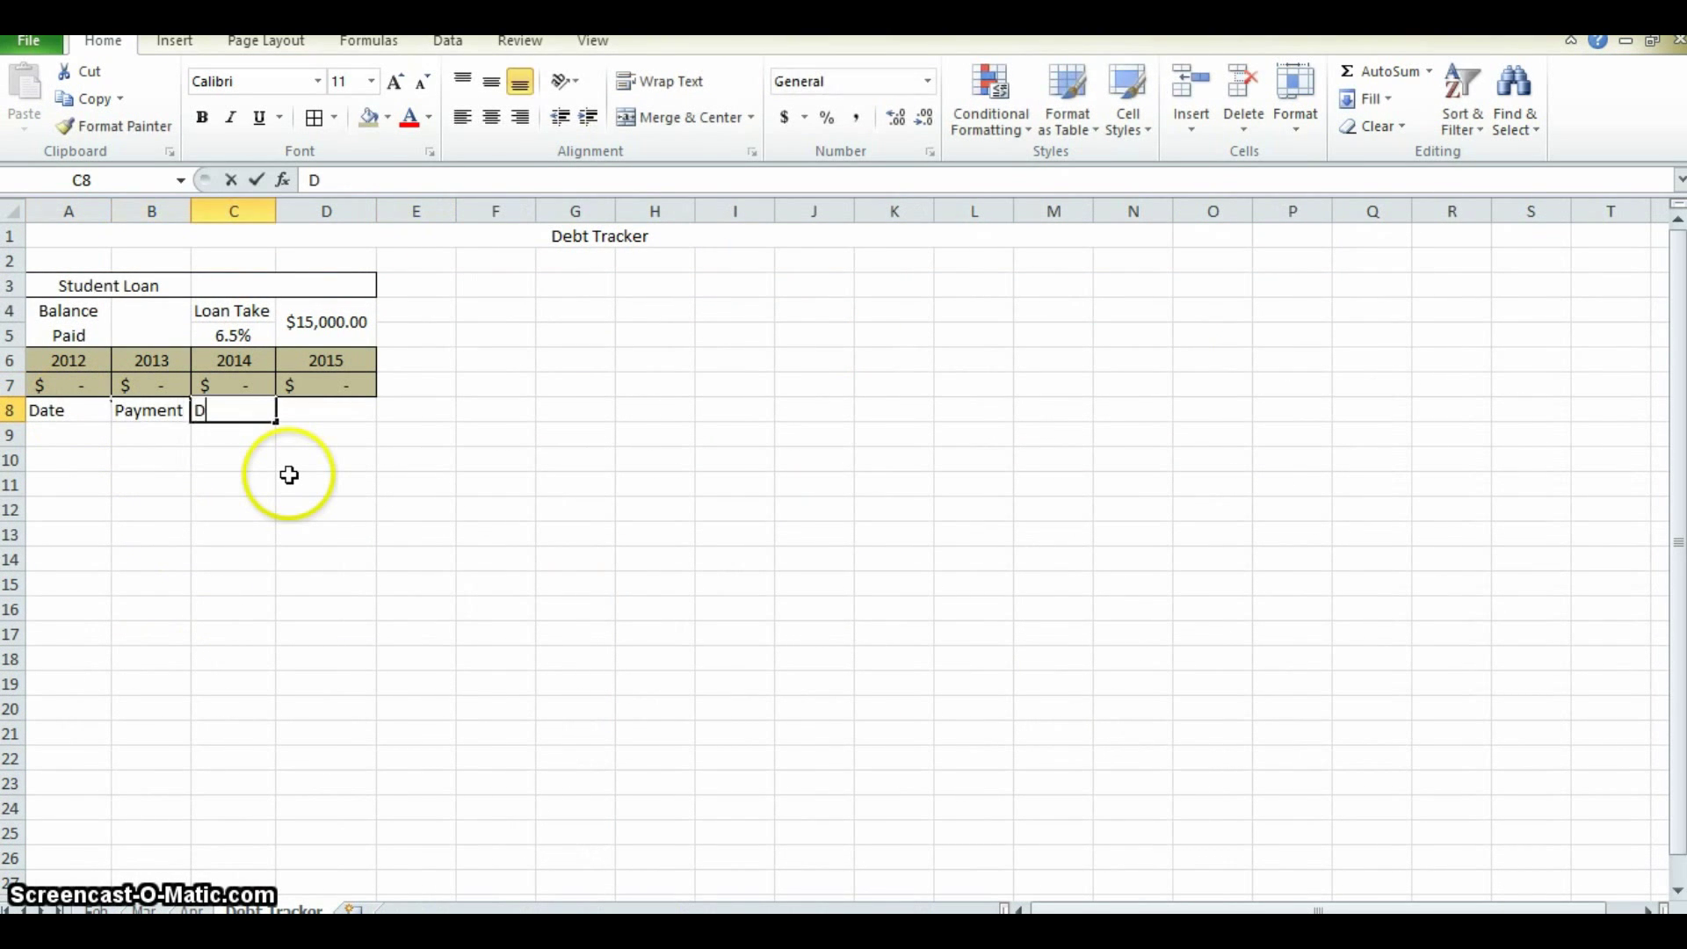
{"action": "type", "text": "ate"}
{"action": "key", "text": "Tab"}
{"action": "type", "text": "Paymen"}
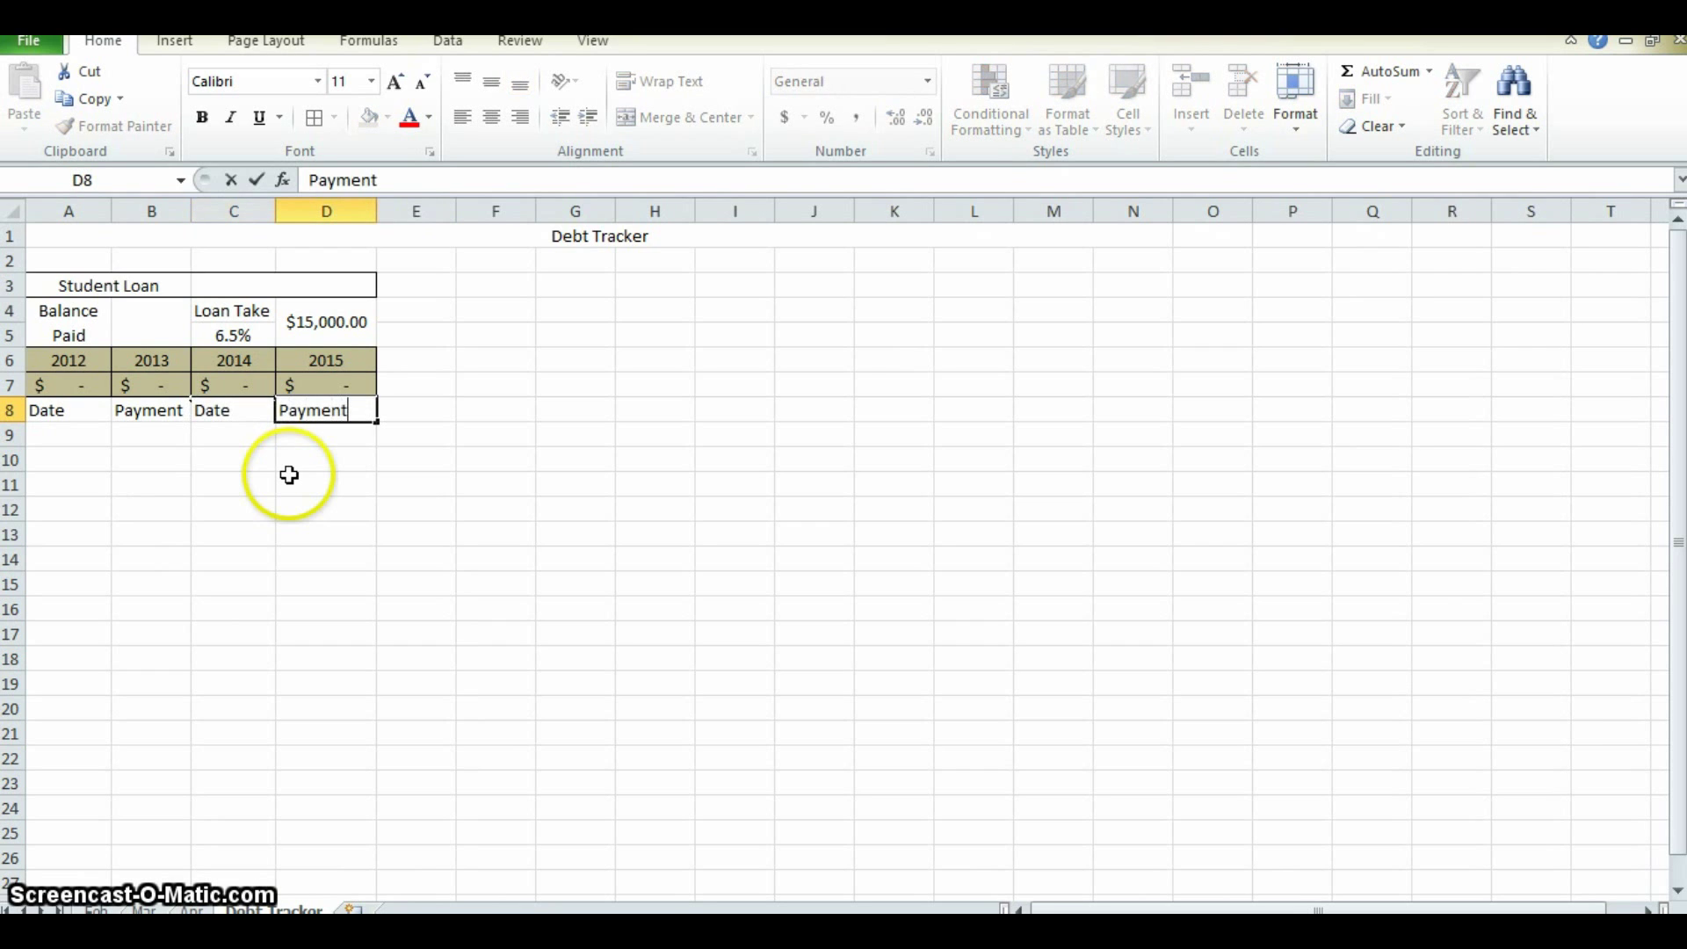
{"action": "left_click", "coordinate": [259, 485]}
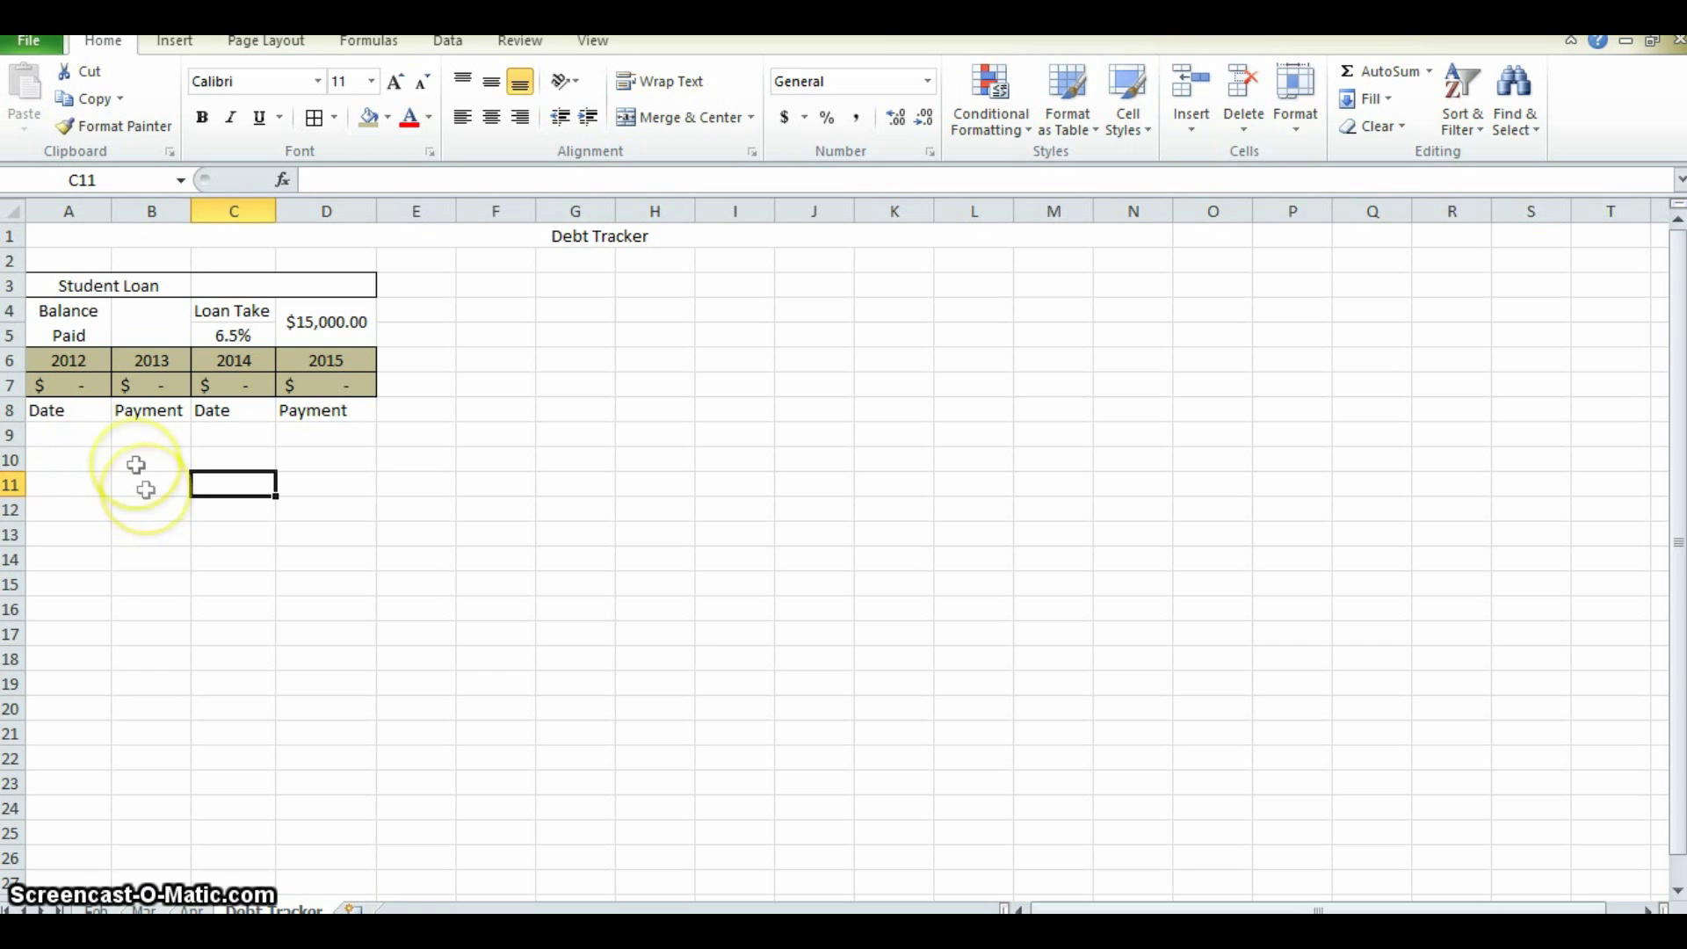
{"action": "left_click", "coordinate": [90, 437]}
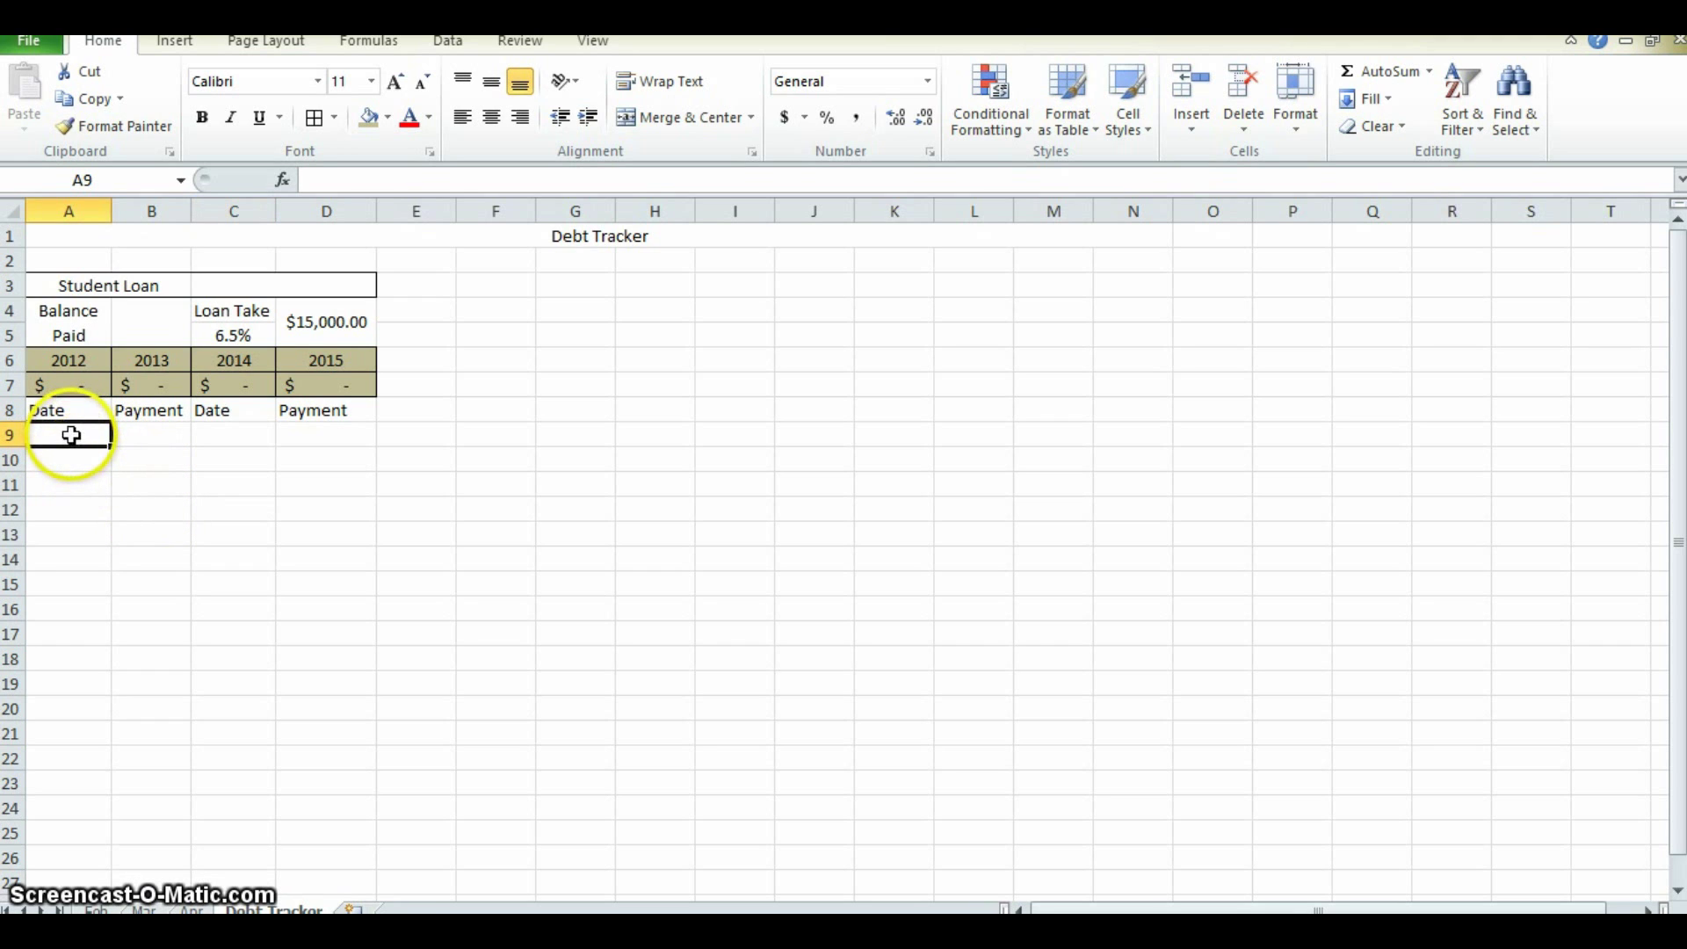
{"action": "left_click", "coordinate": [70, 407]}
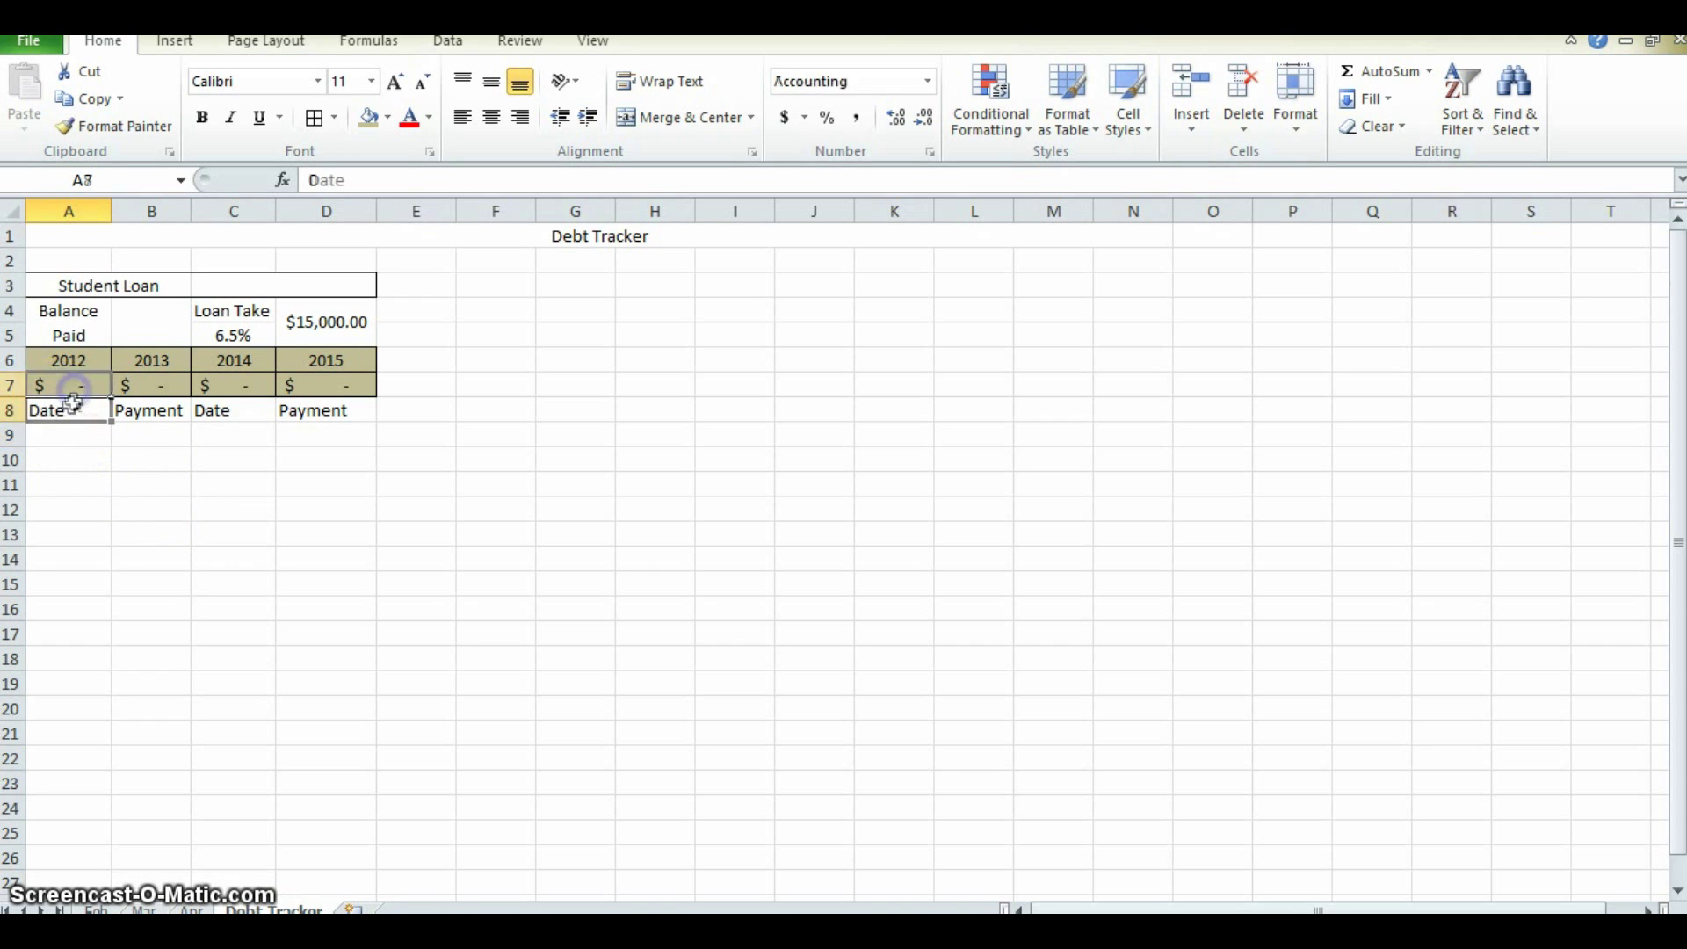
- Put an outside border around the payment log block down to row 18
{"action": "left_click", "coordinate": [80, 459]}
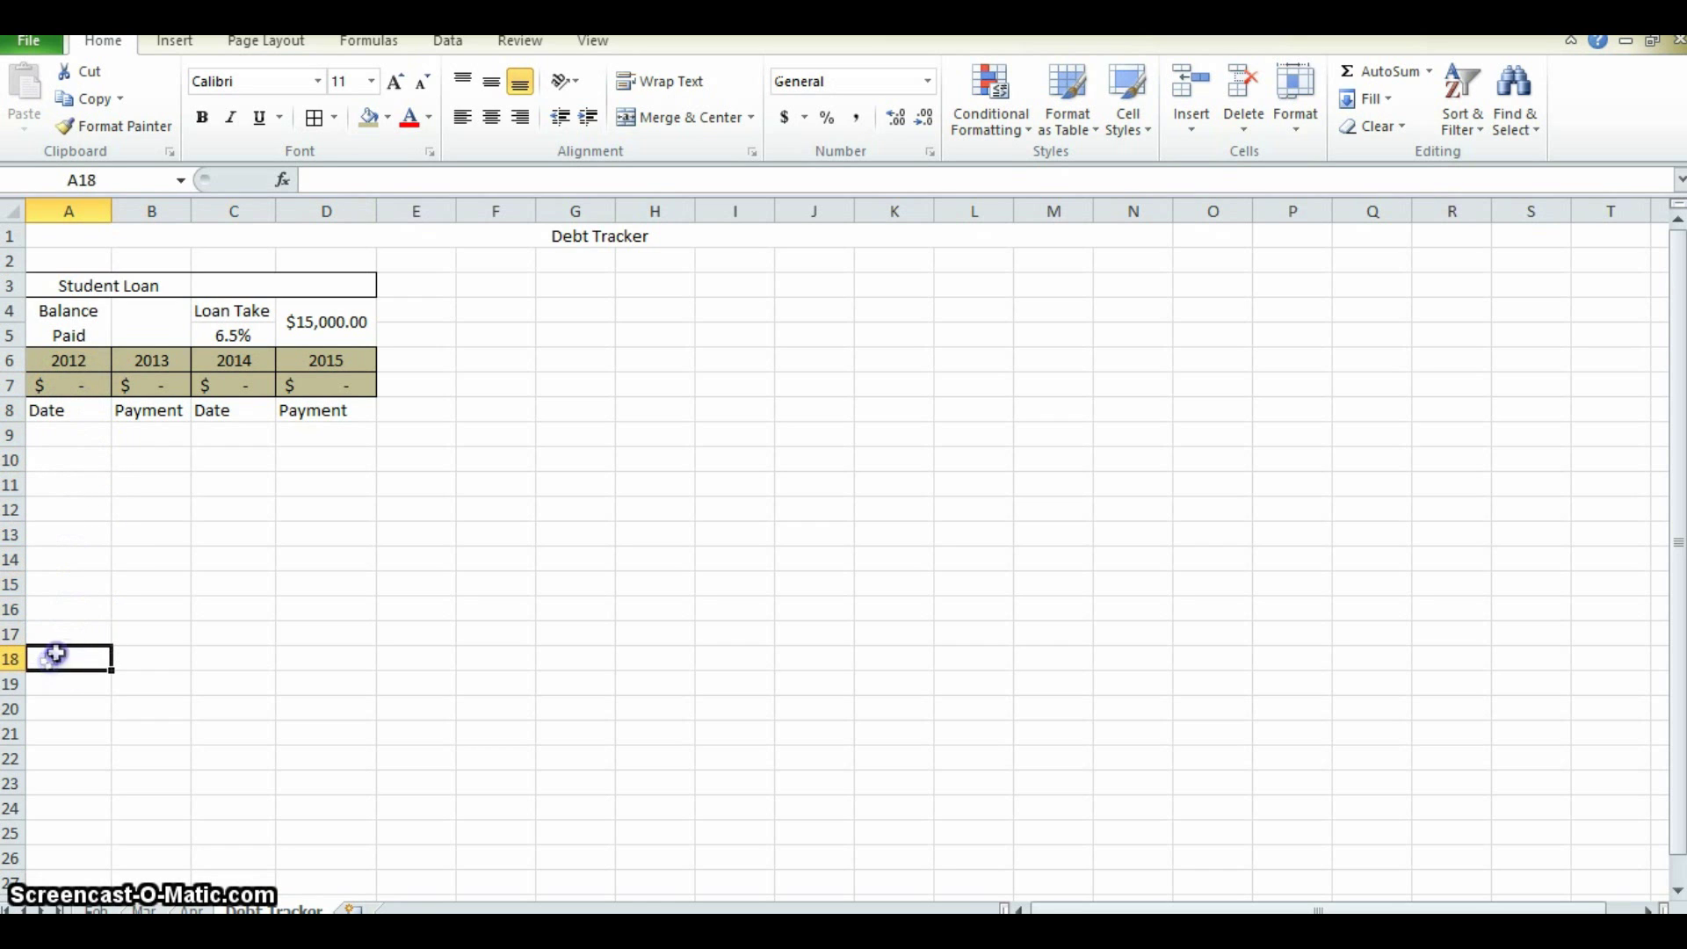
{"action": "left_click_drag", "start_coordinate": [55, 654], "coordinate": [306, 415]}
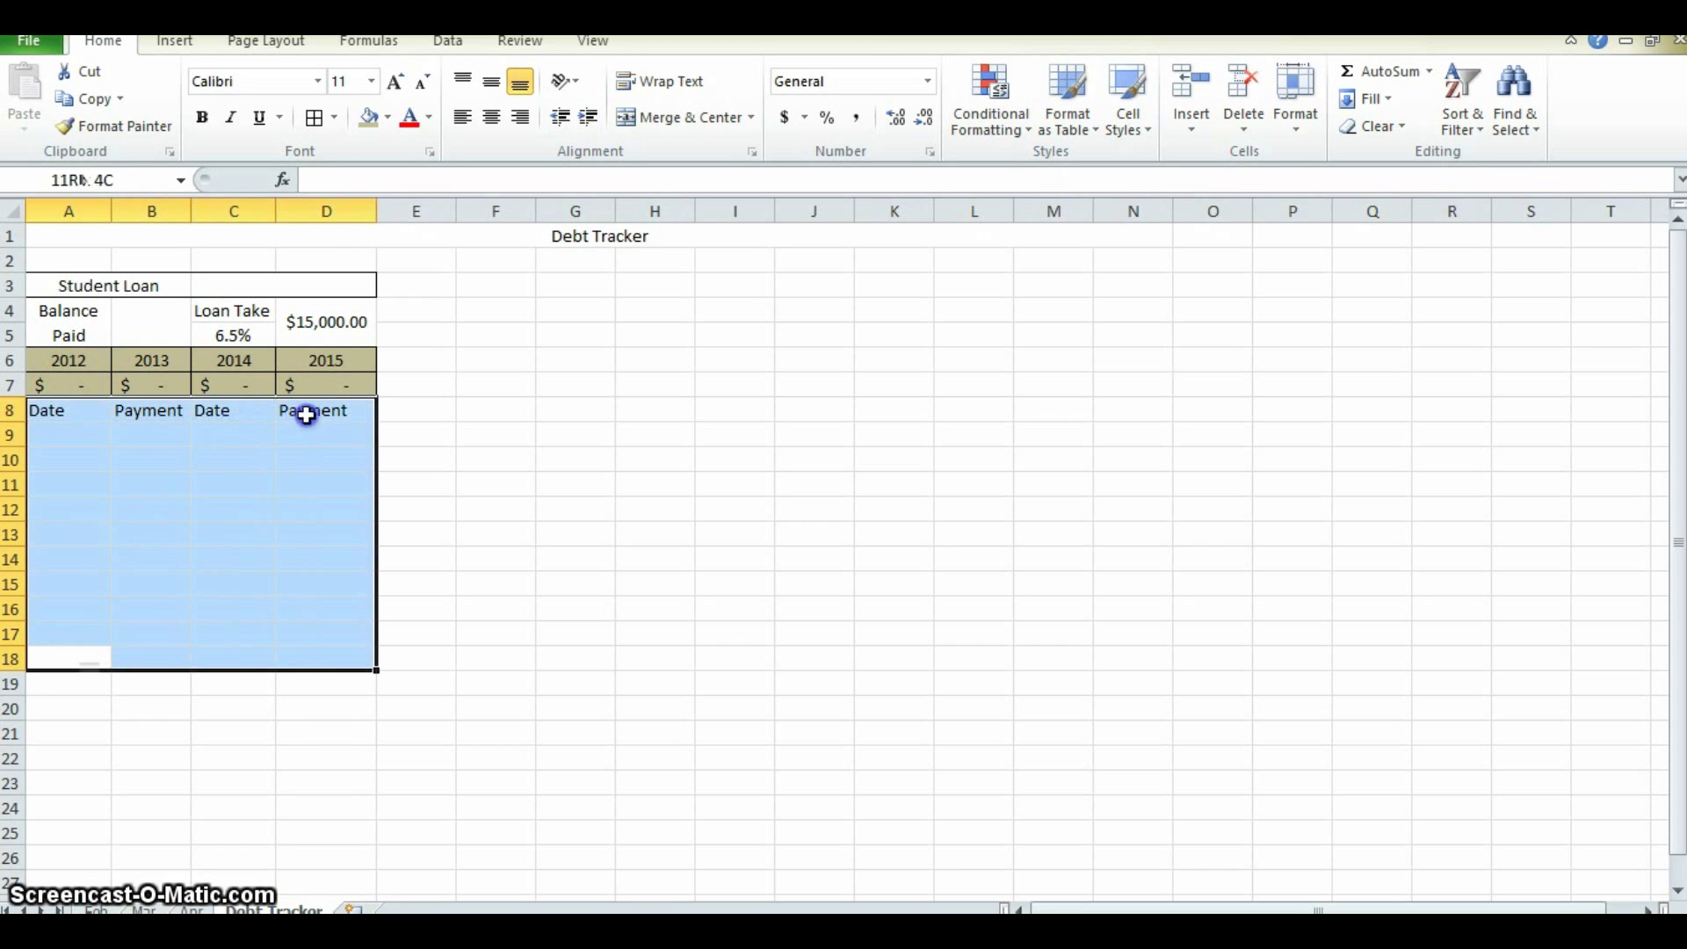
{"action": "left_click", "coordinate": [335, 117]}
{"action": "left_click", "coordinate": [361, 345]}
{"action": "left_click", "coordinate": [497, 580]}
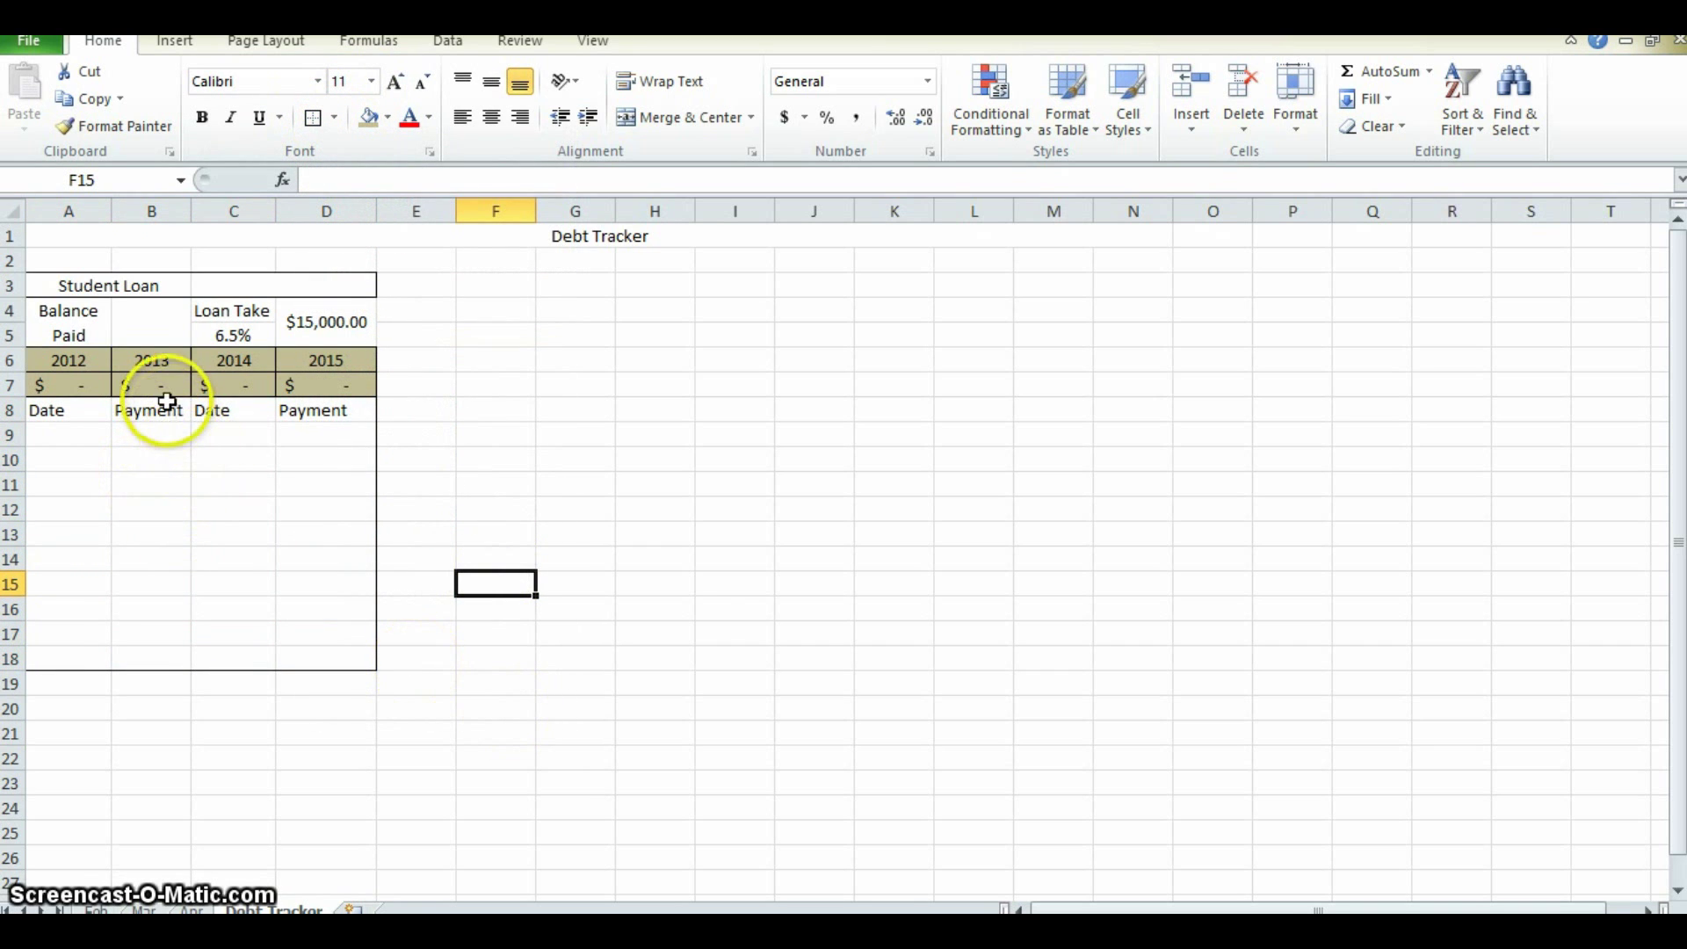
- Add a dividing border to the right of the first Payment column
{"action": "left_click_drag", "start_coordinate": [162, 409], "coordinate": [167, 650]}
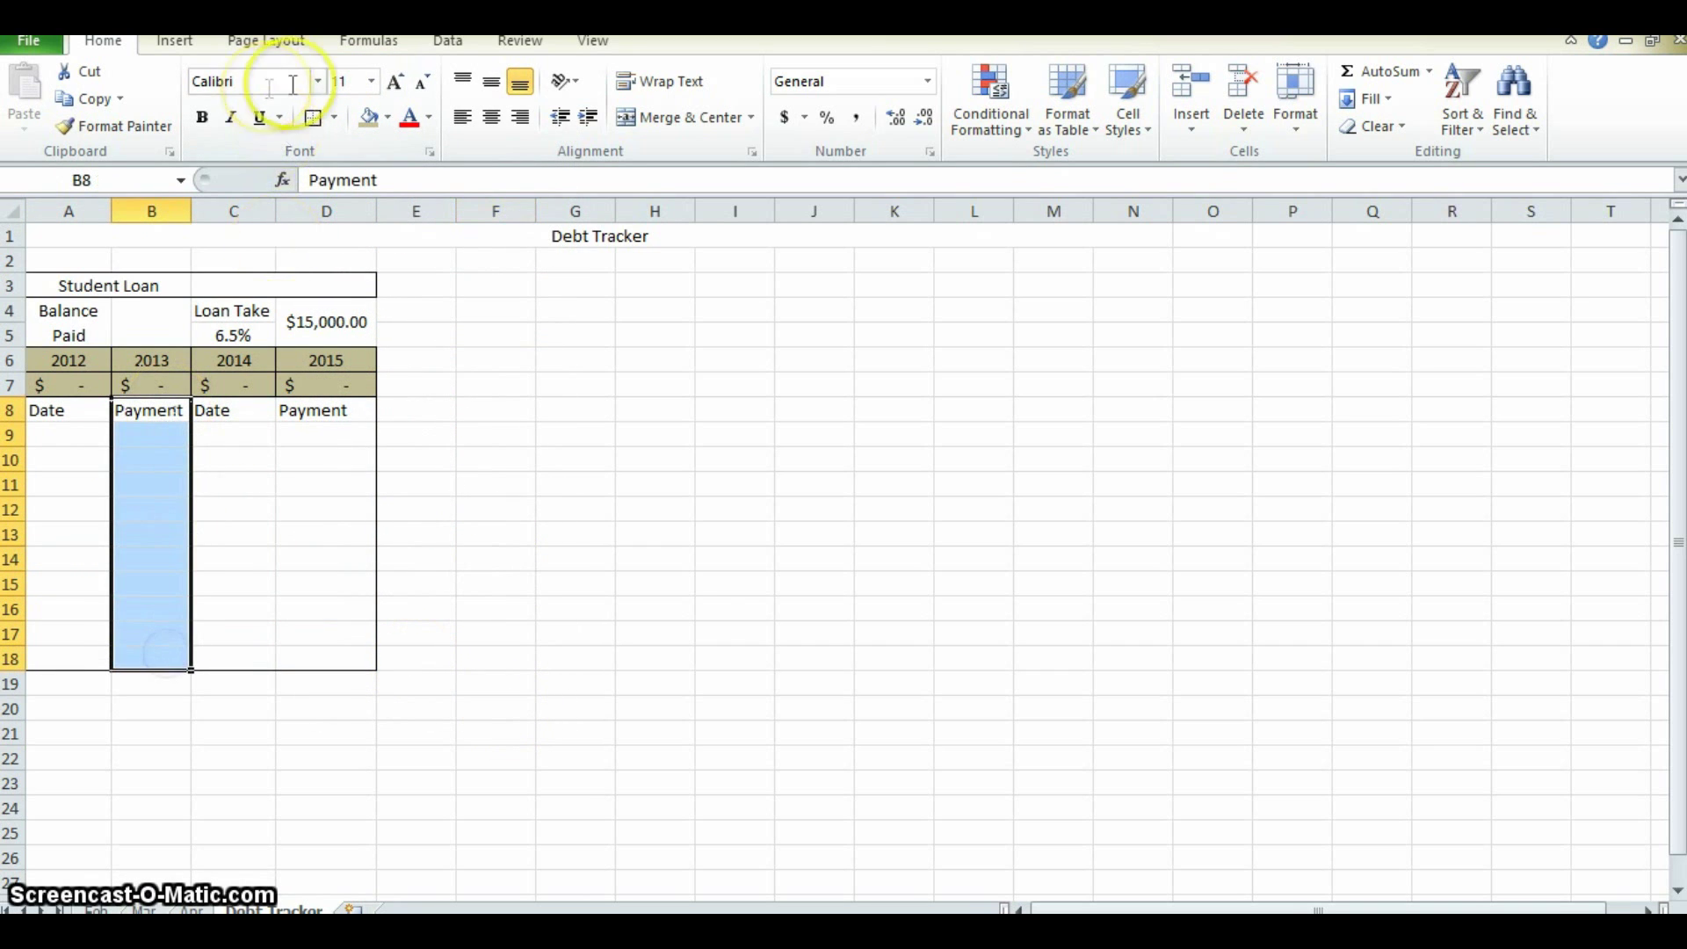
{"action": "left_click", "coordinate": [334, 116]}
{"action": "left_click", "coordinate": [360, 253]}
{"action": "left_click", "coordinate": [705, 419]}
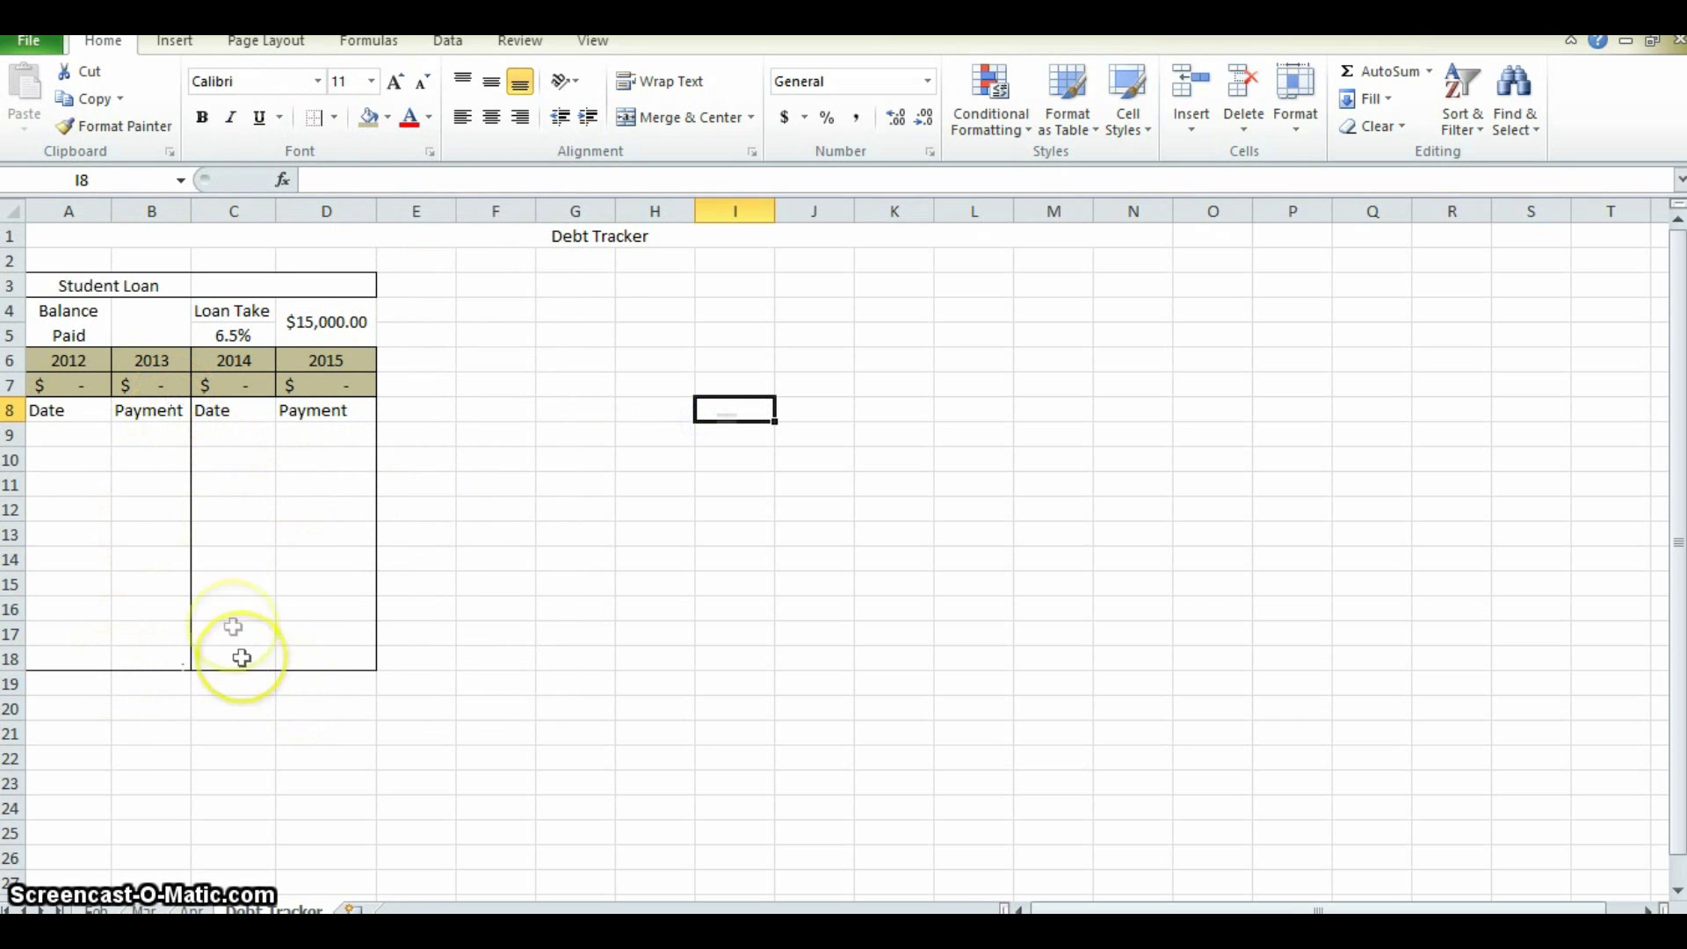
- Centre the Date and Payment headings in row 8
{"action": "left_click_drag", "start_coordinate": [91, 416], "coordinate": [329, 418]}
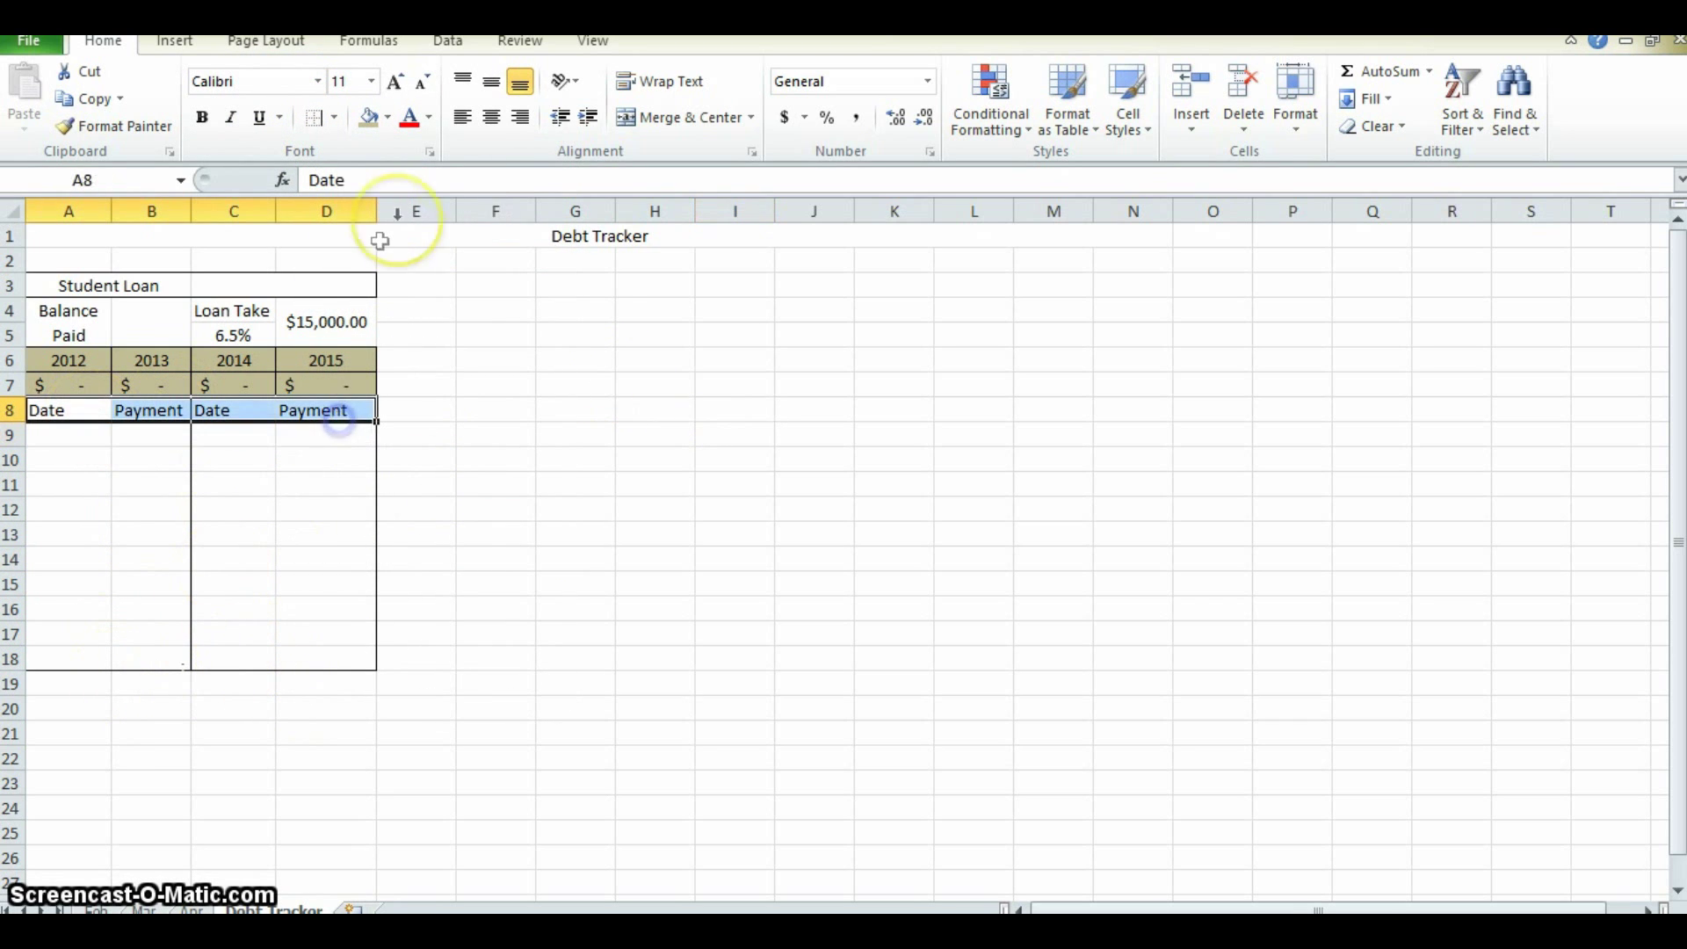
{"action": "left_click", "coordinate": [491, 116]}
{"action": "left_click", "coordinate": [641, 559]}
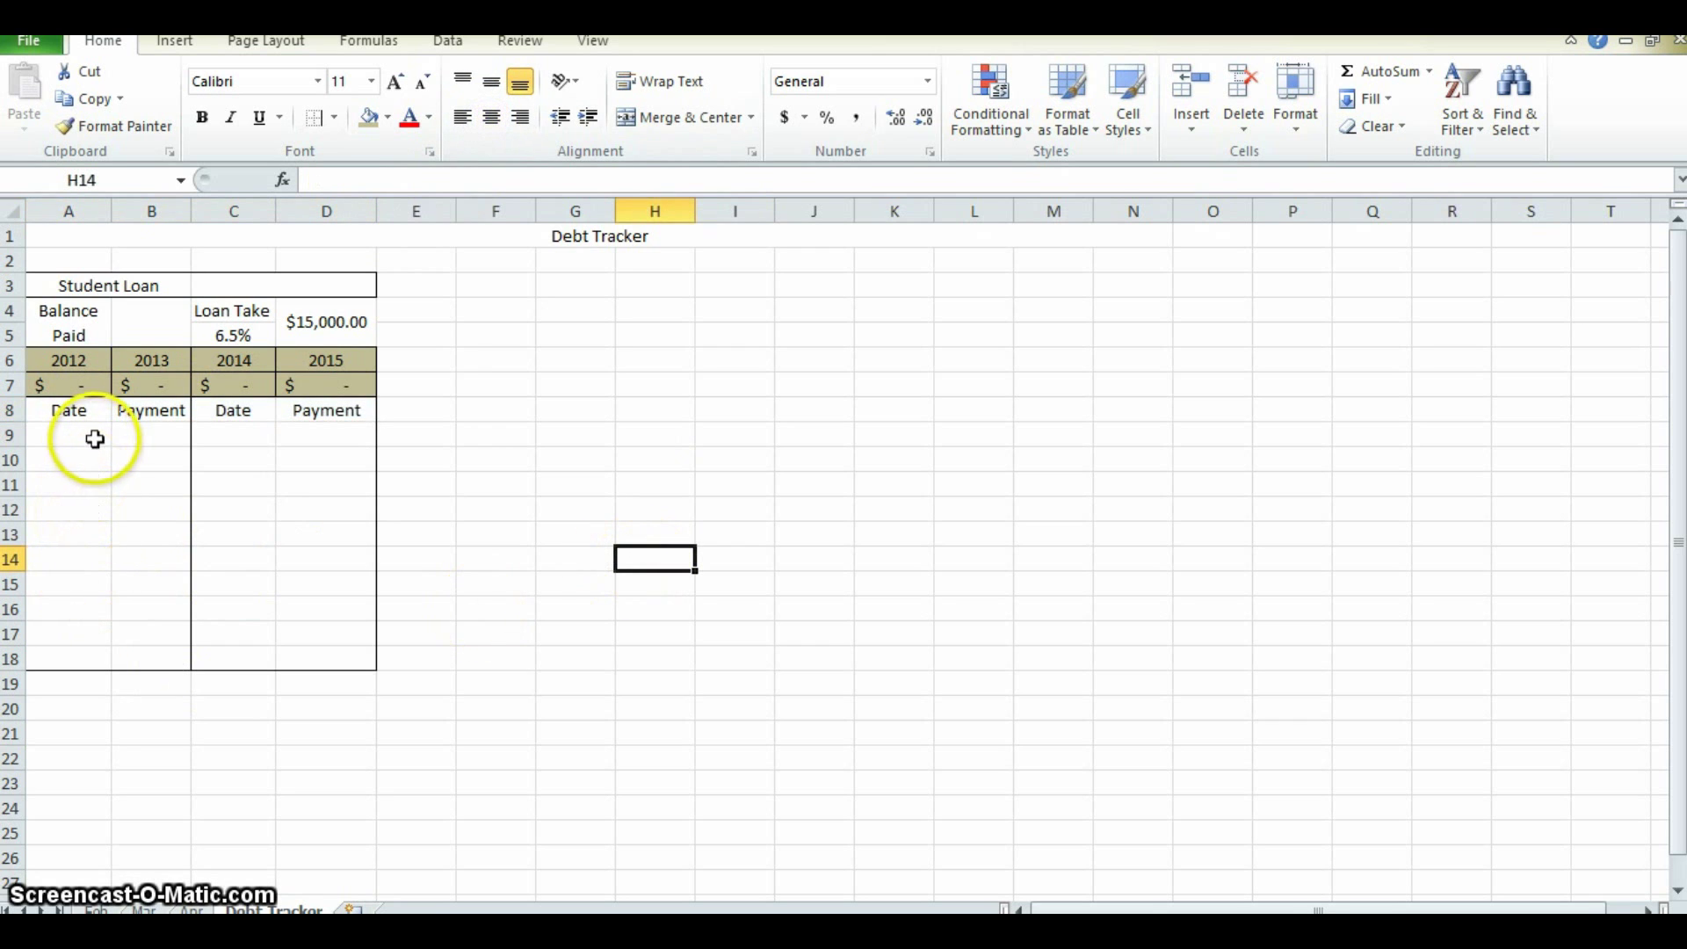
- Add a bottom border under the header cells A8 through D8
{"action": "left_click_drag", "start_coordinate": [84, 420], "coordinate": [312, 411]}
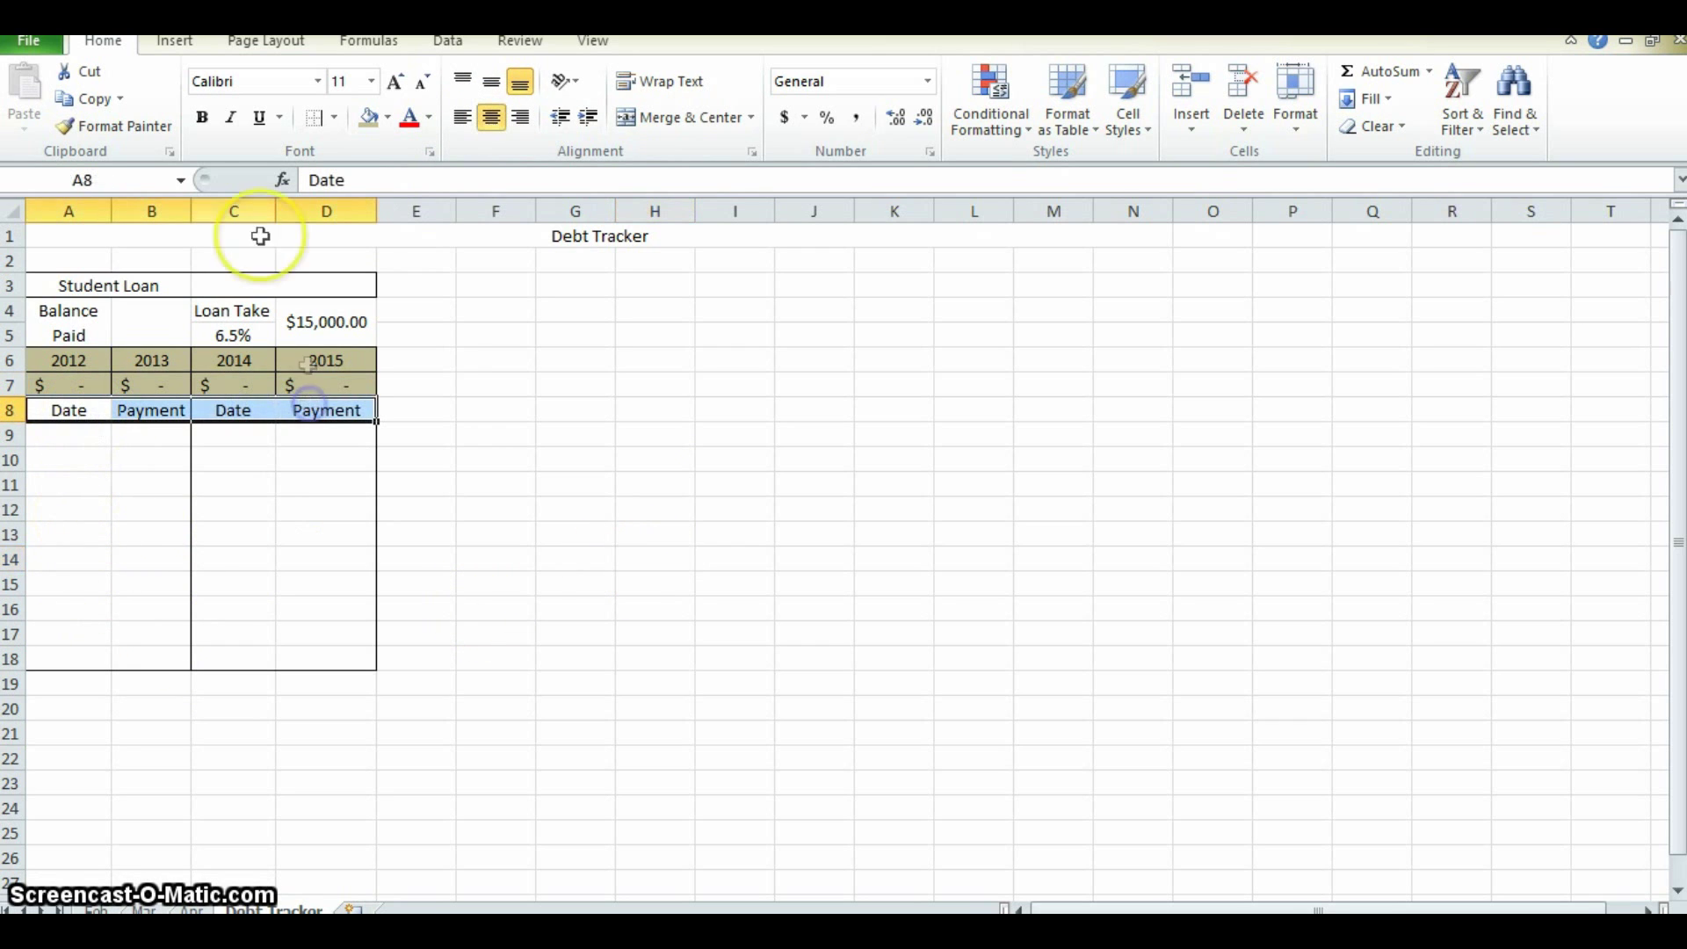
{"action": "left_click", "coordinate": [338, 119]}
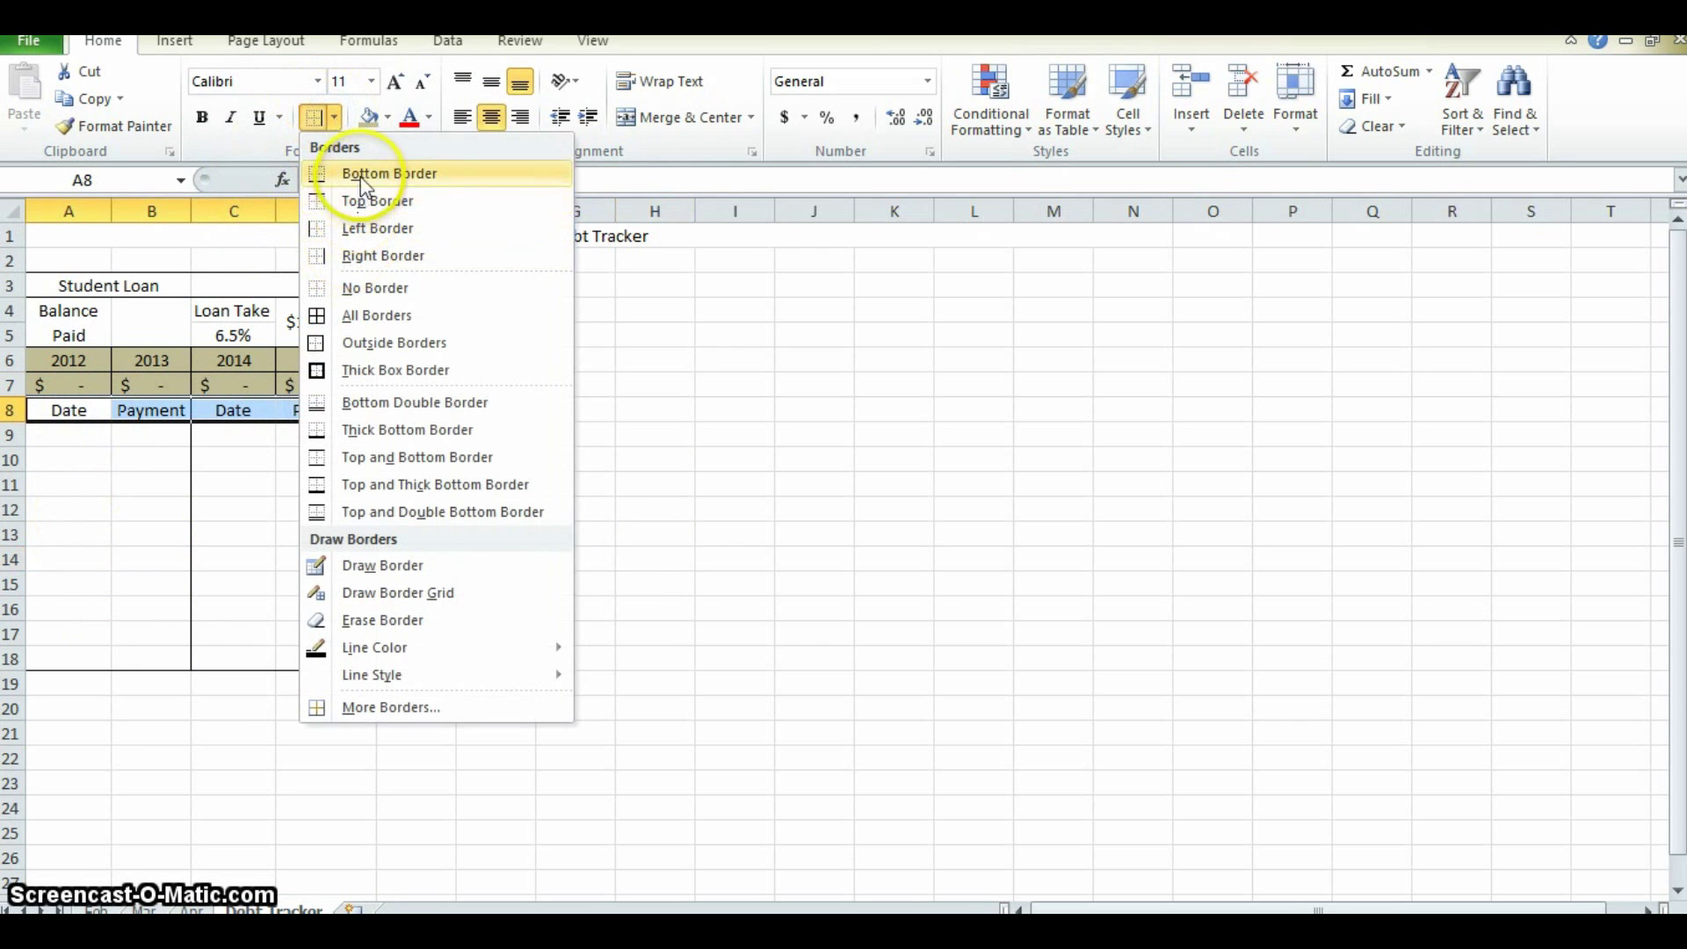
{"action": "left_click", "coordinate": [386, 173]}
{"action": "left_click", "coordinate": [655, 559]}
{"action": "left_click", "coordinate": [88, 436]}
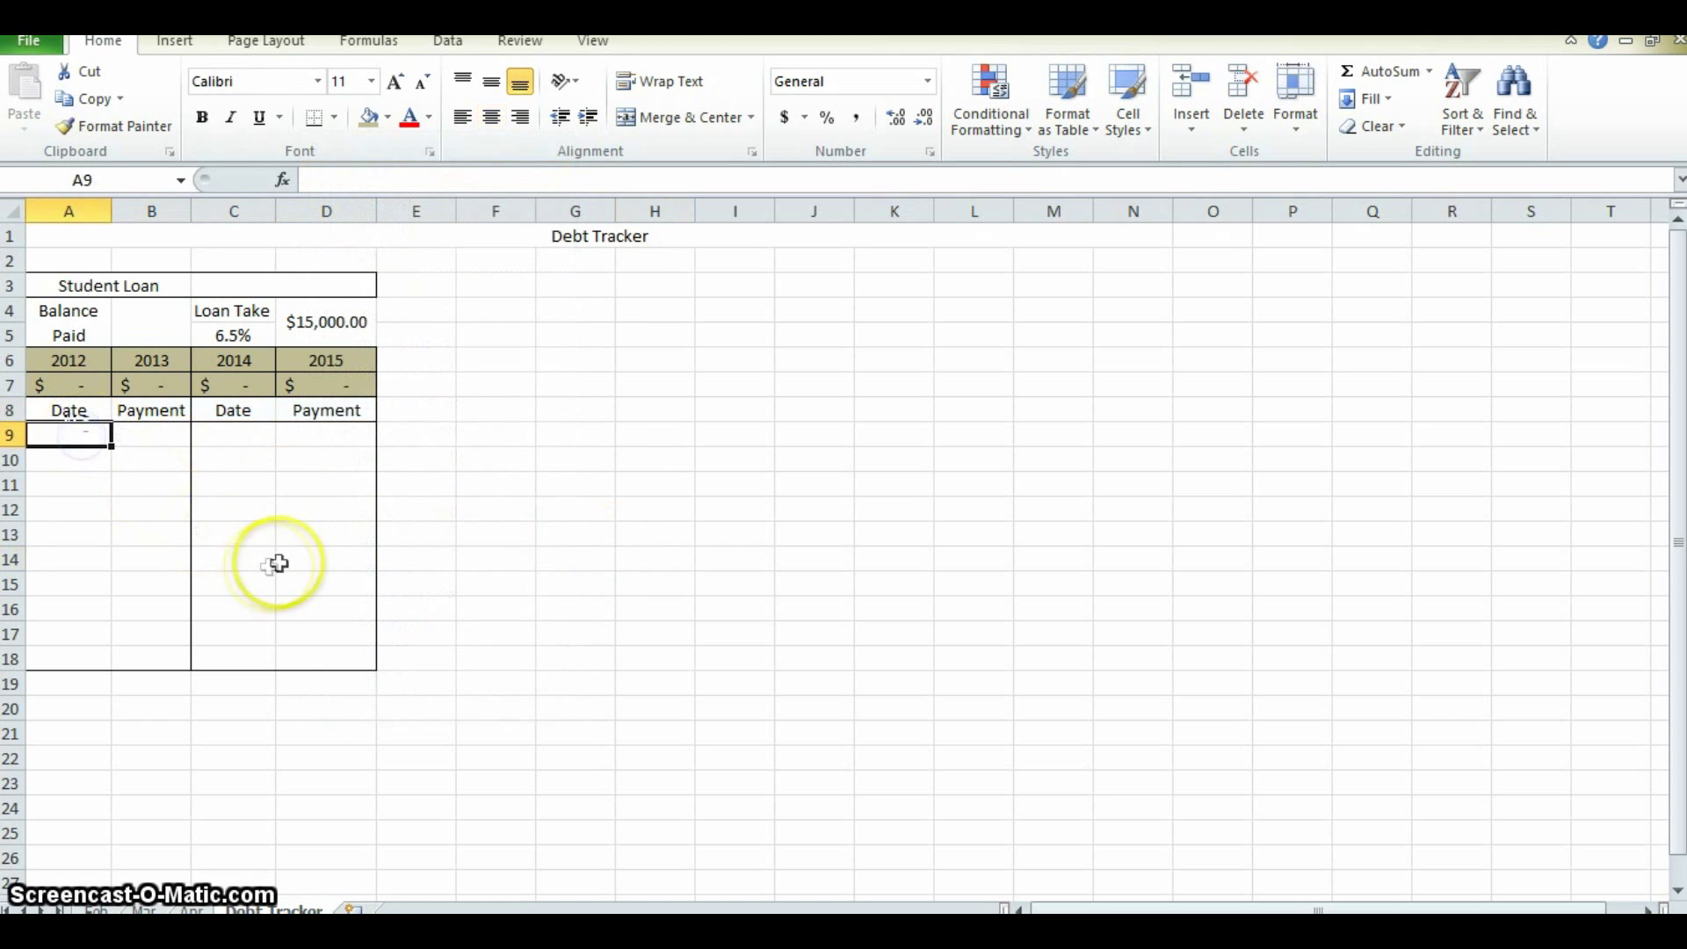
{"action": "left_click", "coordinate": [156, 437]}
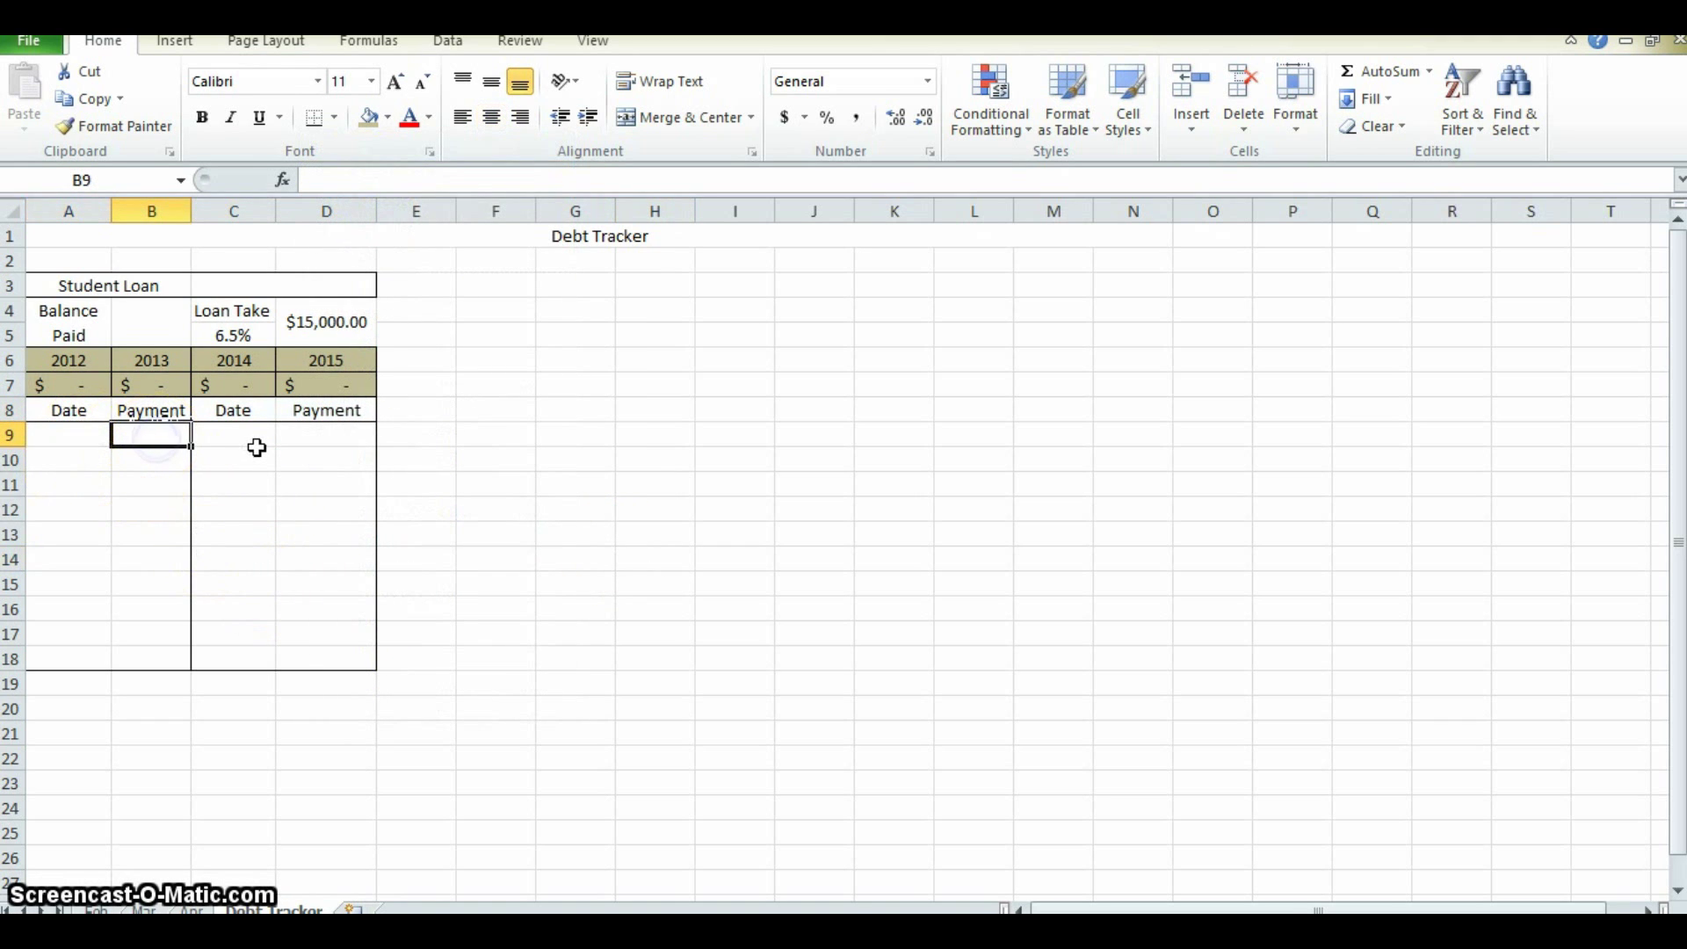
- Apply accounting currency format to Payment cells B9:B18 and D9:D18
{"action": "left_click_drag", "start_coordinate": [170, 433], "coordinate": [178, 657]}
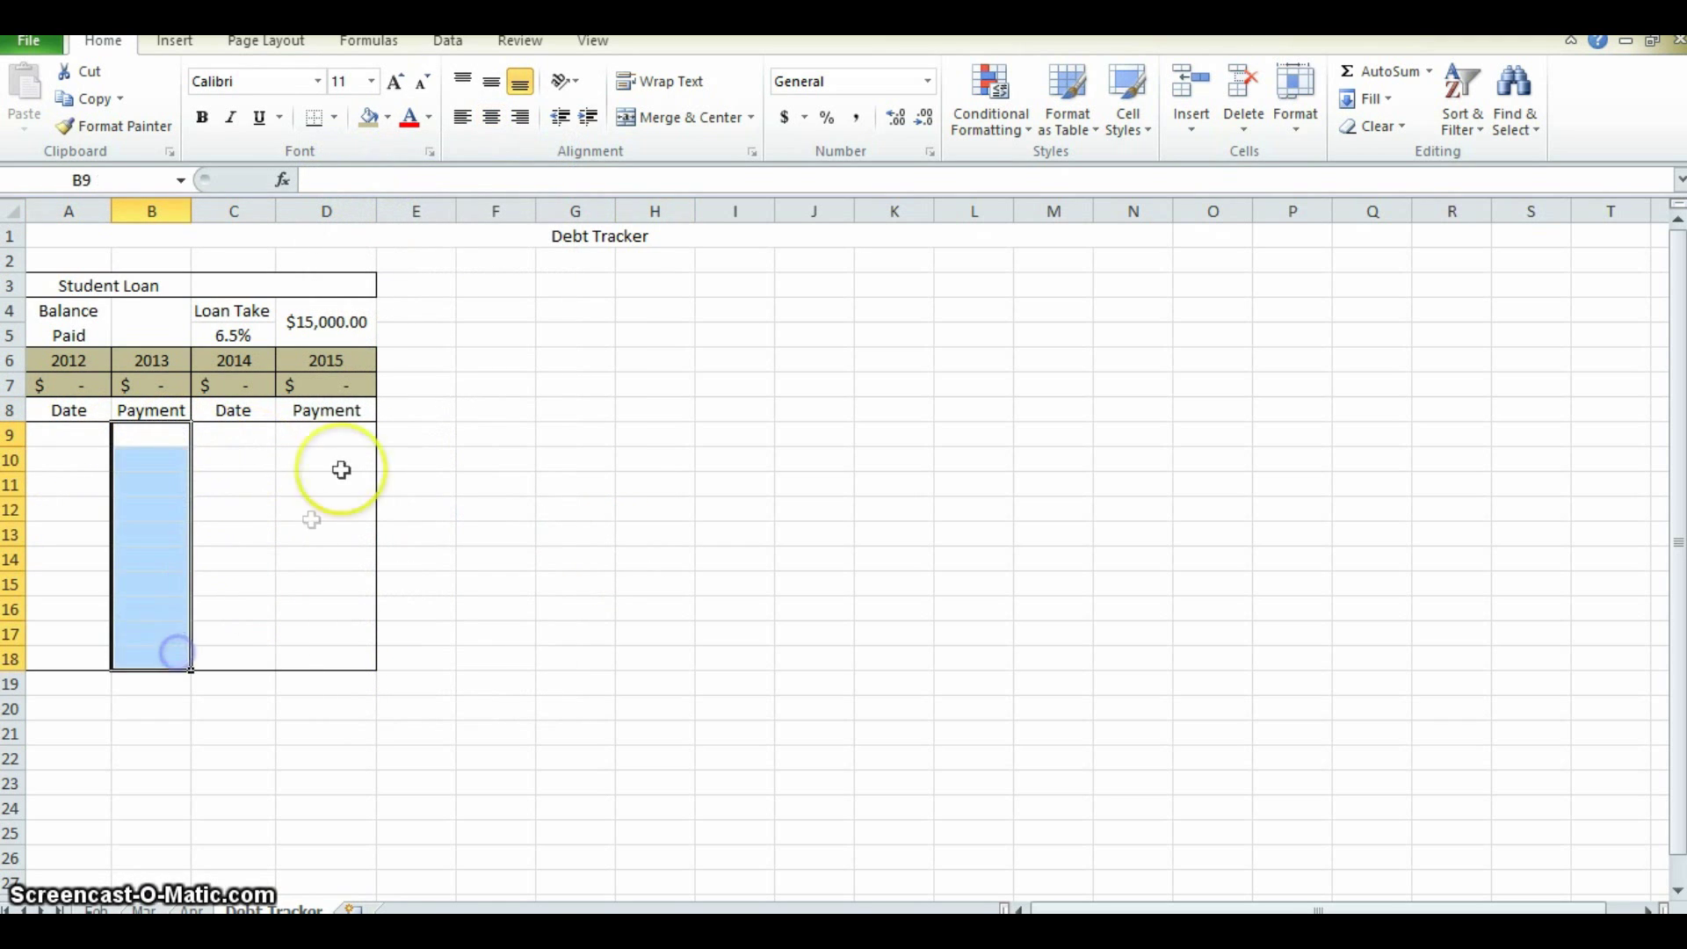
{"action": "left_click_drag", "start_coordinate": [340, 437], "coordinate": [333, 656]}
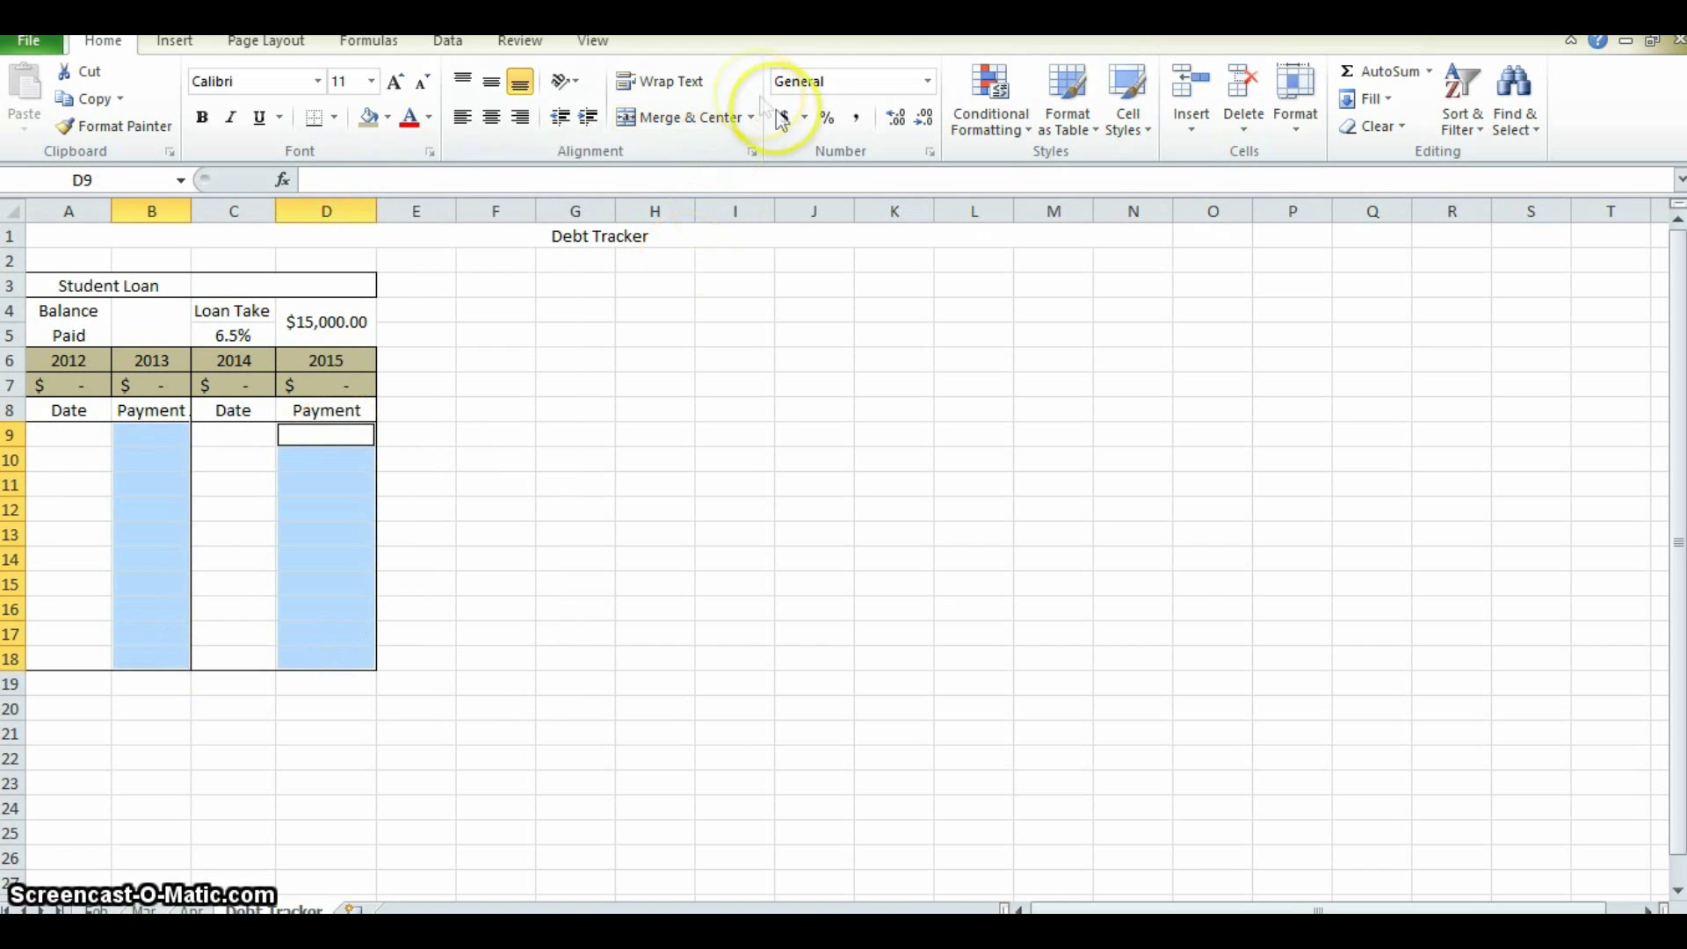
{"action": "left_click", "coordinate": [796, 485]}
{"action": "left_click_drag", "start_coordinate": [78, 436], "coordinate": [97, 657]}
{"action": "left_click", "coordinate": [331, 572]}
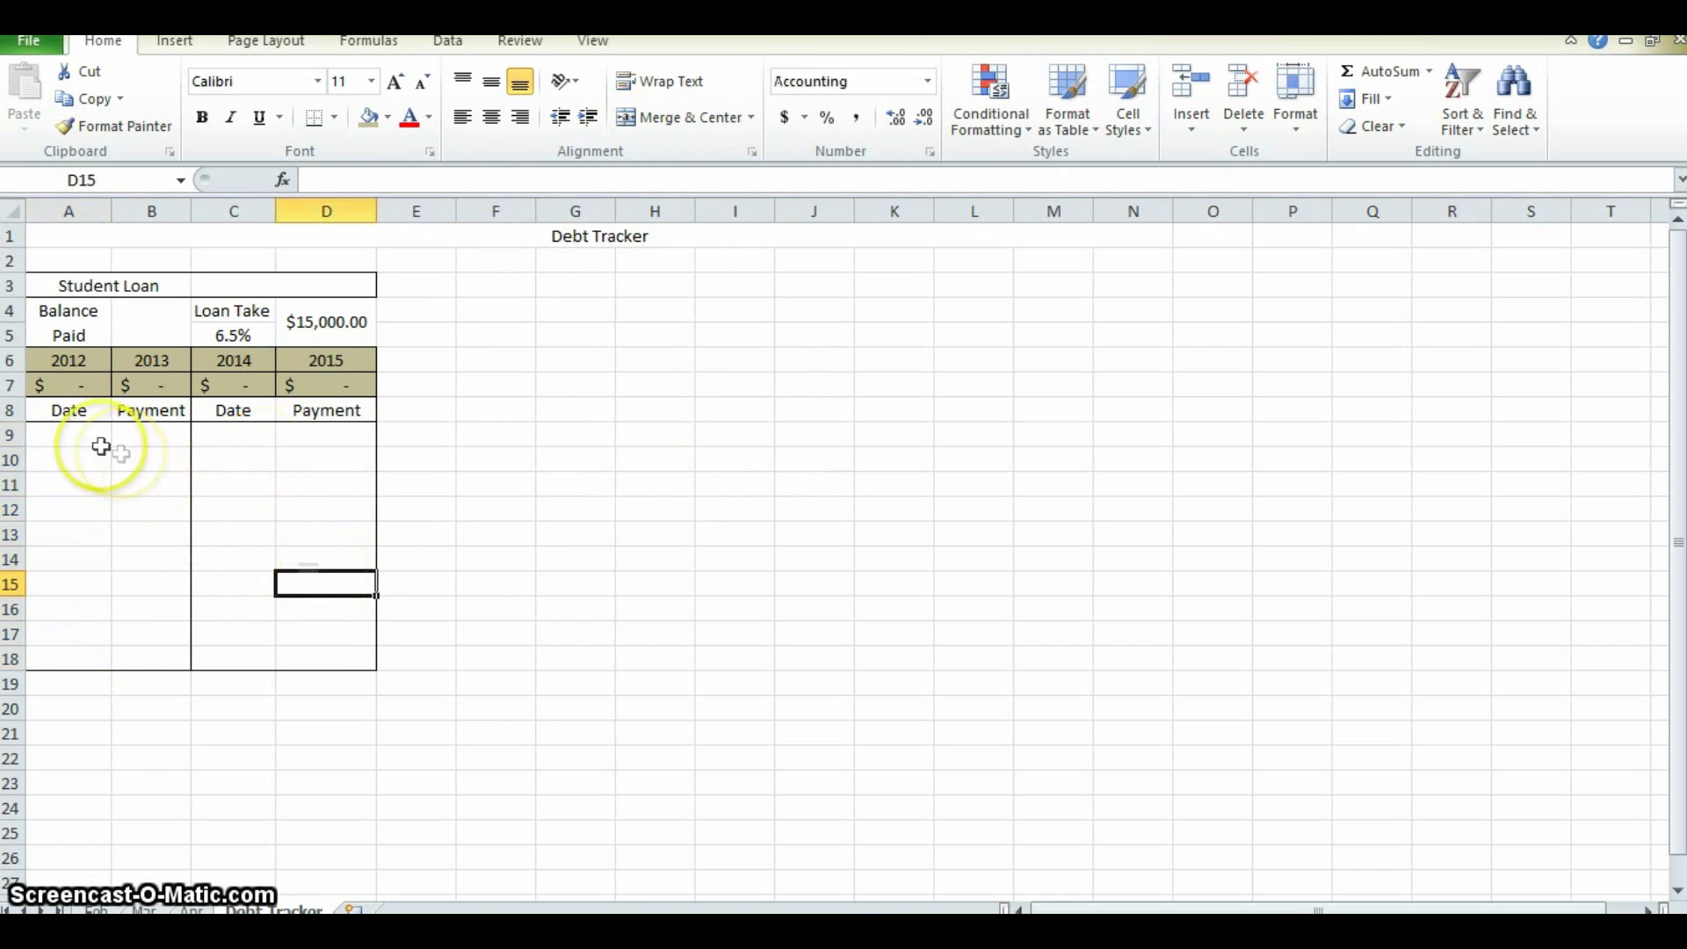
- Give Date cells A9:A18 and C9:C18 the Short Date format
{"action": "left_click_drag", "start_coordinate": [106, 445], "coordinate": [75, 661]}
{"action": "left_click_drag", "start_coordinate": [557, 488], "coordinate": [739, 633]}
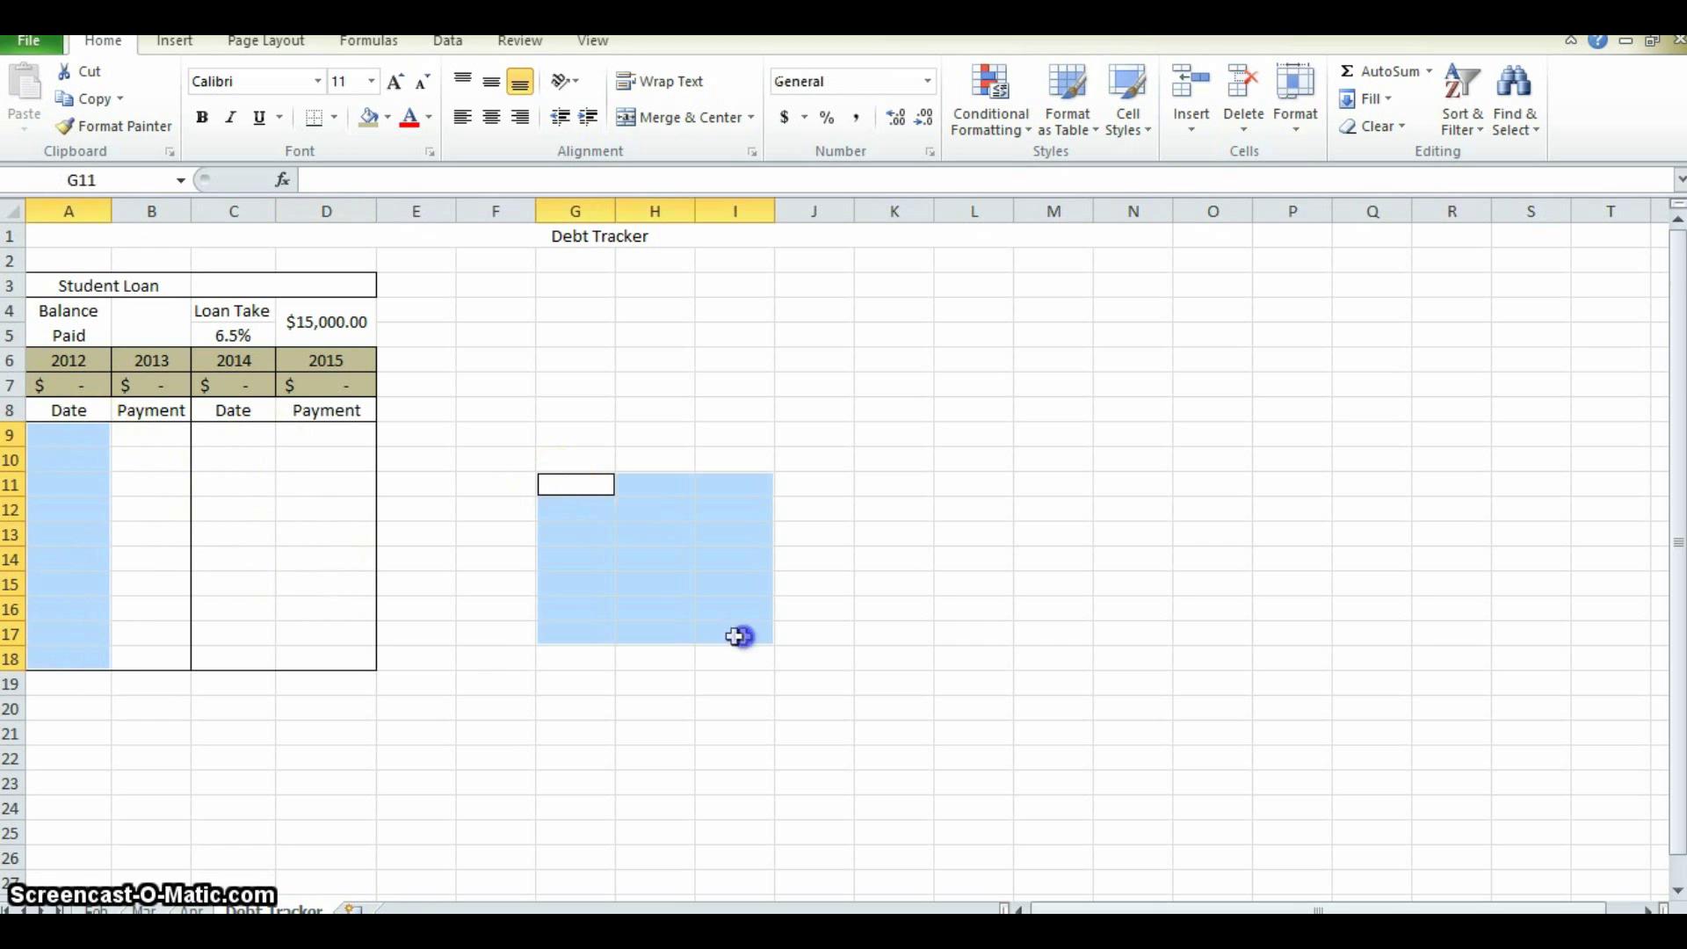
{"action": "left_click_drag", "start_coordinate": [418, 683], "coordinate": [299, 793]}
{"action": "left_click", "coordinate": [734, 857]}
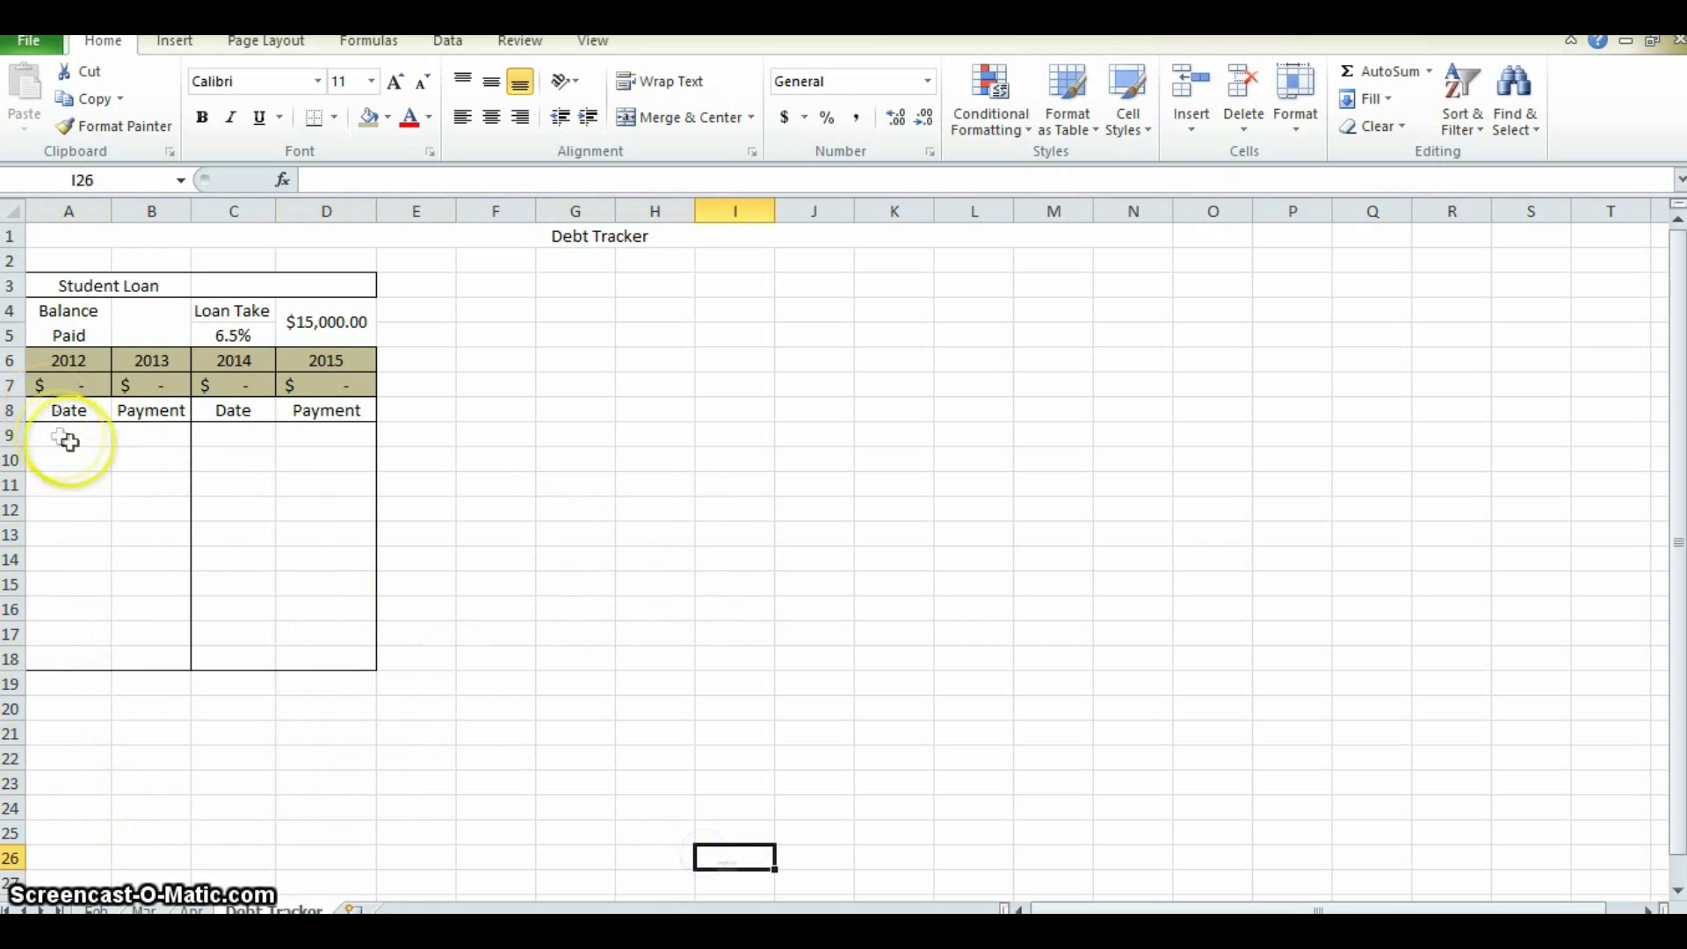
{"action": "left_click_drag", "start_coordinate": [81, 438], "coordinate": [66, 653]}
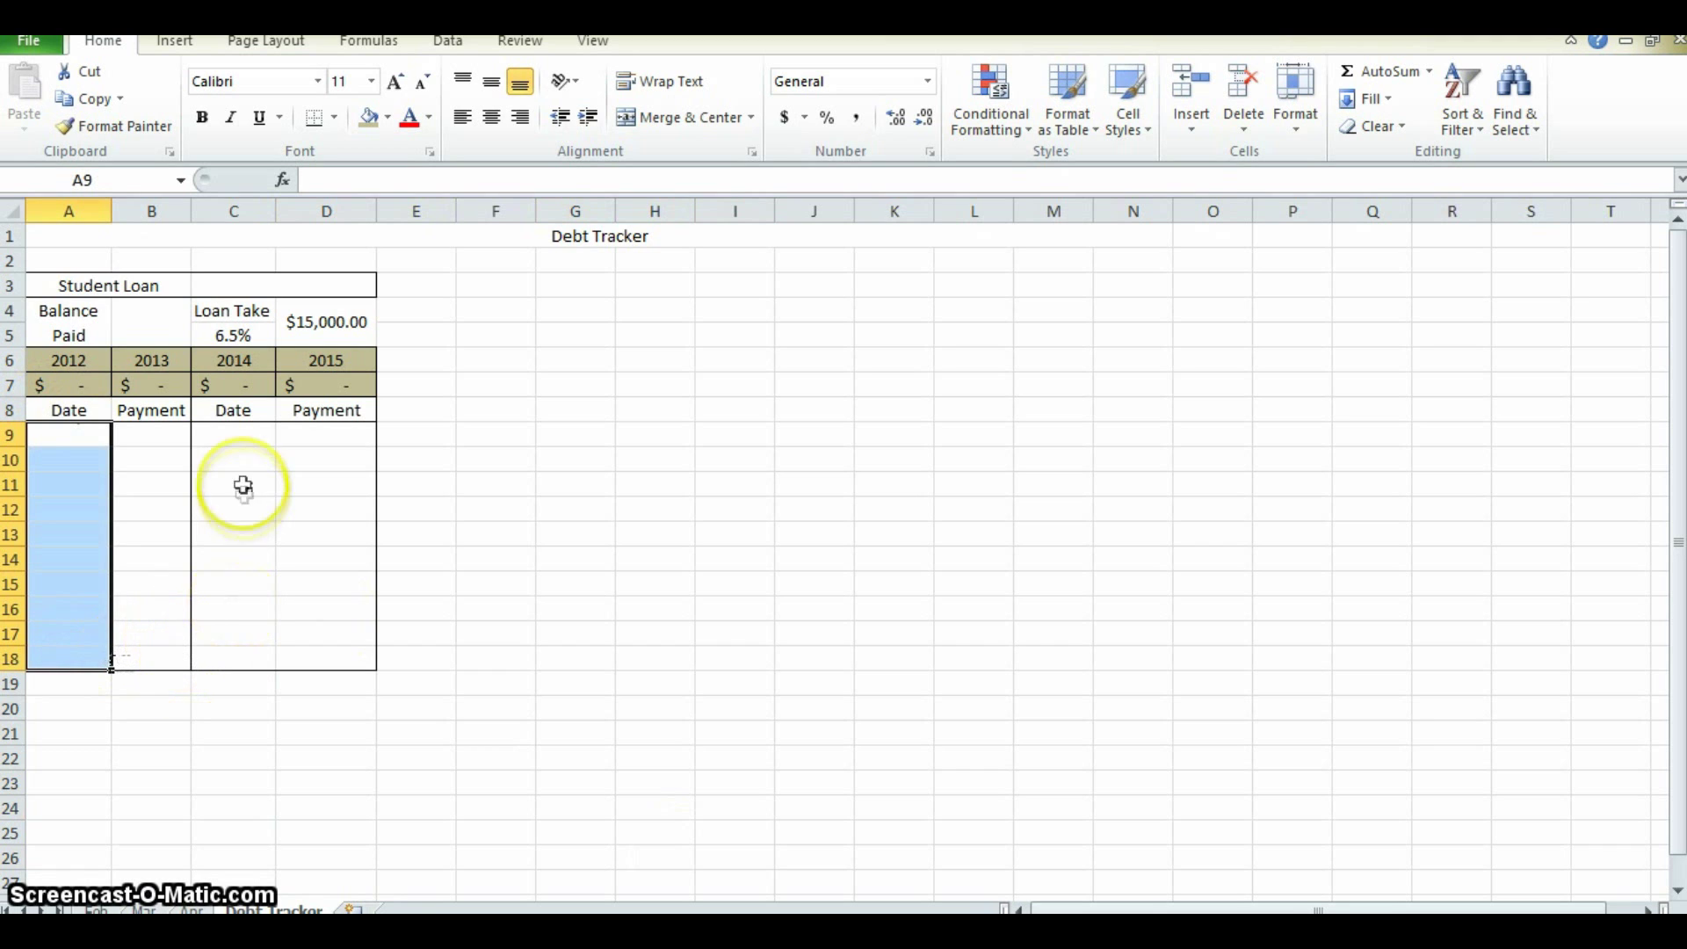
{"action": "left_click_drag", "start_coordinate": [253, 436], "coordinate": [242, 652]}
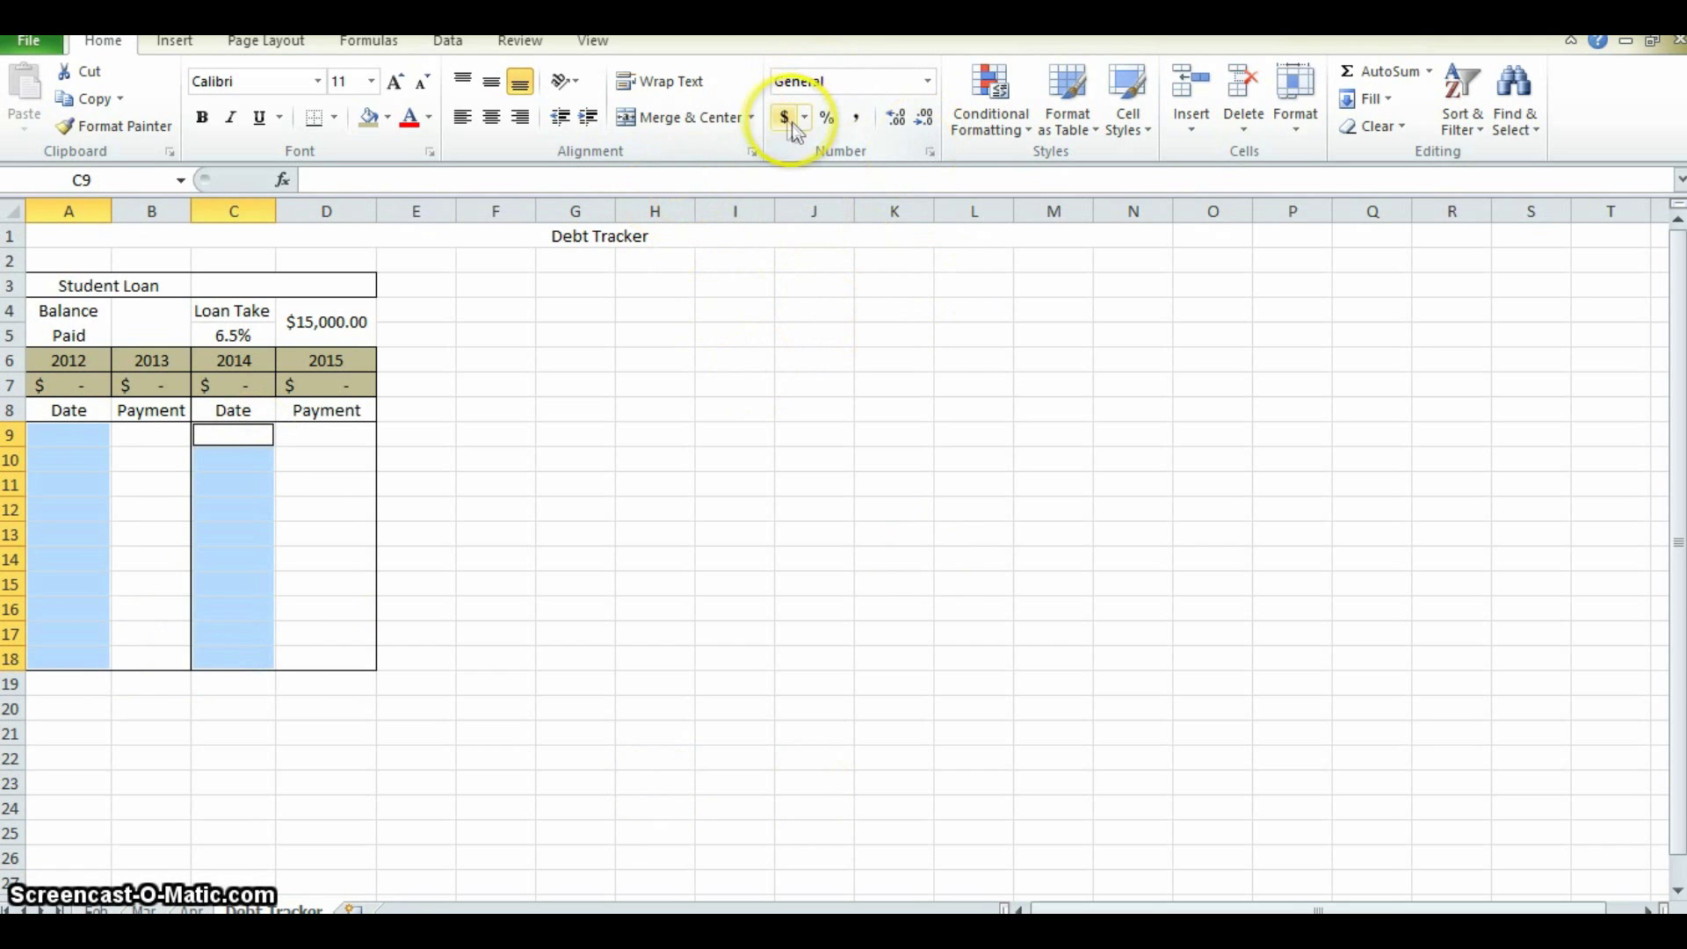
{"action": "left_click", "coordinate": [928, 81]}
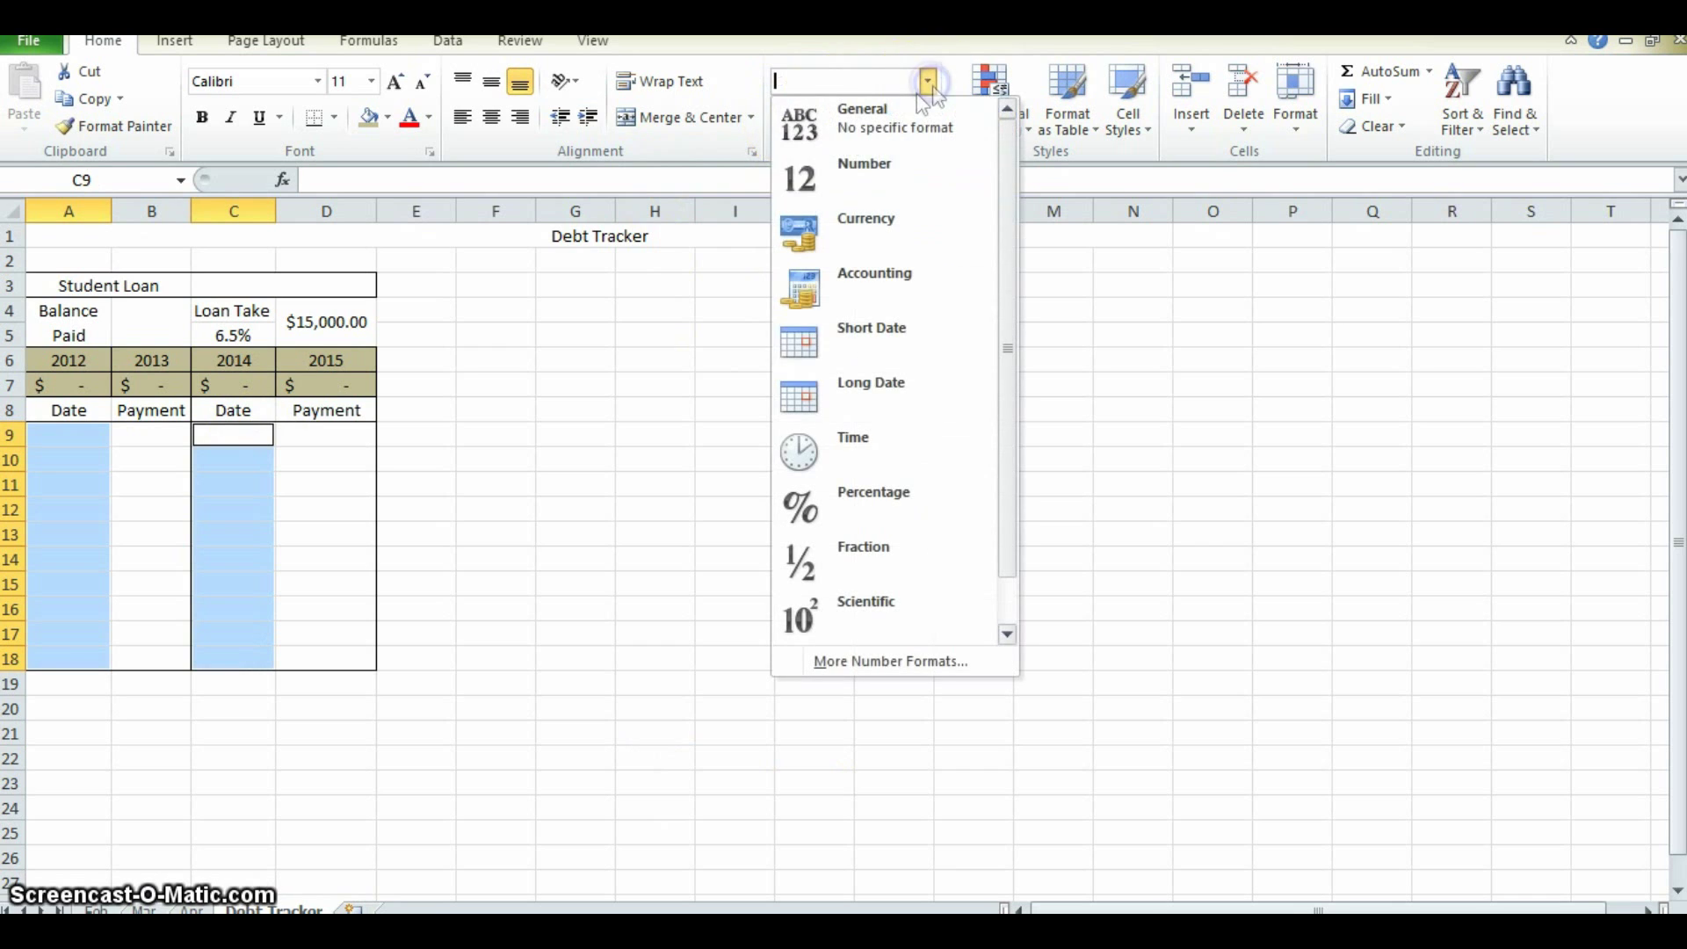
{"action": "left_click", "coordinate": [872, 343]}
{"action": "left_click", "coordinate": [575, 484]}
{"action": "left_click", "coordinate": [165, 437]}
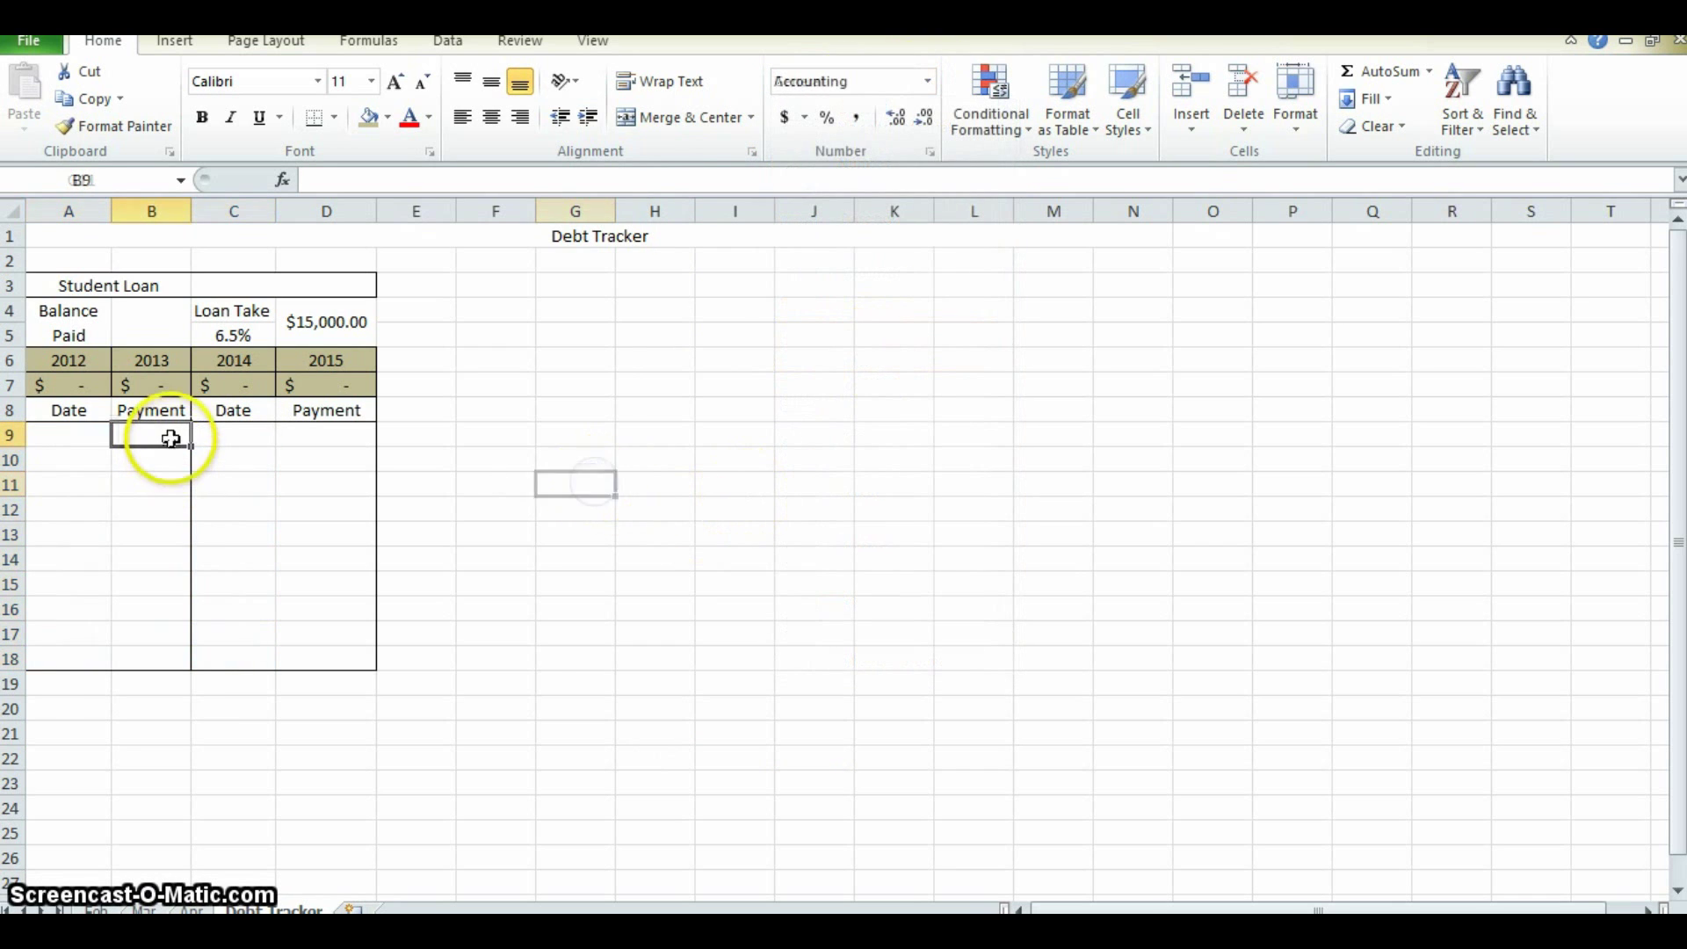
- Enter 0 in every cell of B9:B18 and D9:D18 so each shows an accounting dash
{"action": "type", "text": "0"}
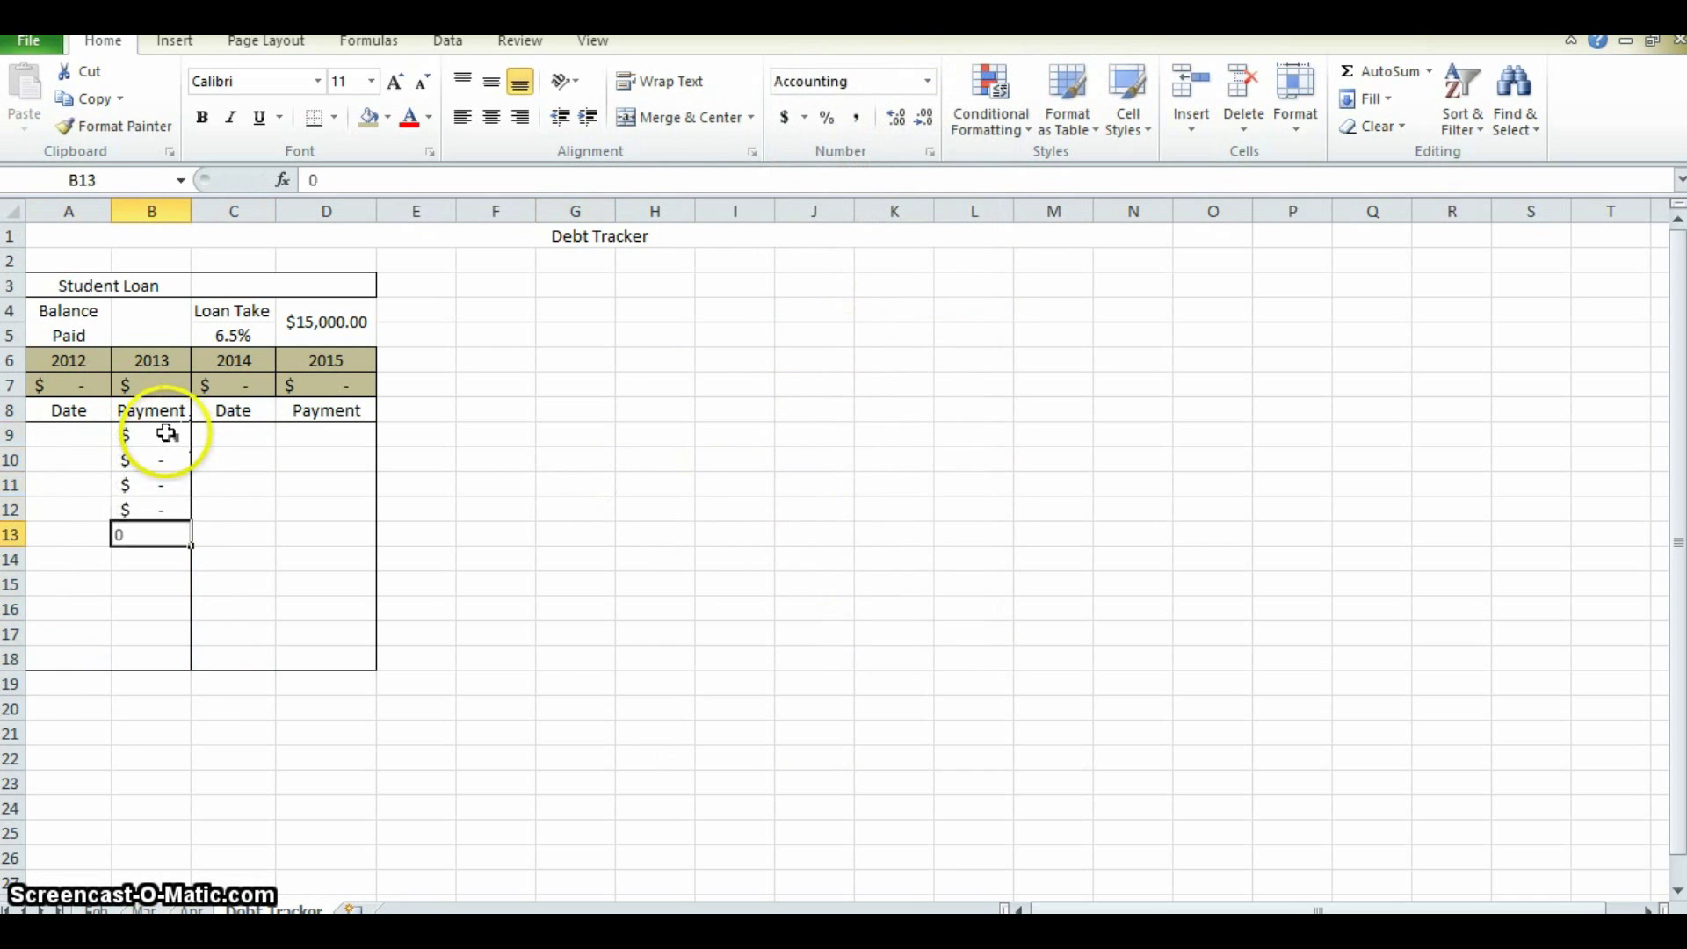
{"action": "type", "text": " 0 0 0 0 0 0 0 0 0"}
{"action": "key", "text": "Tab"}
{"action": "key", "text": "Tab"}
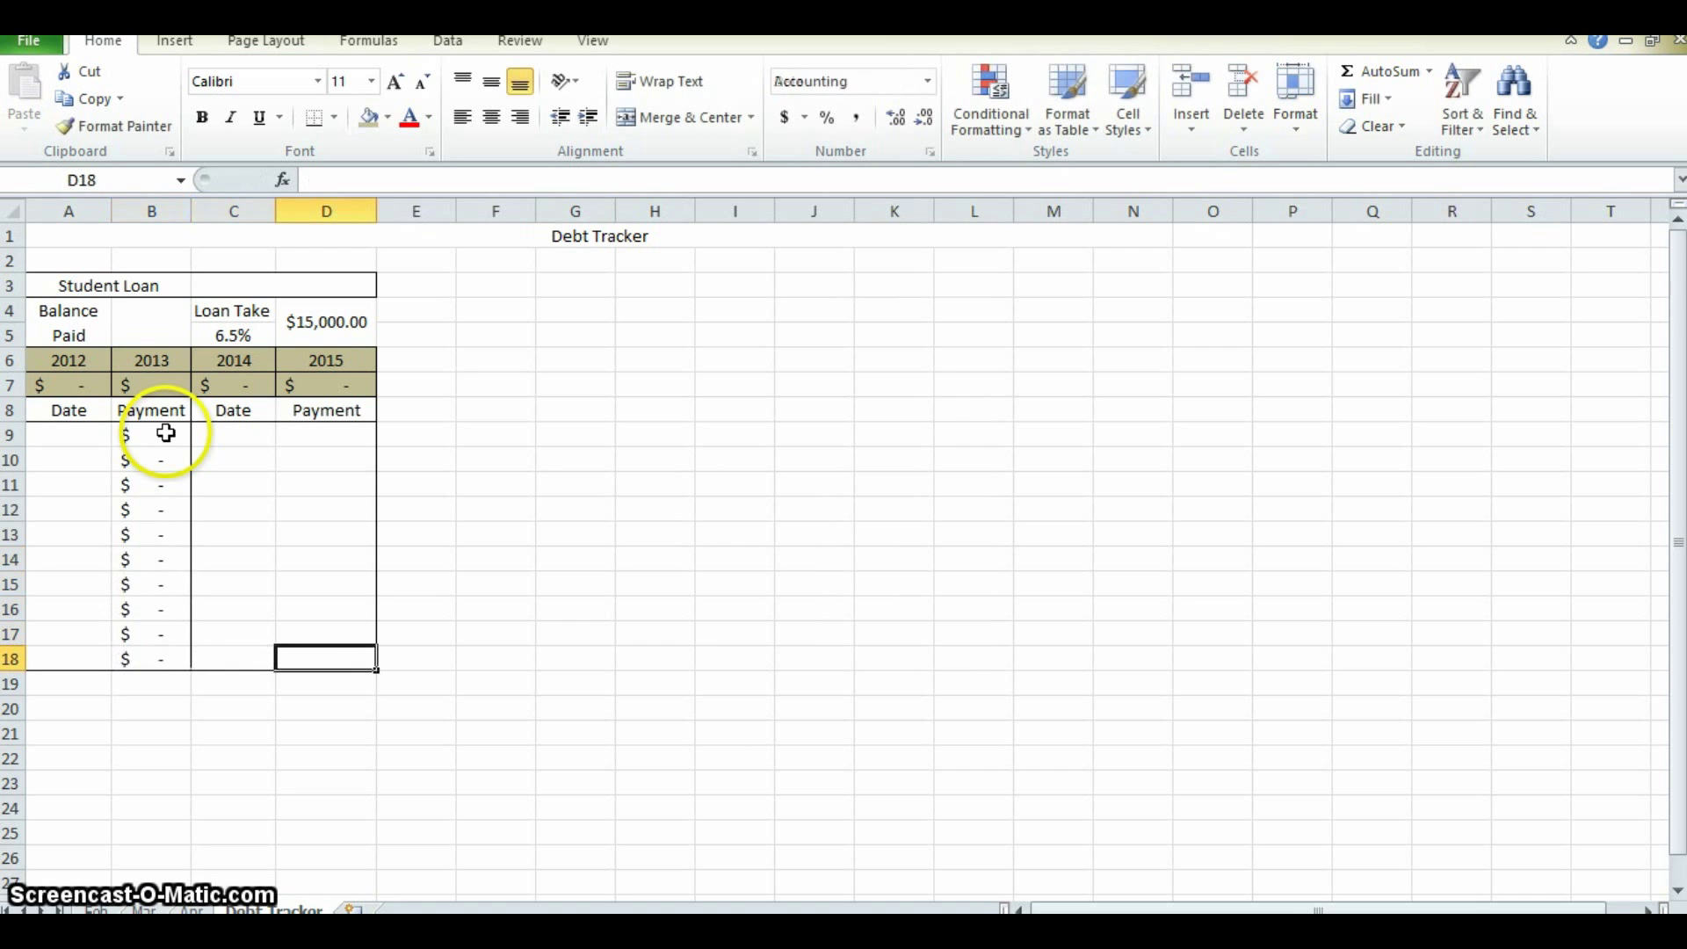
{"action": "type", "text": "0"}
{"action": "key", "text": "Up"}
{"action": "type", "text": "0"}
{"action": "key", "text": "Up"}
{"action": "type", "text": "0"}
{"action": "key", "text": "Up"}
{"action": "type", "text": "0"}
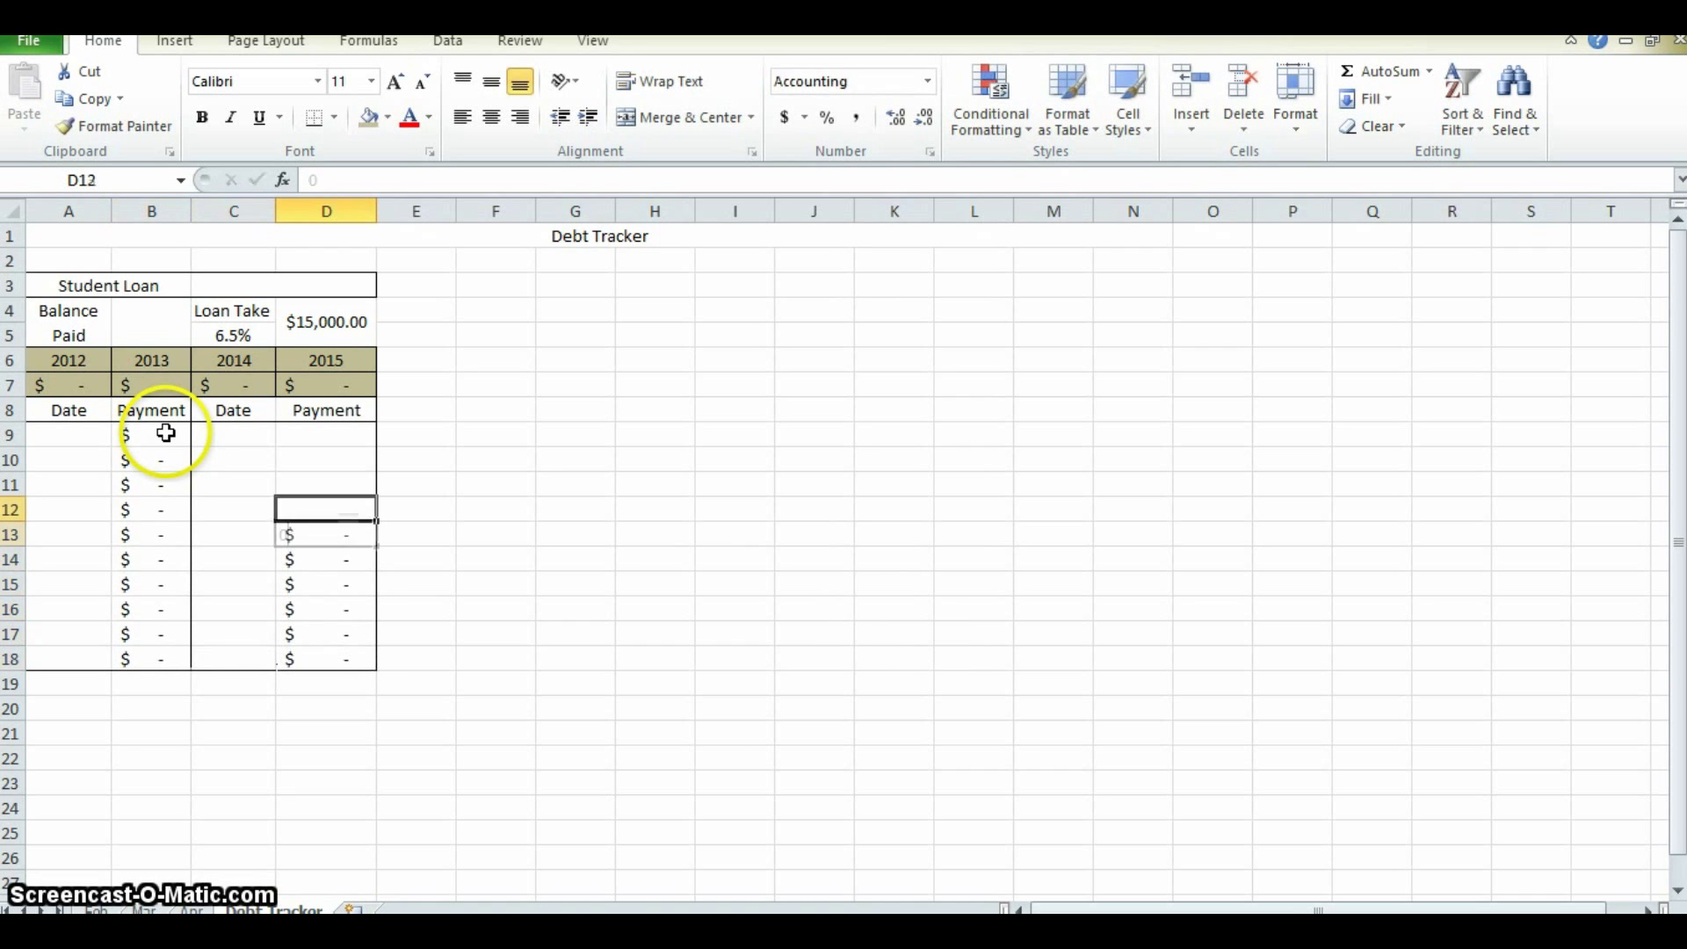
{"action": "key", "text": "Up"}
{"action": "type", "text": "0"}
{"action": "key", "text": "Up"}
{"action": "type", "text": "0"}
{"action": "key", "text": "Up"}
{"action": "type", "text": "0"}
{"action": "key", "text": "Up"}
{"action": "key", "text": "Left"}
{"action": "key", "text": "Left"}
{"action": "key", "text": "Left"}
{"action": "key", "text": "Down"}
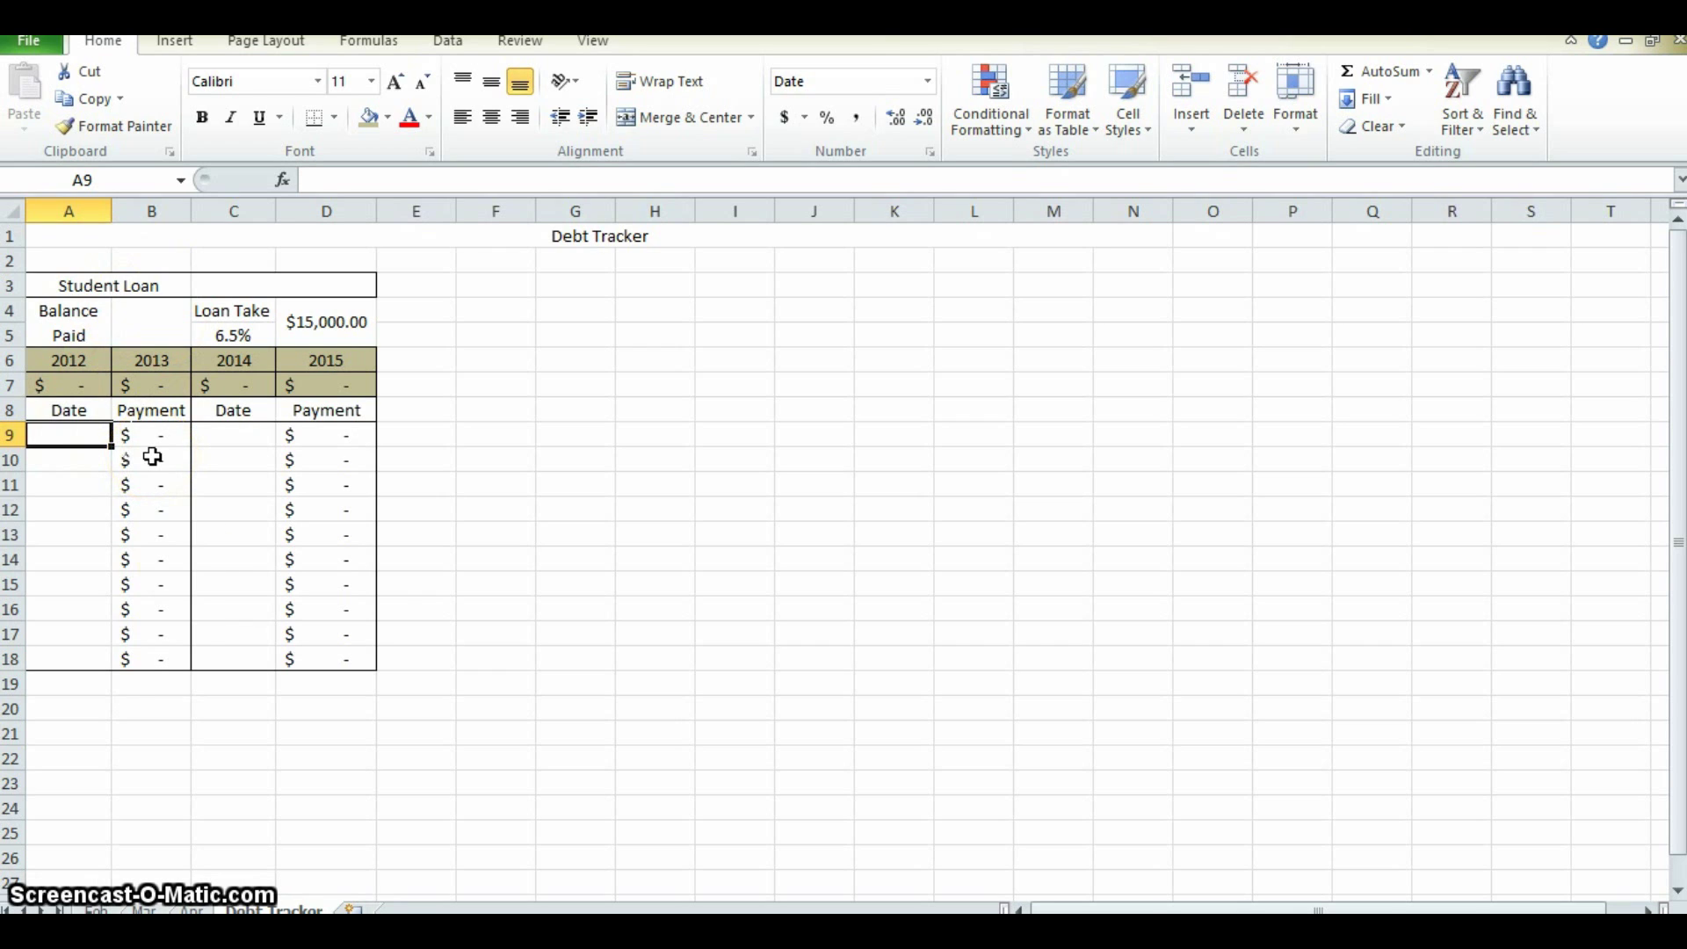
{"action": "left_click", "coordinate": [97, 910]}
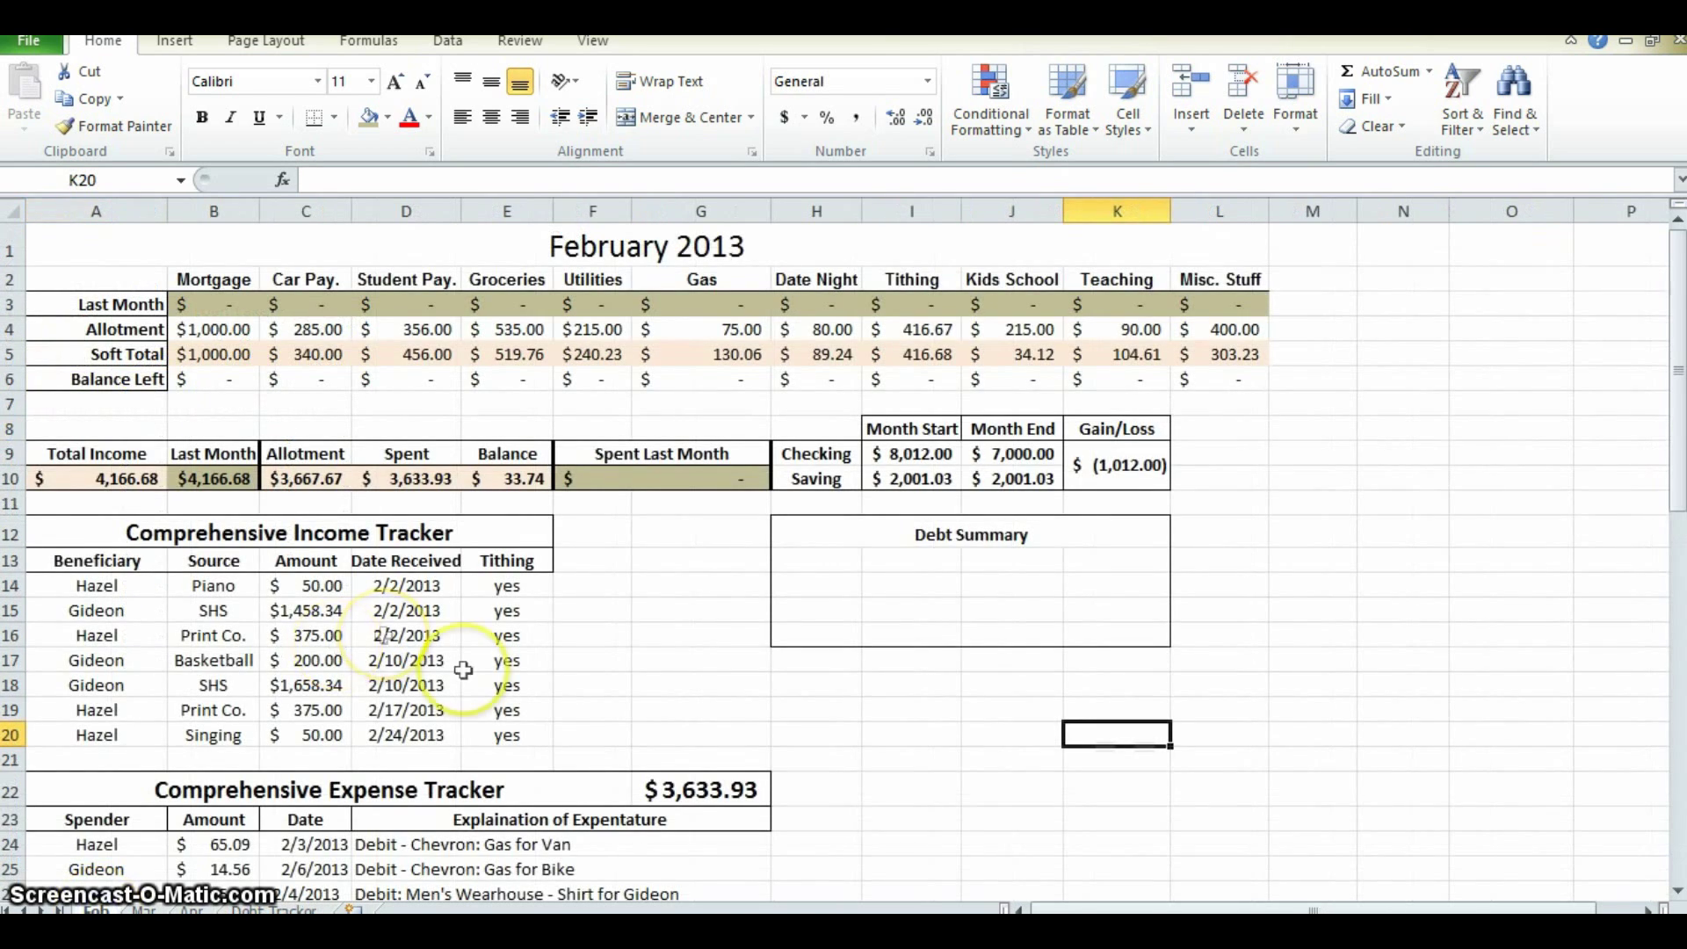
- Look up the first February loan payment and log 2/7/2013 with $356.00 in A9:B9
{"action": "scroll", "coordinate": [578, 622], "scroll_direction": "down", "scroll_amount": 6}
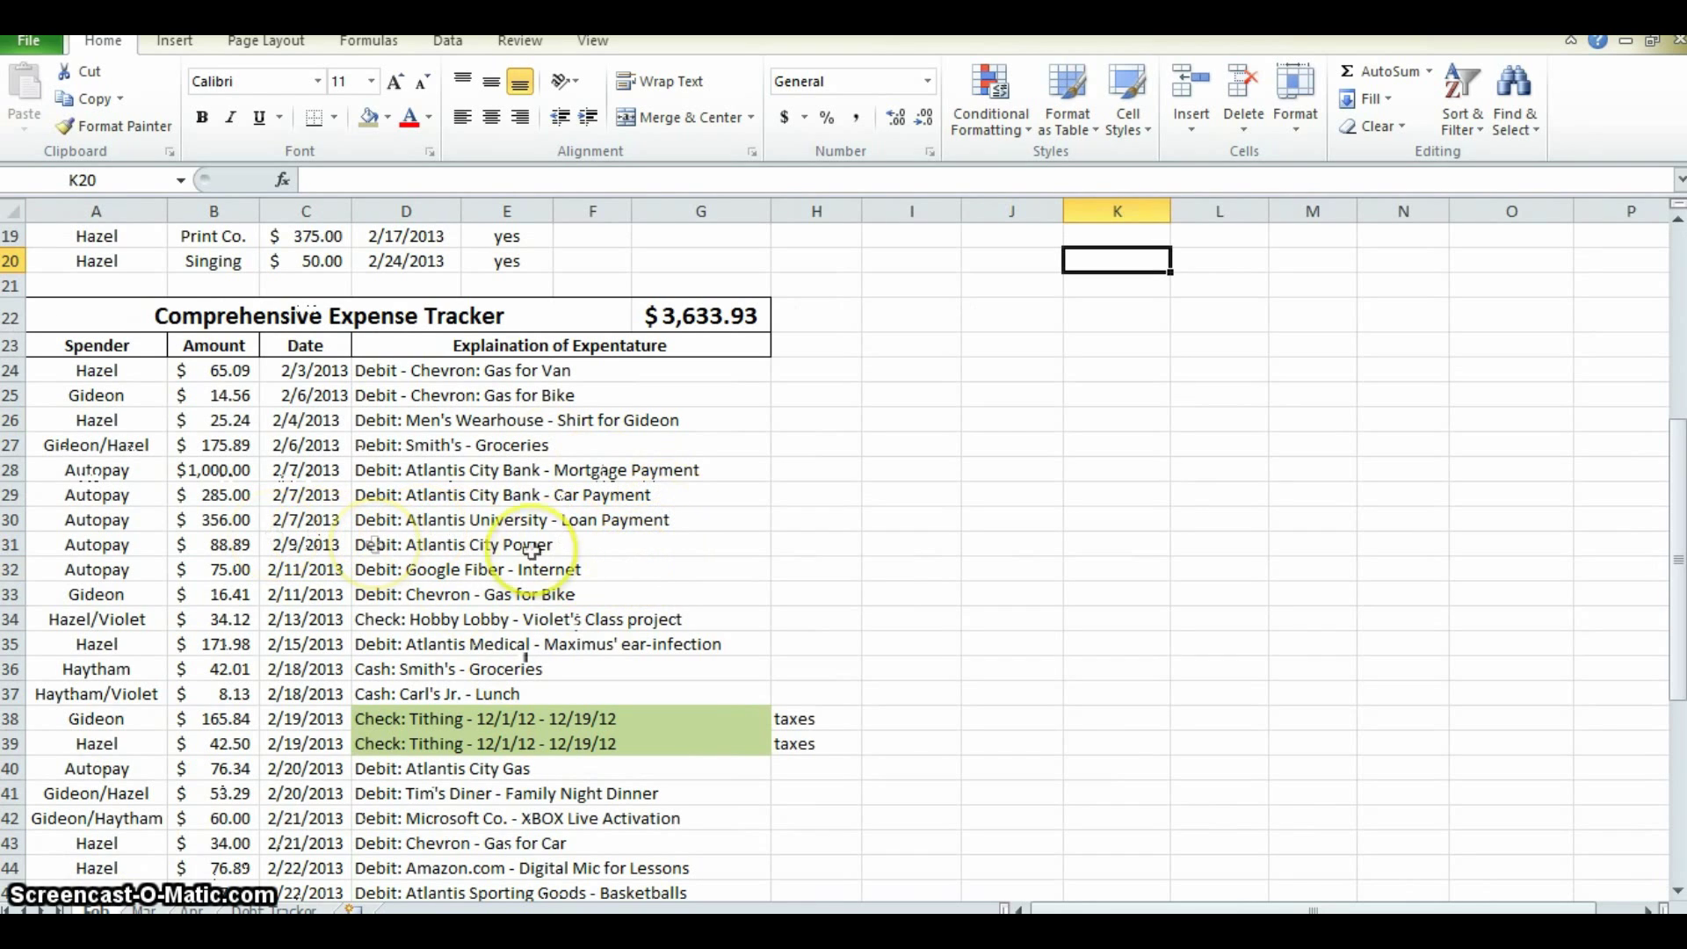
{"action": "left_click", "coordinate": [226, 524]}
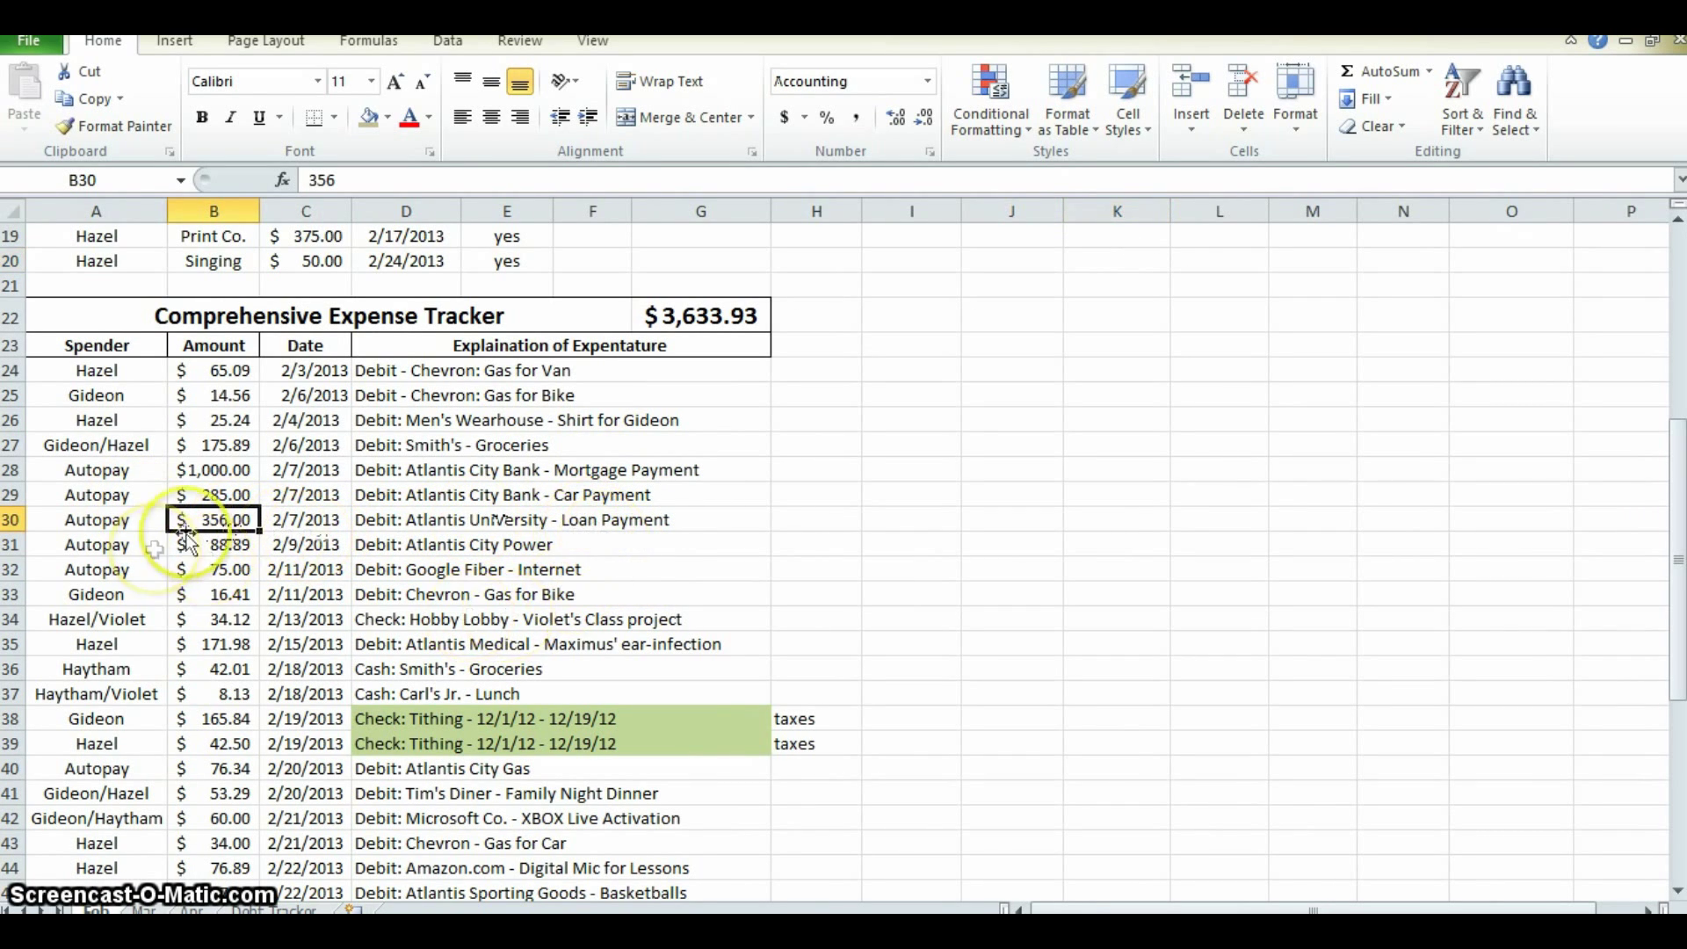
{"action": "left_click", "coordinate": [325, 521]}
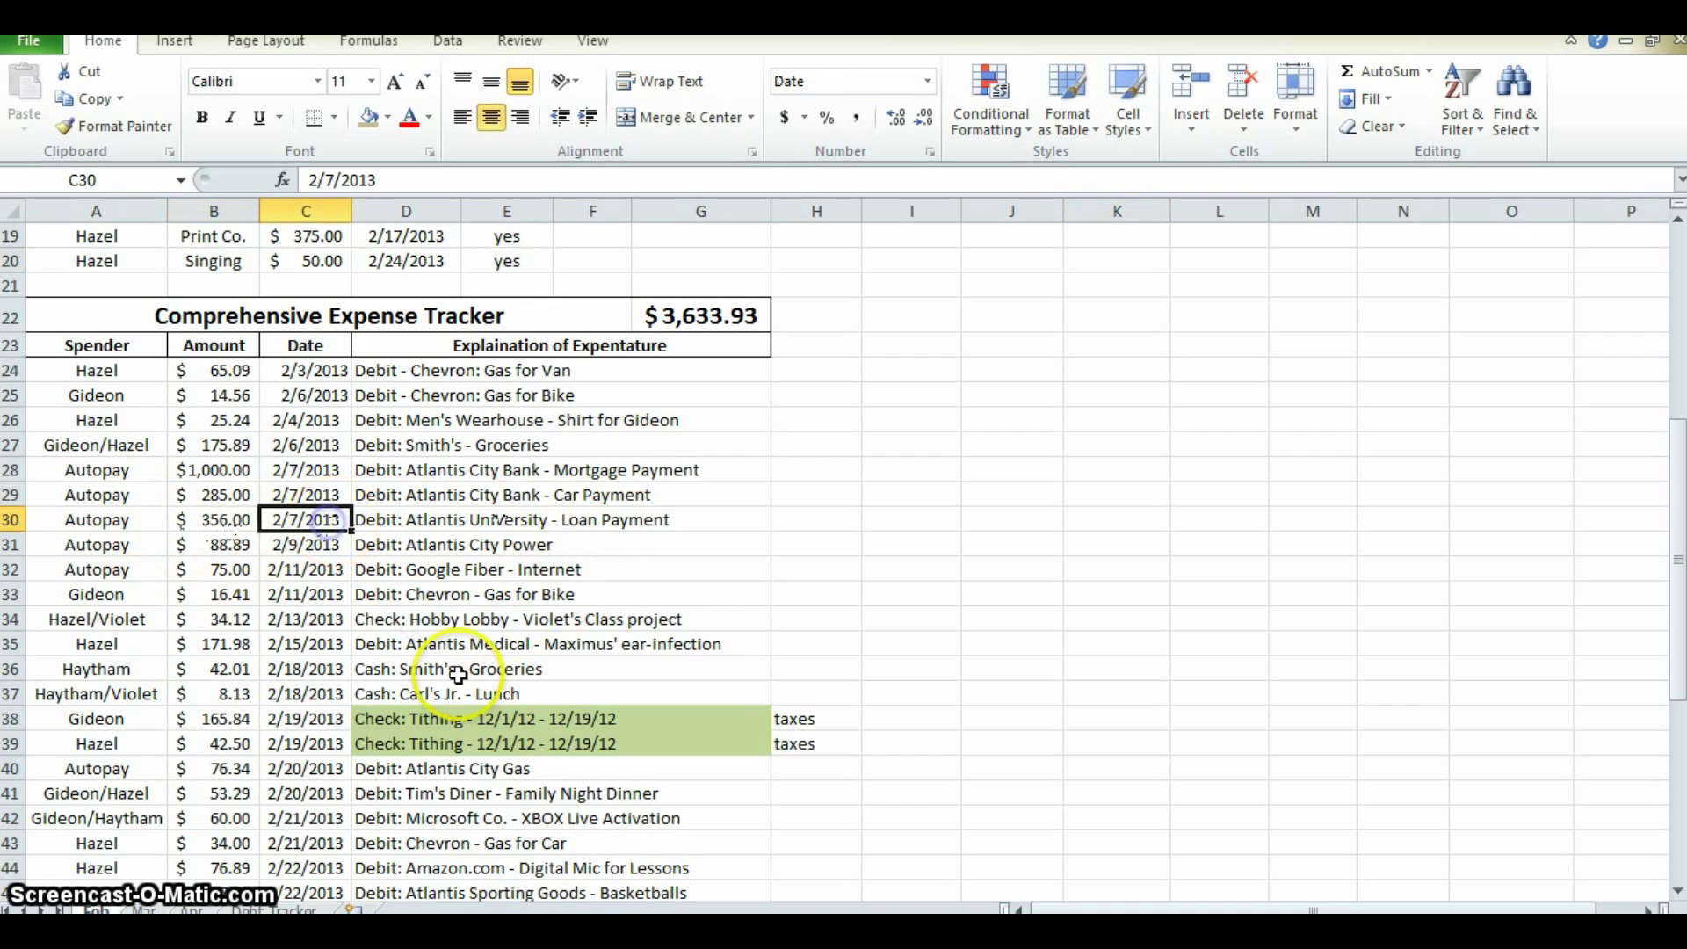
{"action": "left_click", "coordinate": [294, 910]}
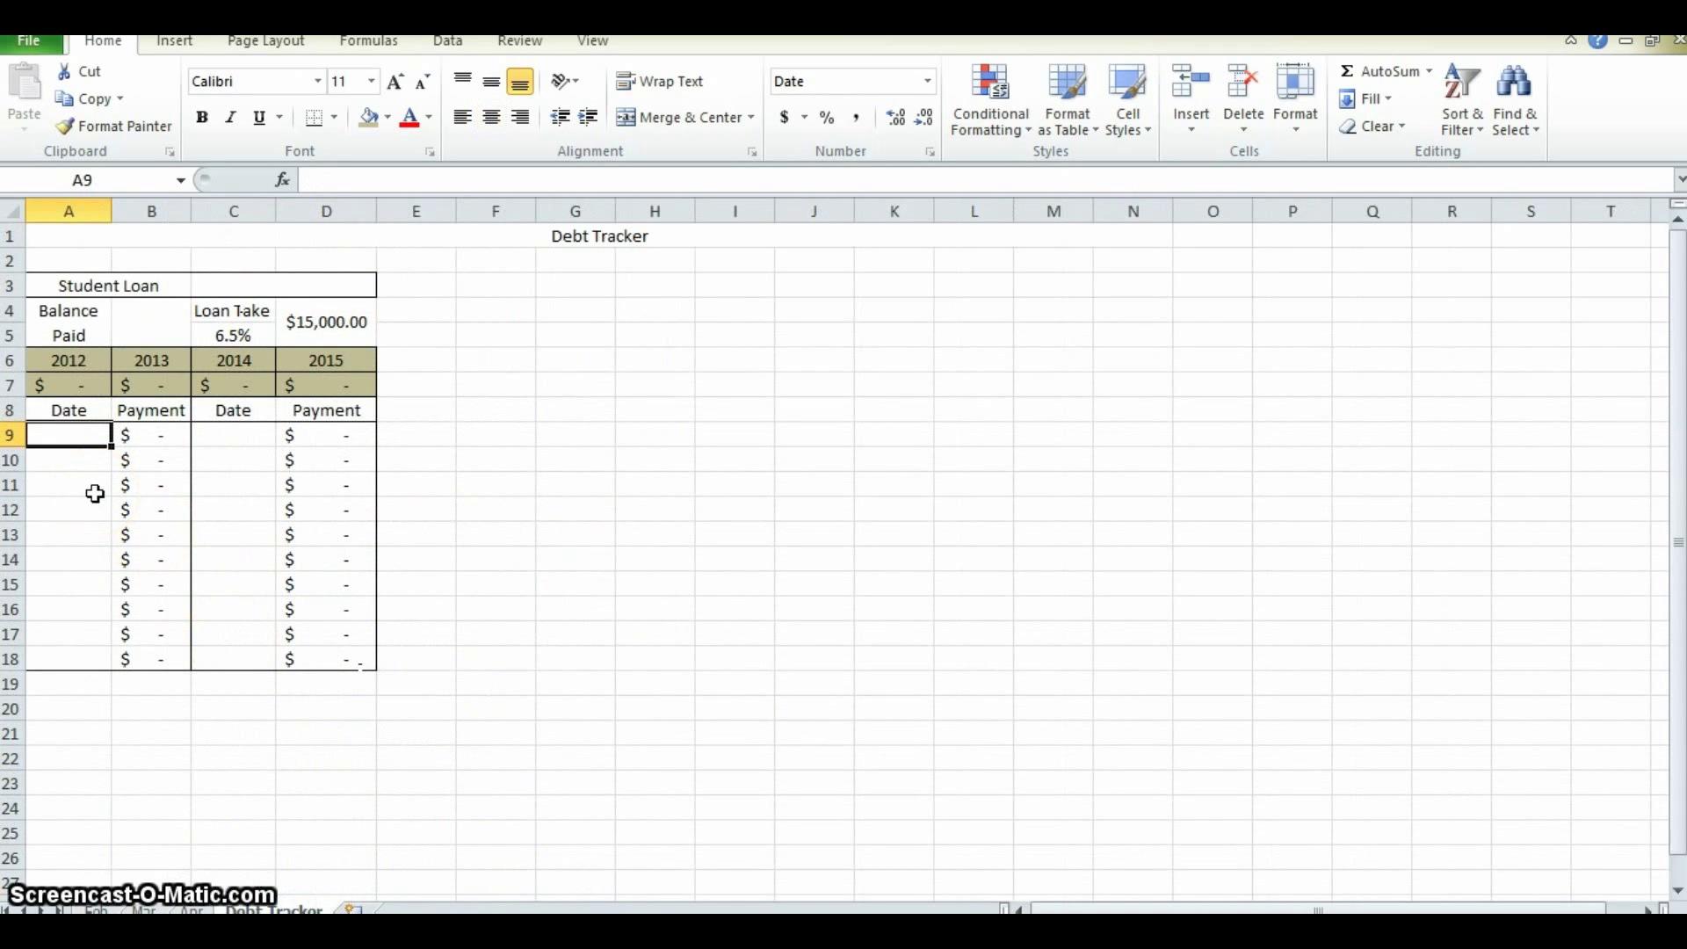
{"action": "type", "text": "2/7/"}
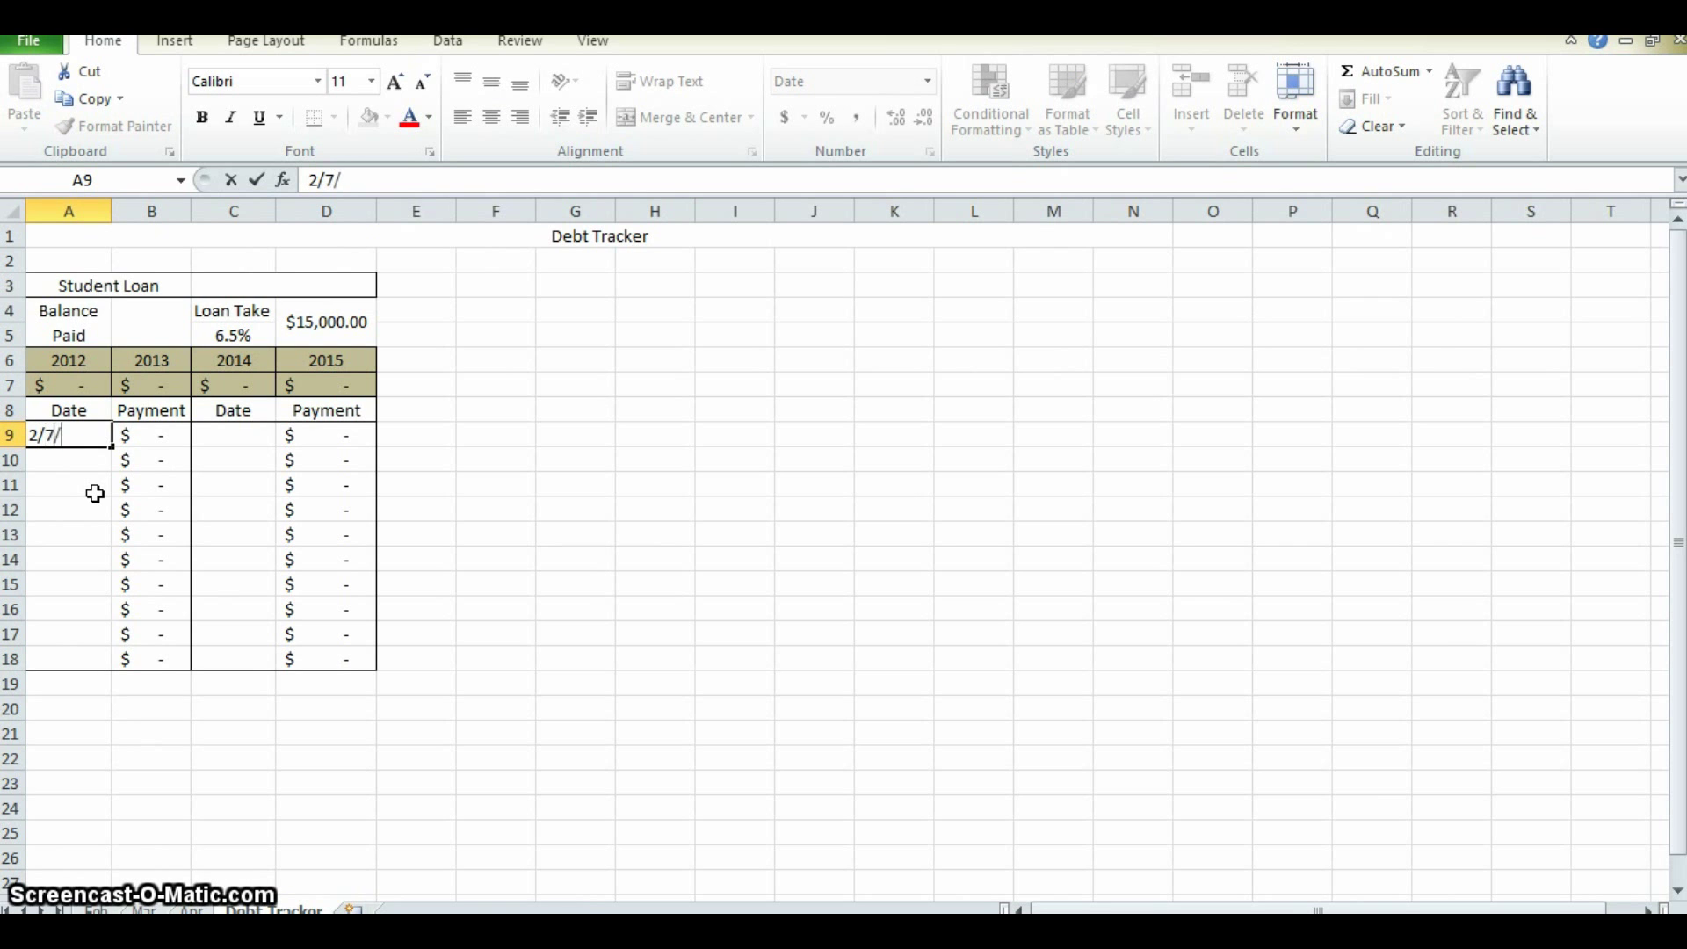
{"action": "type", "text": "2013"}
{"action": "key", "text": "Tab"}
{"action": "type", "text": "3"}
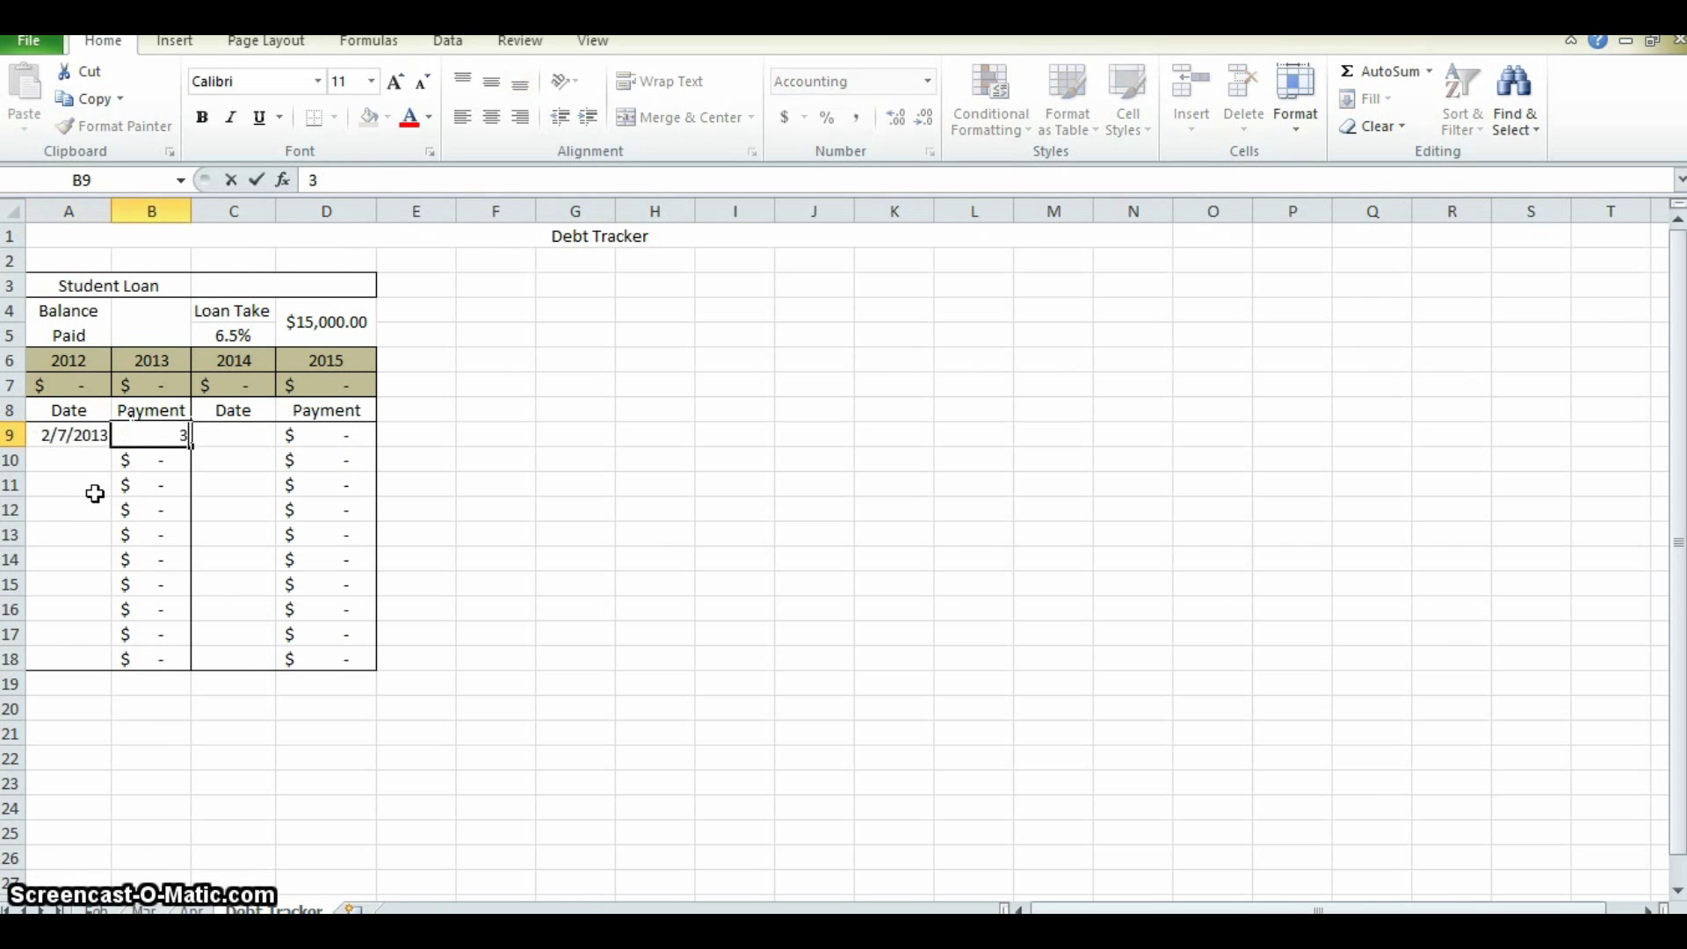
{"action": "type", "text": "56"}
{"action": "key", "text": "Return"}
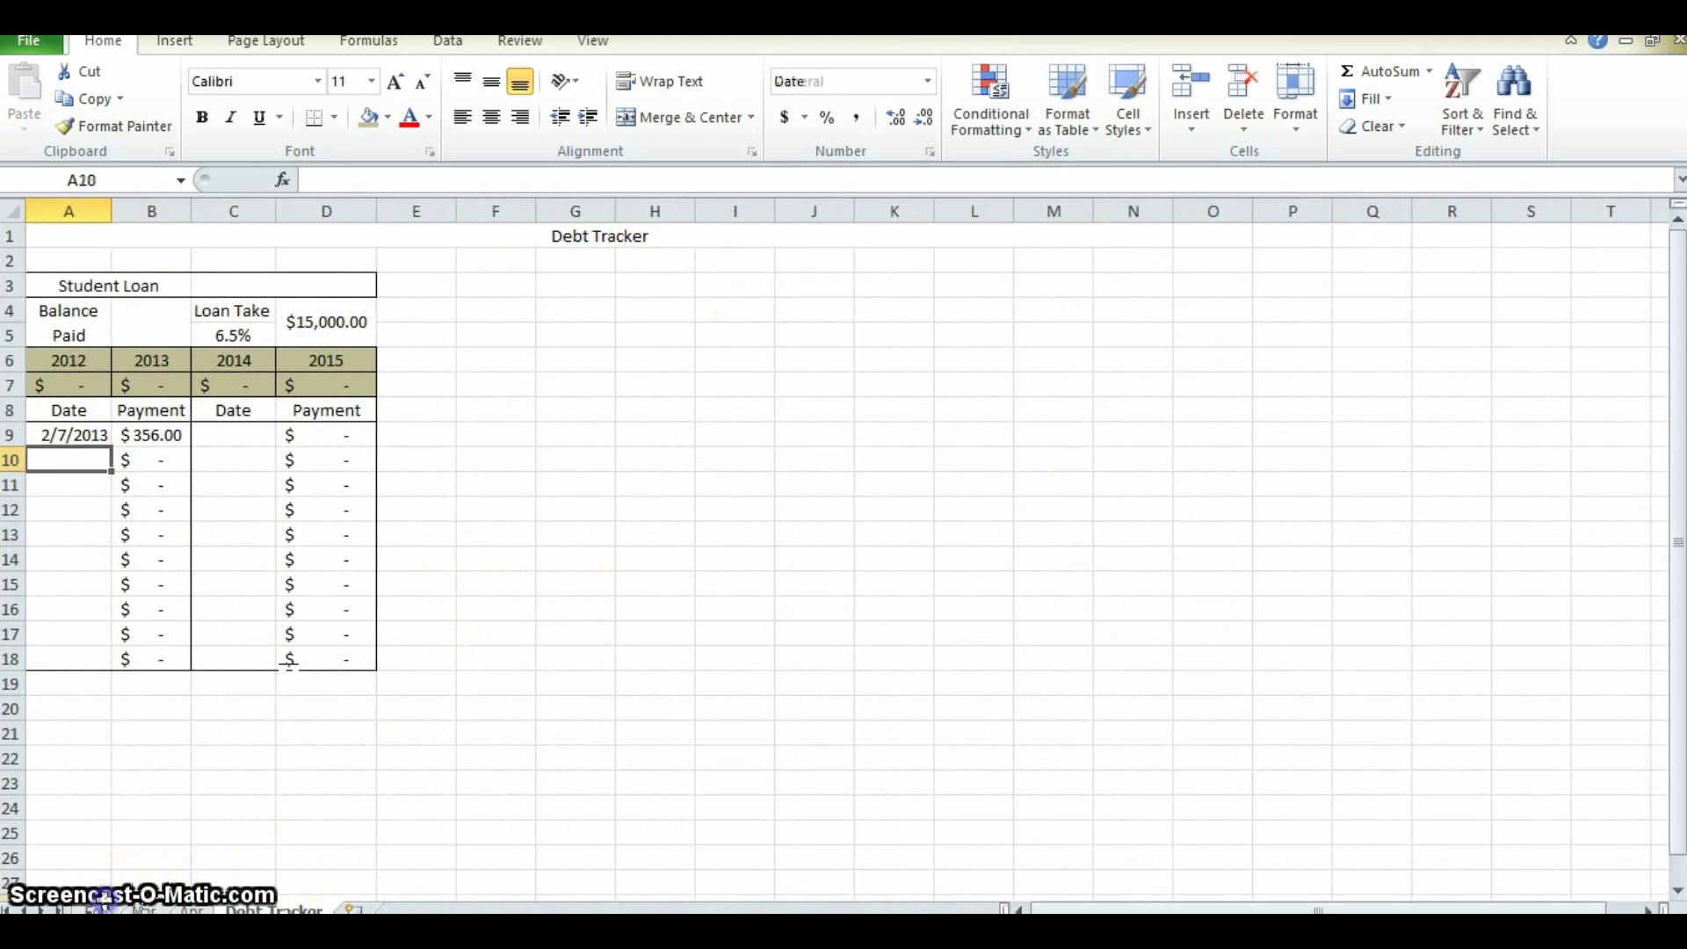
- Look up the second loan payment and log 2/27/2013 with $100.00 in A10:B10
{"action": "left_click", "coordinate": [97, 908]}
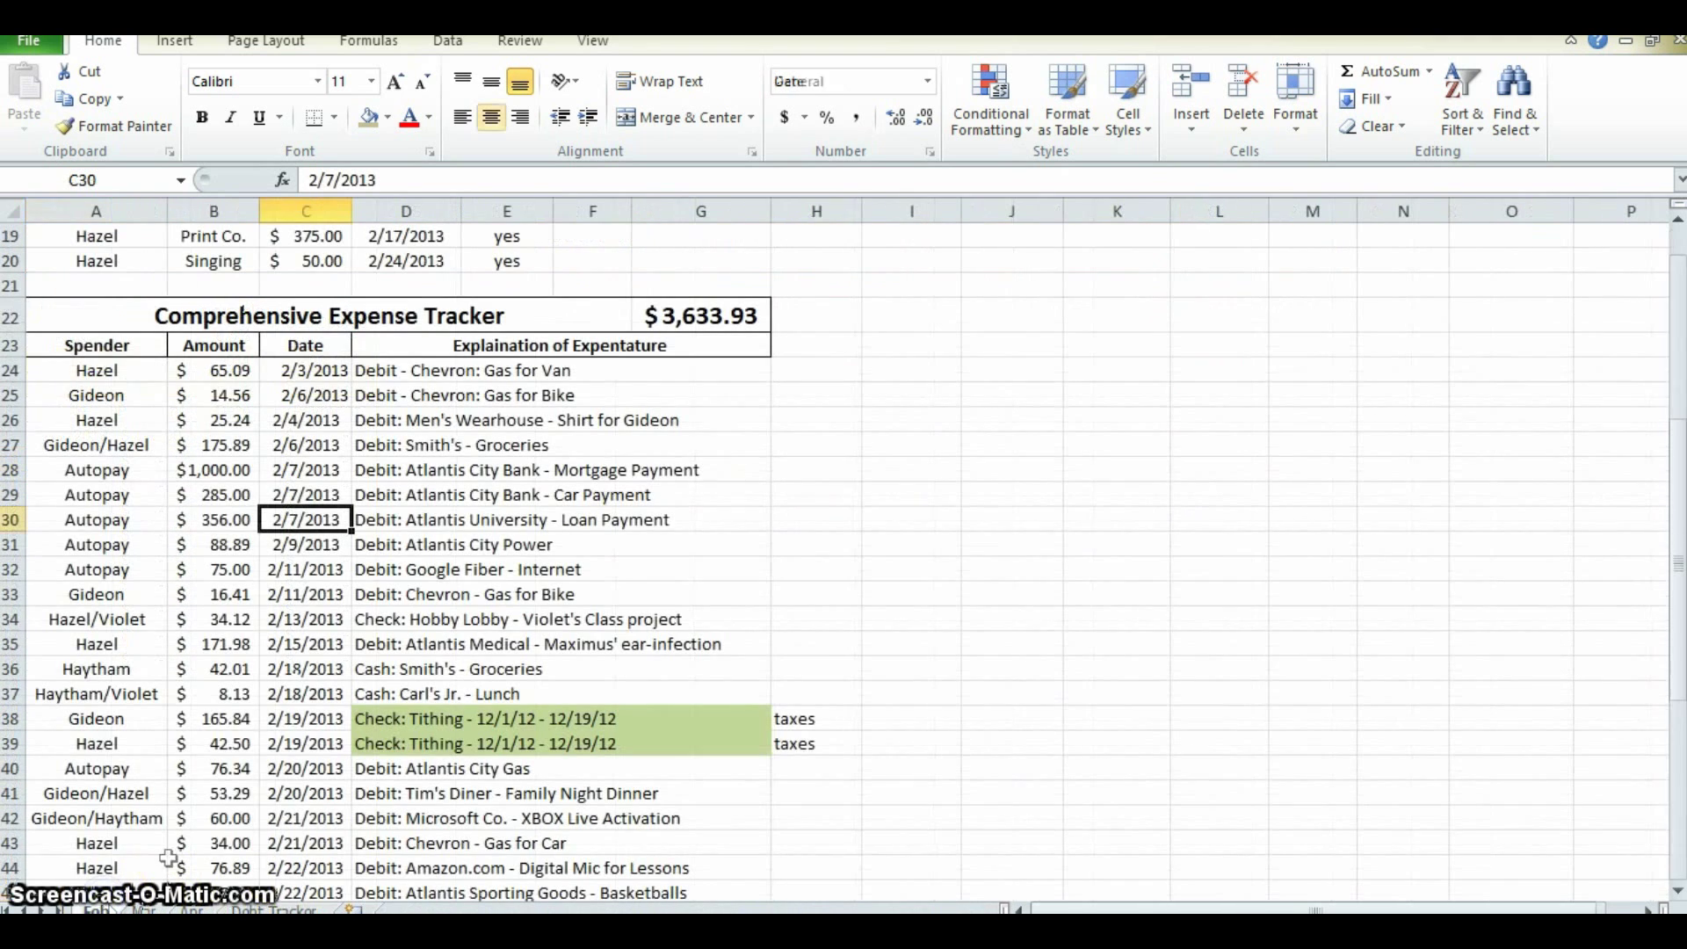
{"action": "scroll", "coordinate": [273, 527], "scroll_direction": "down", "scroll_amount": 6}
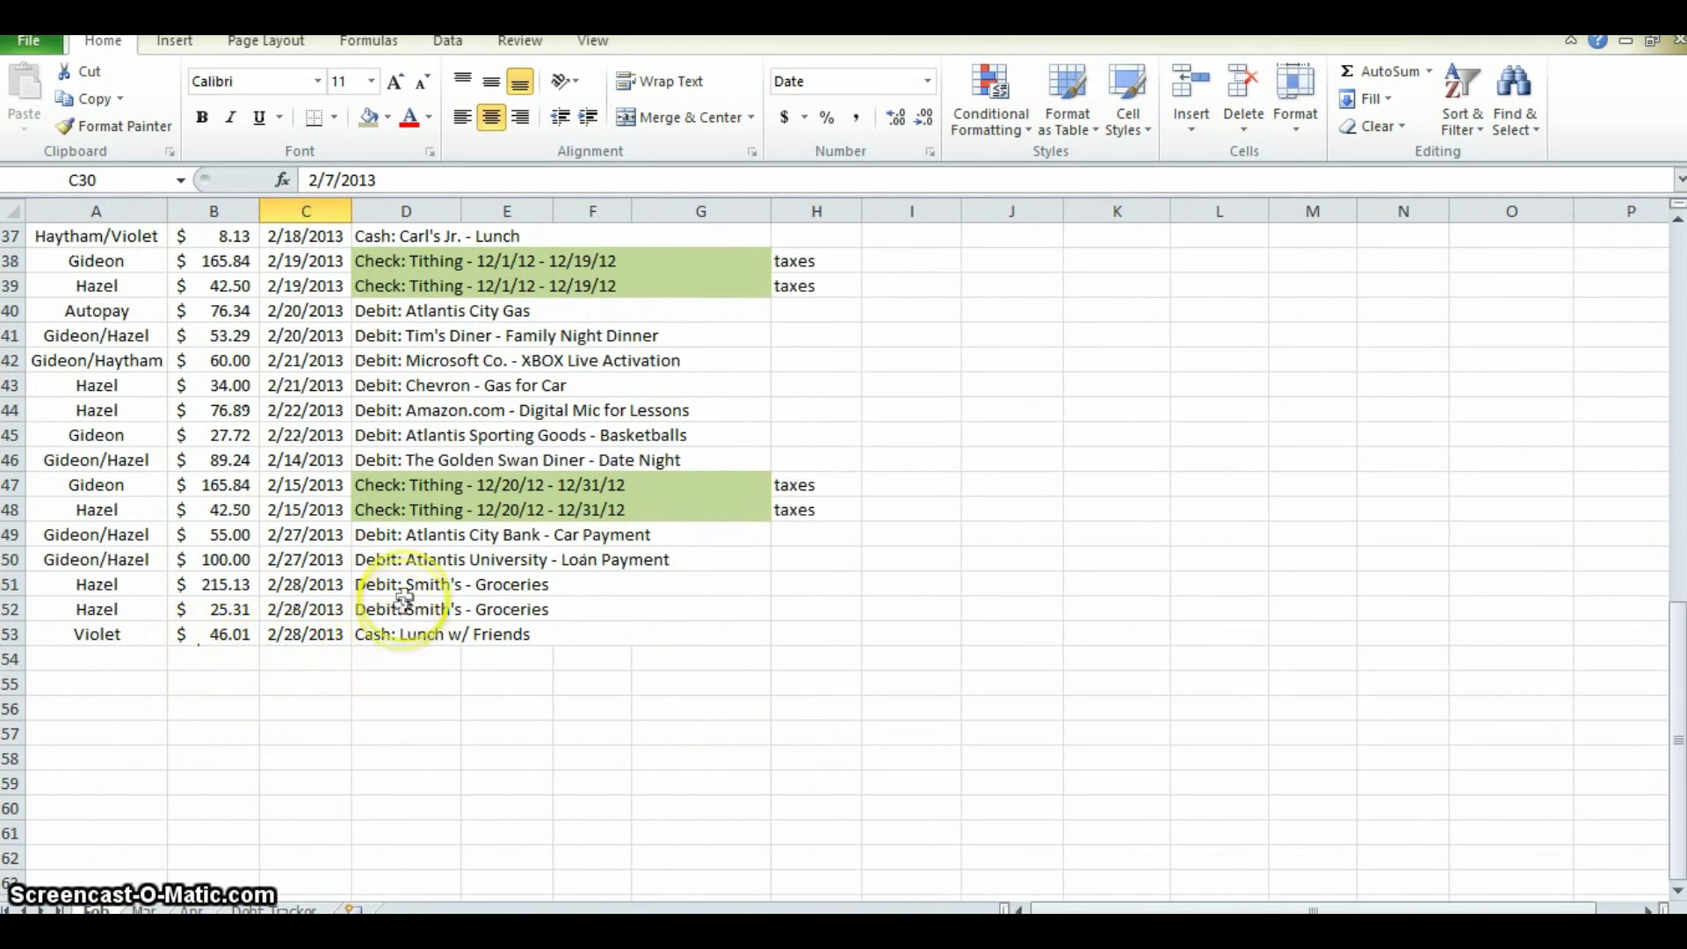
{"action": "left_click", "coordinate": [219, 559]}
{"action": "key", "text": "Right"}
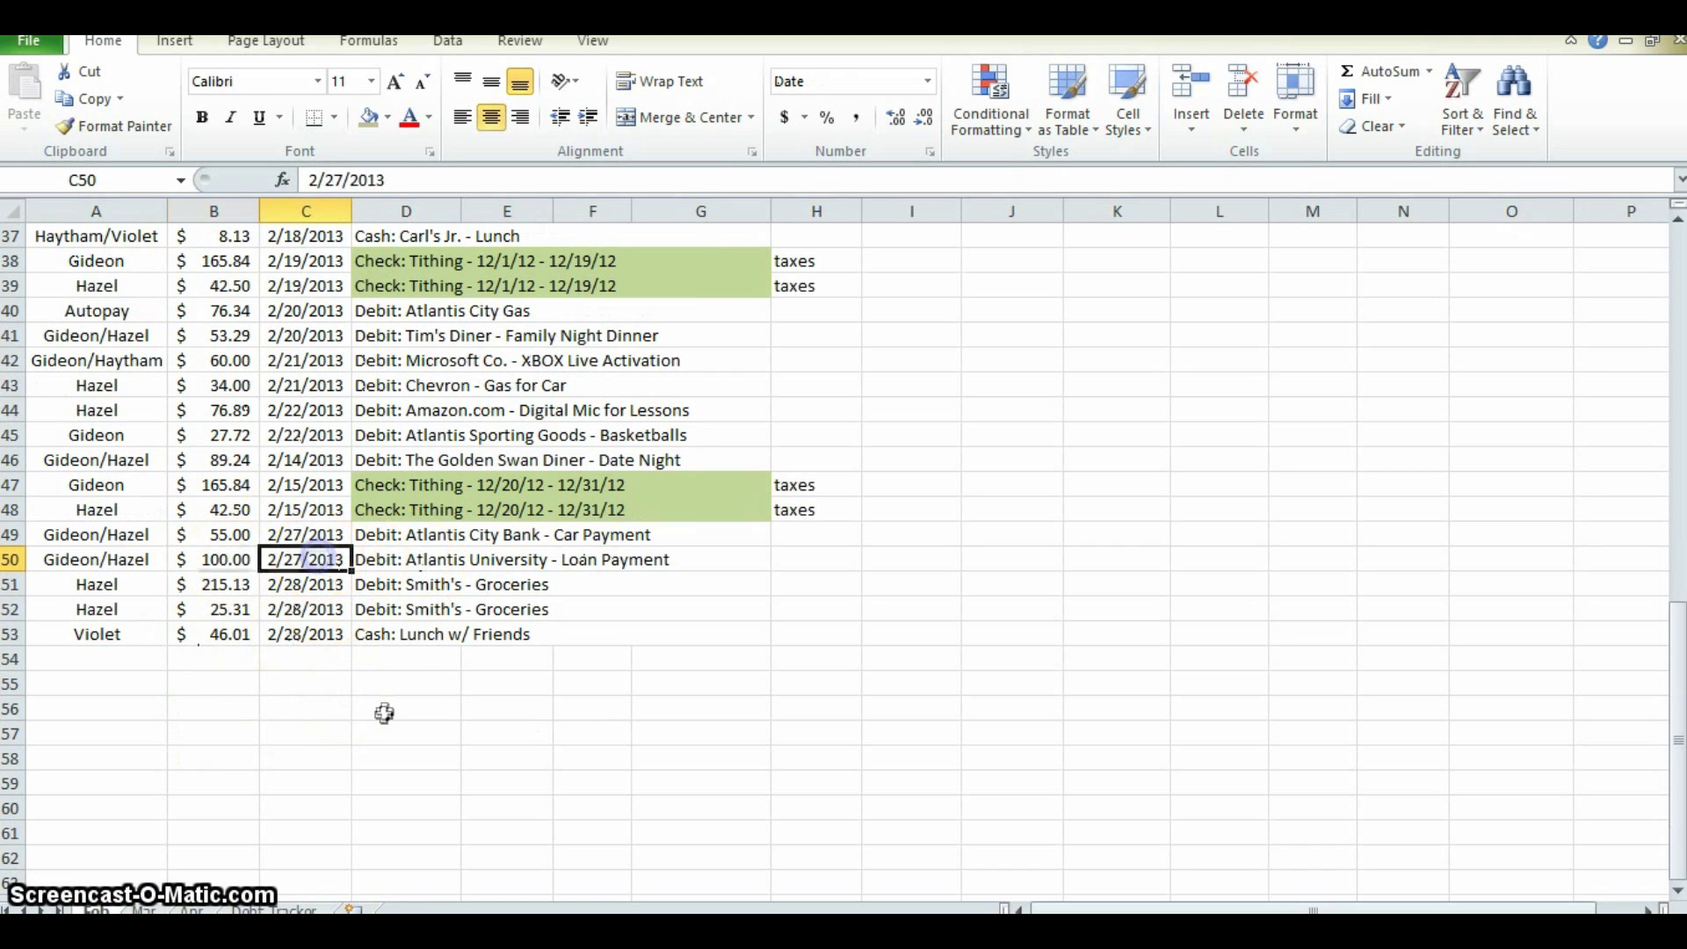
{"action": "left_click", "coordinate": [273, 910]}
{"action": "left_click", "coordinate": [80, 454]}
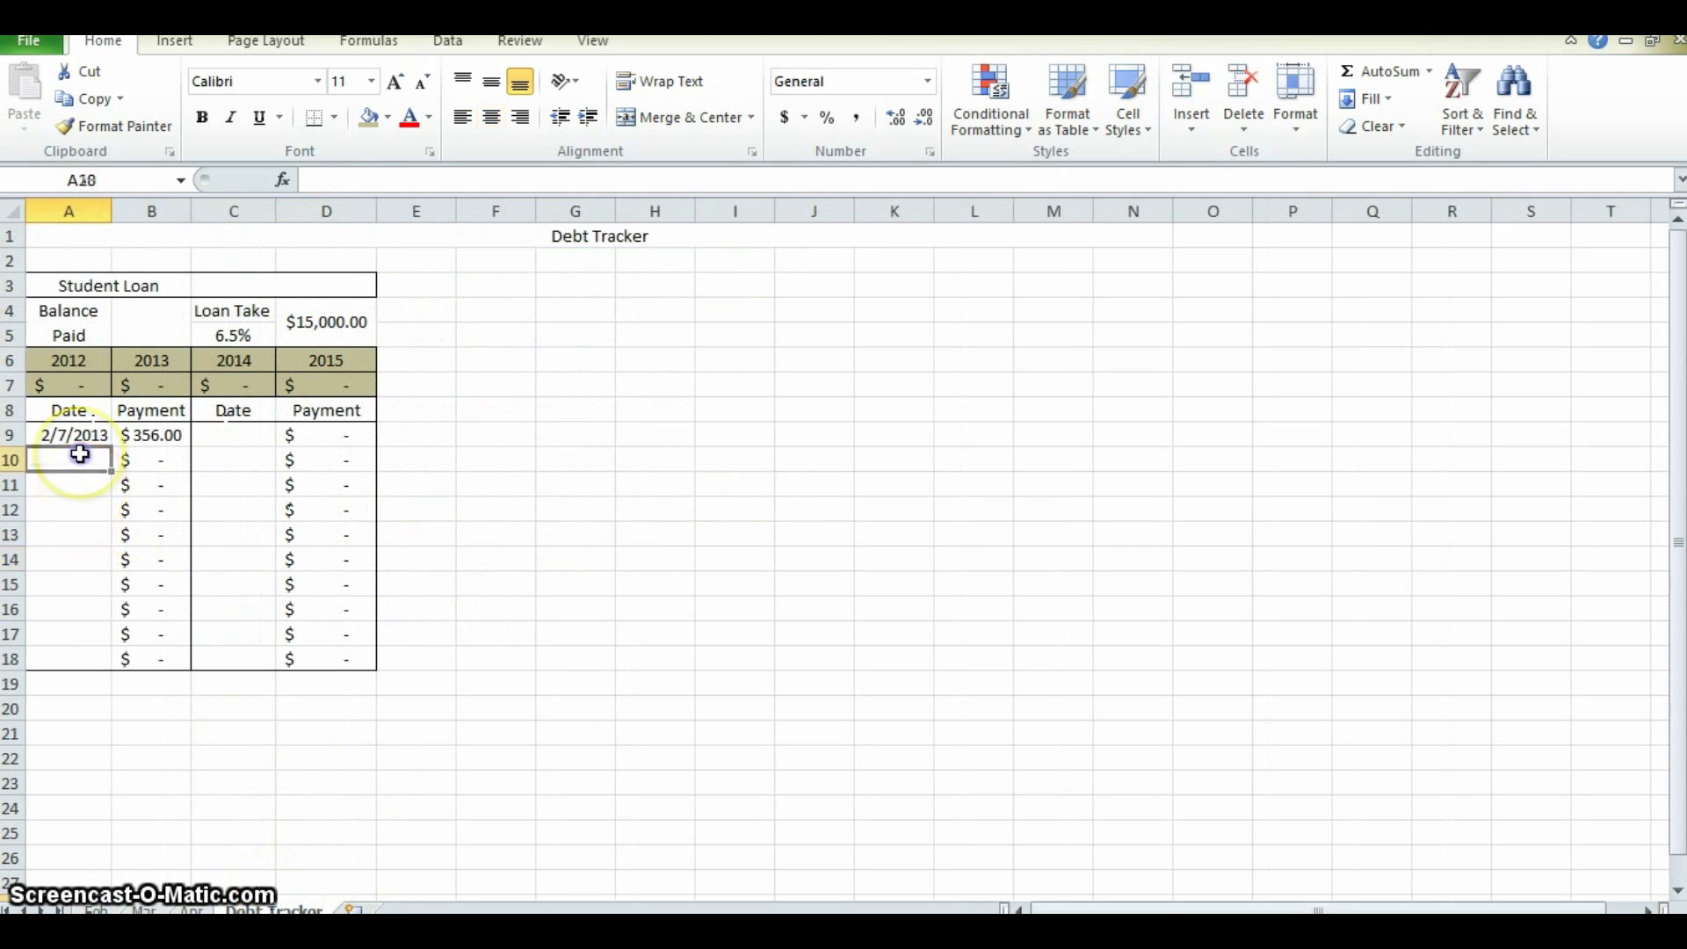
{"action": "type", "text": "2/"}
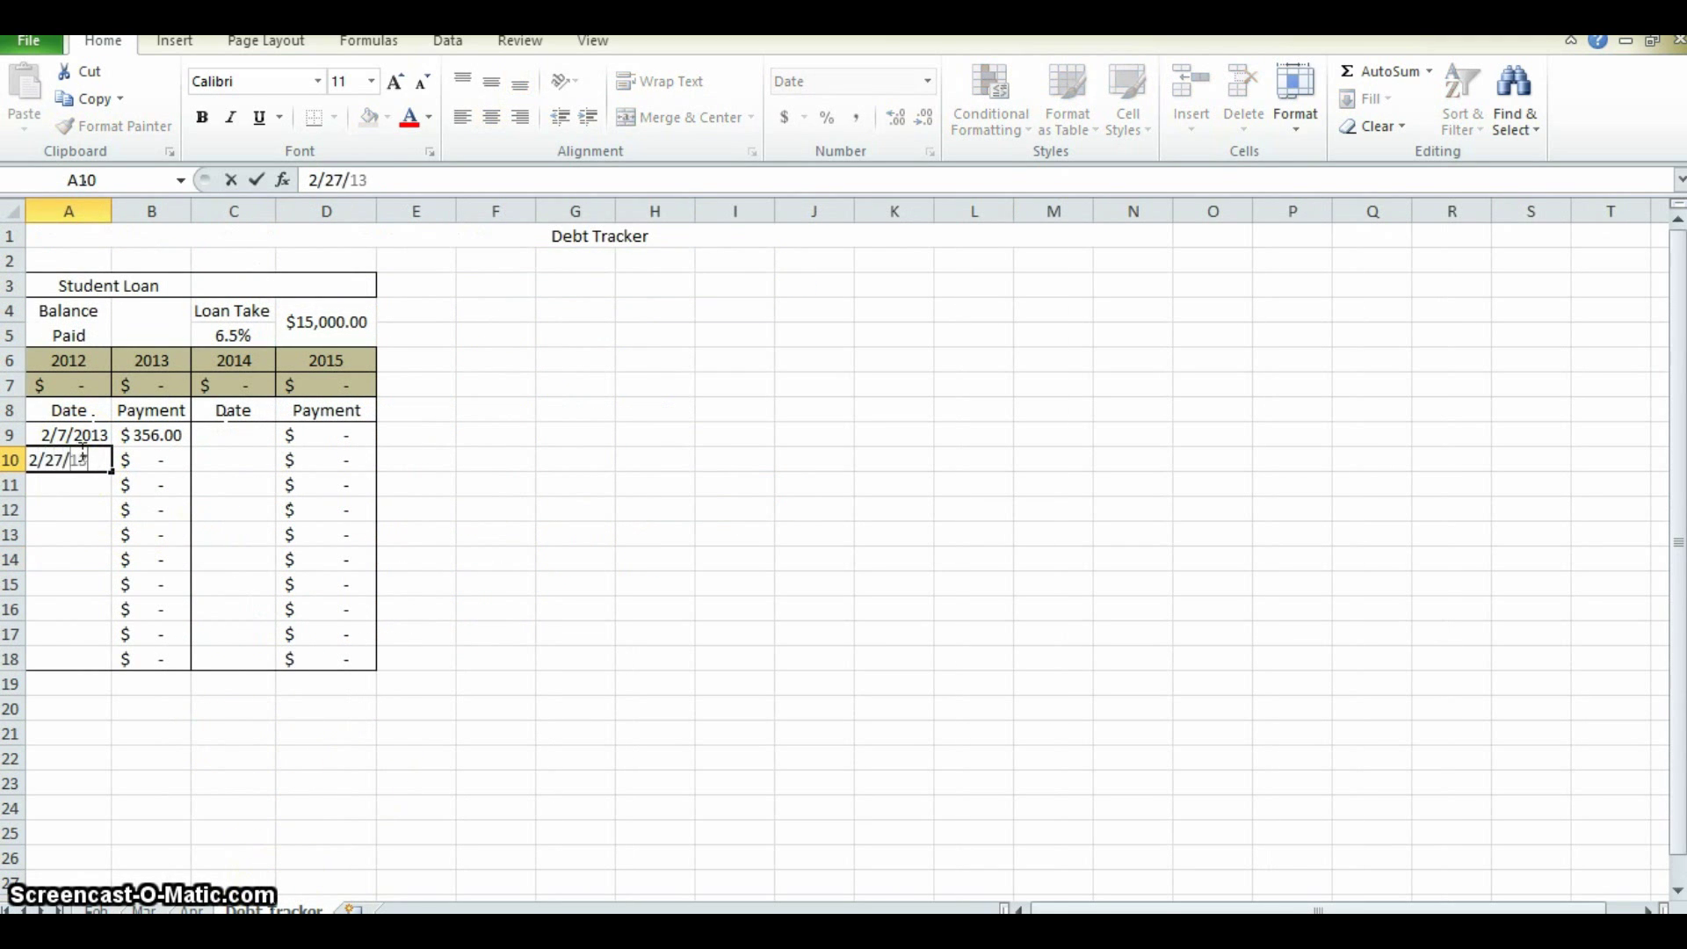
{"action": "type", "text": "27/2013"}
{"action": "key", "text": "Tab"}
{"action": "type", "text": "100"}
{"action": "key", "text": "Return"}
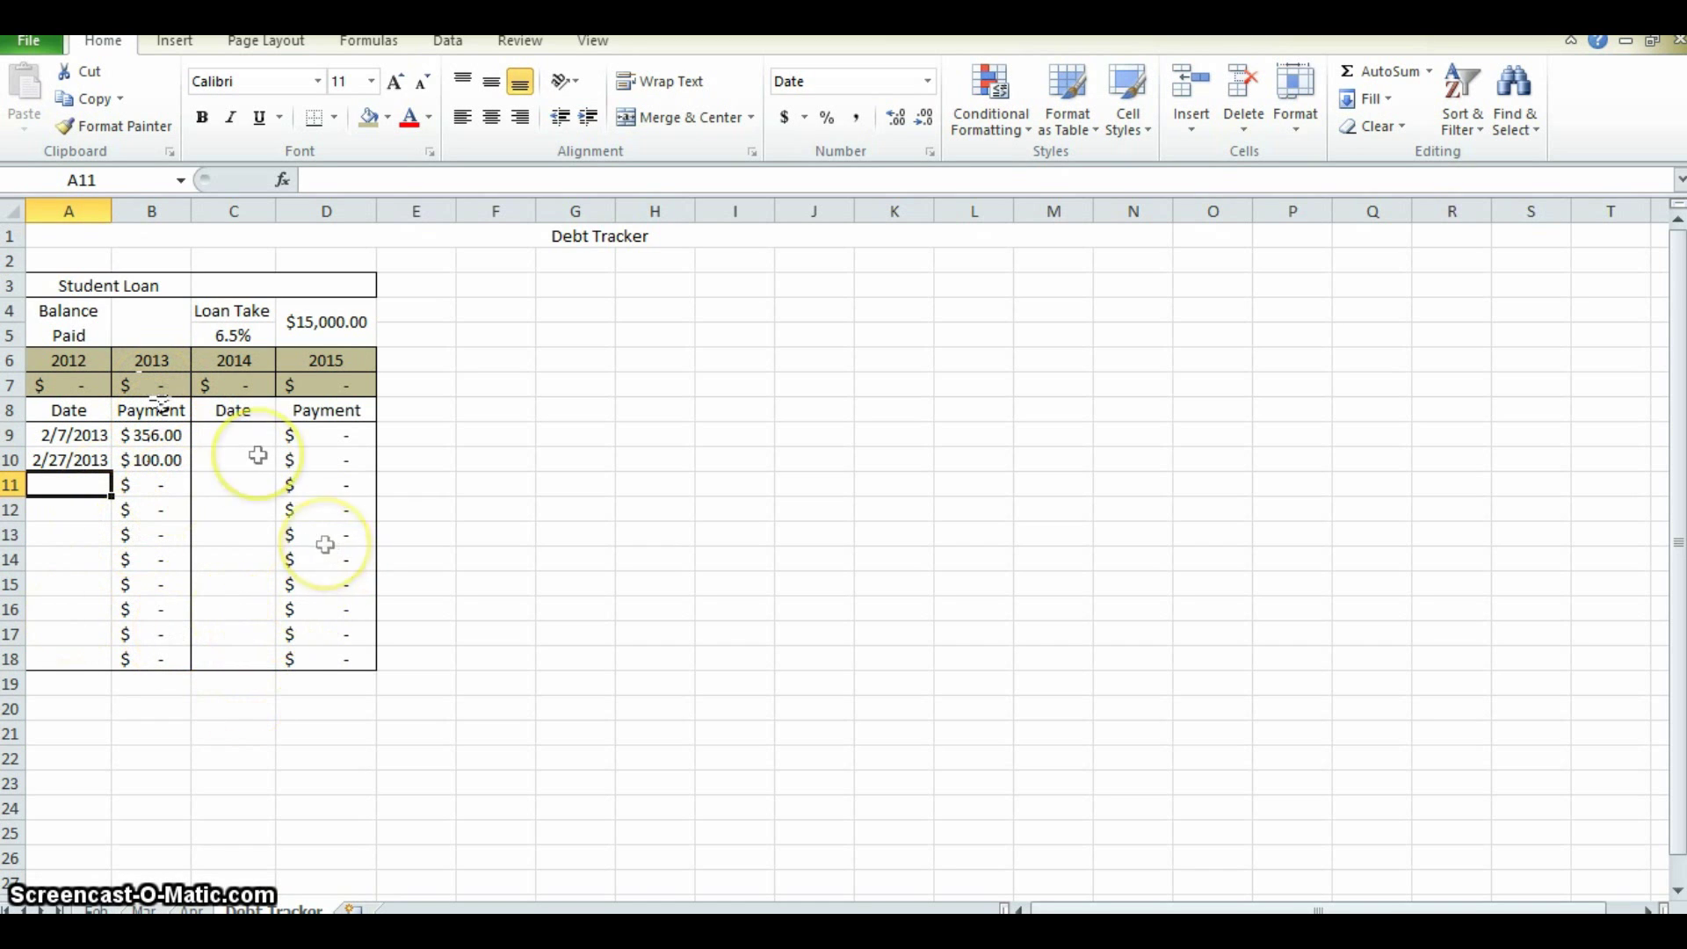
{"action": "left_click", "coordinate": [70, 385]}
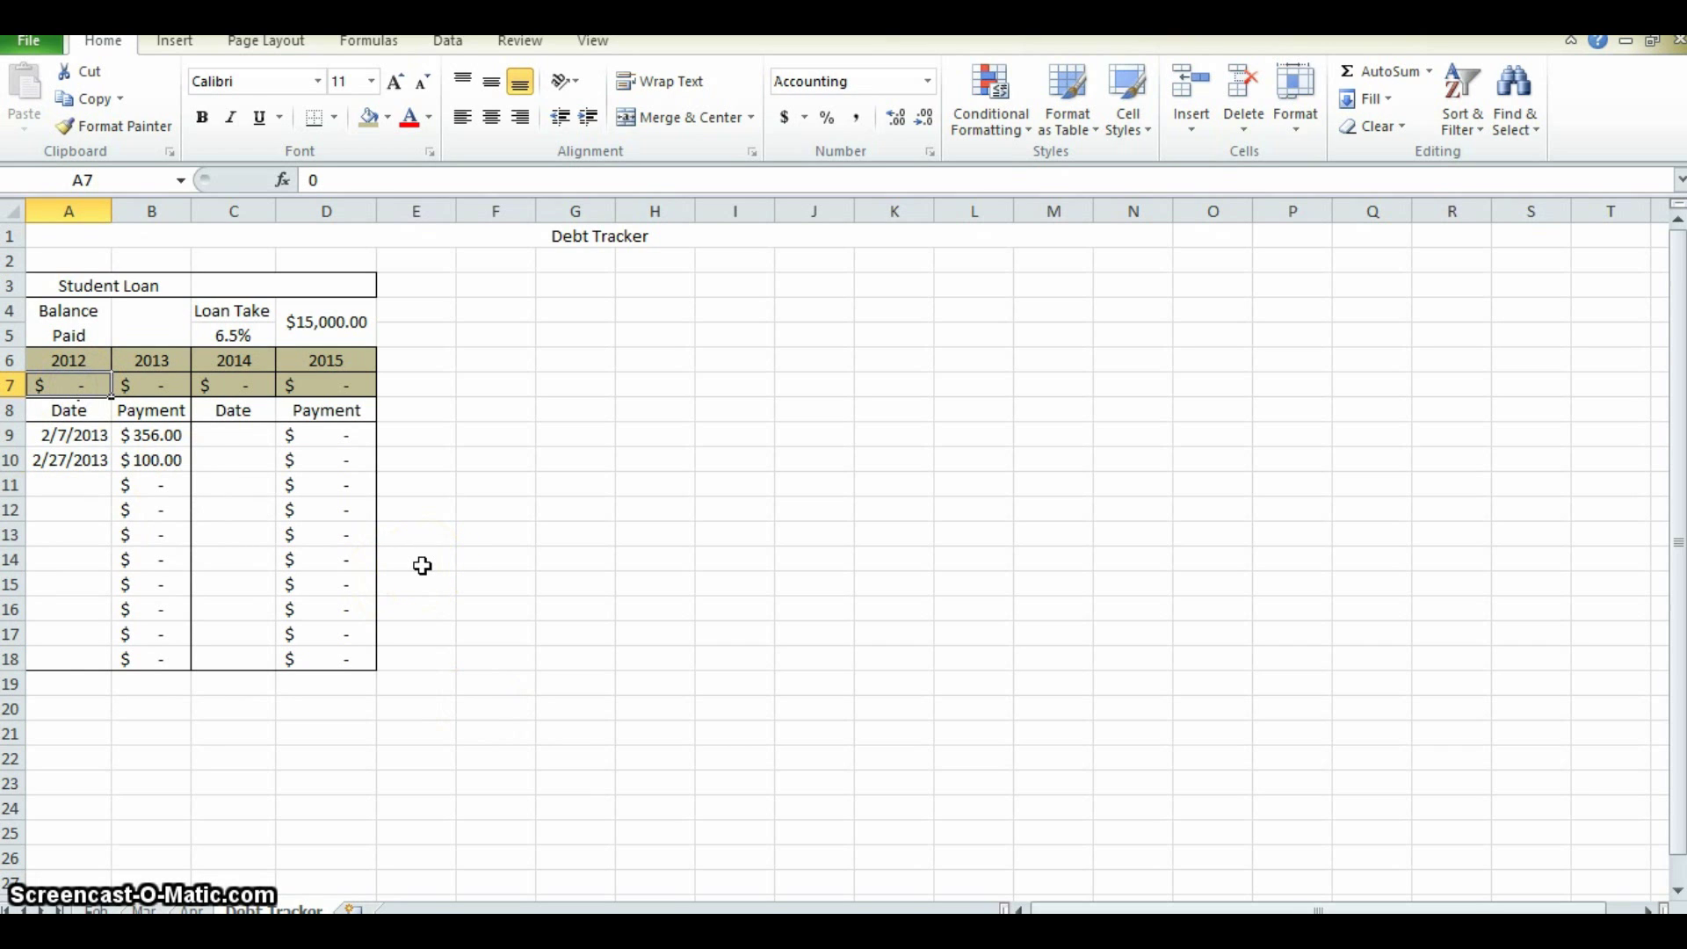
- Enter $850.00 as the 2012 balance paid in A7
{"action": "type", "text": "850"}
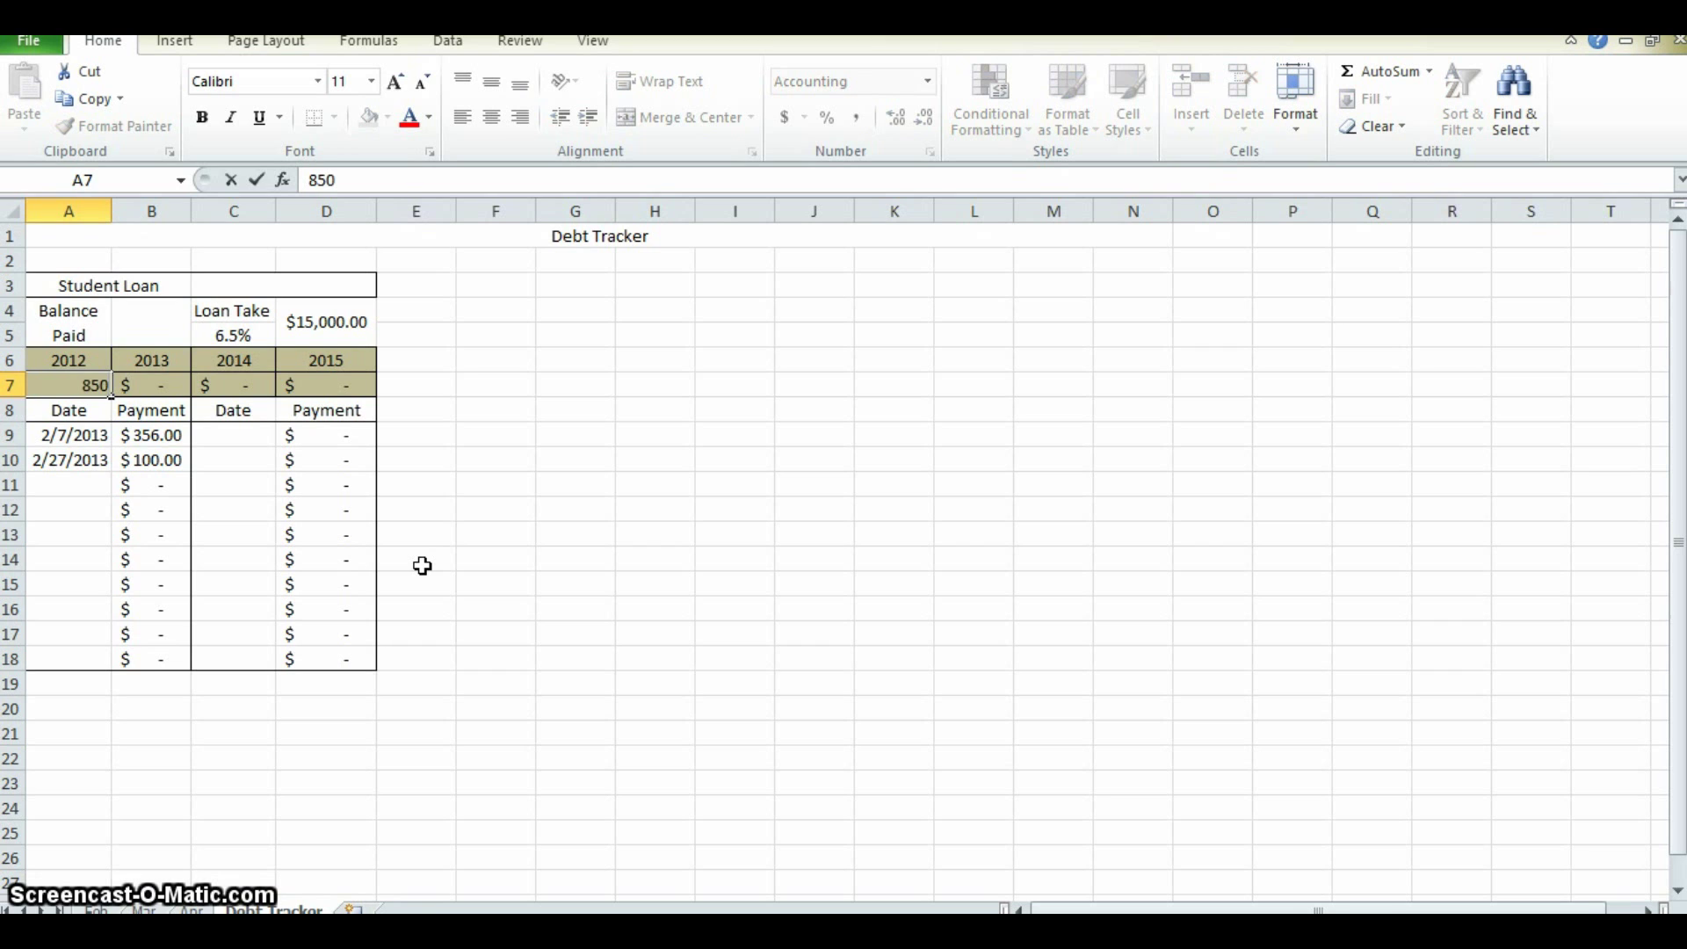
{"action": "key", "text": "Return"}
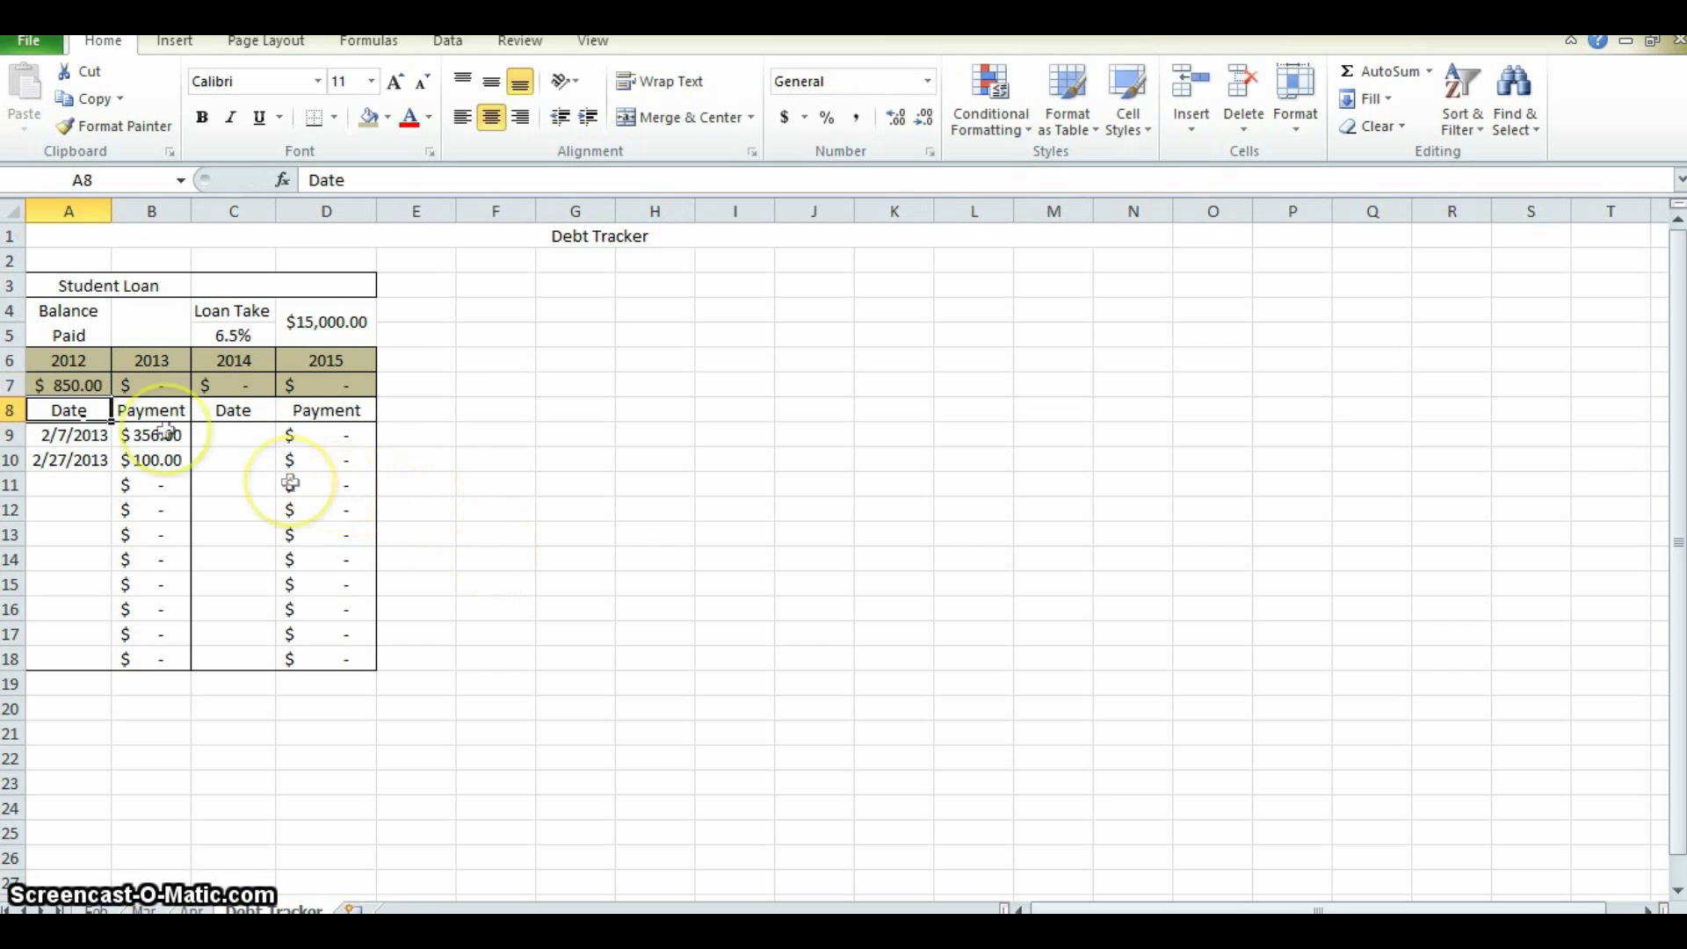
{"action": "left_click", "coordinate": [70, 384]}
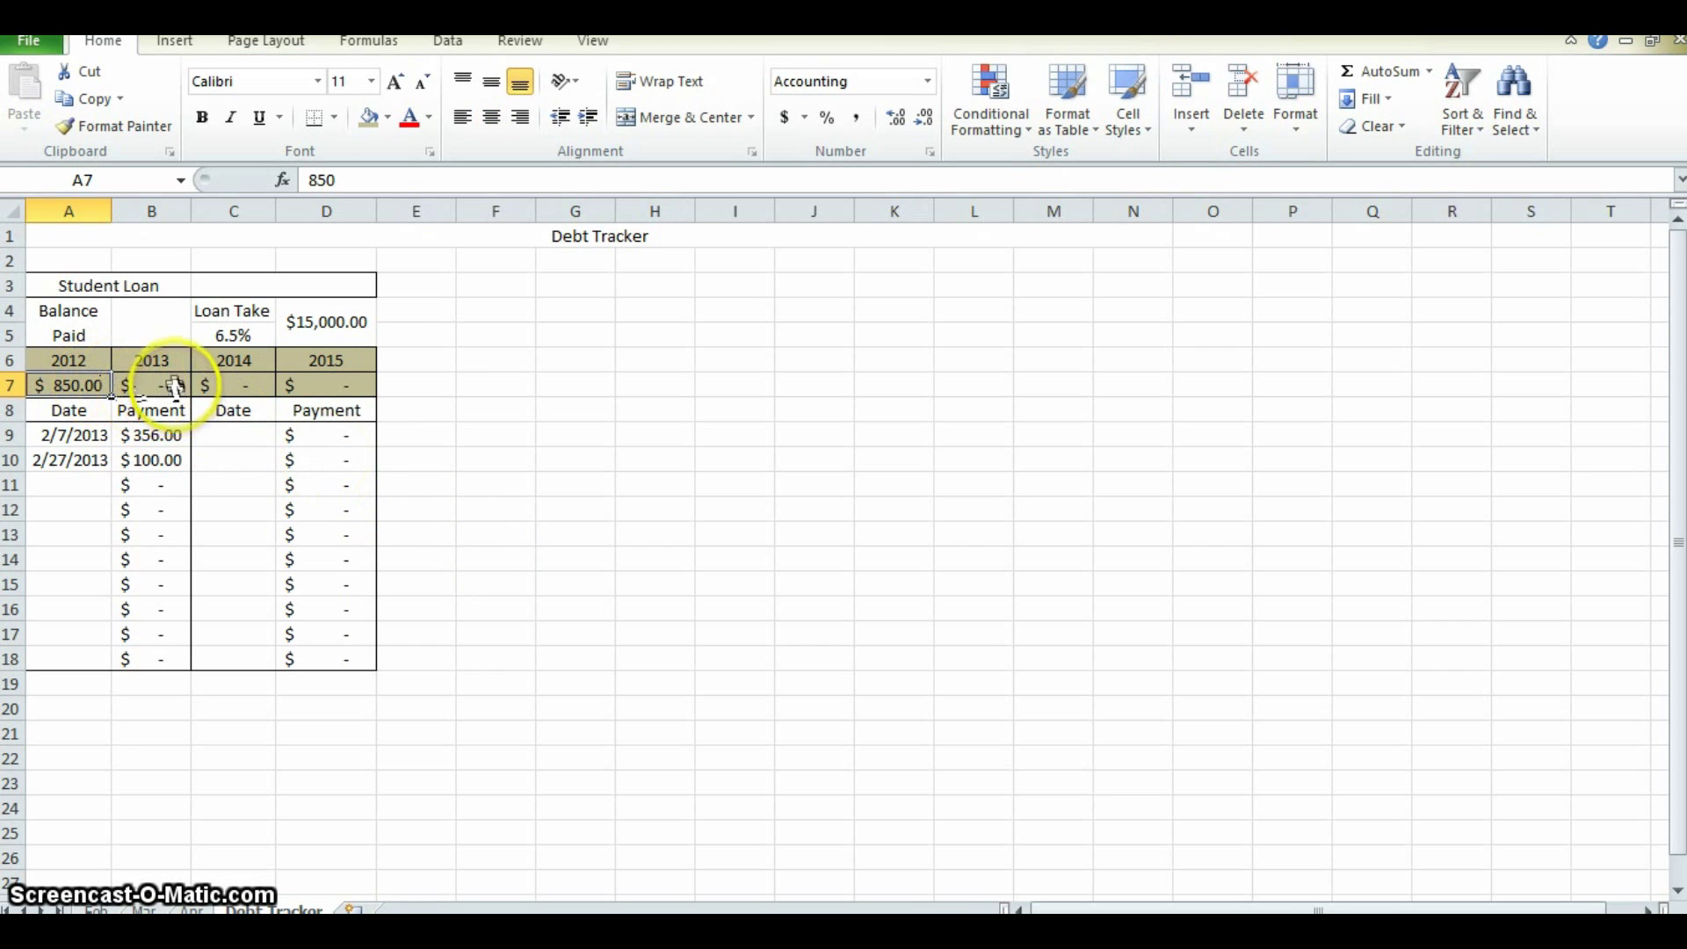
{"action": "left_click", "coordinate": [175, 385]}
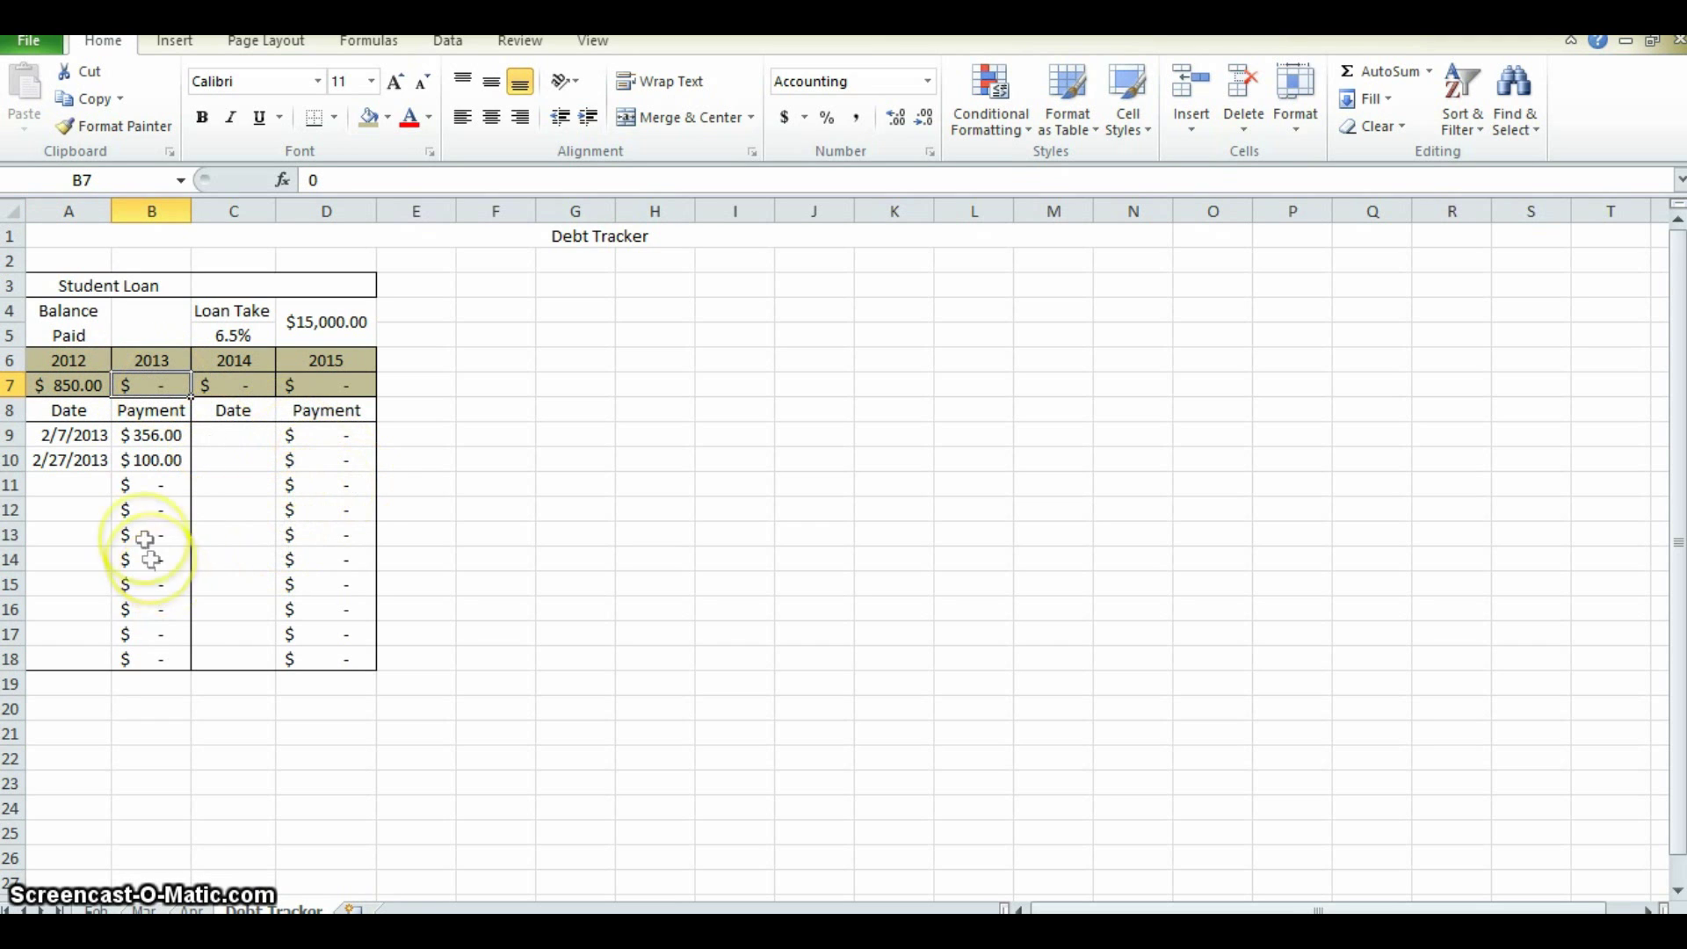
- Make the 2012–2015 year labels in A6:D6 italic
{"action": "left_click_drag", "start_coordinate": [77, 362], "coordinate": [328, 395]}
{"action": "left_click", "coordinate": [234, 361]}
{"action": "left_click_drag", "start_coordinate": [52, 360], "coordinate": [332, 367]}
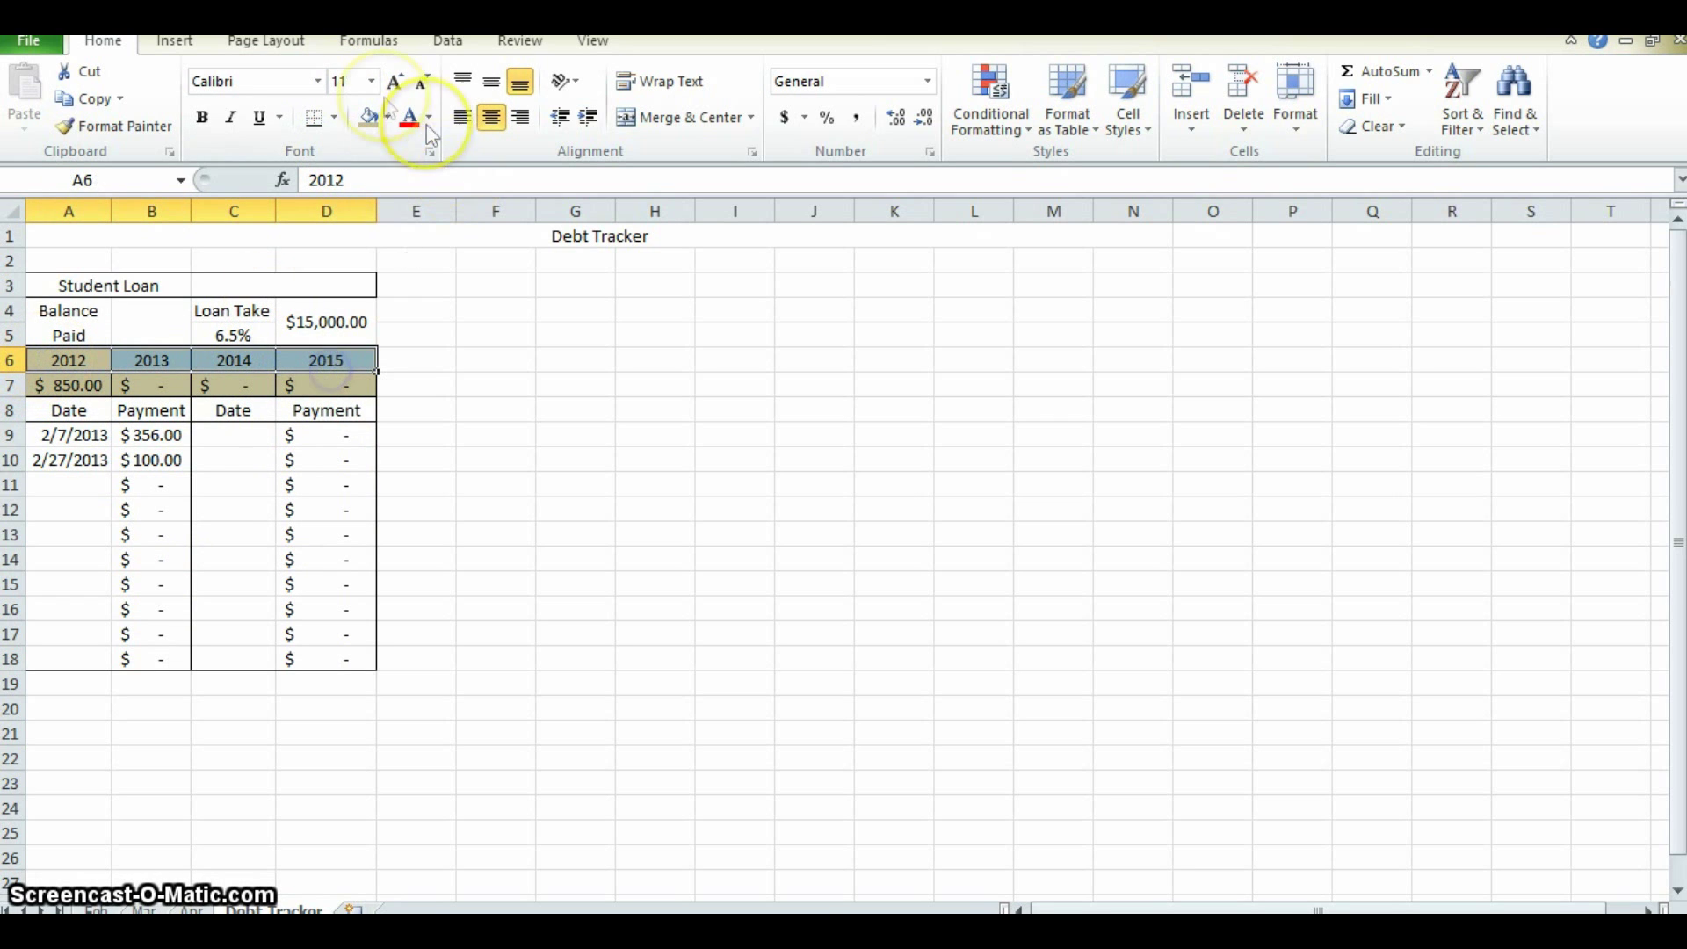
{"action": "left_click", "coordinate": [232, 120]}
{"action": "left_click", "coordinate": [543, 508]}
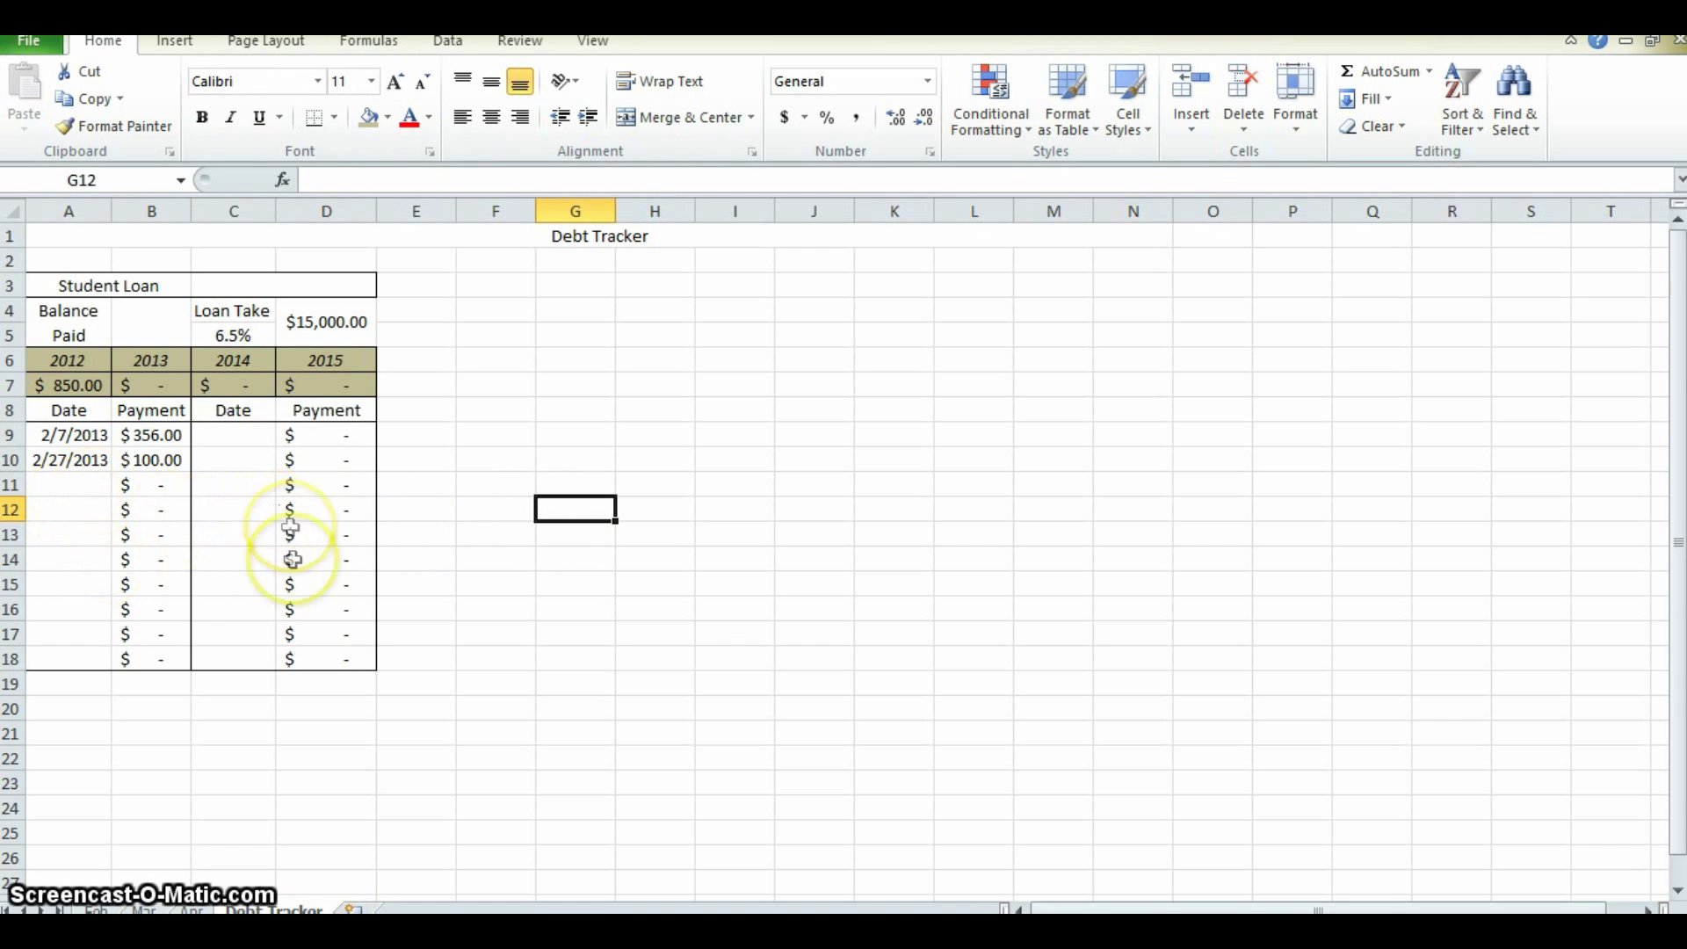
{"action": "left_click", "coordinate": [137, 485]}
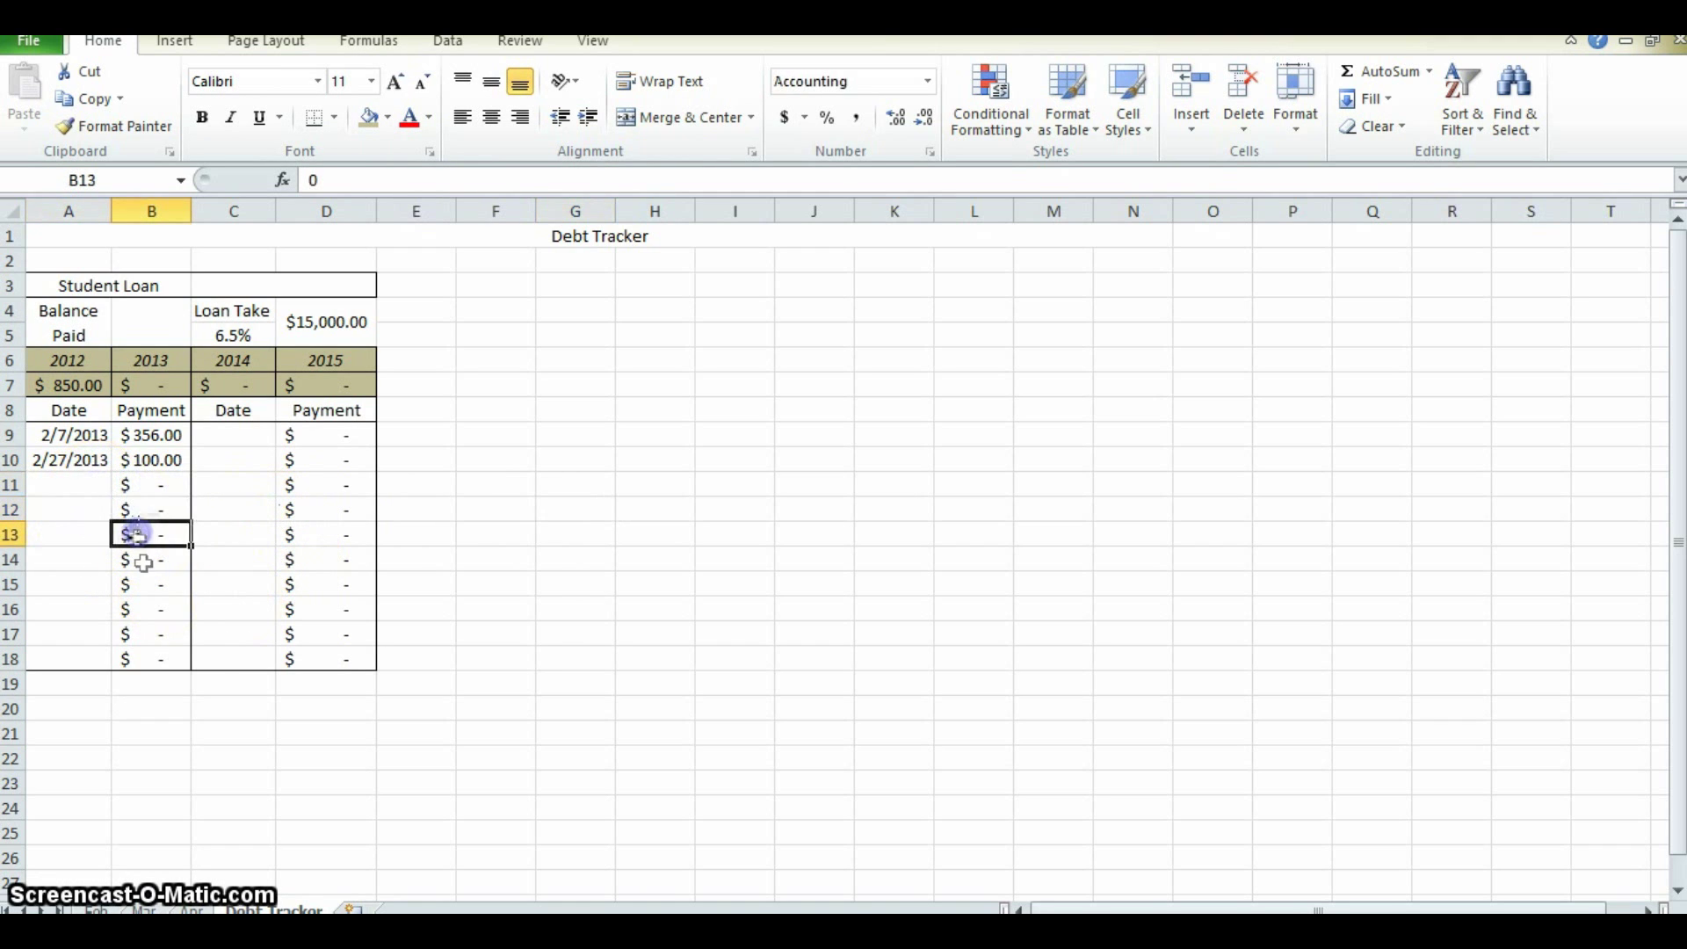
{"action": "left_click", "coordinate": [148, 631]}
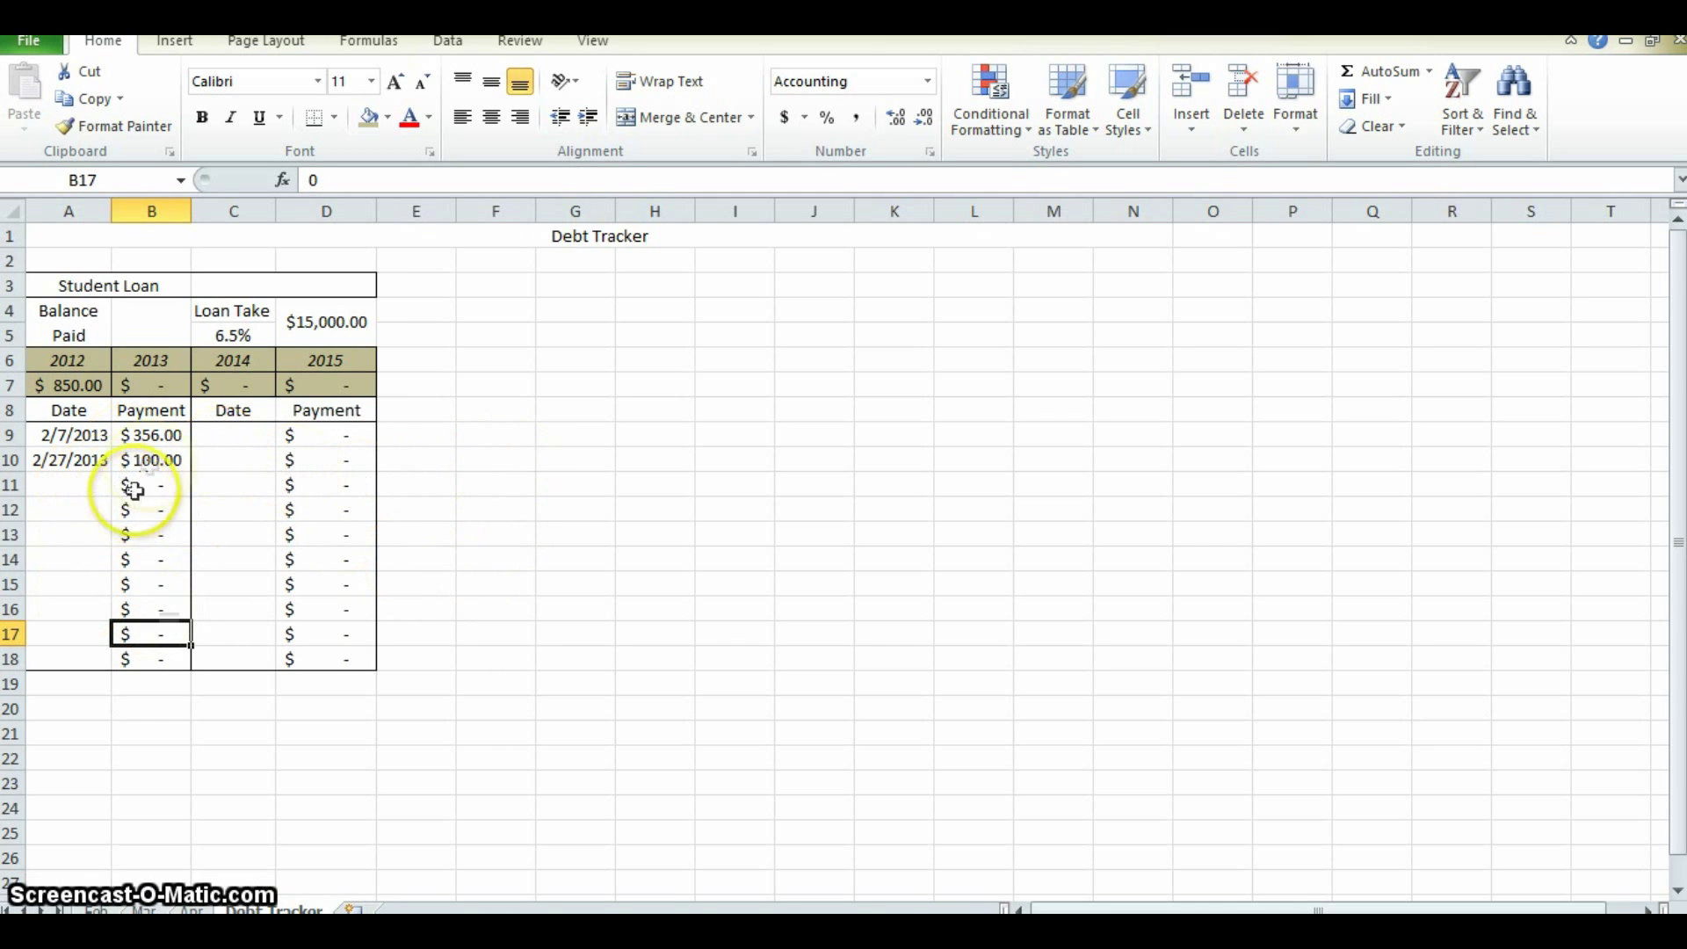
{"action": "left_click", "coordinate": [154, 384]}
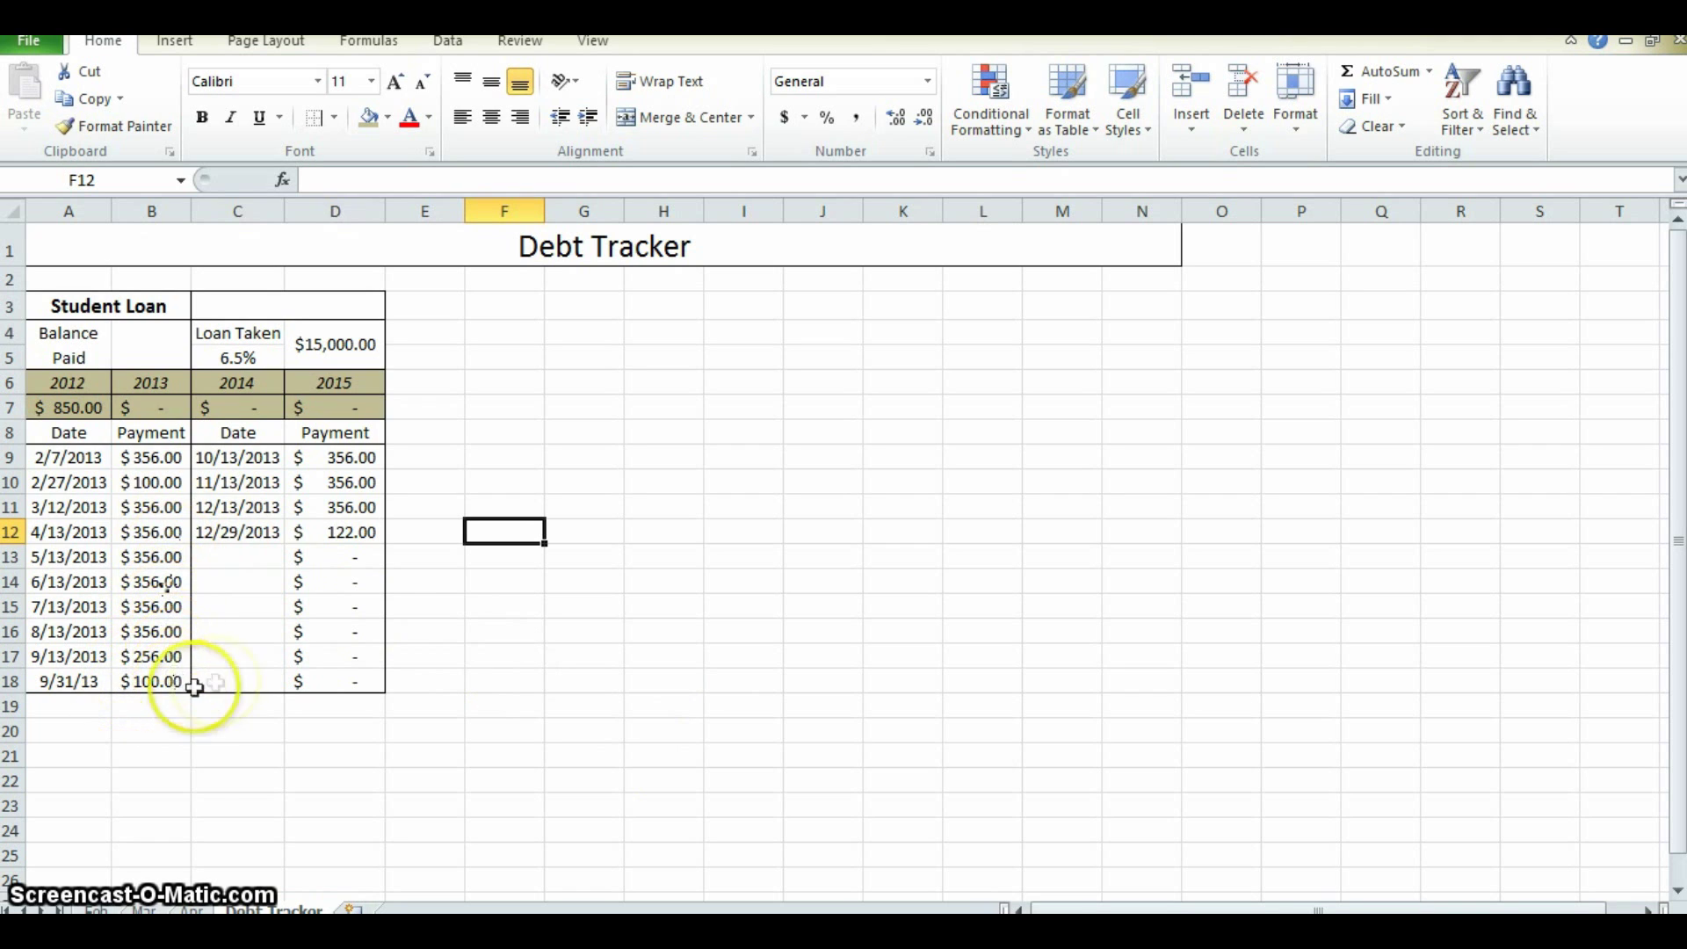
- Review the 2013 payment amounts, including $122.00, and the 2014 balance cell
{"action": "left_click", "coordinate": [158, 683]}
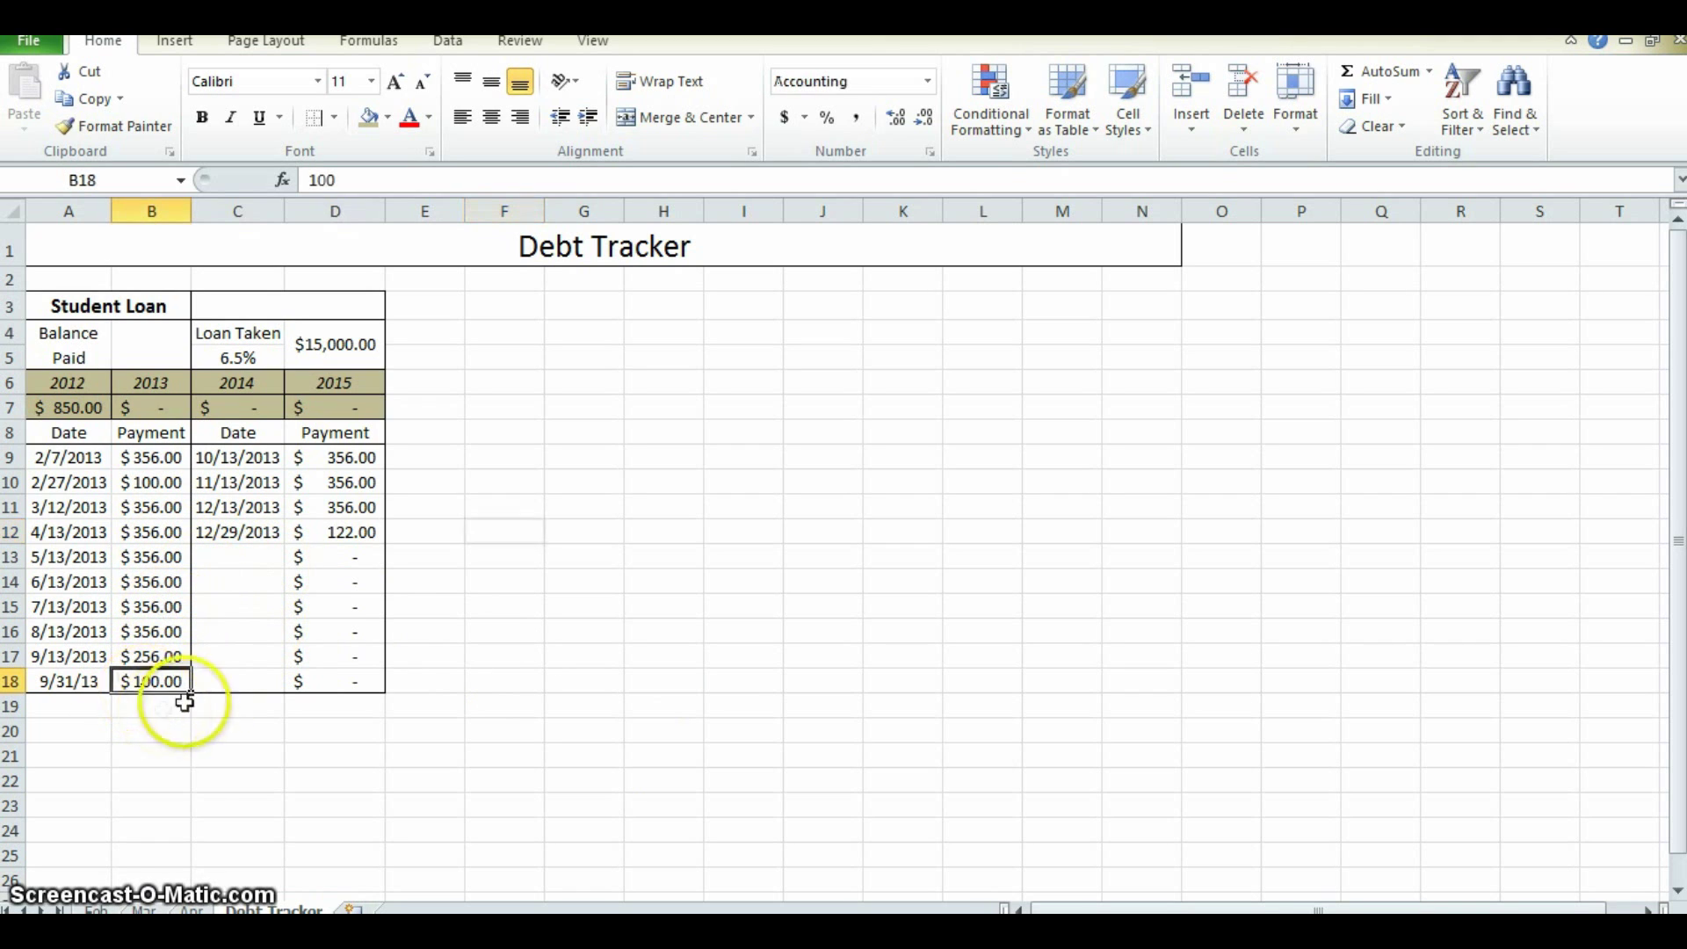
{"action": "left_click", "coordinate": [356, 534]}
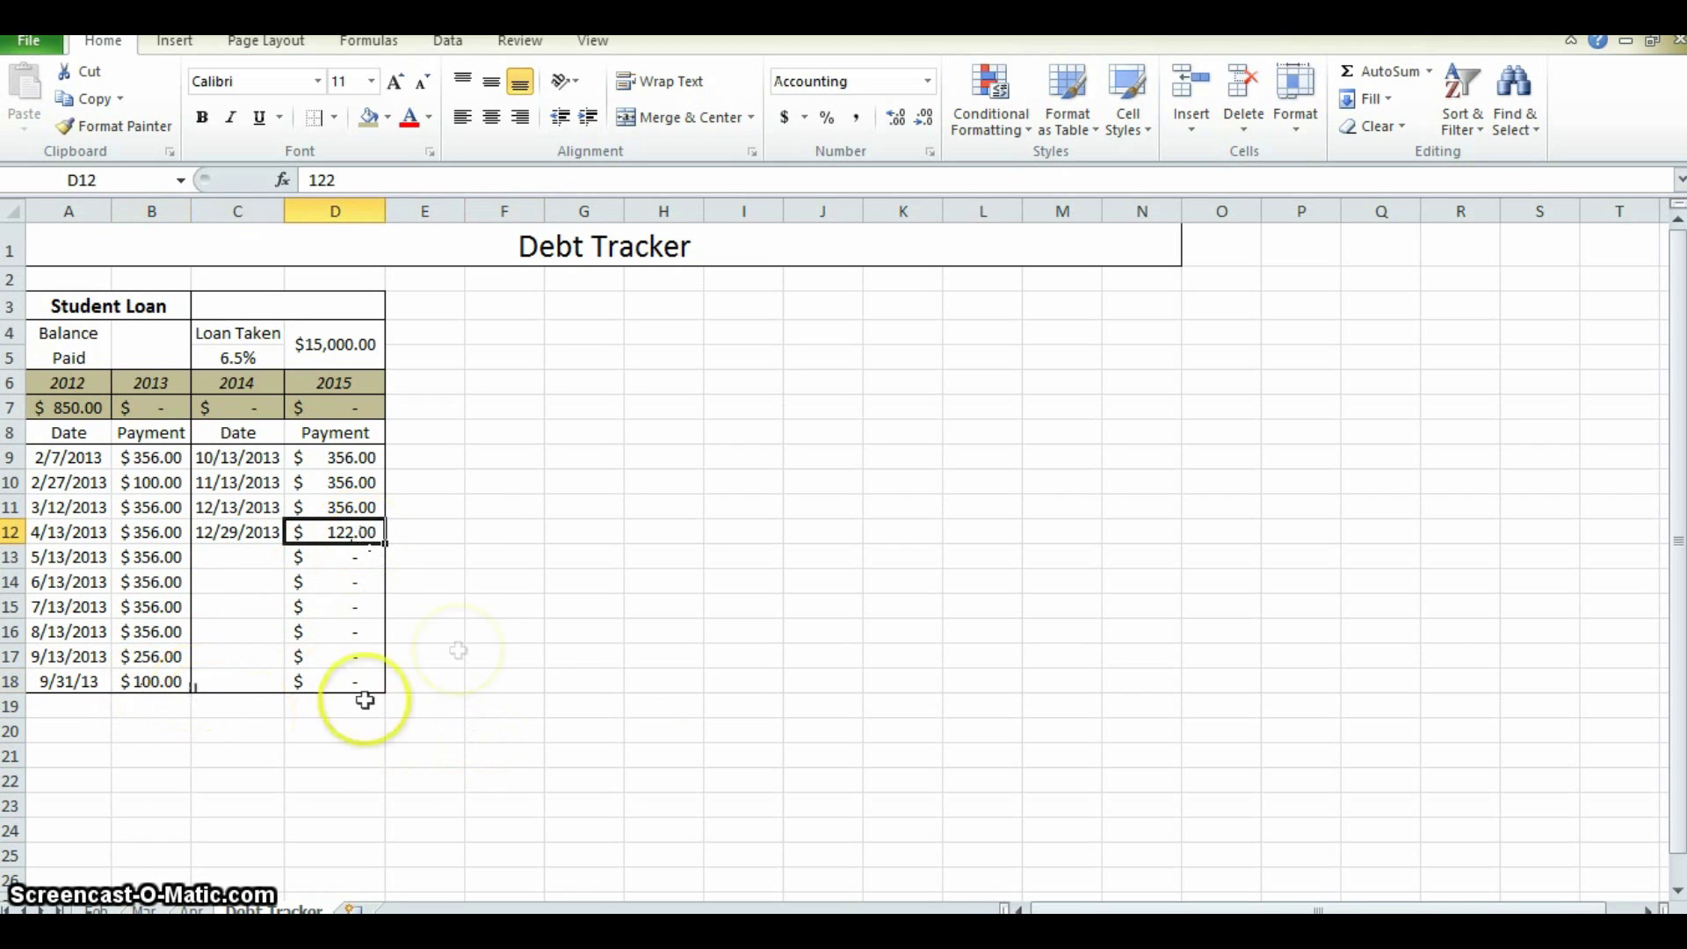
{"action": "left_click", "coordinate": [497, 507]}
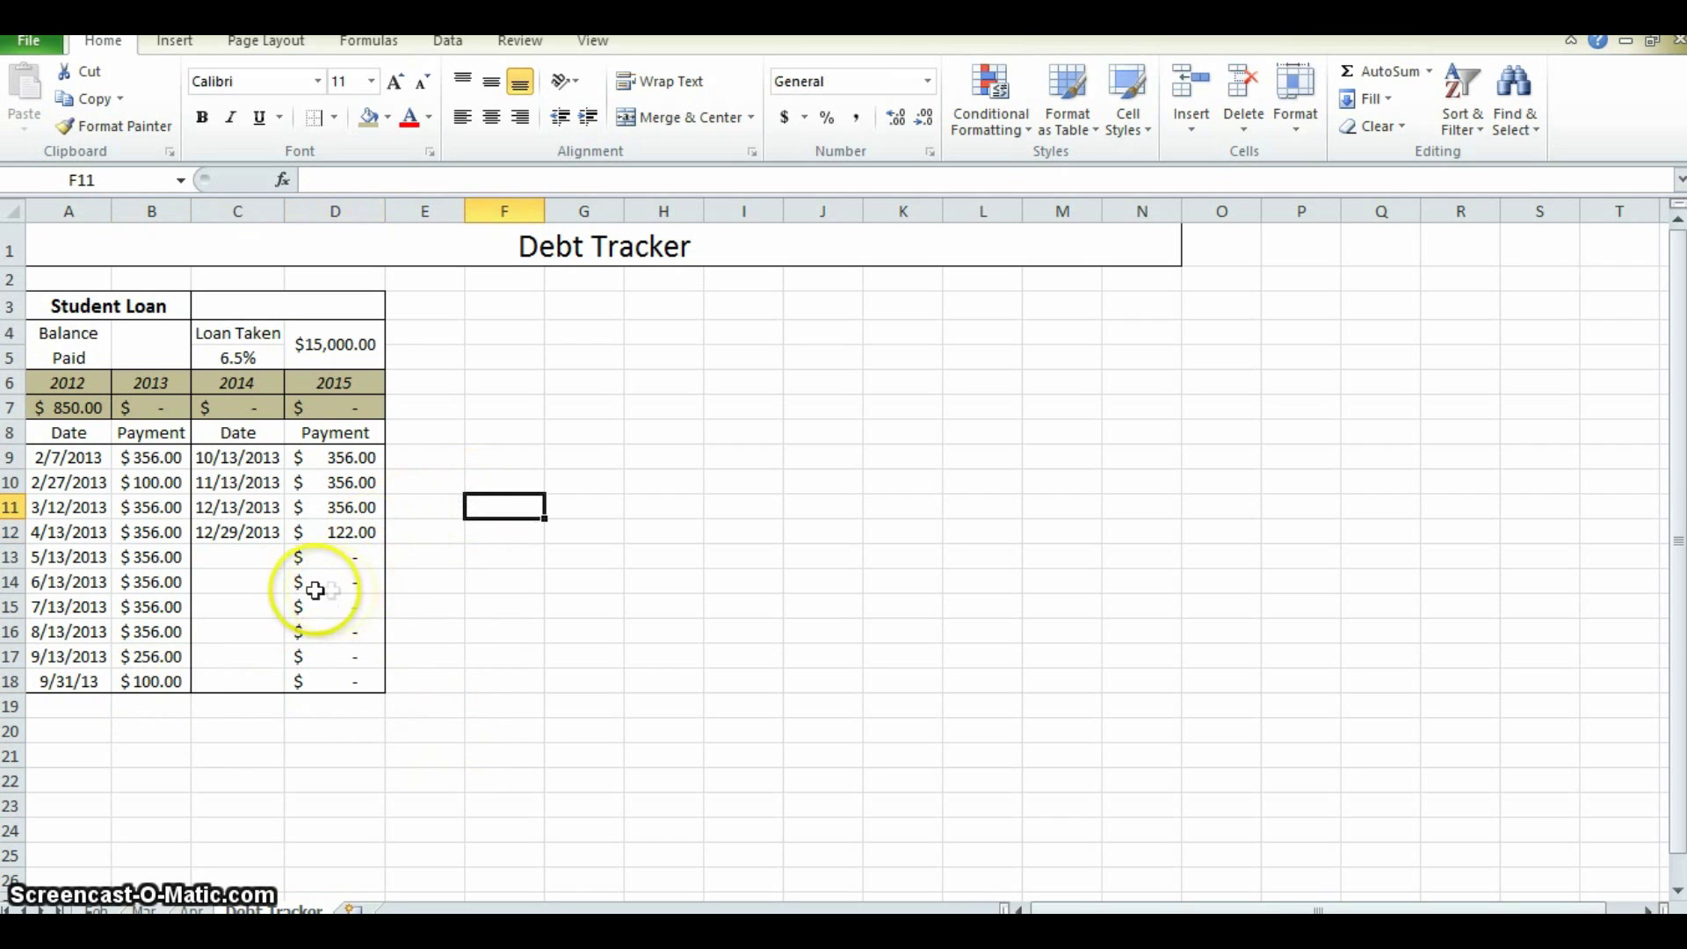
{"action": "left_click", "coordinate": [252, 405]}
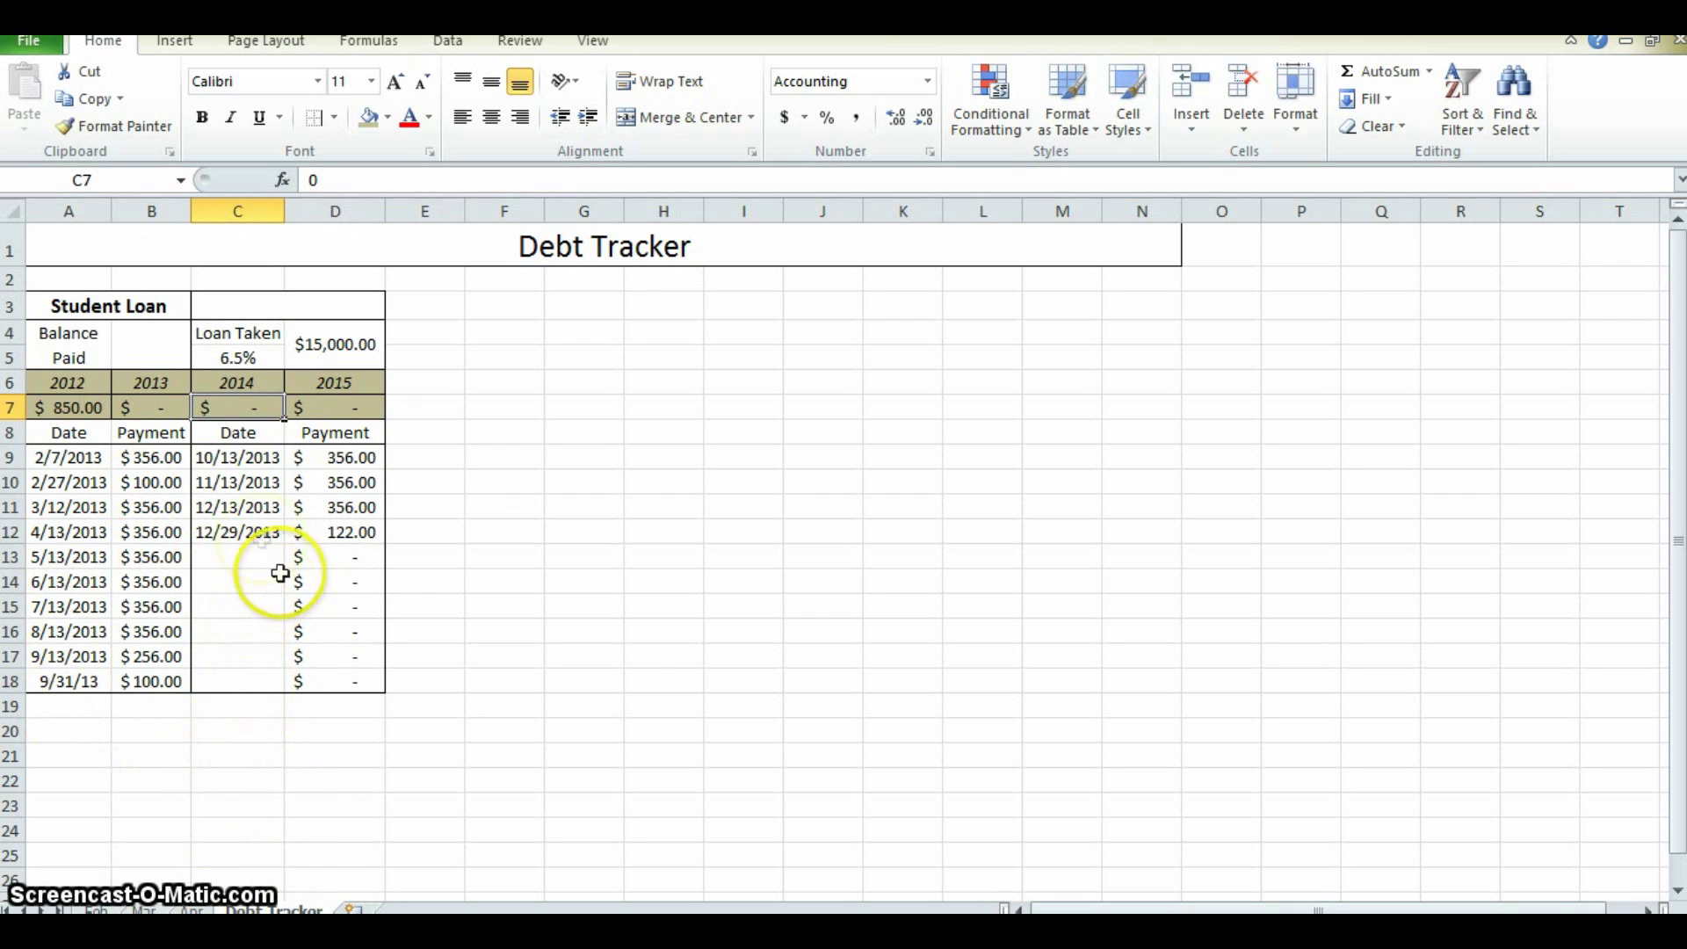
{"action": "left_click", "coordinate": [165, 410]}
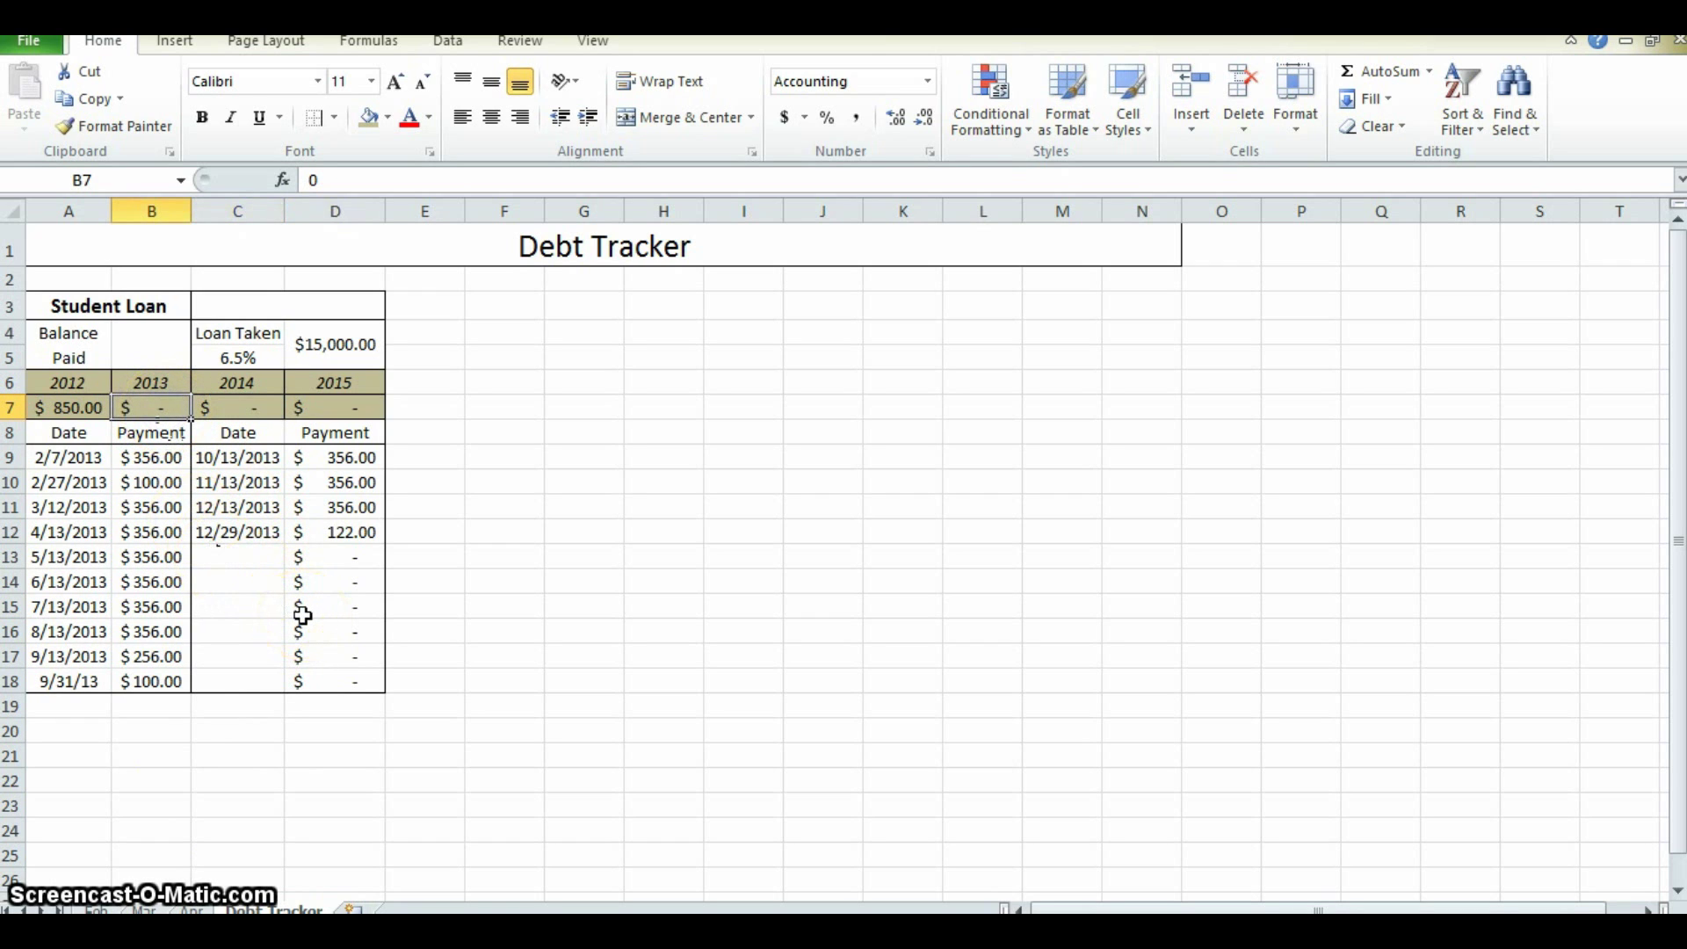
- Enter =SUM(B9:B18,D9:D18) in the 2013 Balance Paid cell B7
{"action": "type", "text": "="}
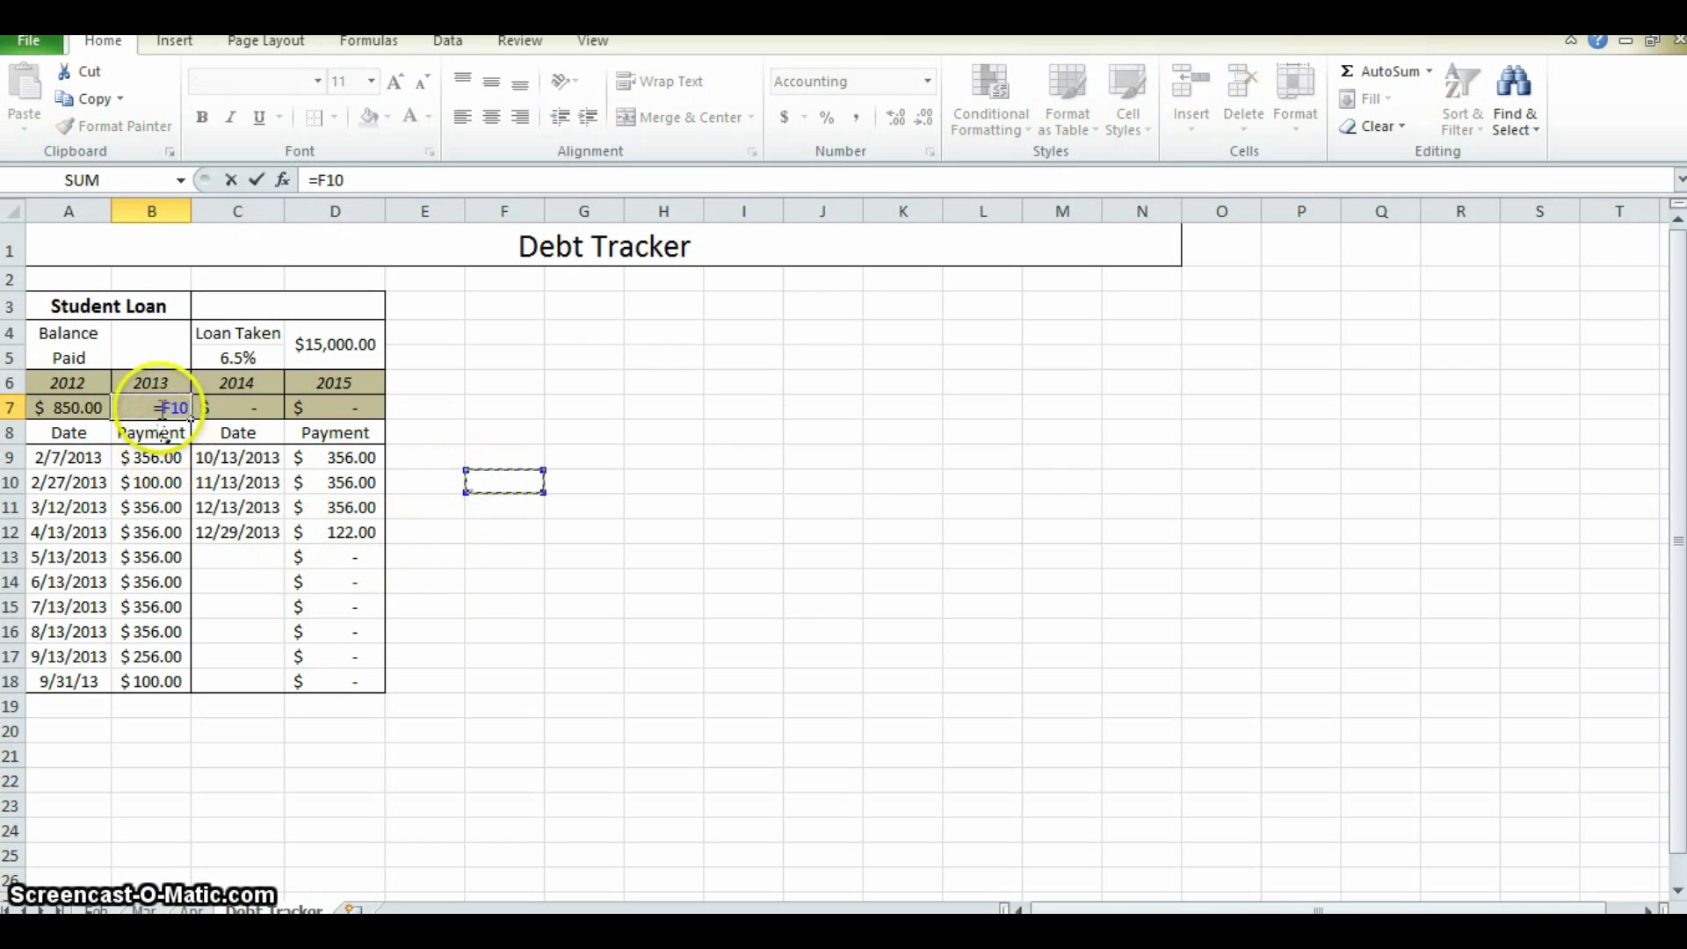
{"action": "key", "text": "Escape"}
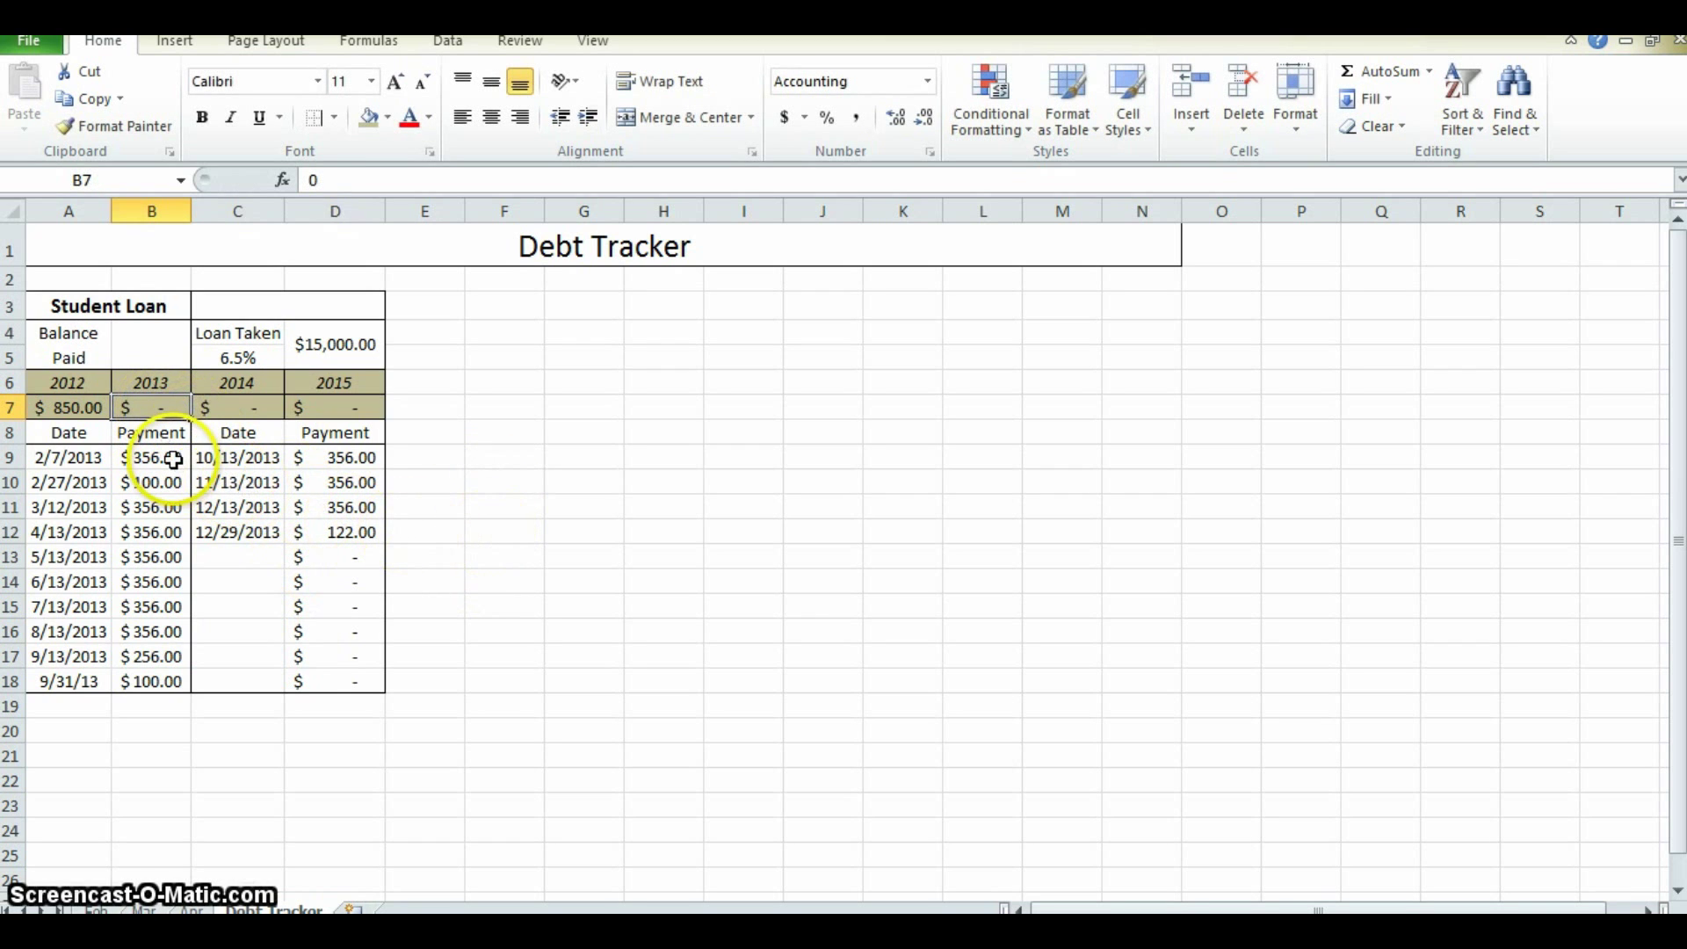
{"action": "left_click", "coordinate": [1400, 70]}
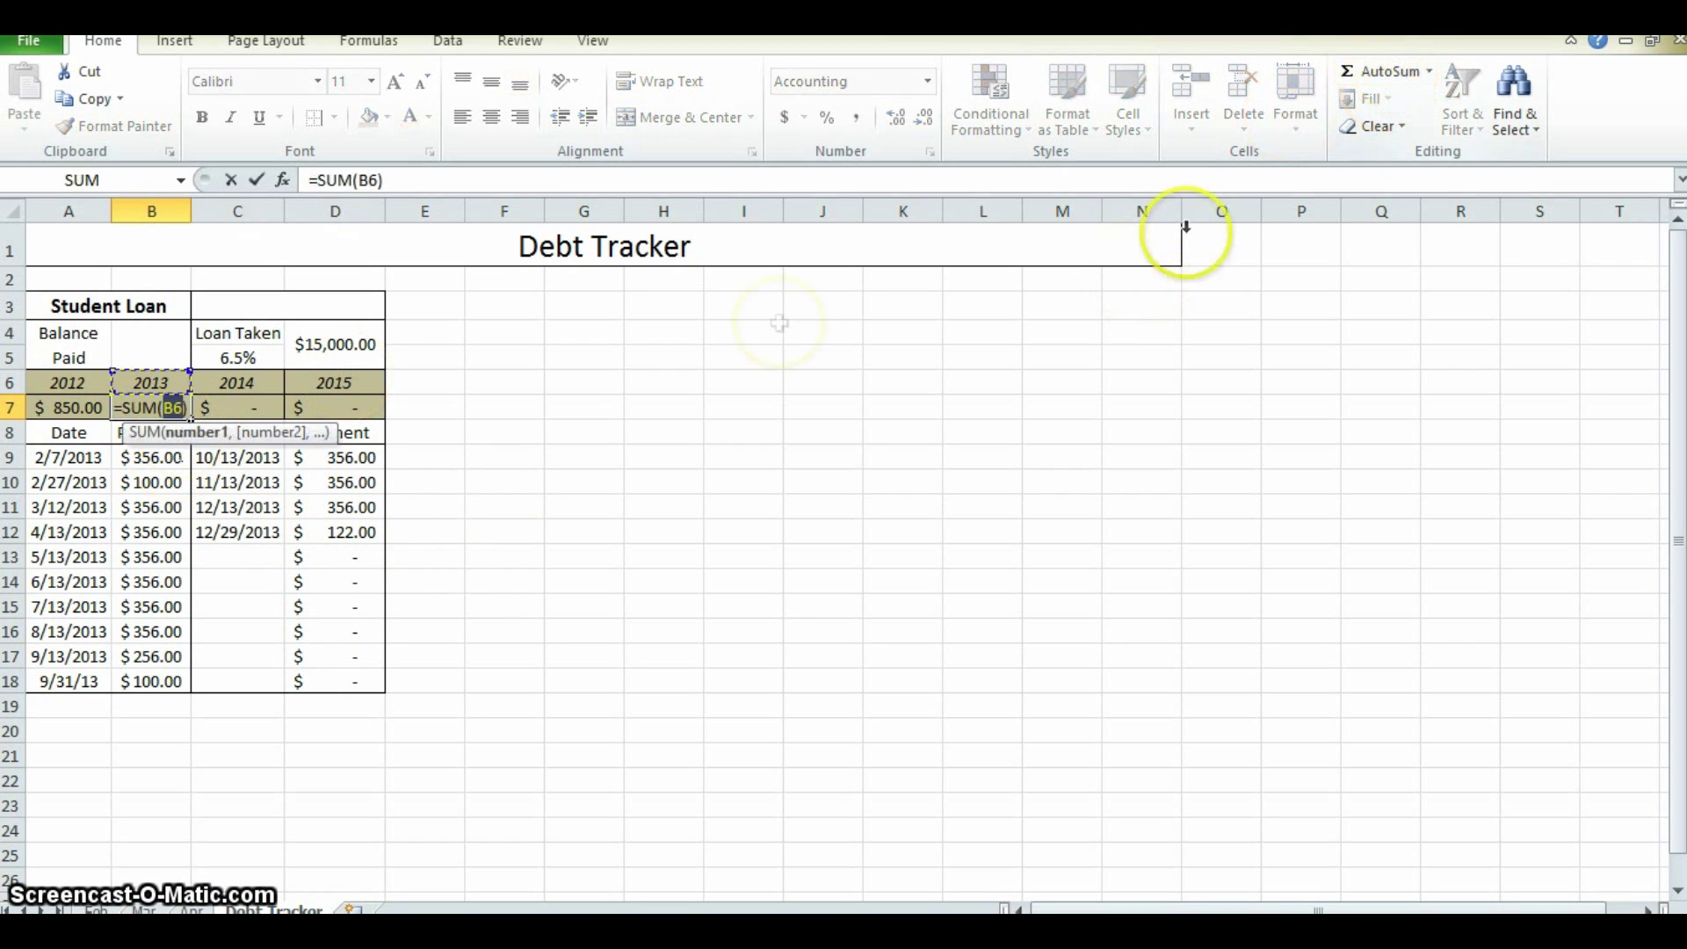
{"action": "left_click_drag", "start_coordinate": [153, 459], "coordinate": [158, 683]}
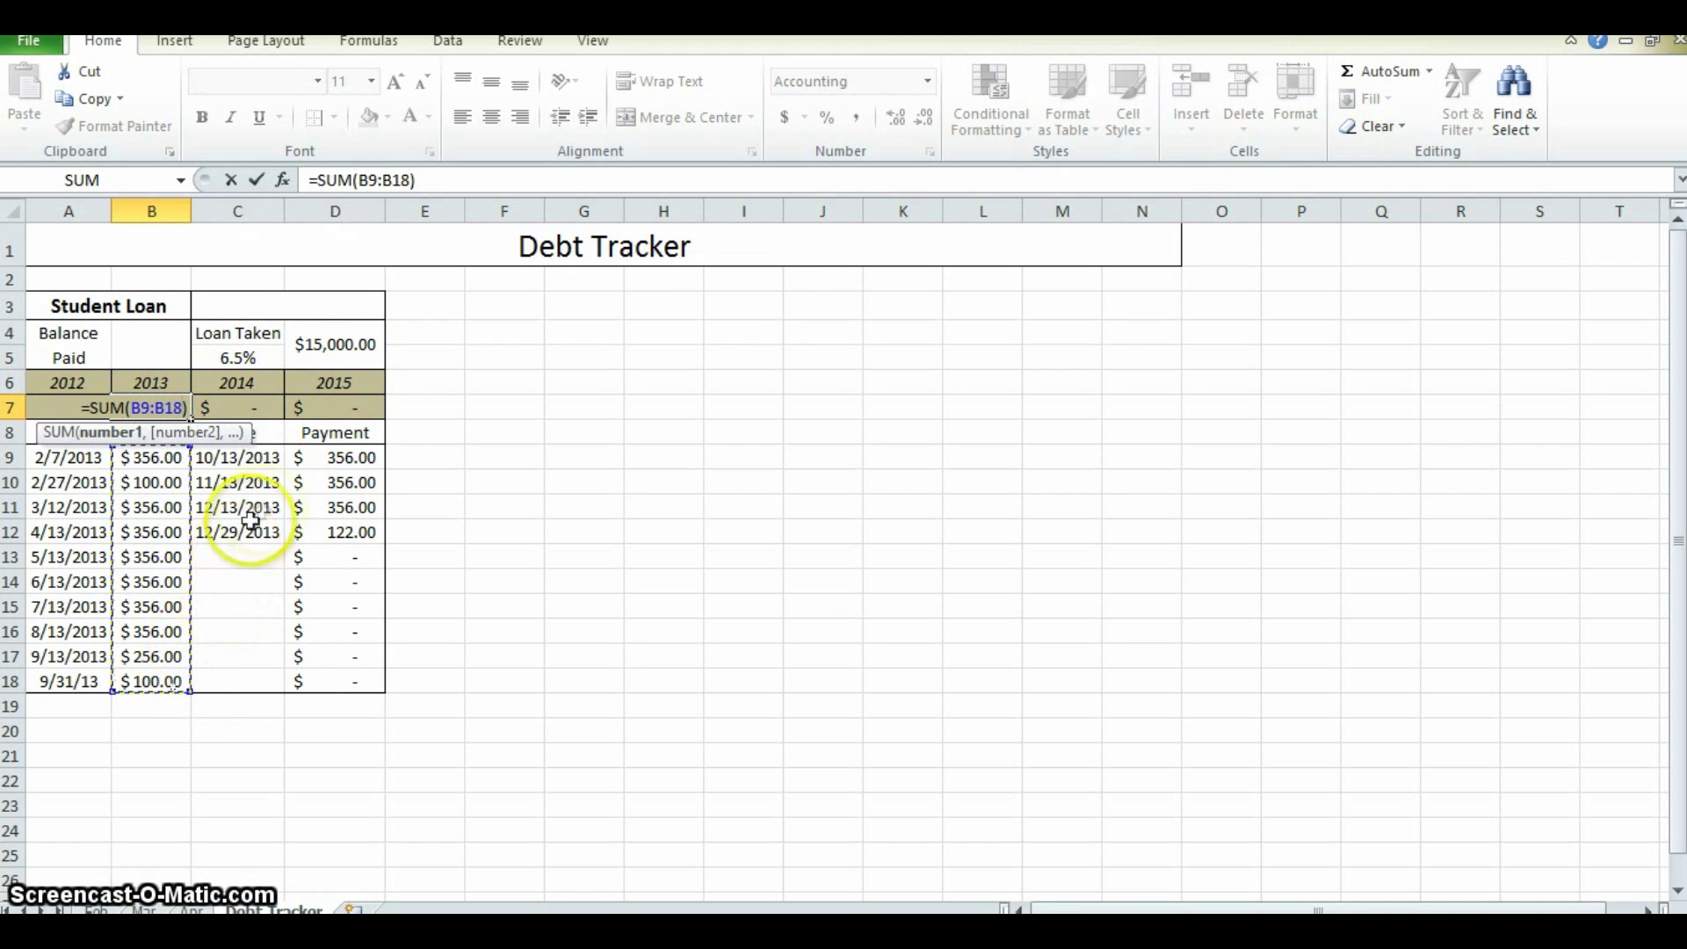
{"action": "left_click_drag", "start_coordinate": [352, 457], "coordinate": [346, 677]}
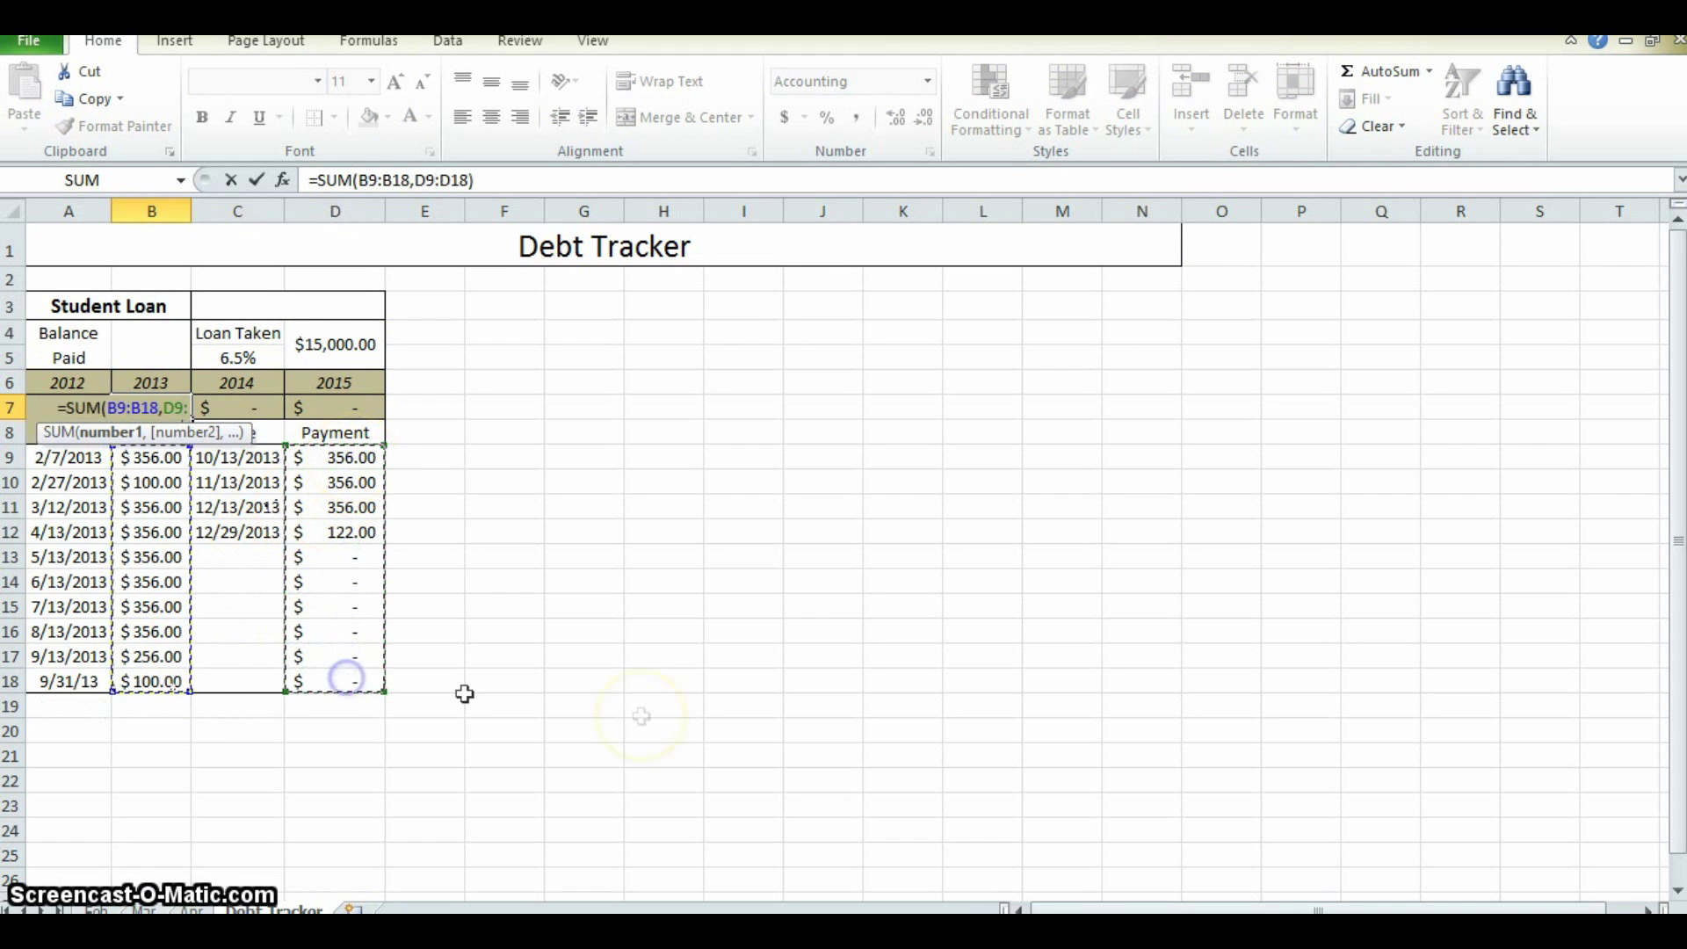
{"action": "key", "text": "Return"}
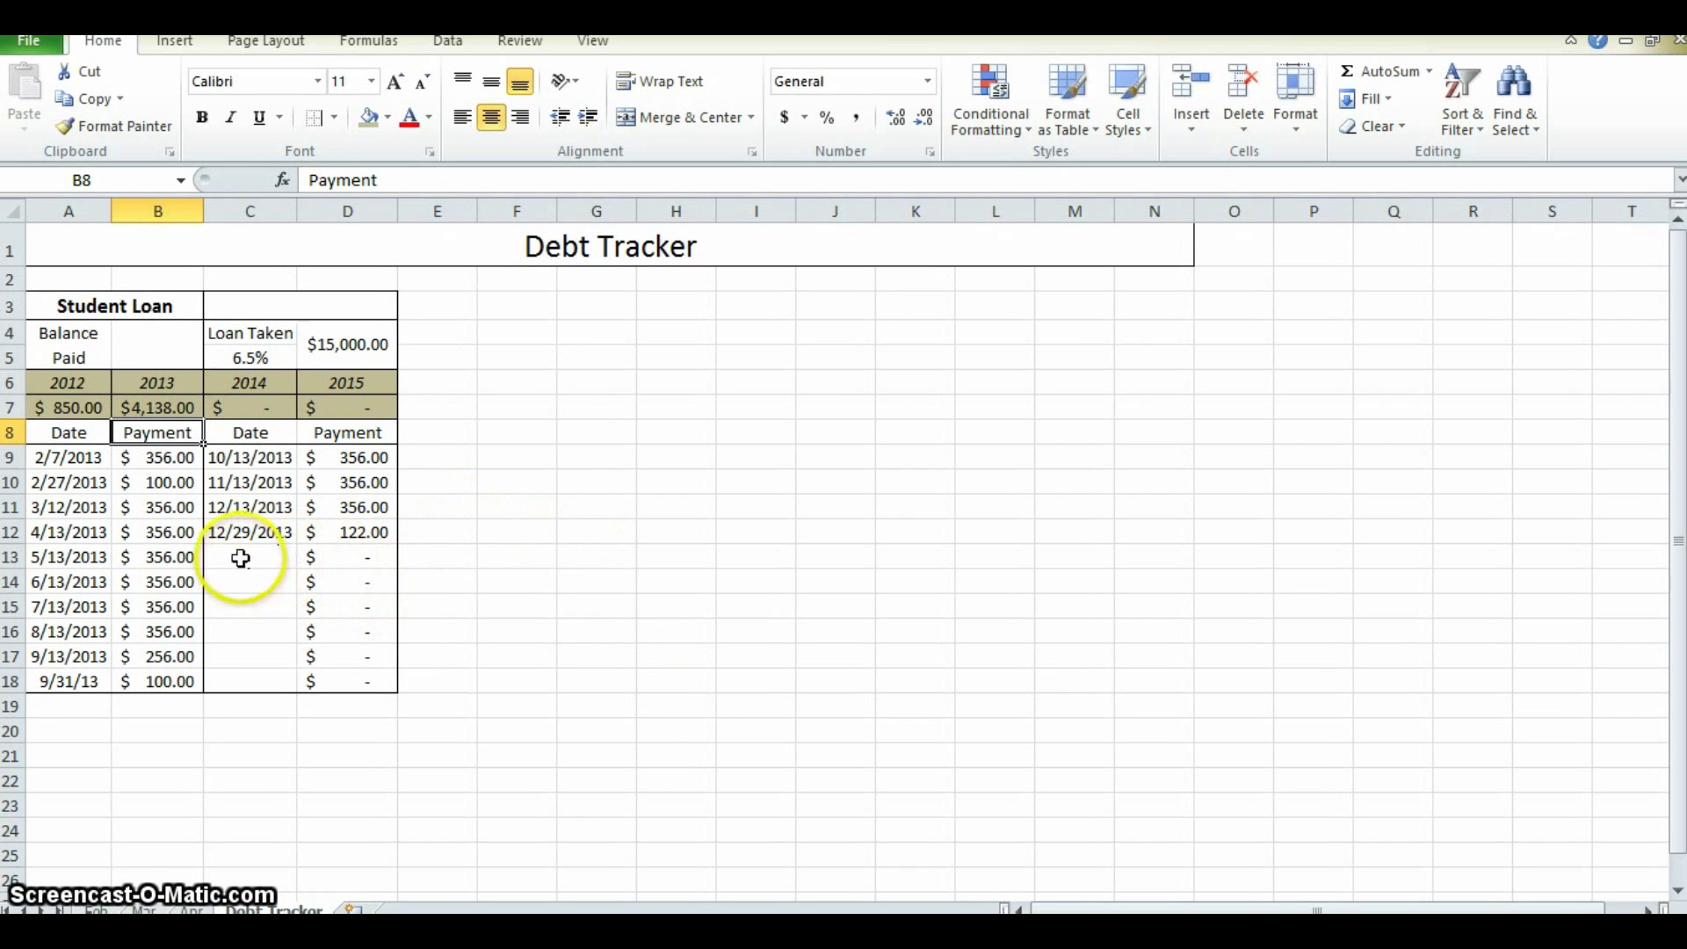
- Log a $51.00 payment dated 12/31 in C13:D13, bringing the 2013 total to $4,189.00
{"action": "left_click", "coordinate": [163, 407]}
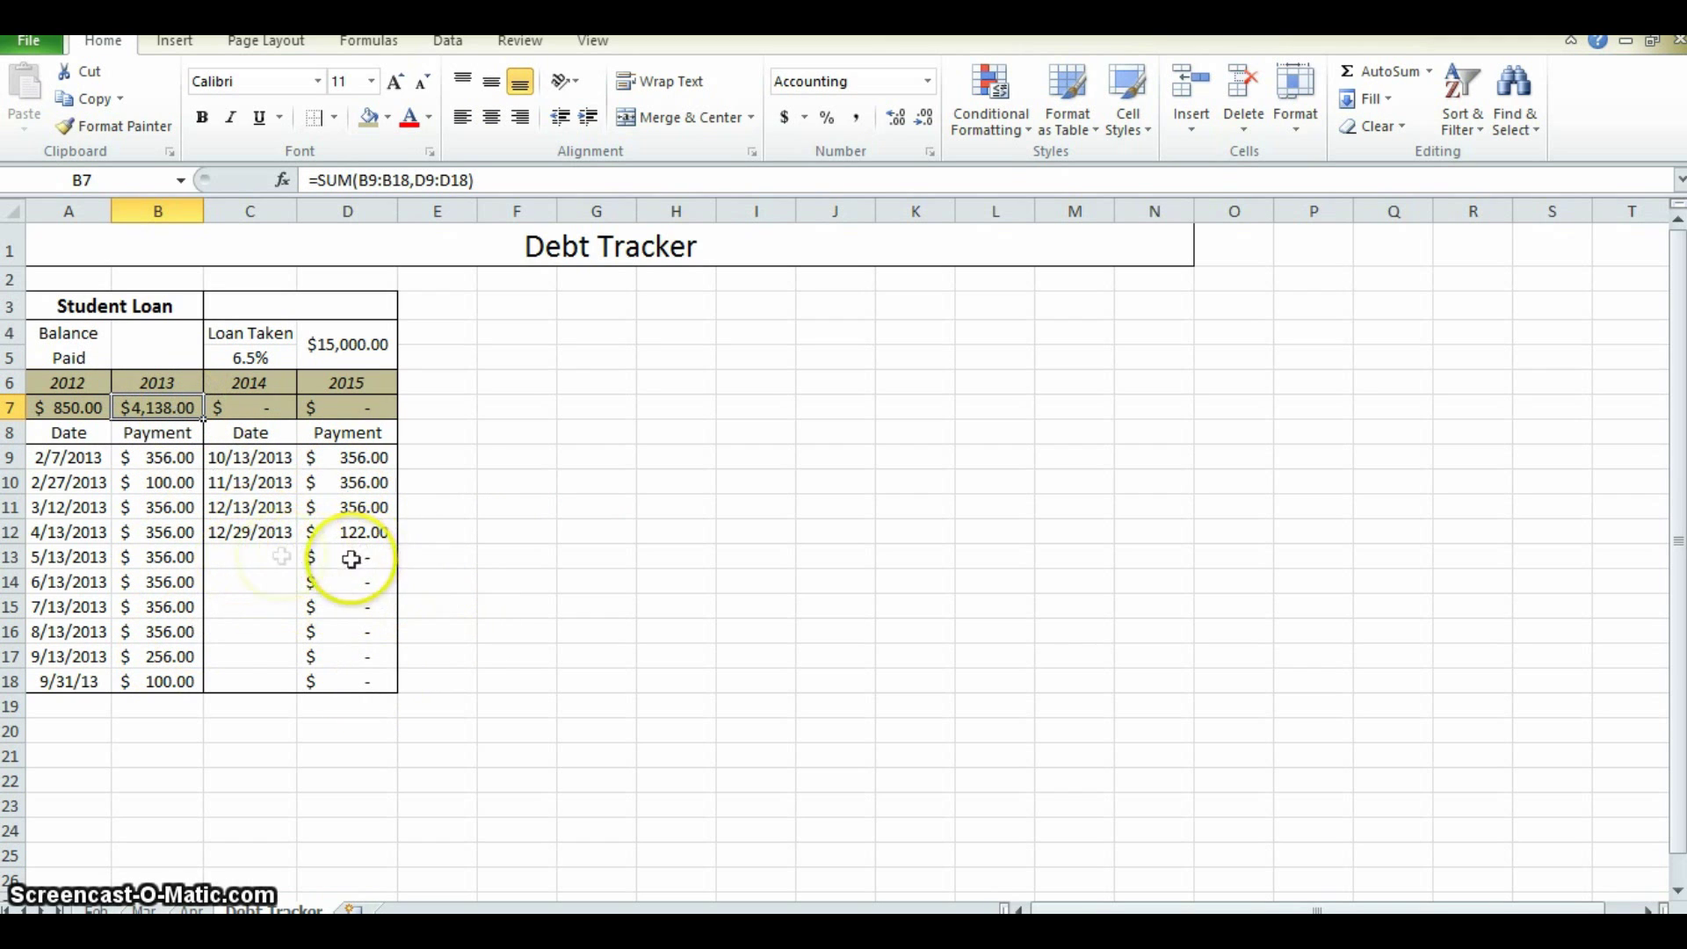
{"action": "left_click", "coordinate": [279, 556]}
{"action": "type", "text": "12/31/13"}
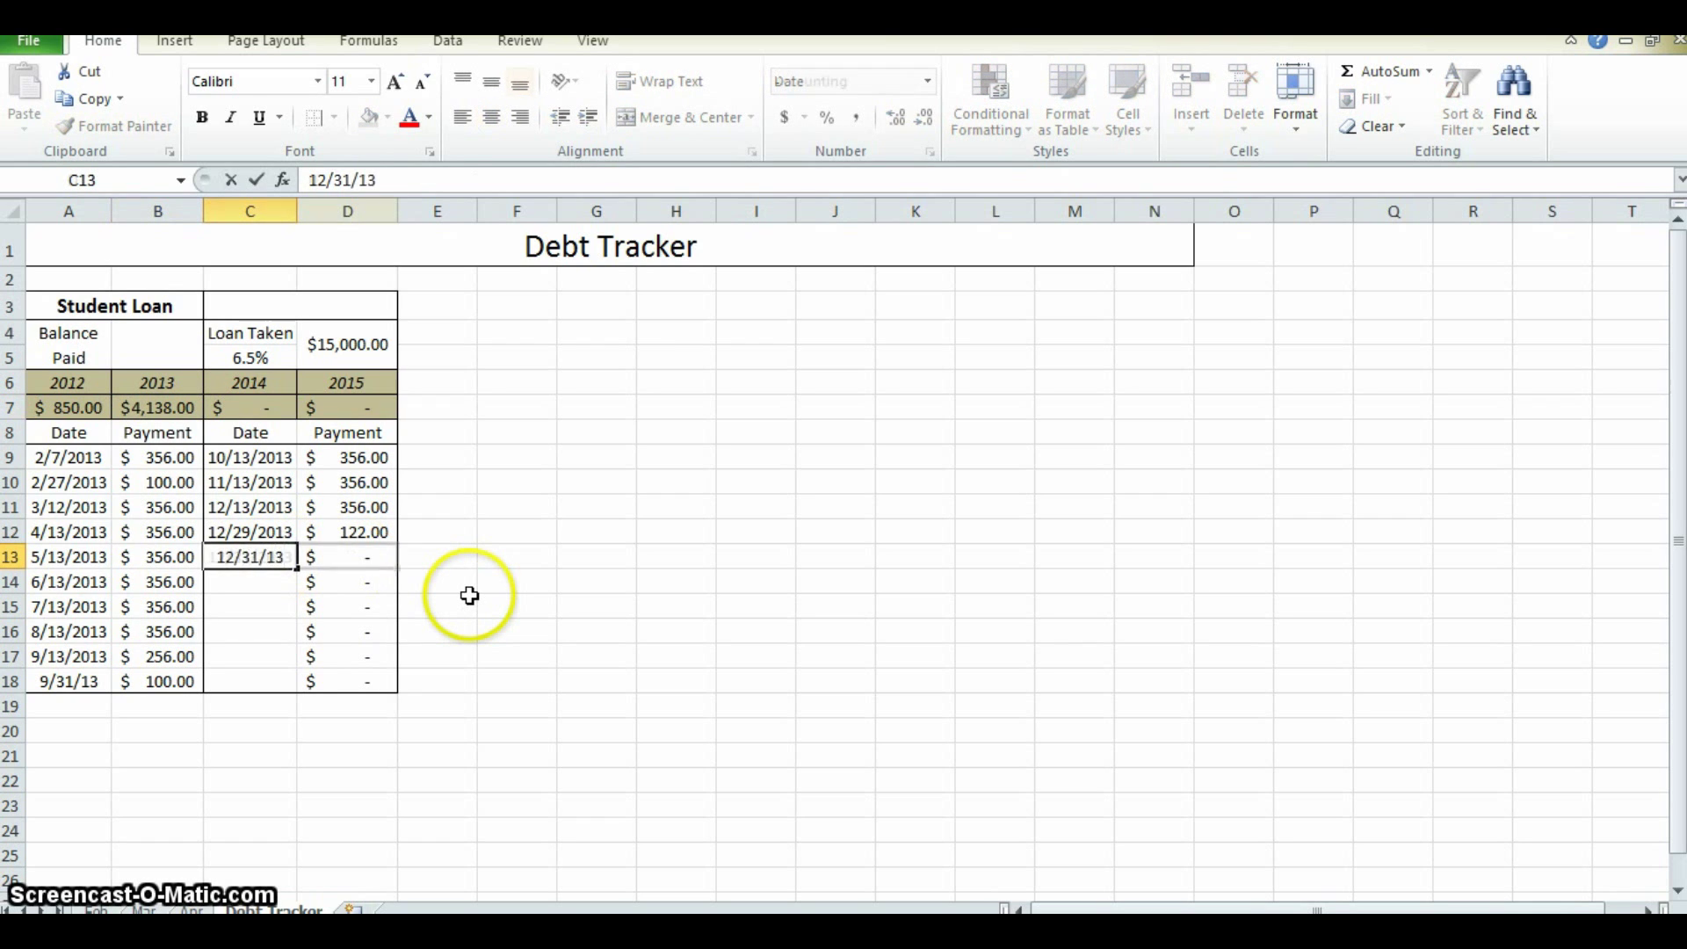
{"action": "key", "text": "Tab"}
{"action": "type", "text": "5"}
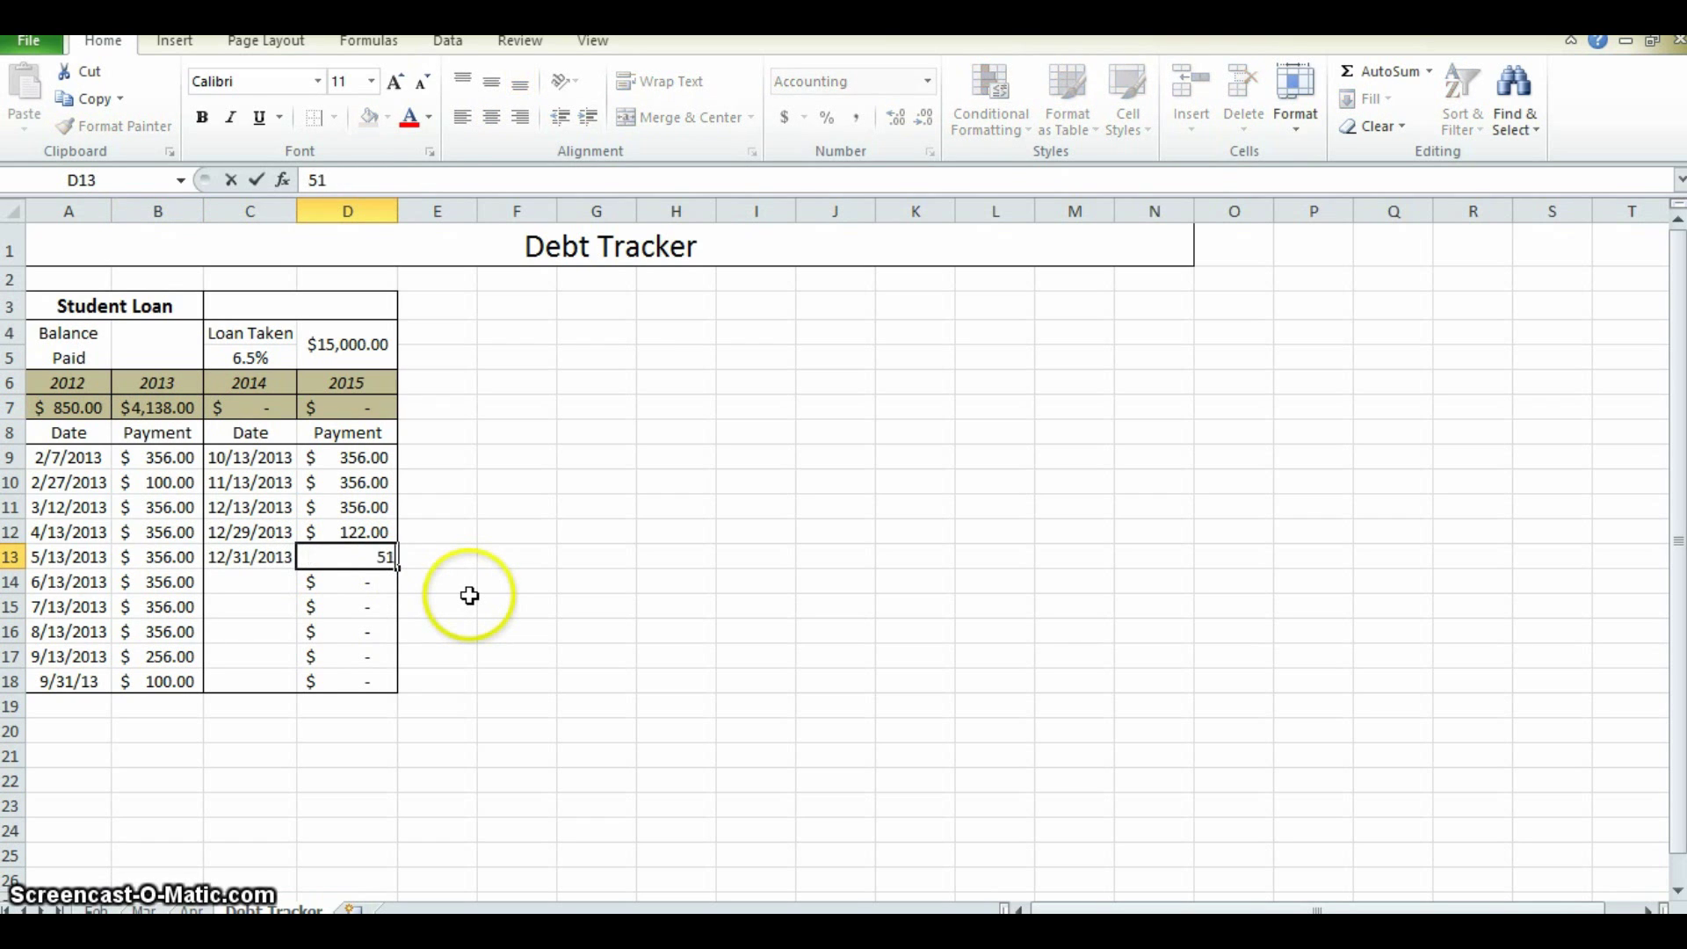
{"action": "key", "text": "Return"}
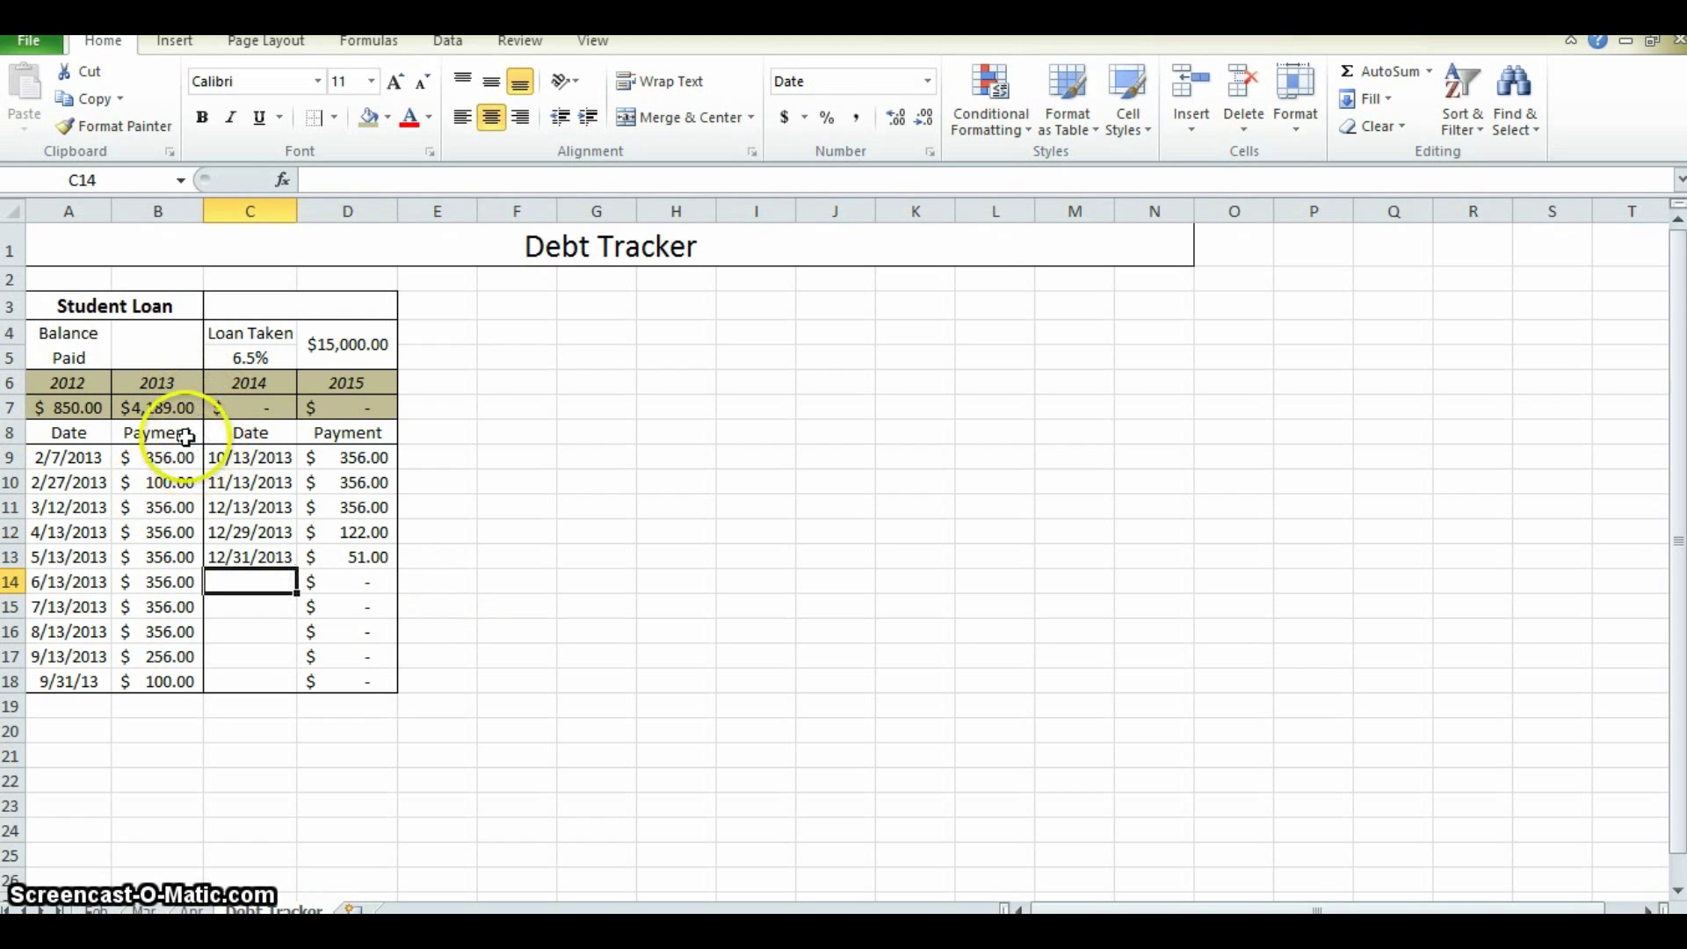
{"action": "left_click", "coordinate": [184, 410]}
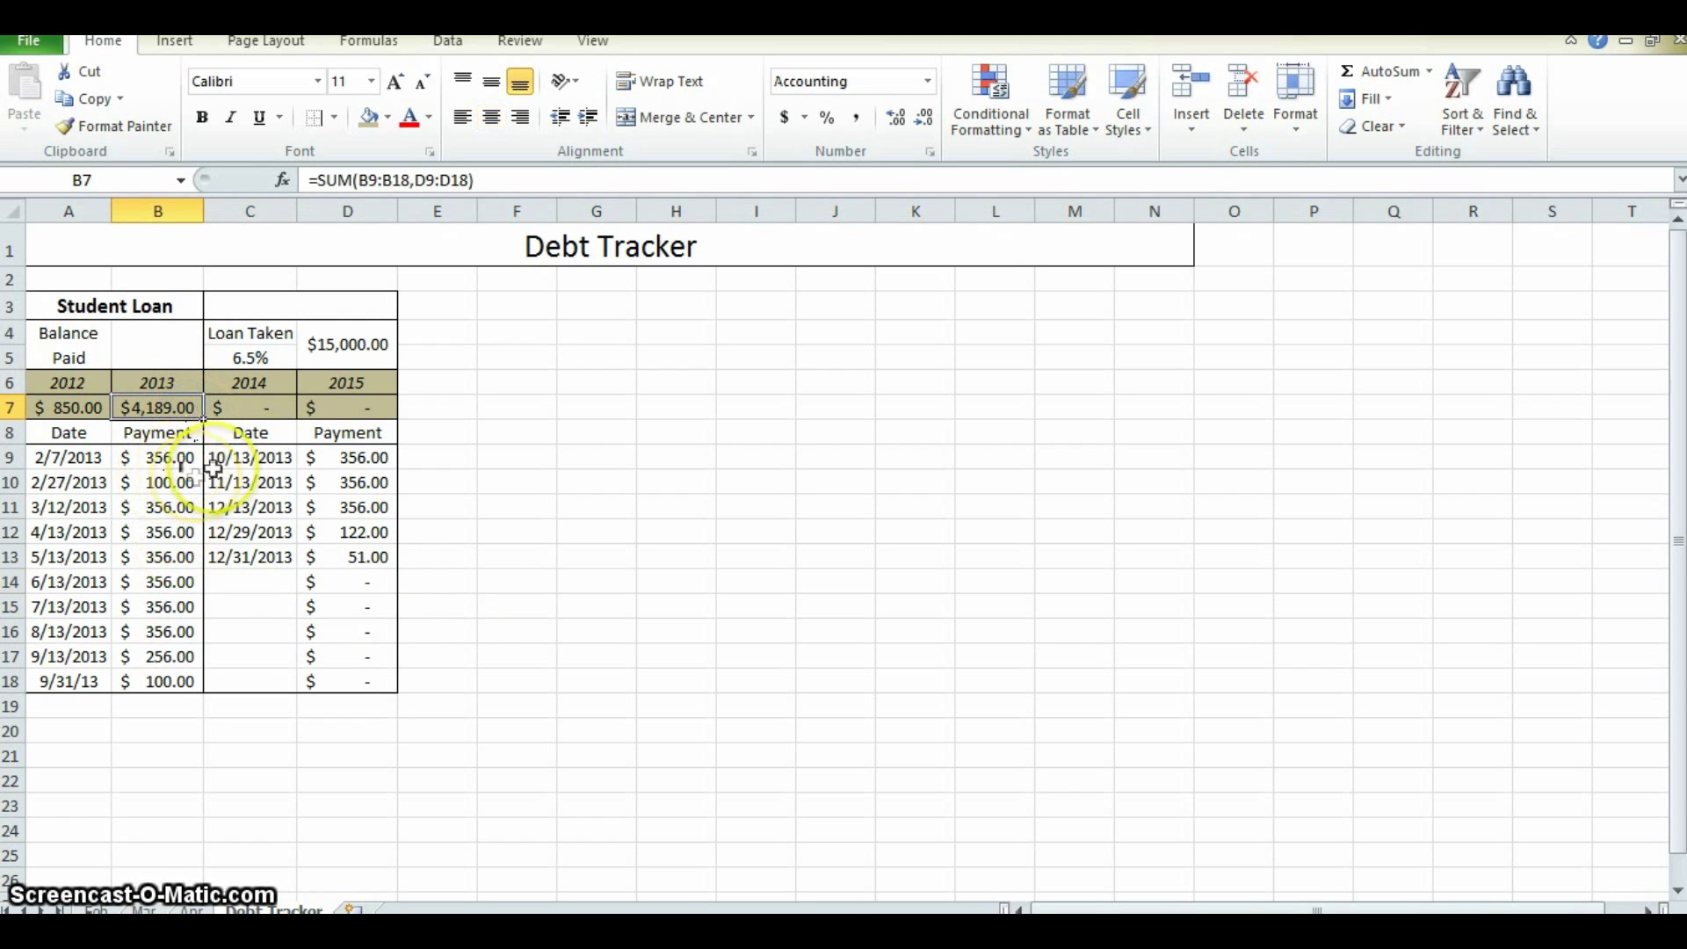
{"action": "key", "text": "Right"}
{"action": "key", "text": "Right"}
{"action": "key", "text": "Right"}
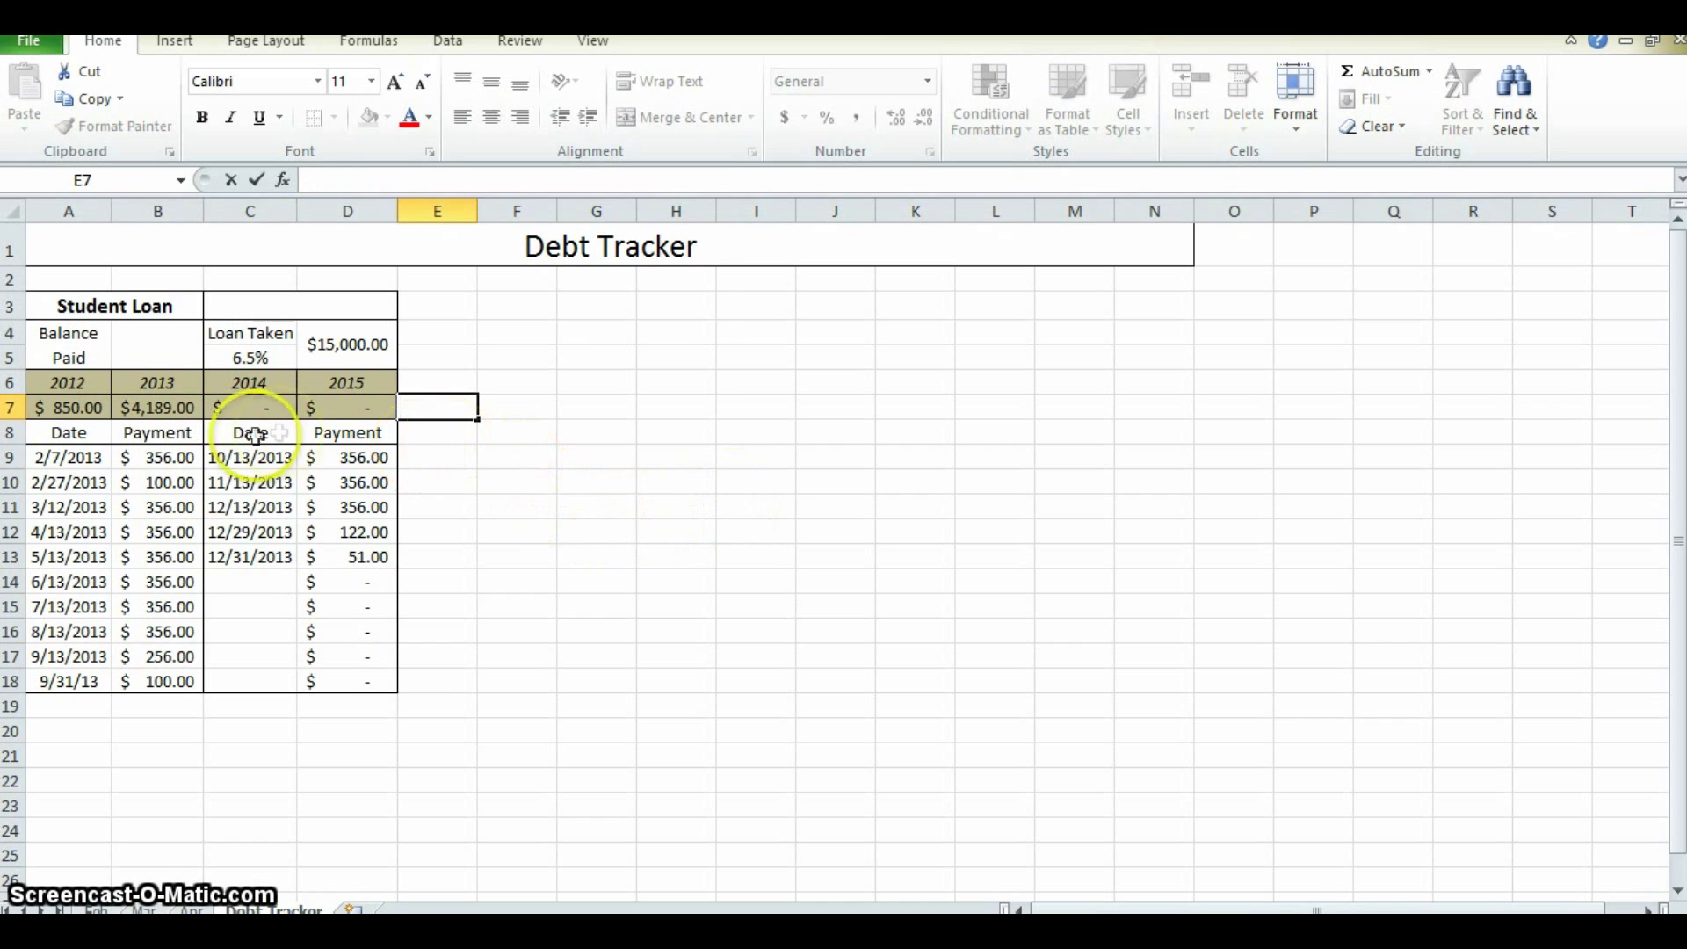
{"action": "double_click", "coordinate": [424, 415]}
- Put $4,189.00 in D21 and inspect the 2013 total formula without changing it
{"action": "key", "text": "Escape"}
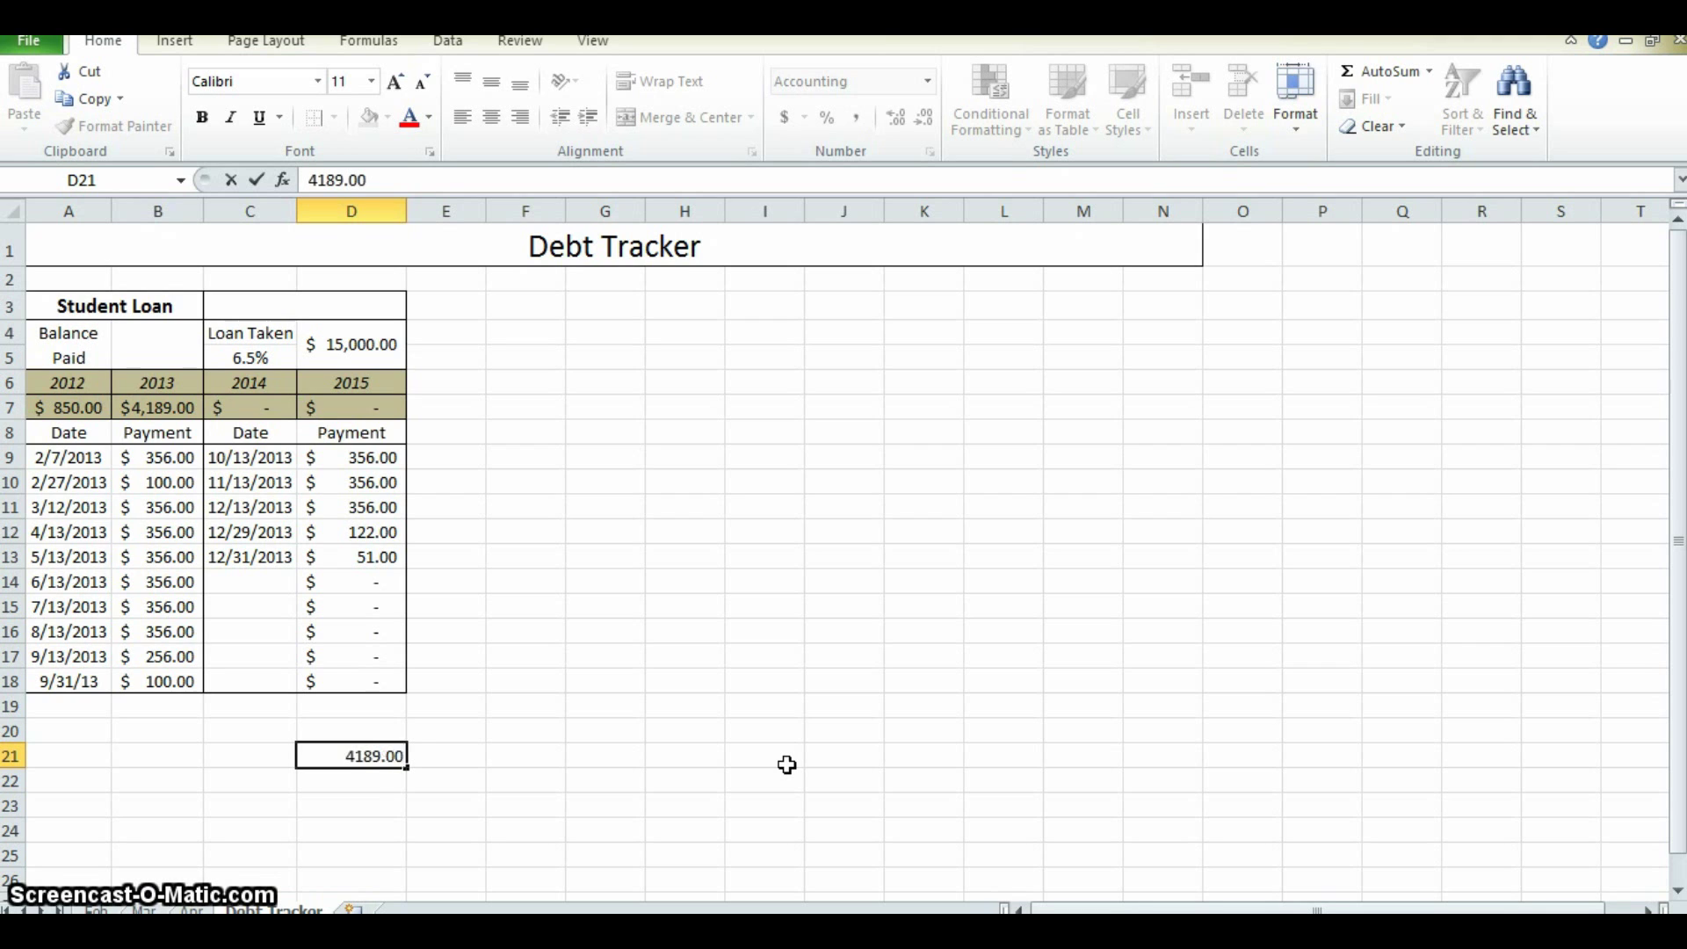
{"action": "key", "text": "Return"}
{"action": "left_click", "coordinate": [387, 754]}
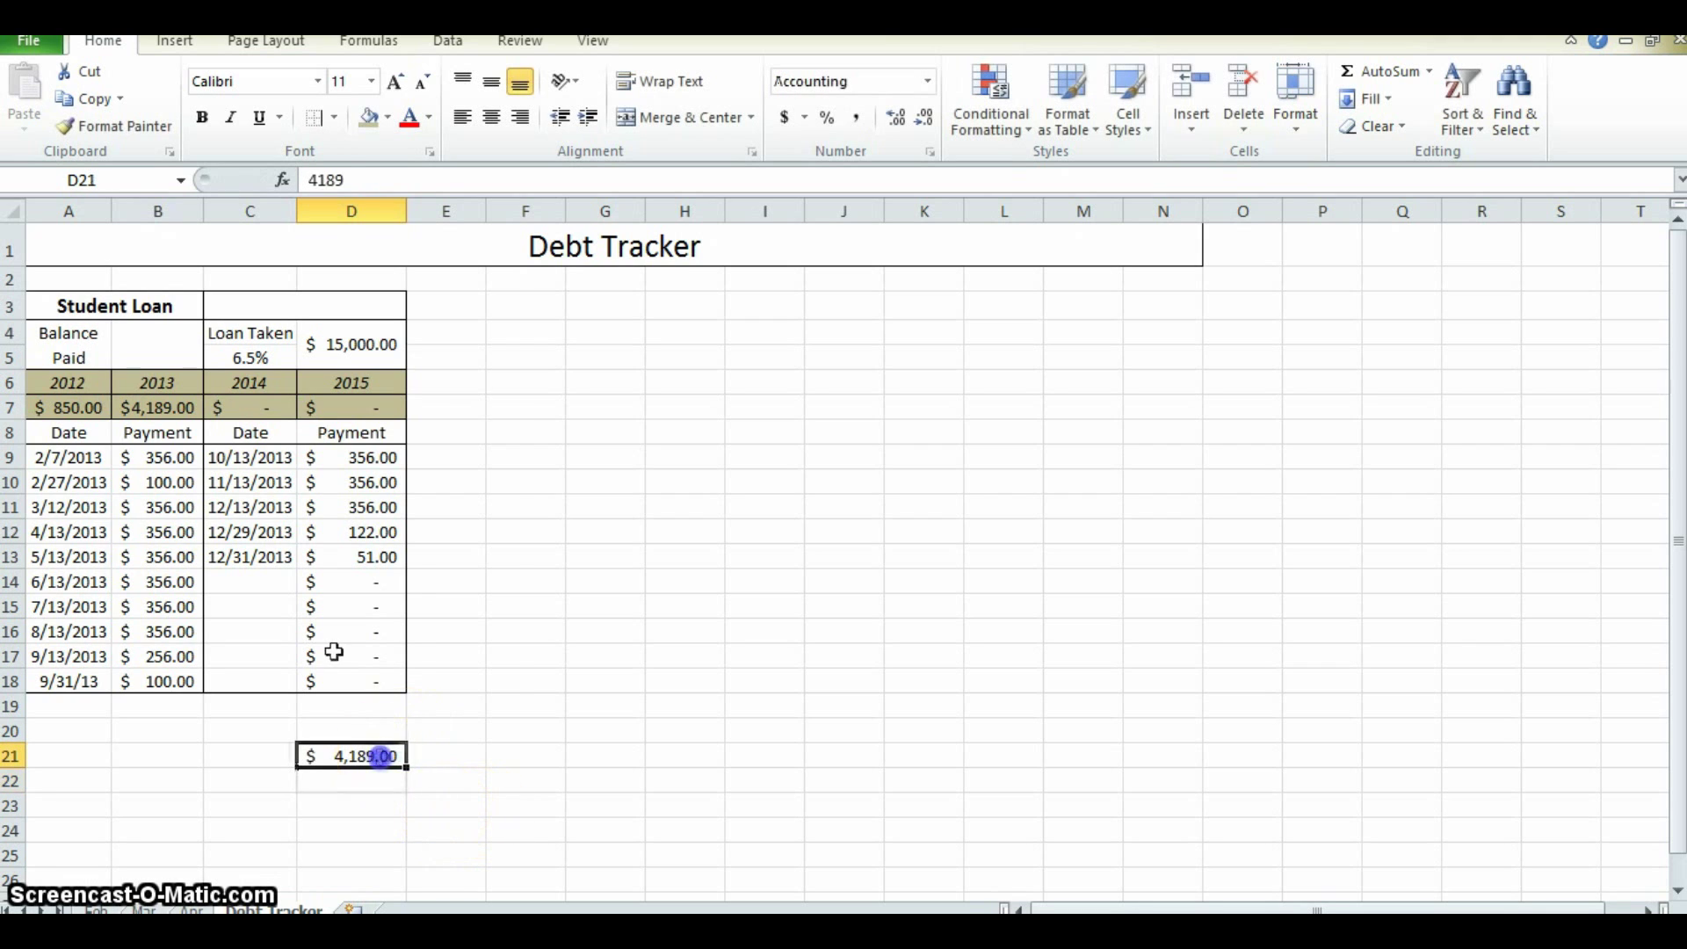
{"action": "left_click", "coordinate": [182, 403]}
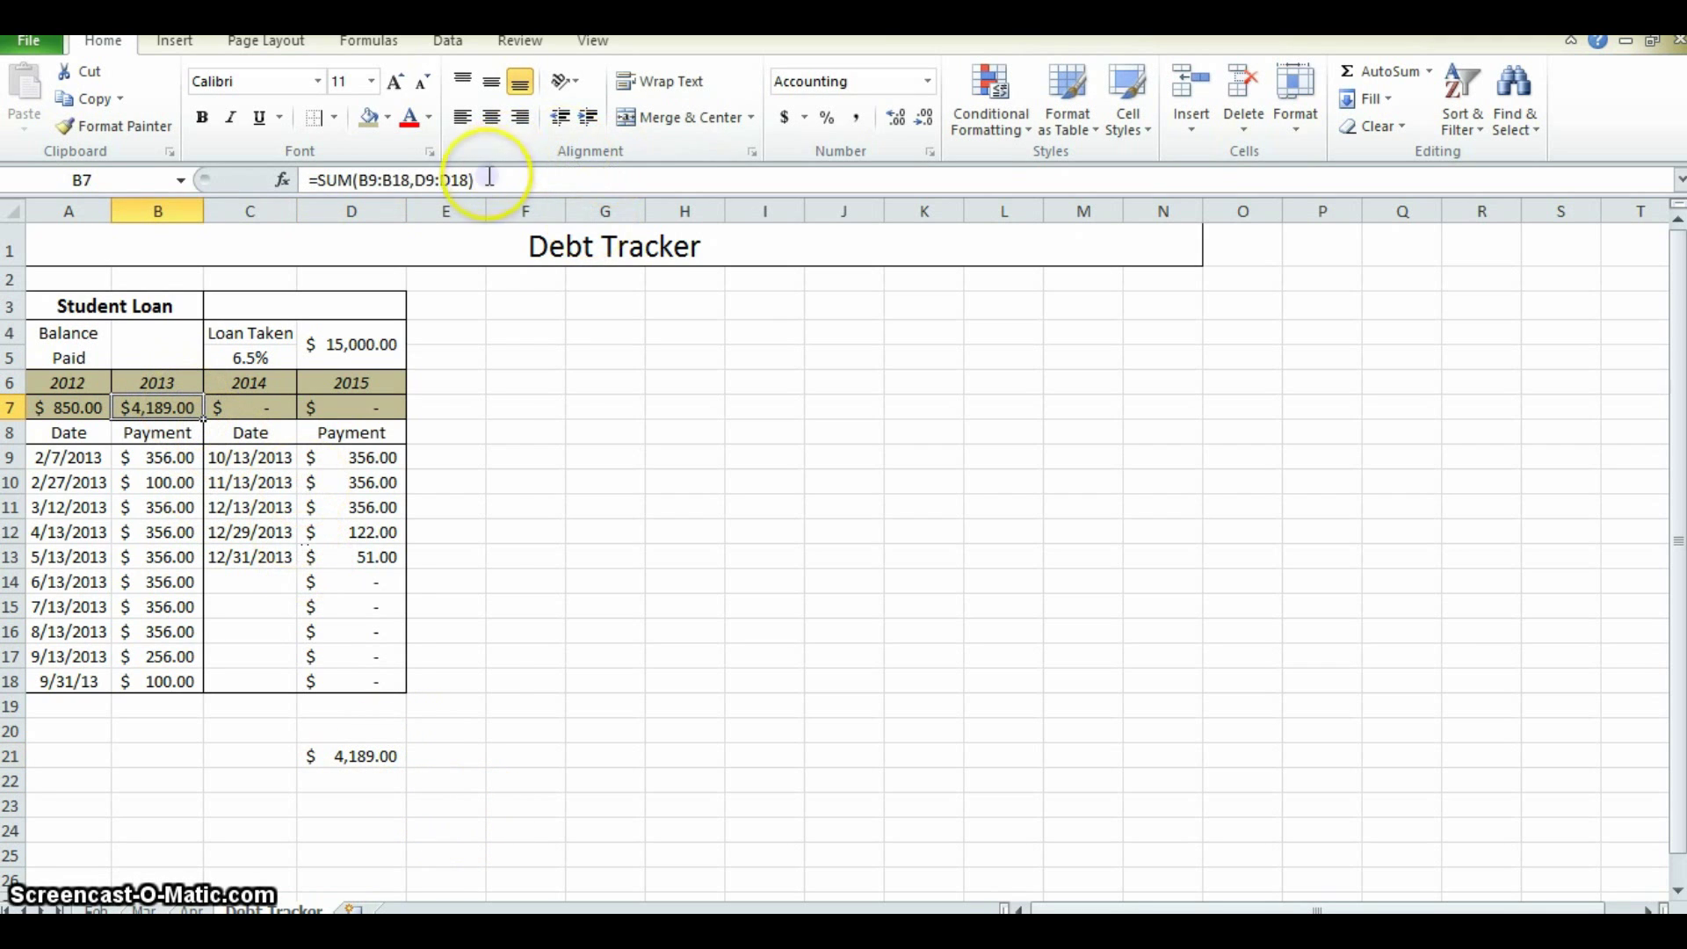
{"action": "left_click", "coordinate": [459, 180]}
{"action": "left_click_drag", "start_coordinate": [318, 180], "coordinate": [310, 180]}
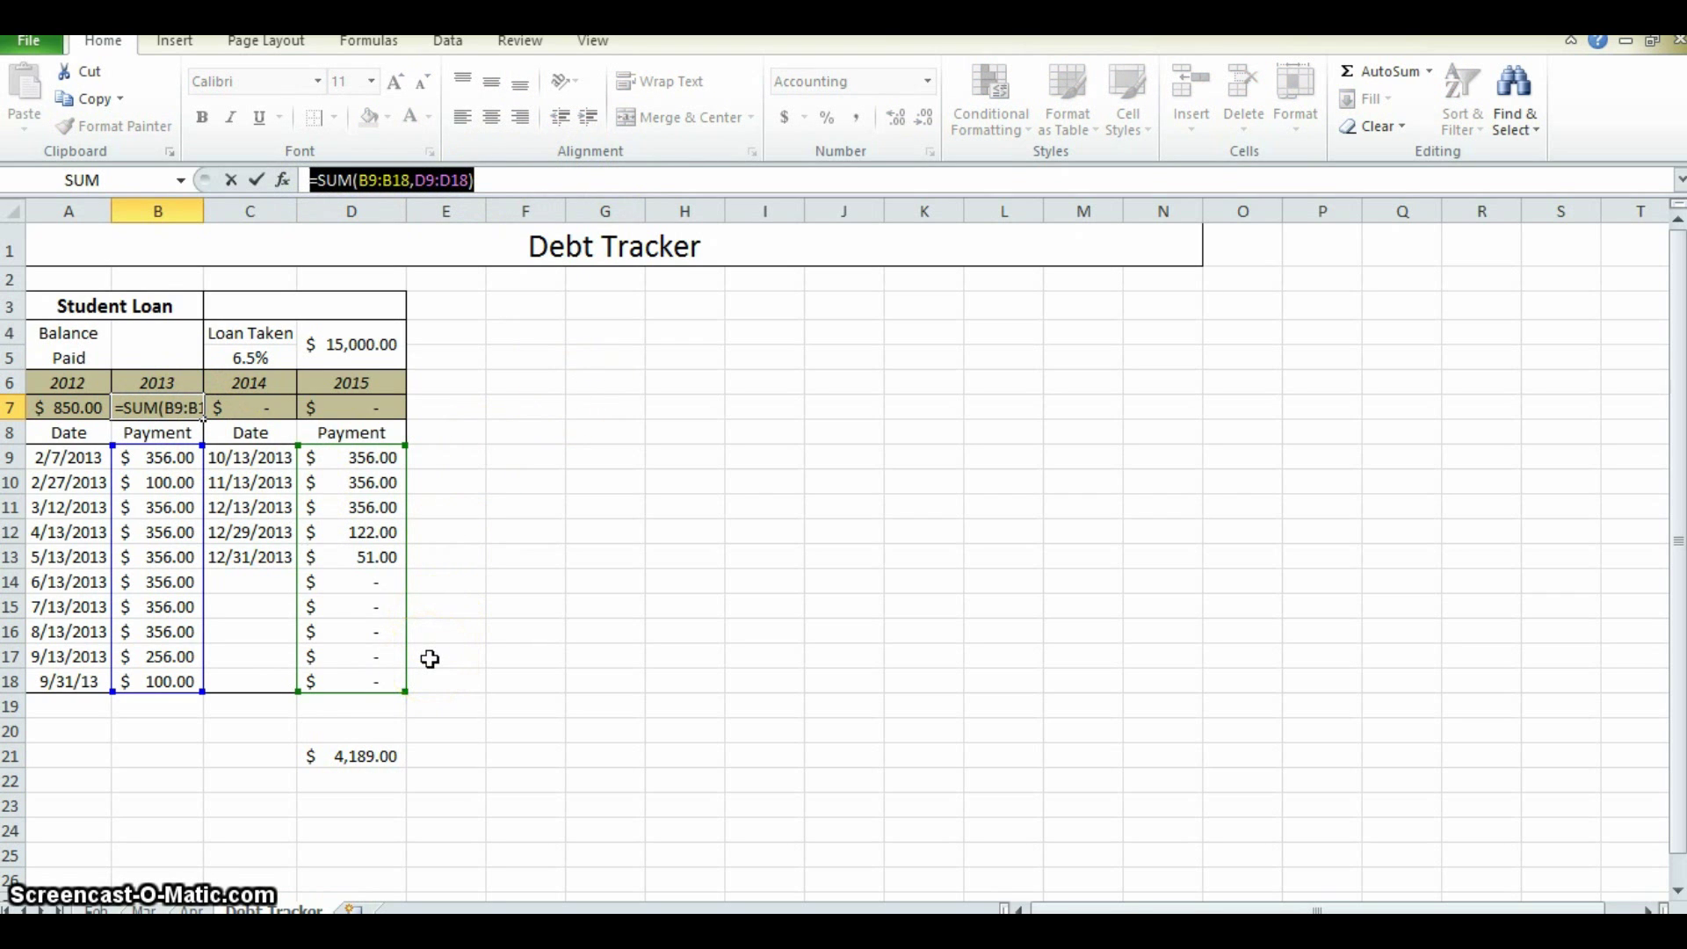
{"action": "type", "text": "41"}
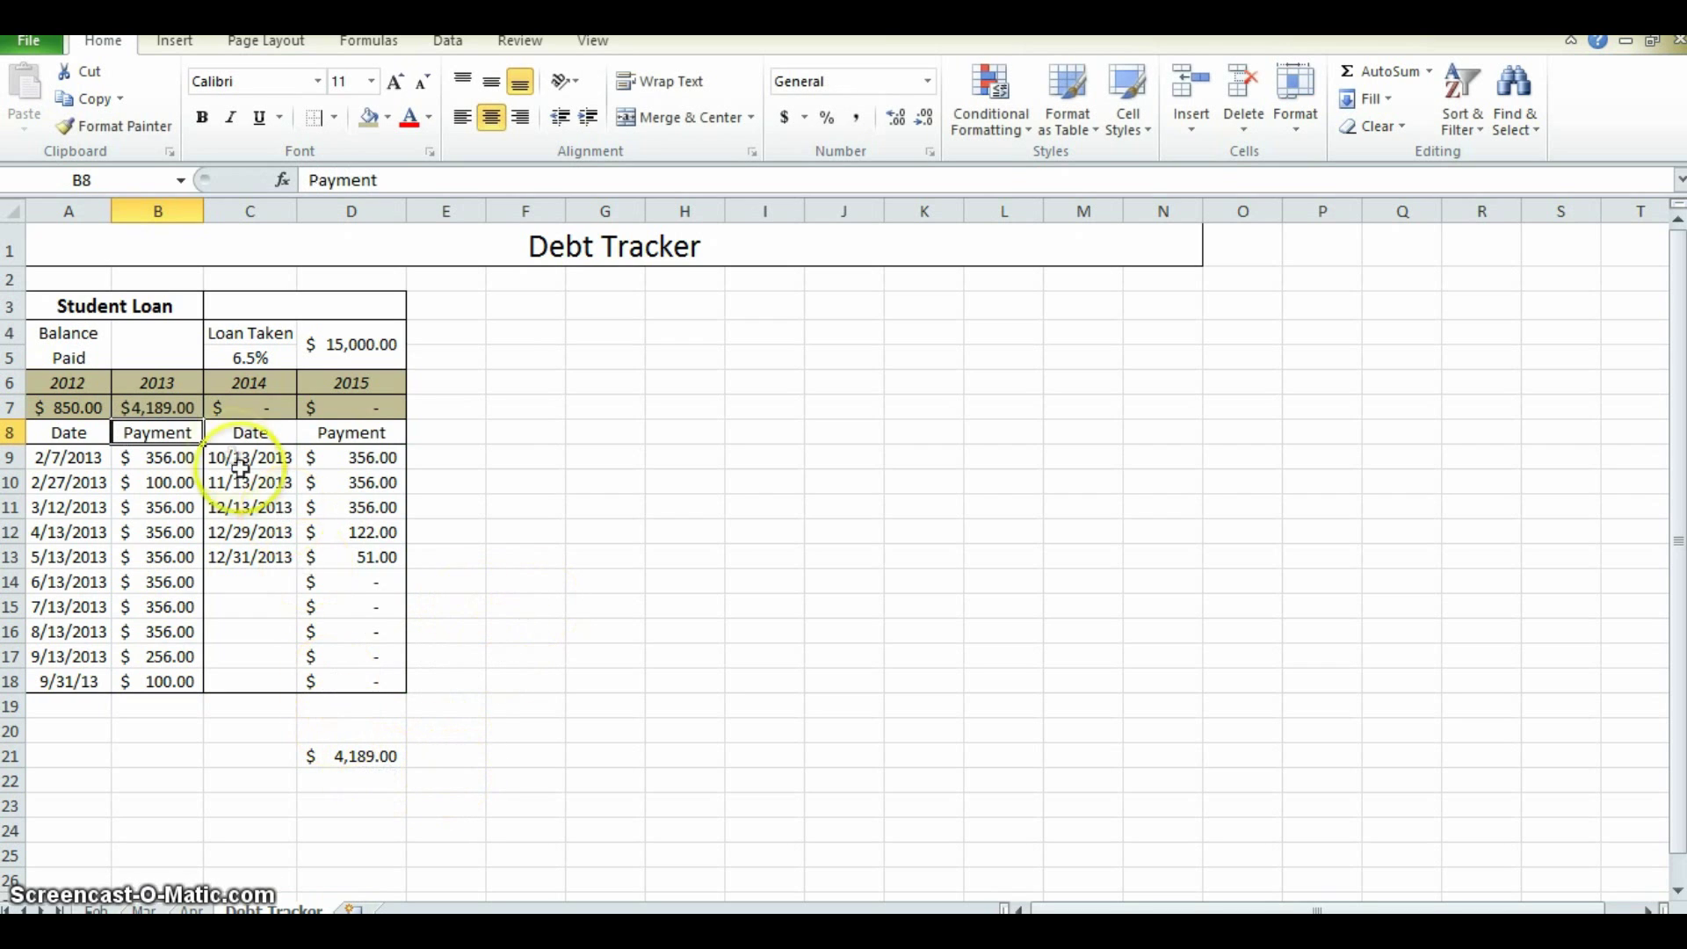
- Give cell C7 a SUM of B9:B18 and the column D payments, showing $4,189.00
{"action": "left_click", "coordinate": [281, 406]}
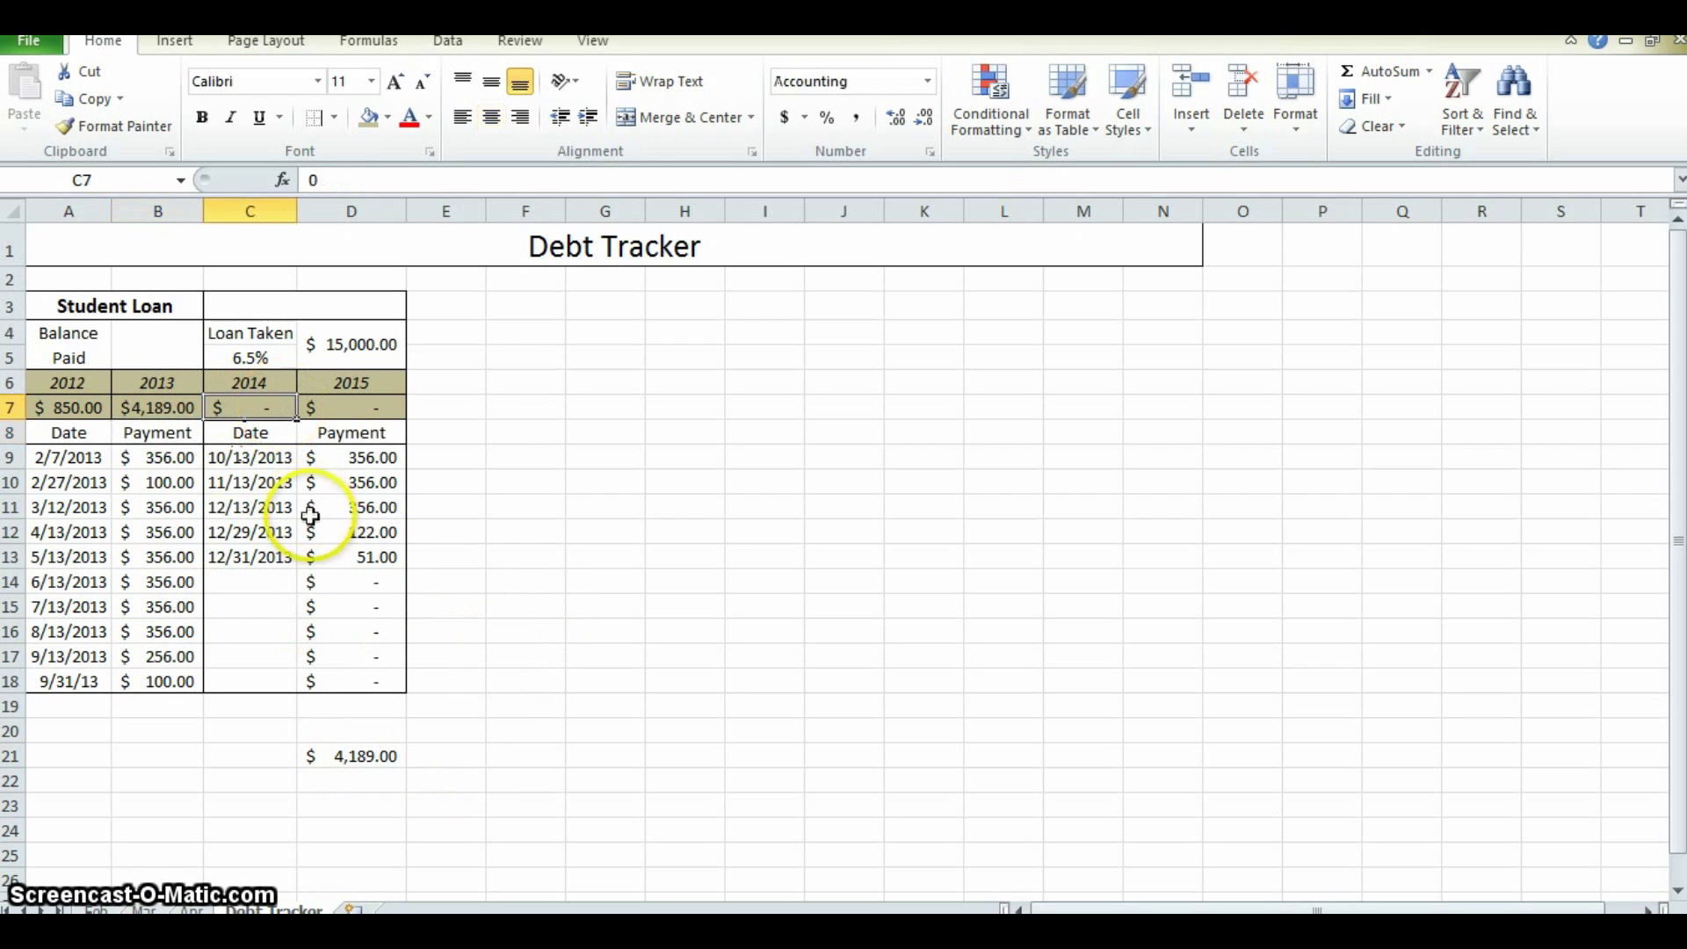
{"action": "left_click", "coordinate": [353, 178]}
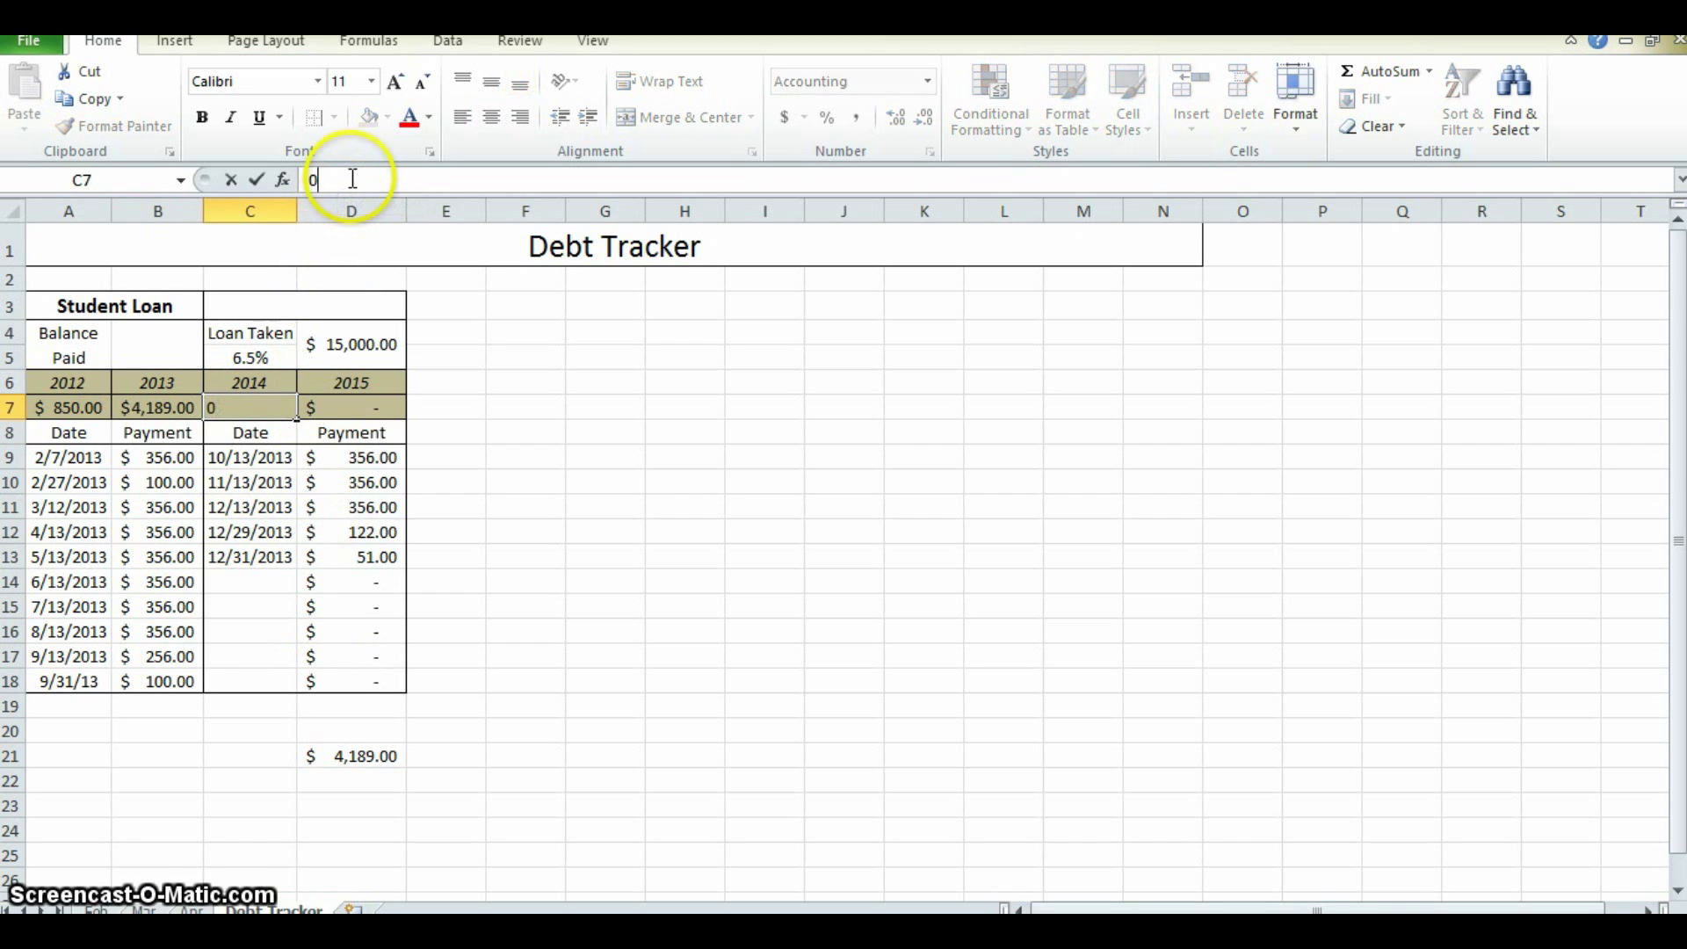
{"action": "left_click", "coordinate": [526, 557]}
{"action": "left_click", "coordinate": [277, 407]}
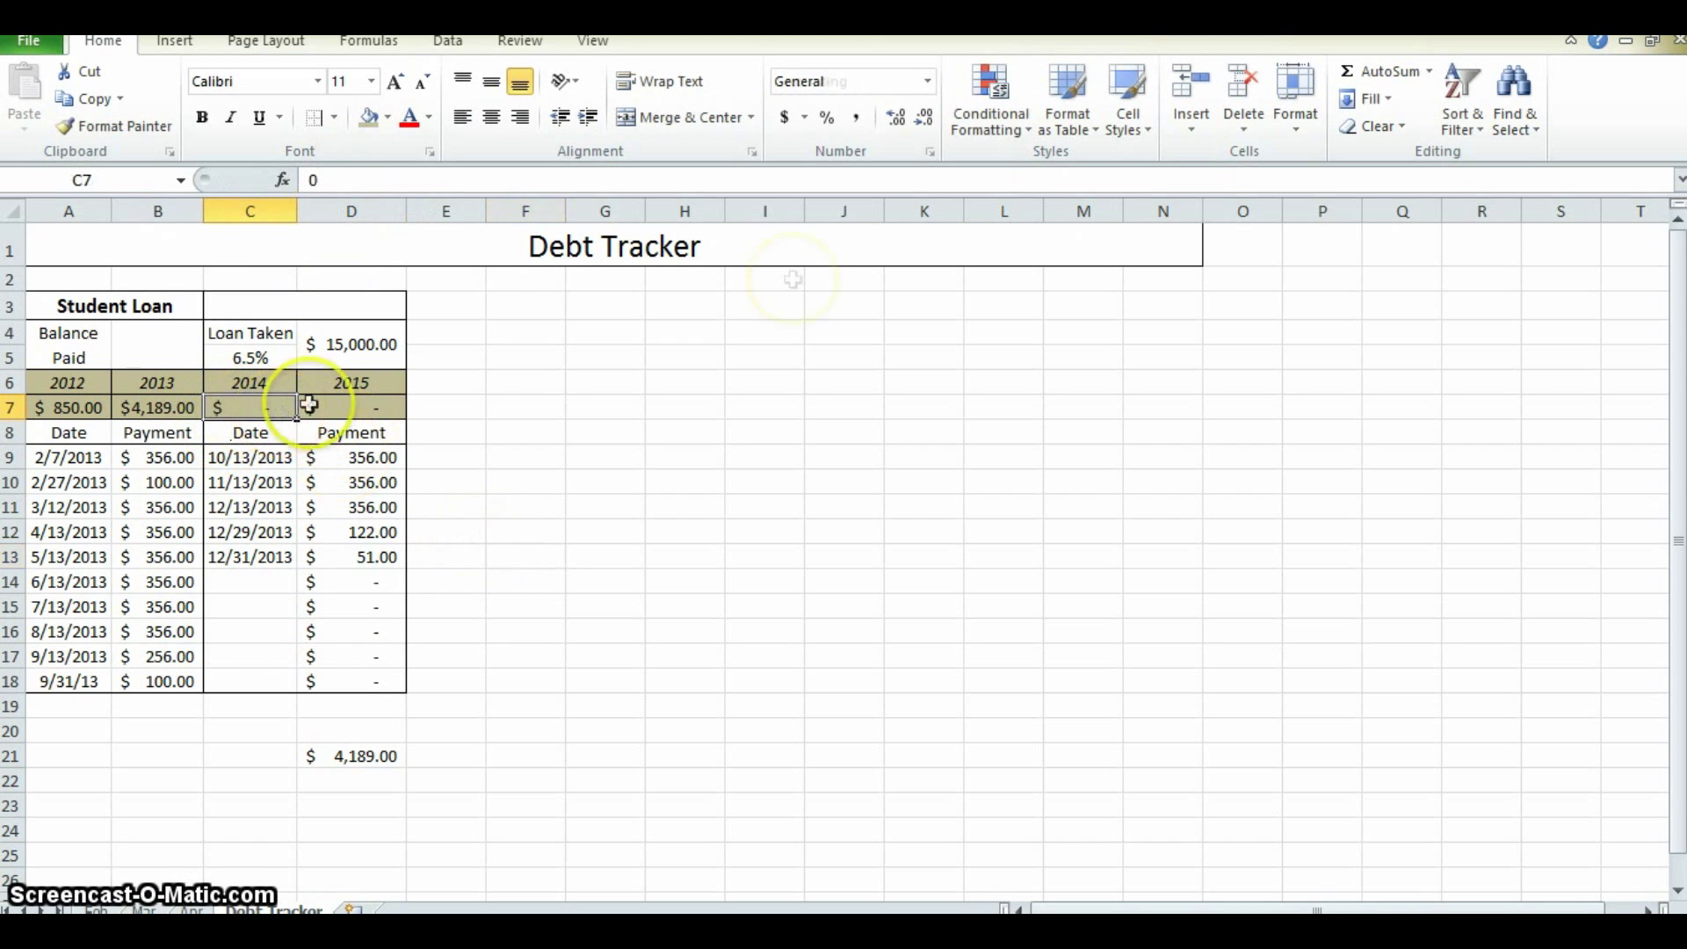
{"action": "left_click", "coordinate": [1380, 72]}
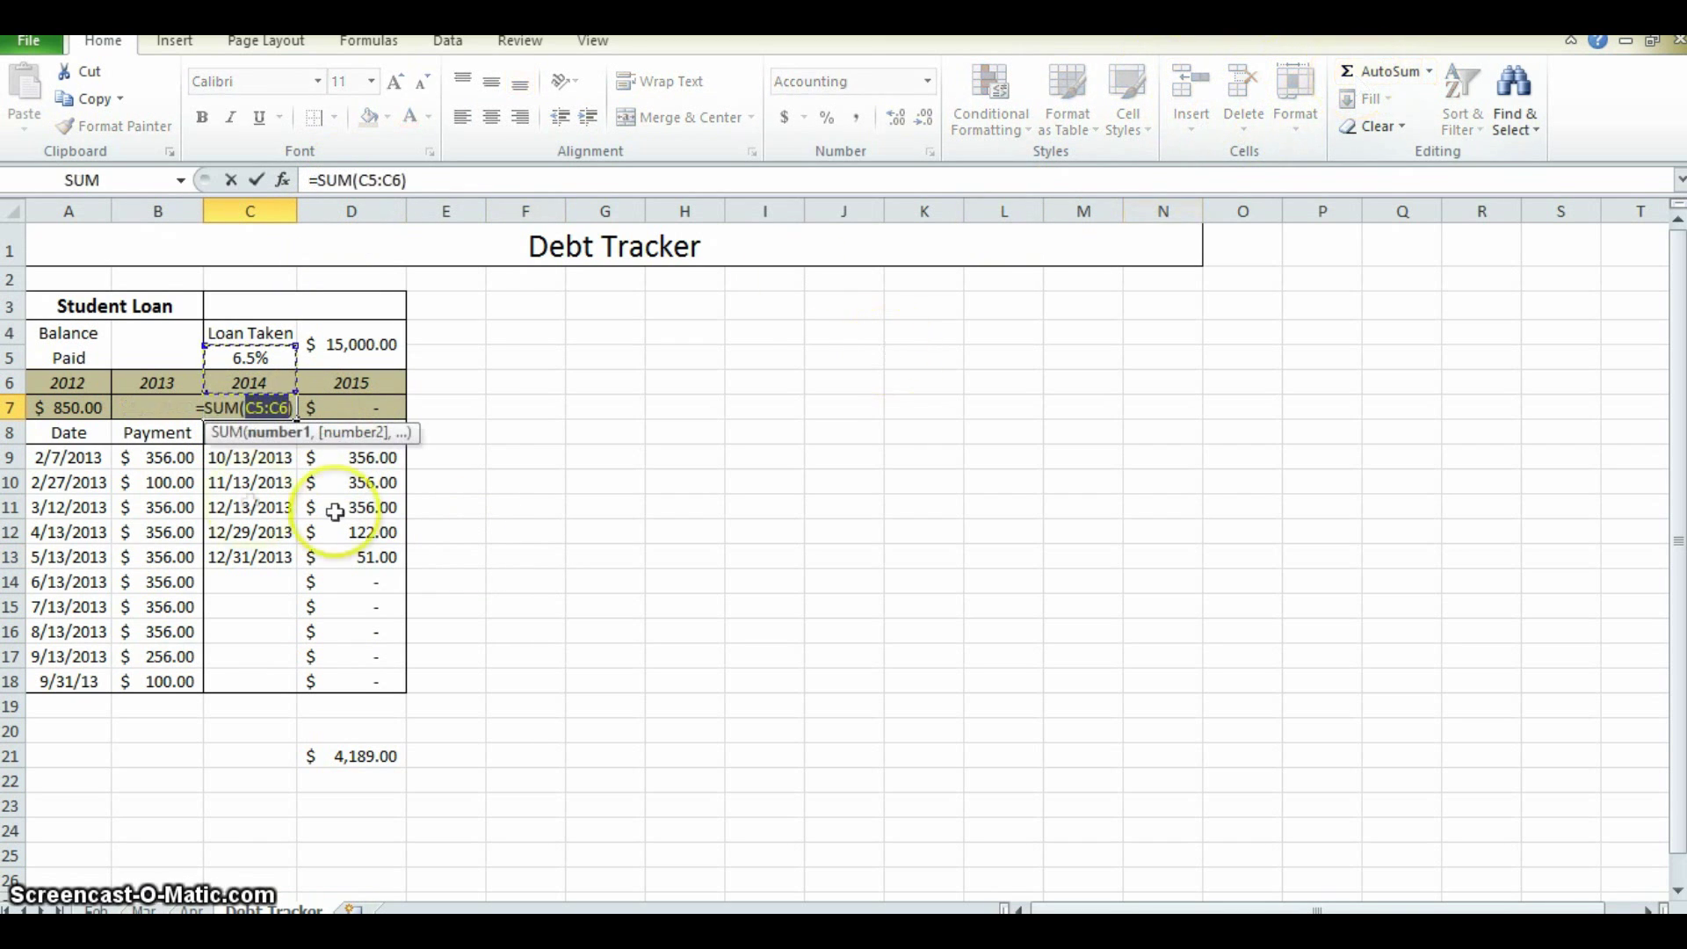
{"action": "left_click_drag", "start_coordinate": [157, 455], "coordinate": [176, 678]}
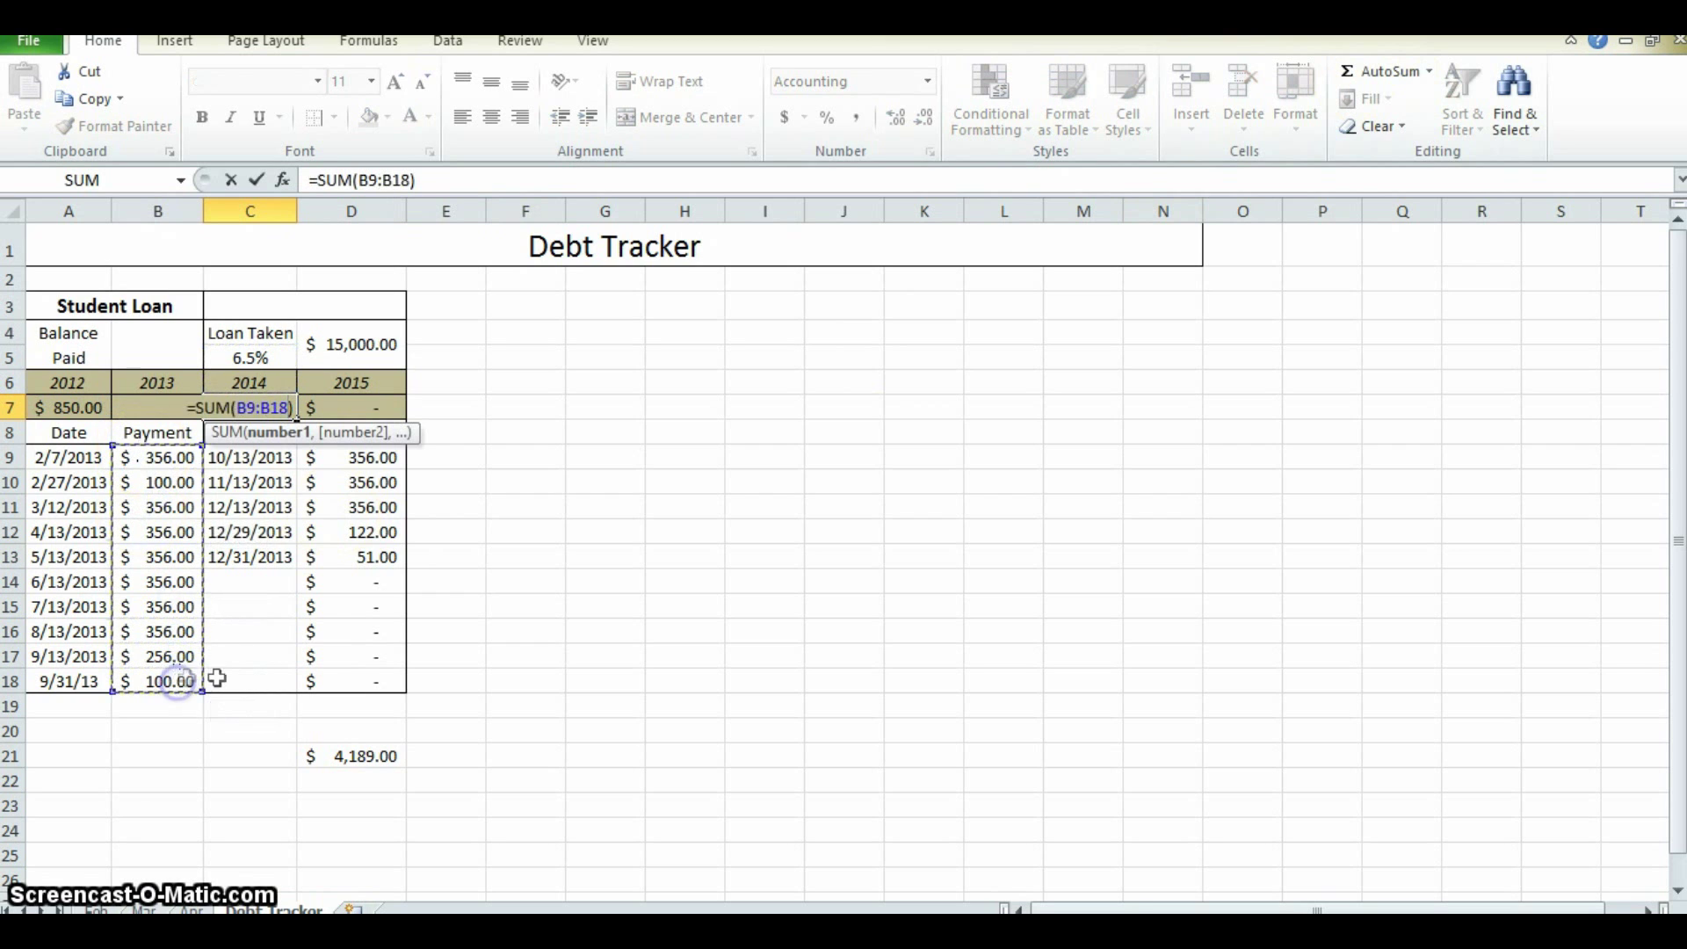
{"action": "type", "text": ","}
{"action": "left_click_drag", "start_coordinate": [365, 534], "coordinate": [377, 445]}
{"action": "key", "text": "Return"}
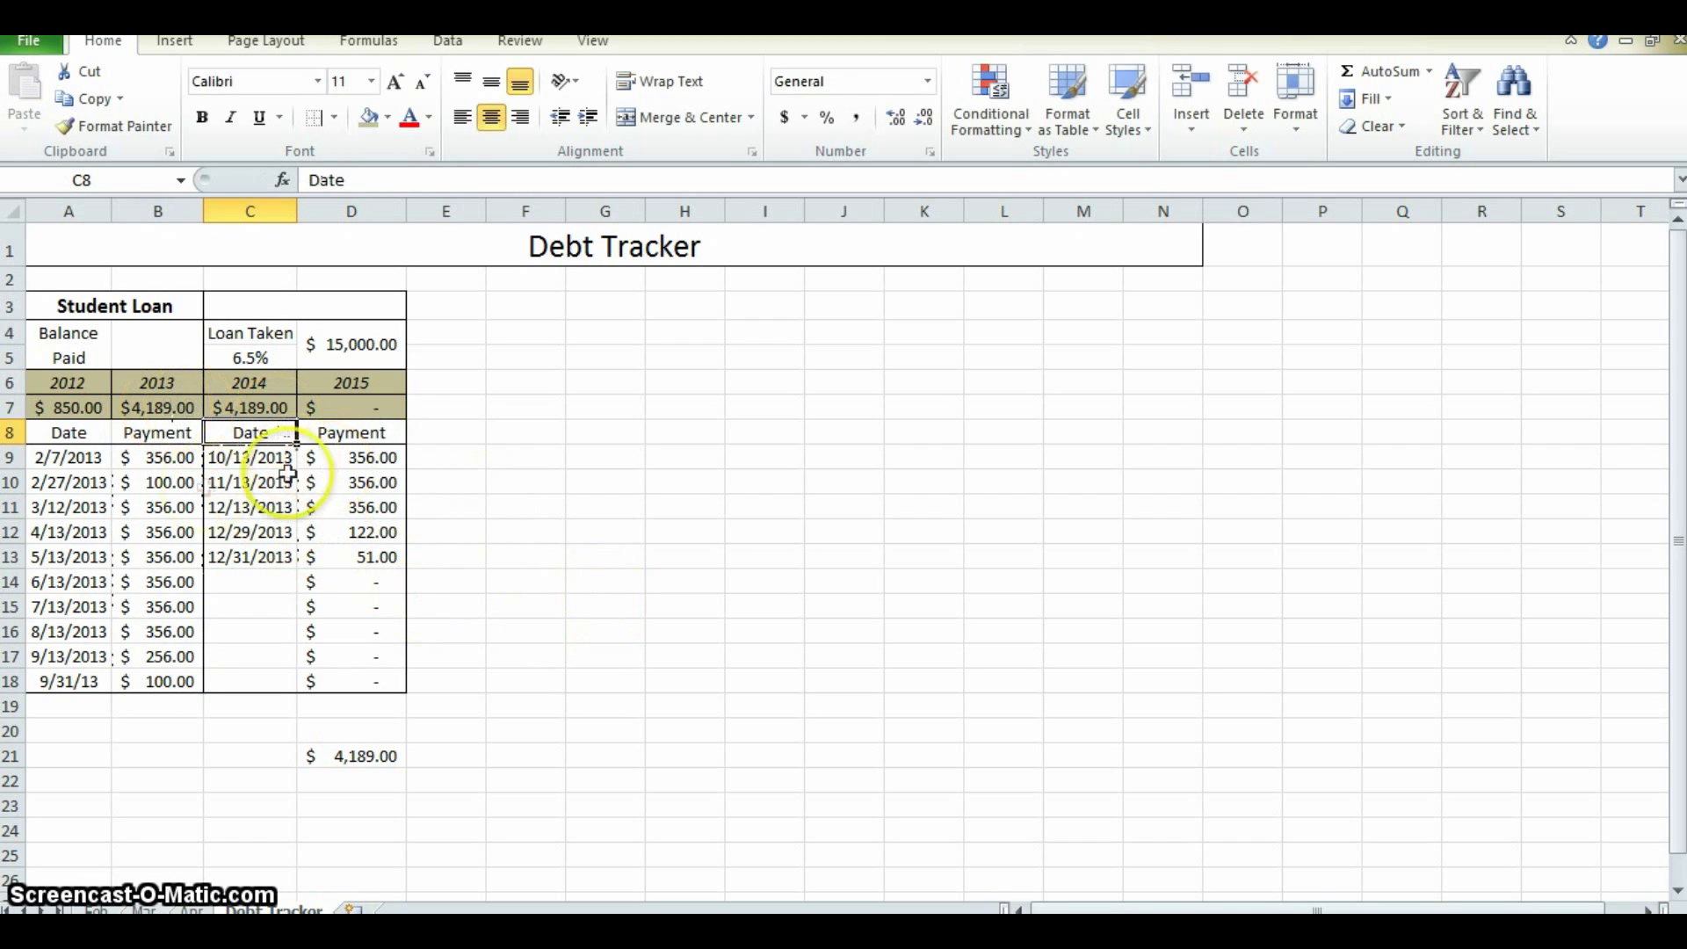
- Clear the old Student Loan dates and payments in A9:A18, B9:B18, C9:C13 and D9:D13
{"action": "left_click_drag", "start_coordinate": [180, 508], "coordinate": [187, 685]}
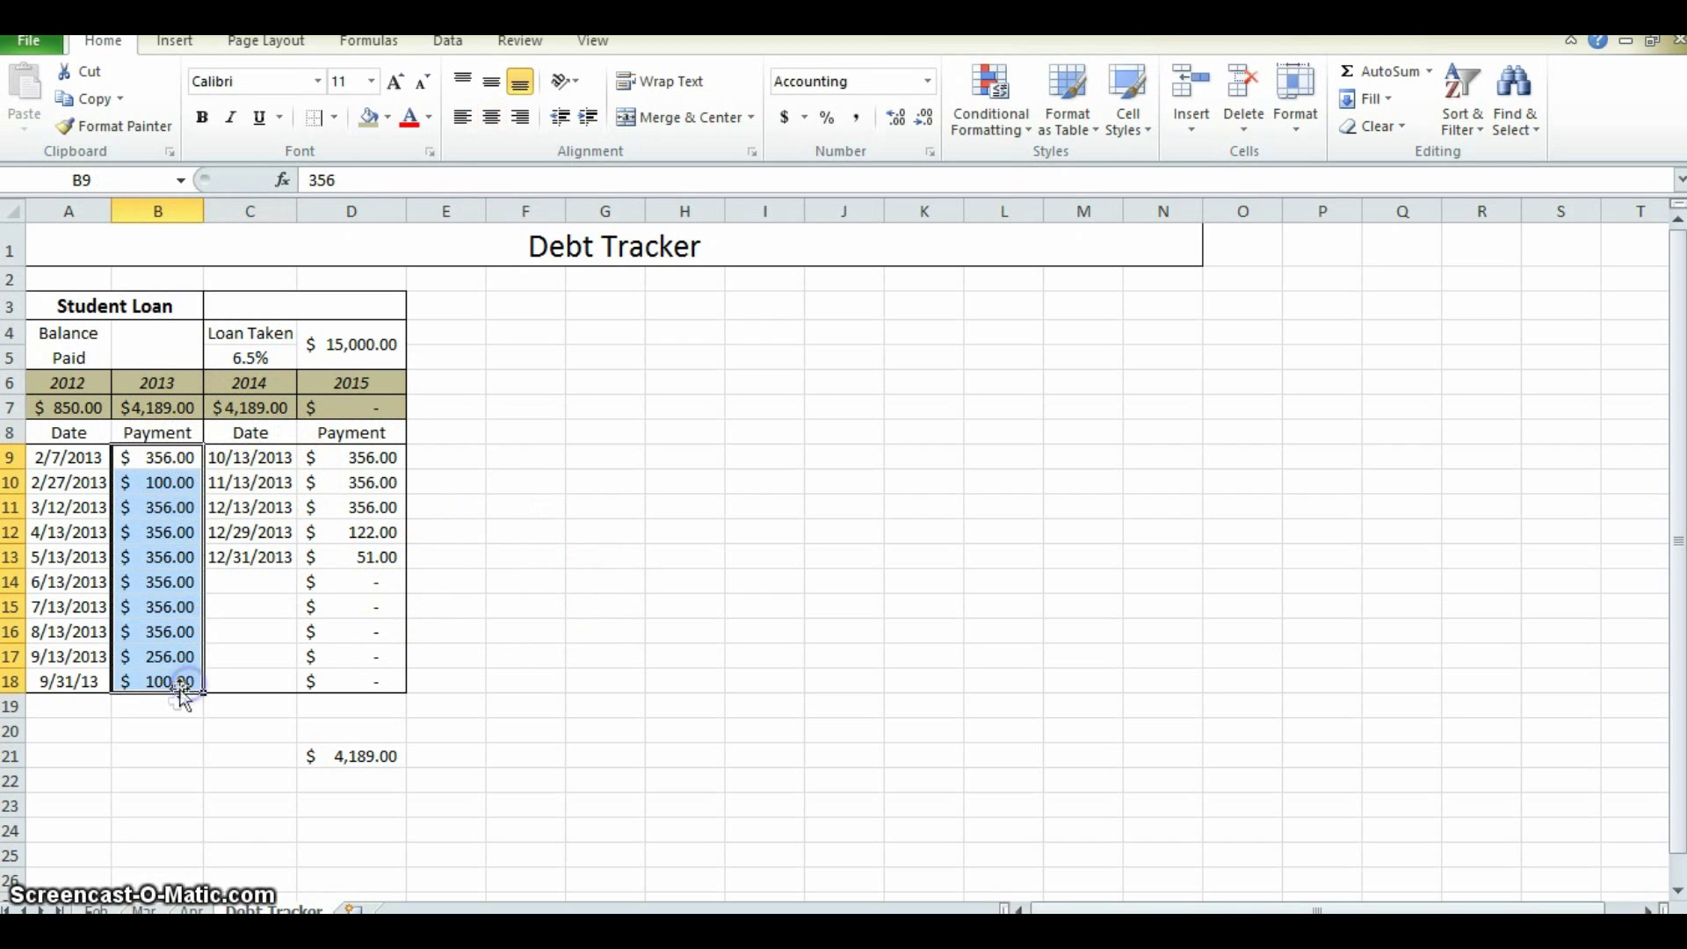
{"action": "key", "text": "Delete"}
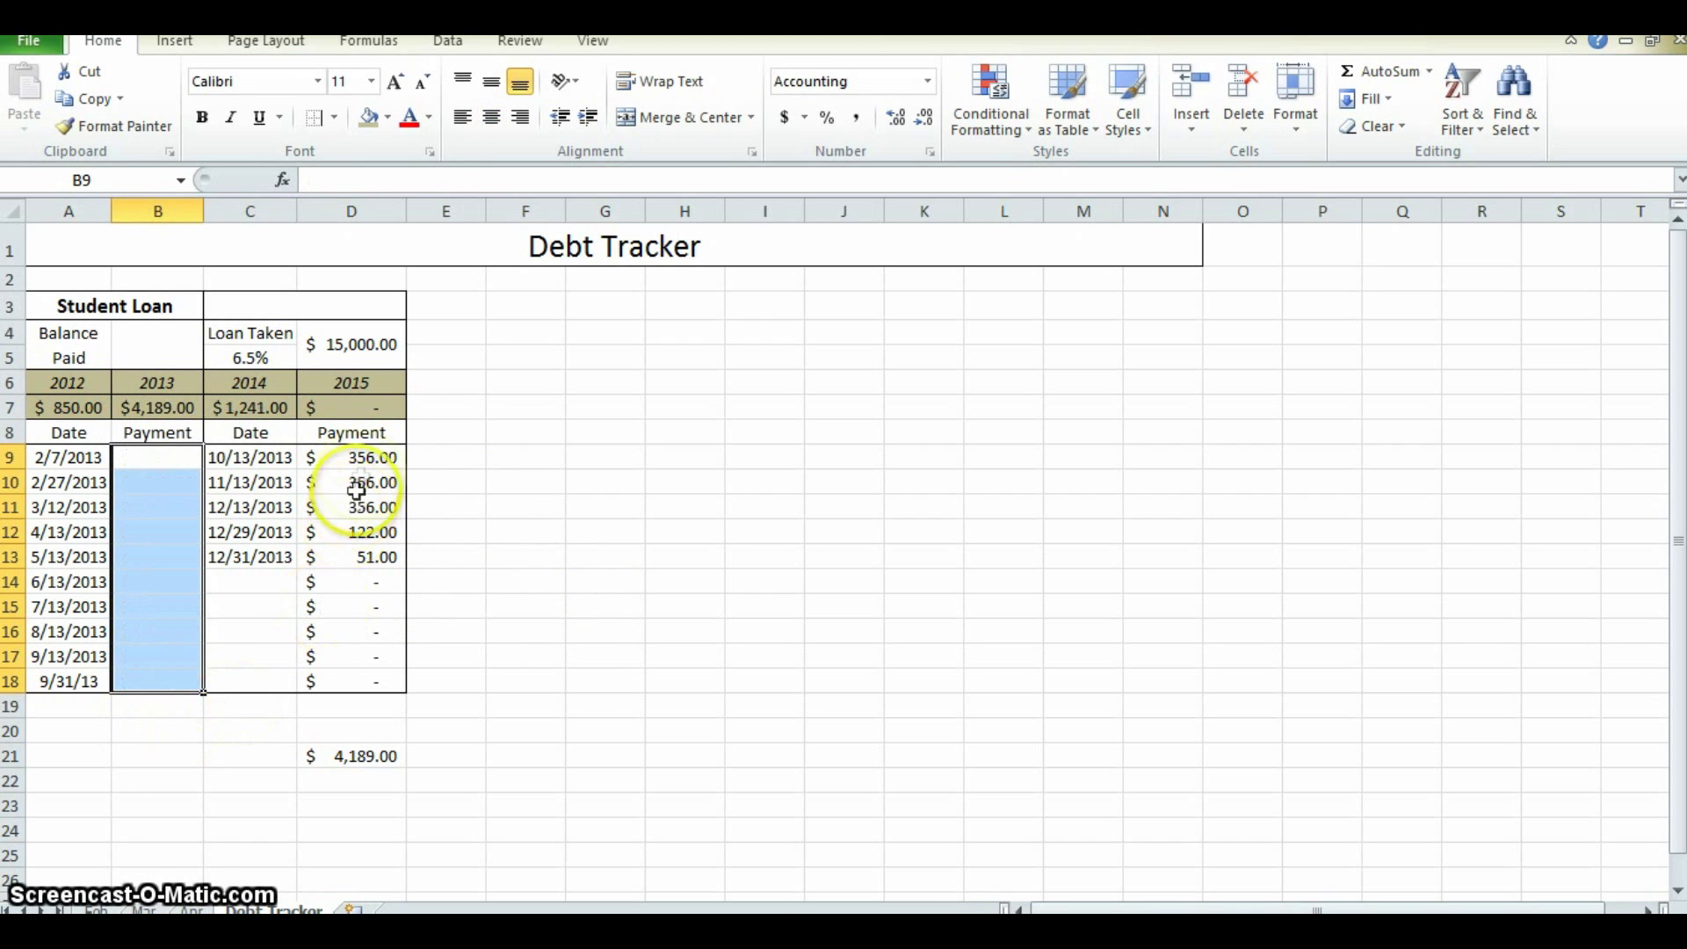
{"action": "left_click_drag", "start_coordinate": [360, 457], "coordinate": [377, 556]}
{"action": "key", "text": "Delete"}
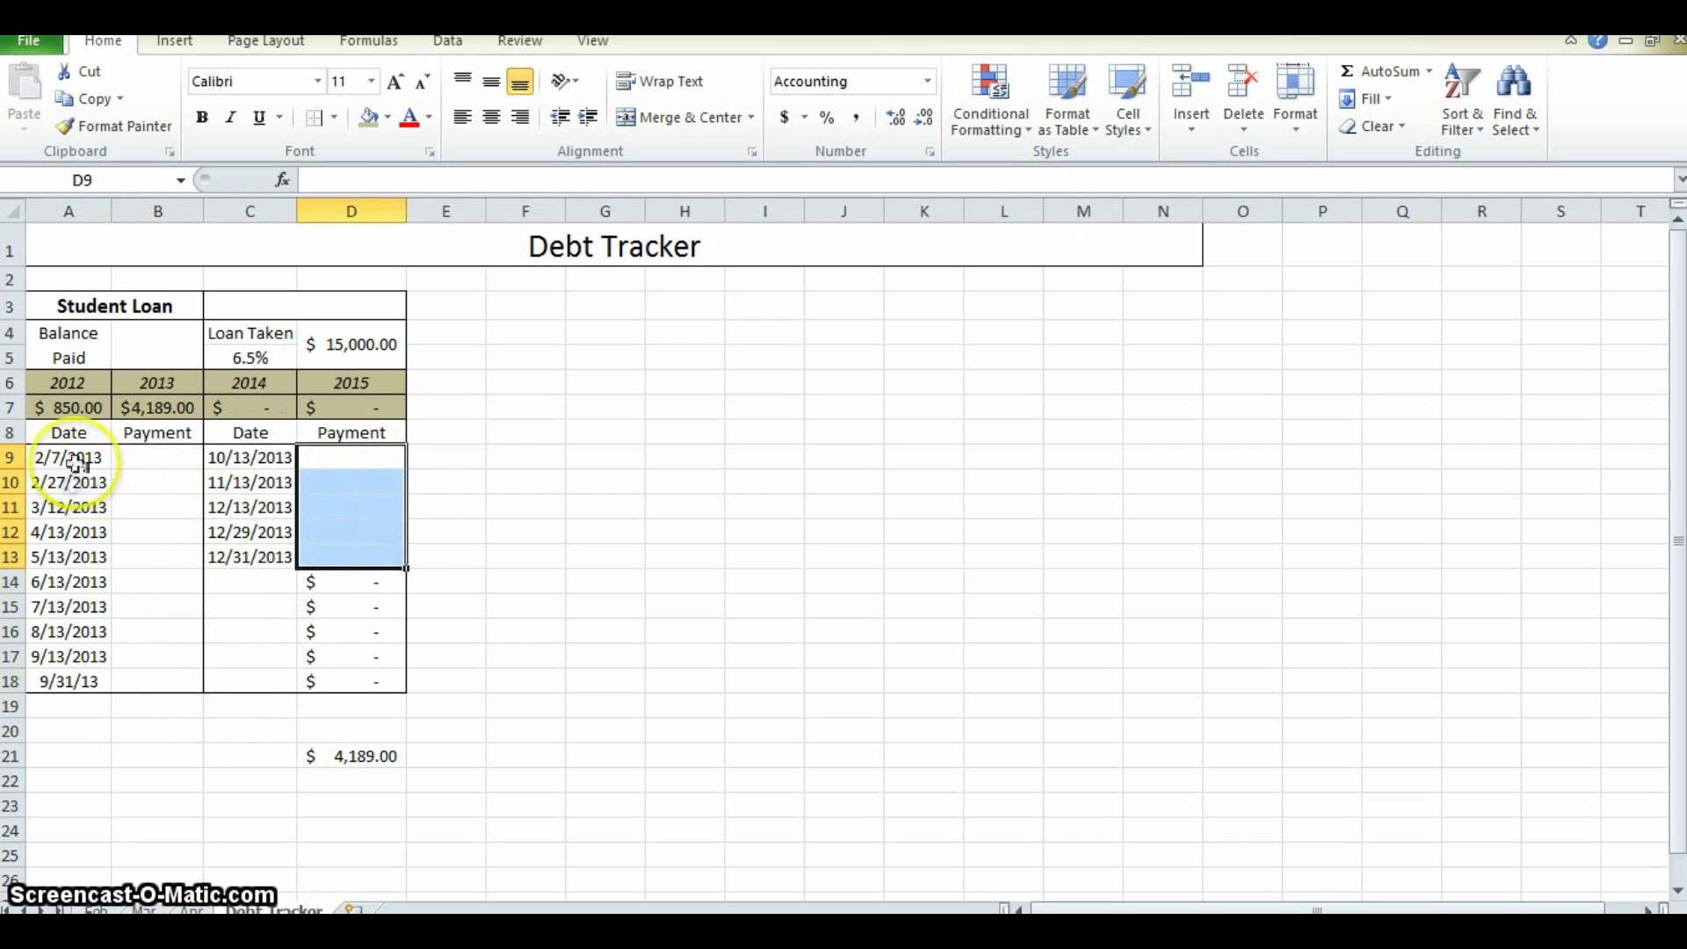
{"action": "left_click_drag", "start_coordinate": [75, 457], "coordinate": [90, 677]}
{"action": "key", "text": "Delete"}
{"action": "left_click_drag", "start_coordinate": [264, 457], "coordinate": [271, 550]}
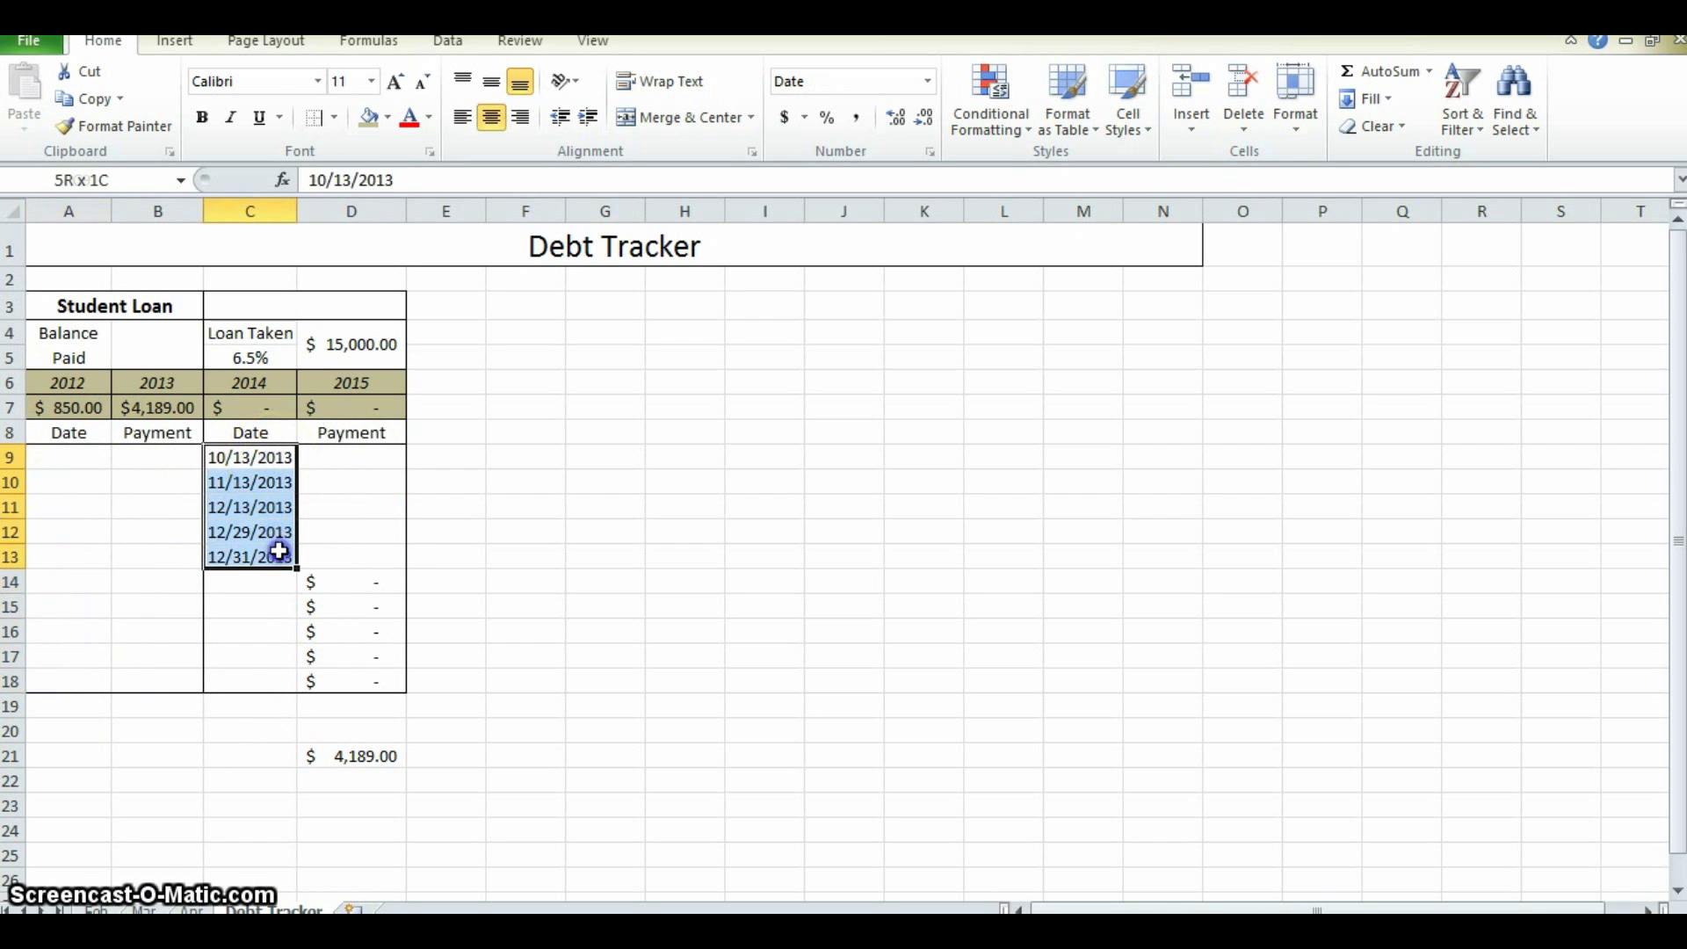
{"action": "key", "text": "Delete"}
- Log a $356.00 payment dated 1/13/2014 in A9:B9, making the 2014 total $356.00
{"action": "left_click", "coordinate": [179, 462]}
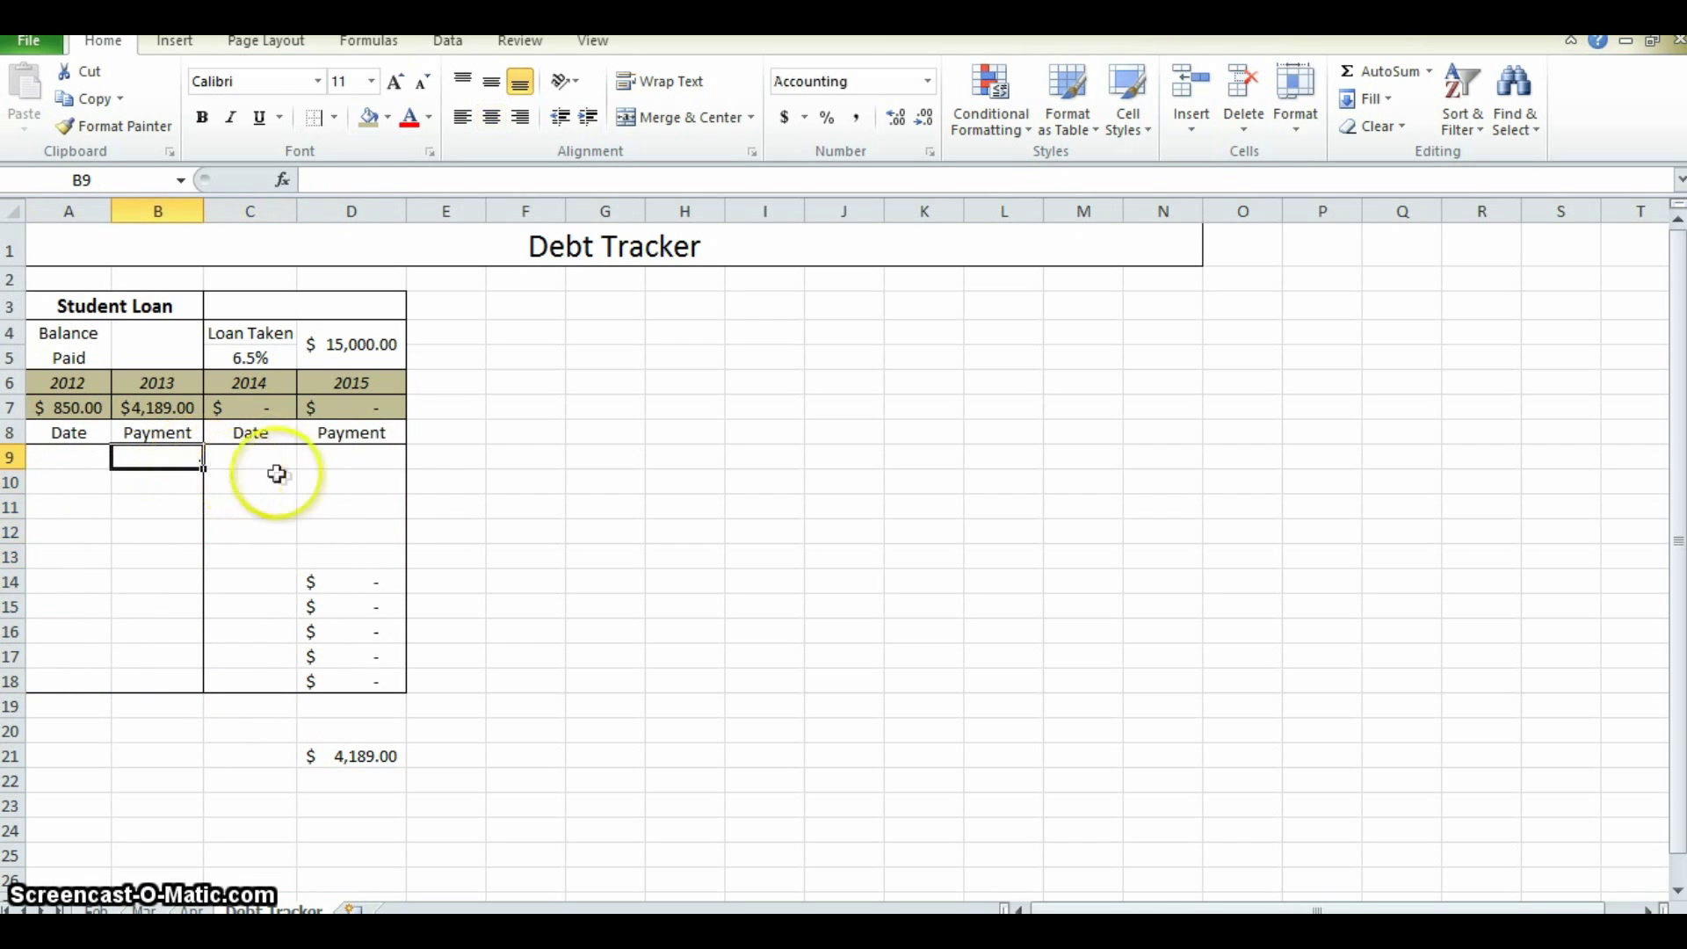
{"action": "left_click", "coordinate": [167, 486]}
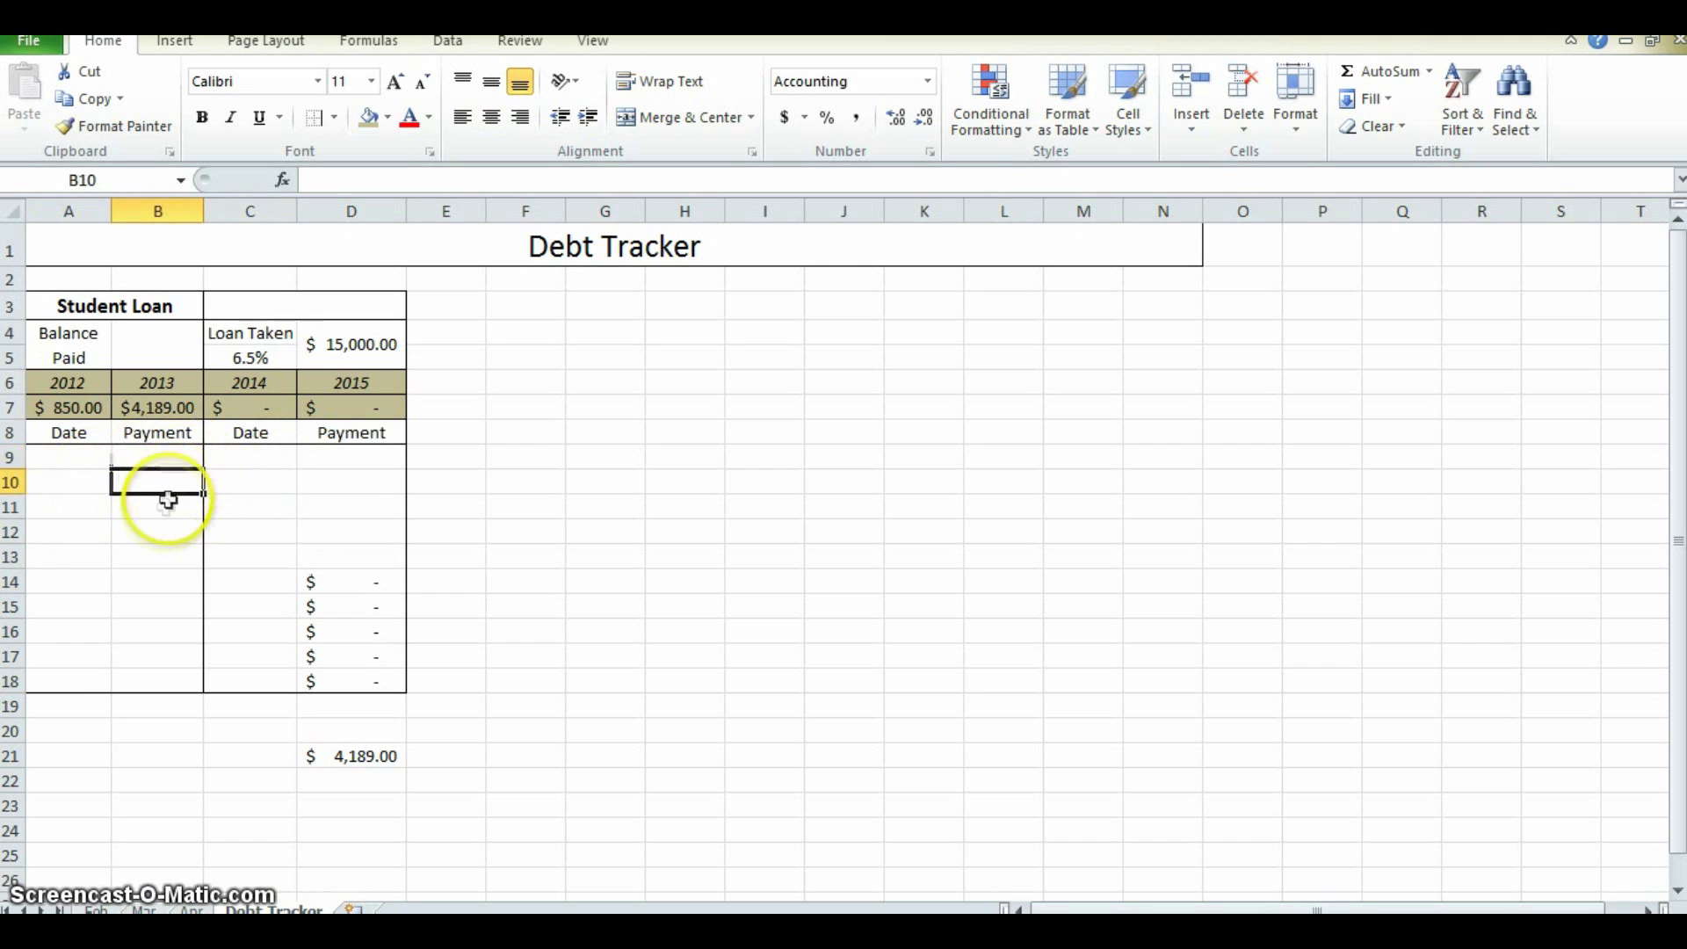
{"action": "left_click", "coordinate": [97, 484]}
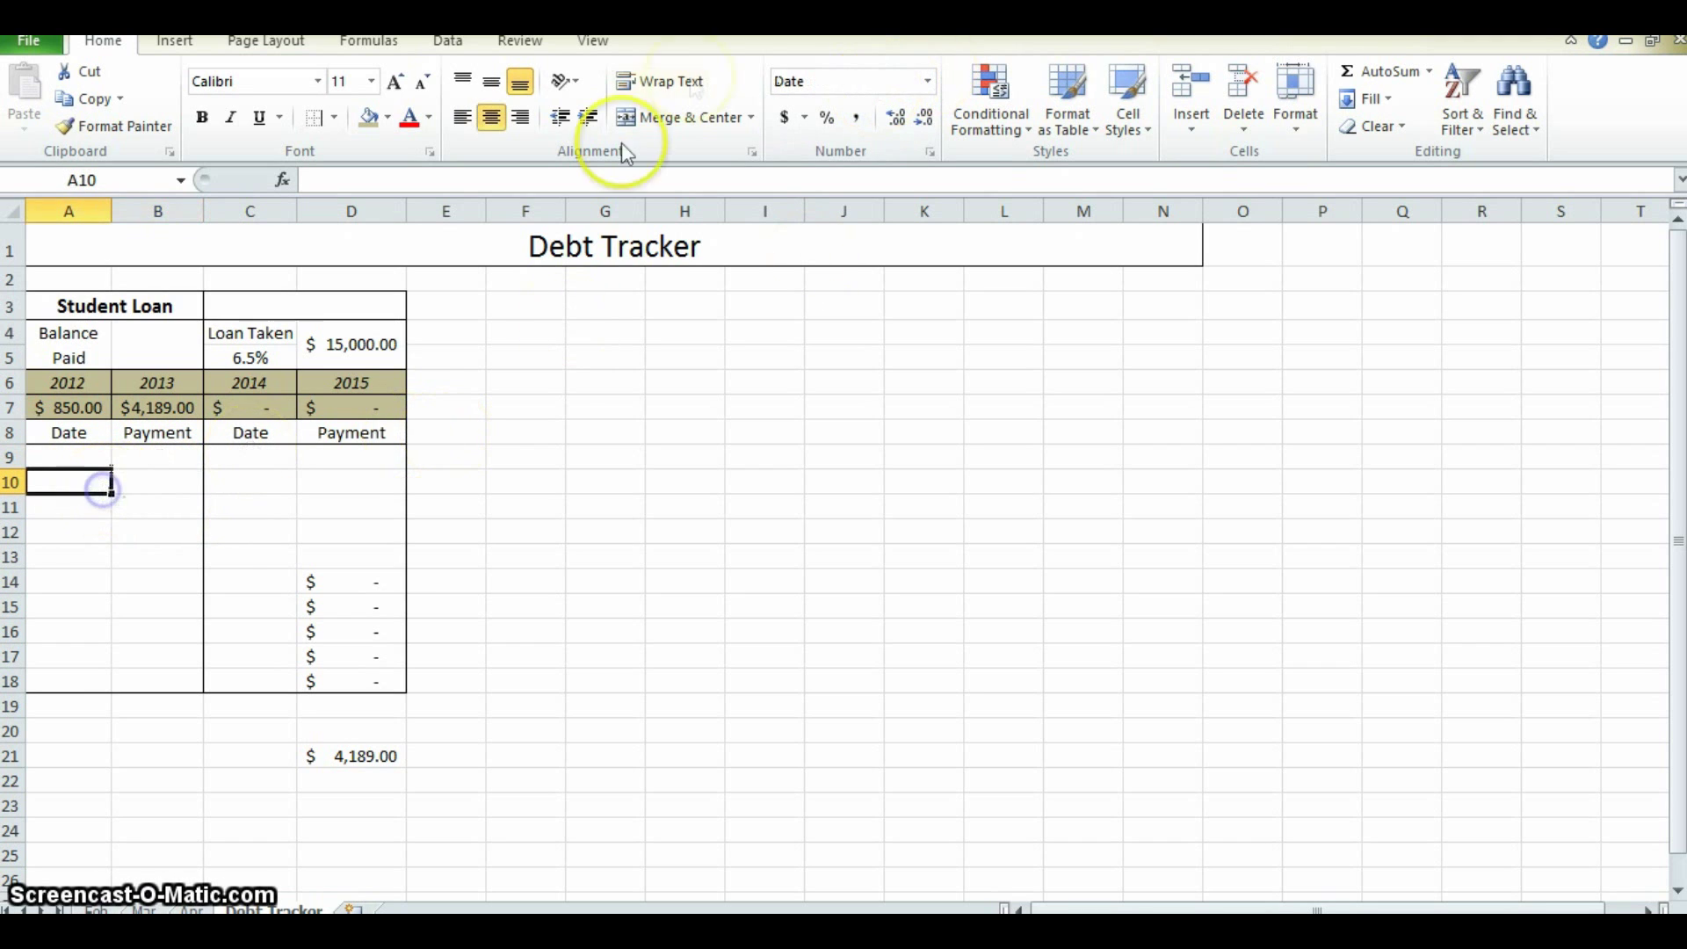
{"action": "key", "text": "Up"}
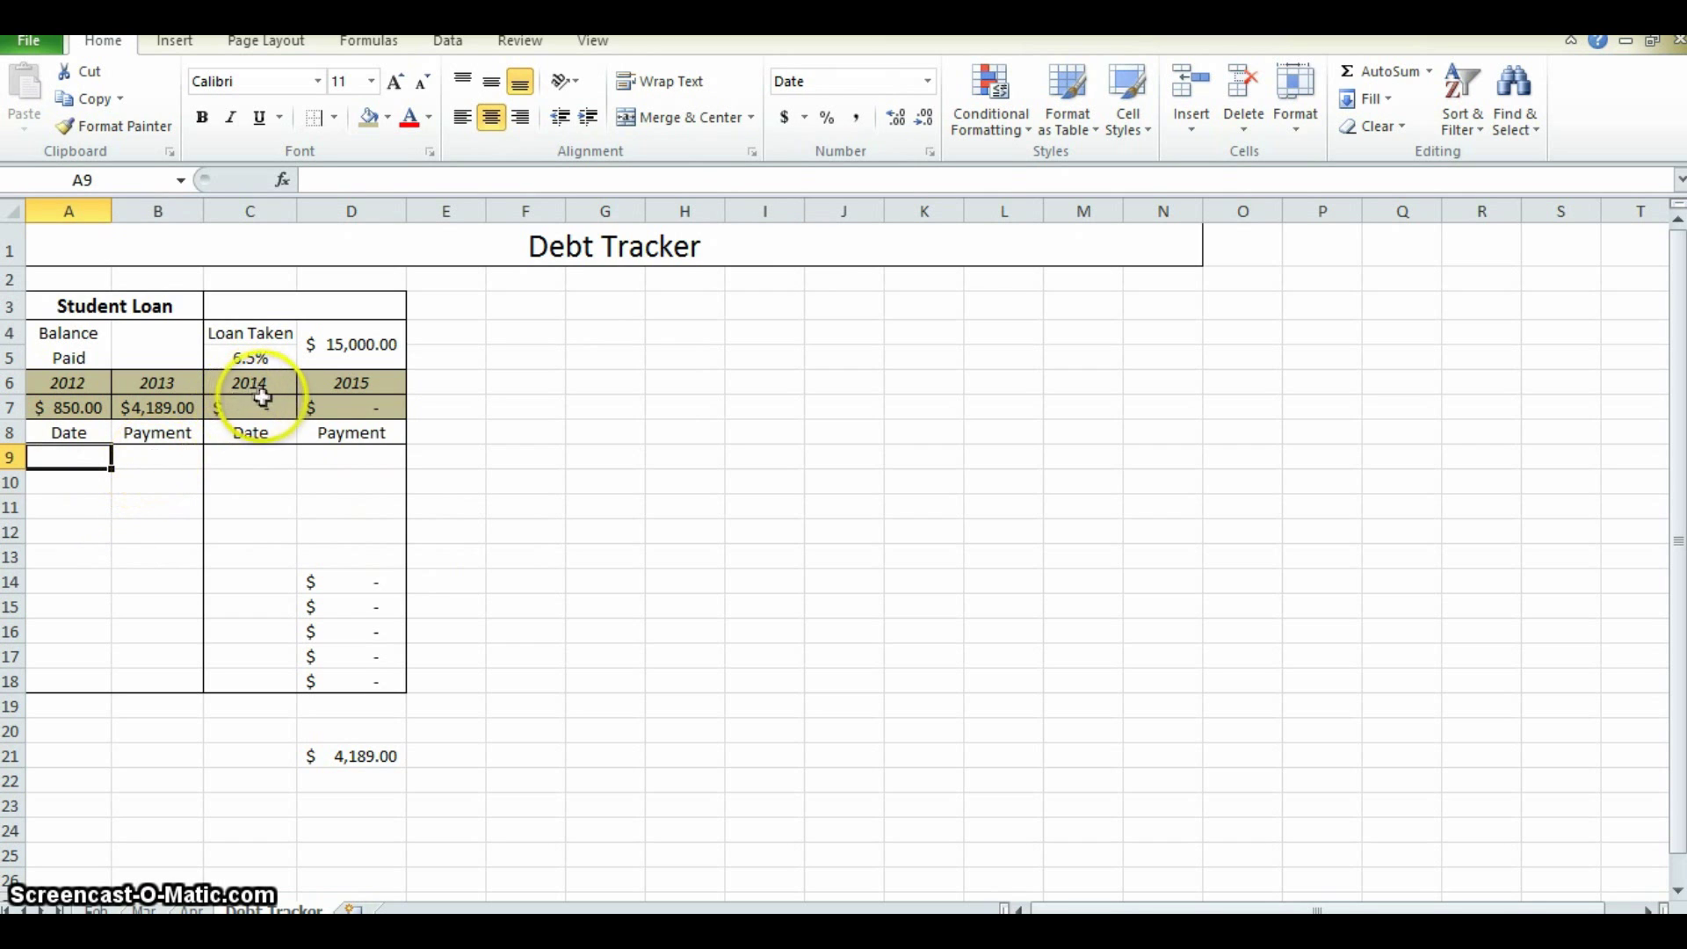
{"action": "left_click", "coordinate": [164, 452]}
{"action": "left_click", "coordinate": [80, 464]}
{"action": "type", "text": "1"}
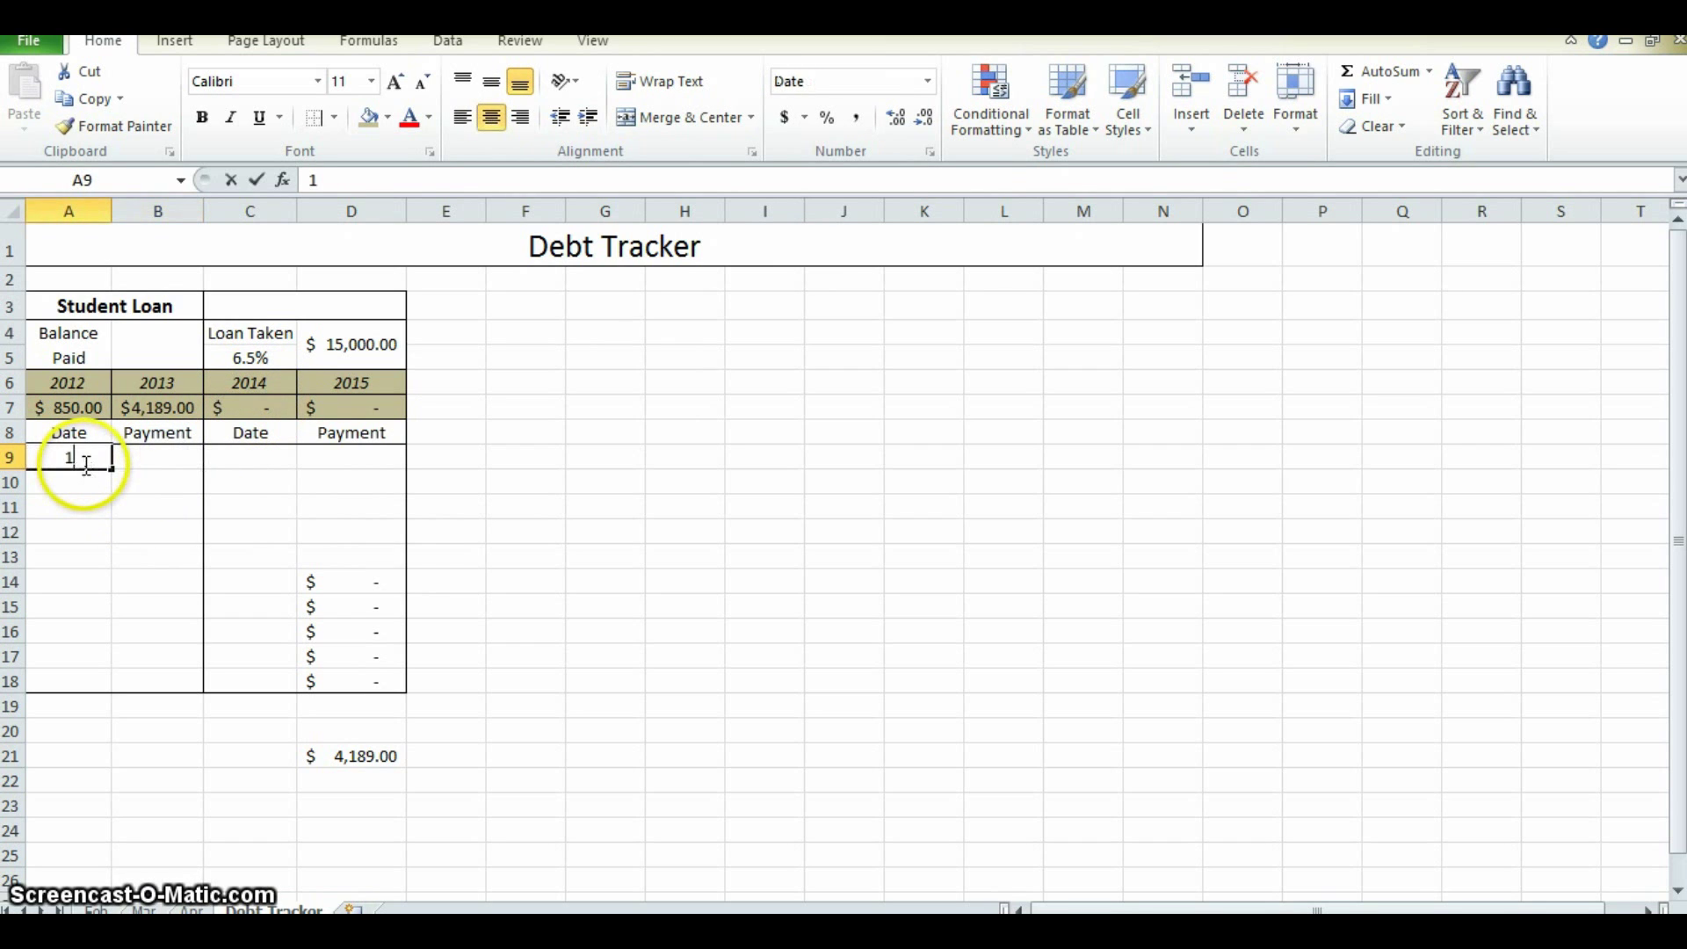
{"action": "type", "text": "/13/1"}
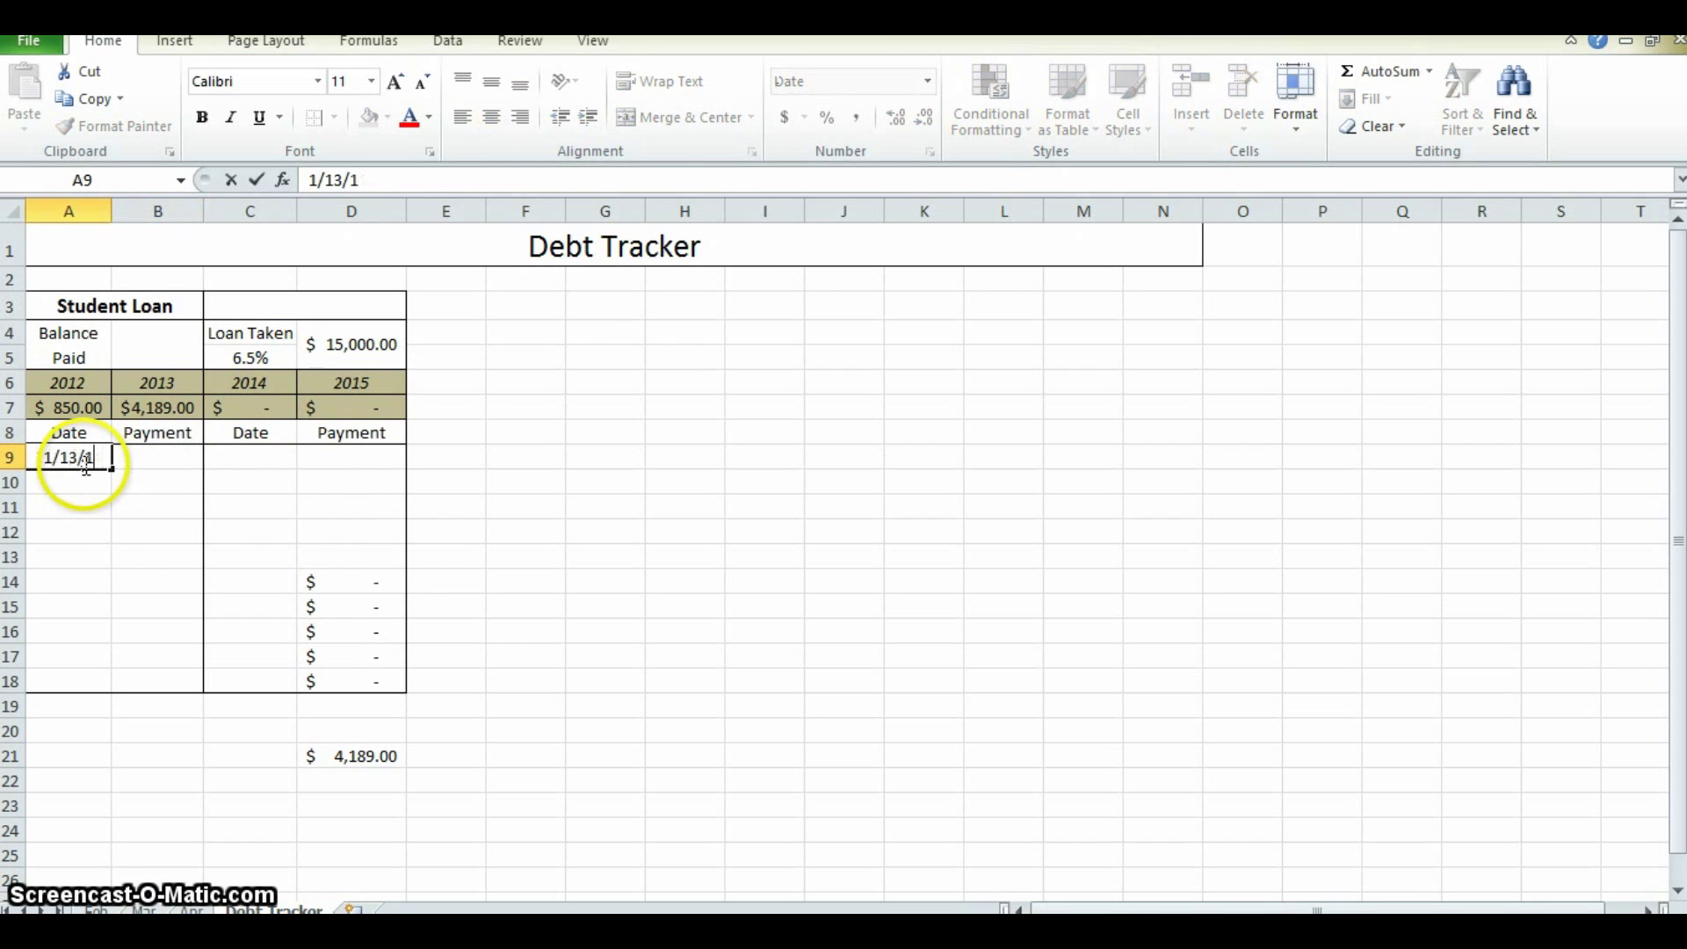
{"action": "type", "text": "/2014"}
{"action": "key", "text": "Return"}
{"action": "key", "text": "Right"}
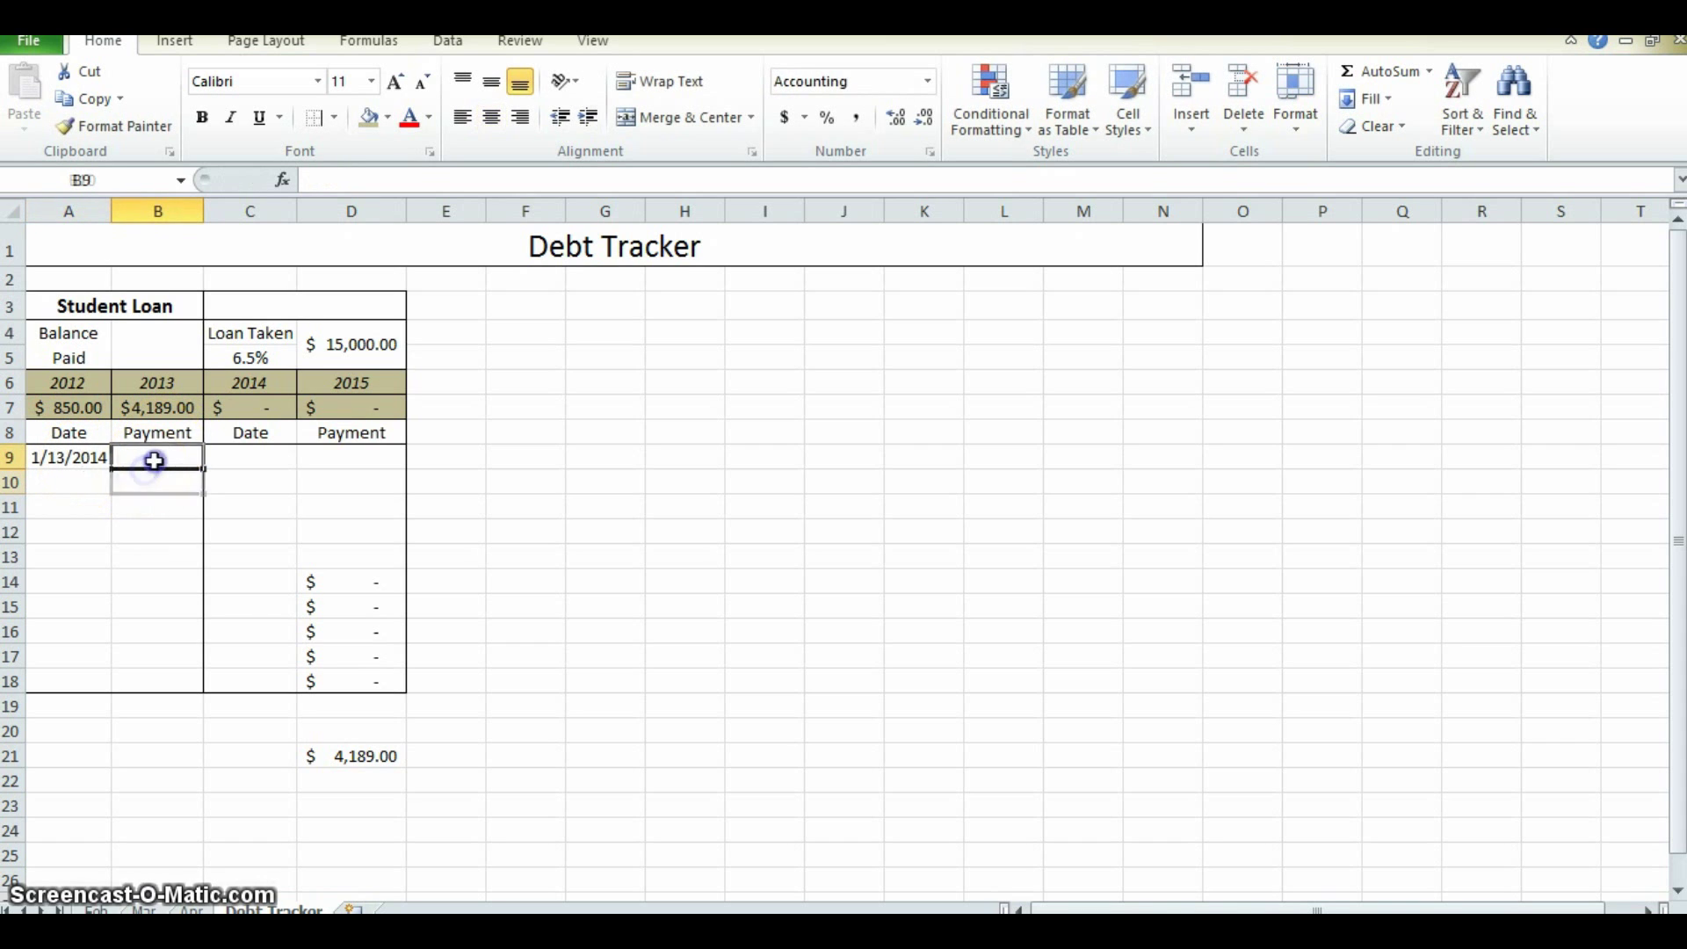
{"action": "type", "text": "356"}
{"action": "key", "text": "Return"}
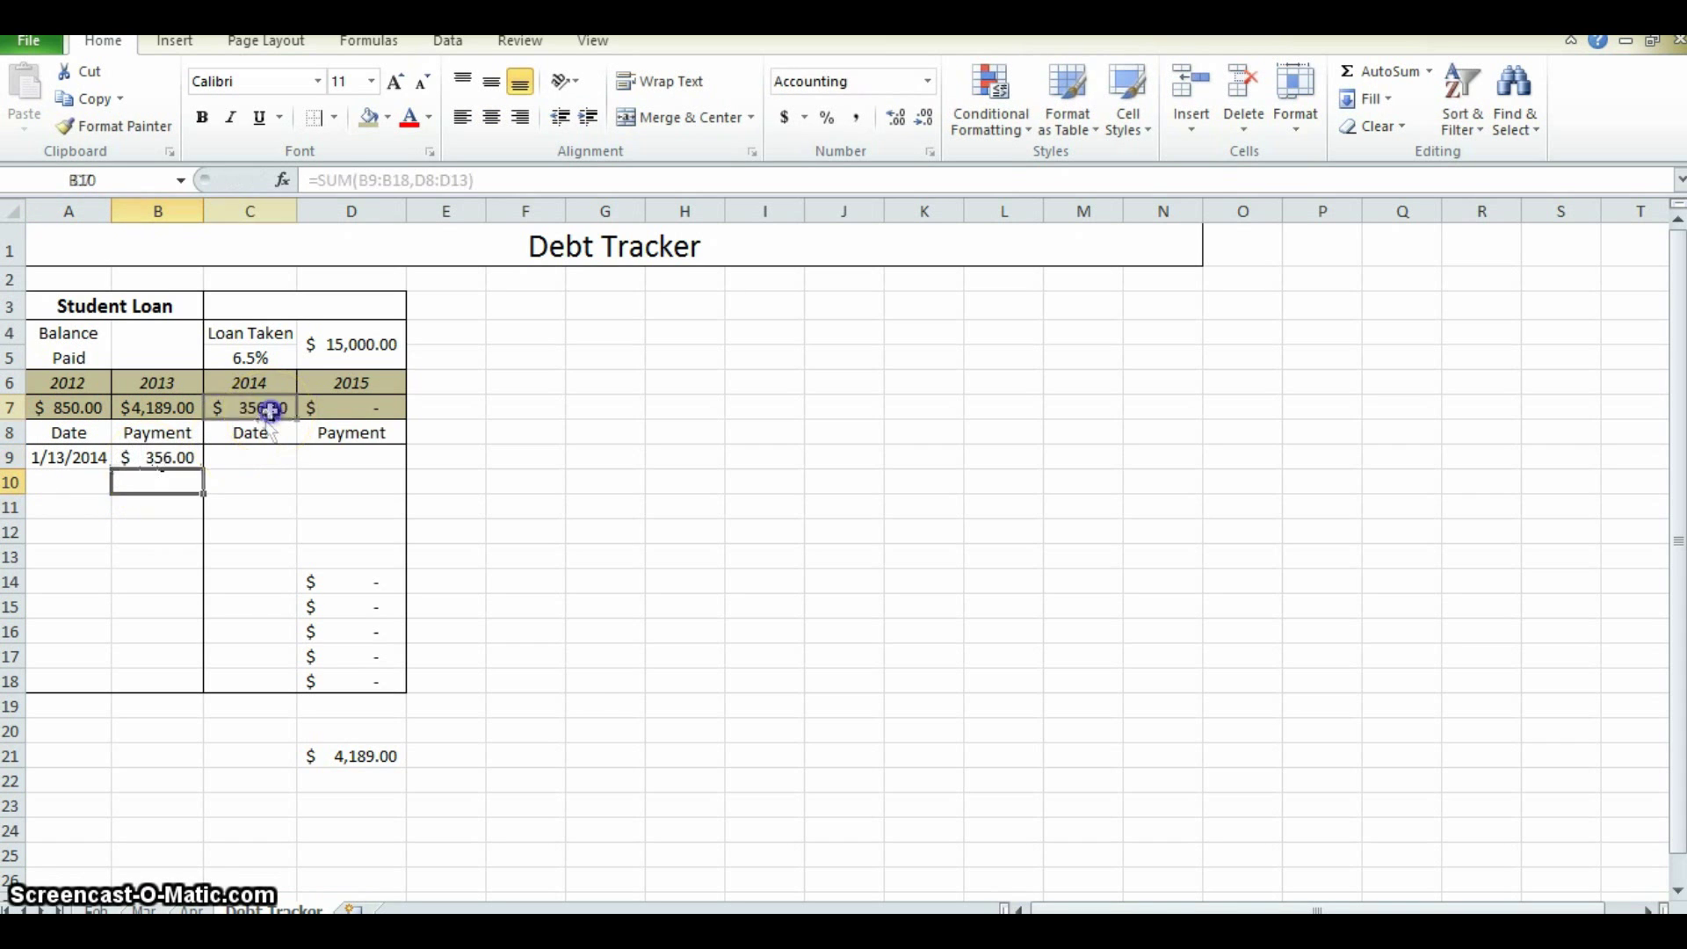
{"action": "left_click", "coordinate": [270, 410]}
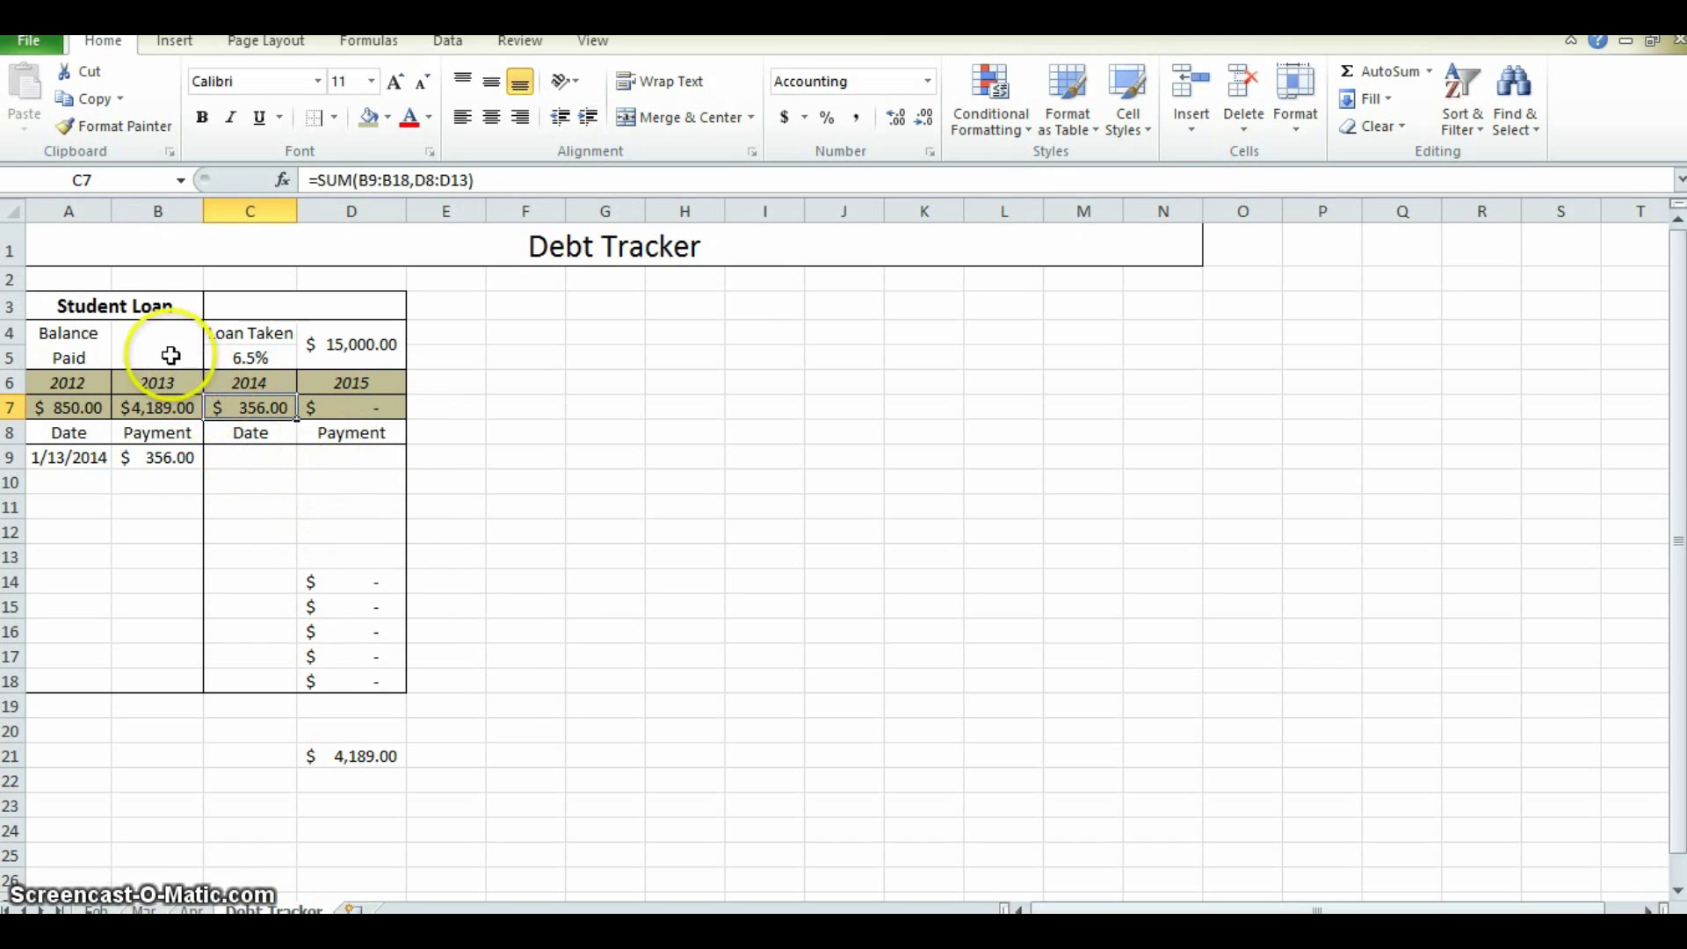
{"action": "left_click", "coordinate": [172, 355]}
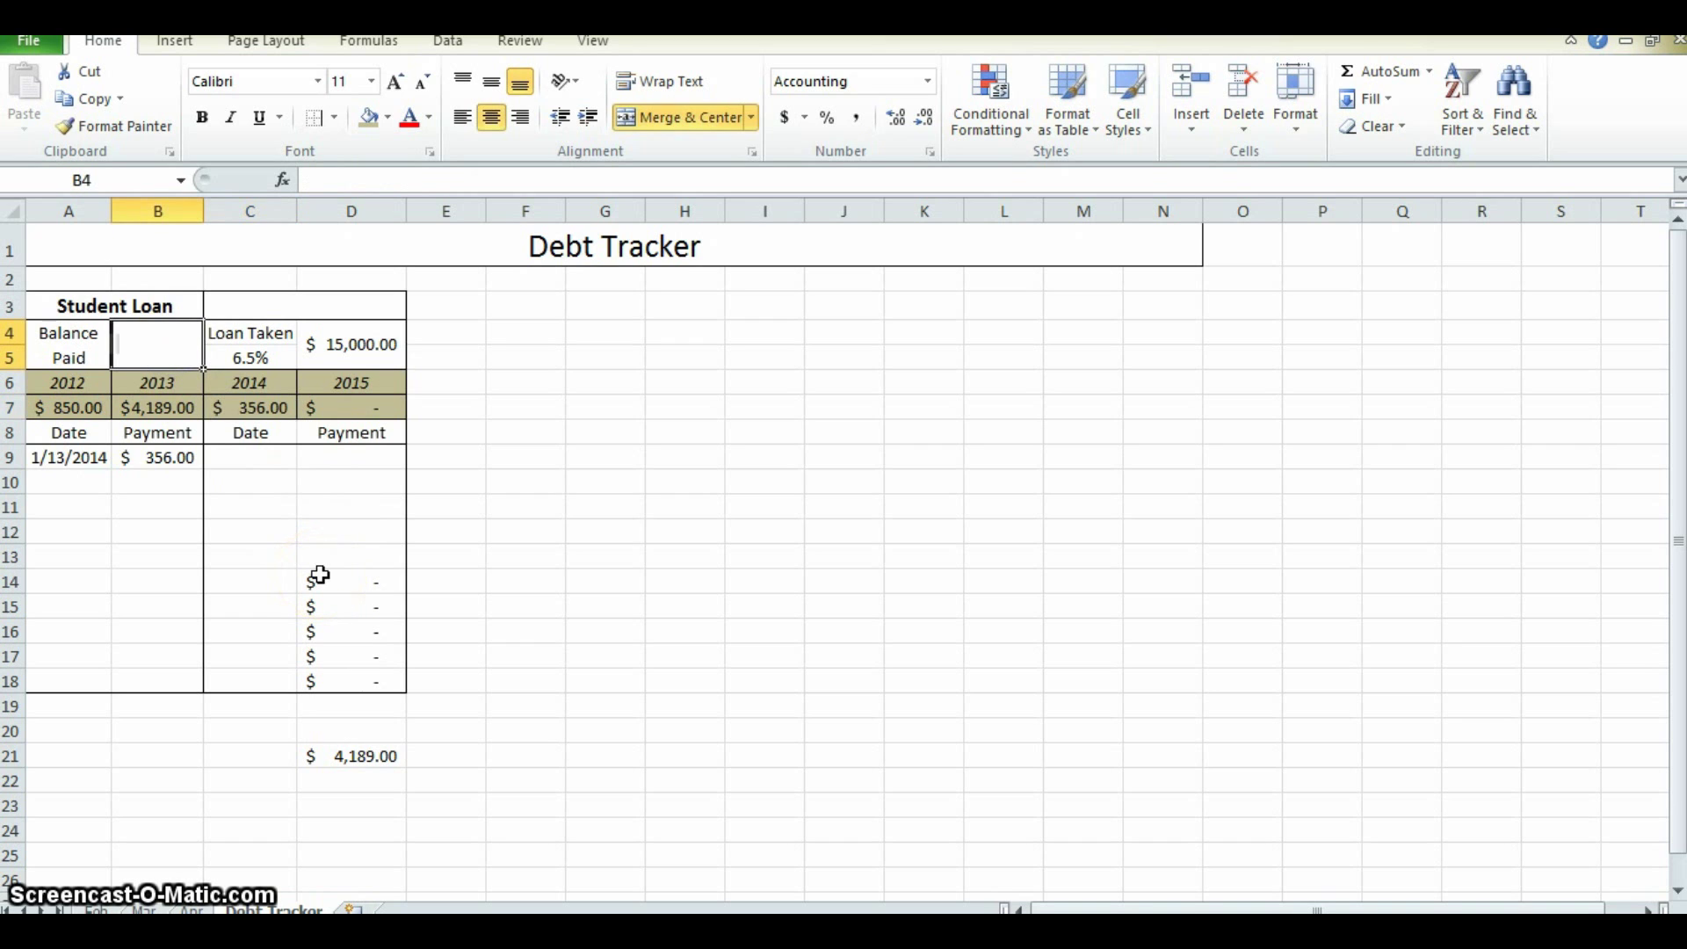
- Make Balance Paid total the four yearly amounts with =SUM(A7:D7), giving $5,395.00
{"action": "type", "text": "="}
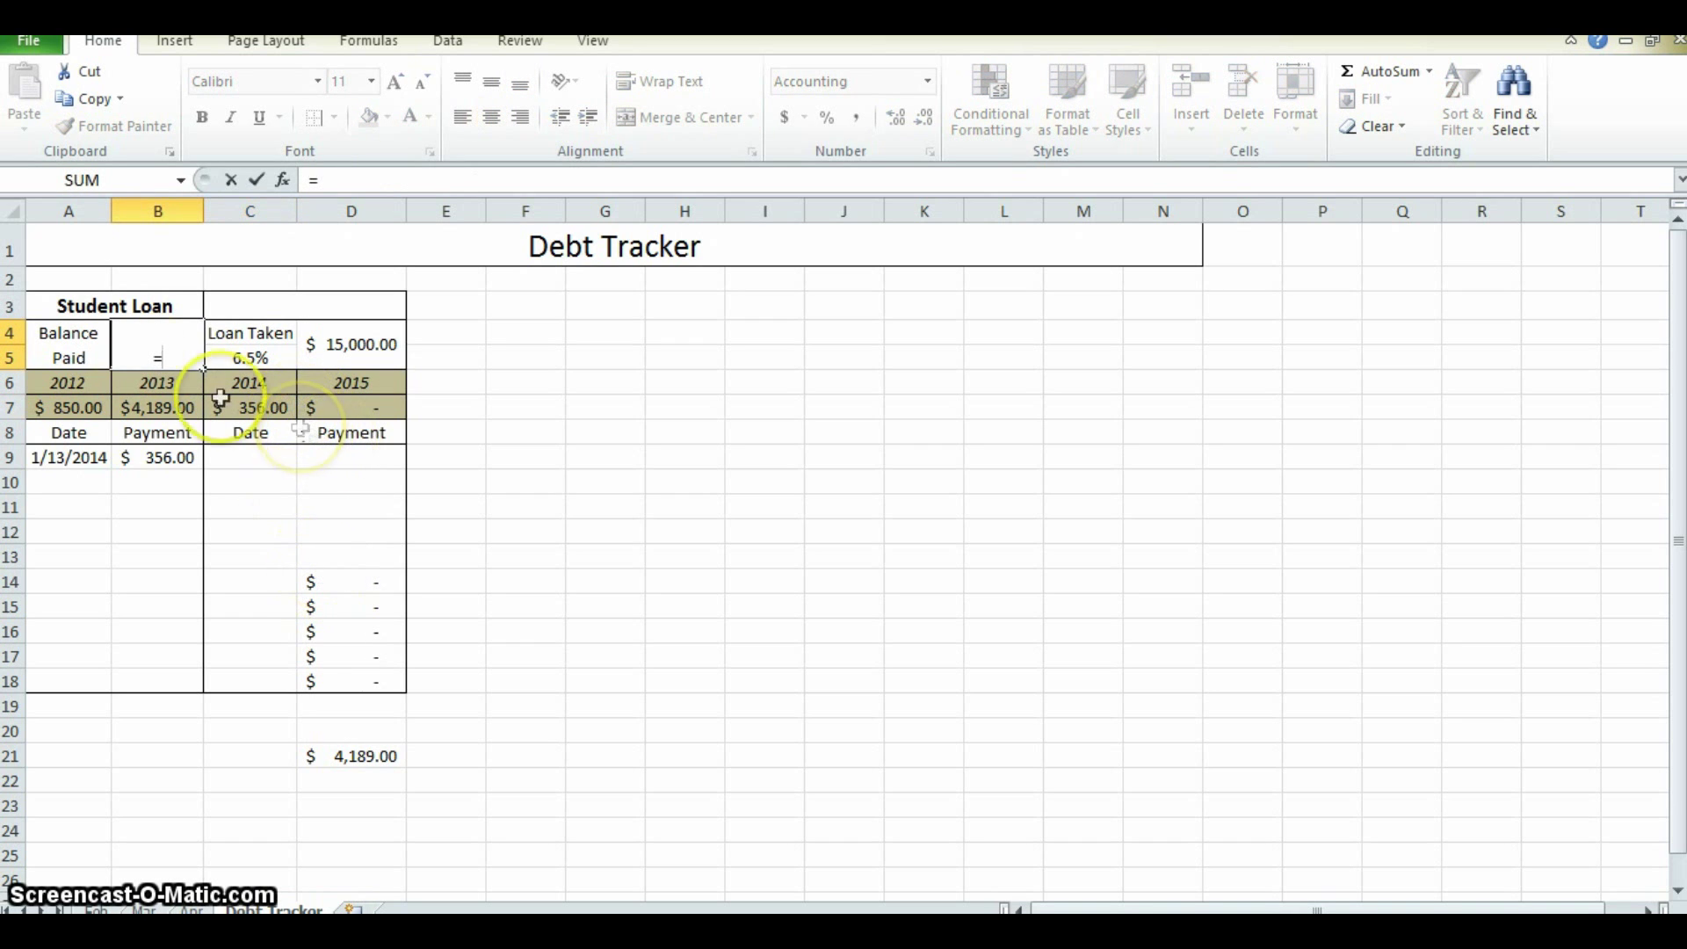
{"action": "left_click", "coordinate": [79, 407]}
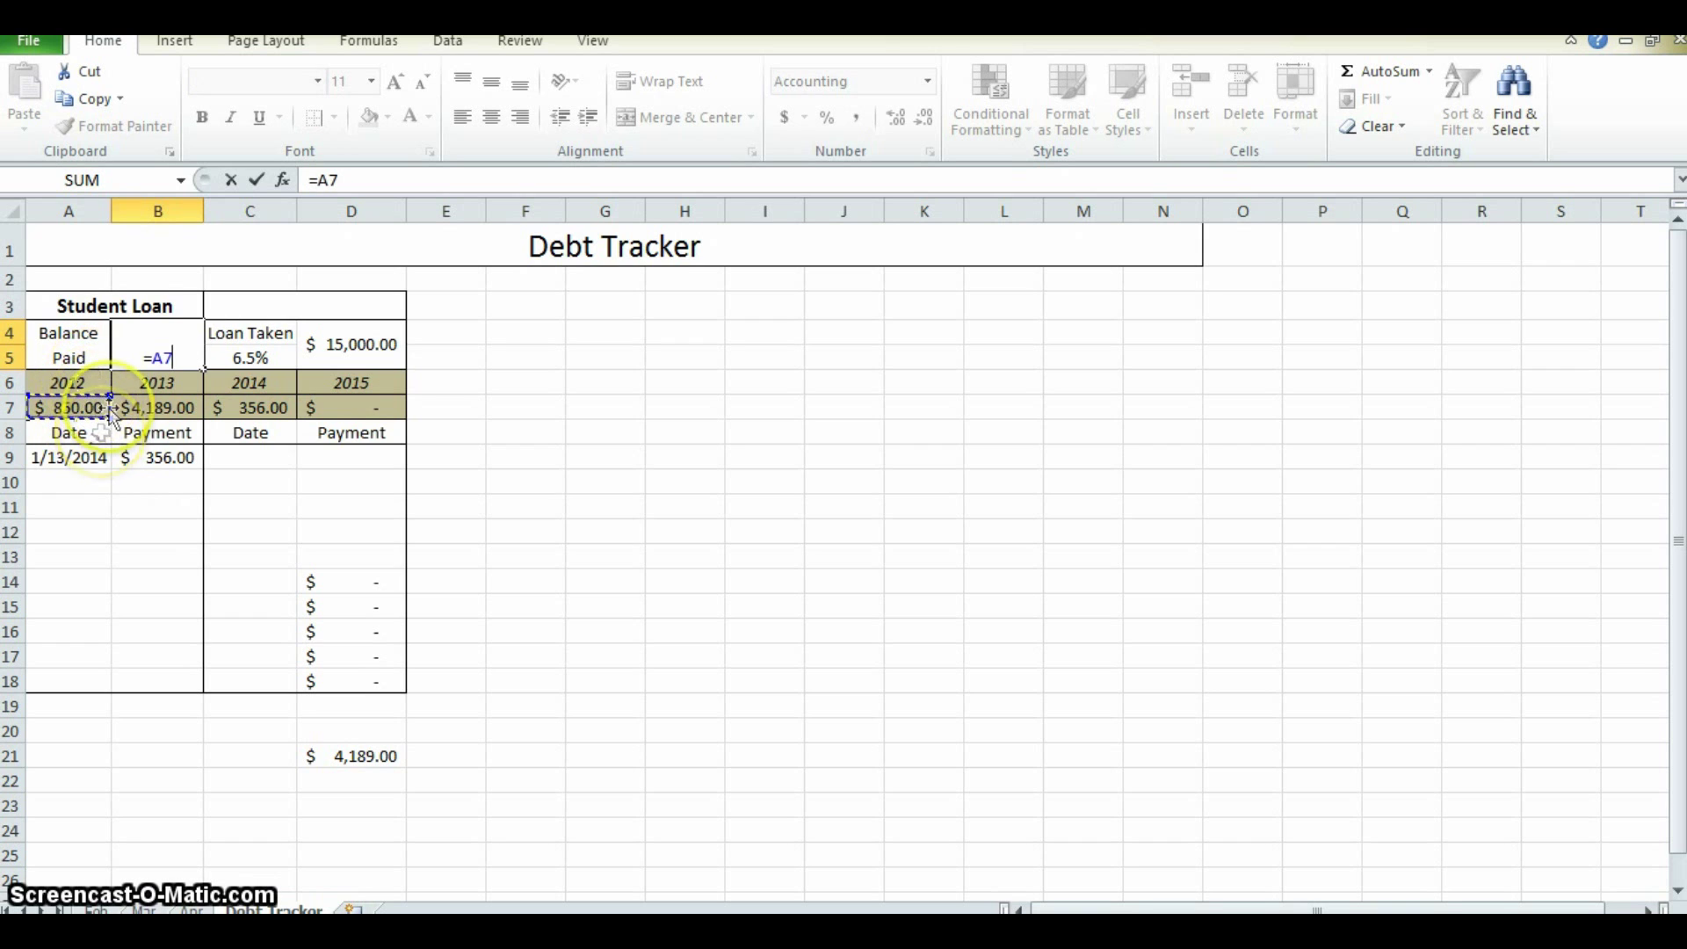
{"action": "left_click", "coordinate": [159, 406]}
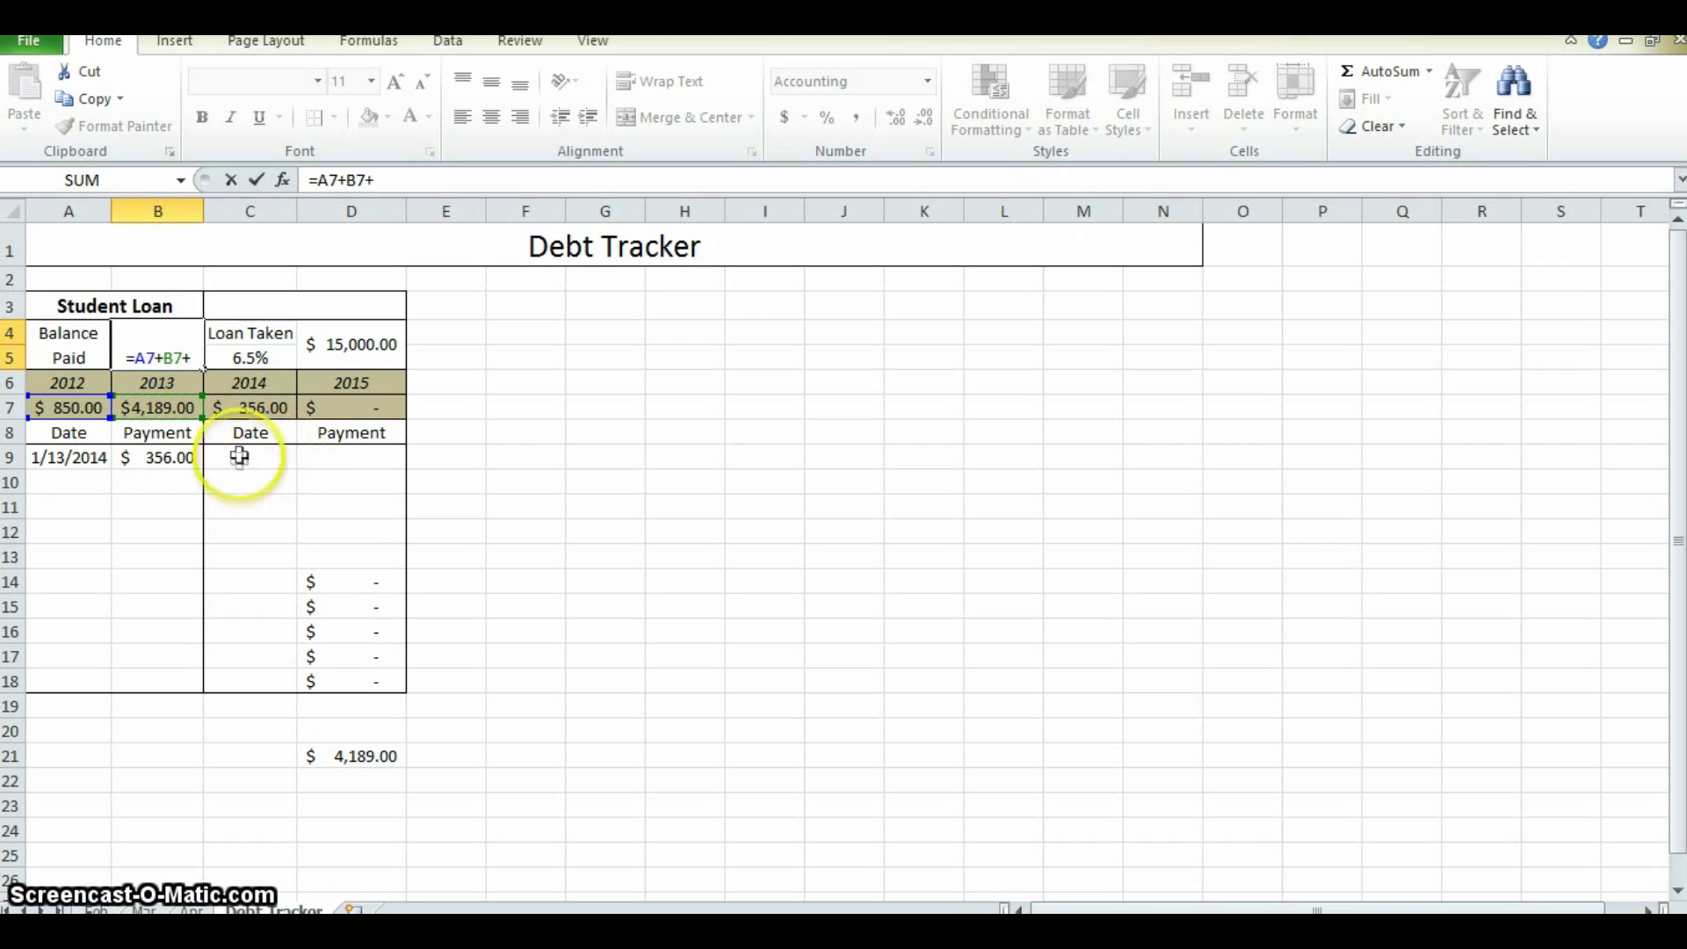
{"action": "left_click", "coordinate": [269, 407]}
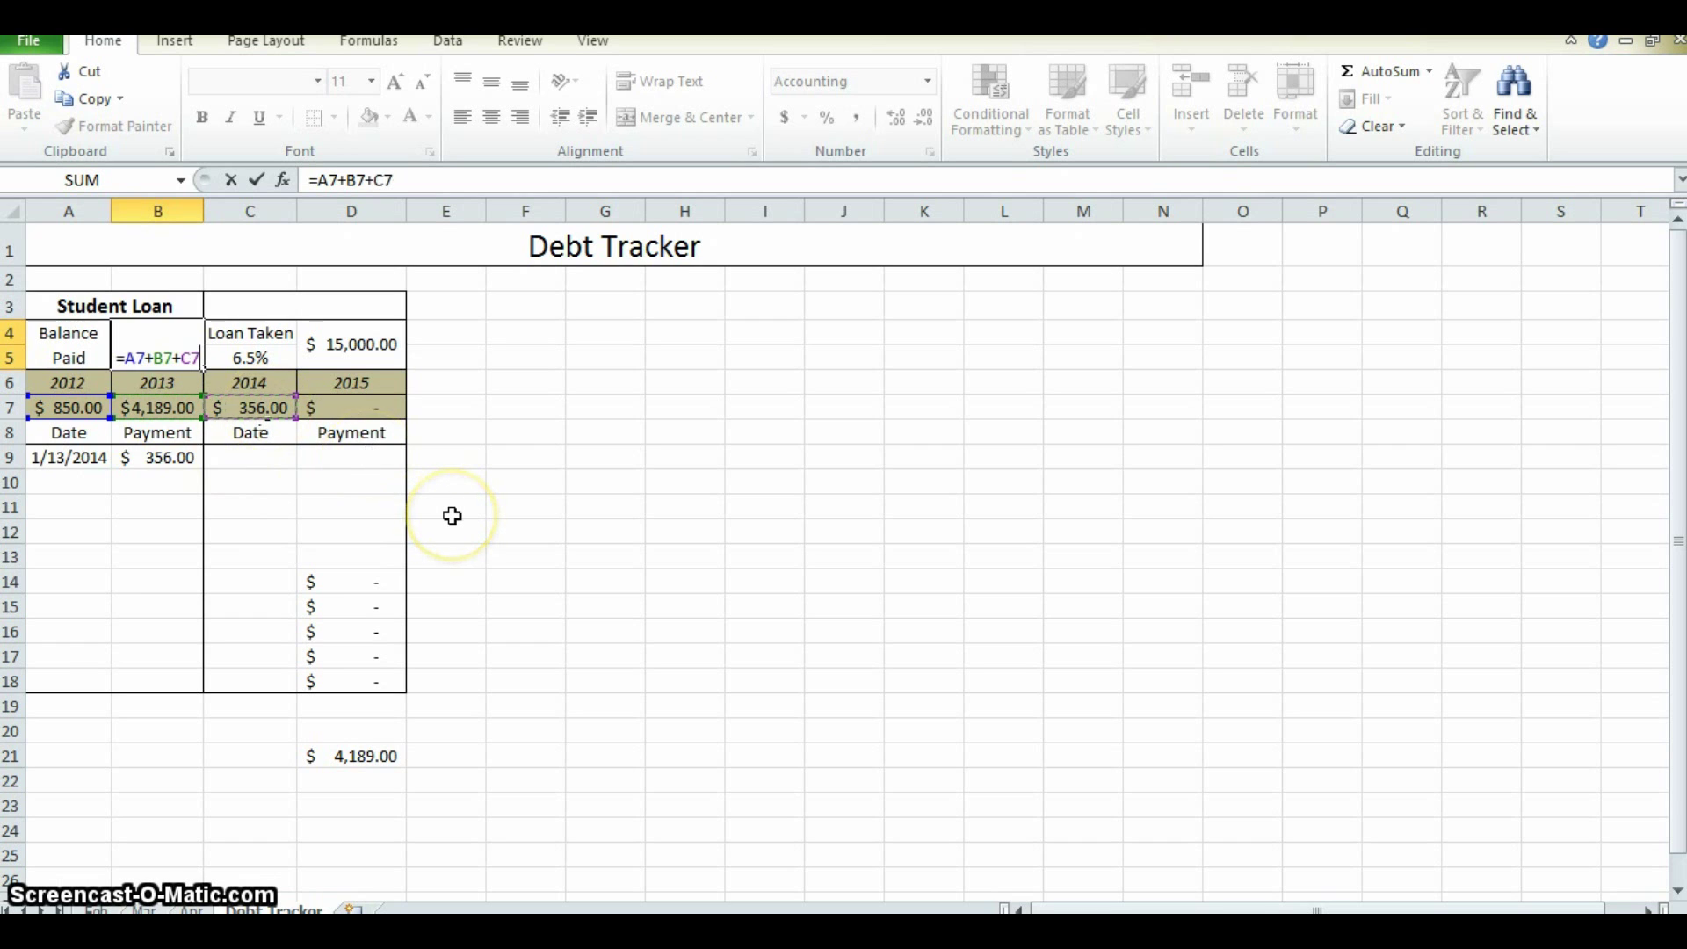
{"action": "type", "text": "+"}
{"action": "left_click", "coordinate": [363, 413]}
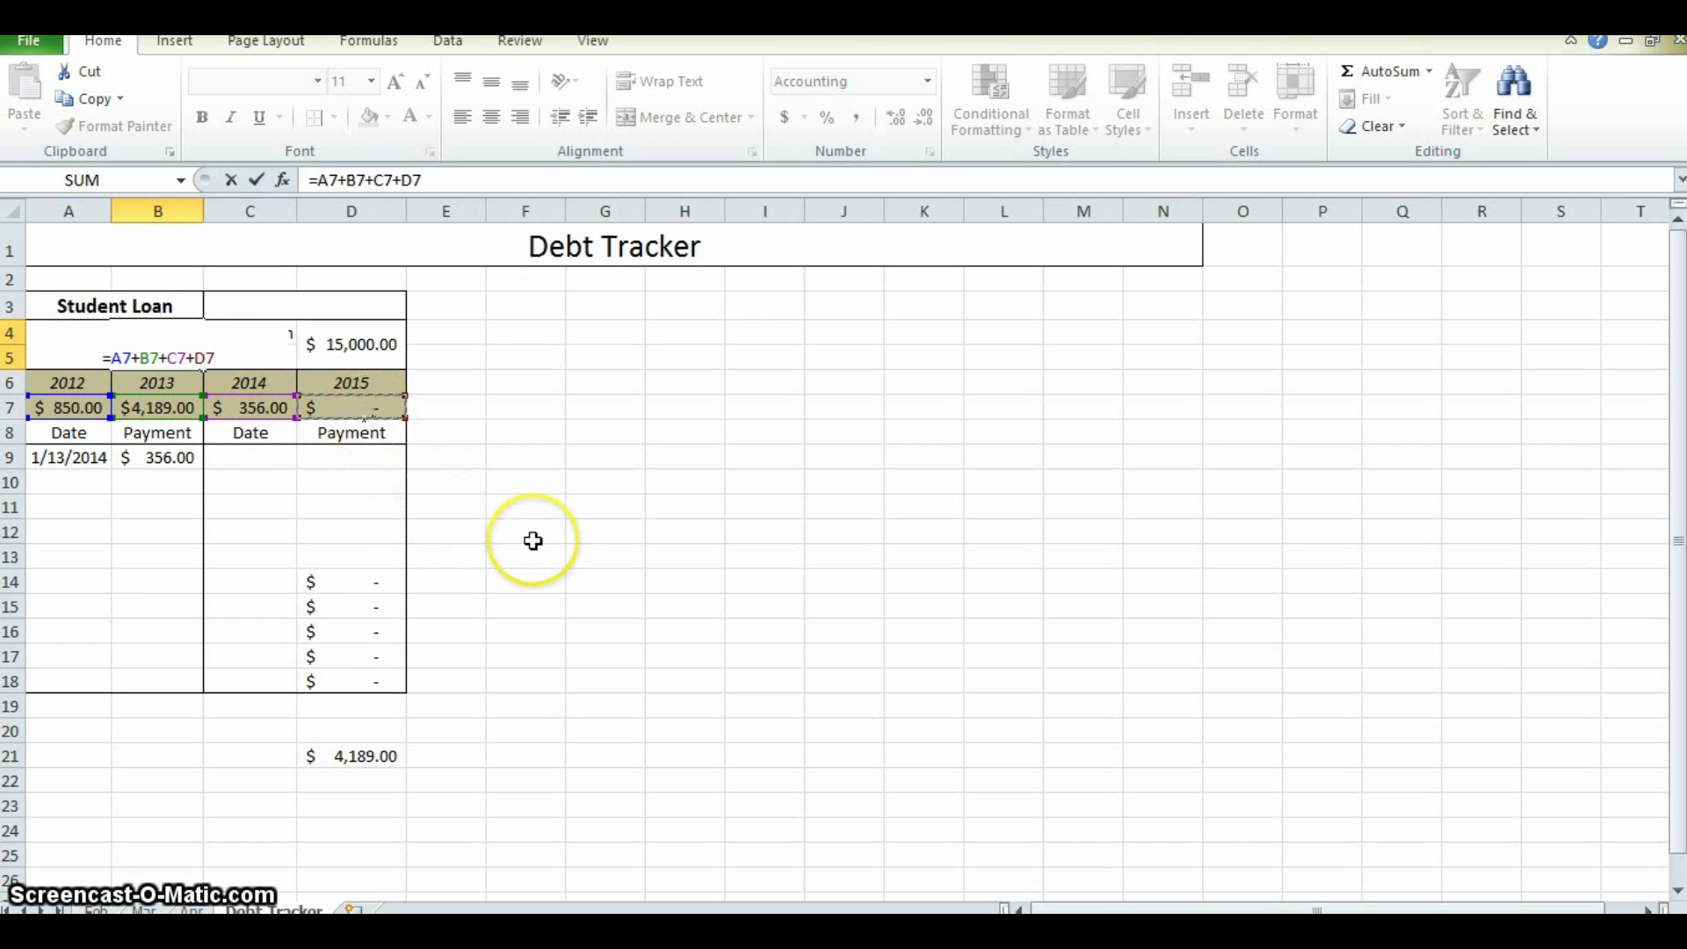
{"action": "key", "text": "Return"}
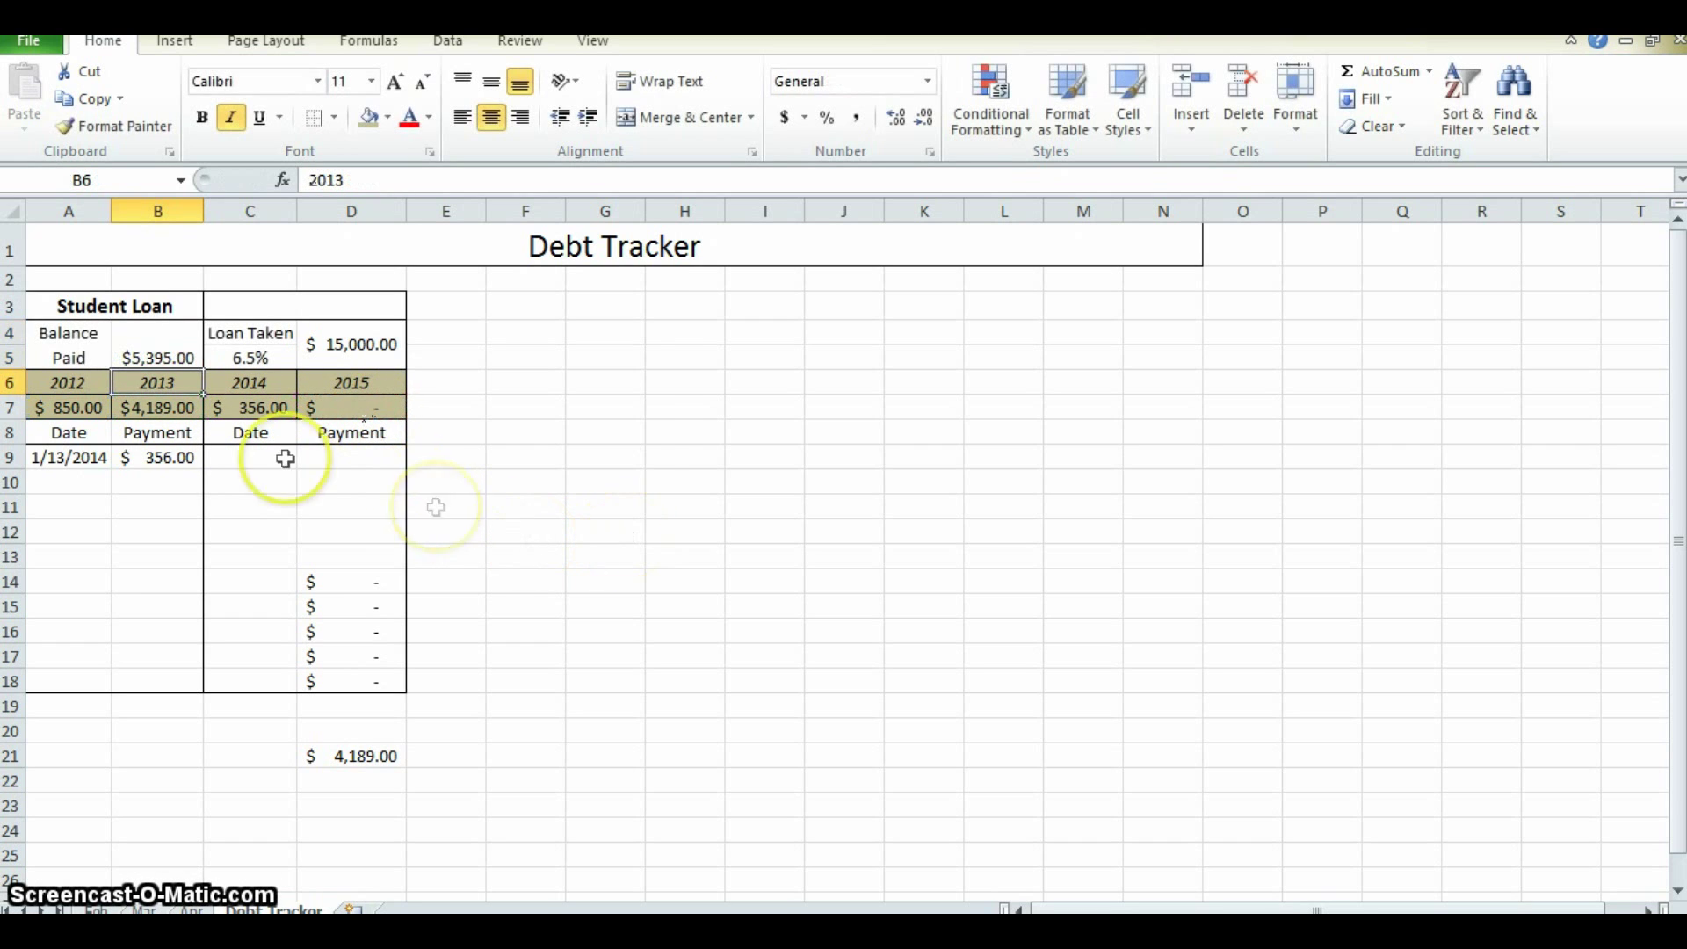
{"action": "left_click", "coordinate": [166, 356]}
{"action": "left_click", "coordinate": [1382, 70]}
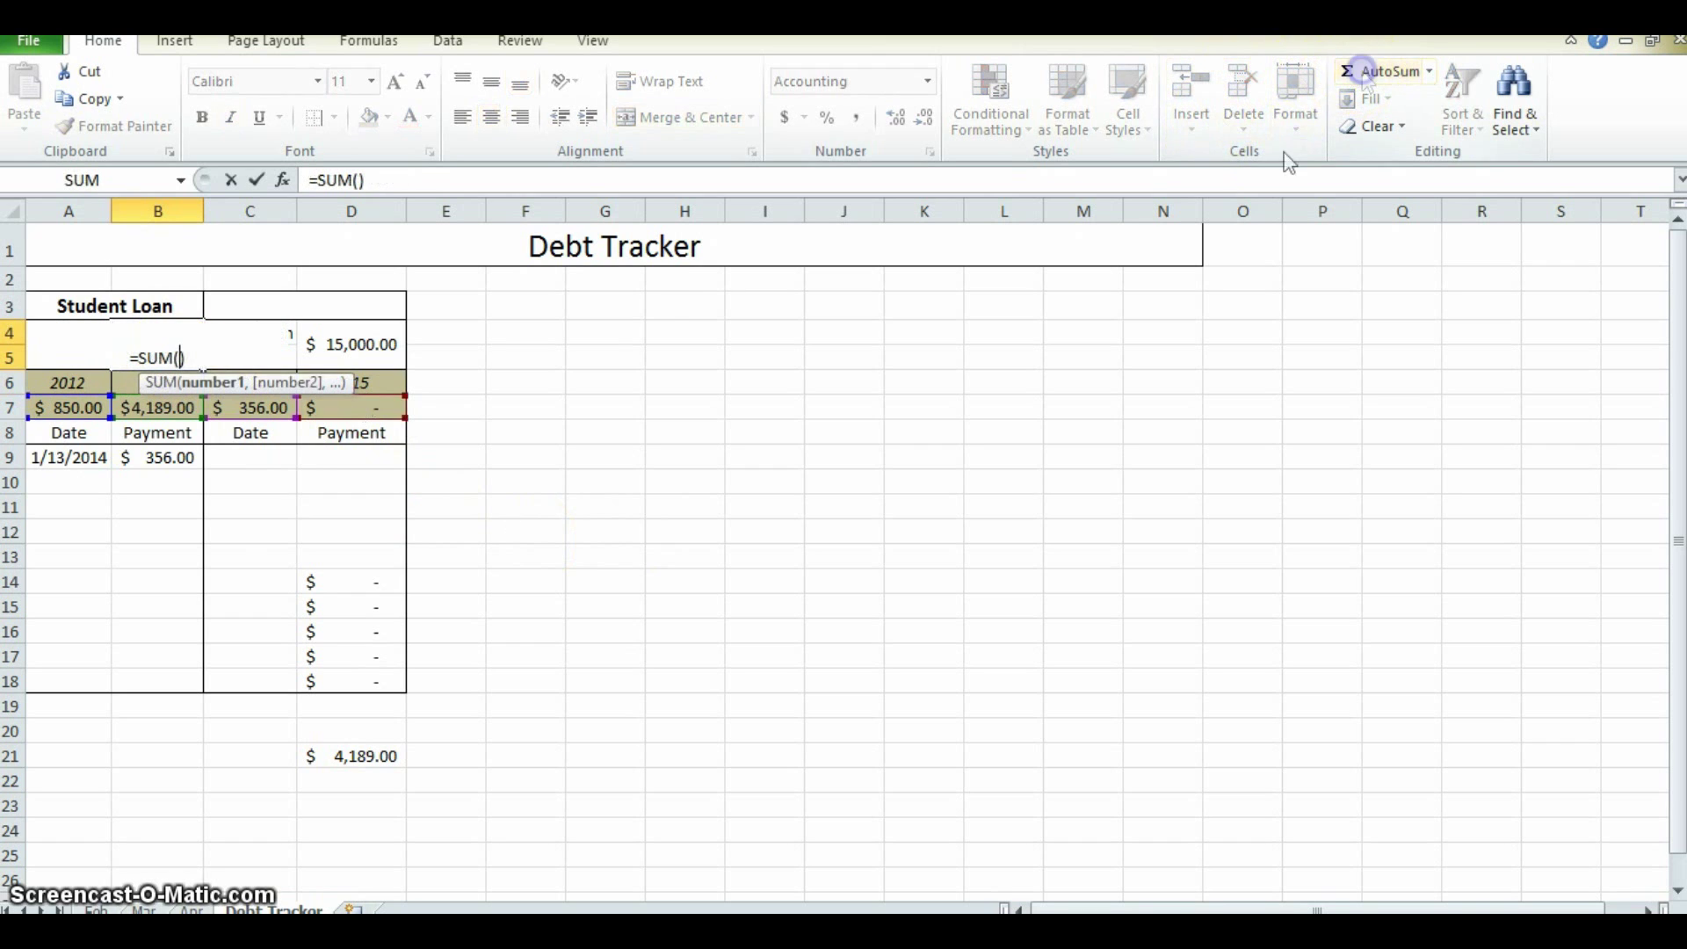
{"action": "left_click", "coordinate": [88, 407]}
{"action": "left_click_drag", "start_coordinate": [126, 405], "coordinate": [353, 408]}
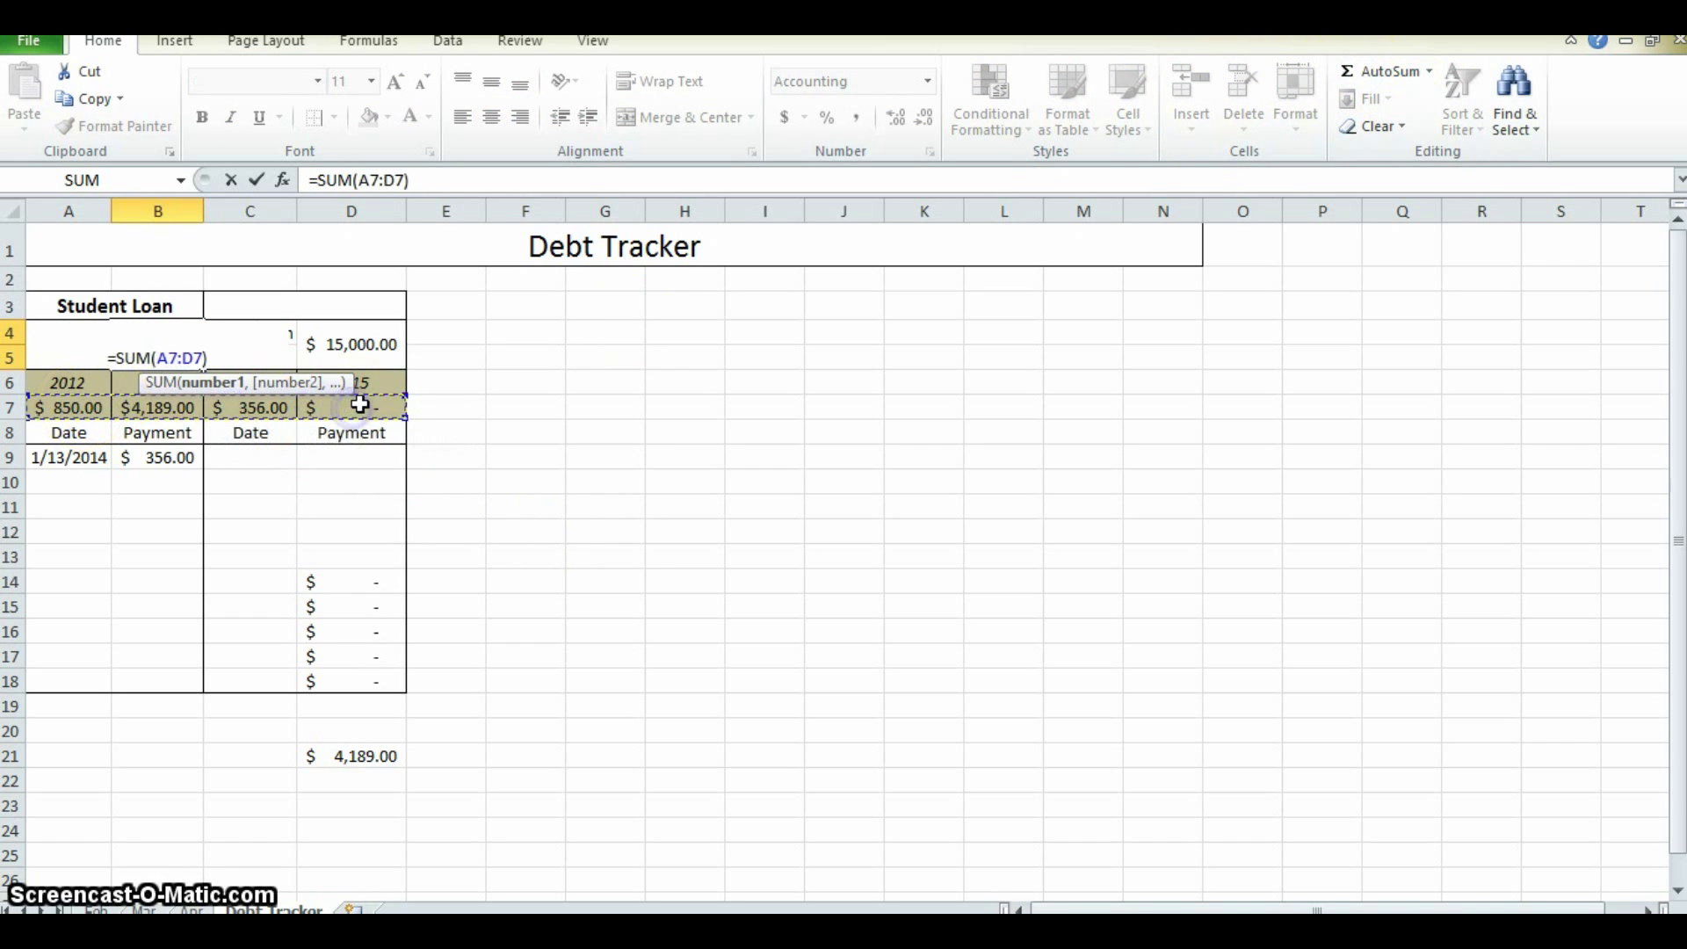
{"action": "key", "text": "Return"}
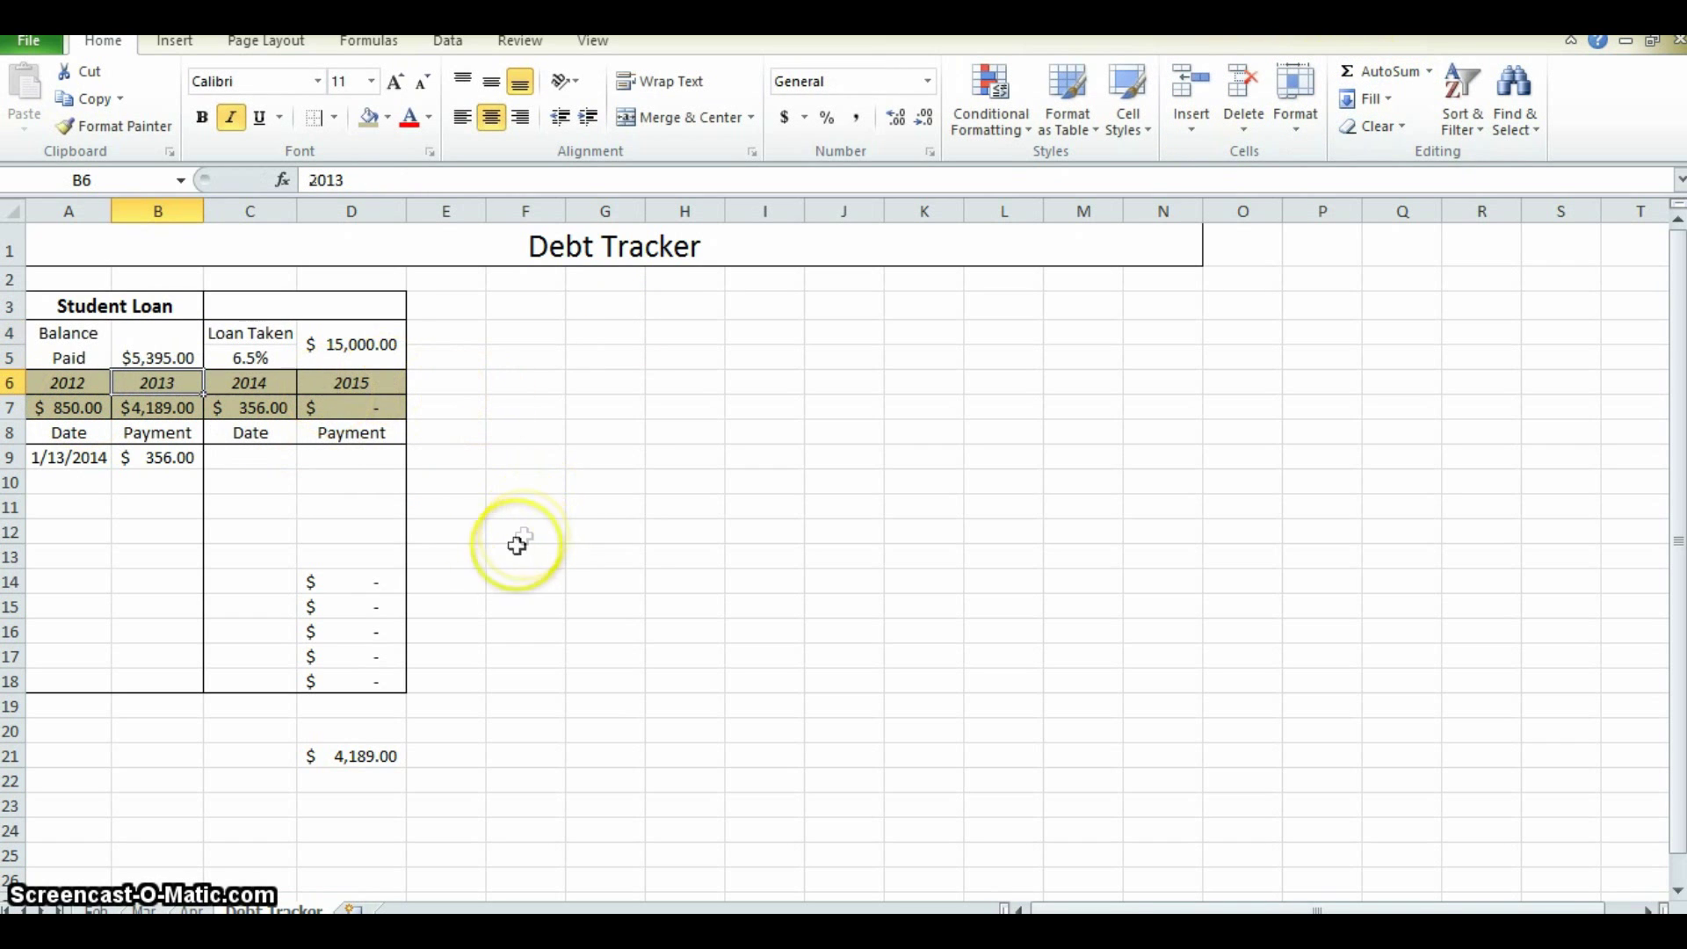
- Middle-align the $5,395.00 Balance Paid amount in its merged cell
{"action": "left_click", "coordinate": [176, 341]}
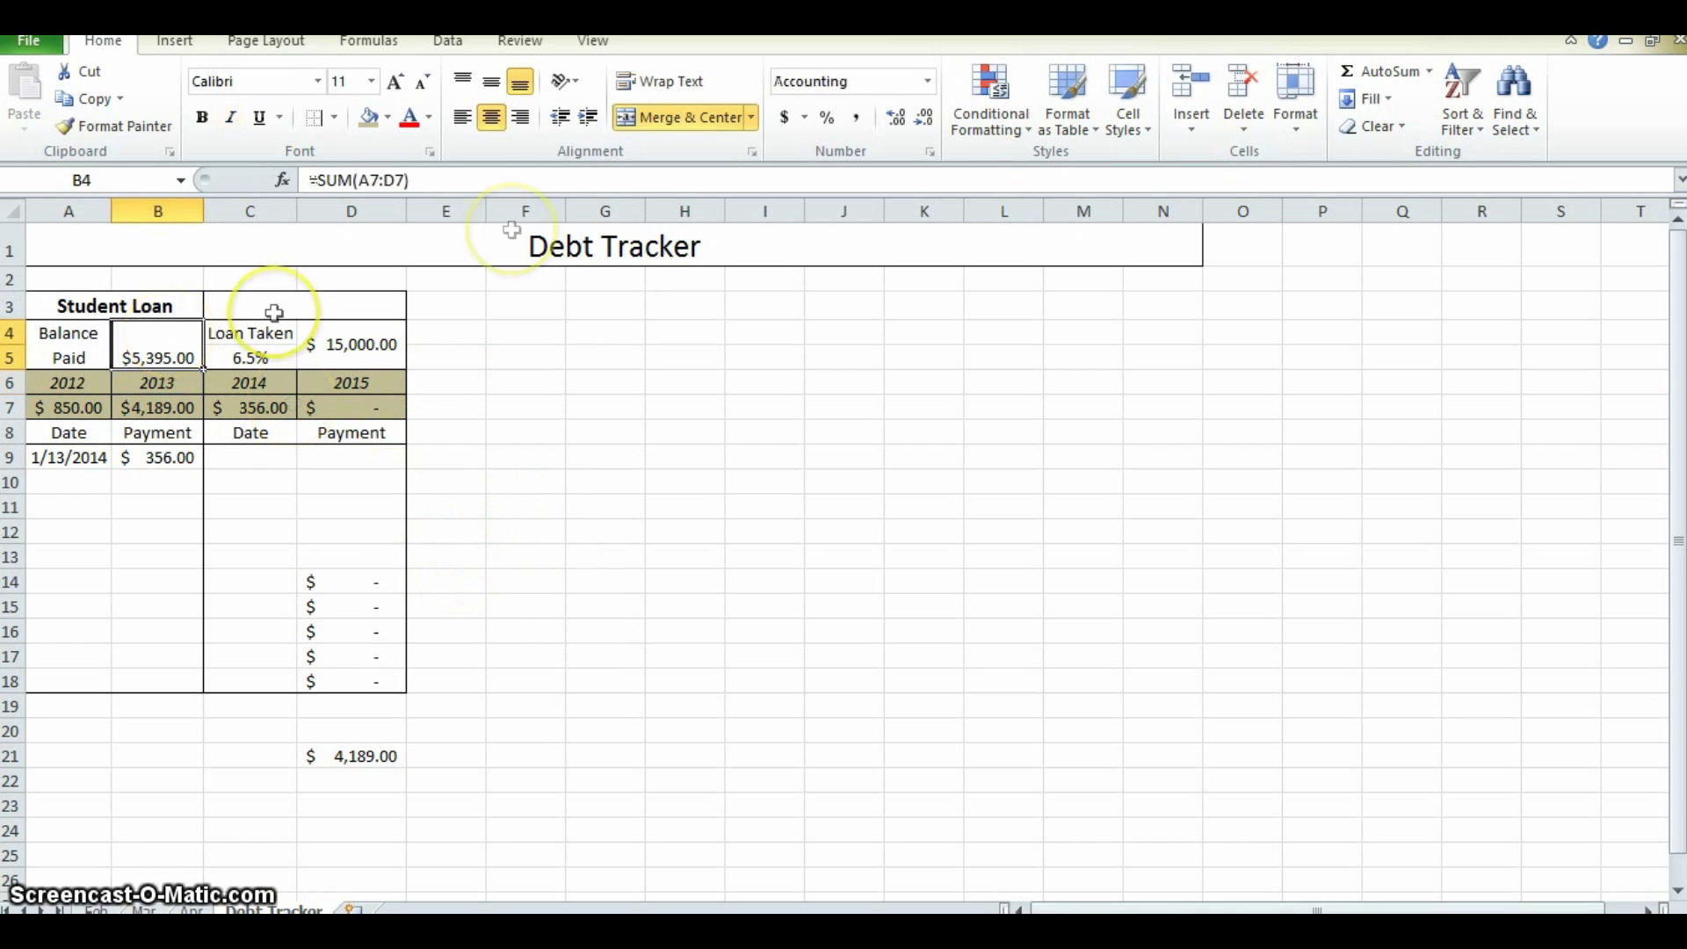
{"action": "left_click", "coordinate": [491, 81]}
{"action": "left_click", "coordinate": [464, 429]}
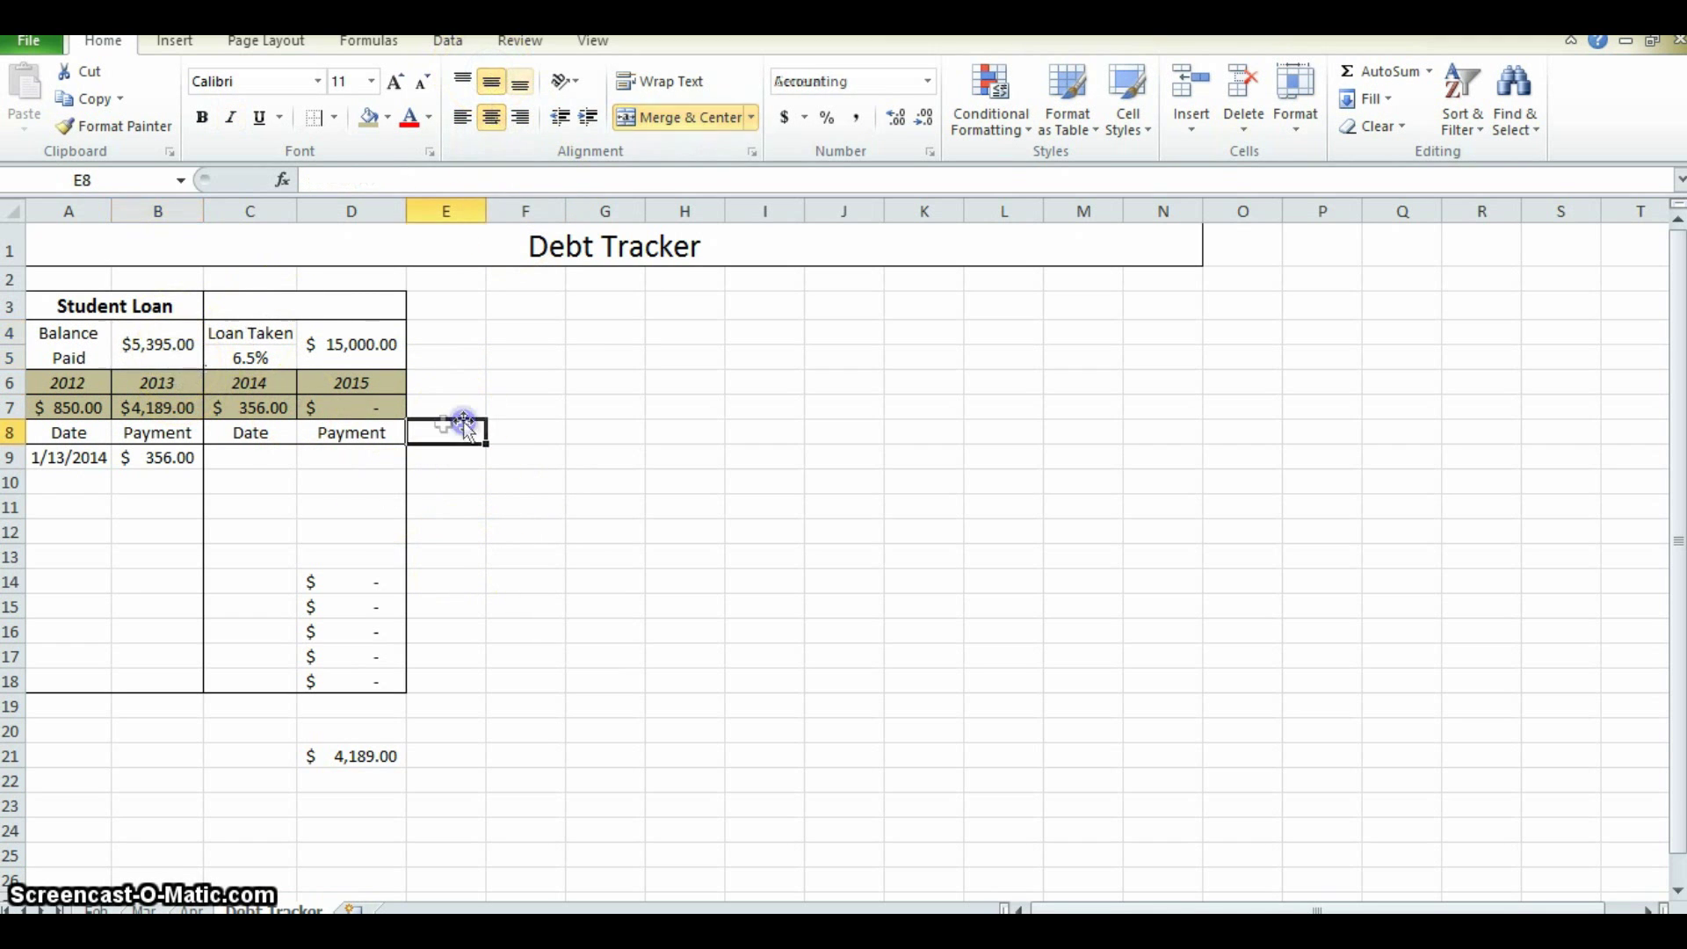
{"action": "left_click", "coordinate": [320, 308]}
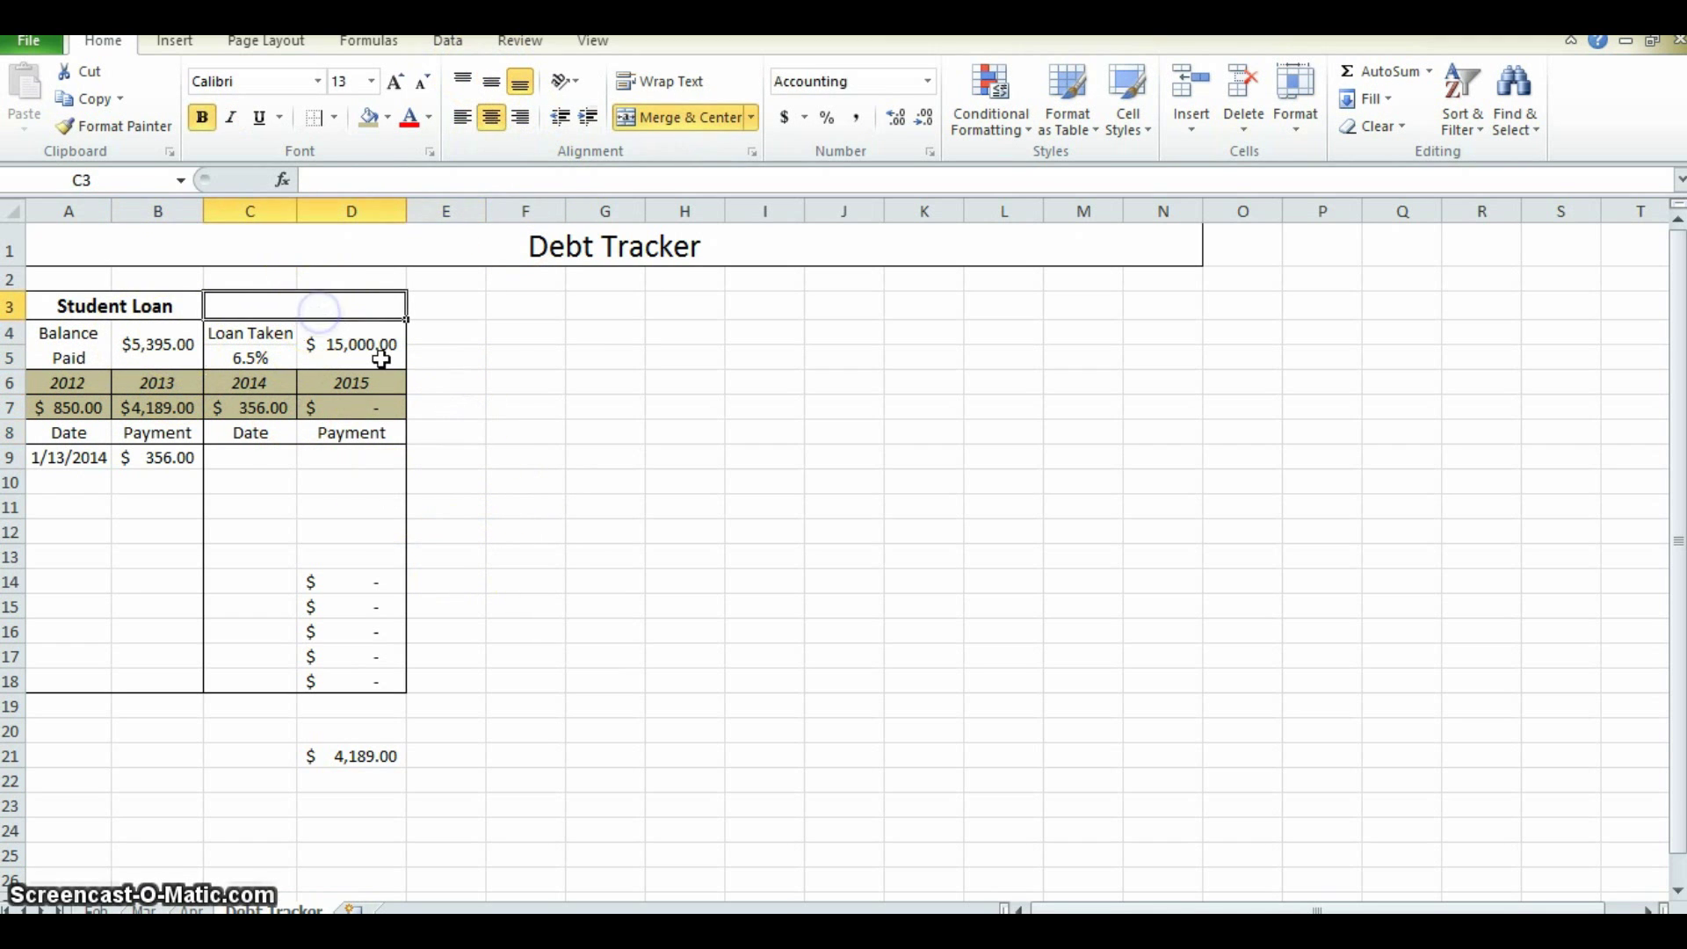
- Enter =D4-B4 in C3 so the Student Loan total shows the remaining balance
{"action": "type", "text": "="}
{"action": "left_click", "coordinate": [308, 360]}
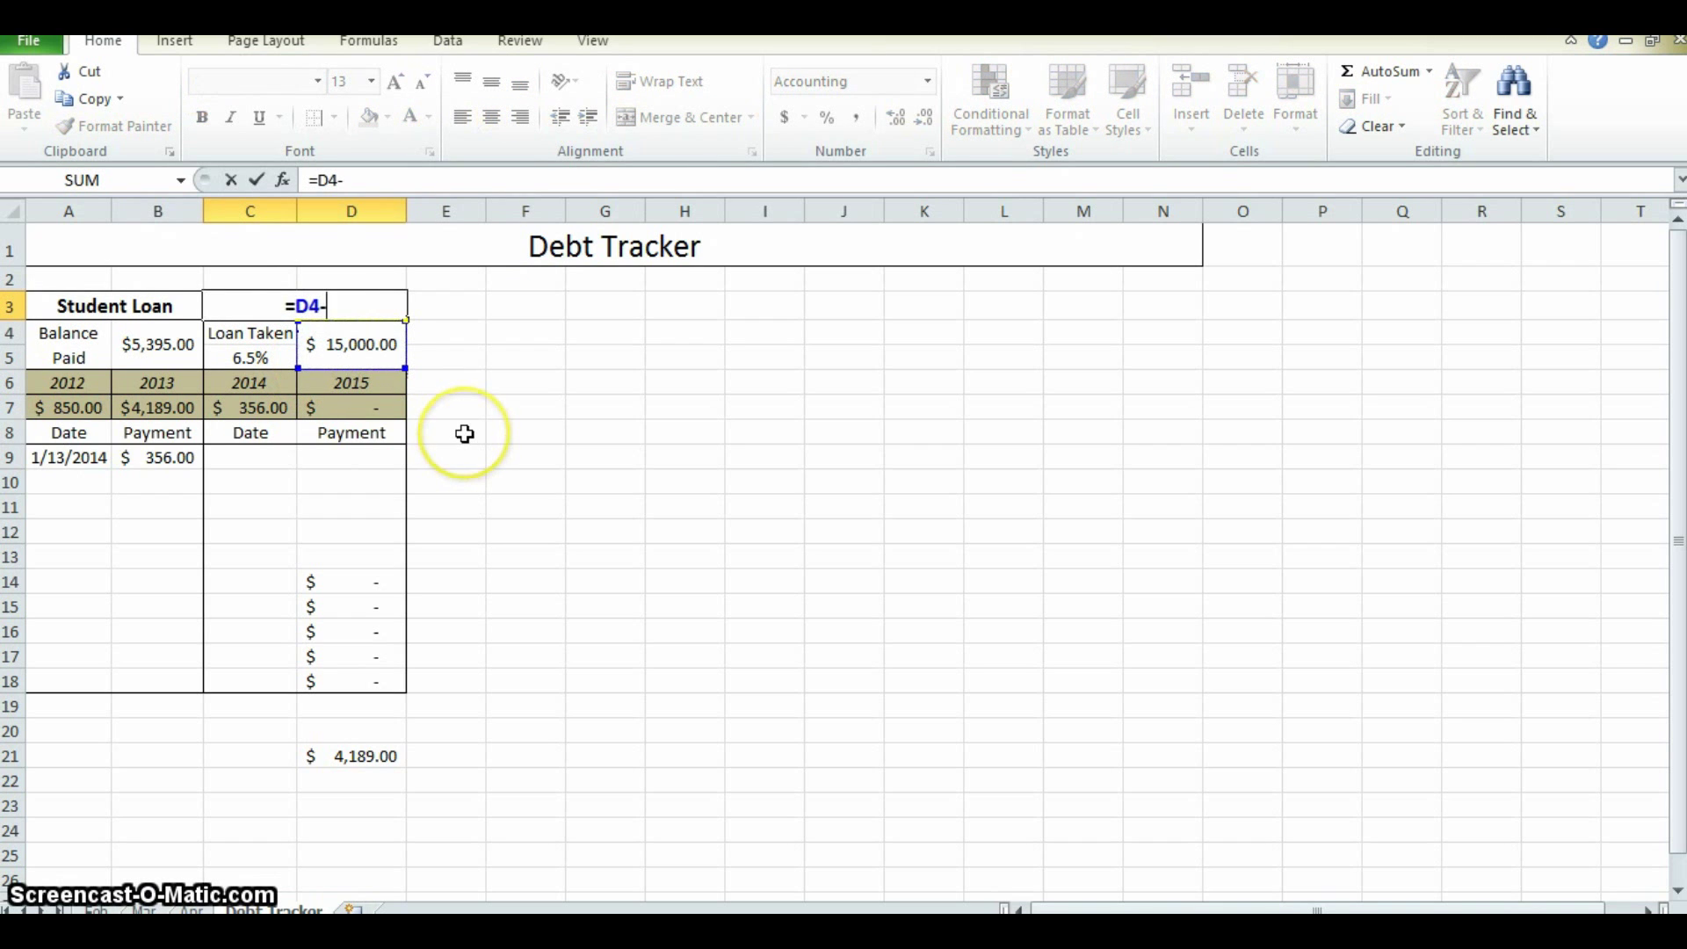
{"action": "type", "text": "-"}
{"action": "left_click", "coordinate": [167, 347]}
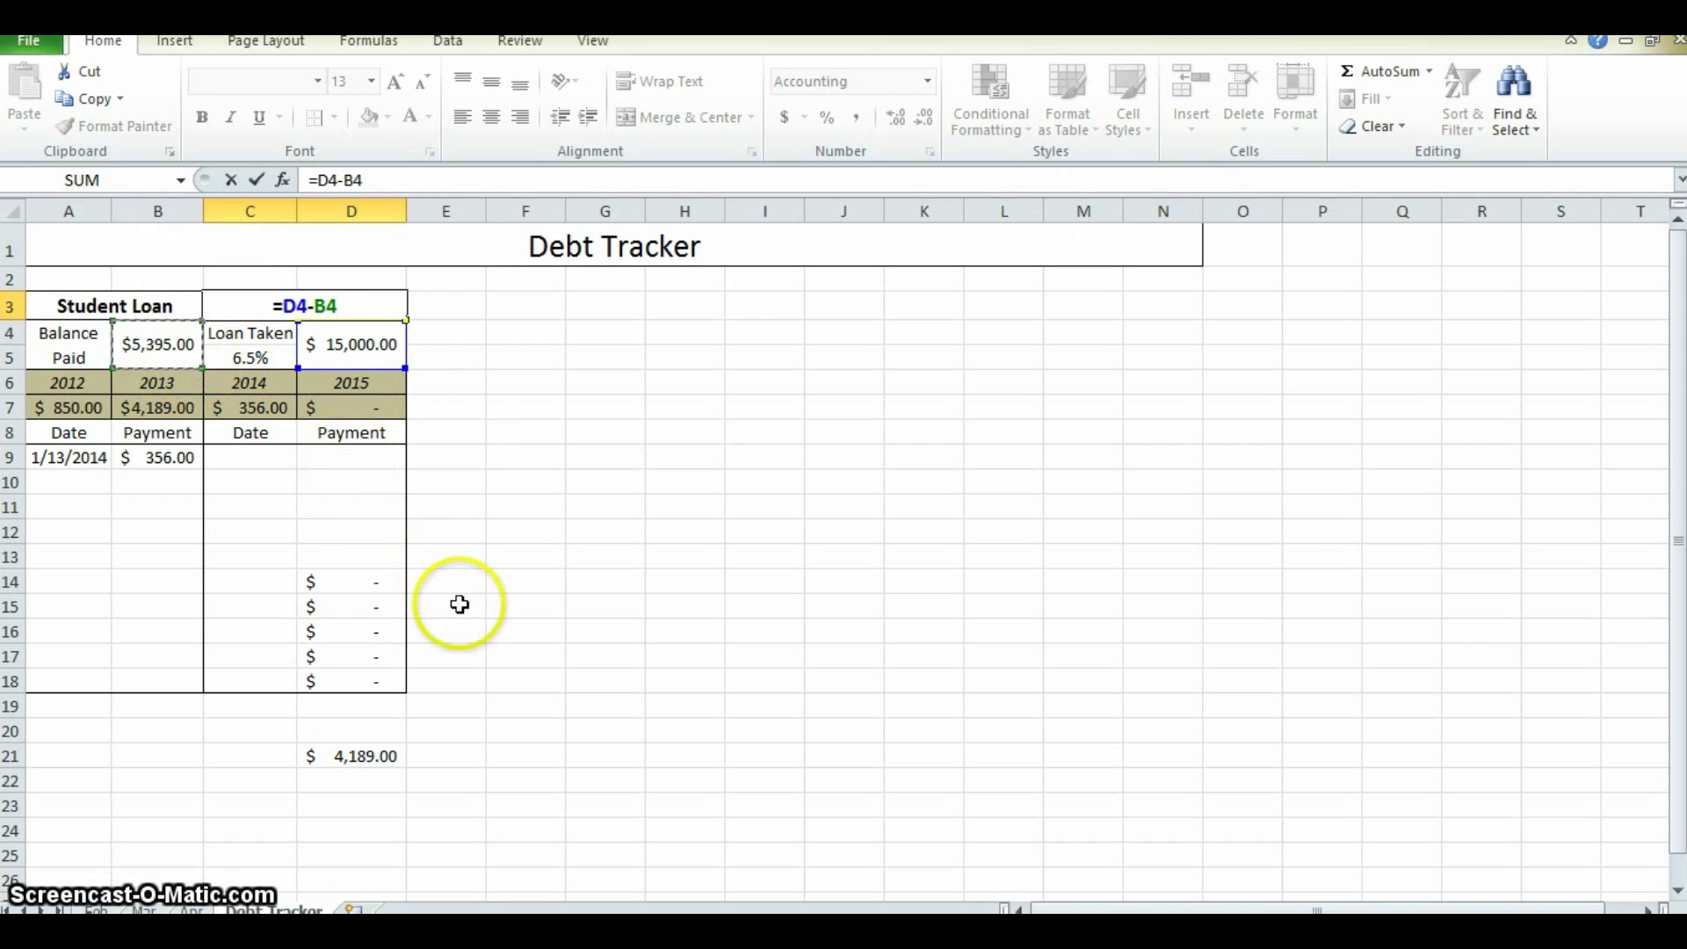
{"action": "key", "text": "Return"}
{"action": "left_click", "coordinate": [381, 309]}
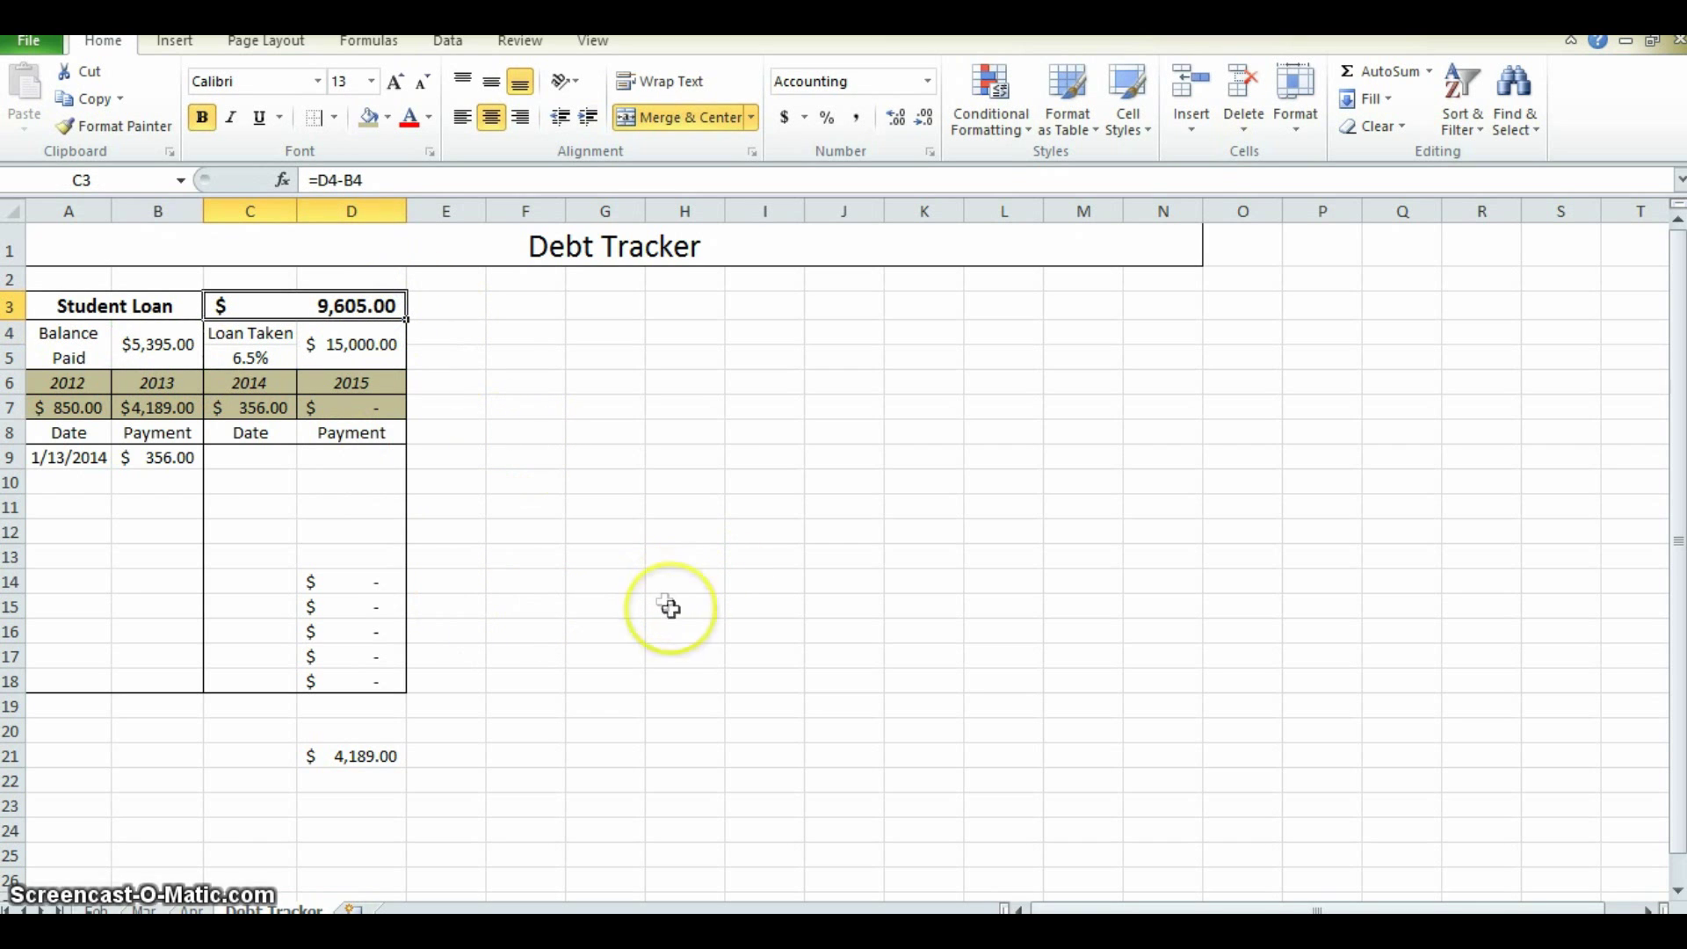
- Mark out space to the right for the Mortgage and Car Loan tables
{"action": "left_click_drag", "start_coordinate": [500, 307], "coordinate": [845, 720]}
{"action": "left_click_drag", "start_coordinate": [1112, 325], "coordinate": [1386, 802]}
{"action": "left_click", "coordinate": [668, 657]}
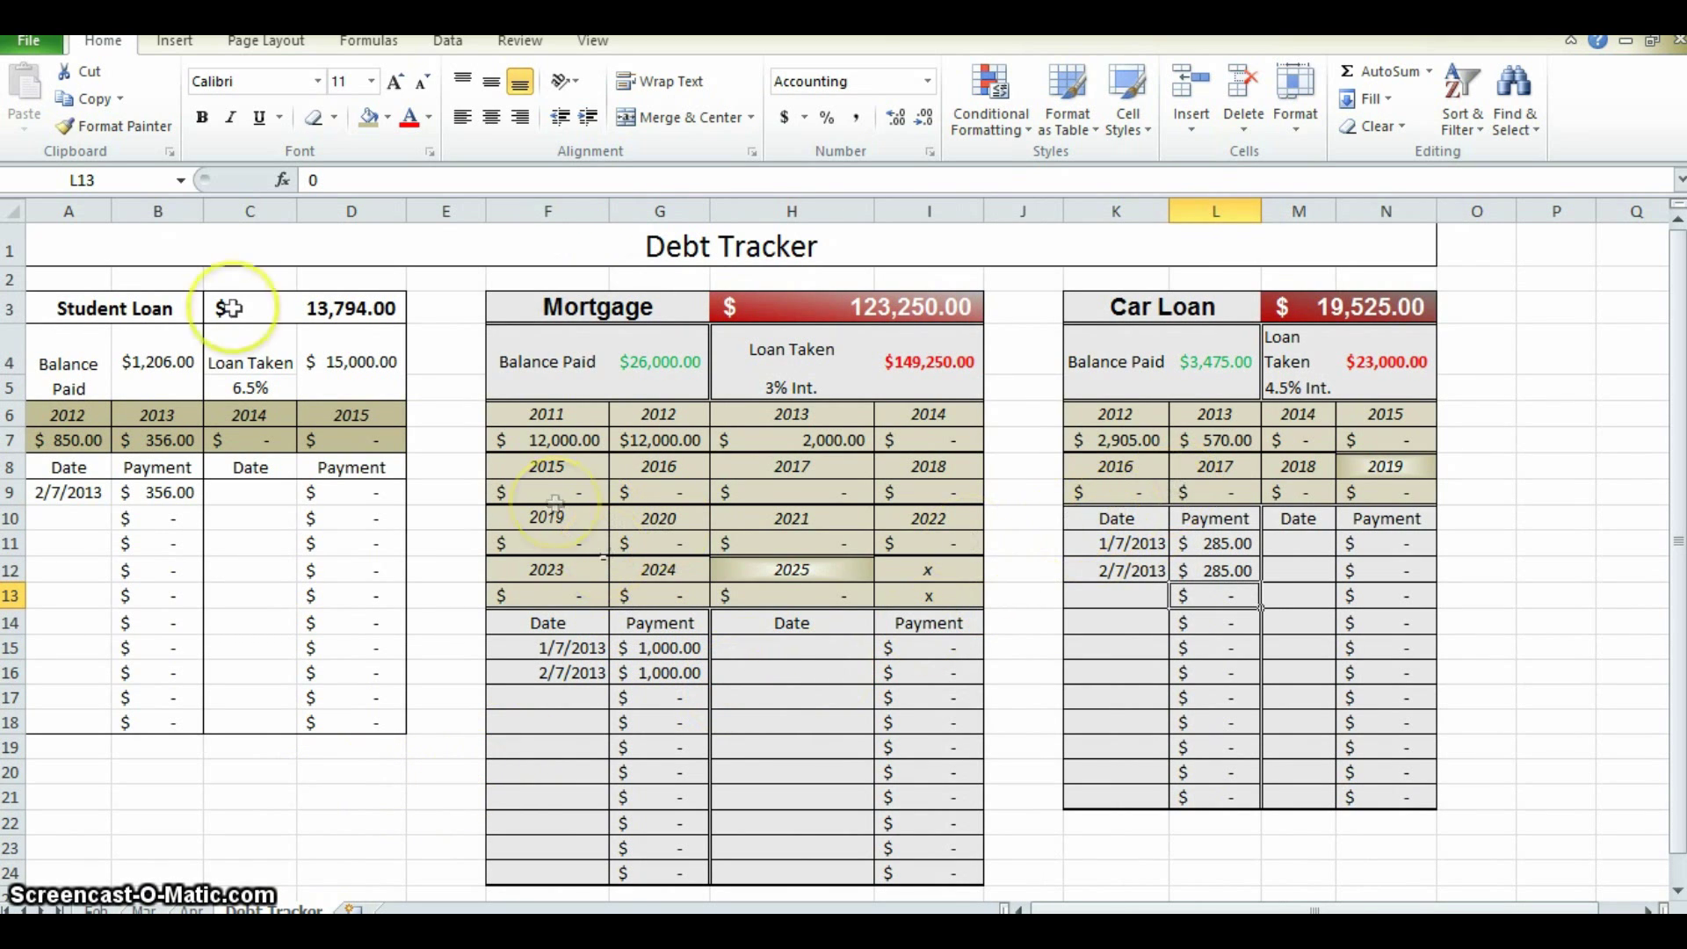
{"action": "left_click_drag", "start_coordinate": [95, 307], "coordinate": [343, 690]}
{"action": "left_click", "coordinate": [450, 810]}
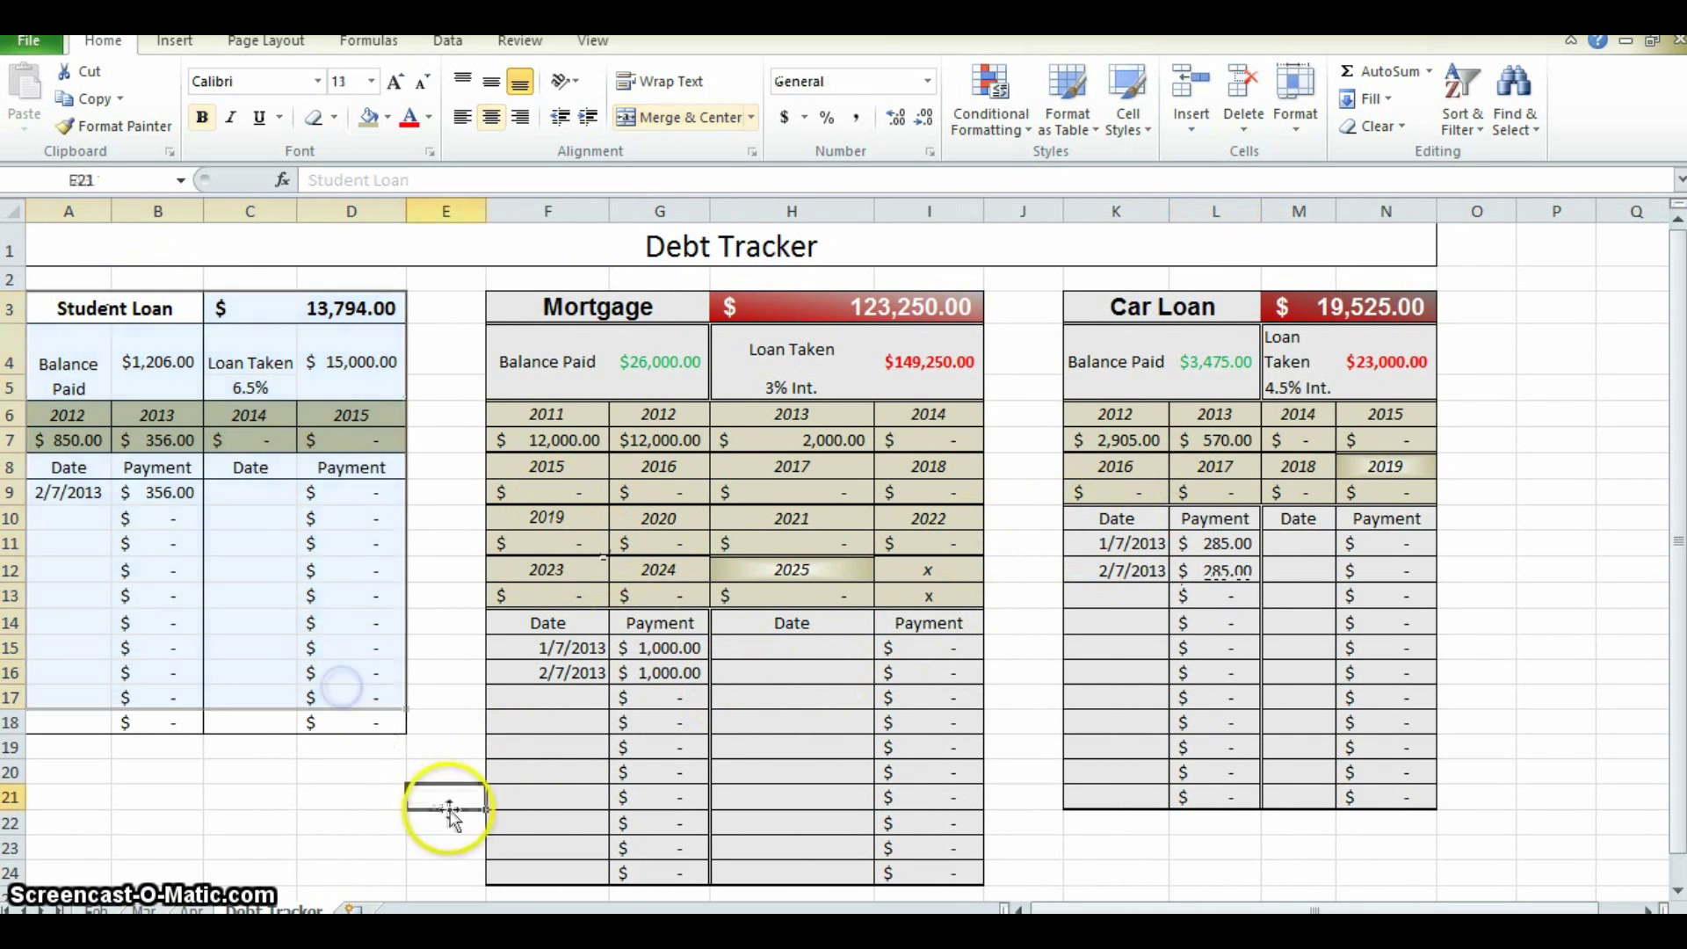
{"action": "left_click_drag", "start_coordinate": [571, 626], "coordinate": [798, 779]}
{"action": "left_click", "coordinate": [785, 299]}
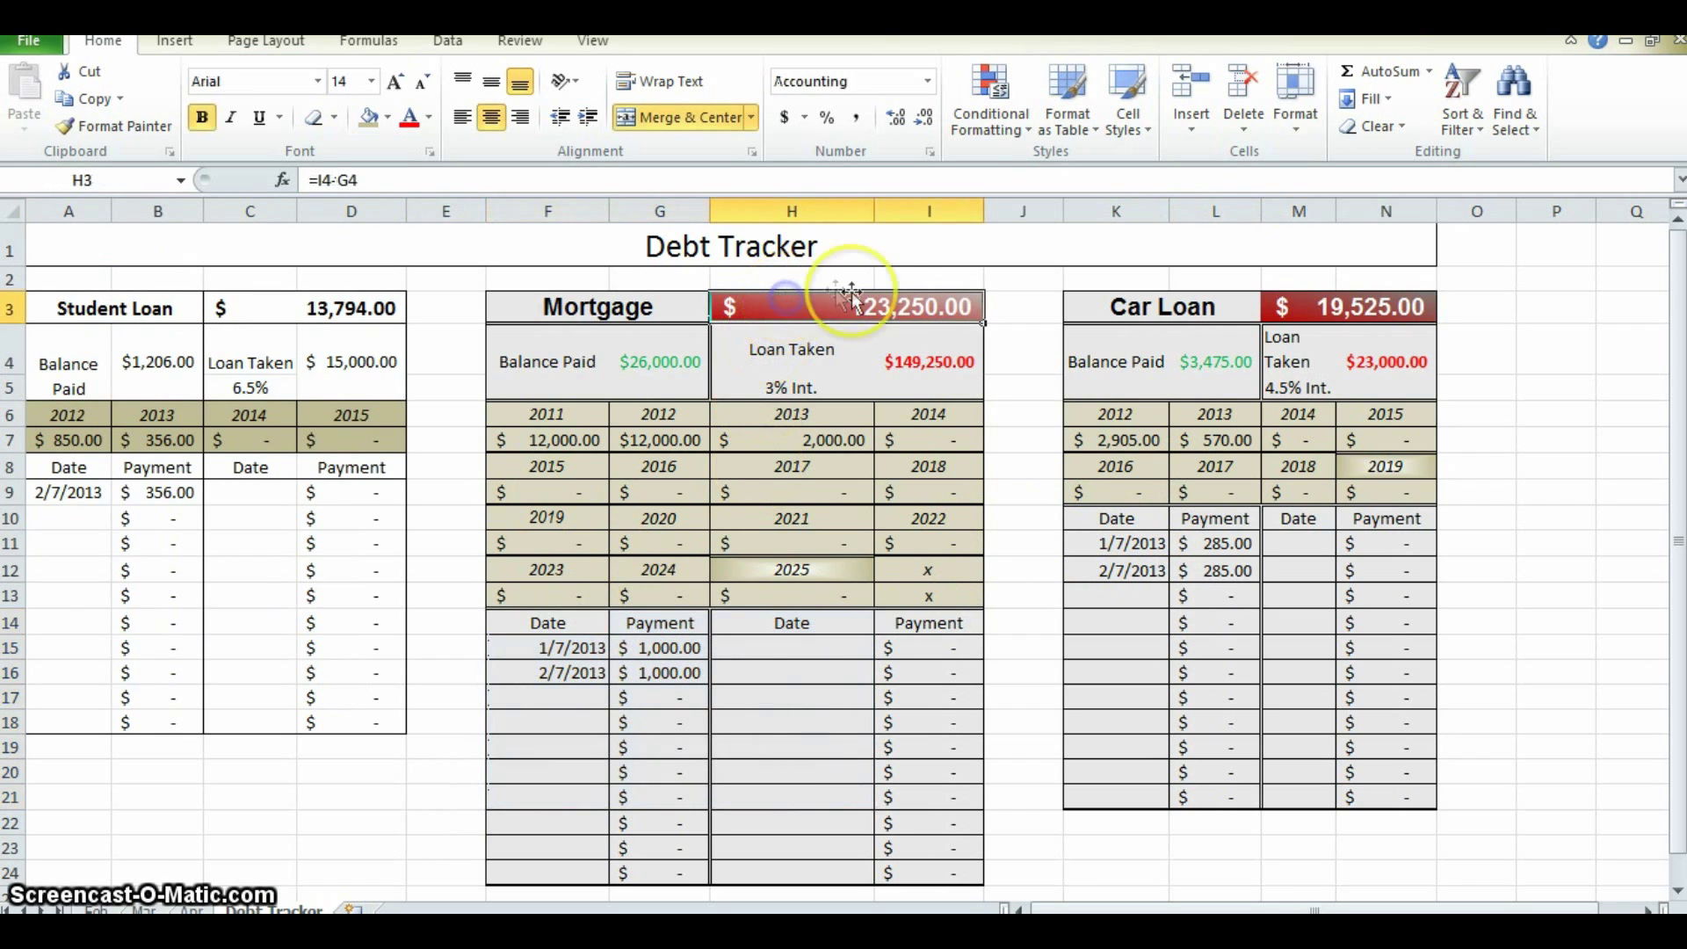
{"action": "left_click", "coordinate": [1331, 303]}
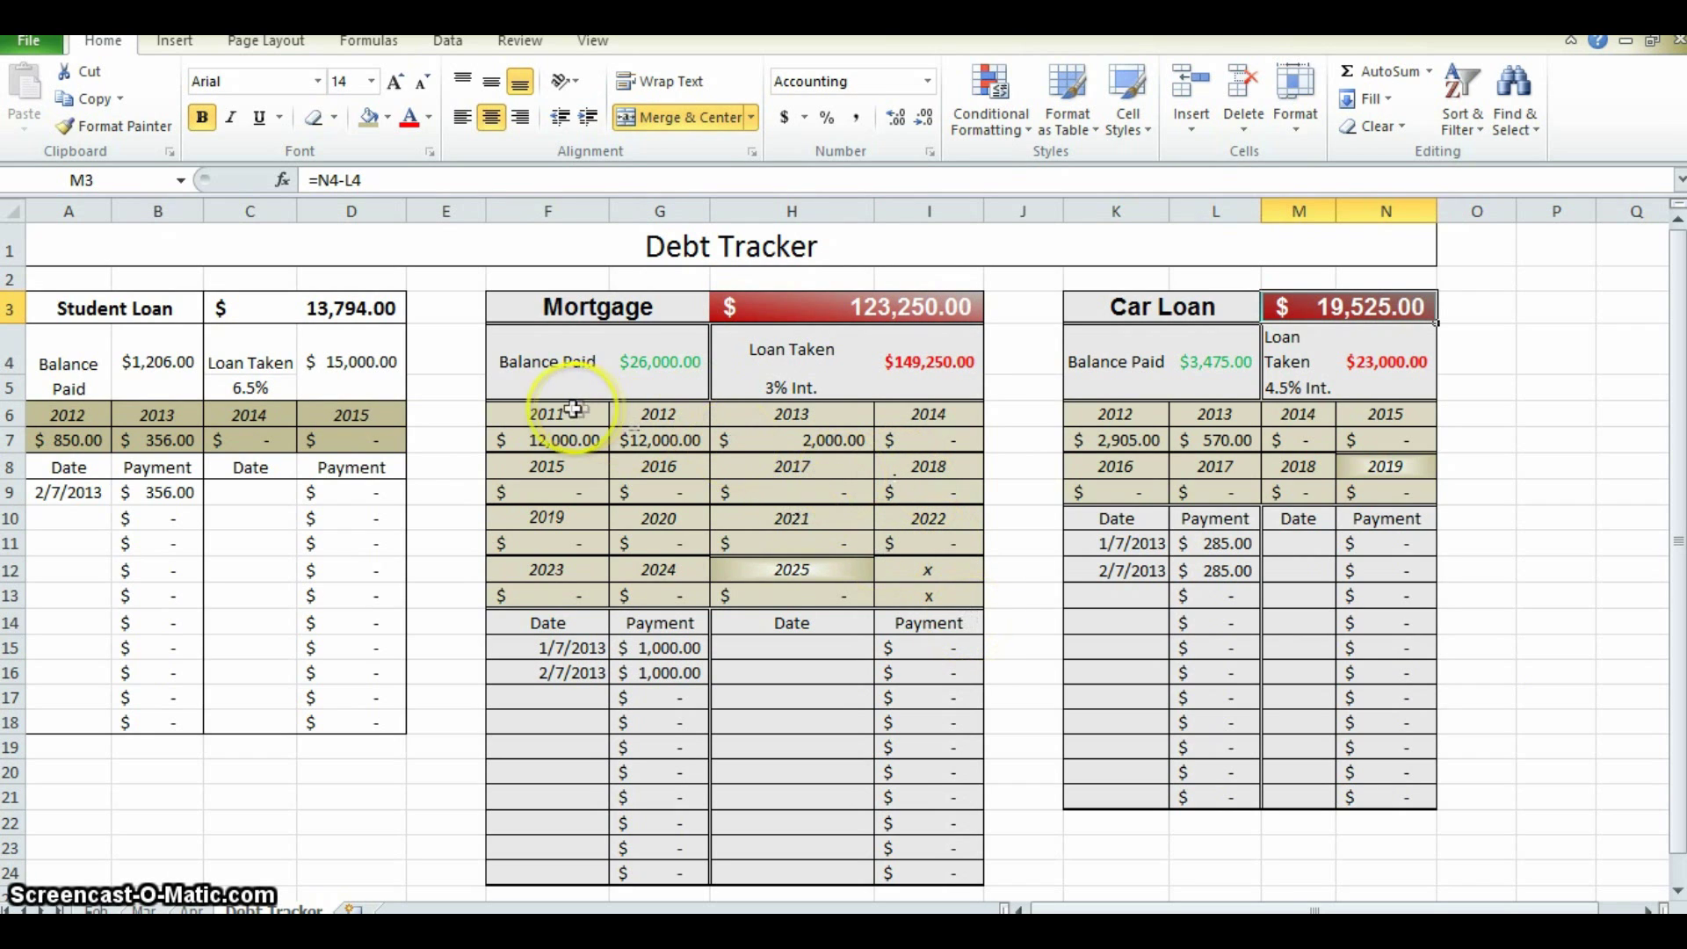
{"action": "left_click_drag", "start_coordinate": [573, 410], "coordinate": [910, 440]}
{"action": "left_click", "coordinate": [583, 470]}
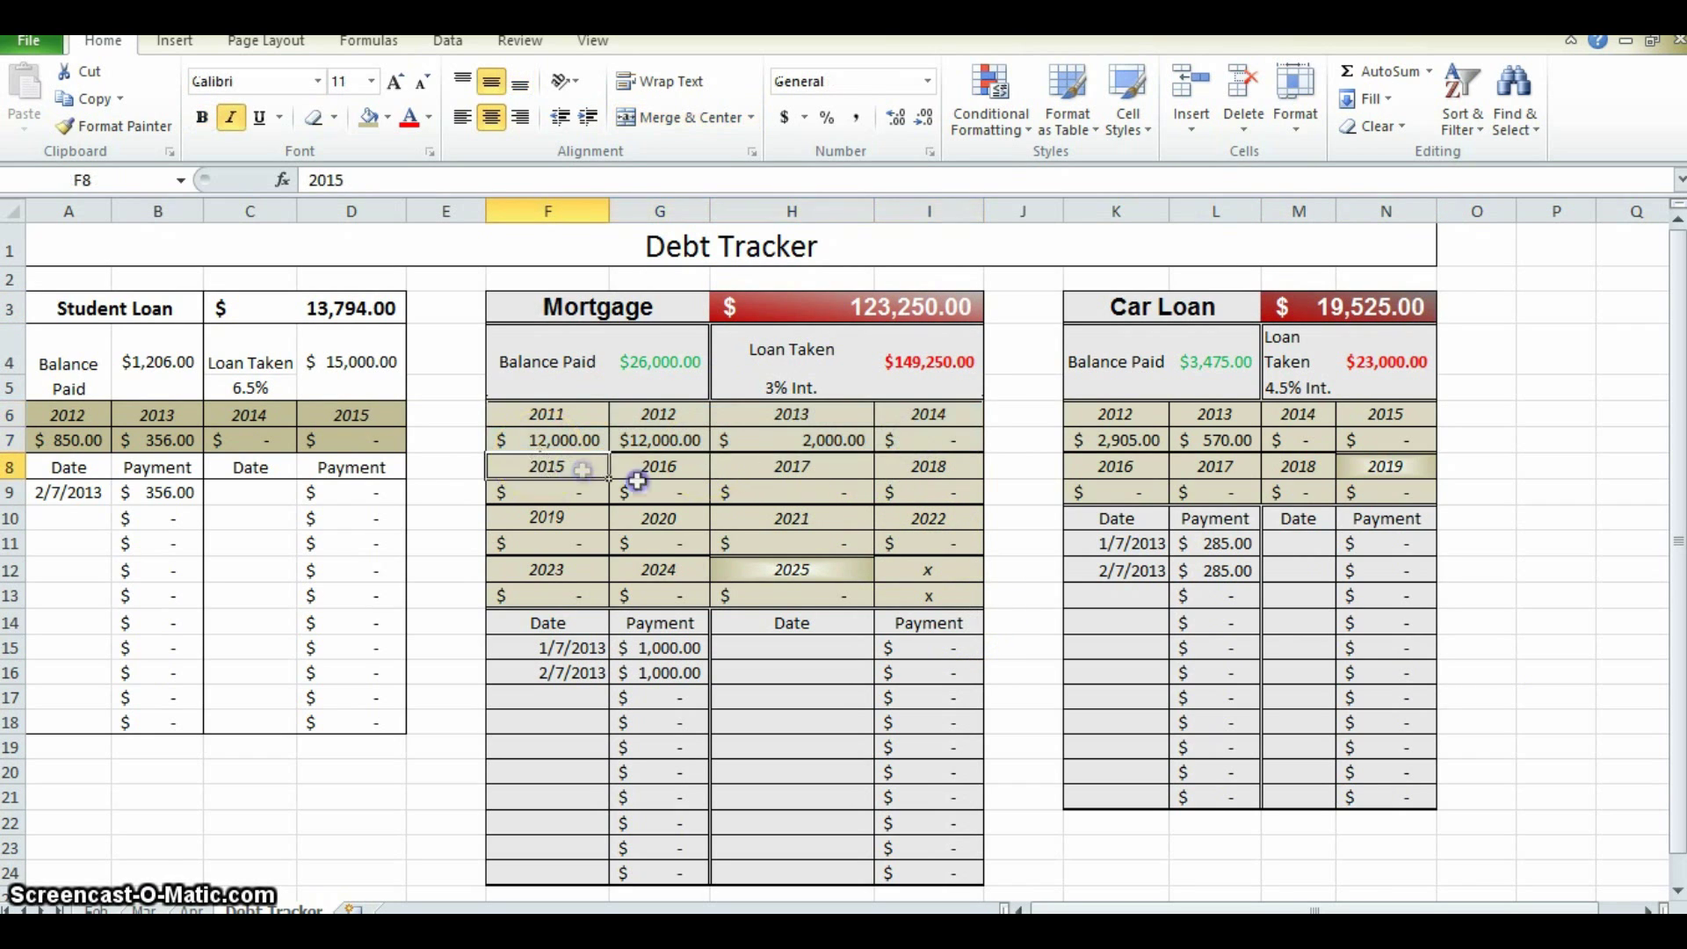
{"action": "left_click_drag", "start_coordinate": [638, 481], "coordinate": [901, 486]}
{"action": "left_click_drag", "start_coordinate": [576, 519], "coordinate": [888, 546]}
{"action": "left_click_drag", "start_coordinate": [554, 570], "coordinate": [932, 587]}
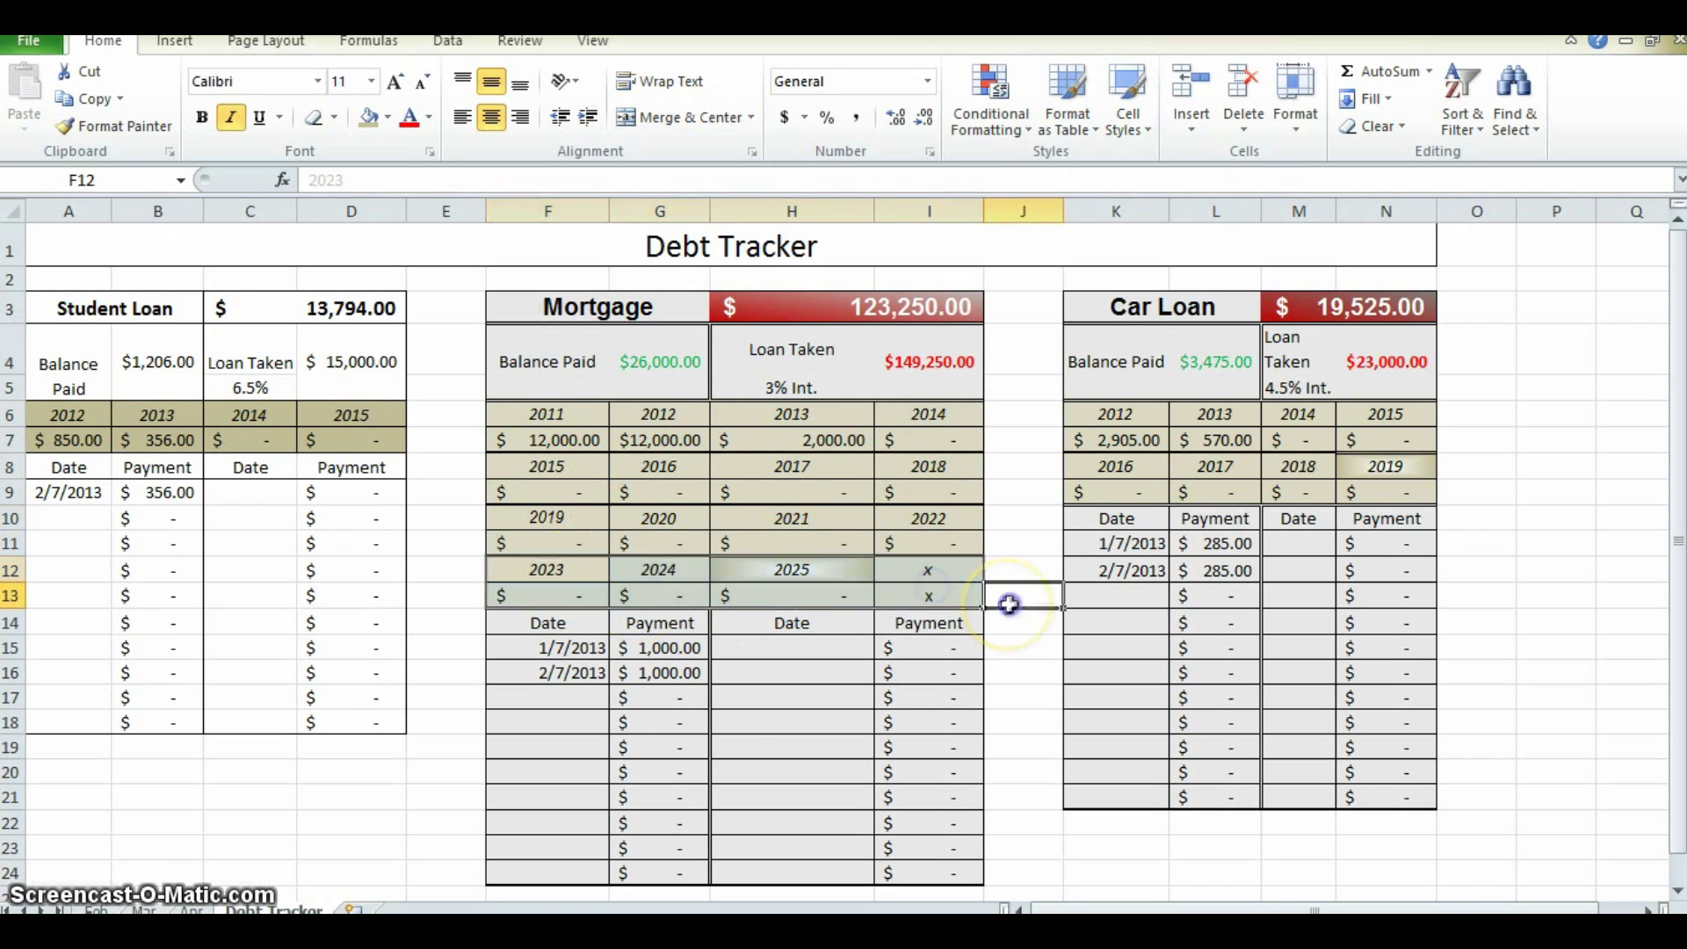
{"action": "left_click", "coordinate": [1008, 601]}
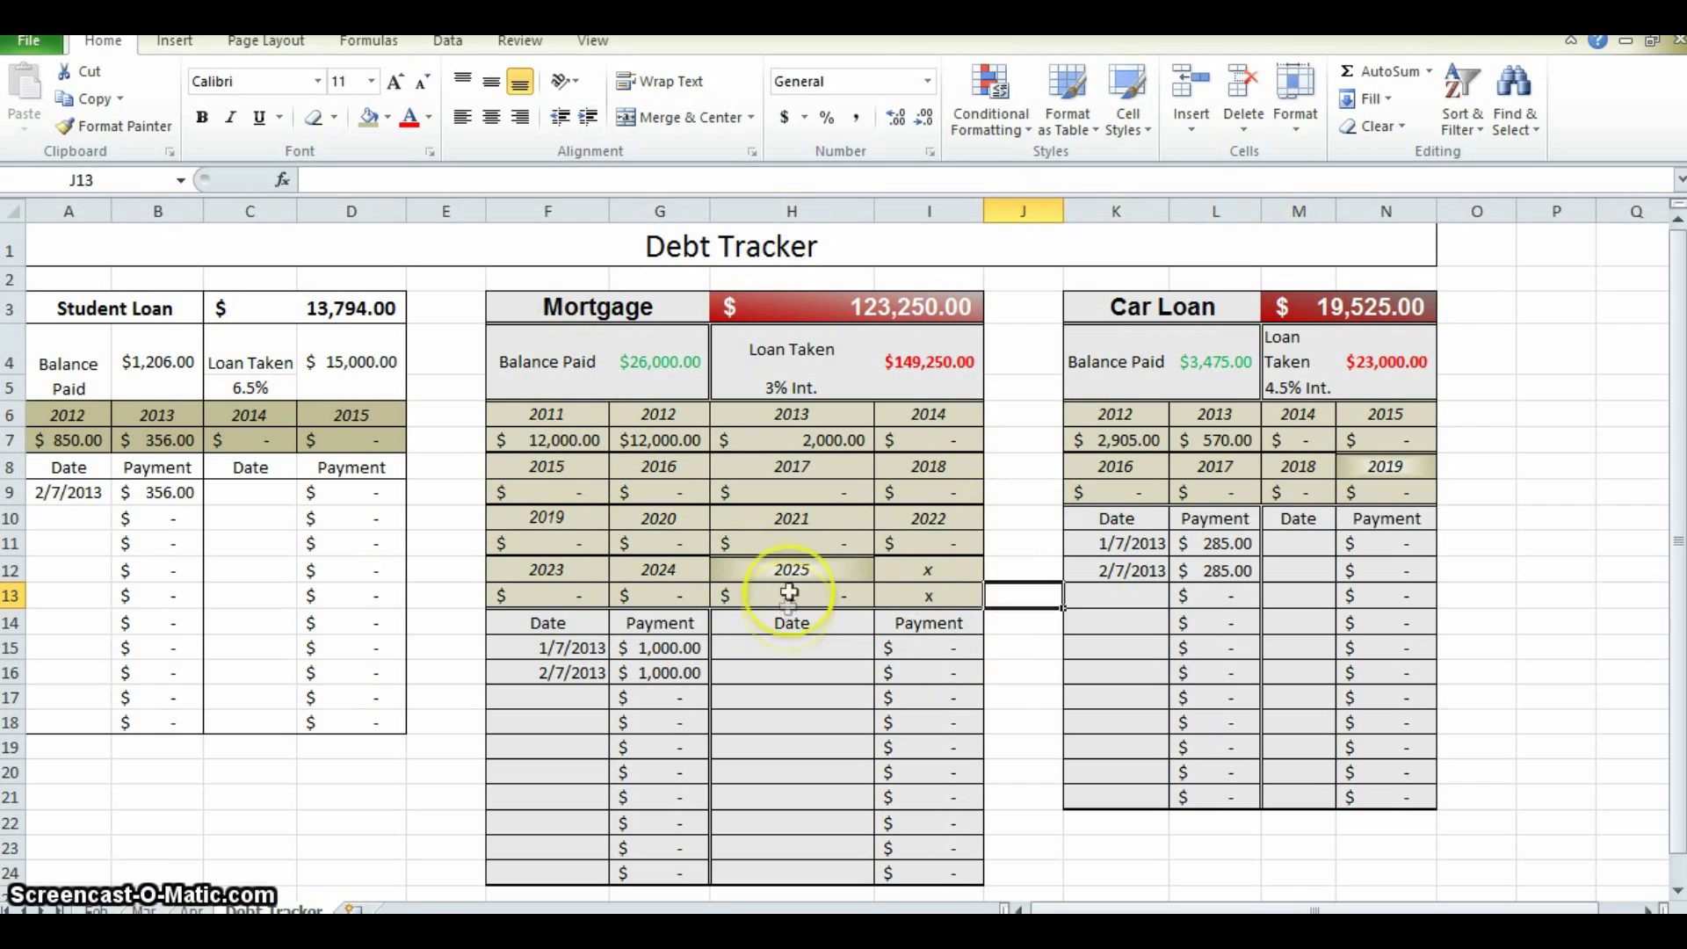
{"action": "left_click", "coordinate": [790, 580]}
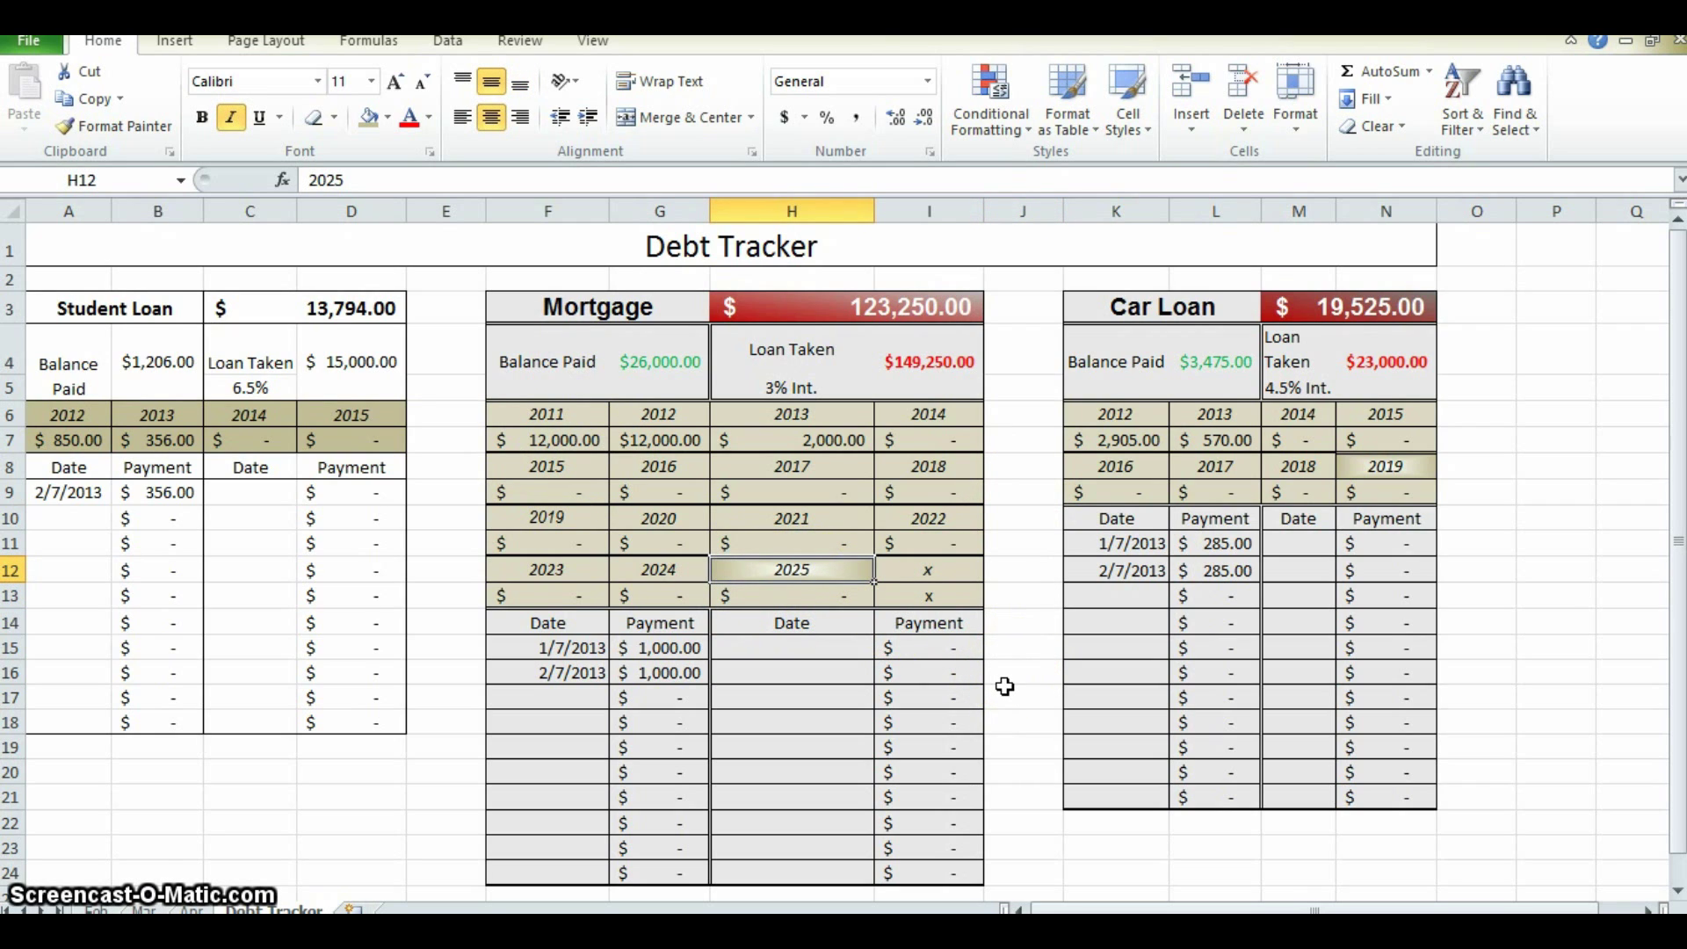
{"action": "key", "text": "Return"}
{"action": "left_click", "coordinate": [569, 448]}
{"action": "left_click_drag", "start_coordinate": [572, 426], "coordinate": [931, 596]}
{"action": "left_click", "coordinate": [1055, 552]}
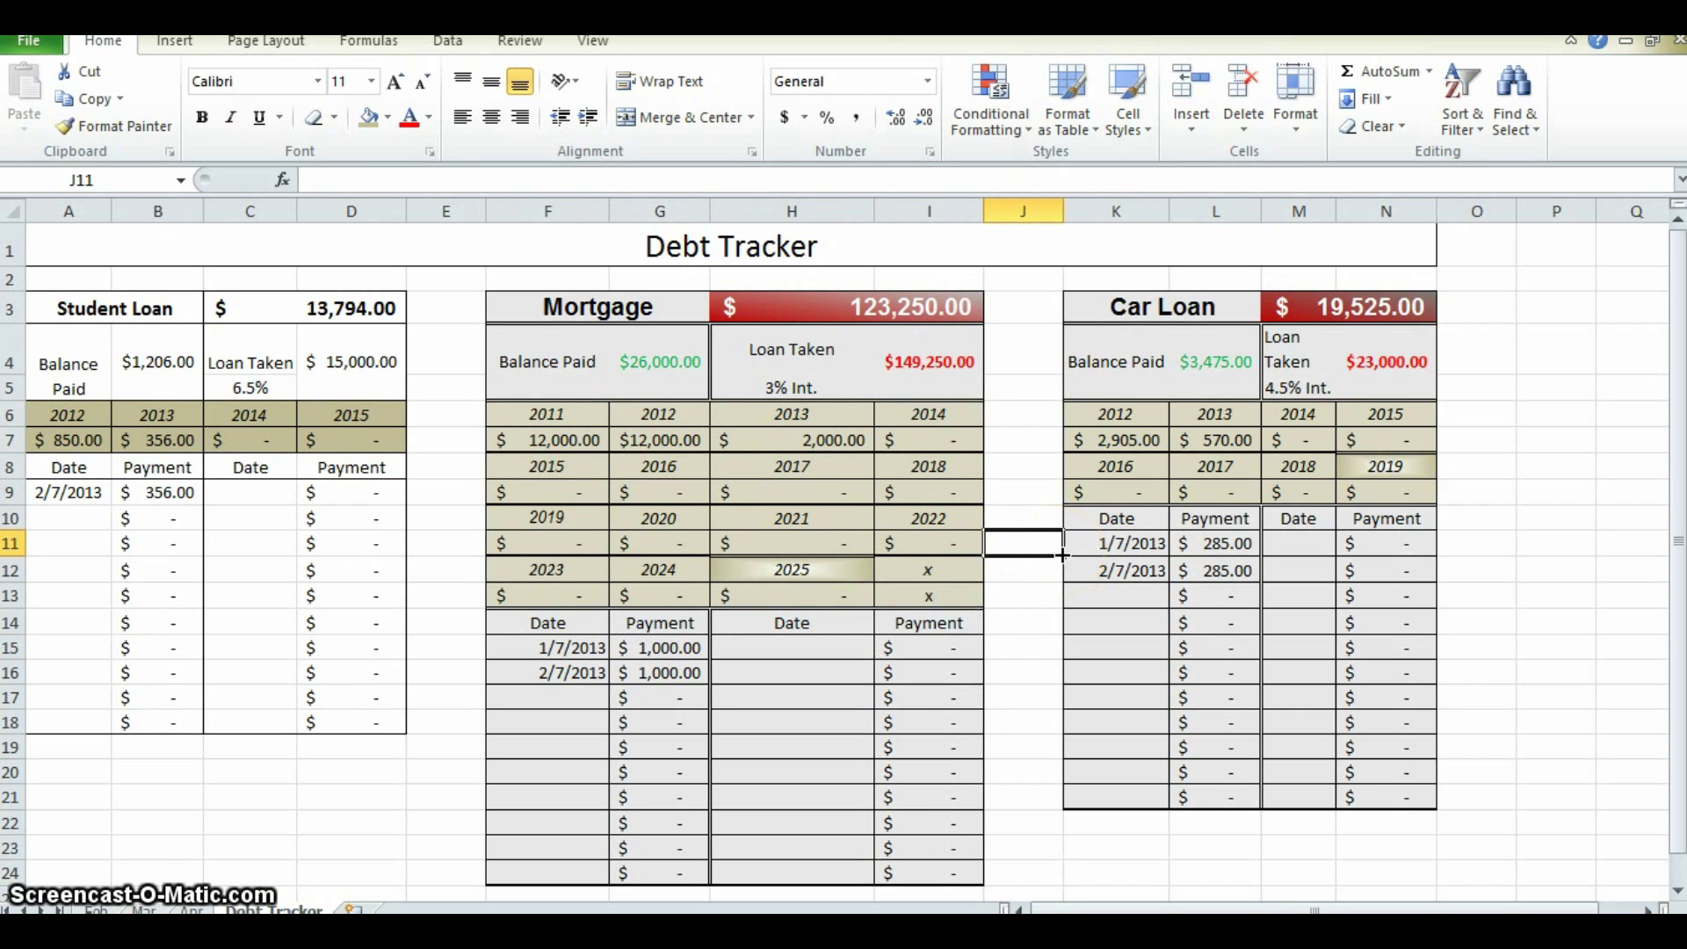
{"action": "left_click", "coordinate": [841, 444]}
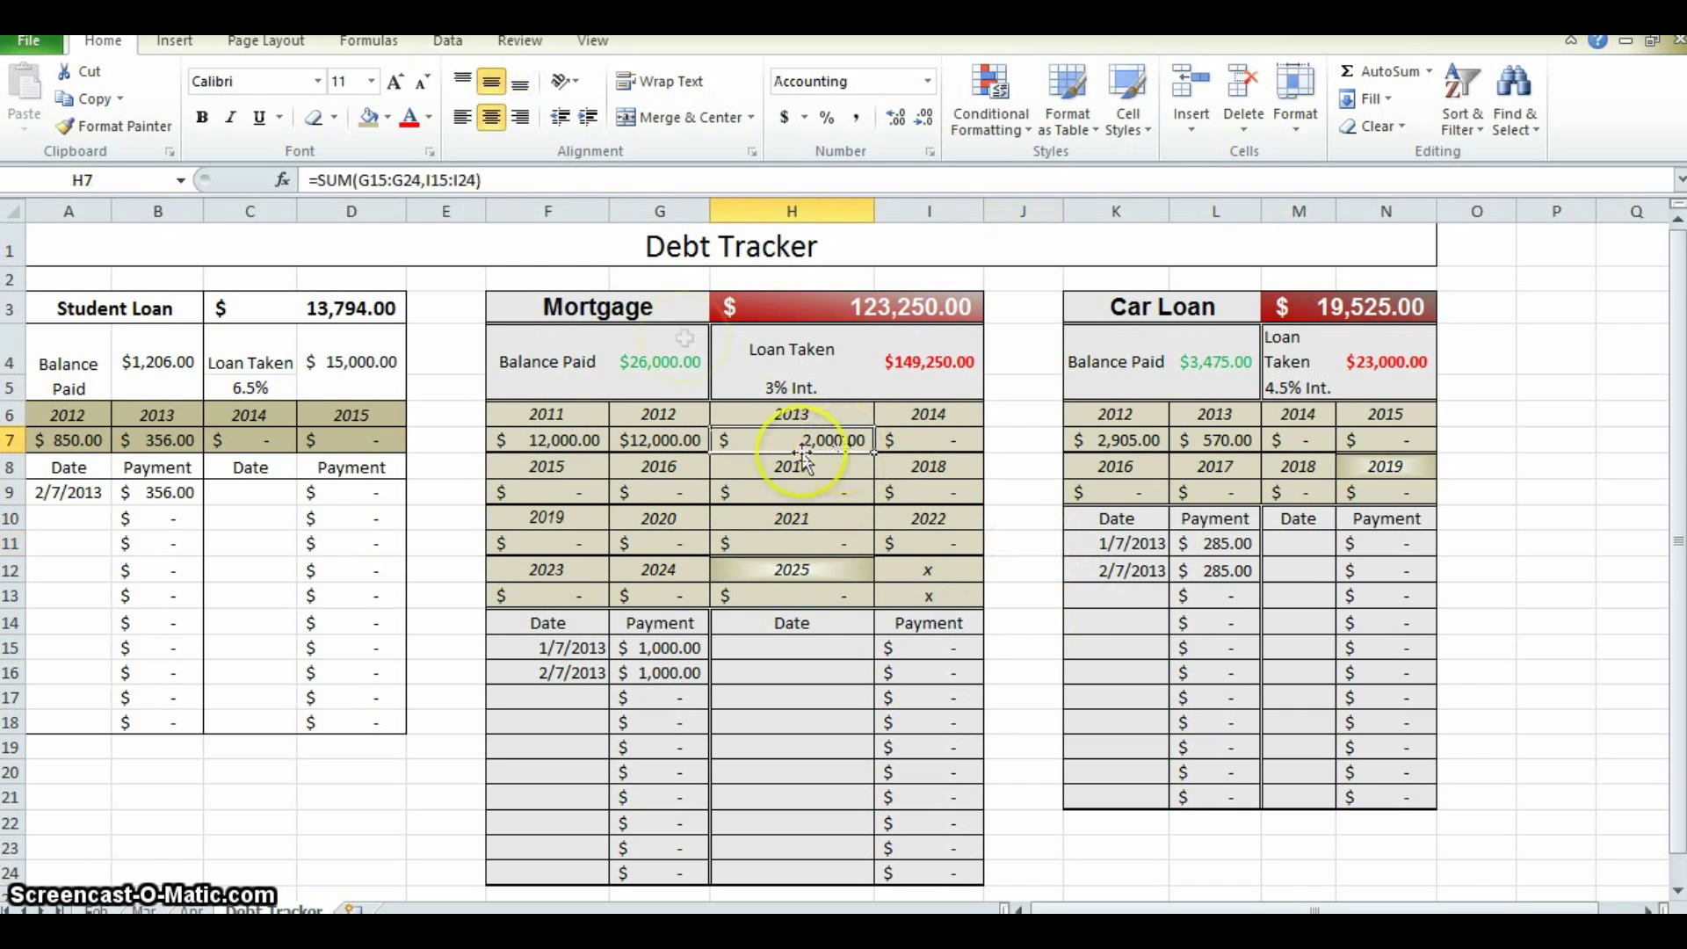
{"action": "left_click", "coordinate": [1011, 593]}
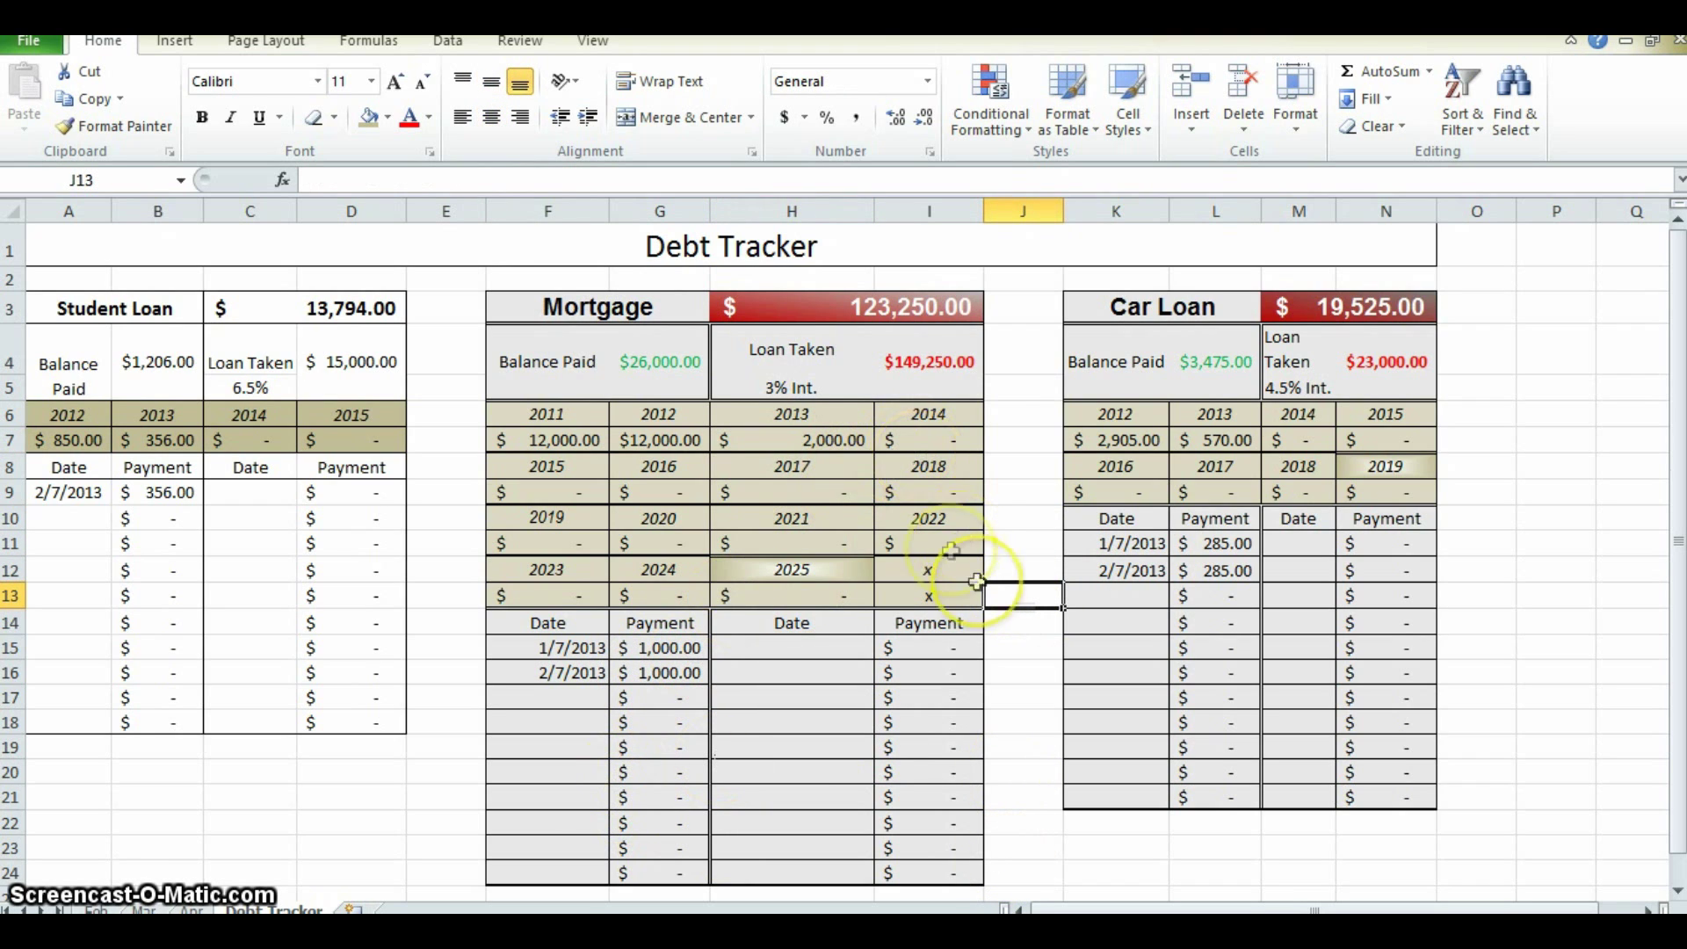
{"action": "left_click", "coordinate": [832, 440]}
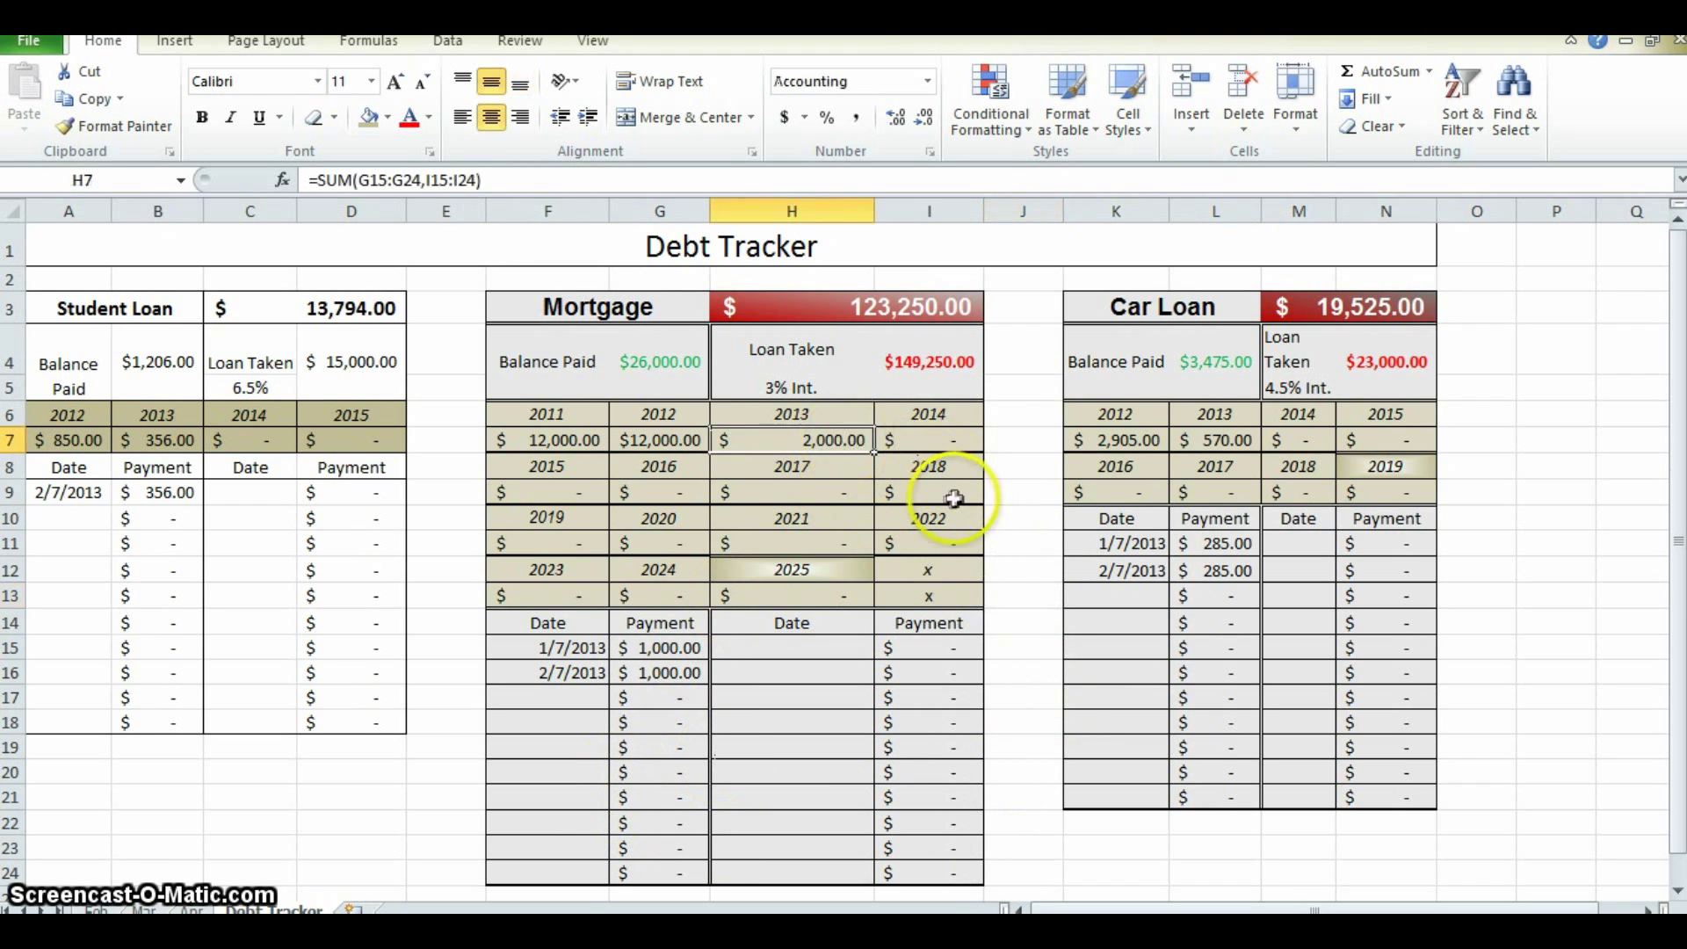
{"action": "left_click", "coordinate": [934, 440]}
{"action": "left_click_drag", "start_coordinate": [646, 652], "coordinate": [646, 872]}
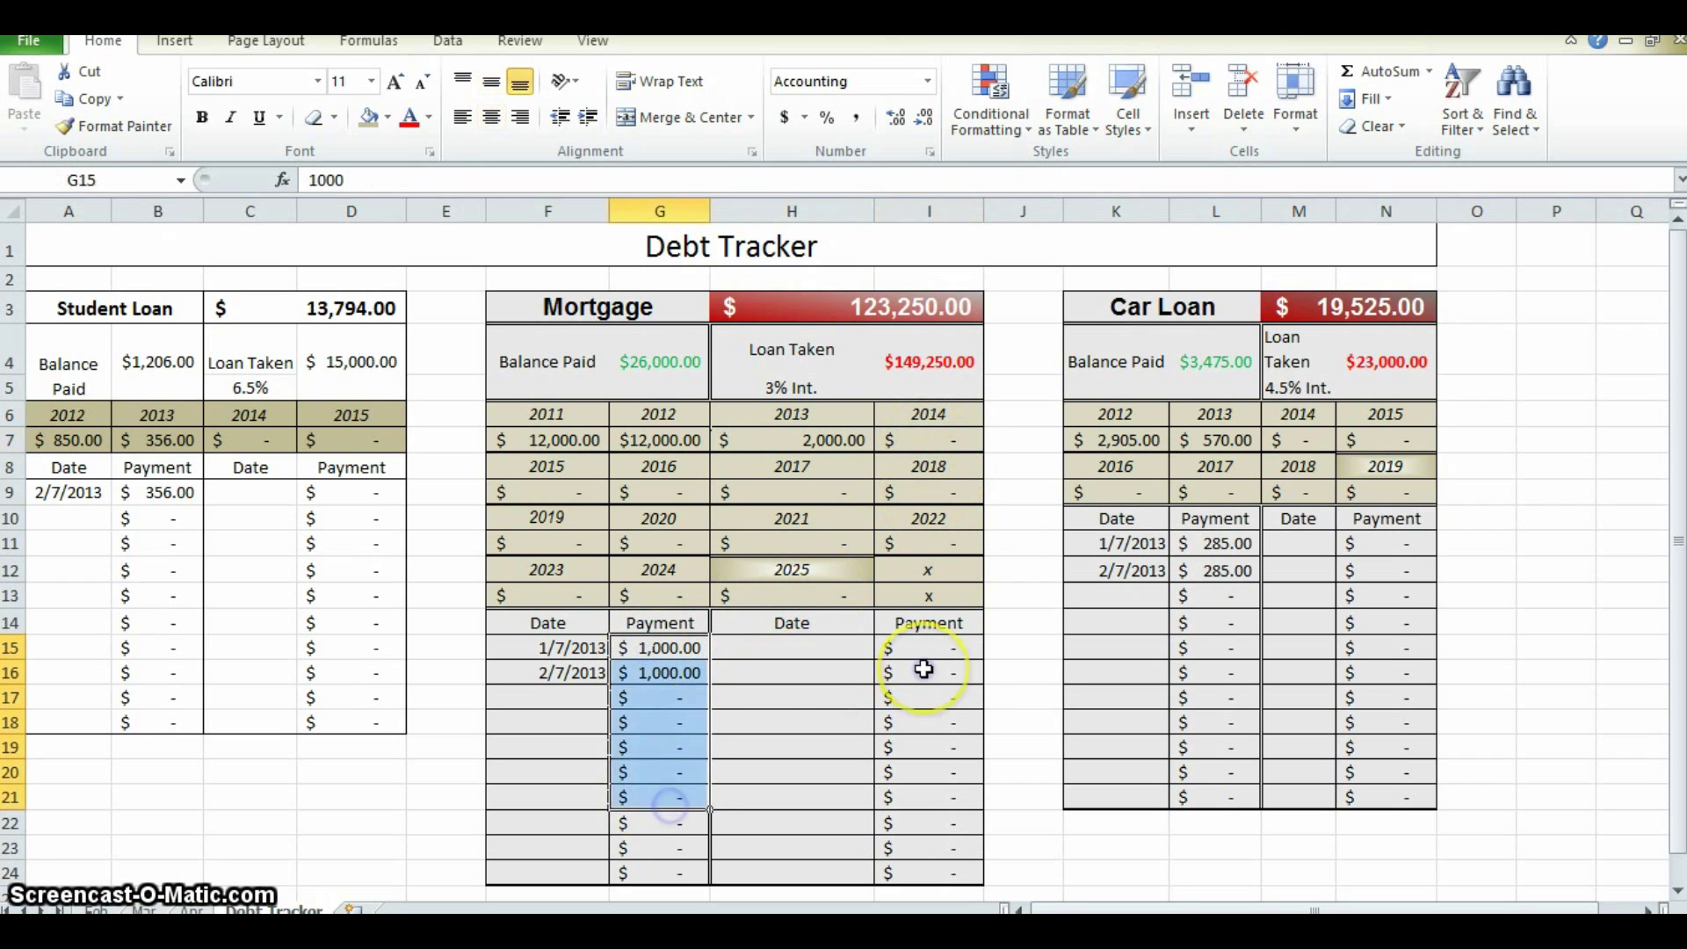
{"action": "key", "text": "ctrl+c"}
{"action": "left_click", "coordinate": [1052, 668]}
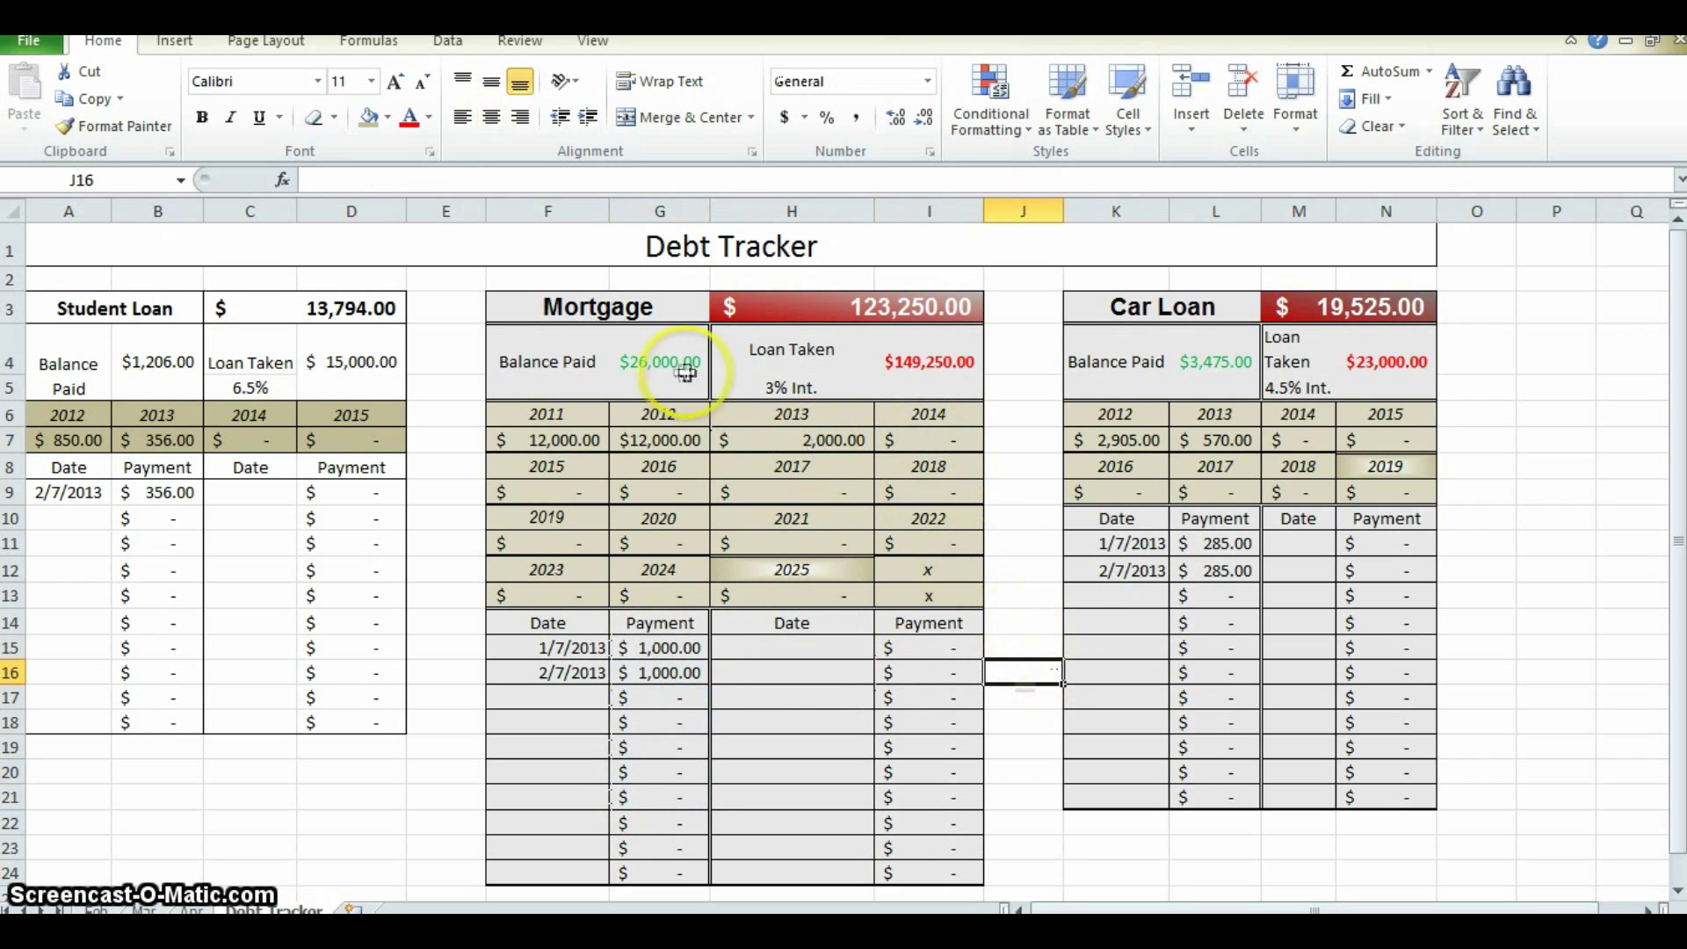
{"action": "left_click", "coordinate": [685, 373]}
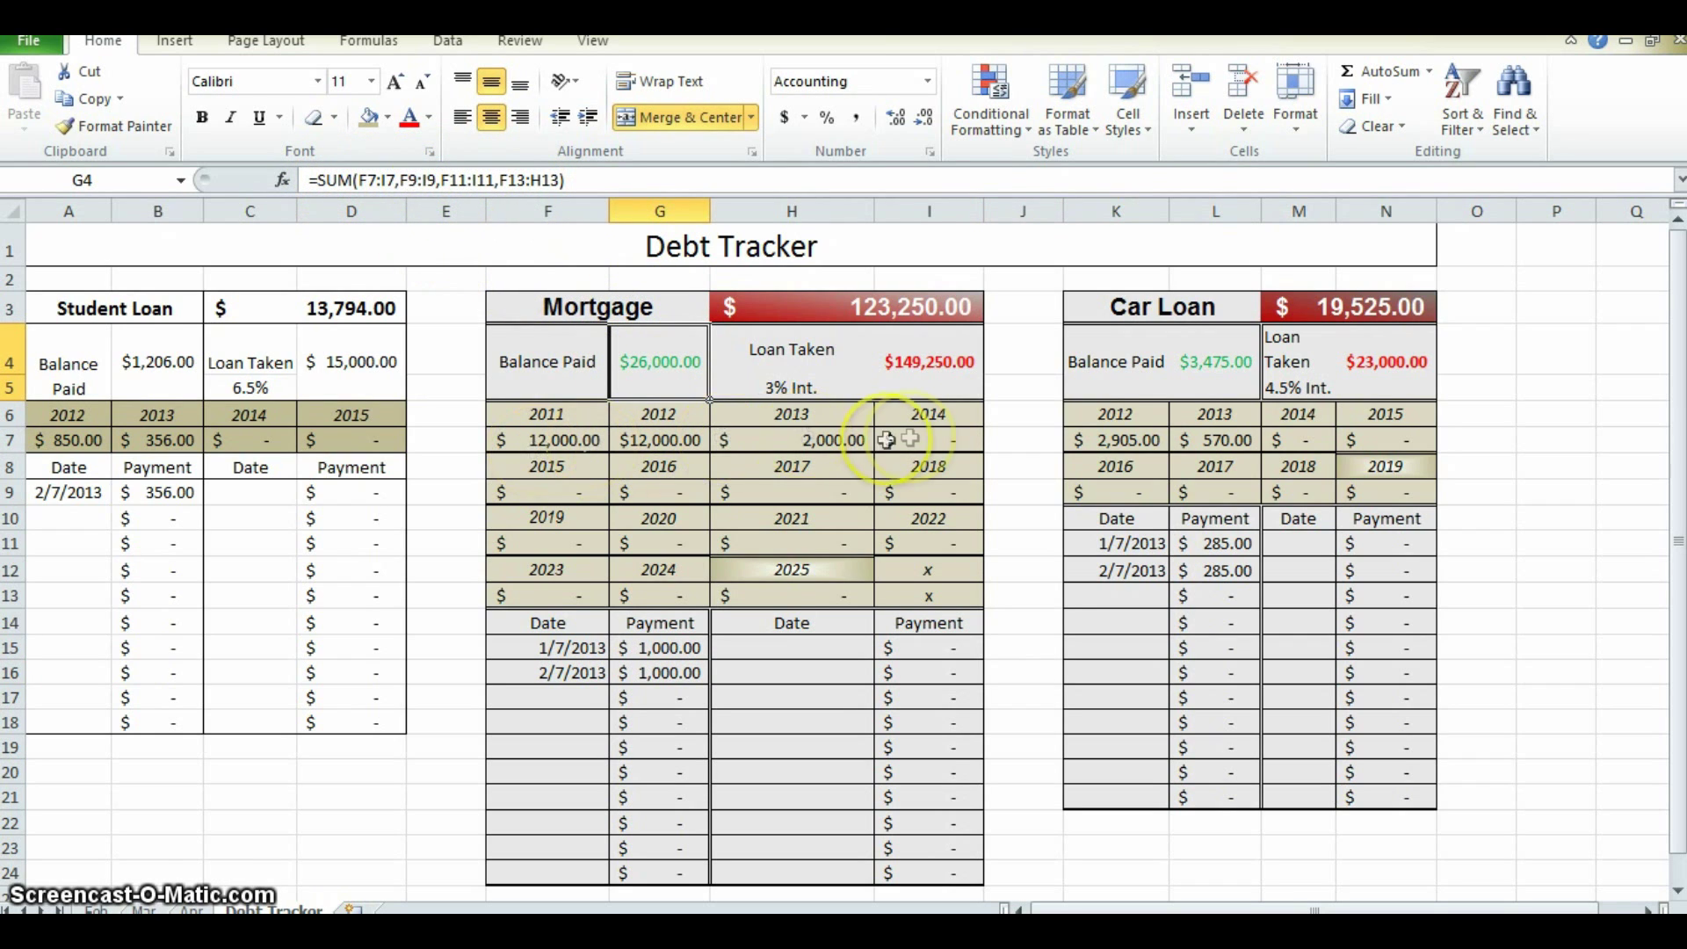
{"action": "left_click_drag", "start_coordinate": [613, 504], "coordinate": [799, 493]}
{"action": "left_click_drag", "start_coordinate": [604, 545], "coordinate": [764, 547]}
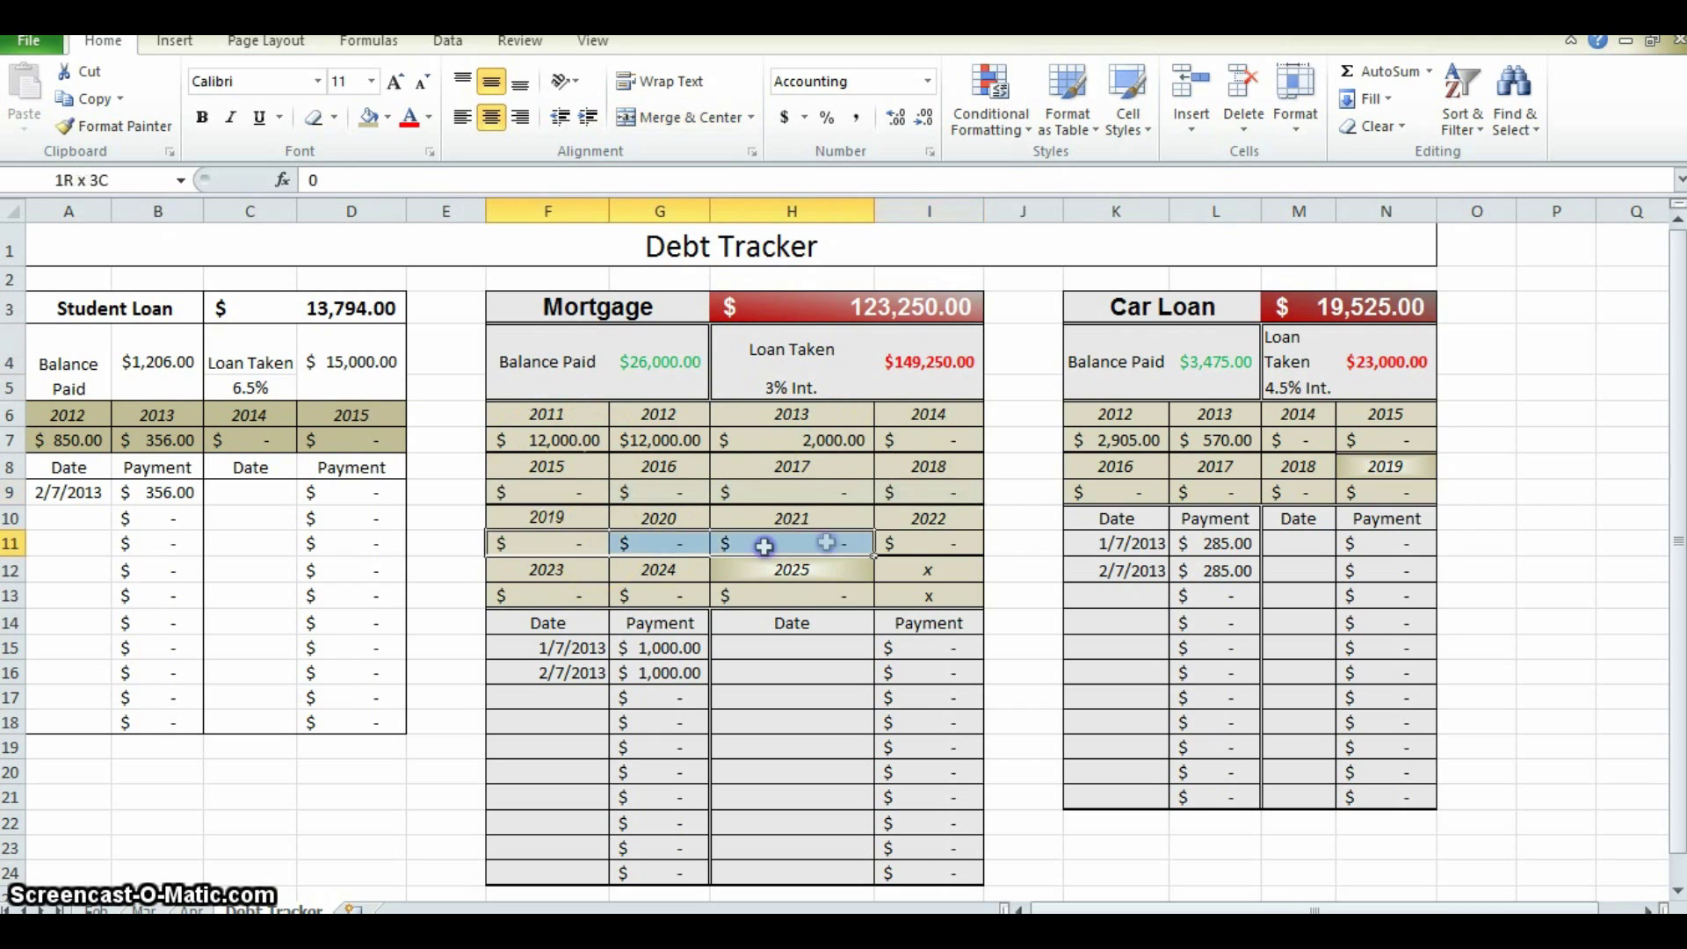
{"action": "left_click_drag", "start_coordinate": [548, 595], "coordinate": [678, 595]}
{"action": "left_click", "coordinate": [905, 673]}
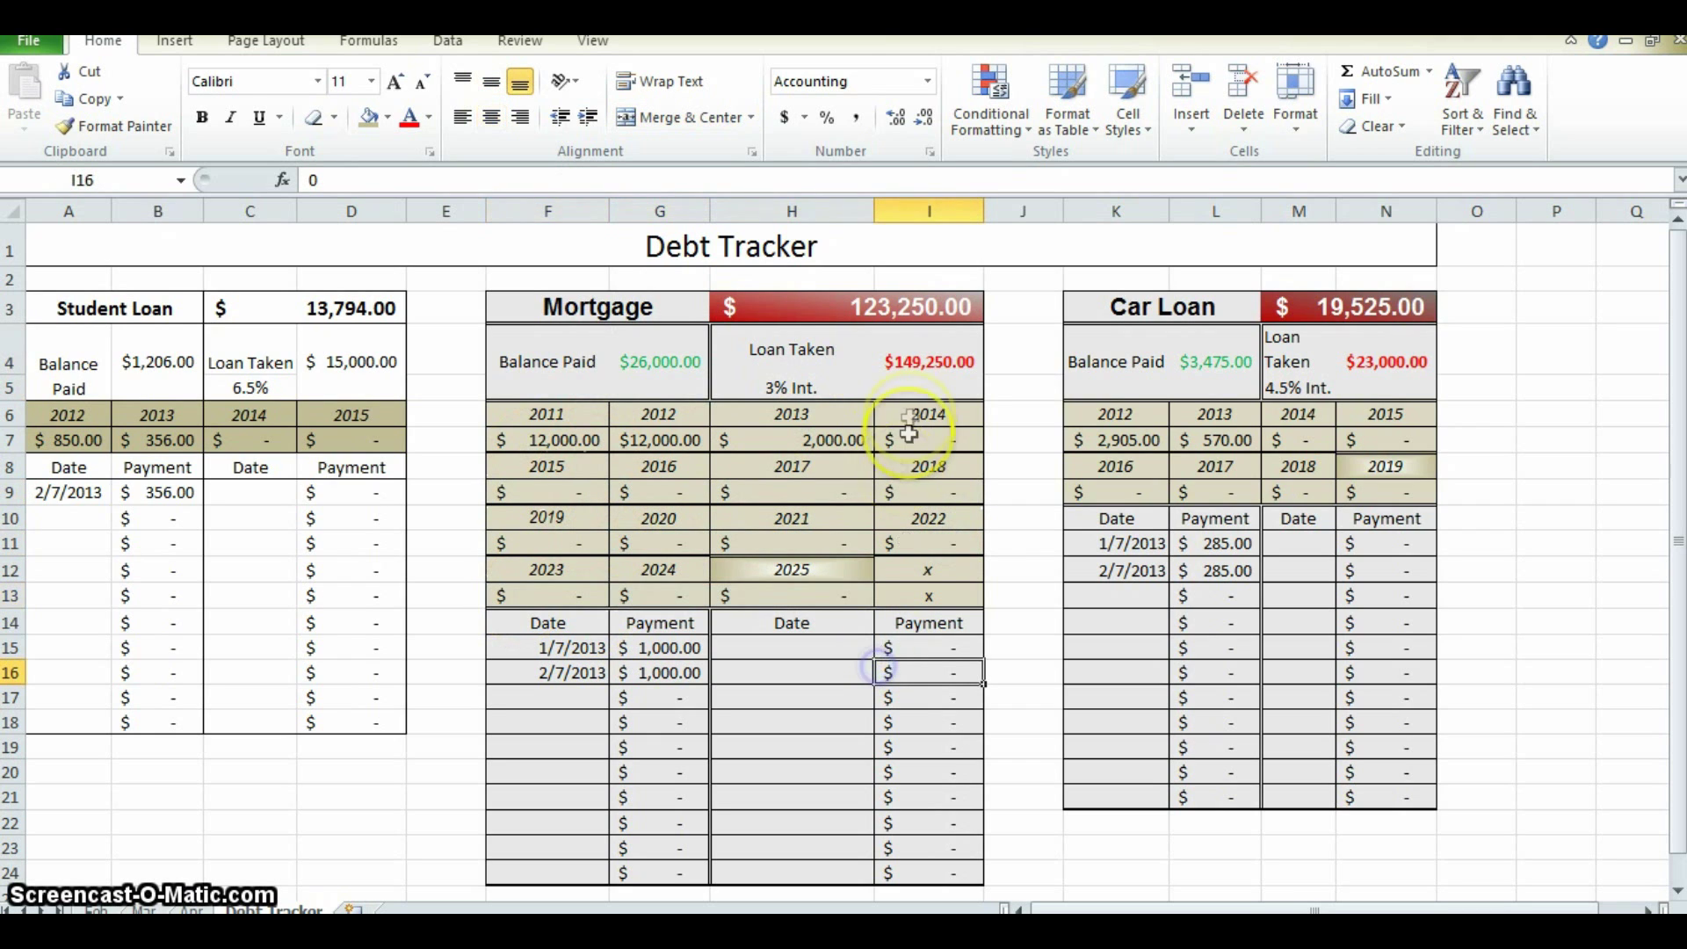
{"action": "left_click", "coordinate": [919, 309]}
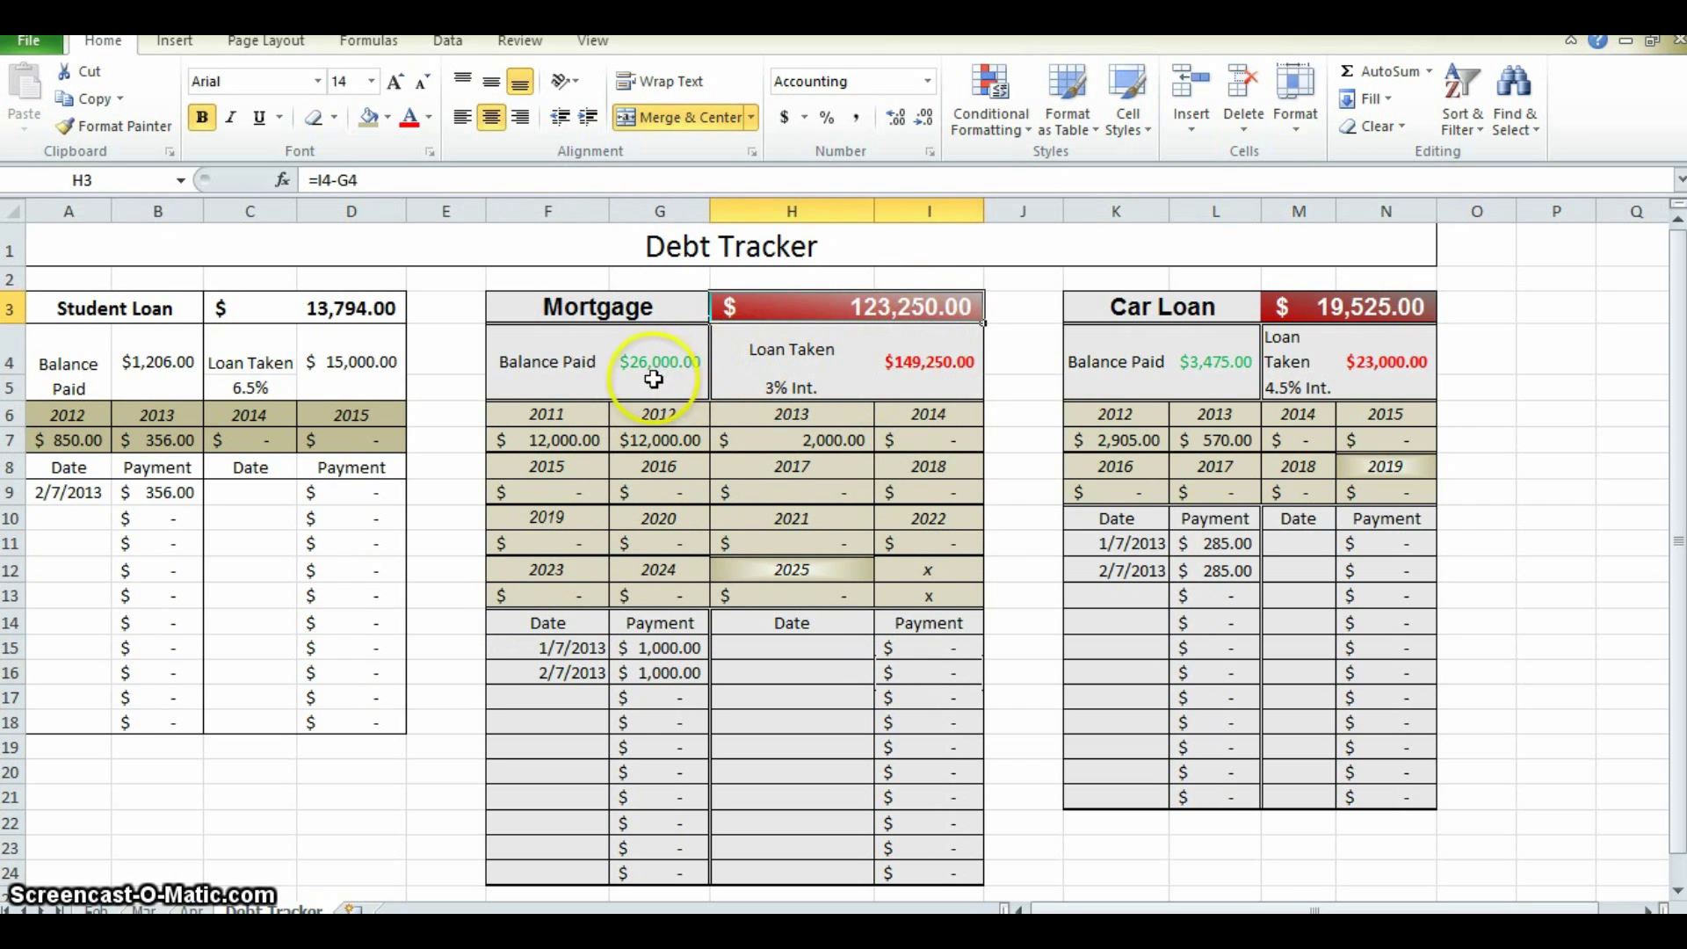
{"action": "left_click", "coordinate": [919, 362]}
{"action": "left_click", "coordinate": [659, 364]}
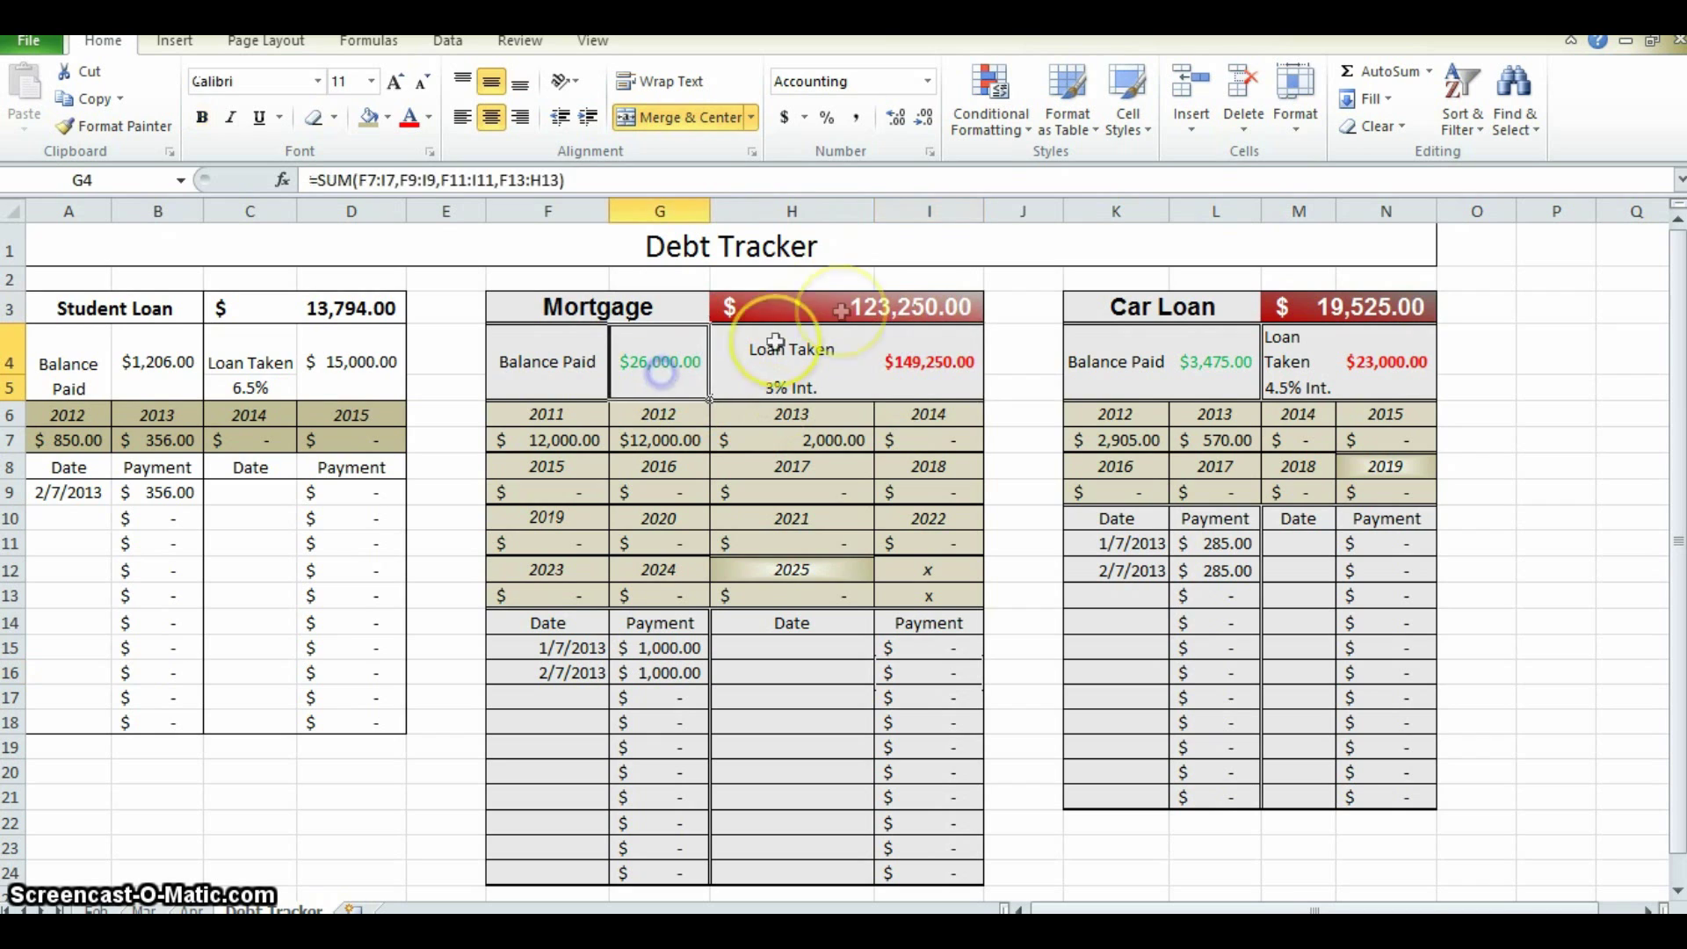
{"action": "left_click", "coordinate": [864, 309]}
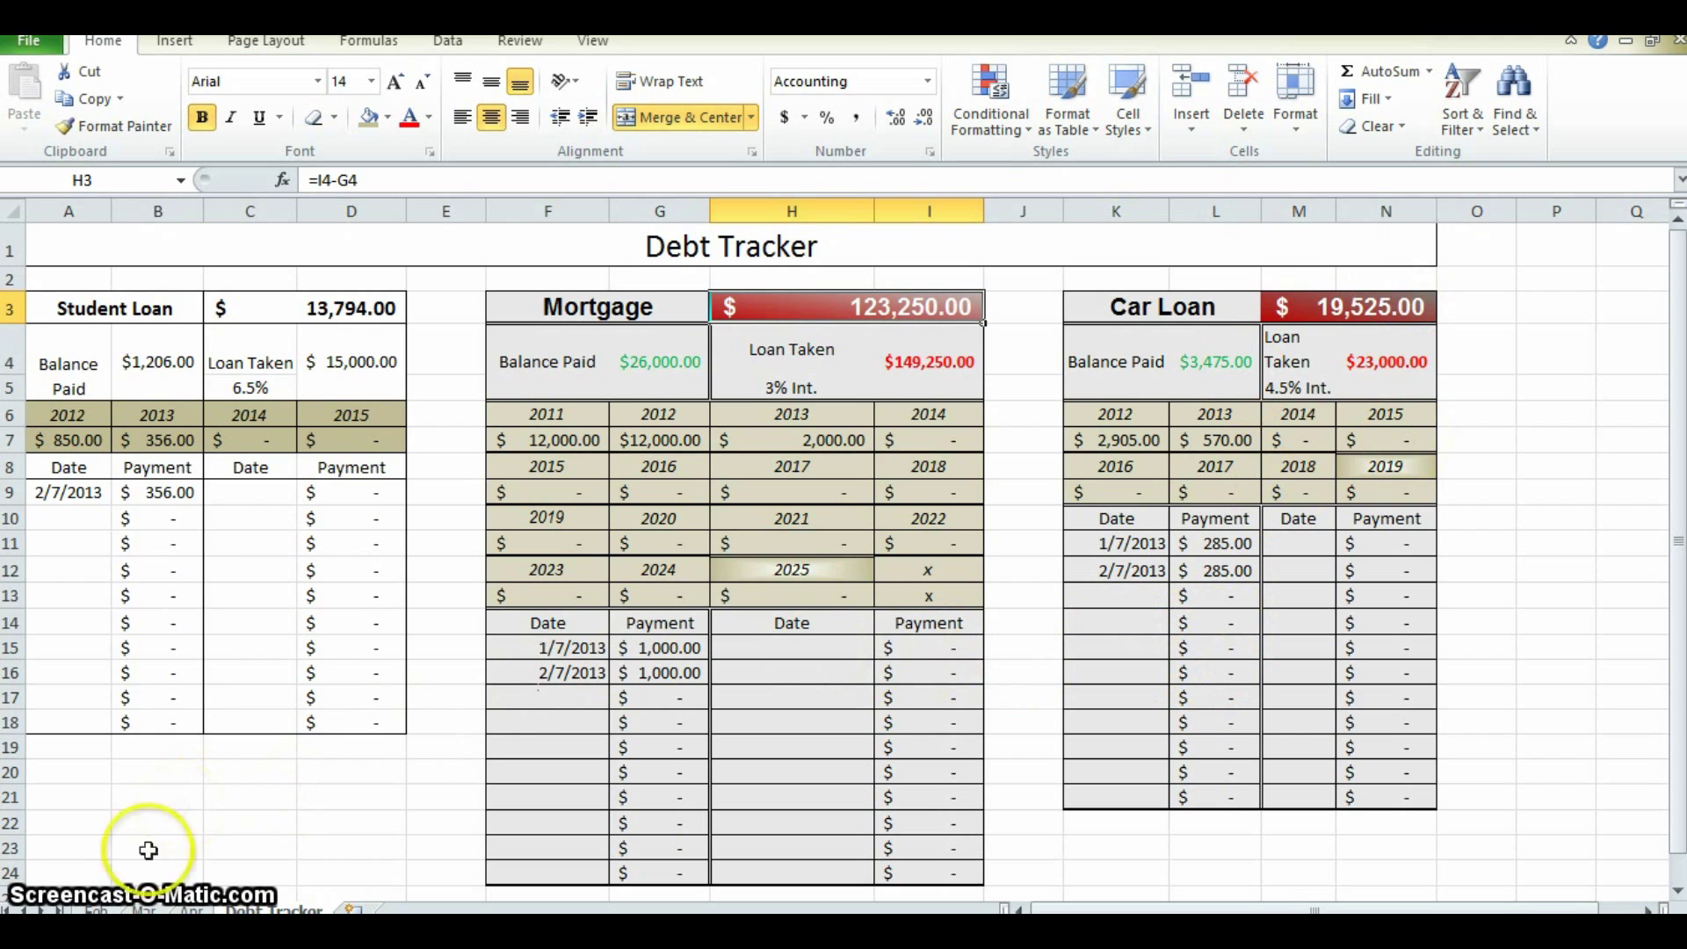
- On the Feb sheet, middle-align the Debt Summary heading in H12
{"action": "left_click", "coordinate": [98, 910]}
{"action": "scroll", "coordinate": [780, 614], "scroll_direction": "up", "scroll_amount": 3}
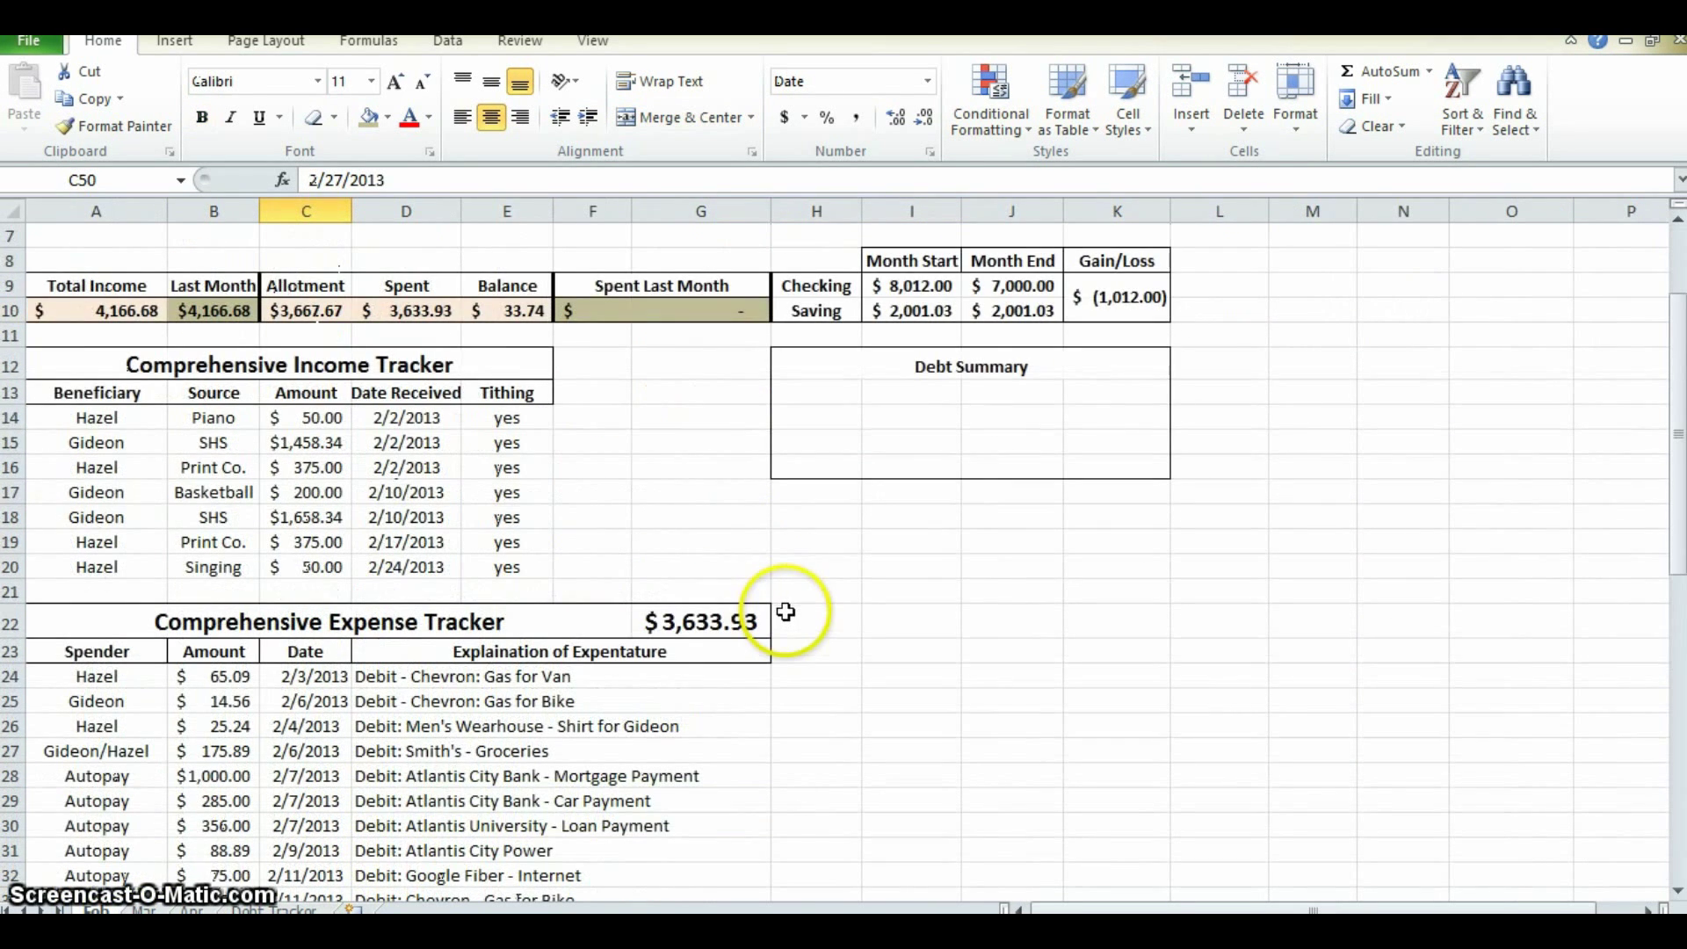
{"action": "scroll", "coordinate": [791, 624], "scroll_direction": "up", "scroll_amount": 2}
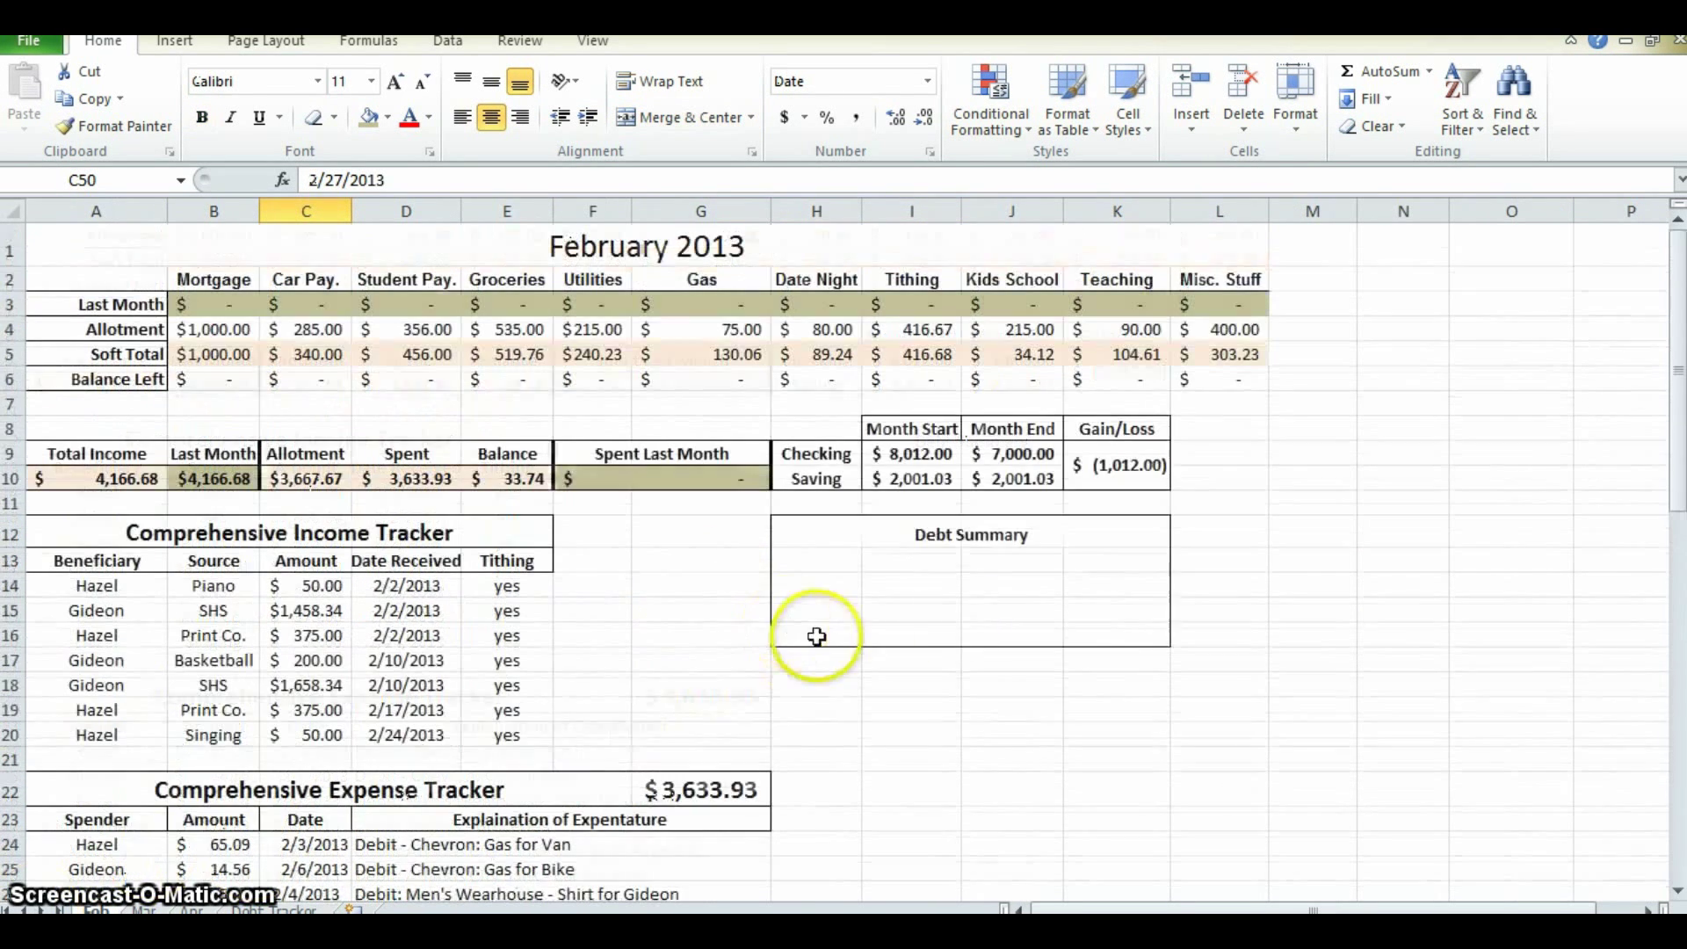
{"action": "left_click", "coordinate": [933, 533]}
{"action": "left_click_drag", "start_coordinate": [967, 532], "coordinate": [1070, 640]}
{"action": "key", "text": "ctrl+z"}
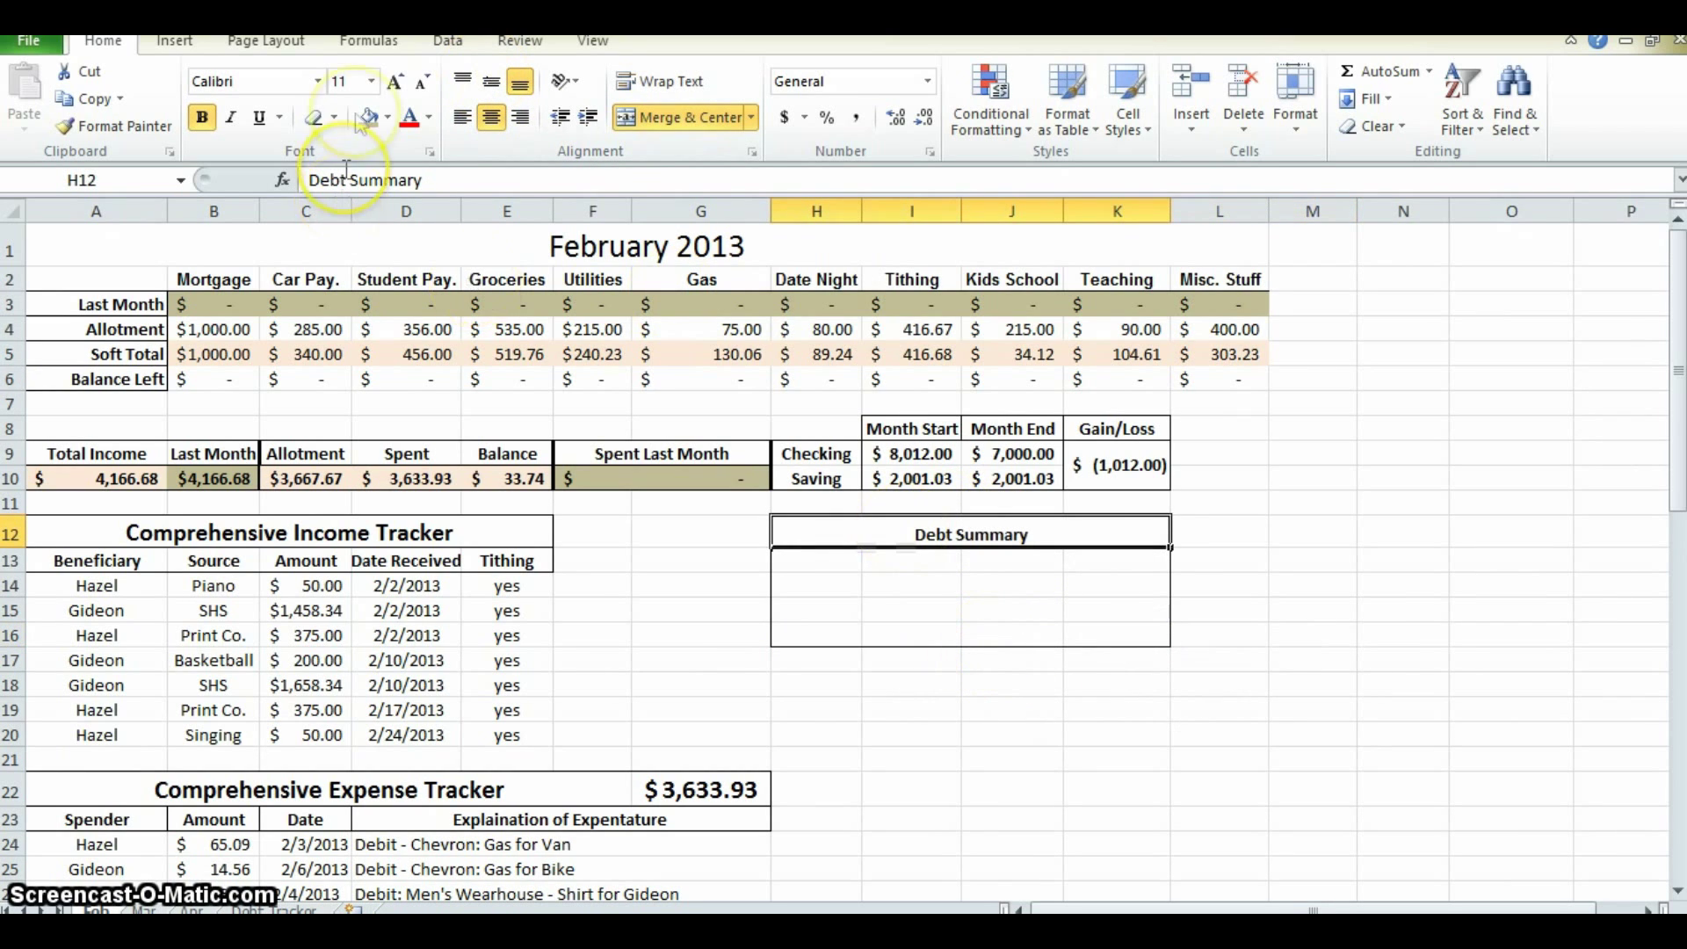
{"action": "left_click", "coordinate": [492, 80]}
- Give the Debt Summary heading a bottom border
{"action": "left_click", "coordinate": [1102, 708]}
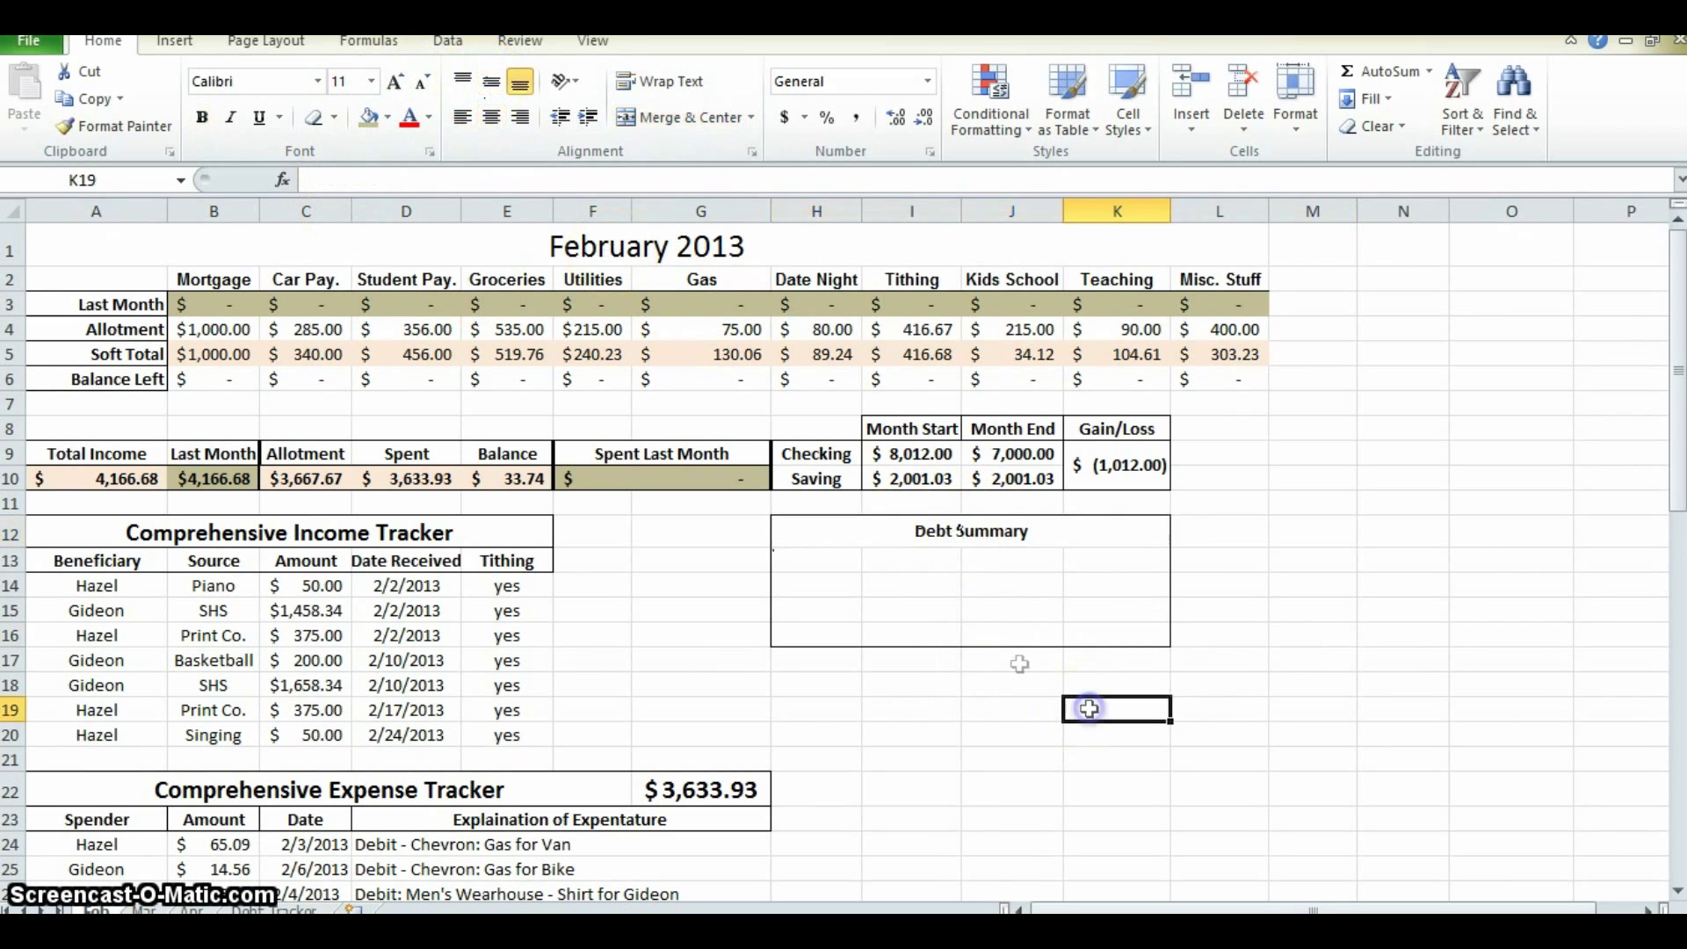
{"action": "left_click", "coordinate": [877, 534]}
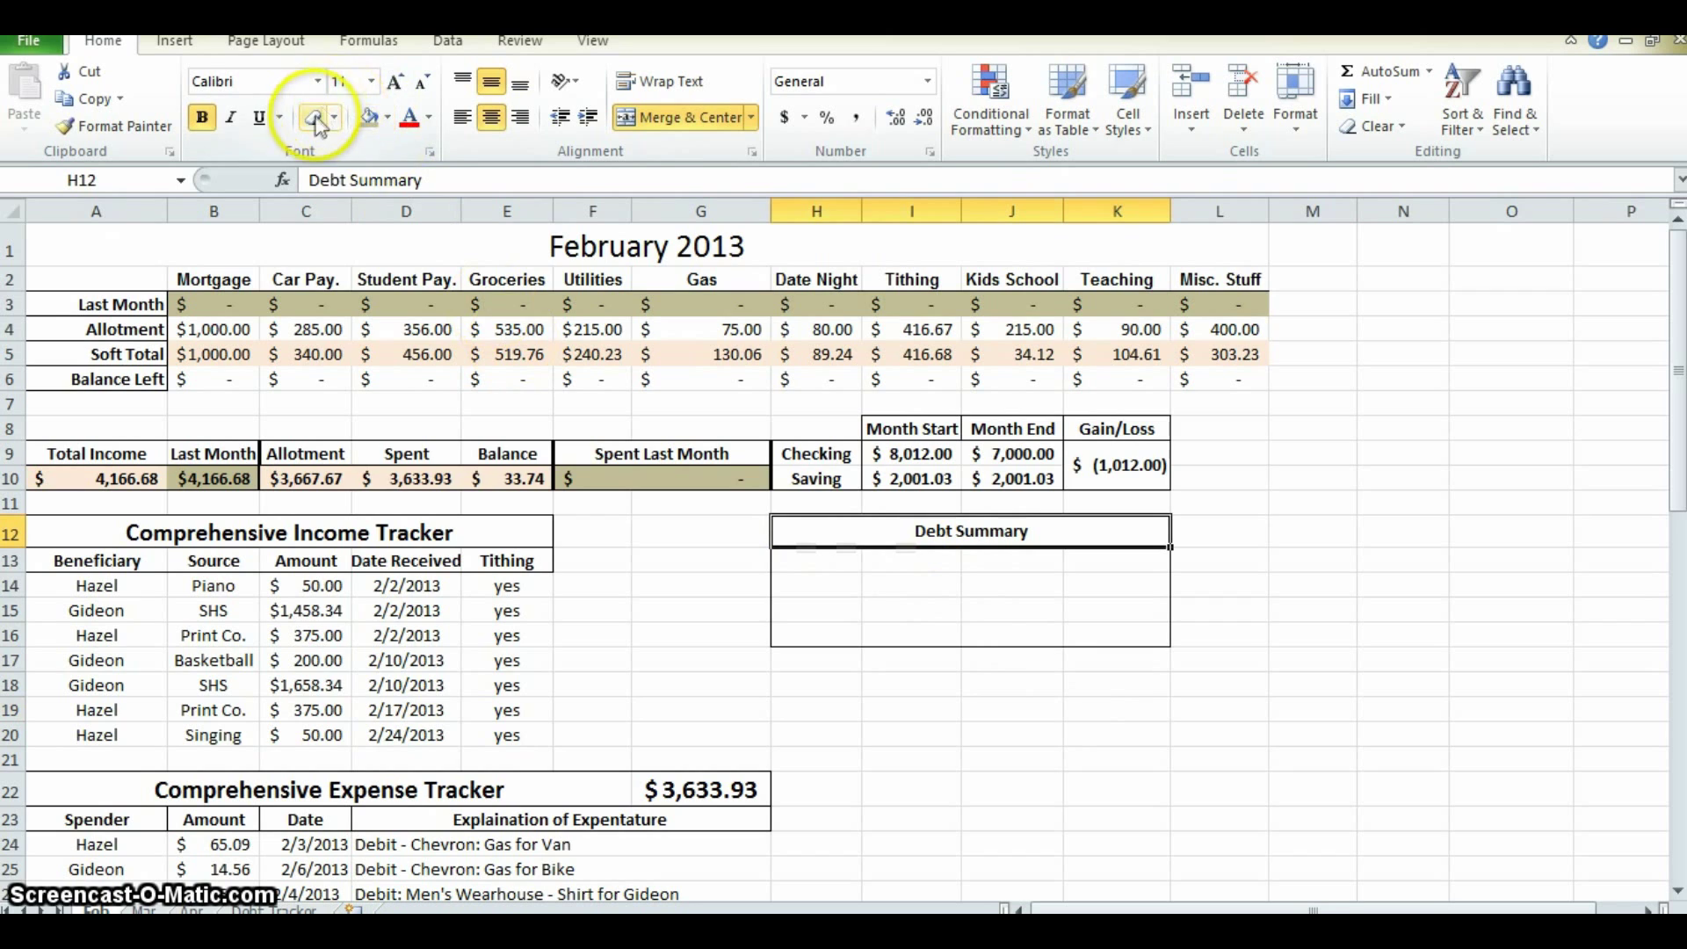
{"action": "left_click", "coordinate": [333, 119]}
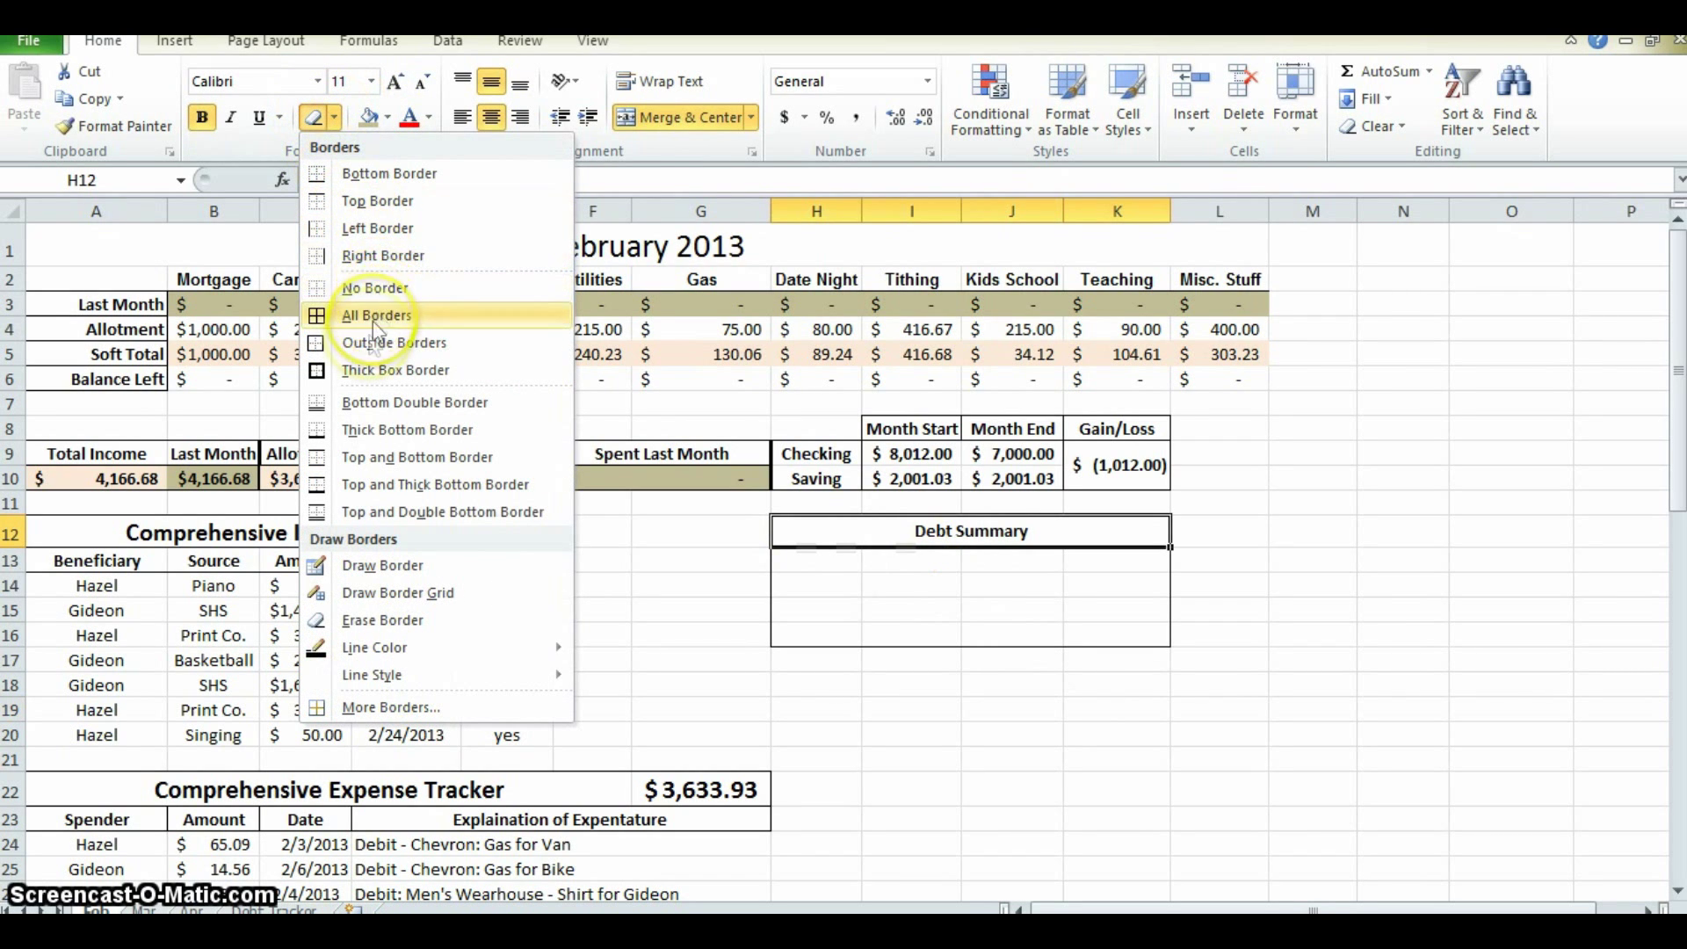
{"action": "left_click", "coordinate": [384, 173]}
{"action": "left_click", "coordinate": [1219, 844]}
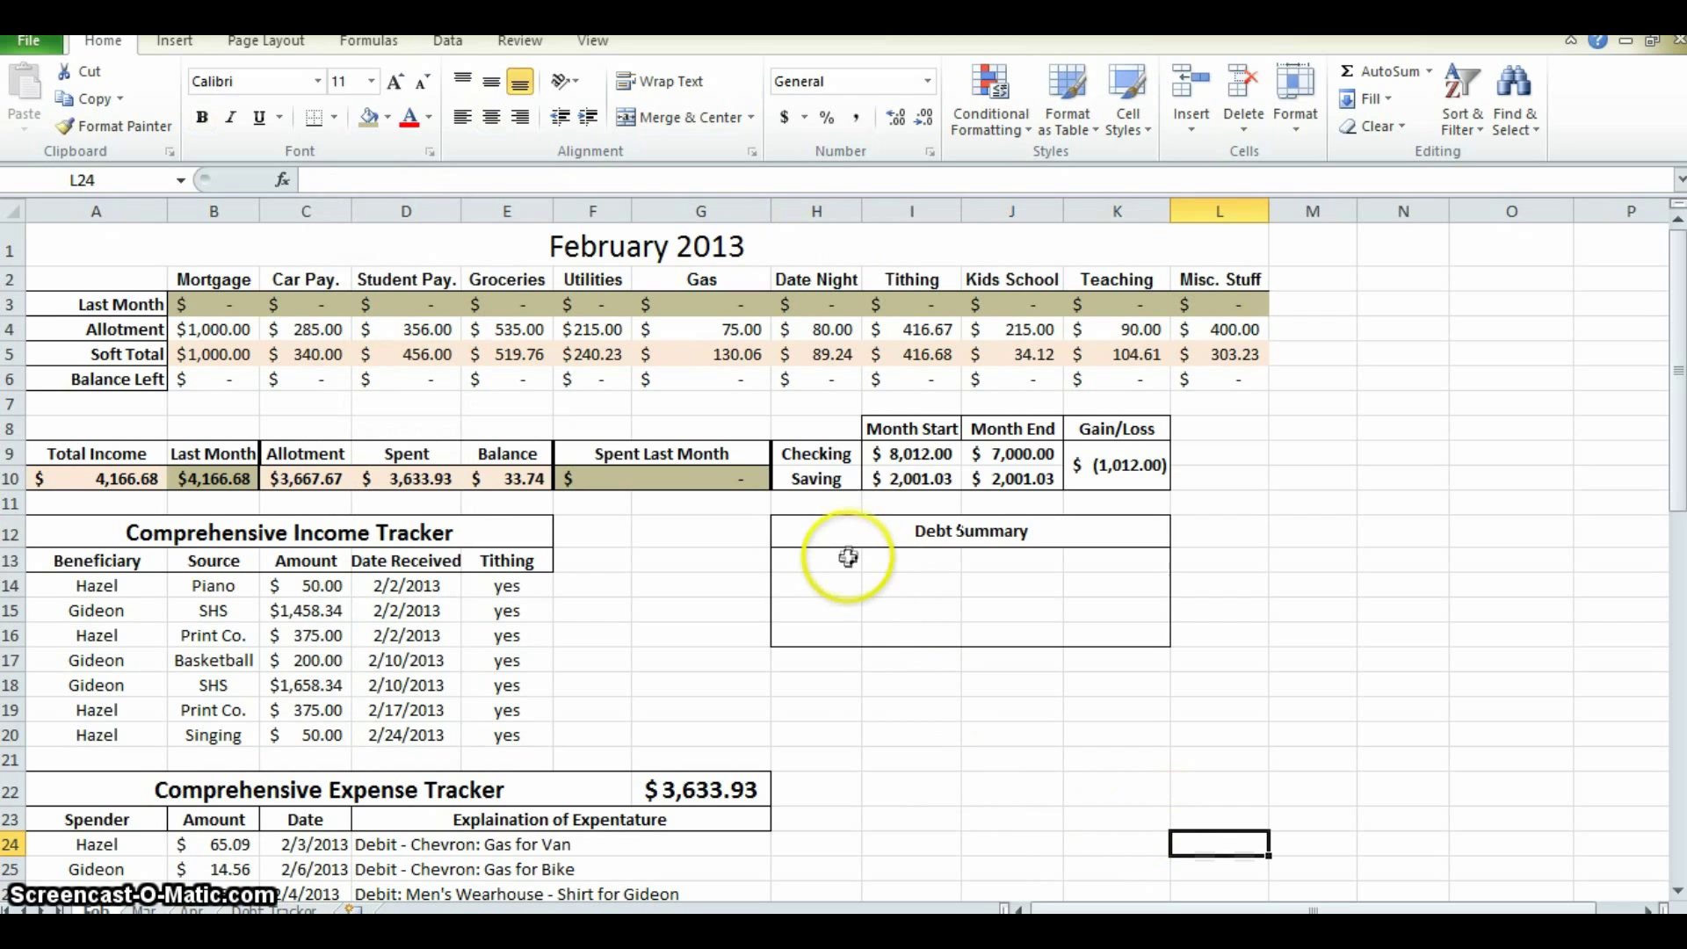
- Review the Jan sheet's completed Debt Summary columns and rows before returning to the February 2013 workbook
{"action": "key", "text": "alt+Tab"}
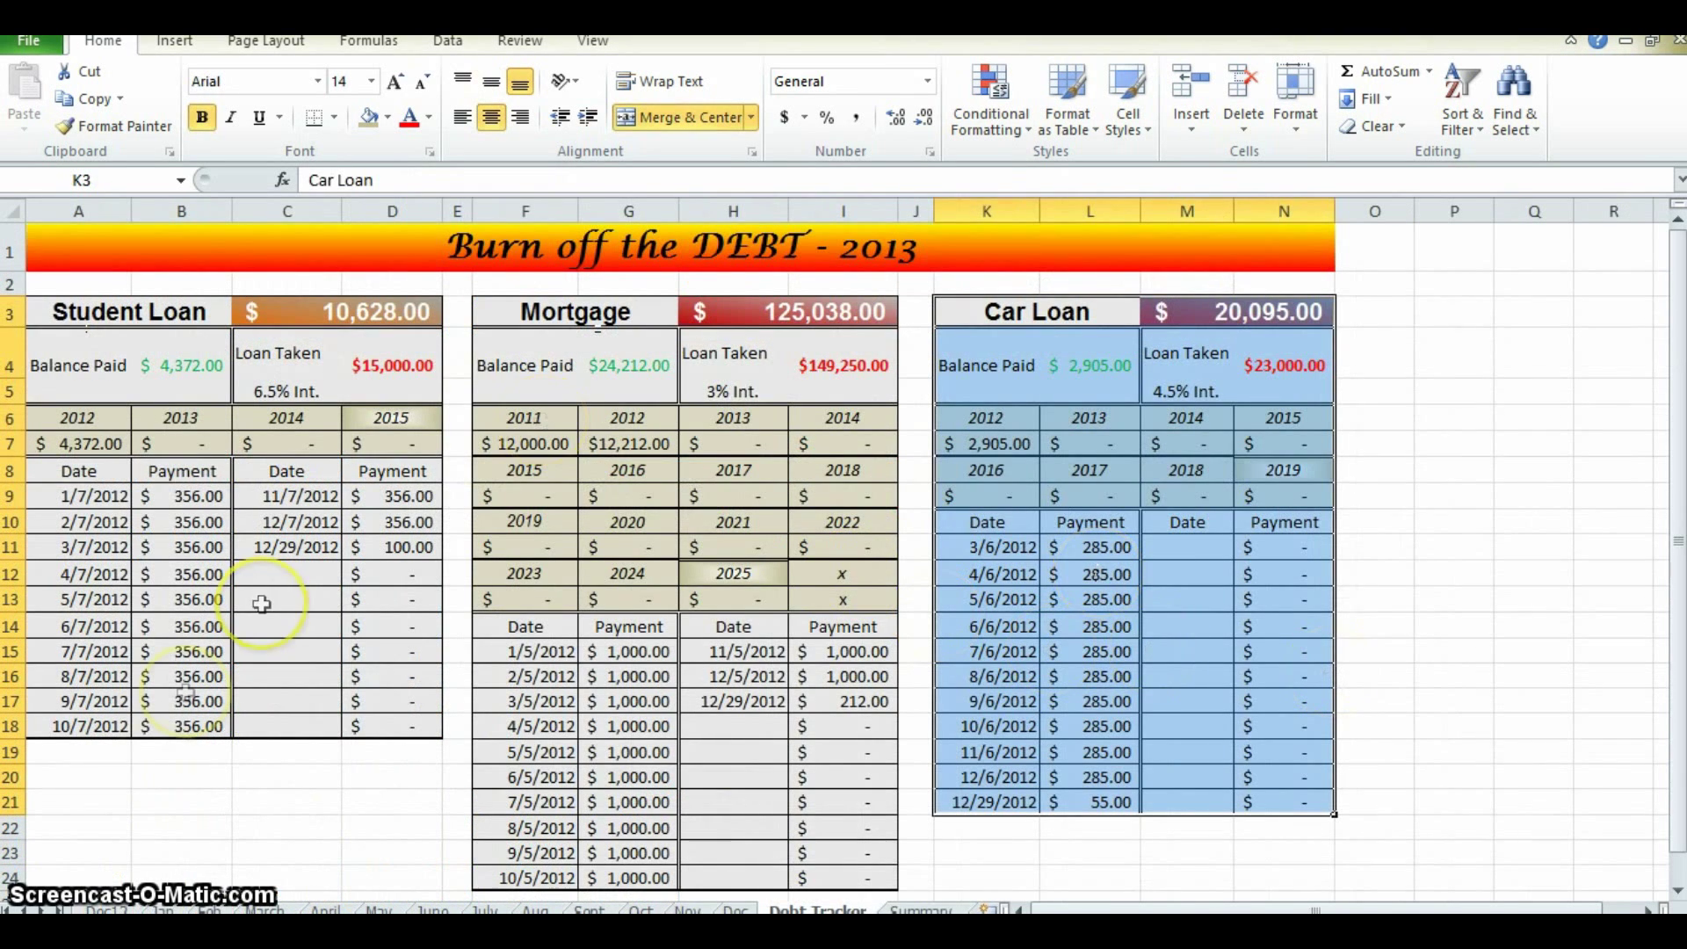
{"action": "left_click", "coordinate": [164, 909]}
{"action": "left_click", "coordinate": [1399, 716]}
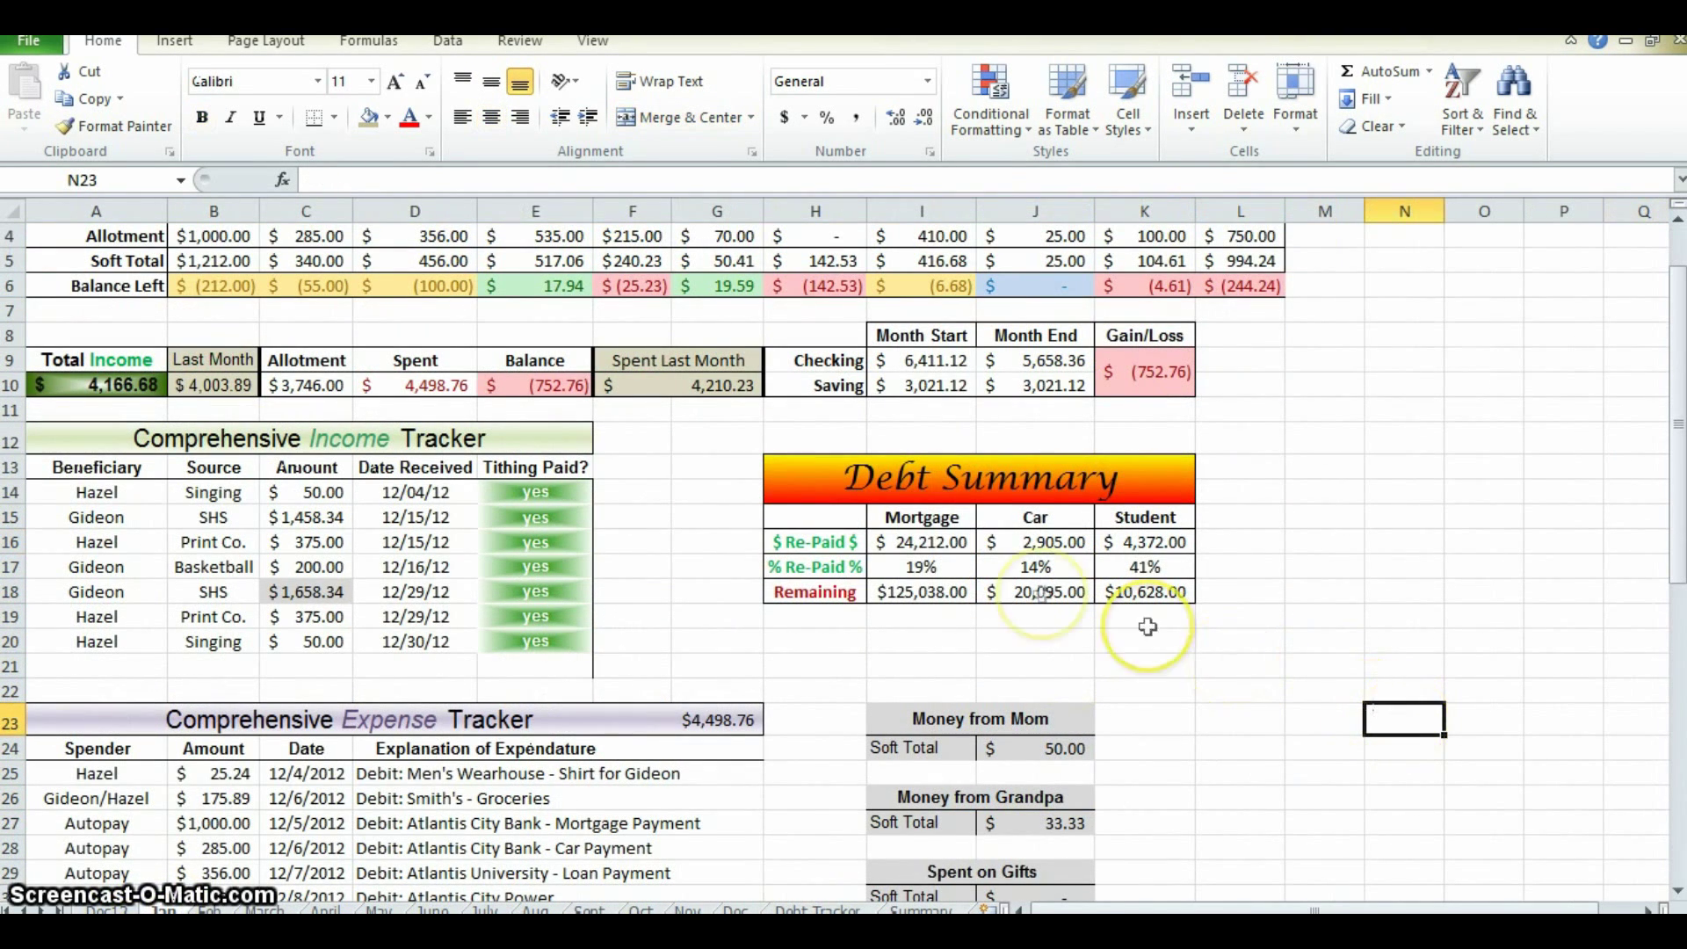
{"action": "left_click", "coordinate": [1036, 516]}
{"action": "left_click", "coordinate": [1145, 517]}
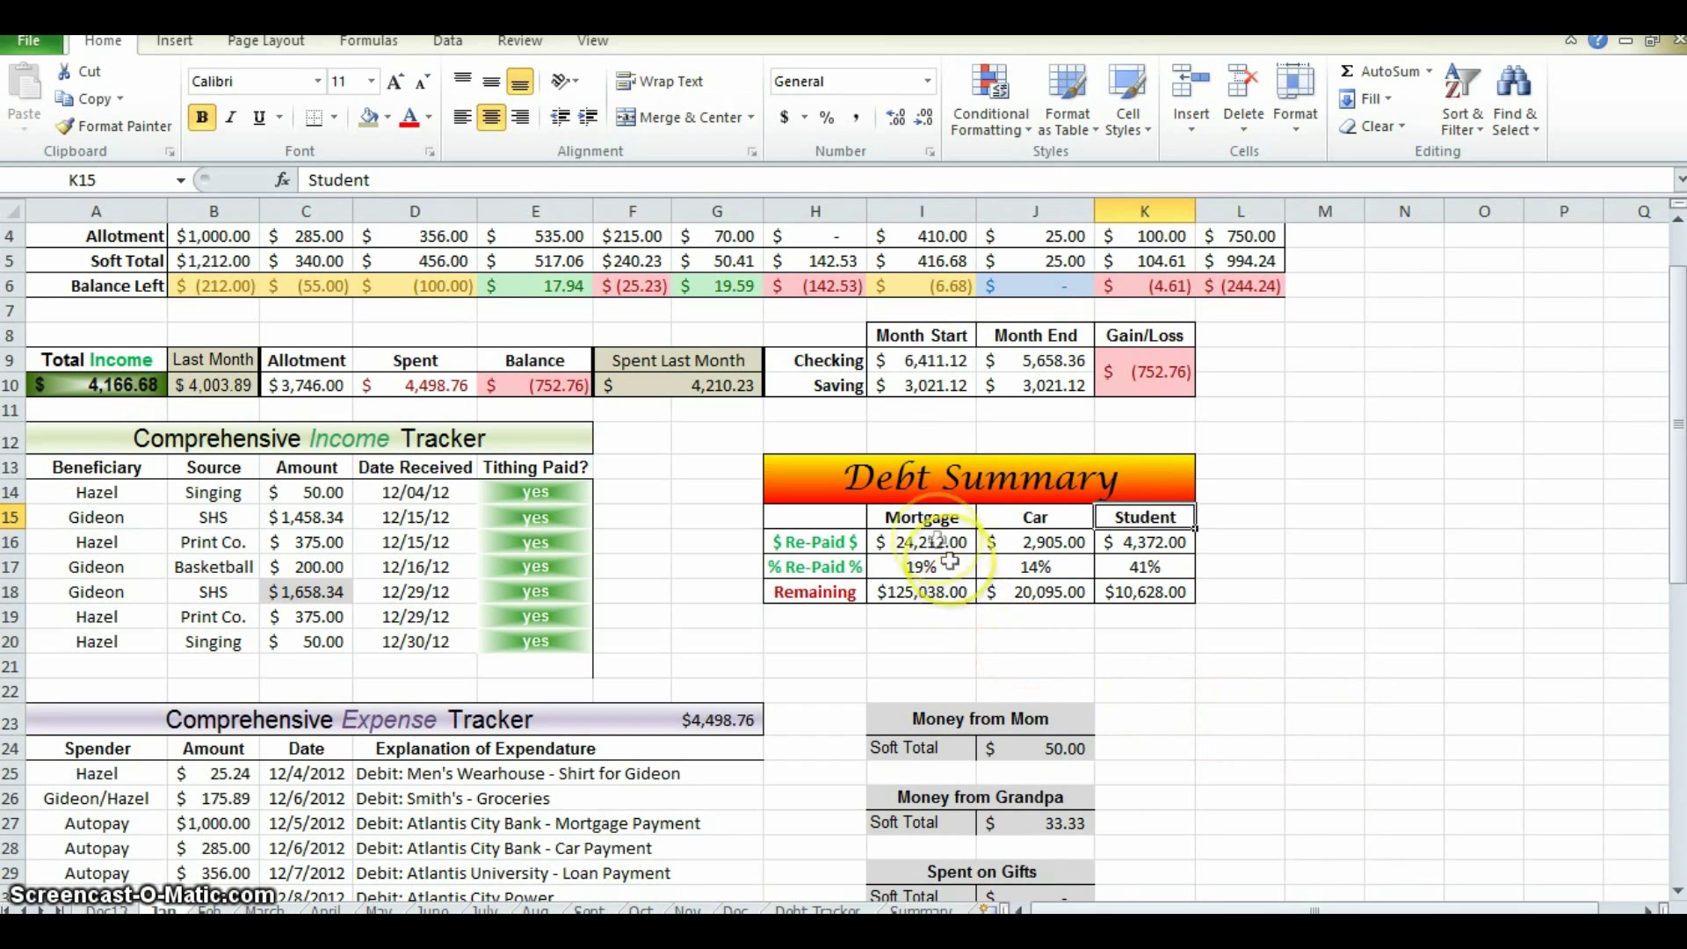
{"action": "left_click", "coordinate": [843, 542]}
{"action": "left_click", "coordinate": [844, 566]}
{"action": "left_click", "coordinate": [843, 591]}
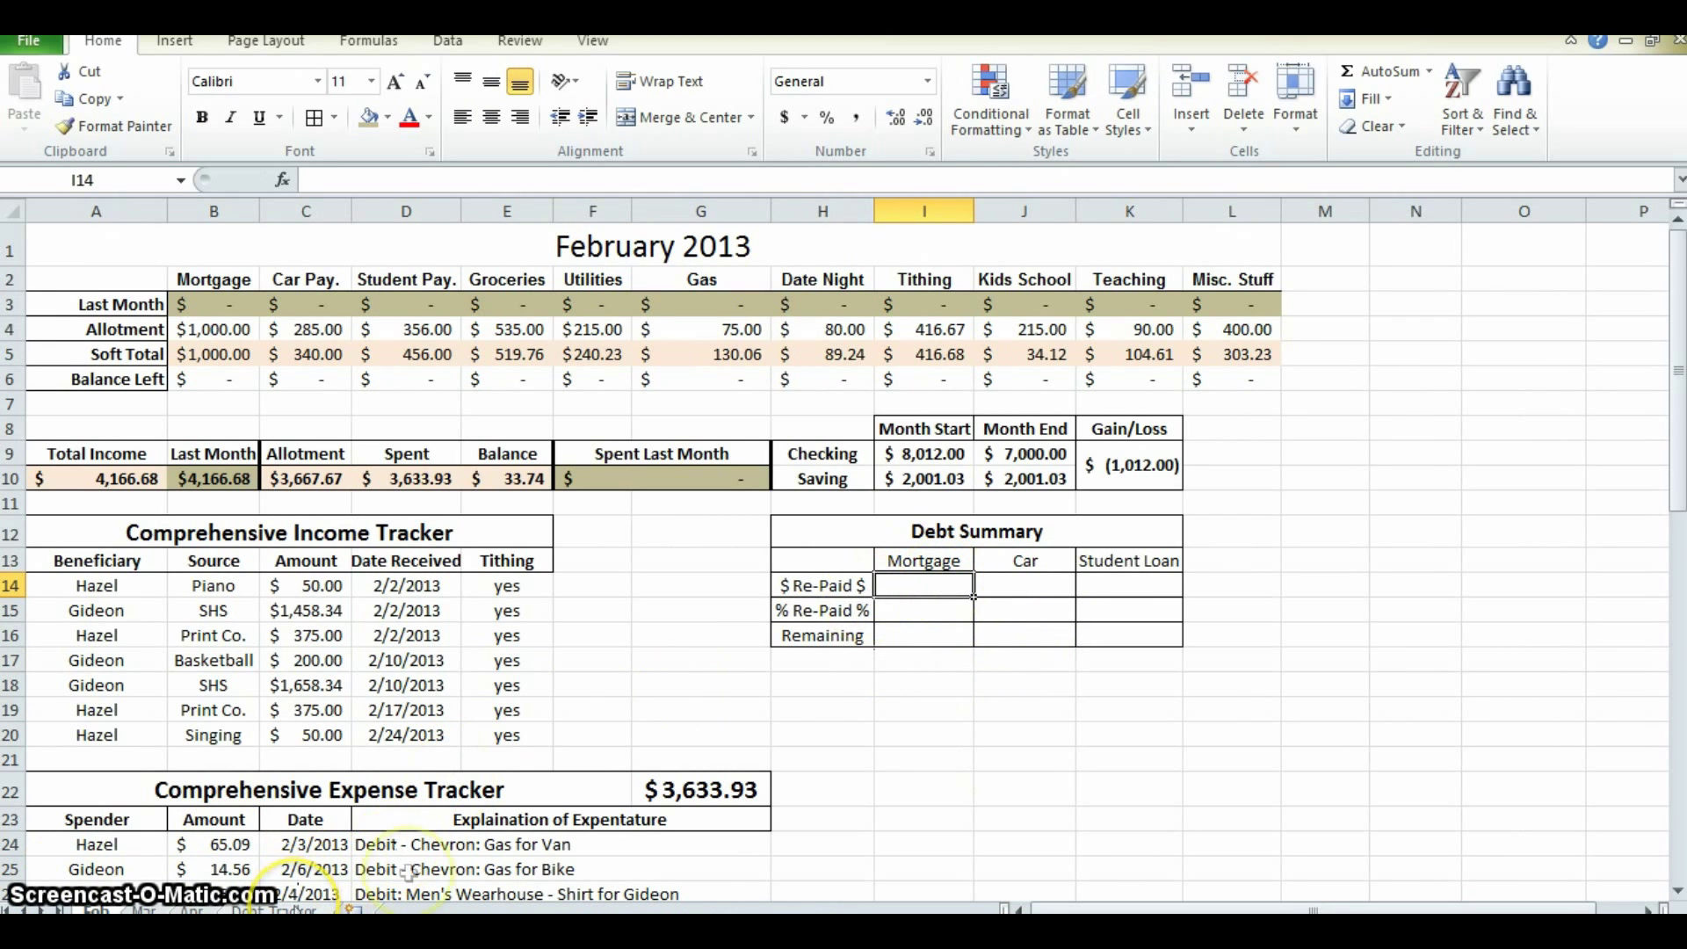
- Locate the Mortgage $ Re-Paid cell and the Debt Tracker's mortgage Balance Paid total
{"action": "left_click", "coordinate": [849, 585]}
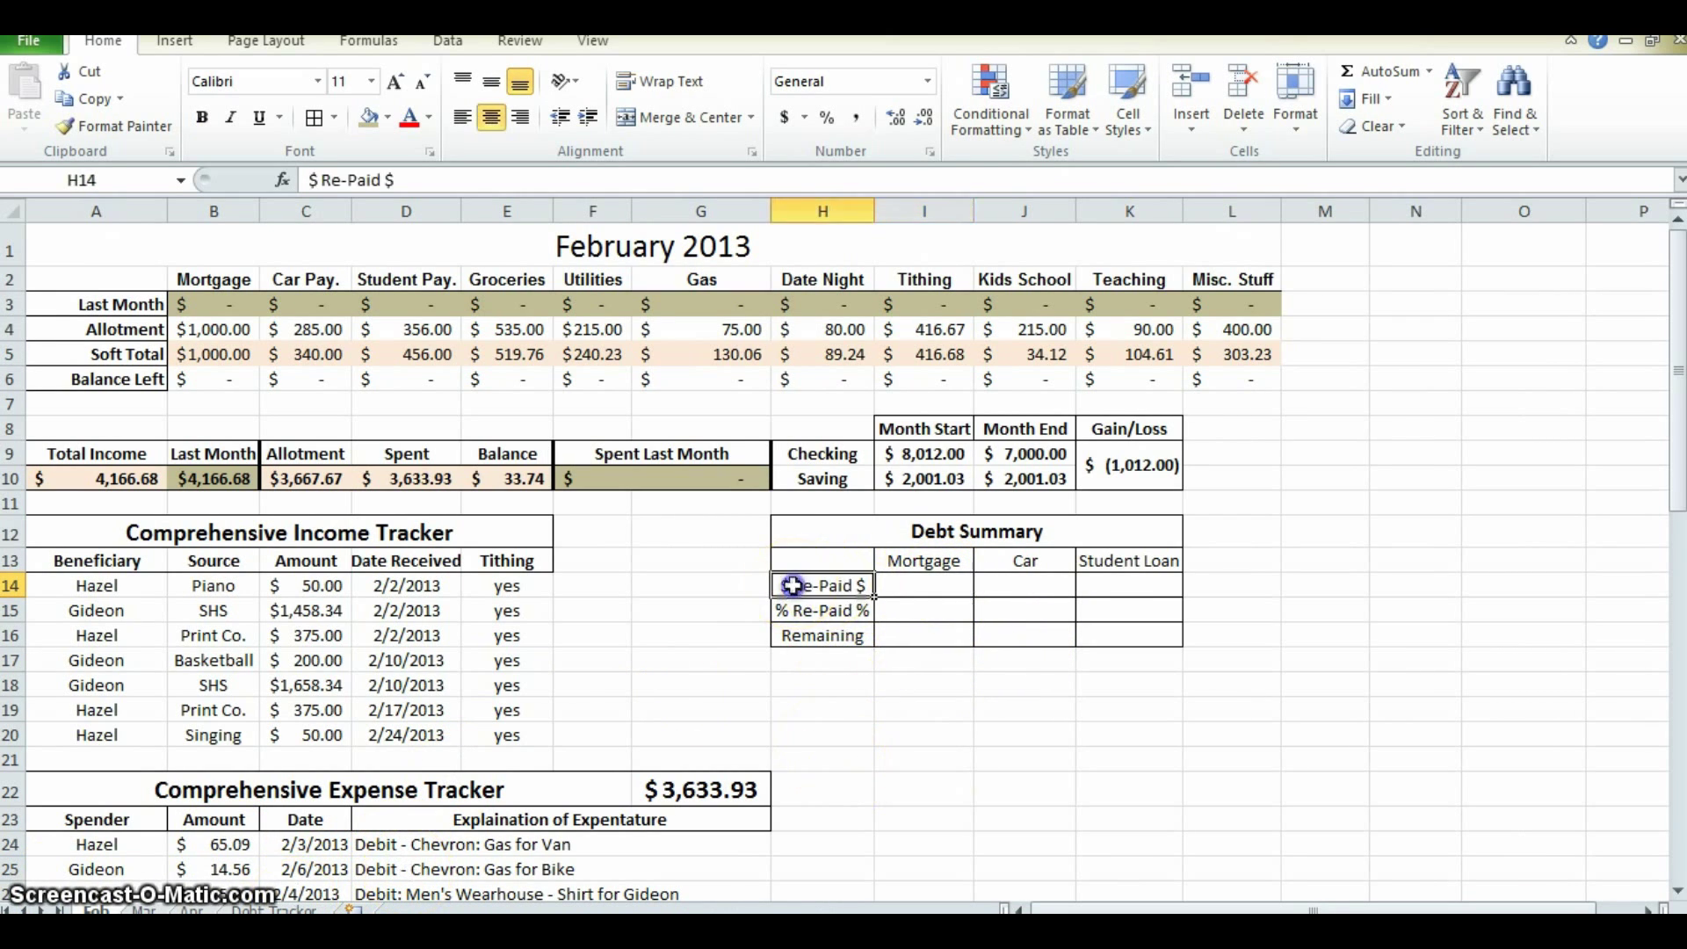
{"action": "left_click", "coordinate": [914, 587]}
{"action": "left_click", "coordinate": [922, 555]}
{"action": "left_click", "coordinate": [274, 910]}
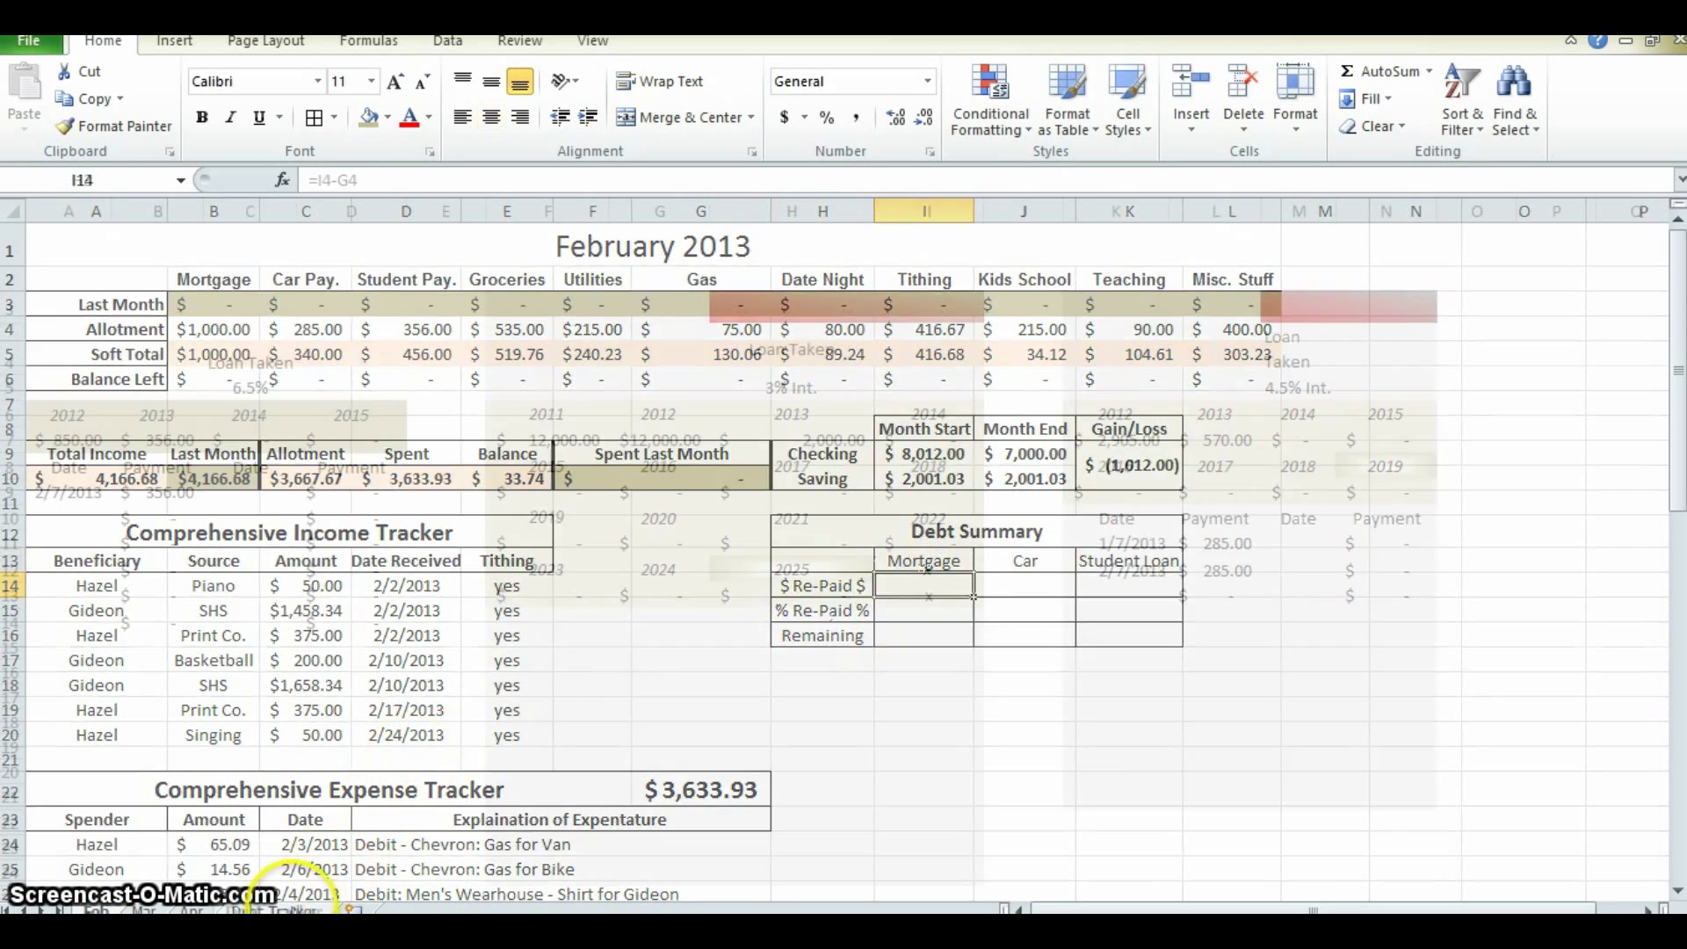
{"action": "left_click", "coordinate": [666, 357]}
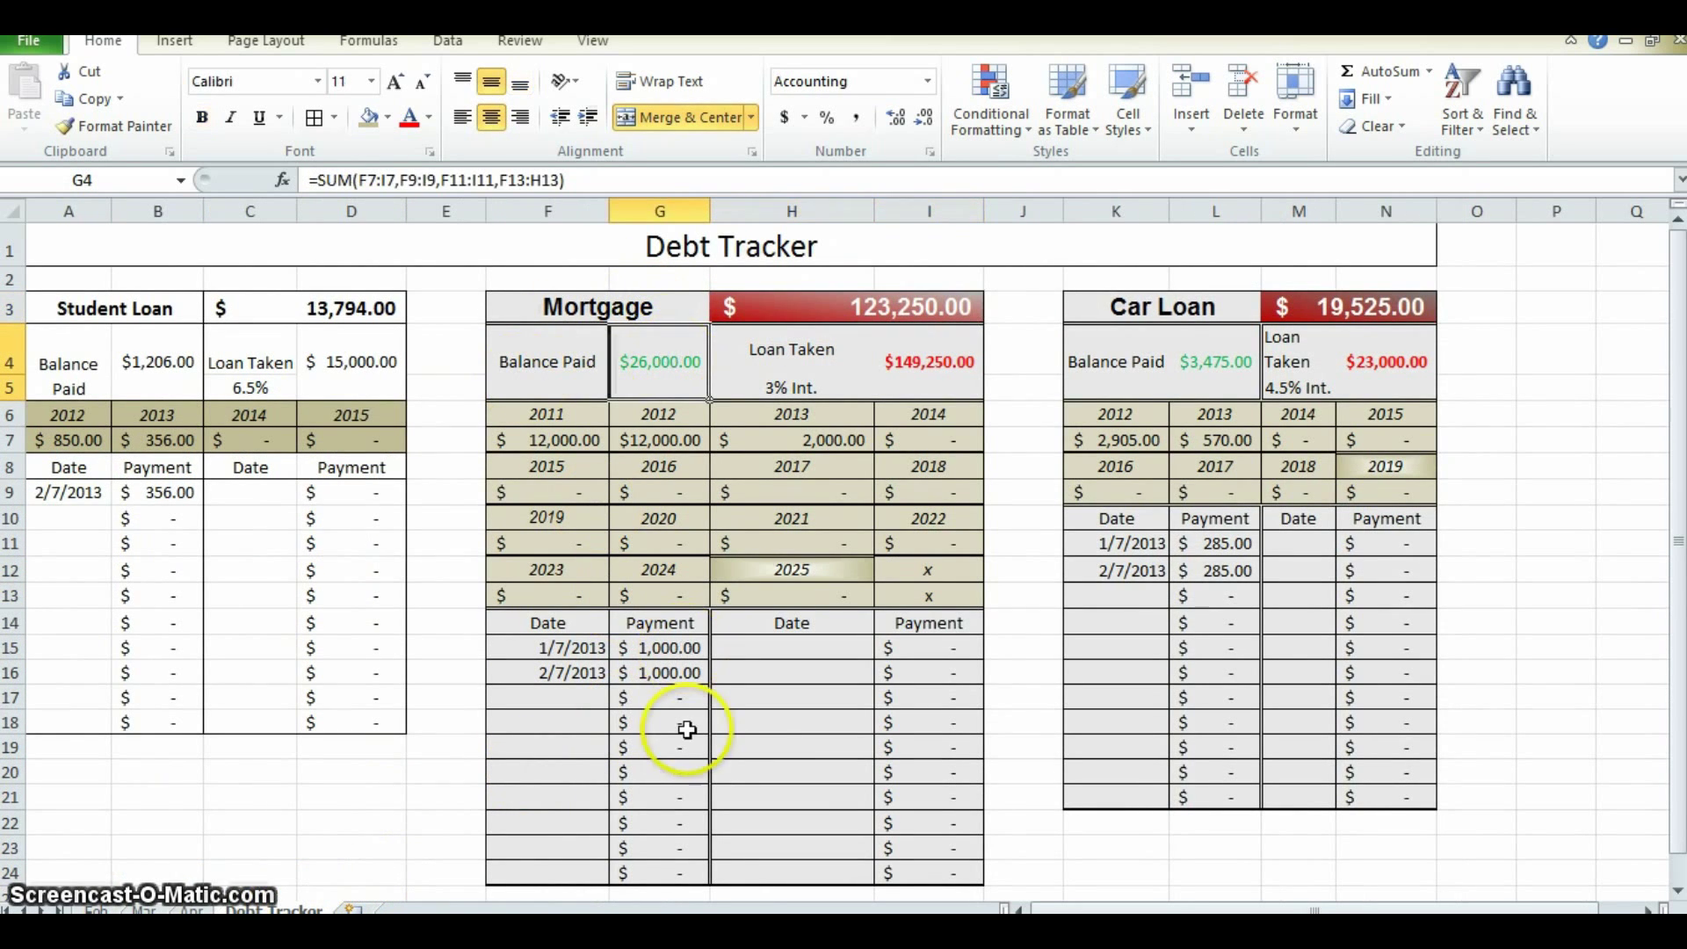
{"action": "left_click", "coordinate": [97, 910]}
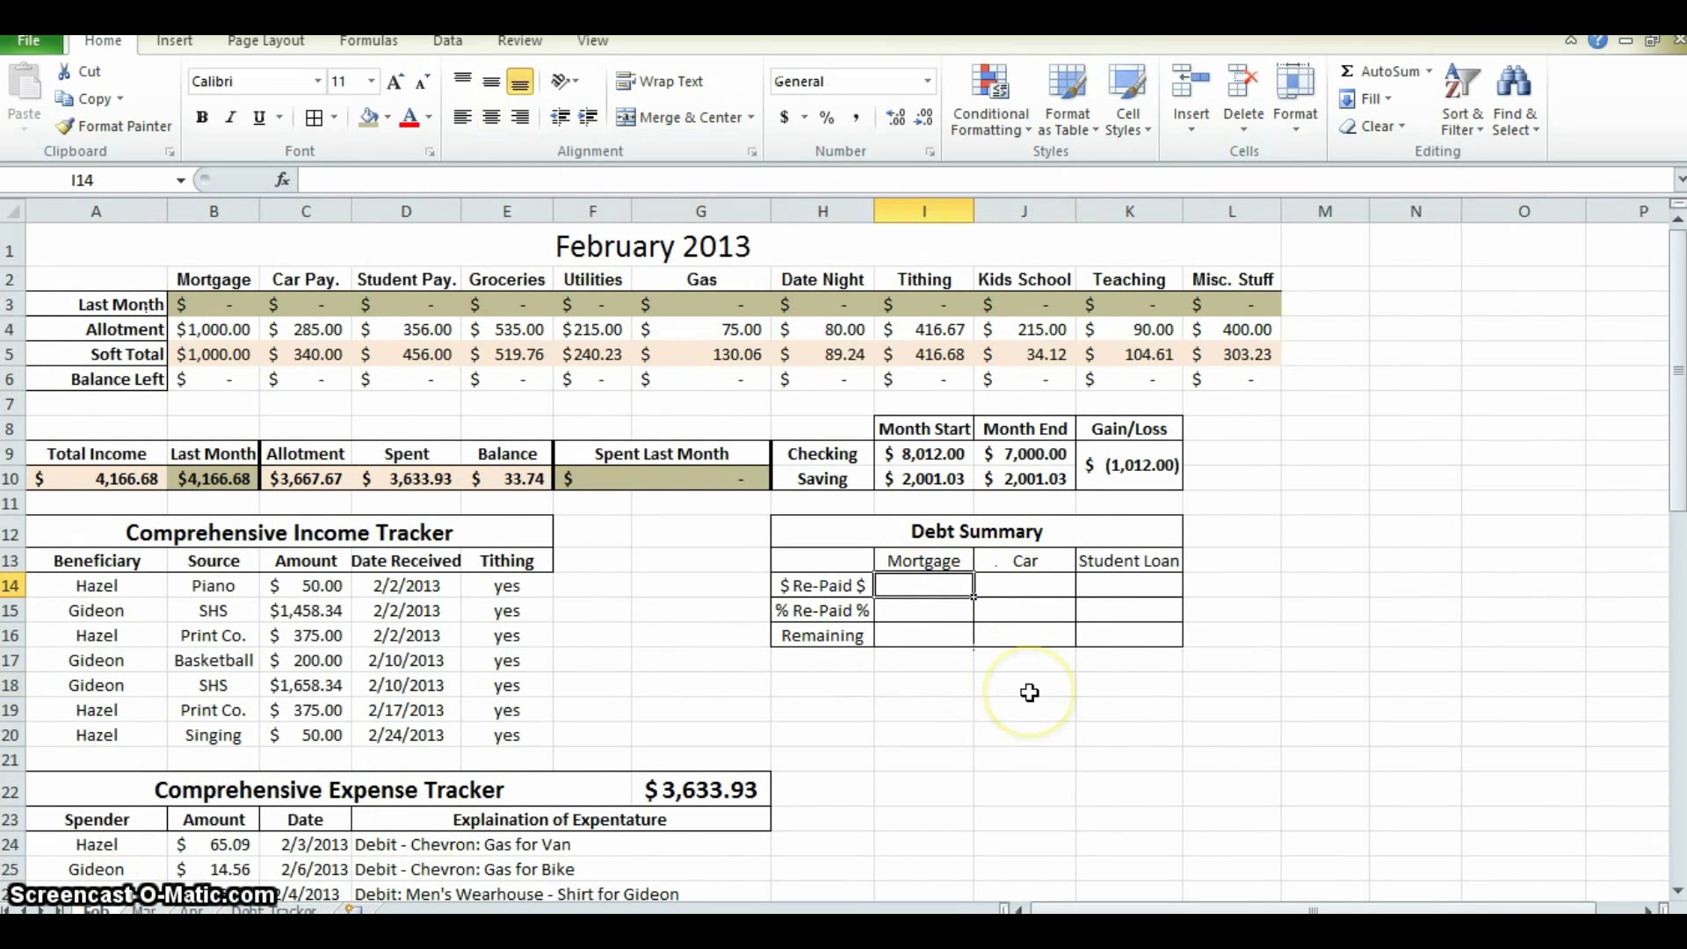
- Link Mortgage $ Re-Paid to the Debt Tracker's G4, removing :G5, so it shows $26,000.00
{"action": "type", "text": "="}
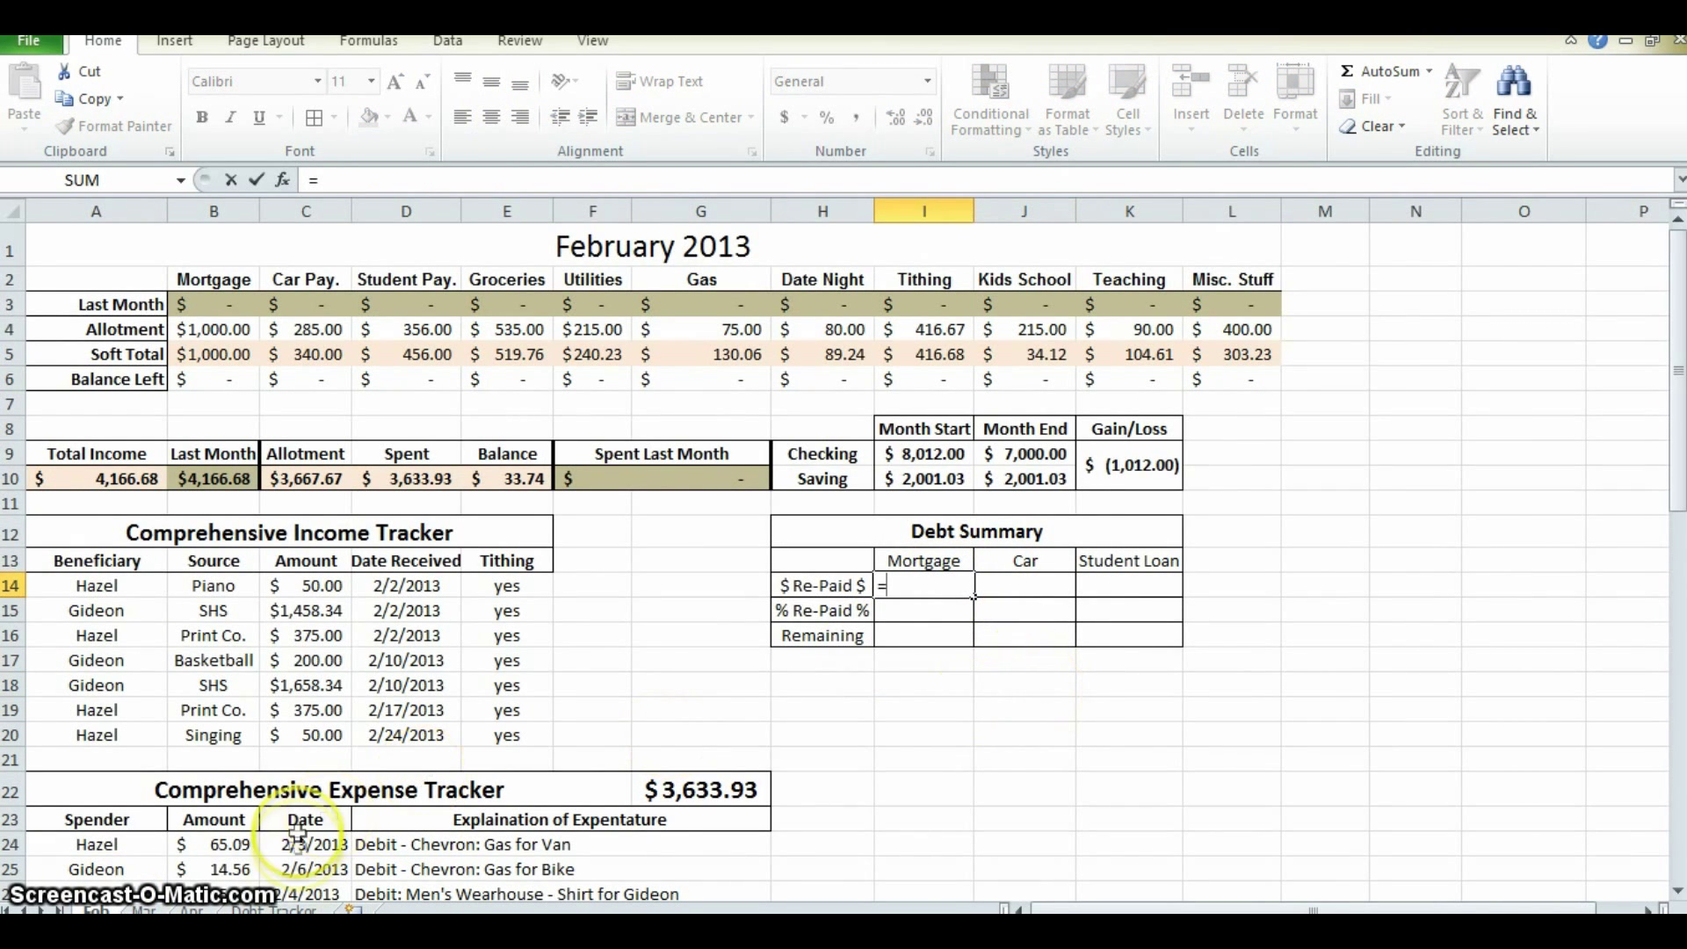
{"action": "left_click", "coordinate": [280, 910]}
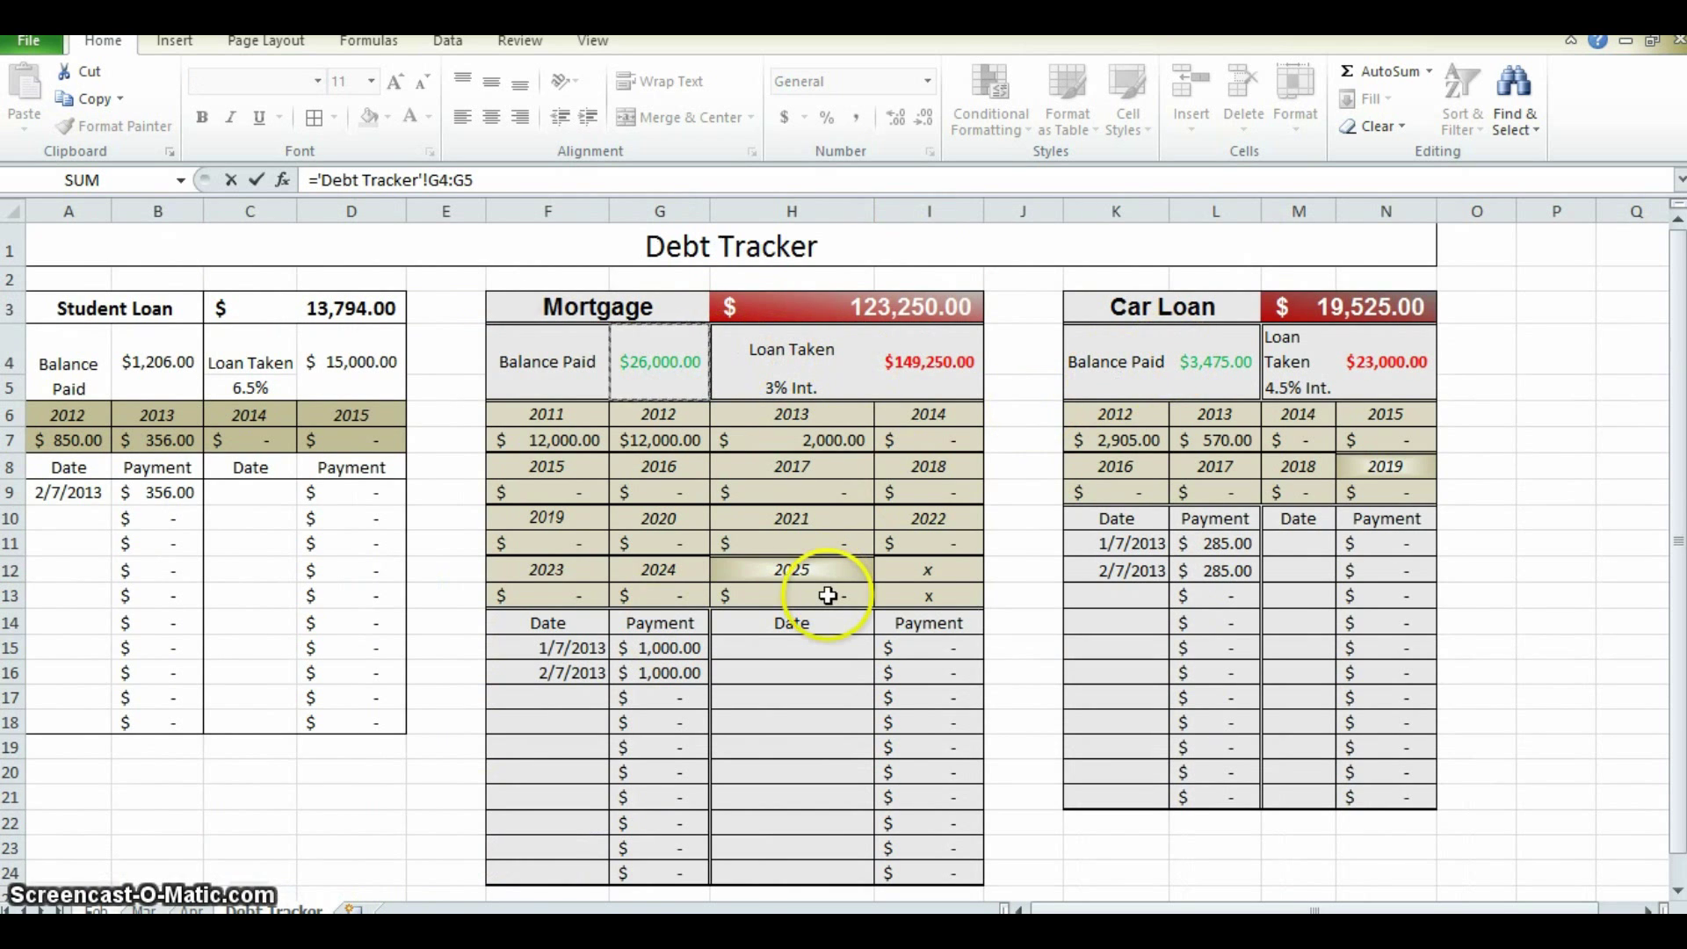
{"action": "key", "text": "Return"}
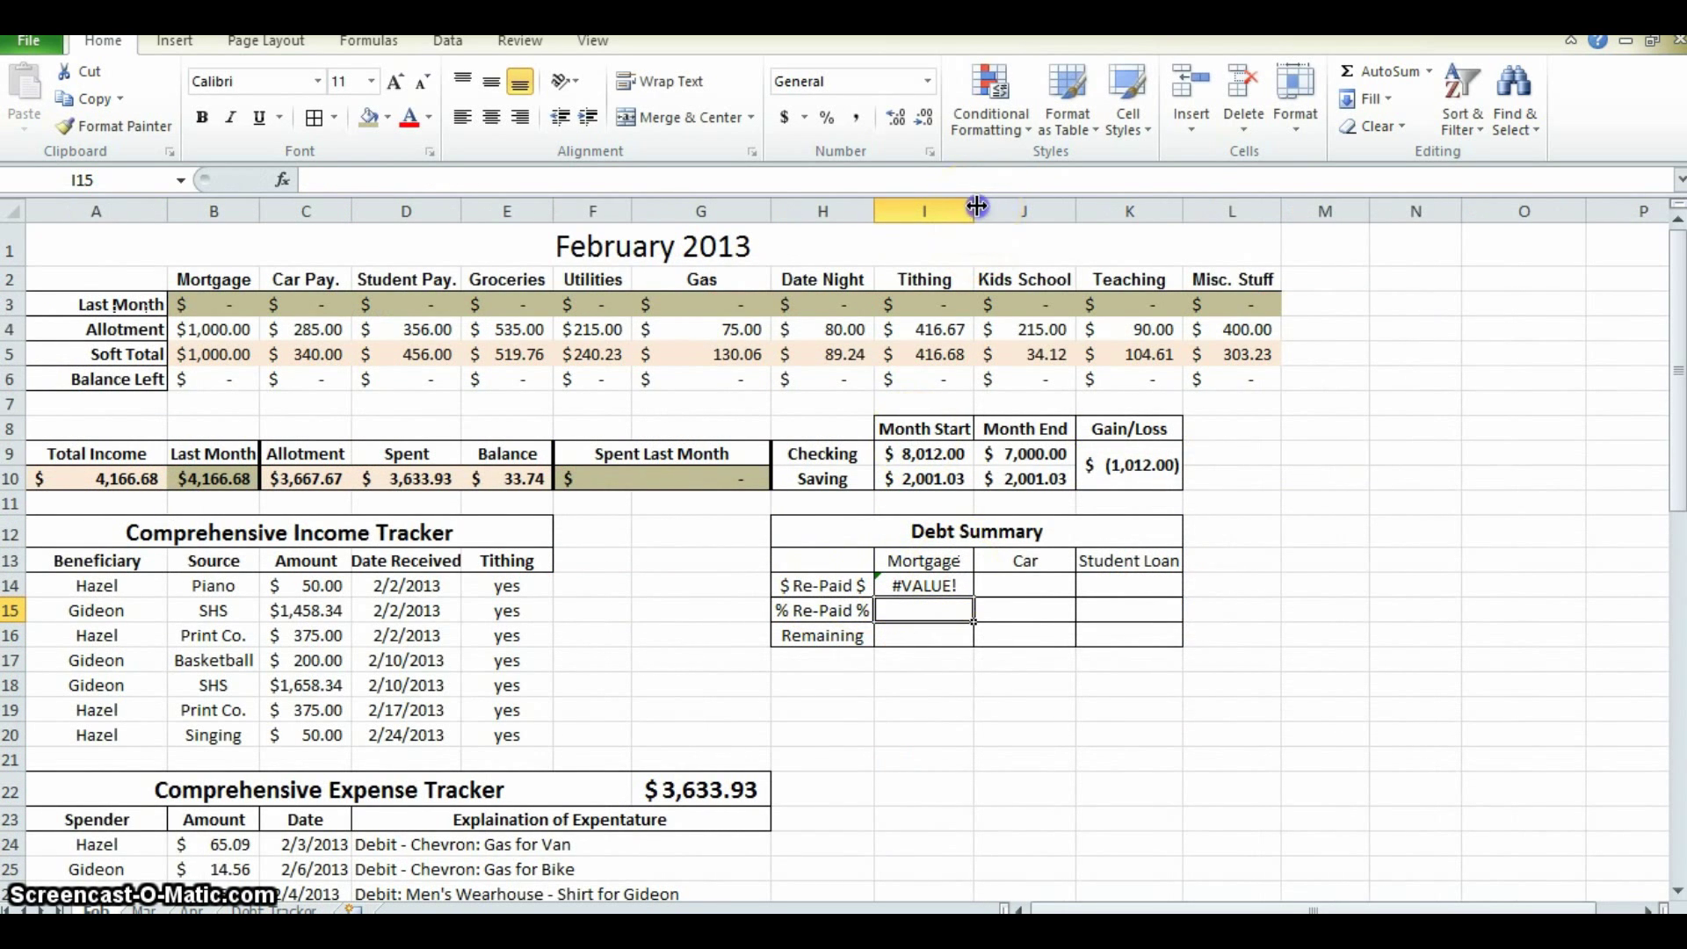
{"action": "left_click", "coordinate": [949, 587]}
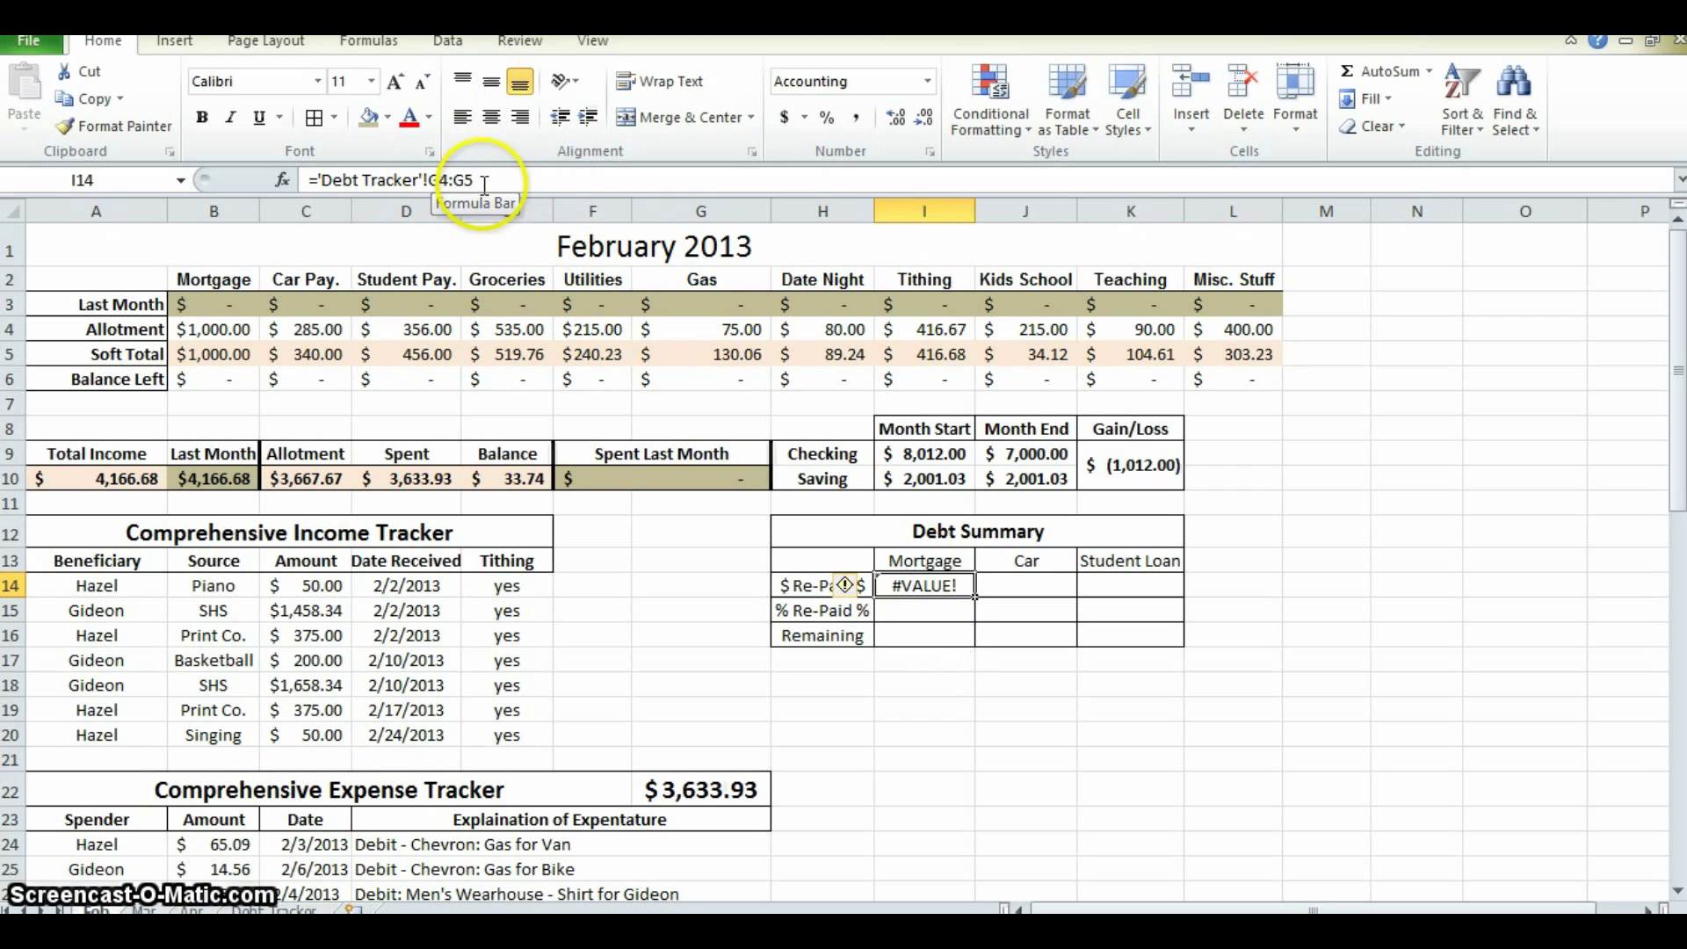
{"action": "left_click", "coordinate": [274, 909]}
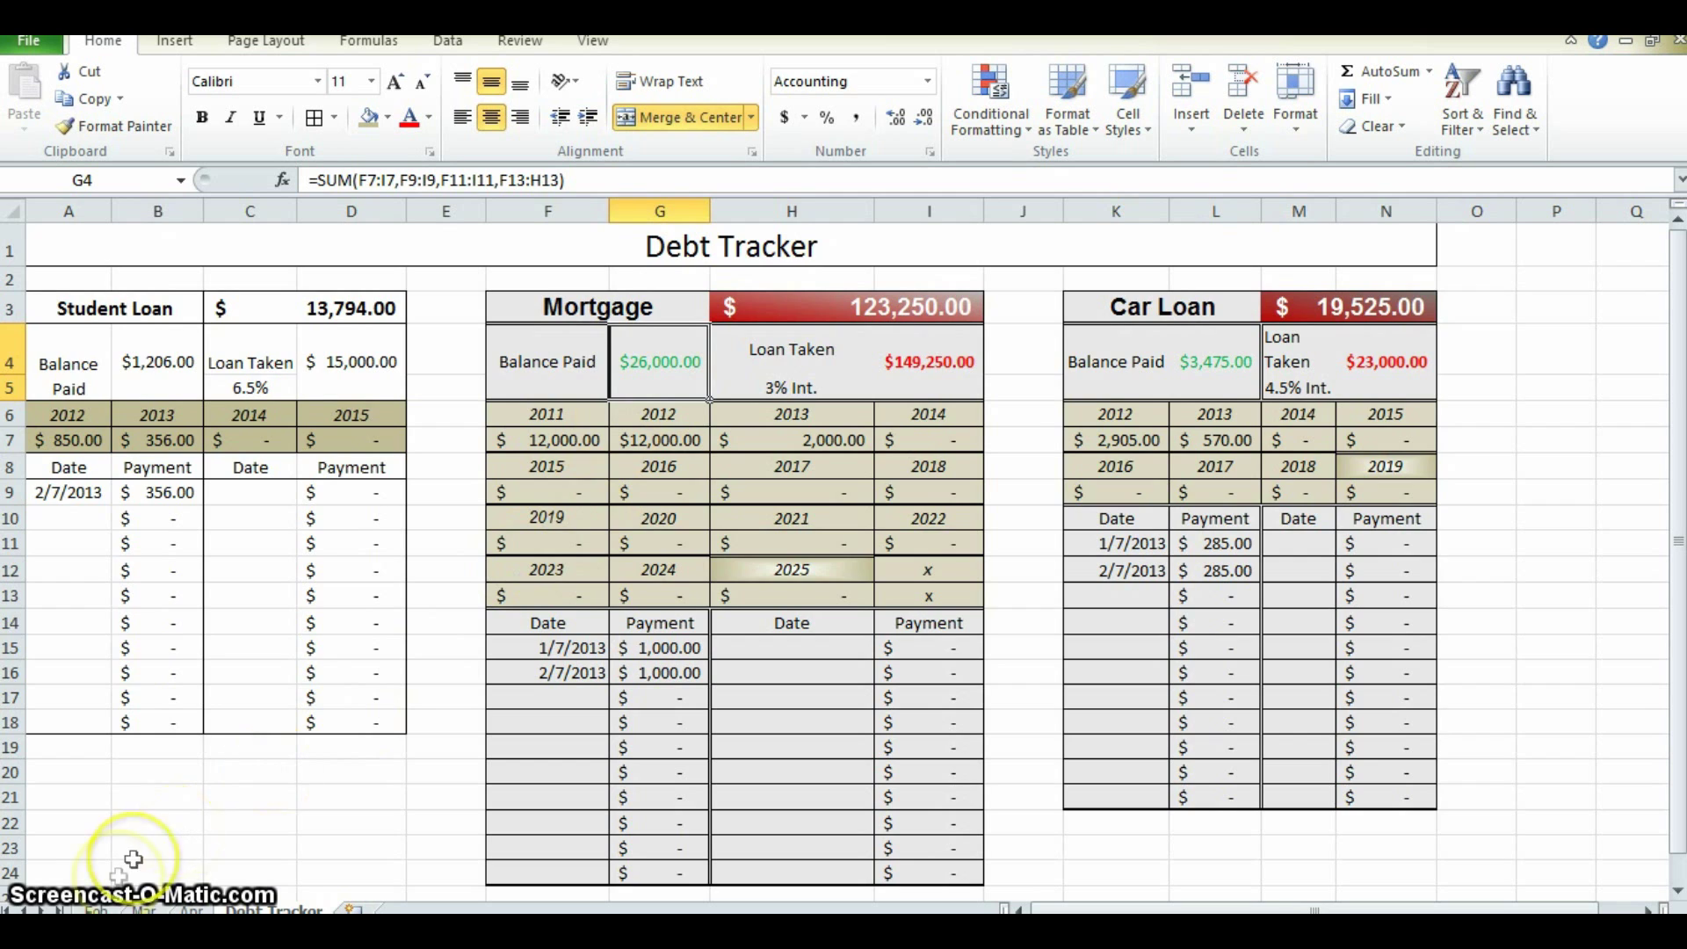
{"action": "left_click", "coordinate": [96, 908]}
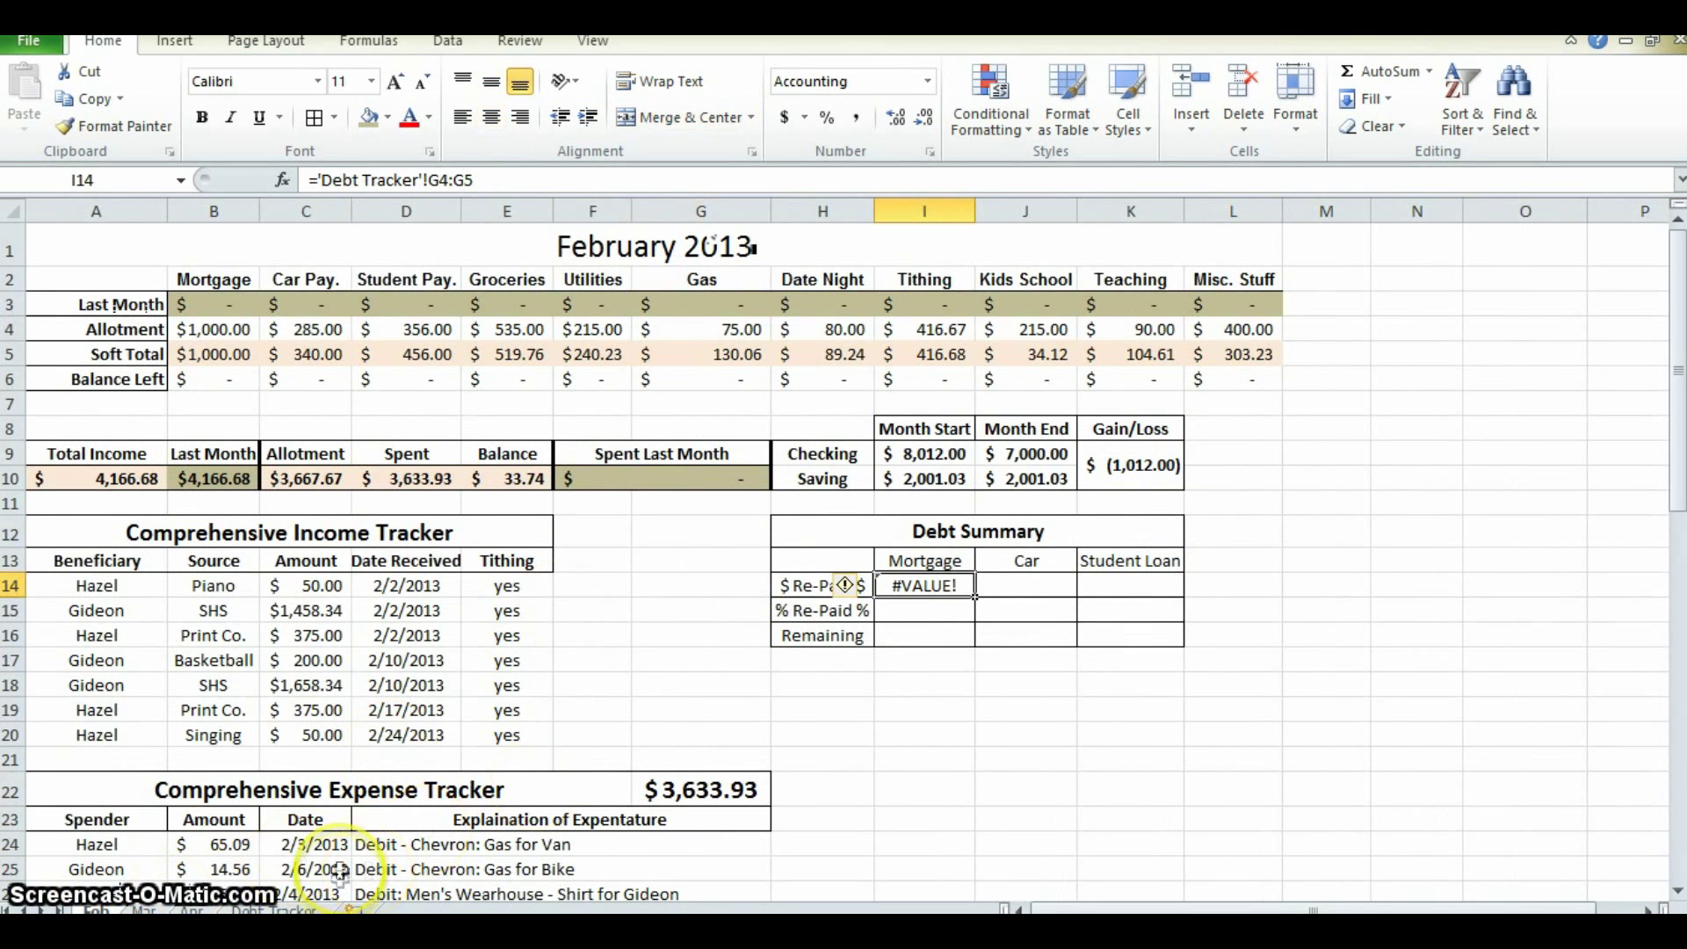
{"action": "left_click", "coordinate": [290, 909]}
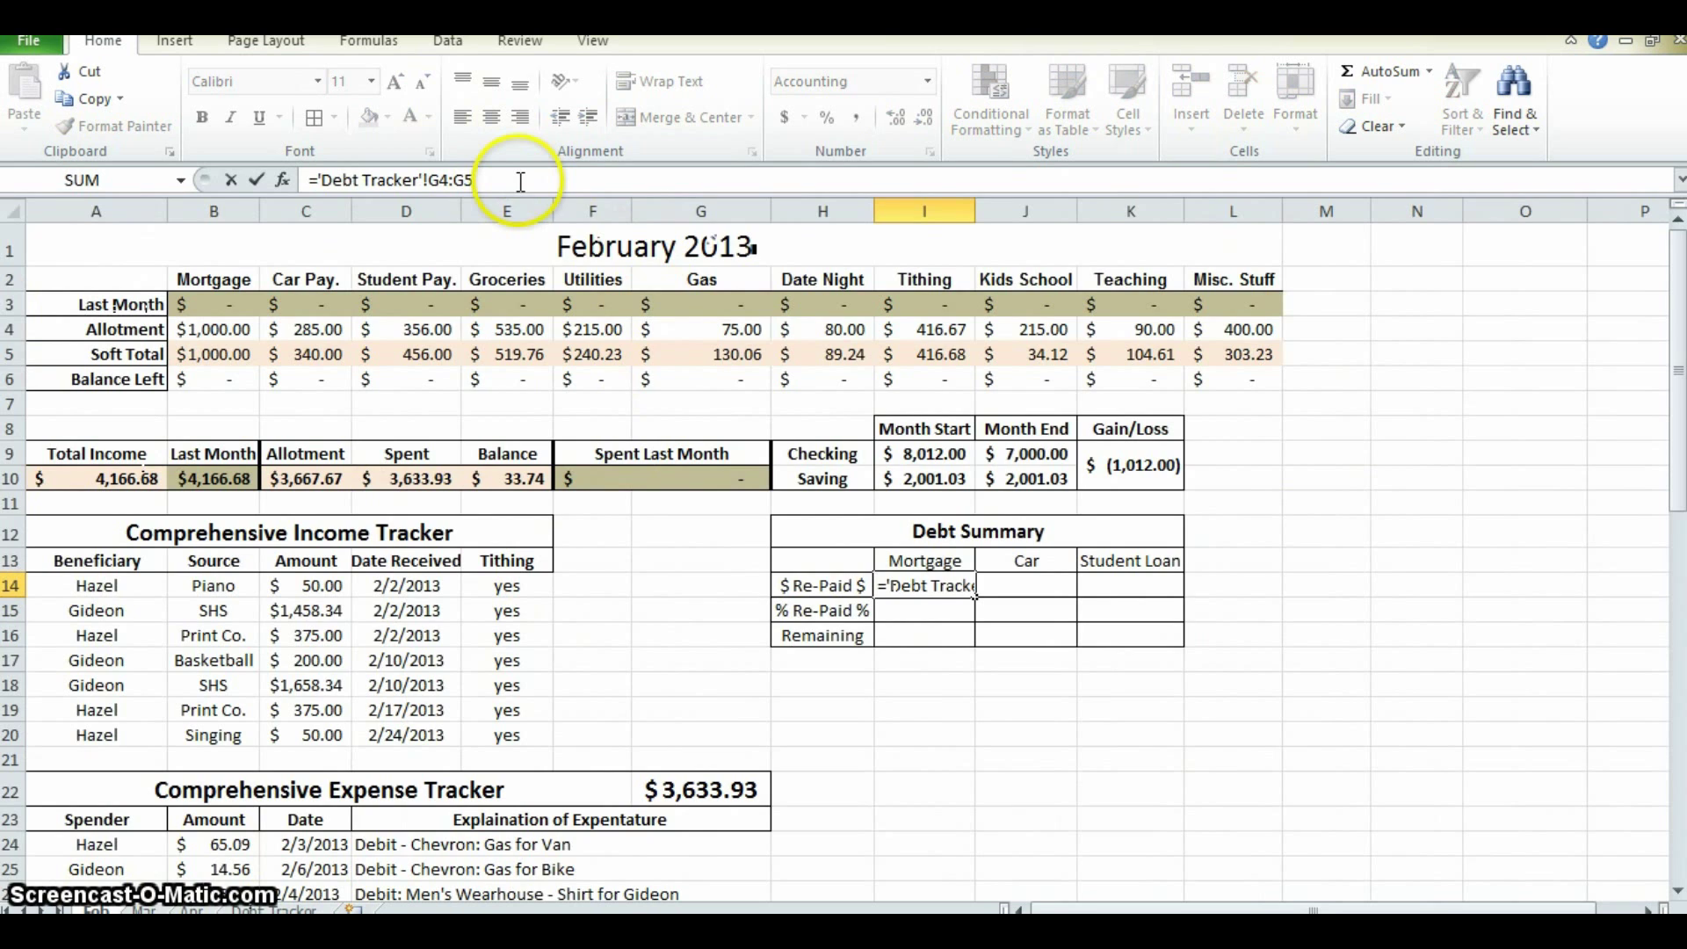
{"action": "key", "text": "BackSpace"}
{"action": "key", "text": "BackSpace"}
{"action": "key", "text": "Return"}
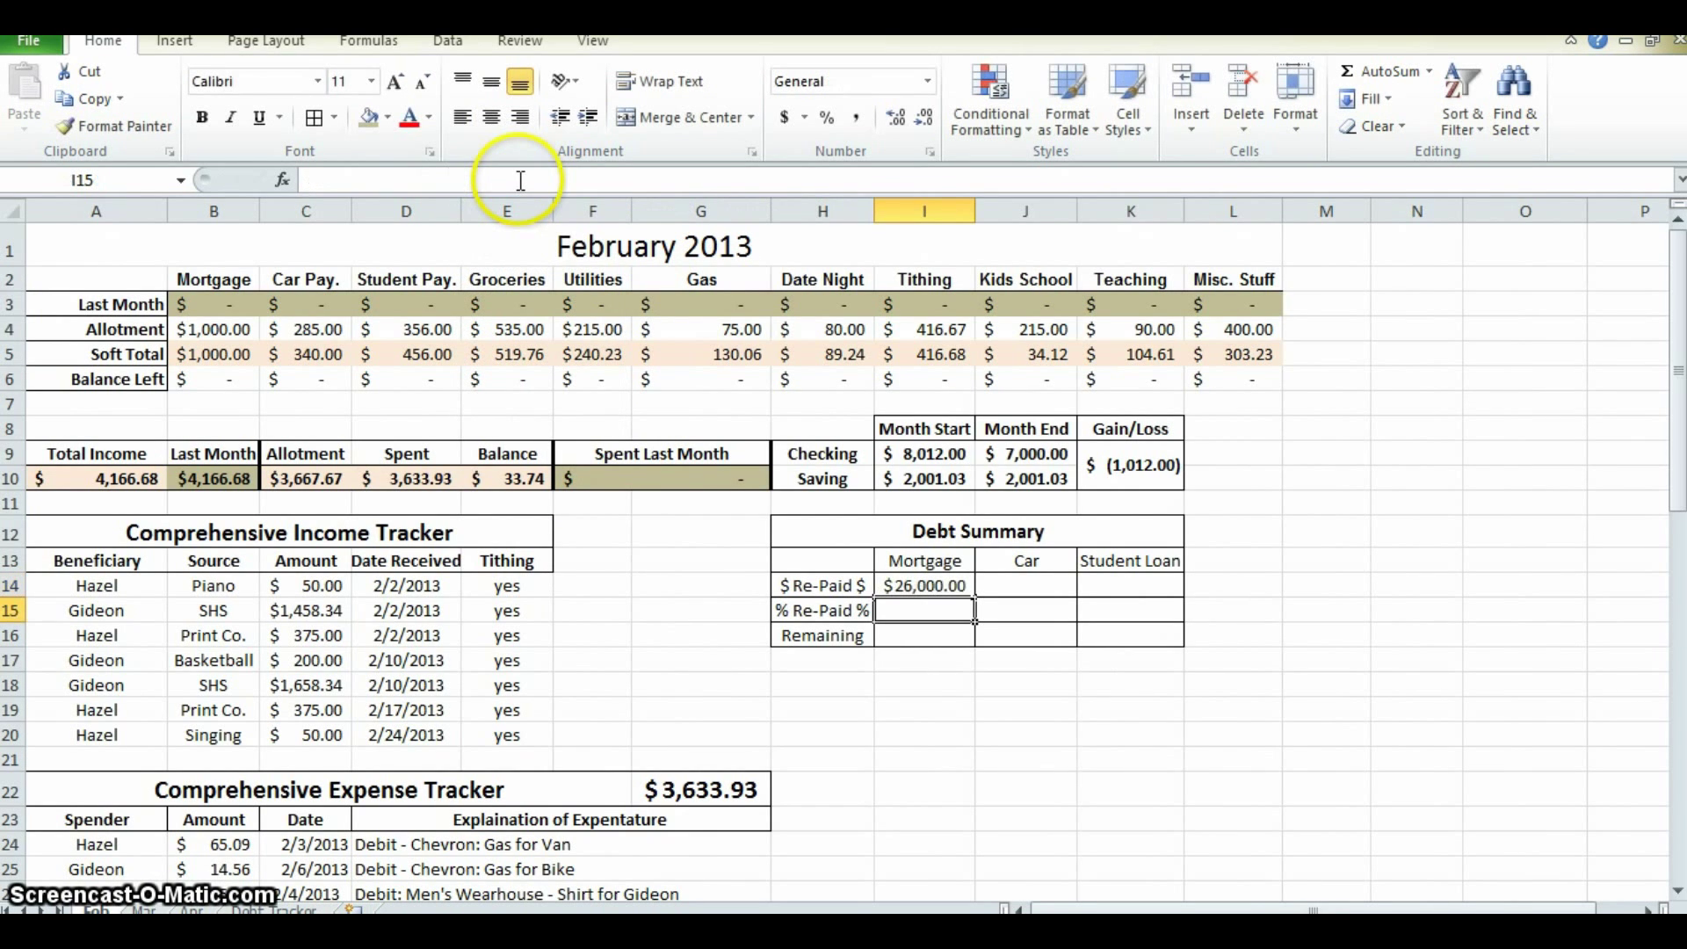
{"action": "left_click", "coordinate": [925, 602]}
{"action": "key", "text": "Up"}
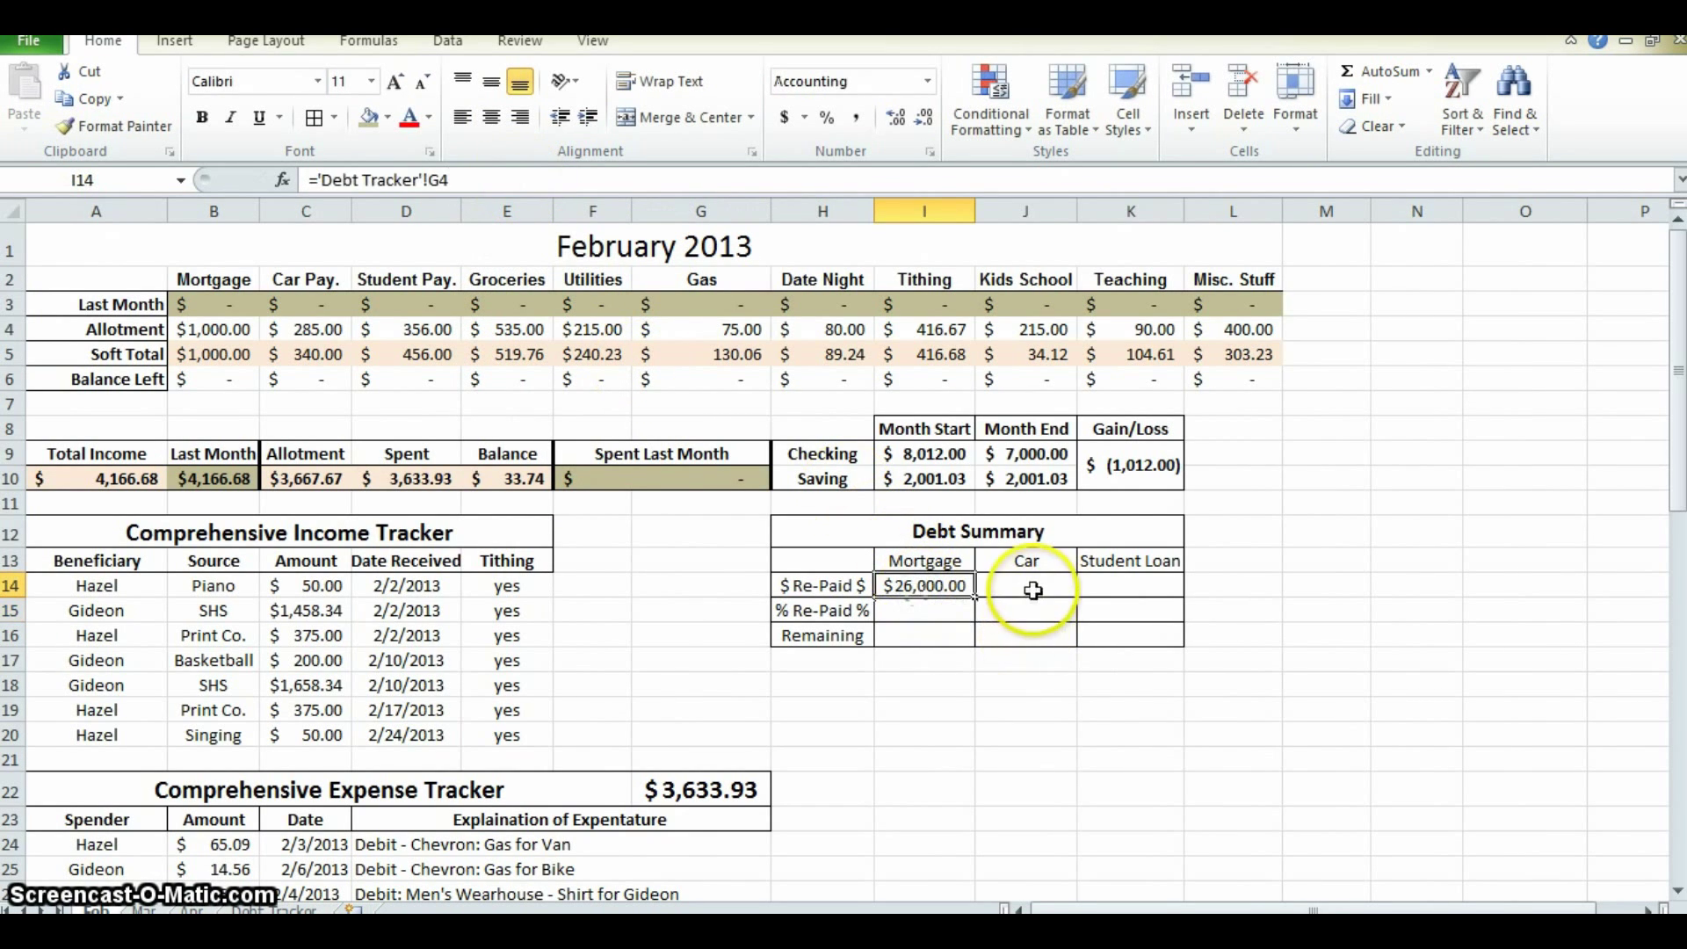
{"action": "left_click", "coordinate": [1026, 586]}
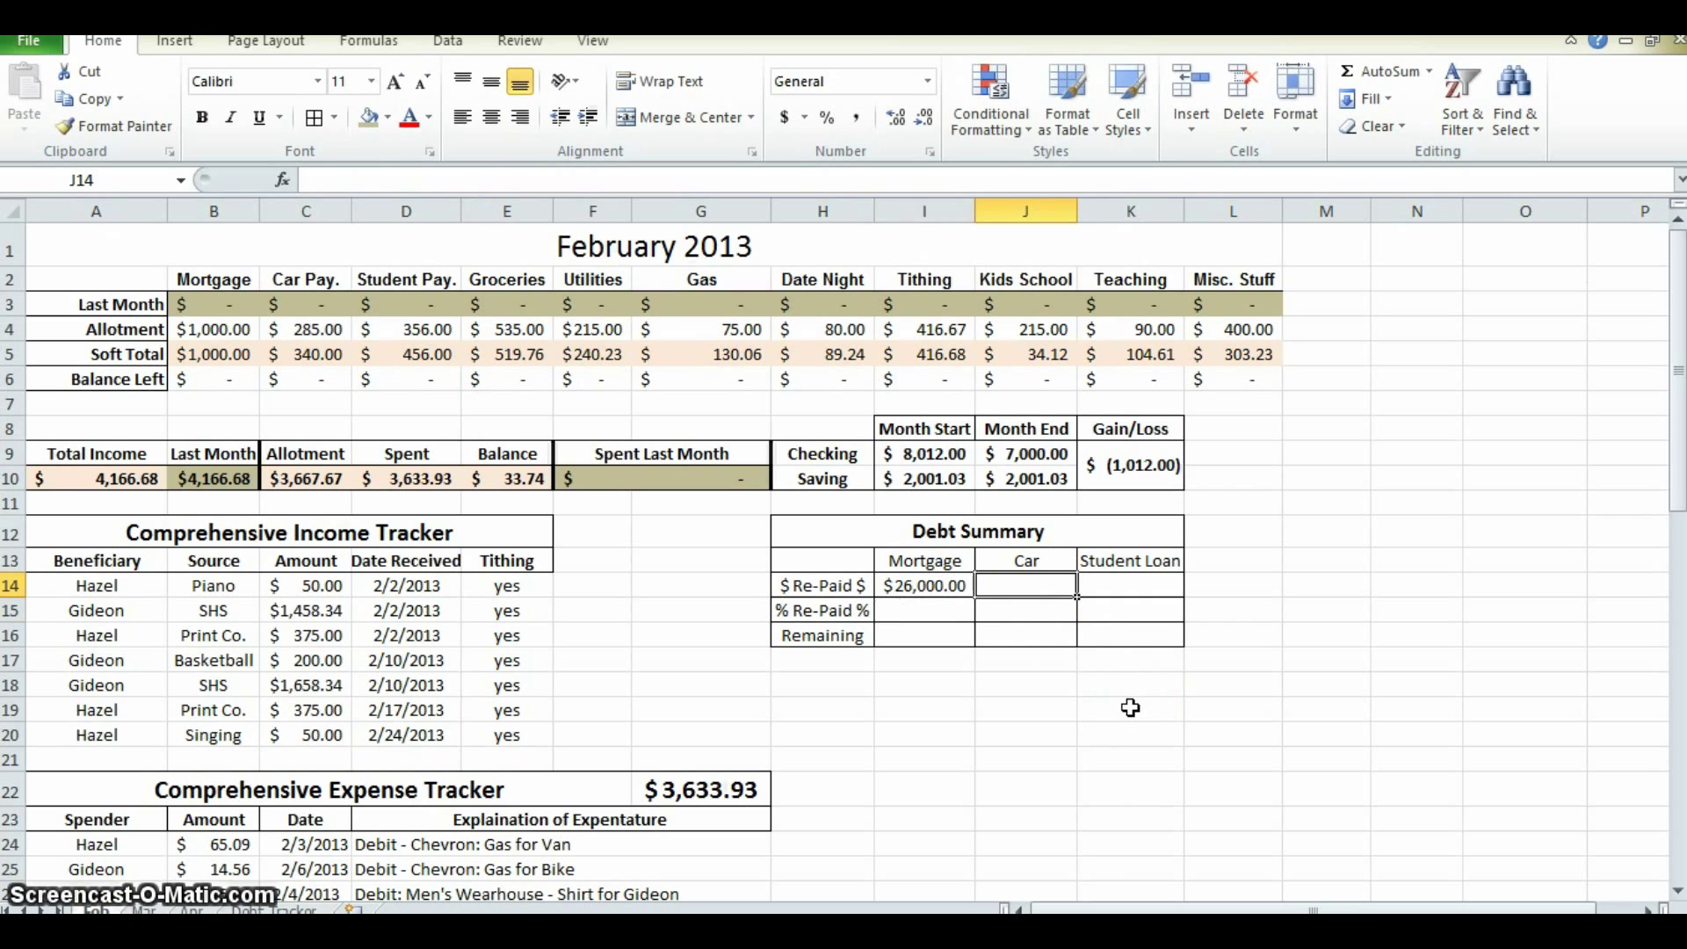
- Link Car $ Re-Paid to ='Debt Tracker'!L4, showing $3,475.00
{"action": "type", "text": "="}
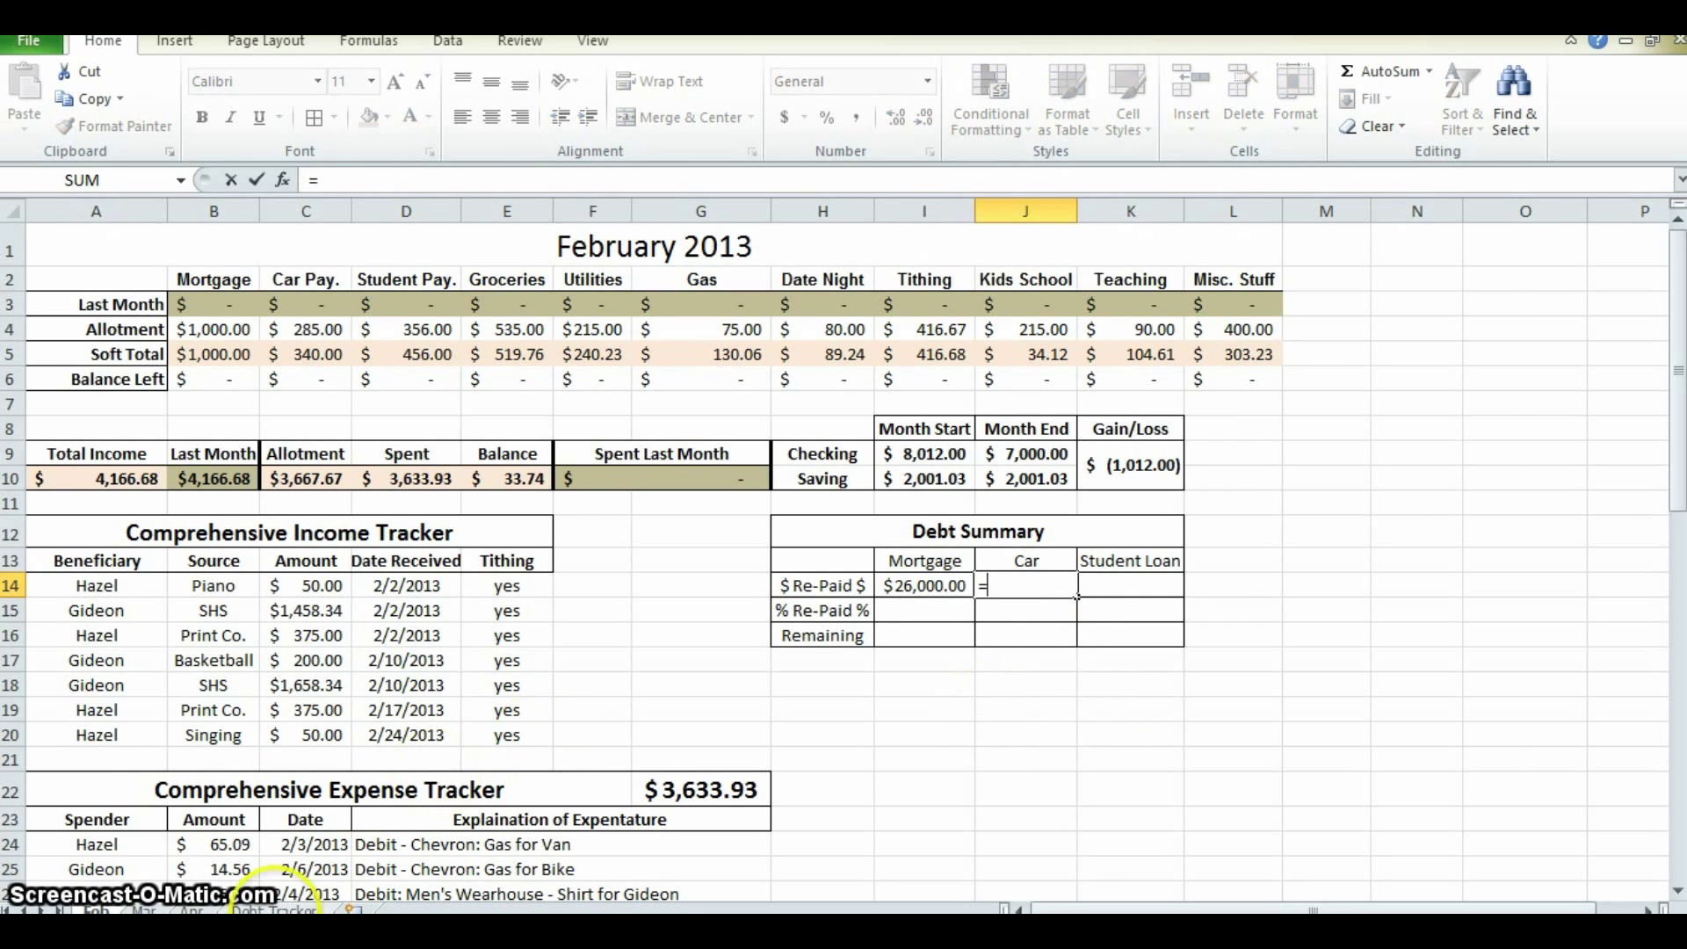
{"action": "left_click", "coordinate": [272, 909]}
{"action": "left_click", "coordinate": [1222, 361]}
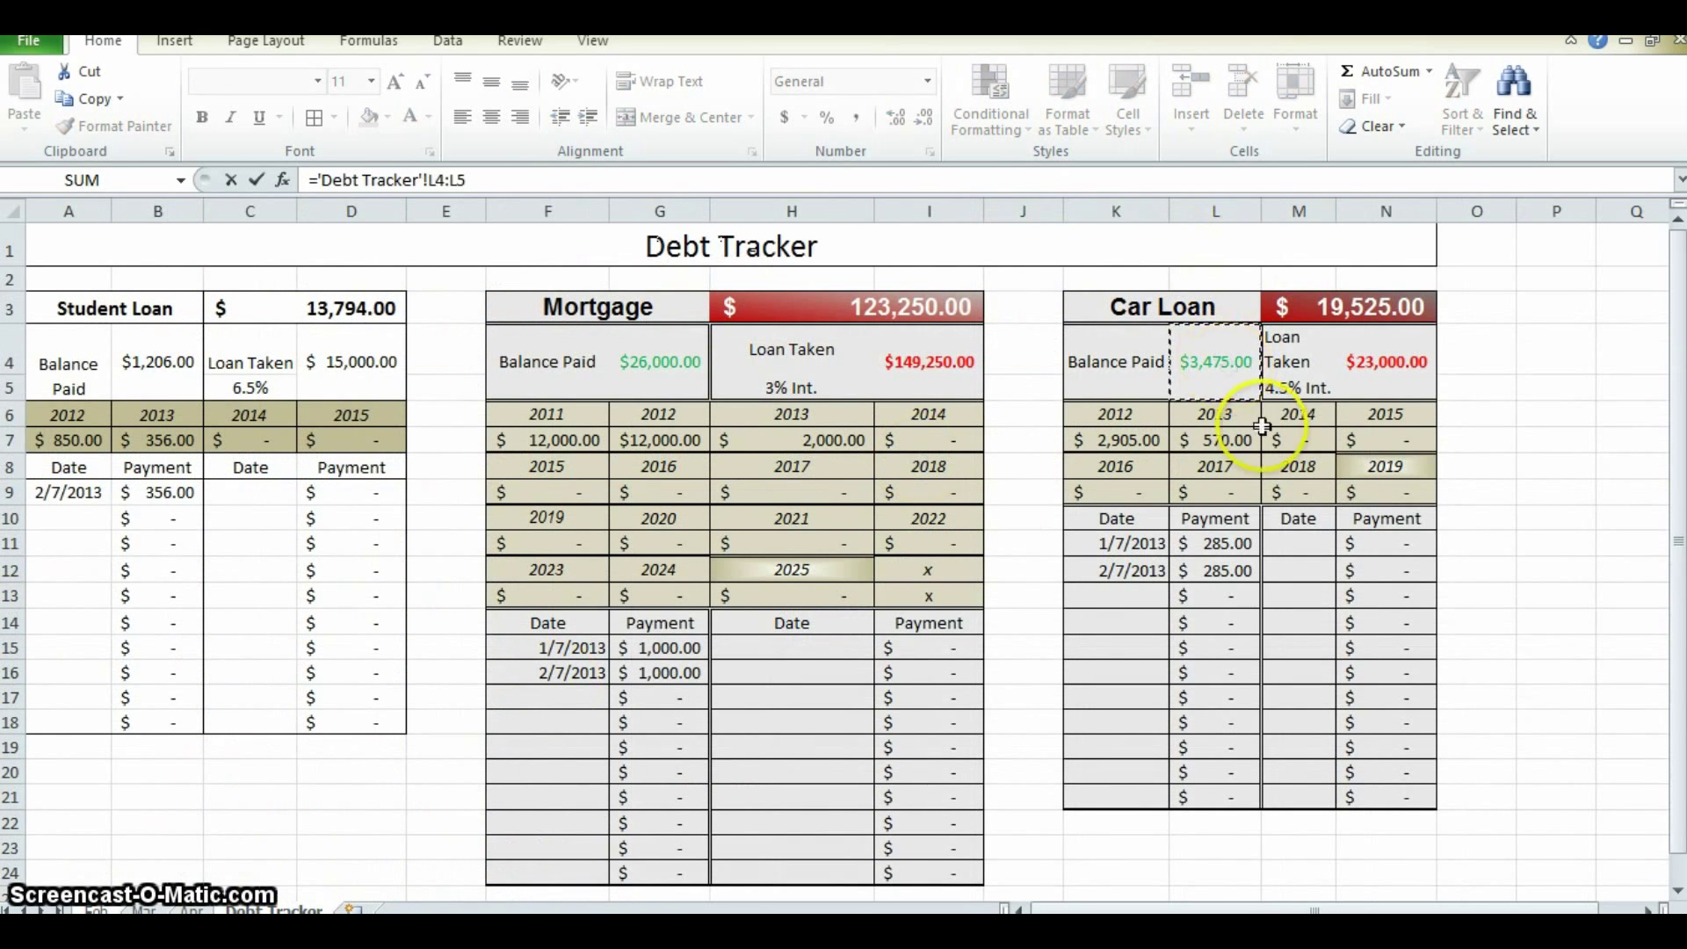
{"action": "key", "text": "Return"}
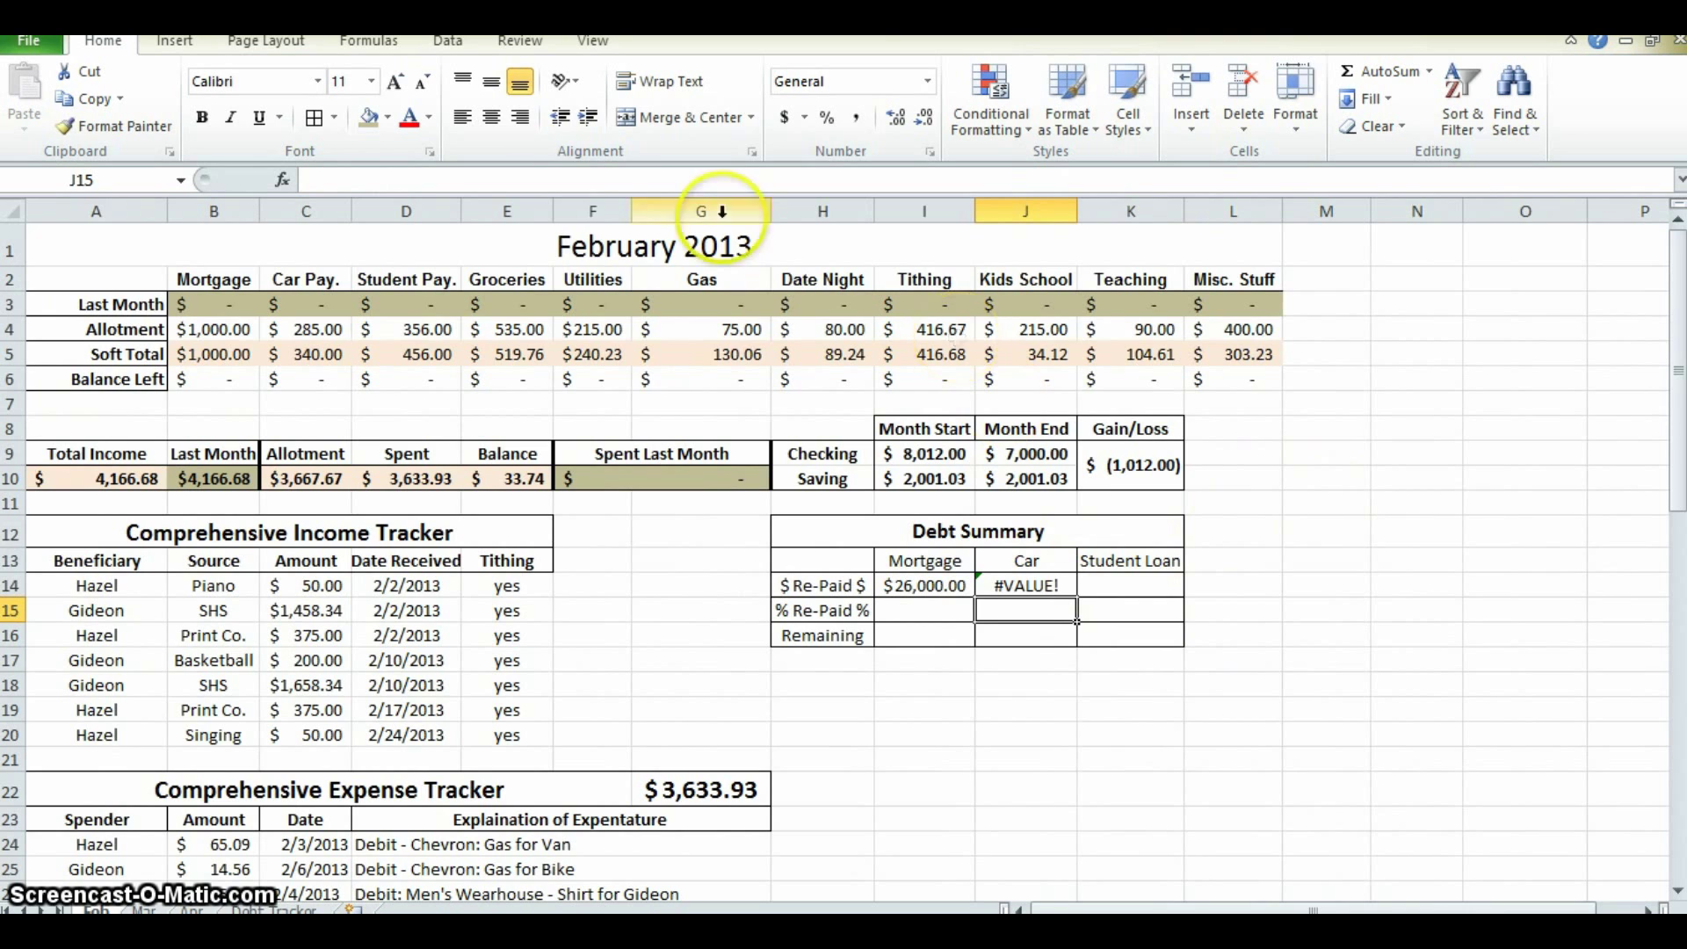
{"action": "left_click", "coordinate": [1019, 584]}
{"action": "left_click", "coordinate": [505, 187]}
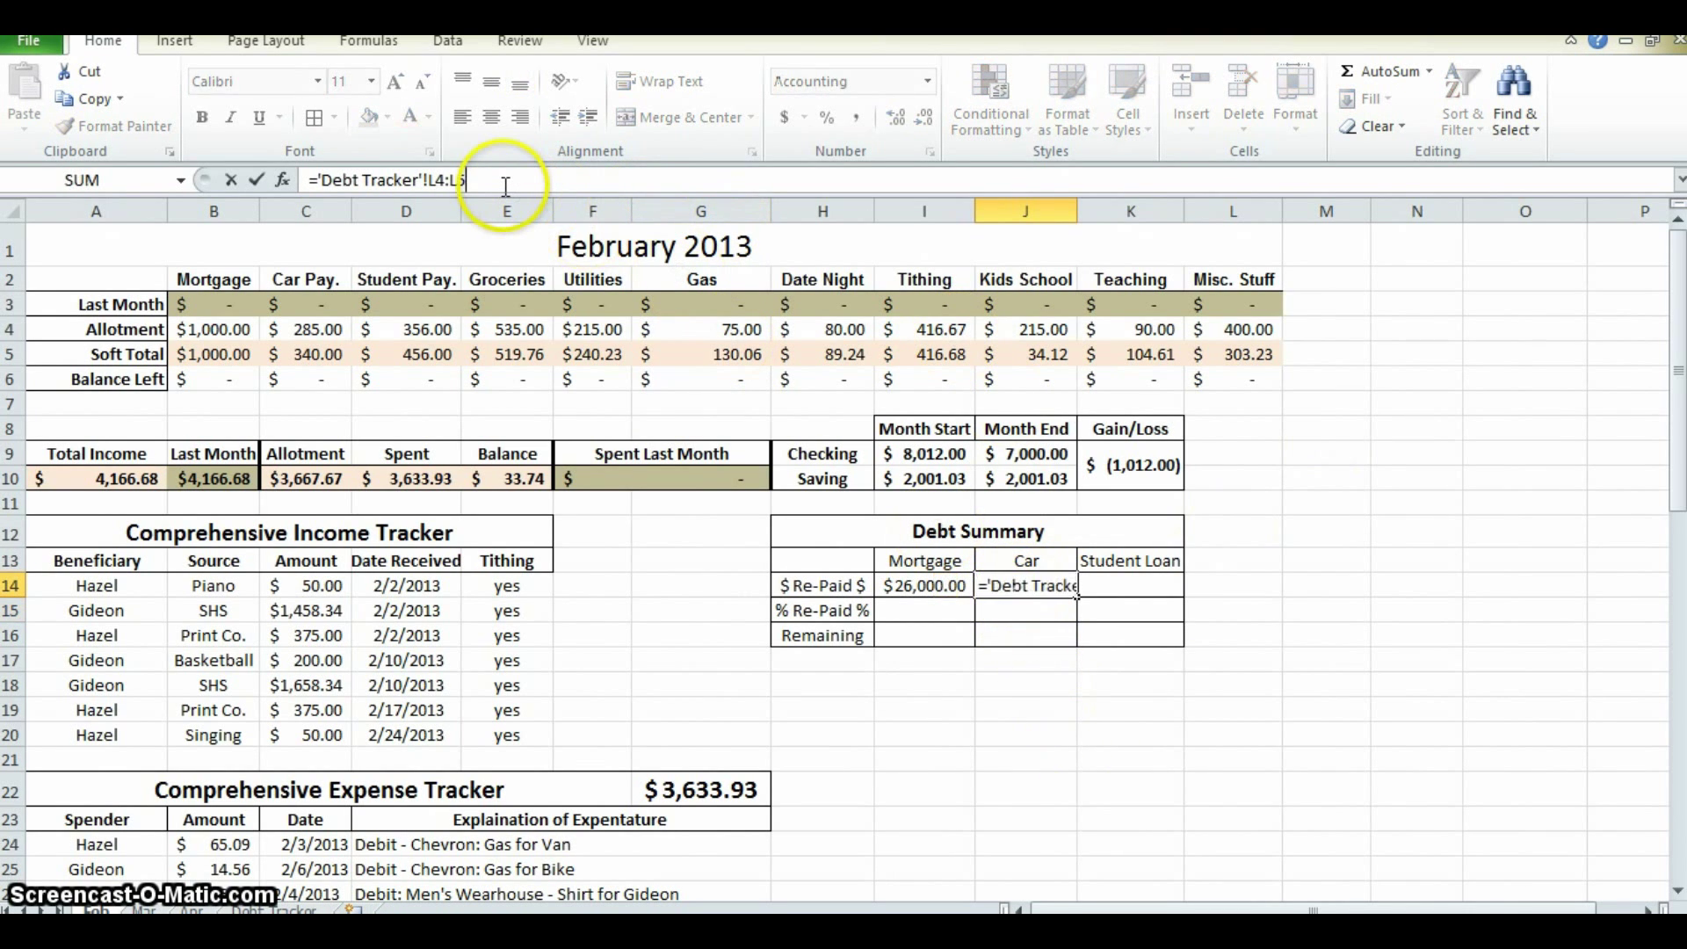
{"action": "key", "text": "BackSpace"}
{"action": "key", "text": "BackSpace"}
{"action": "key", "text": "Return"}
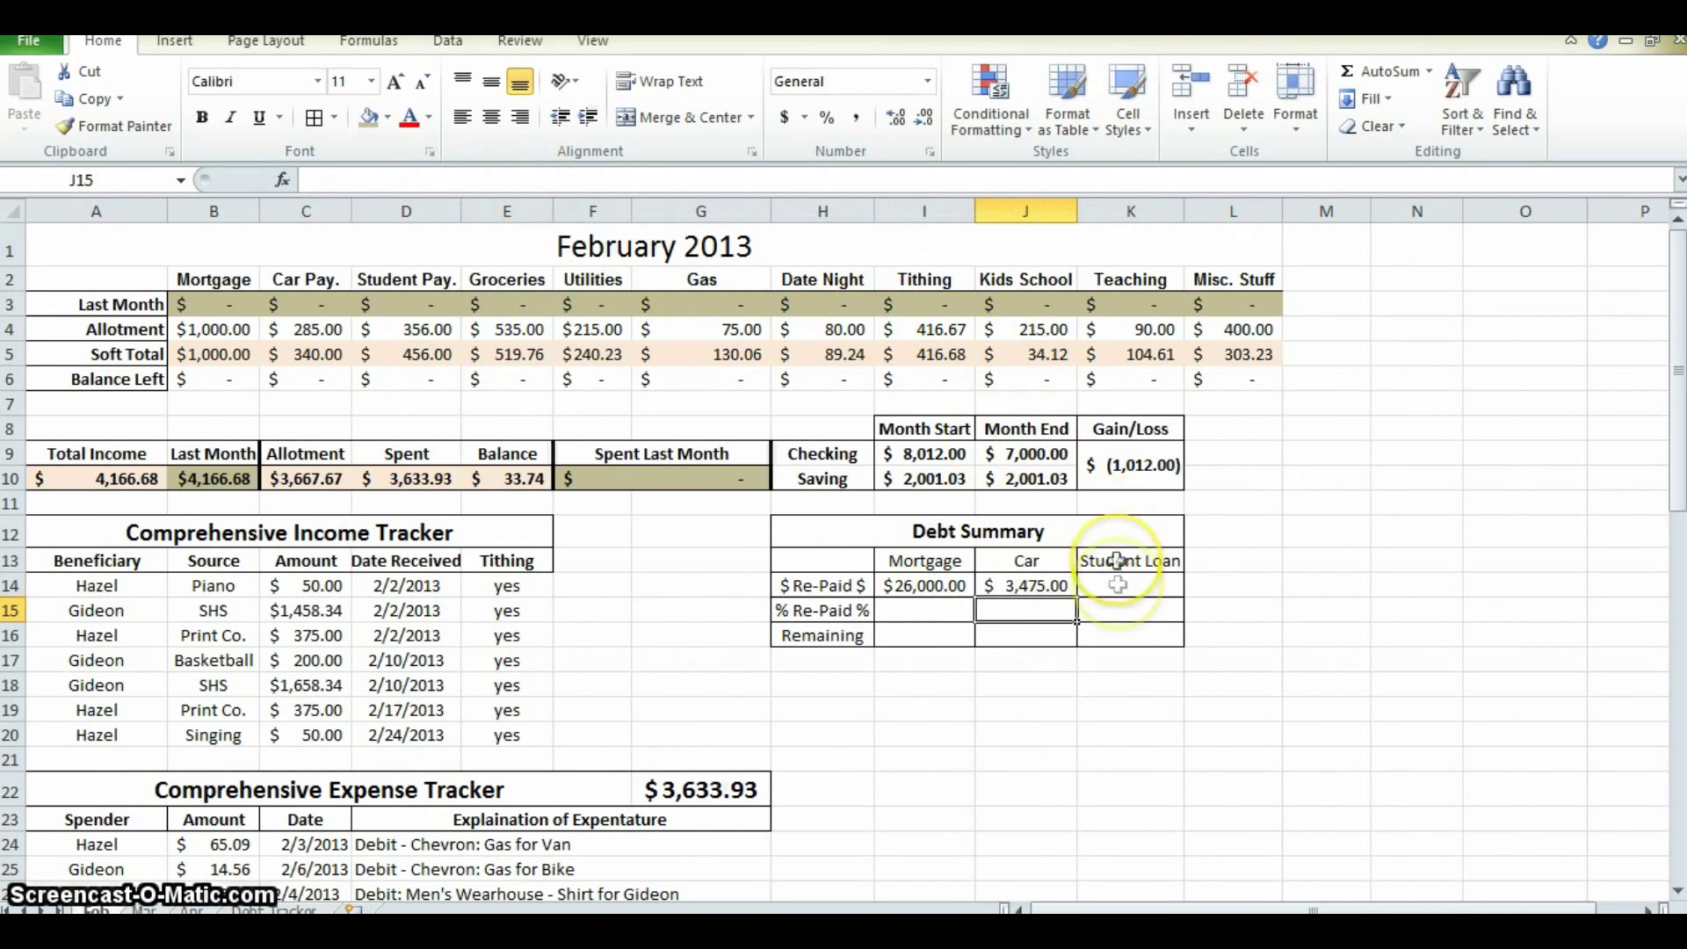
- Link Student Loan $ Re-Paid to ='Debt Tracker'!B4, showing $1,206.00
{"action": "left_click", "coordinate": [1118, 580]}
{"action": "type", "text": "="}
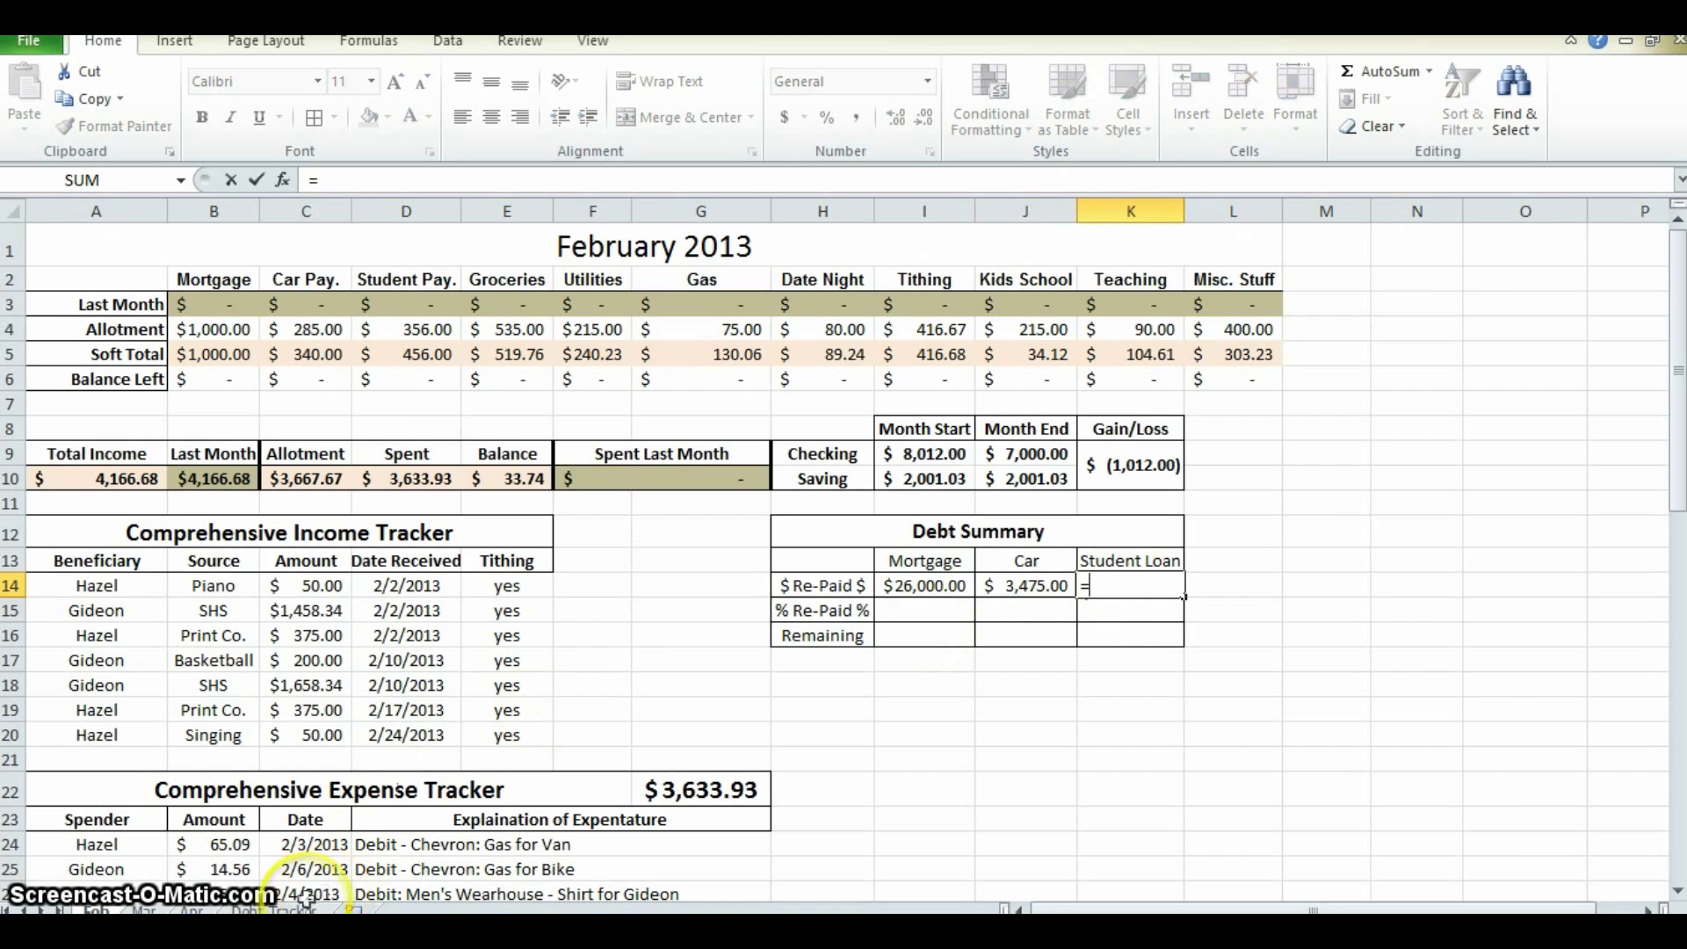
{"action": "left_click", "coordinate": [274, 909]}
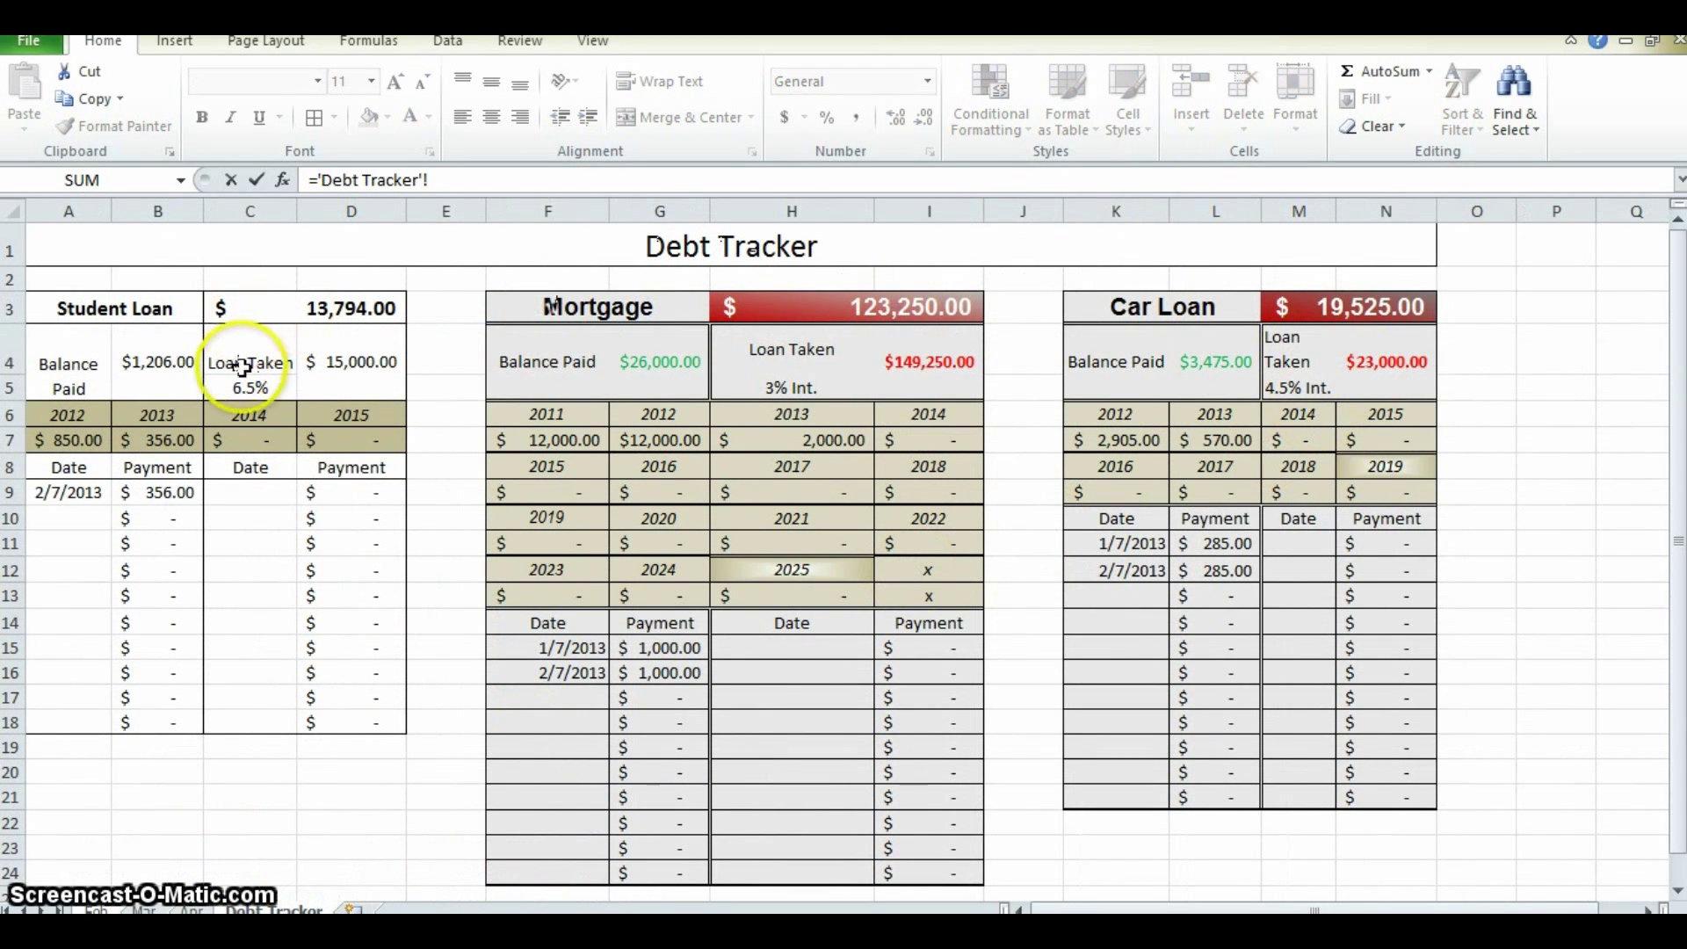
{"action": "left_click", "coordinate": [180, 356]}
{"action": "key", "text": "Return"}
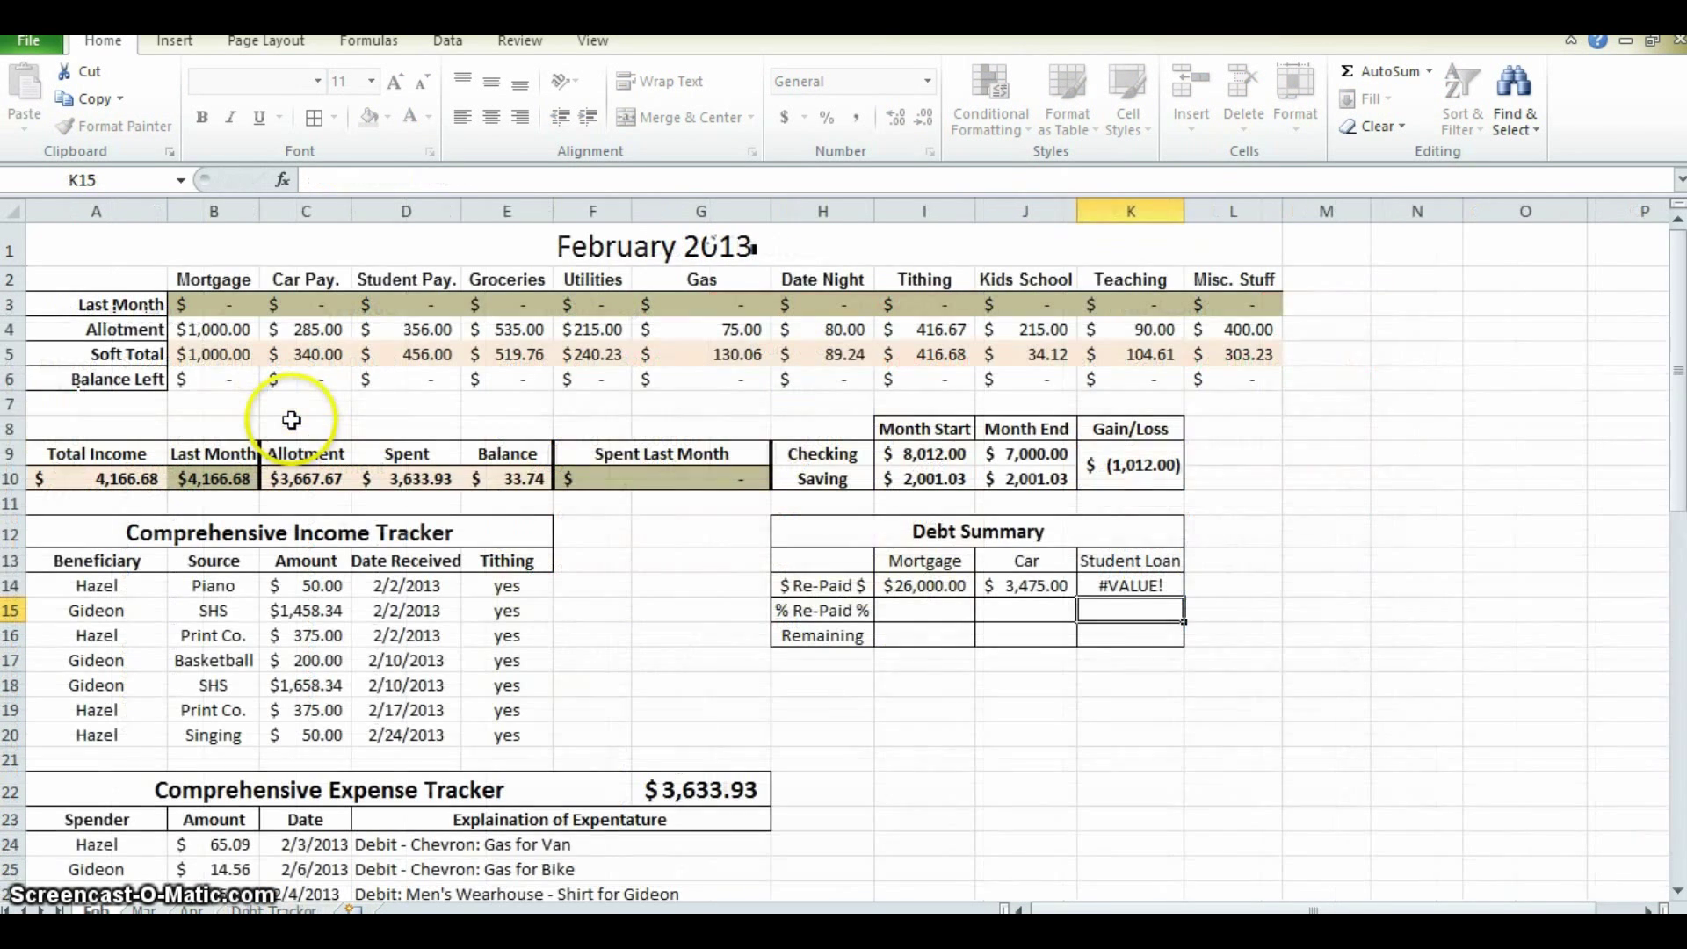
{"action": "left_click", "coordinate": [1111, 586]}
{"action": "left_click", "coordinate": [530, 176]}
{"action": "key", "text": "BackSpace"}
{"action": "key", "text": "BackSpace"}
{"action": "key", "text": "BackSpace"}
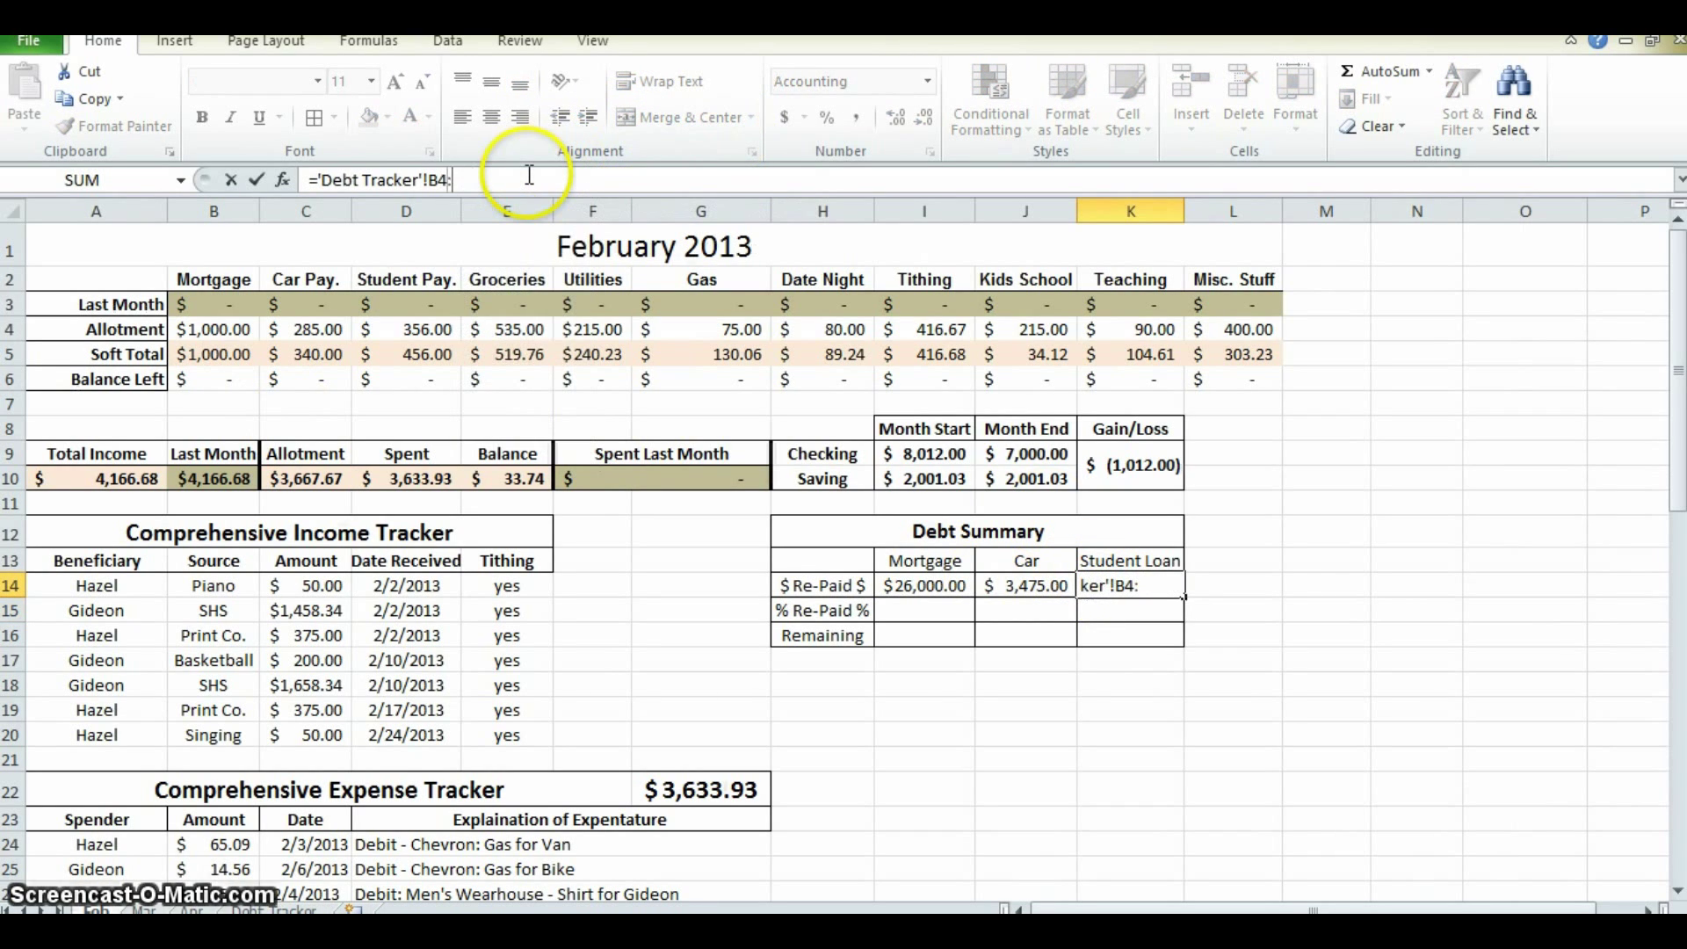
{"action": "key", "text": "Return"}
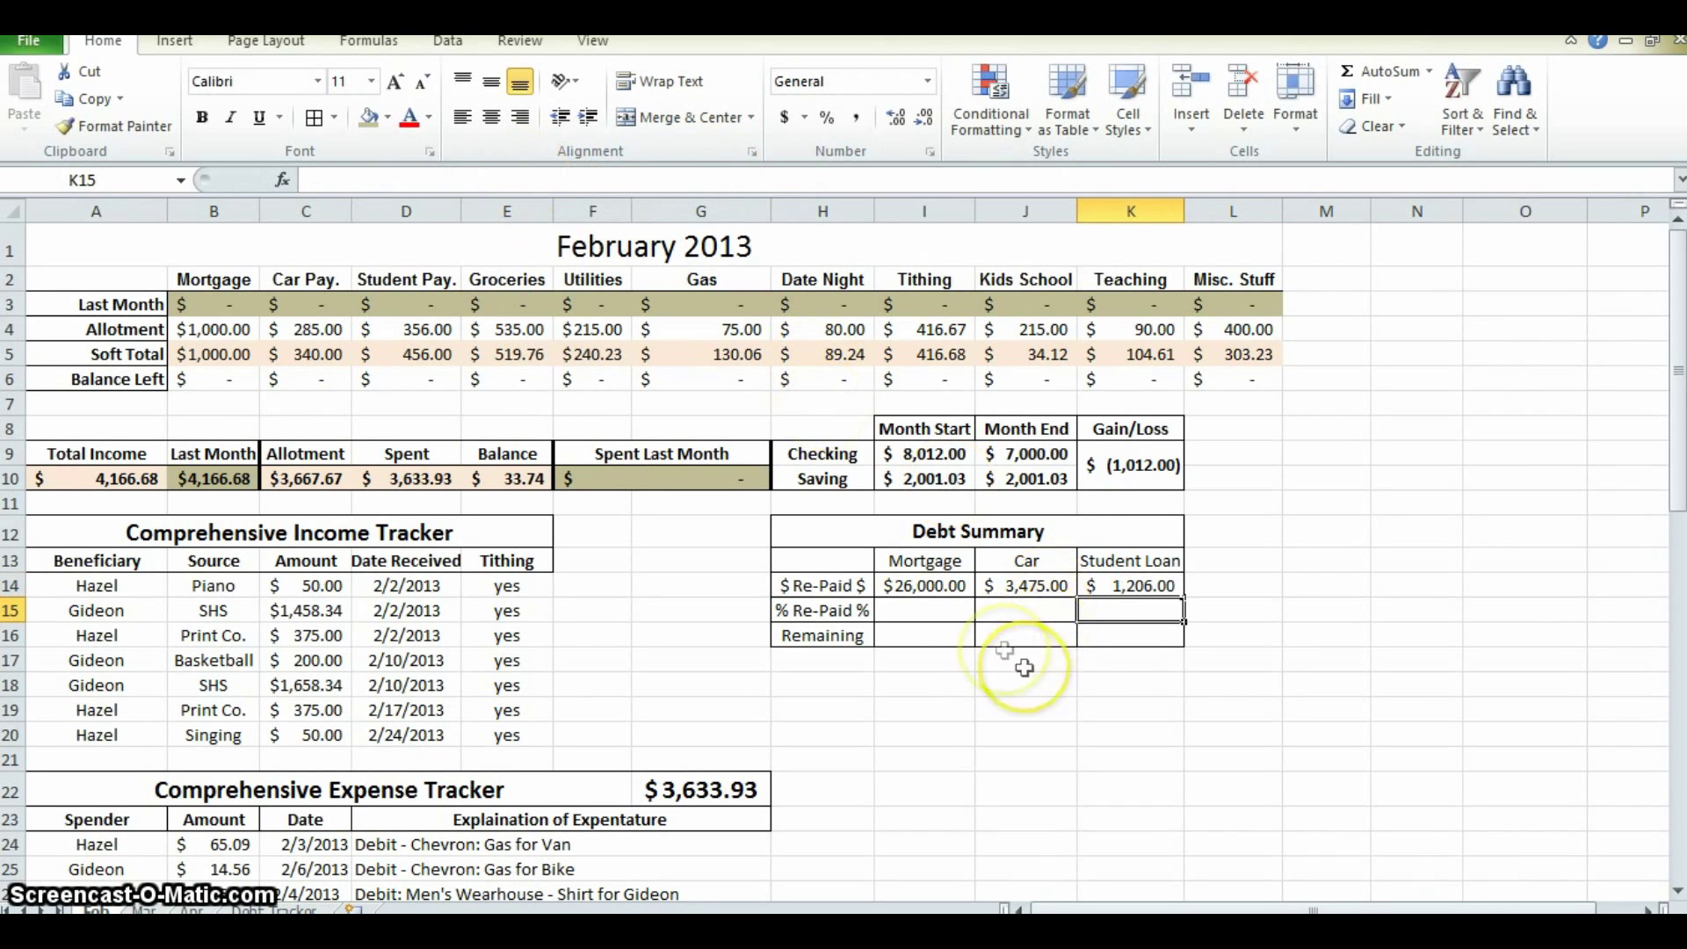
- Compare the Debt Tracker and February sheets, then select the February budget range A1:L55
{"action": "left_click", "coordinate": [936, 587]}
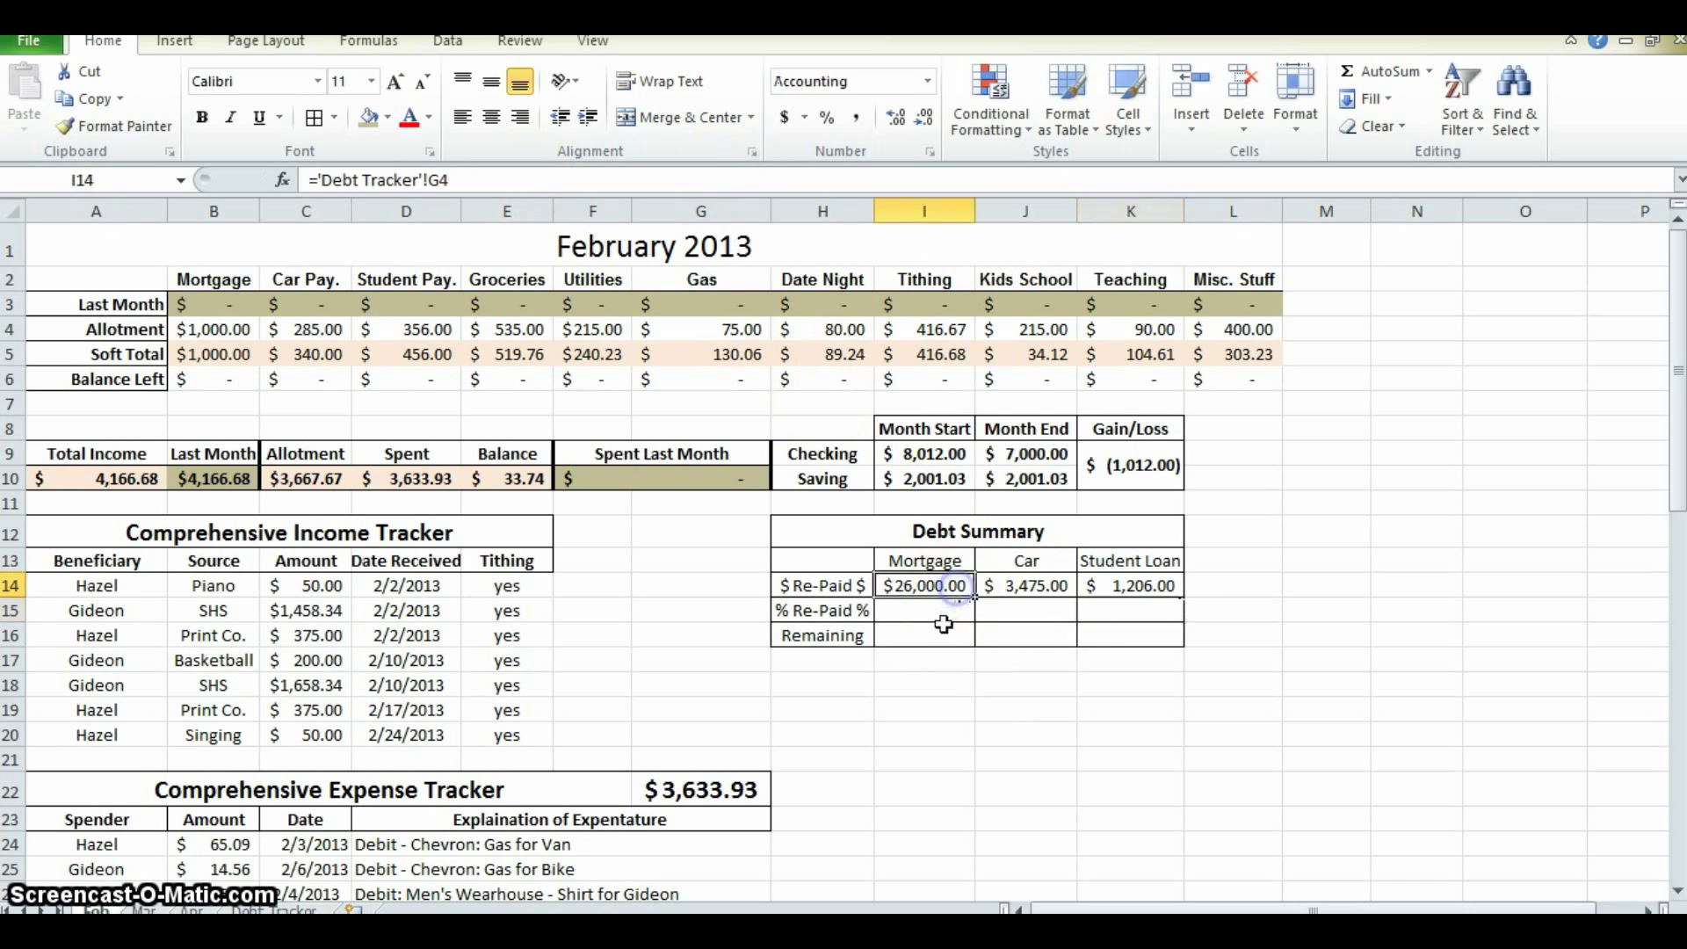
{"action": "left_click", "coordinate": [274, 910]}
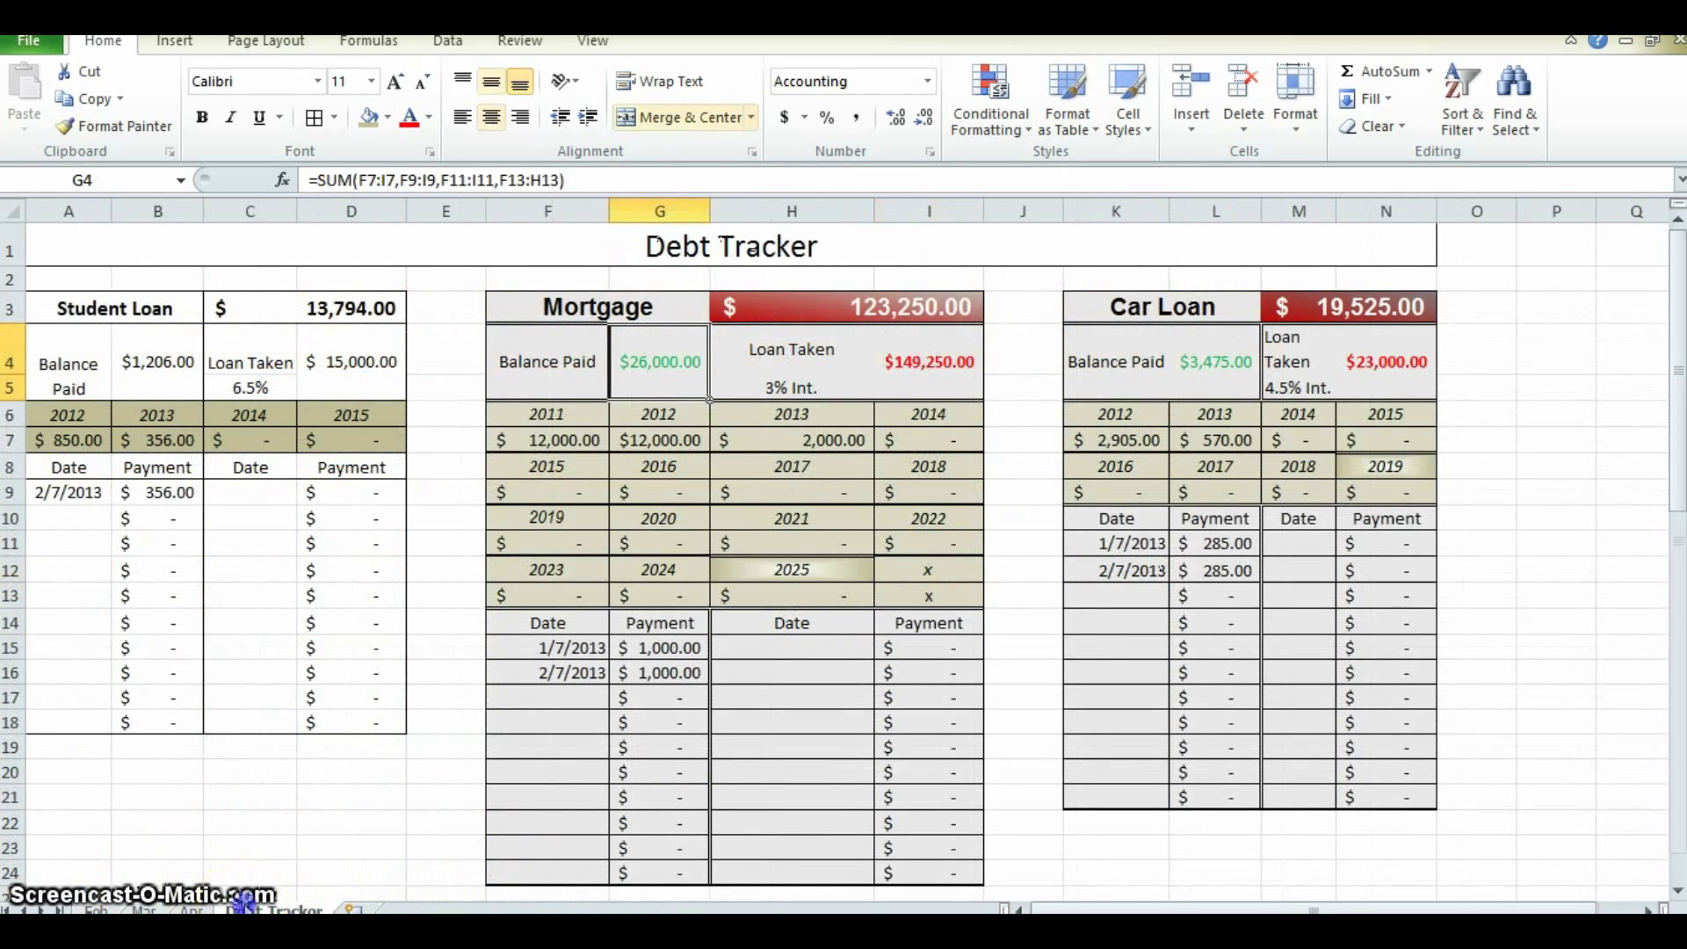
{"action": "left_click", "coordinate": [97, 908]}
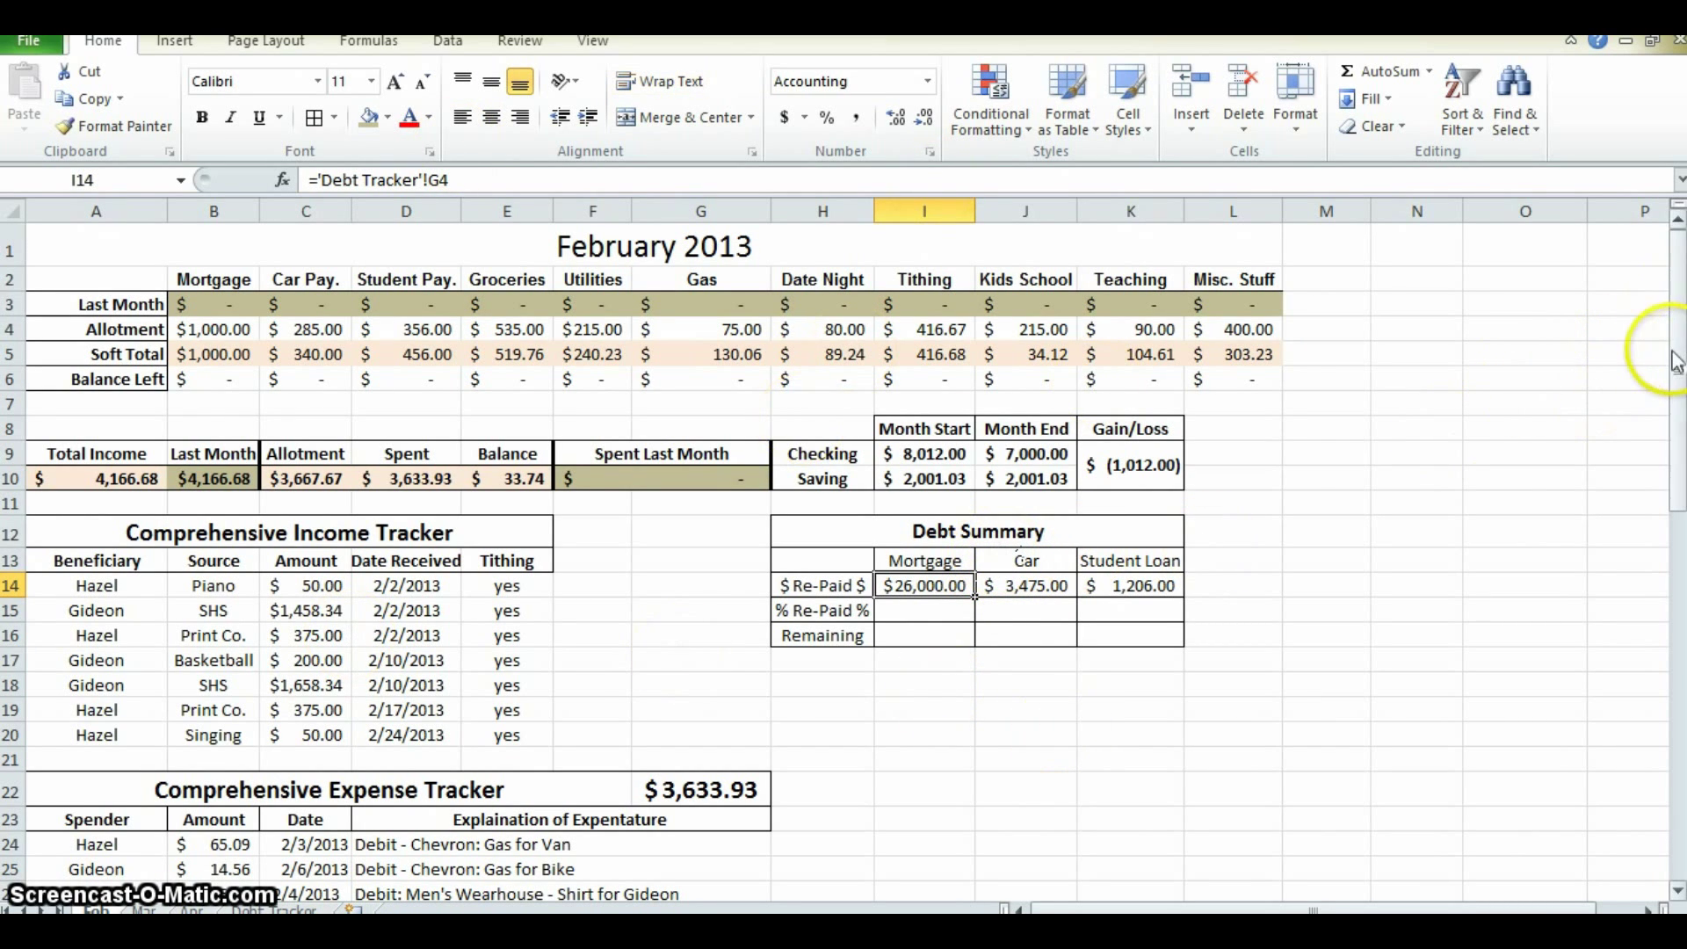
{"action": "left_click", "coordinate": [274, 909]}
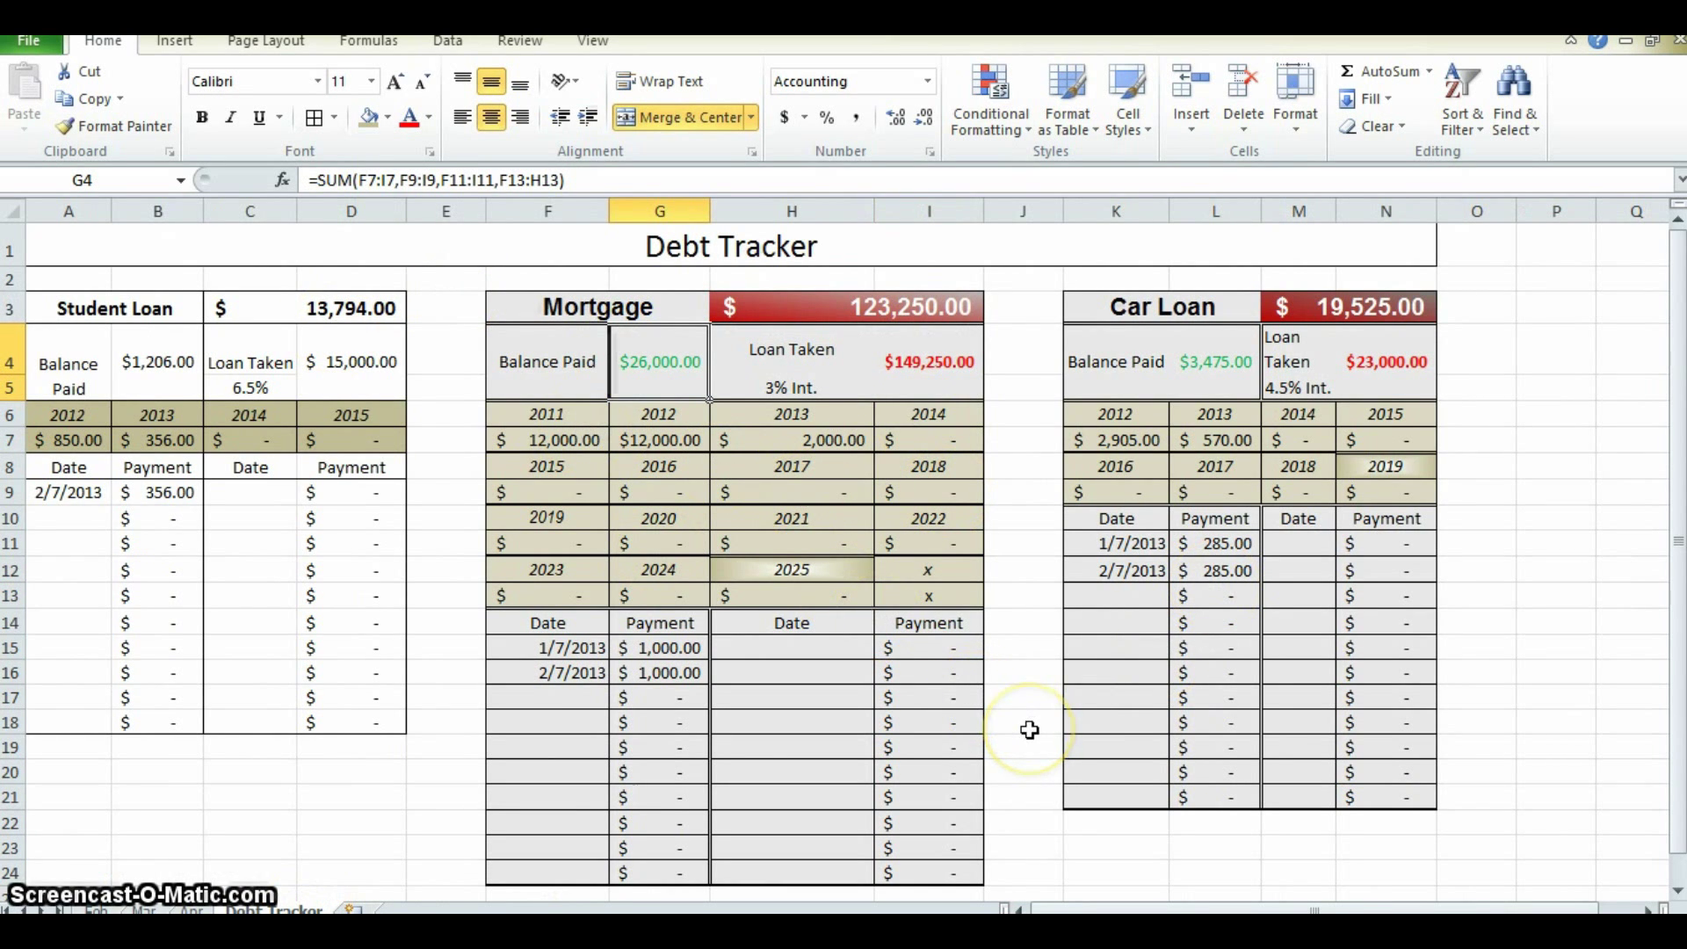
{"action": "left_click", "coordinate": [97, 910]}
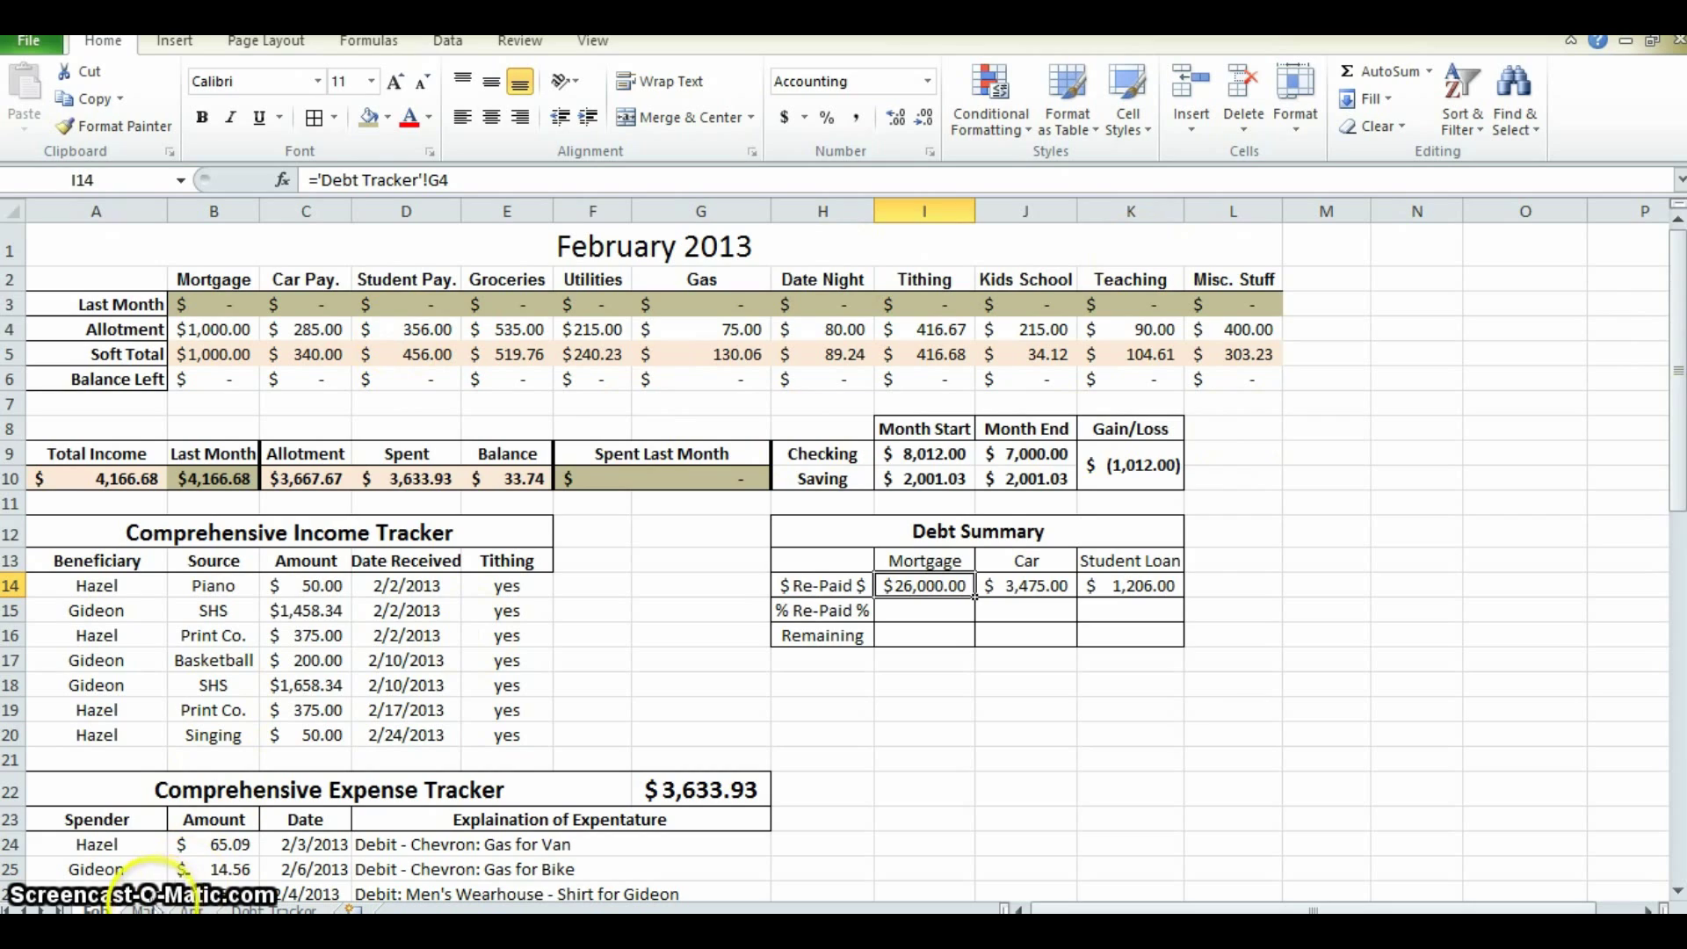
{"action": "left_click_drag", "start_coordinate": [1677, 359], "coordinate": [1679, 369]}
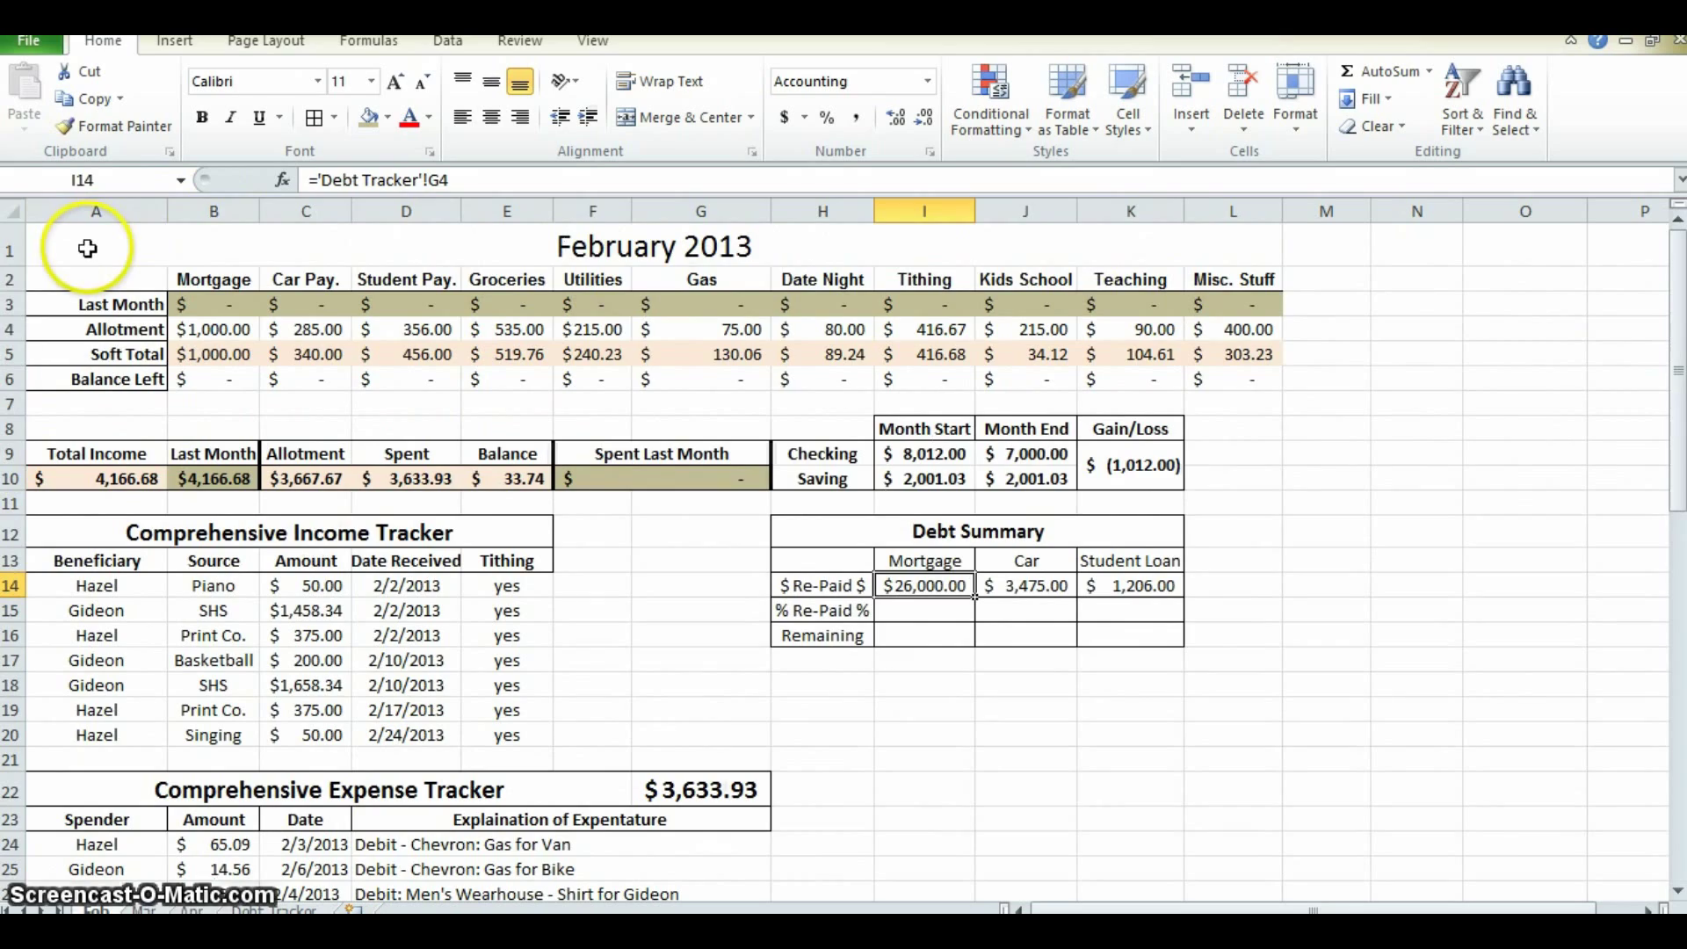
{"action": "left_click_drag", "start_coordinate": [82, 249], "coordinate": [975, 802]}
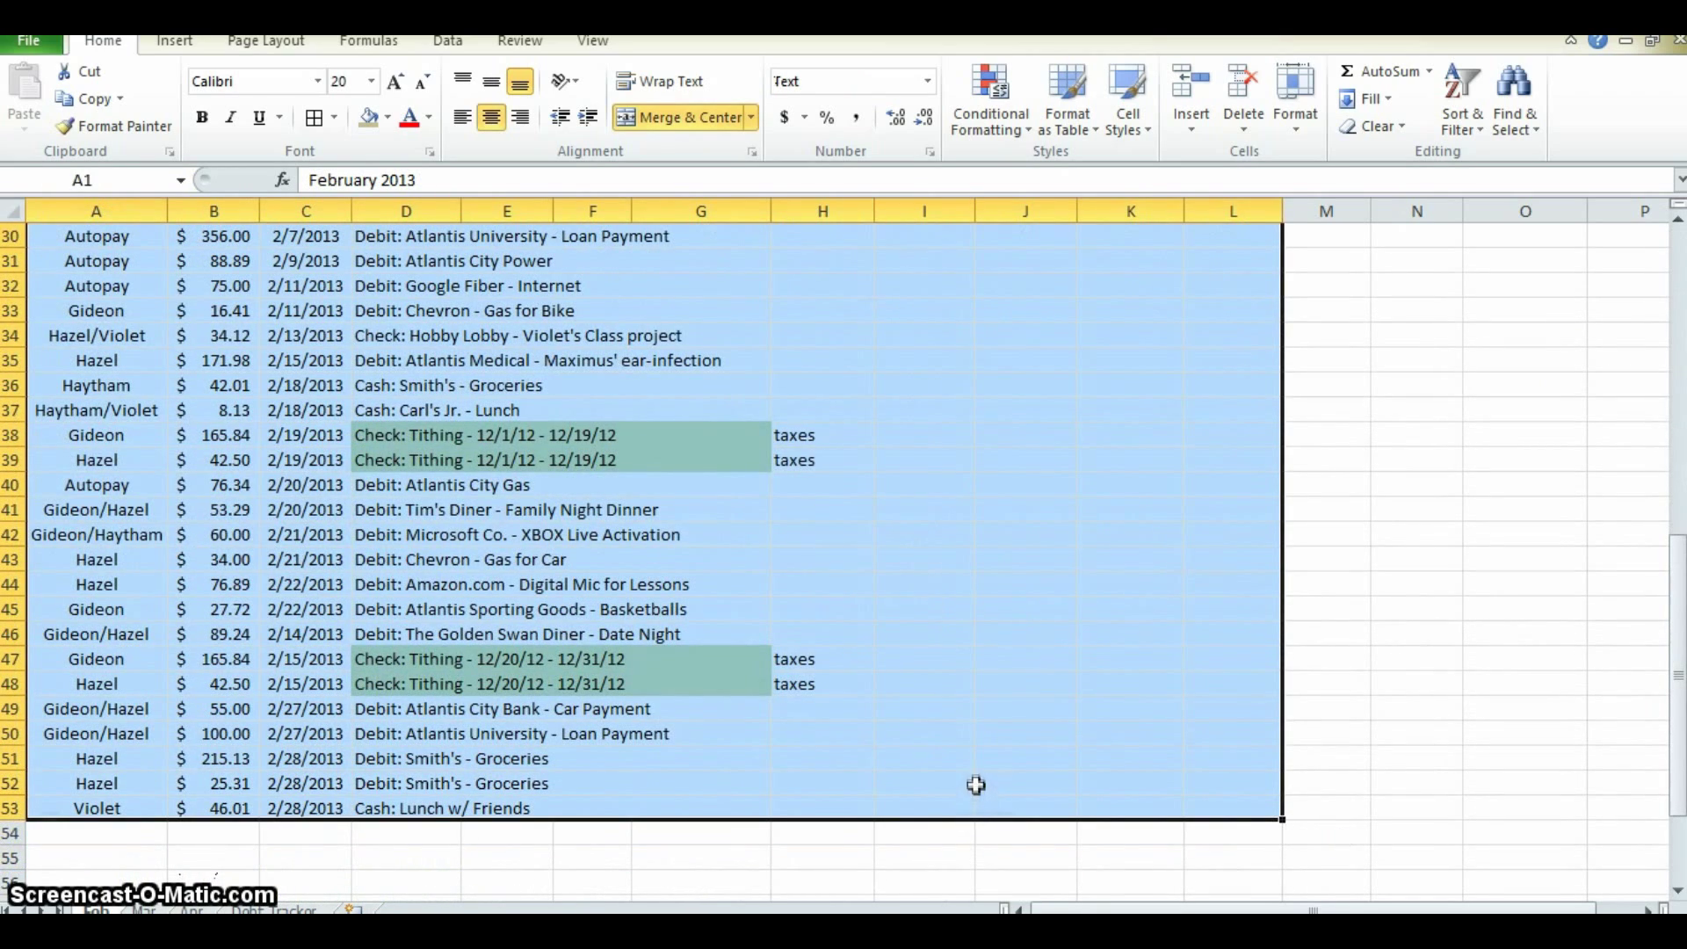
- Paste the February budget into A1 of the Mar sheet and AutoFit columns A–L
{"action": "left_click", "coordinate": [306, 788]}
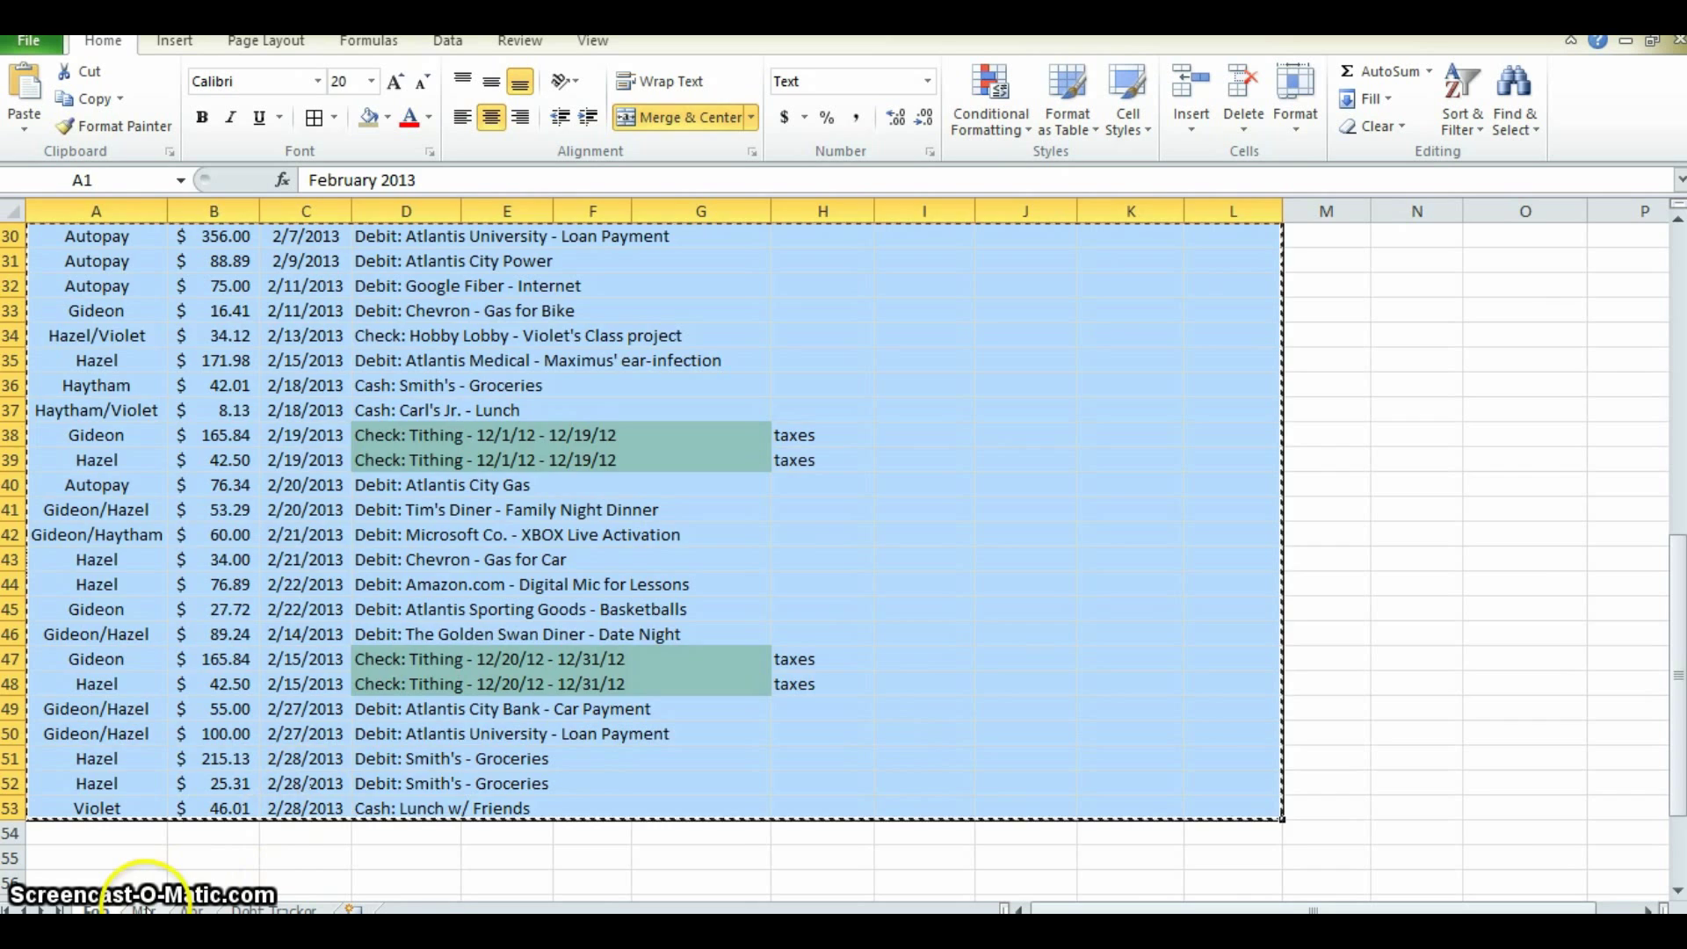
{"action": "left_click", "coordinate": [145, 910]}
{"action": "left_click", "coordinate": [66, 250]}
{"action": "key", "text": "ctrl+v"}
{"action": "left_click", "coordinate": [641, 423]}
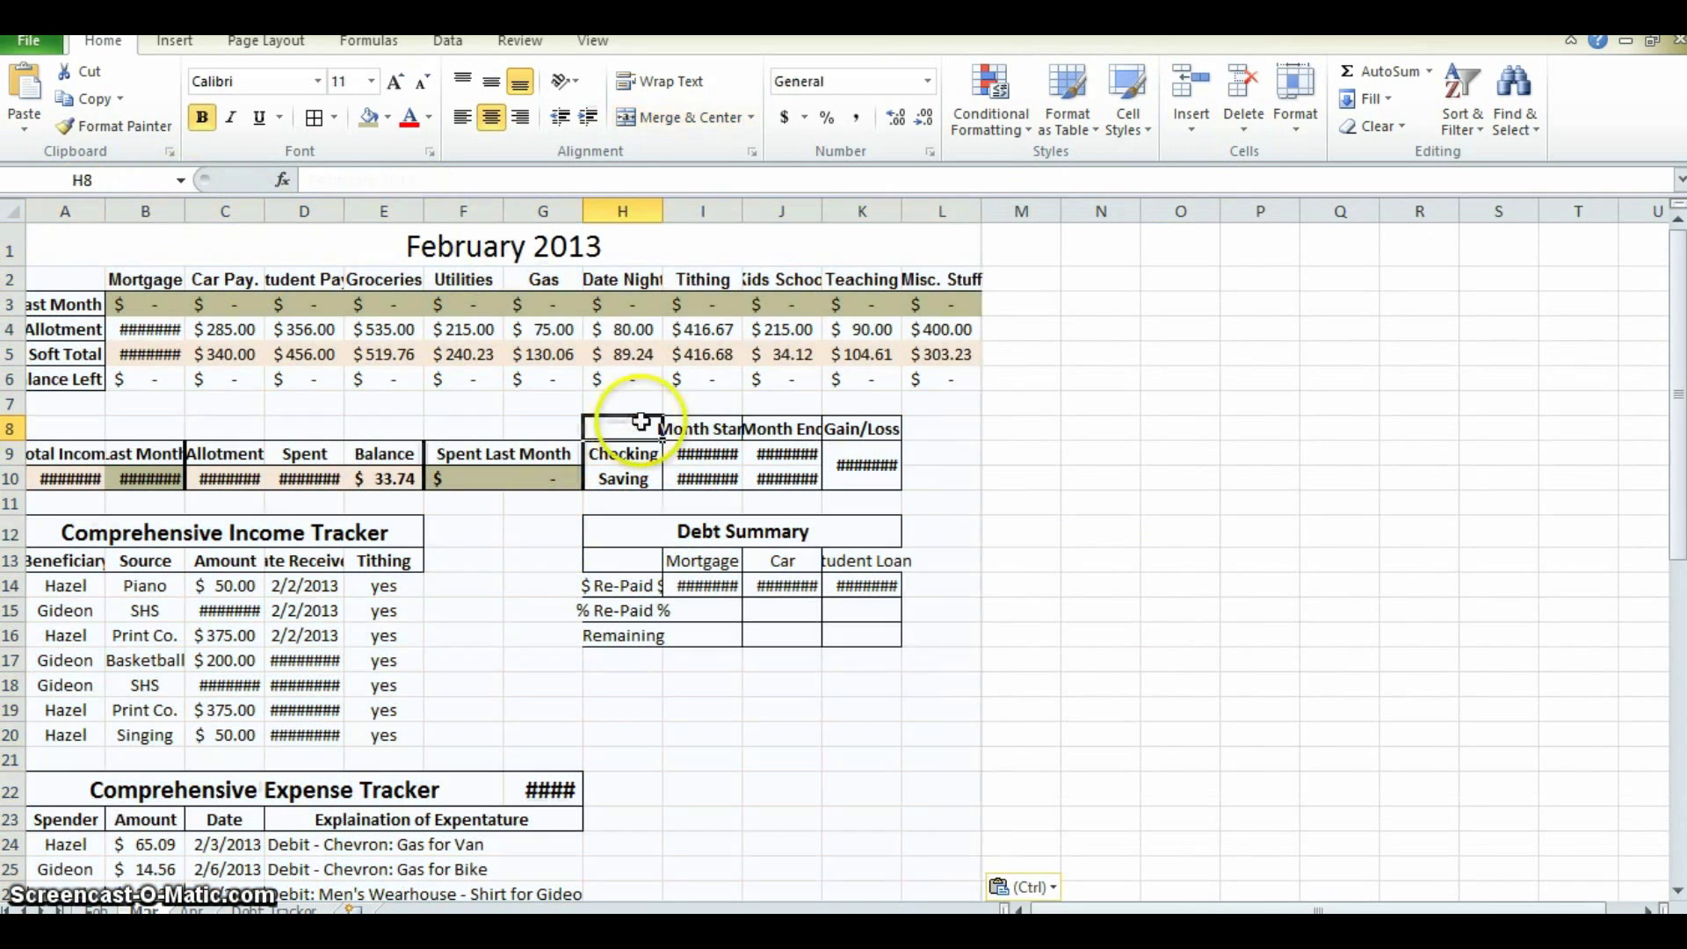
{"action": "left_click_drag", "start_coordinate": [942, 279], "coordinate": [40, 888]}
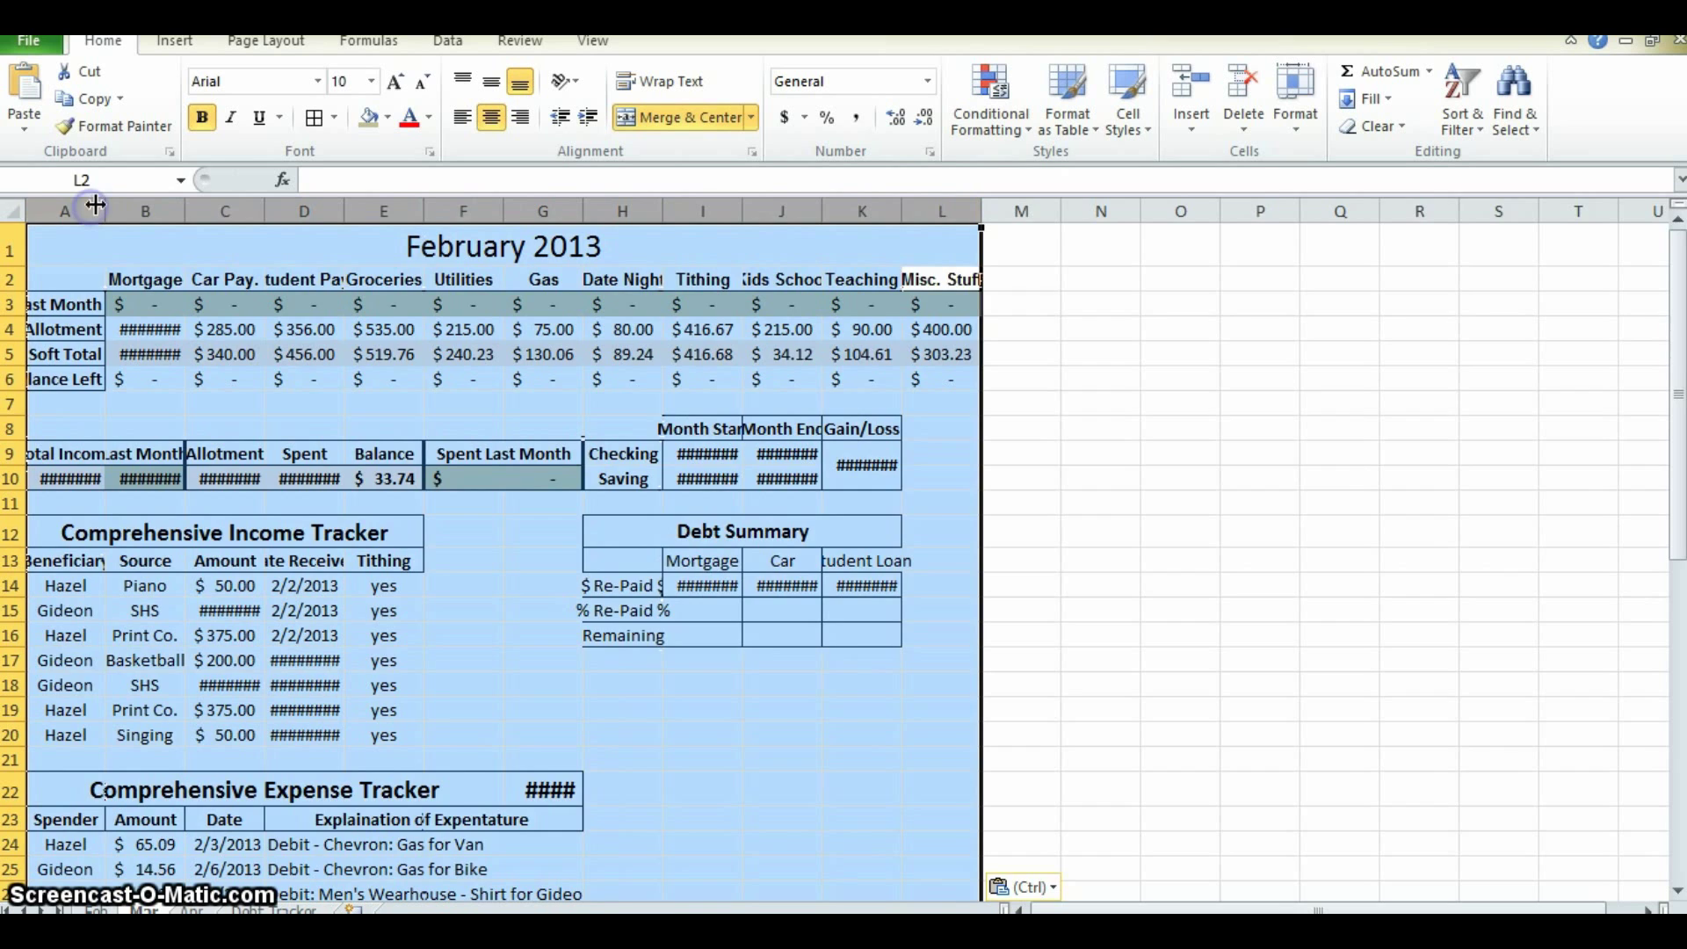
{"action": "double_click", "coordinate": [94, 205]}
{"action": "left_click", "coordinate": [1398, 480]}
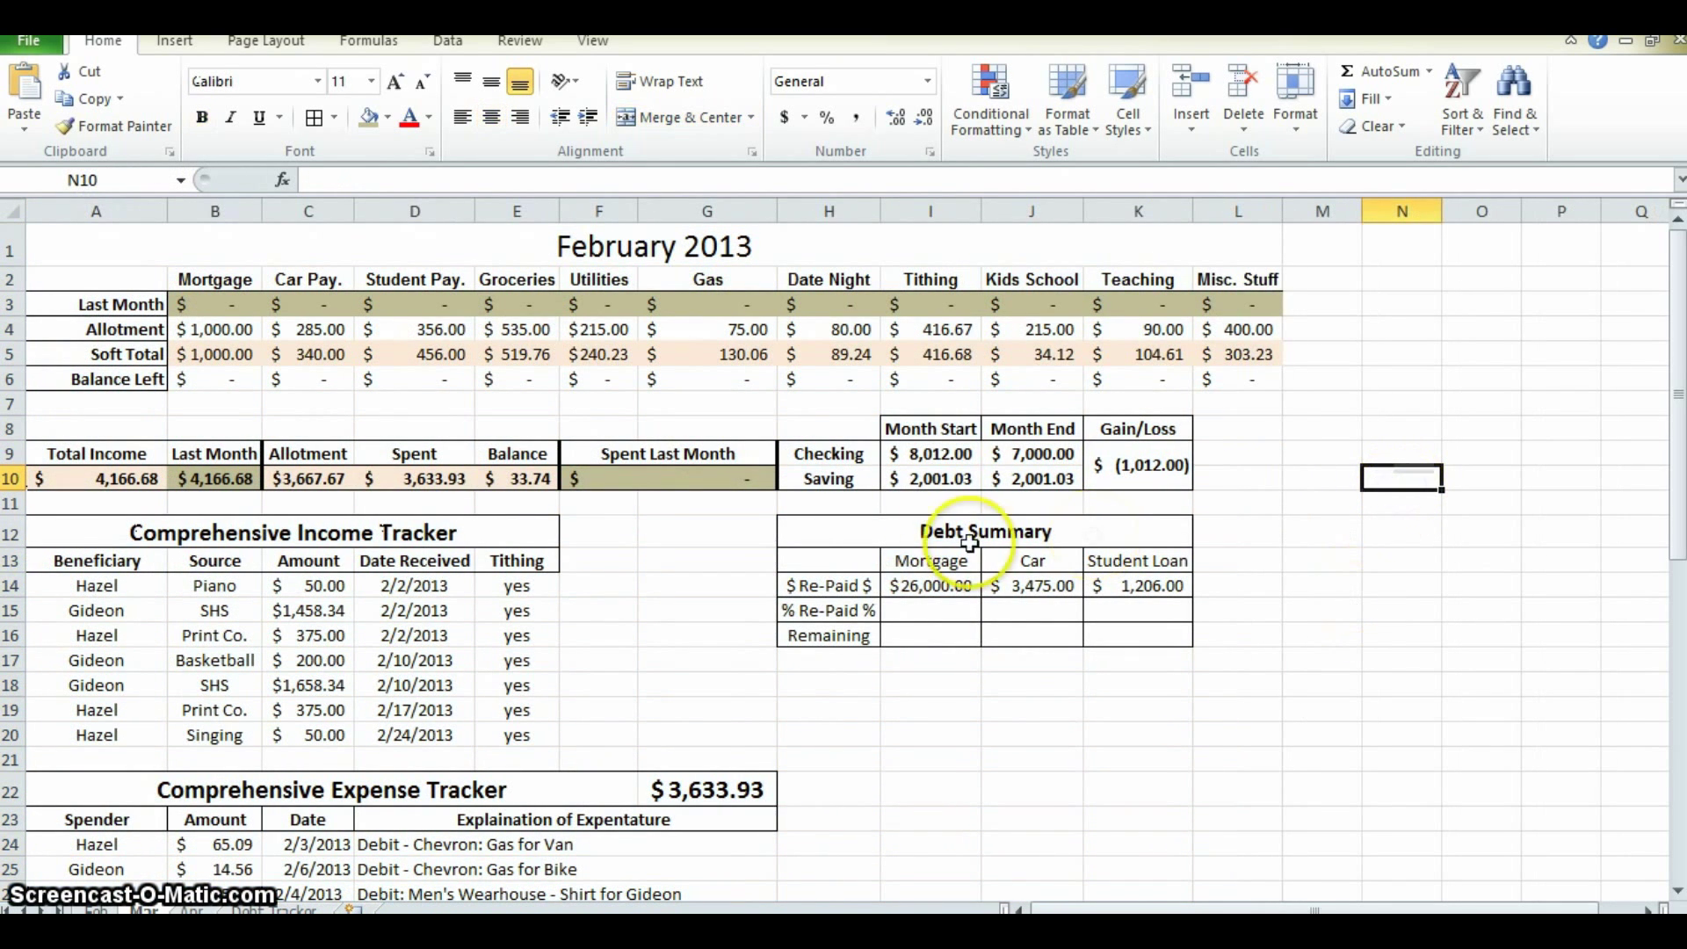
- Check the Mortgage, Car and Student Loan $ Re-Paid formulas in the pasted Debt Summary
{"action": "left_click", "coordinate": [932, 559]}
{"action": "left_click", "coordinate": [931, 610]}
{"action": "left_click", "coordinate": [1028, 586]}
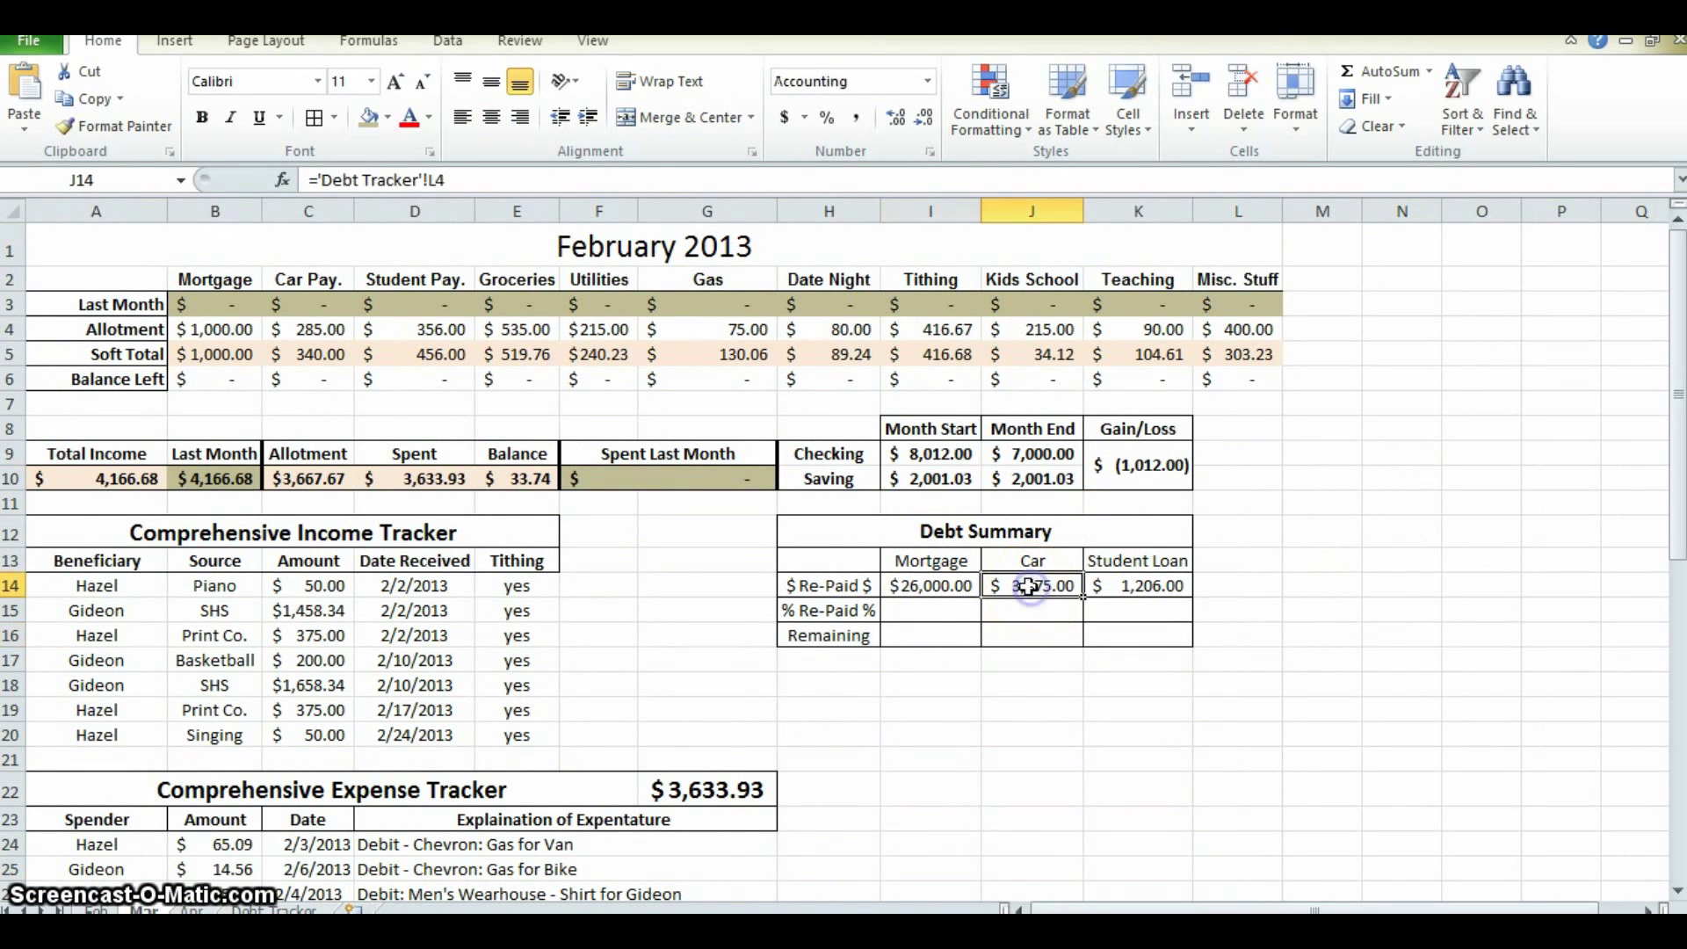
{"action": "left_click", "coordinate": [929, 588]}
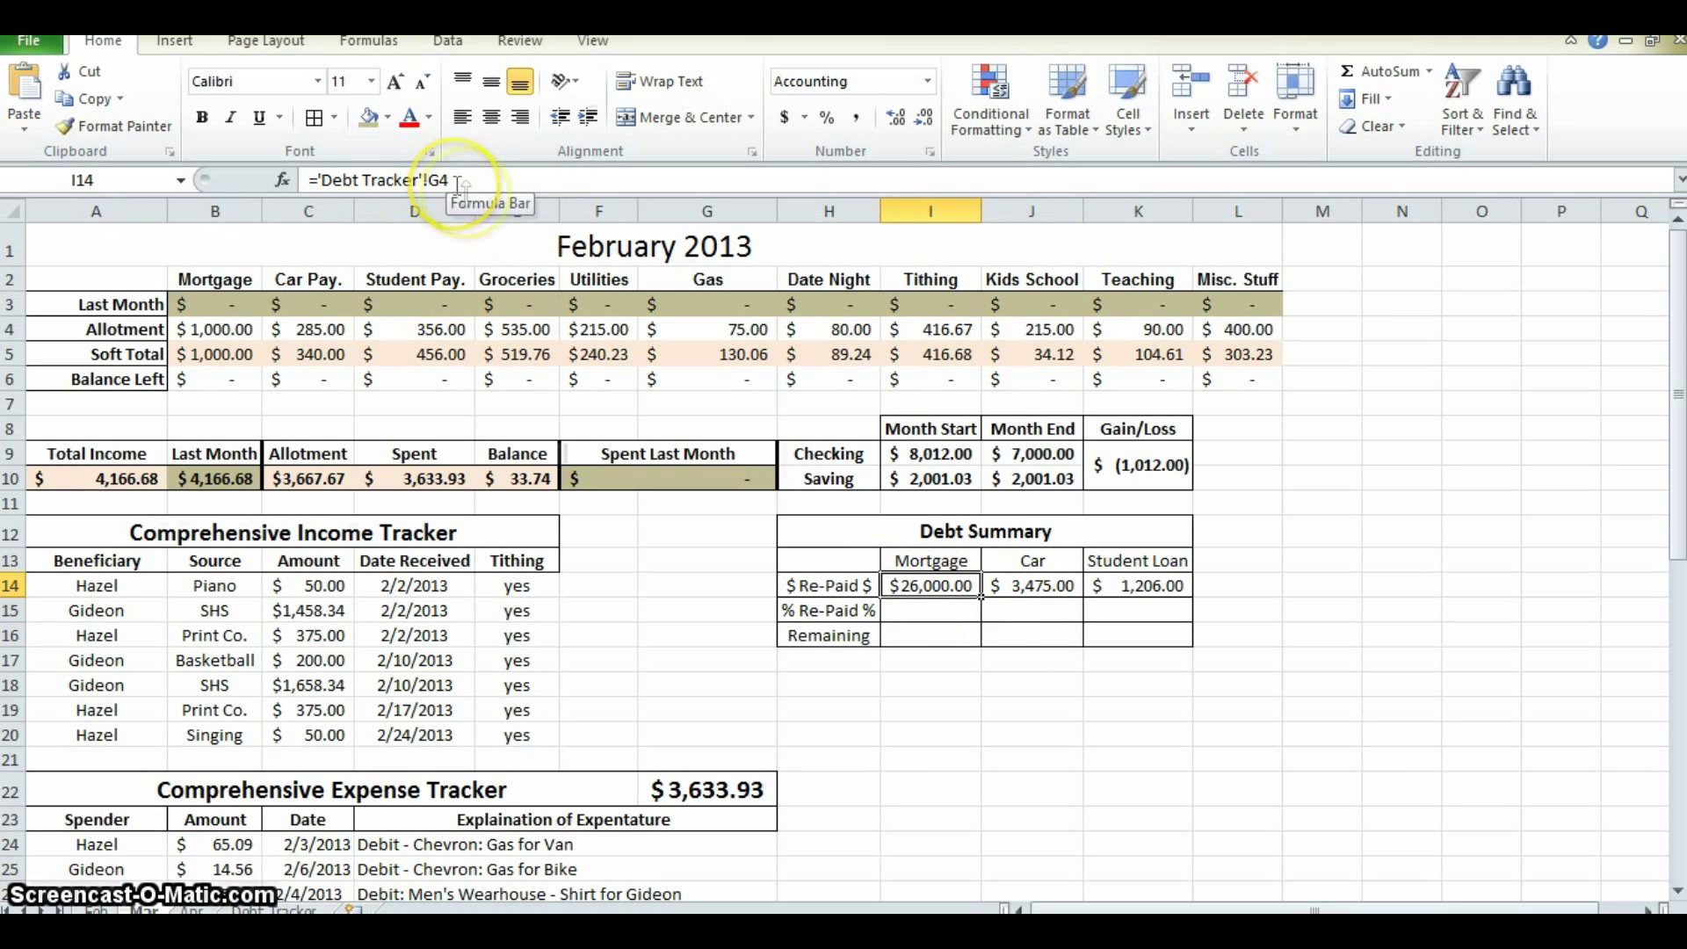
{"action": "left_click", "coordinate": [1030, 584]}
{"action": "left_click", "coordinate": [1134, 583]}
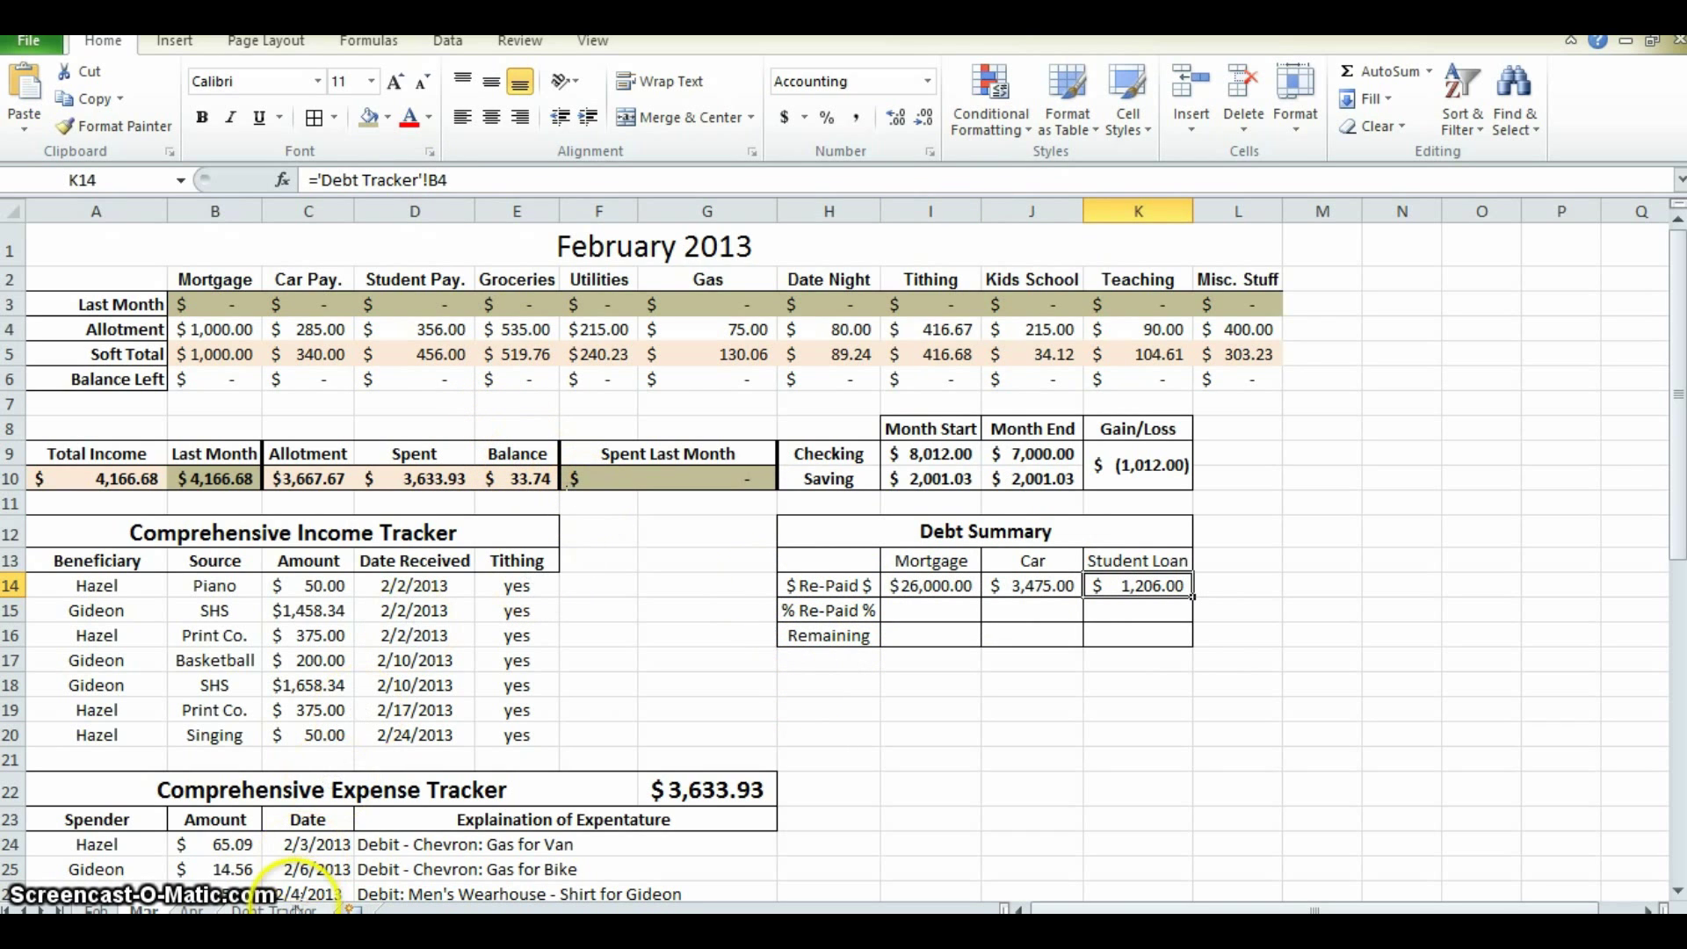
- Back on the Feb sheet, cancel the pending copy and recheck the Mortgage re-paid formula
{"action": "left_click", "coordinate": [274, 909]}
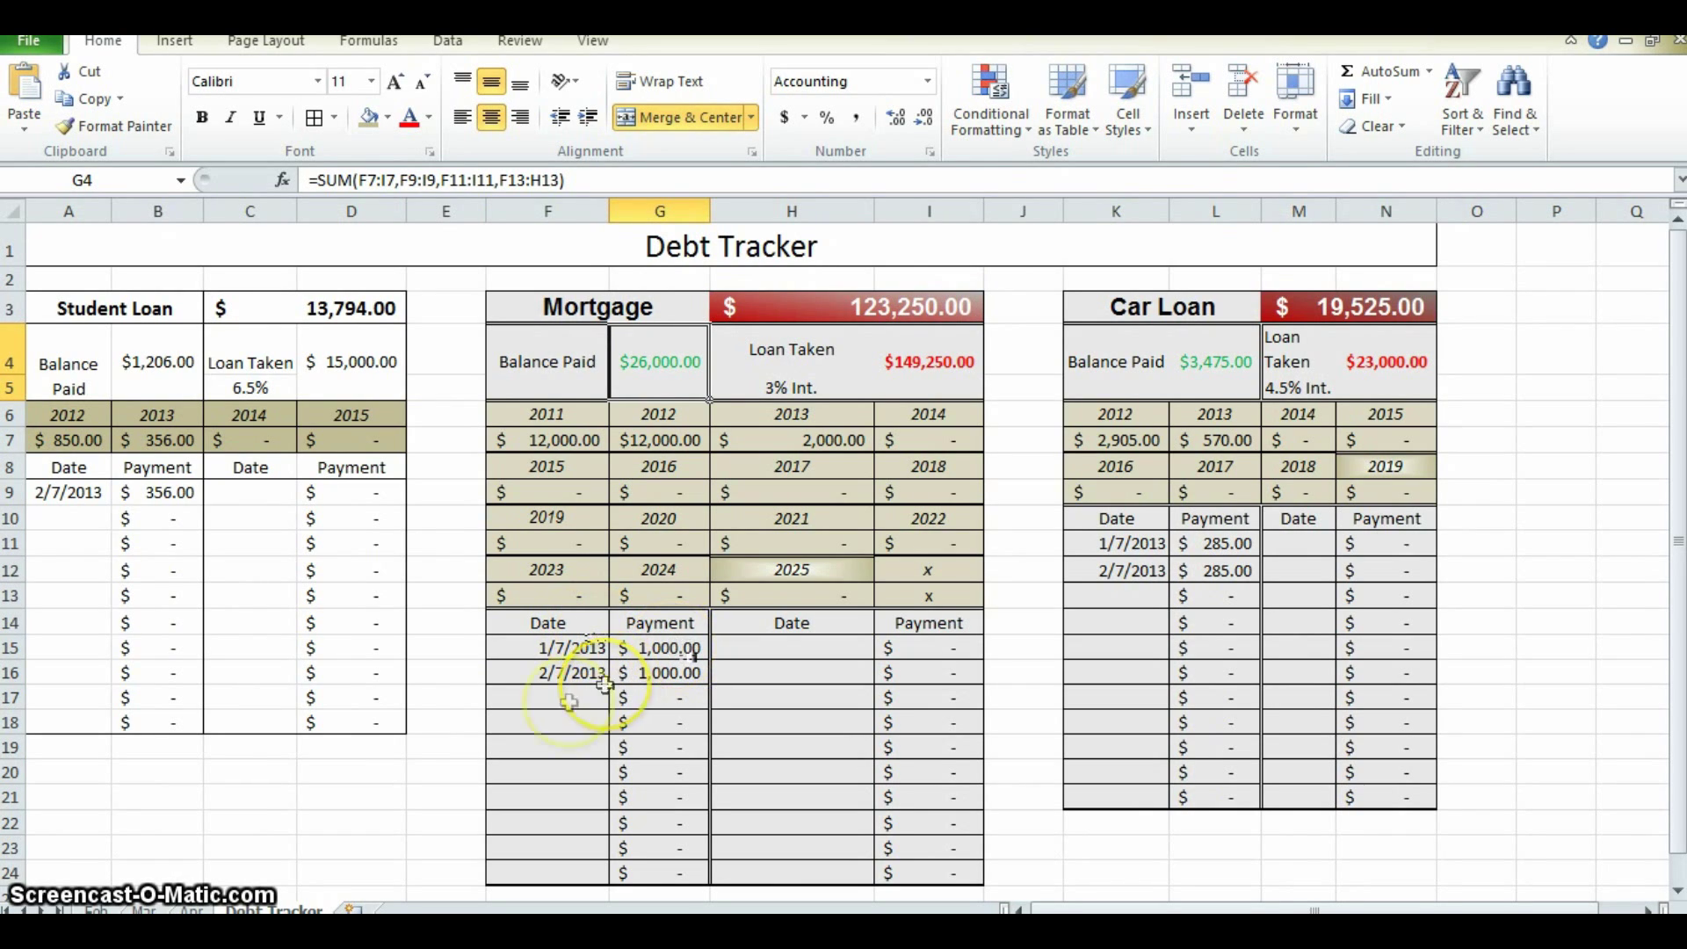
{"action": "left_click", "coordinate": [97, 910]}
{"action": "left_click", "coordinate": [1254, 671]}
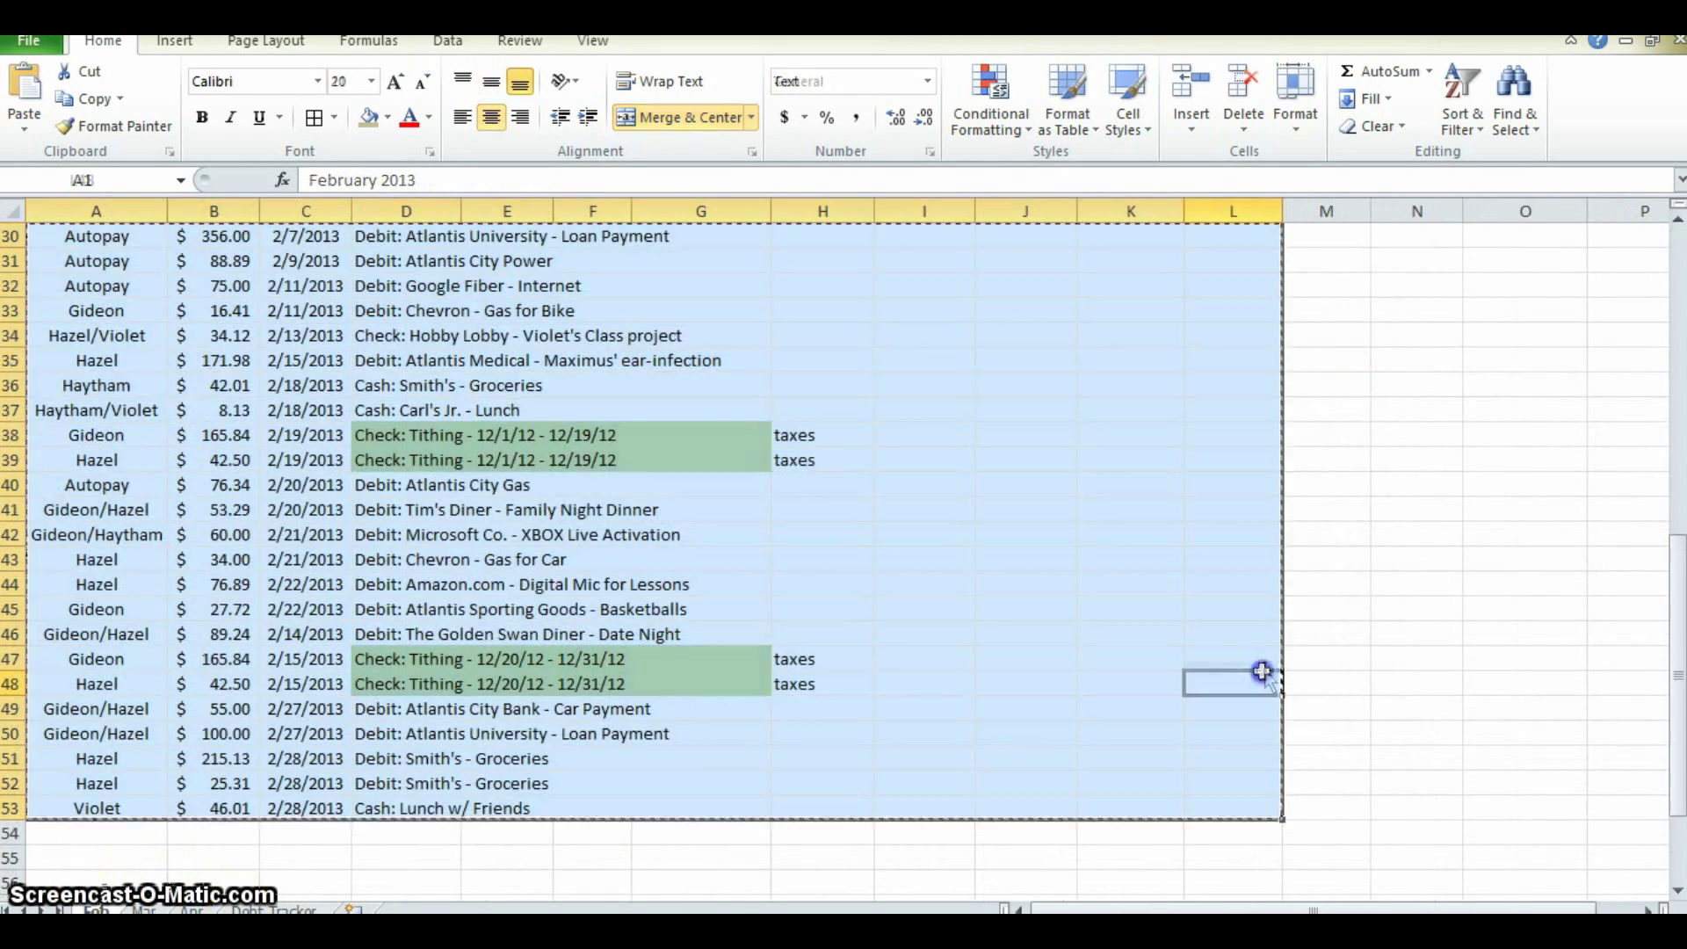
{"action": "scroll", "coordinate": [1284, 567], "scroll_direction": "up", "scroll_amount": 5}
{"action": "left_click", "coordinate": [1364, 562]}
{"action": "key", "text": "ctrl+Up"}
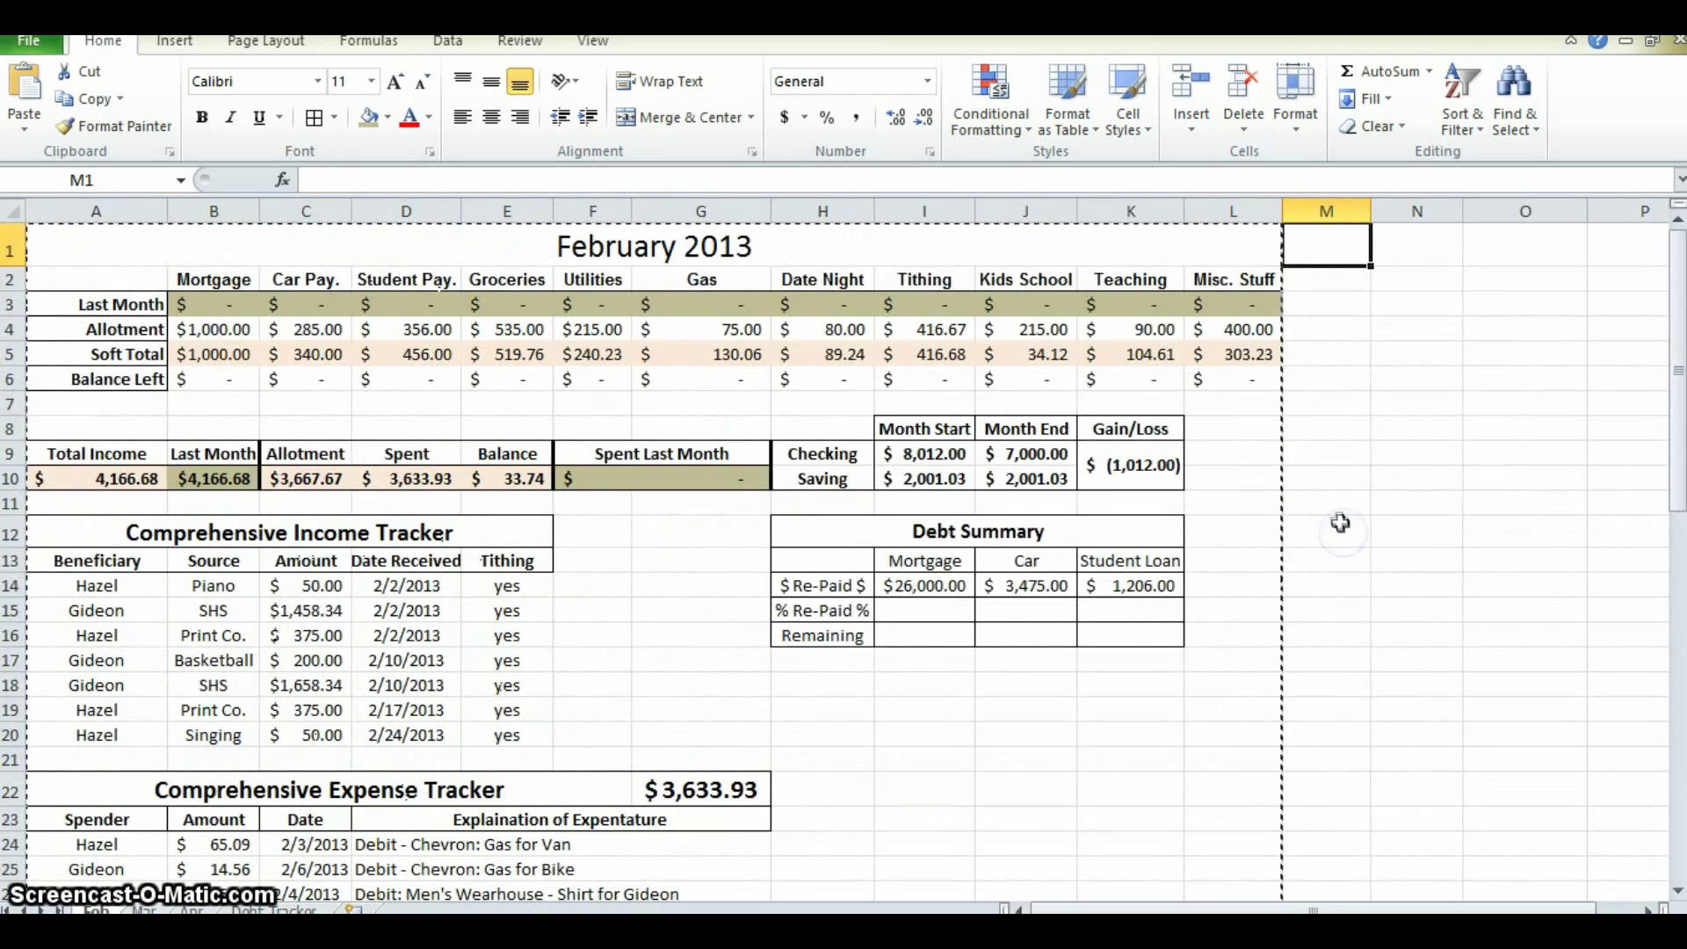
{"action": "key", "text": "Escape"}
{"action": "left_click", "coordinate": [1265, 555]}
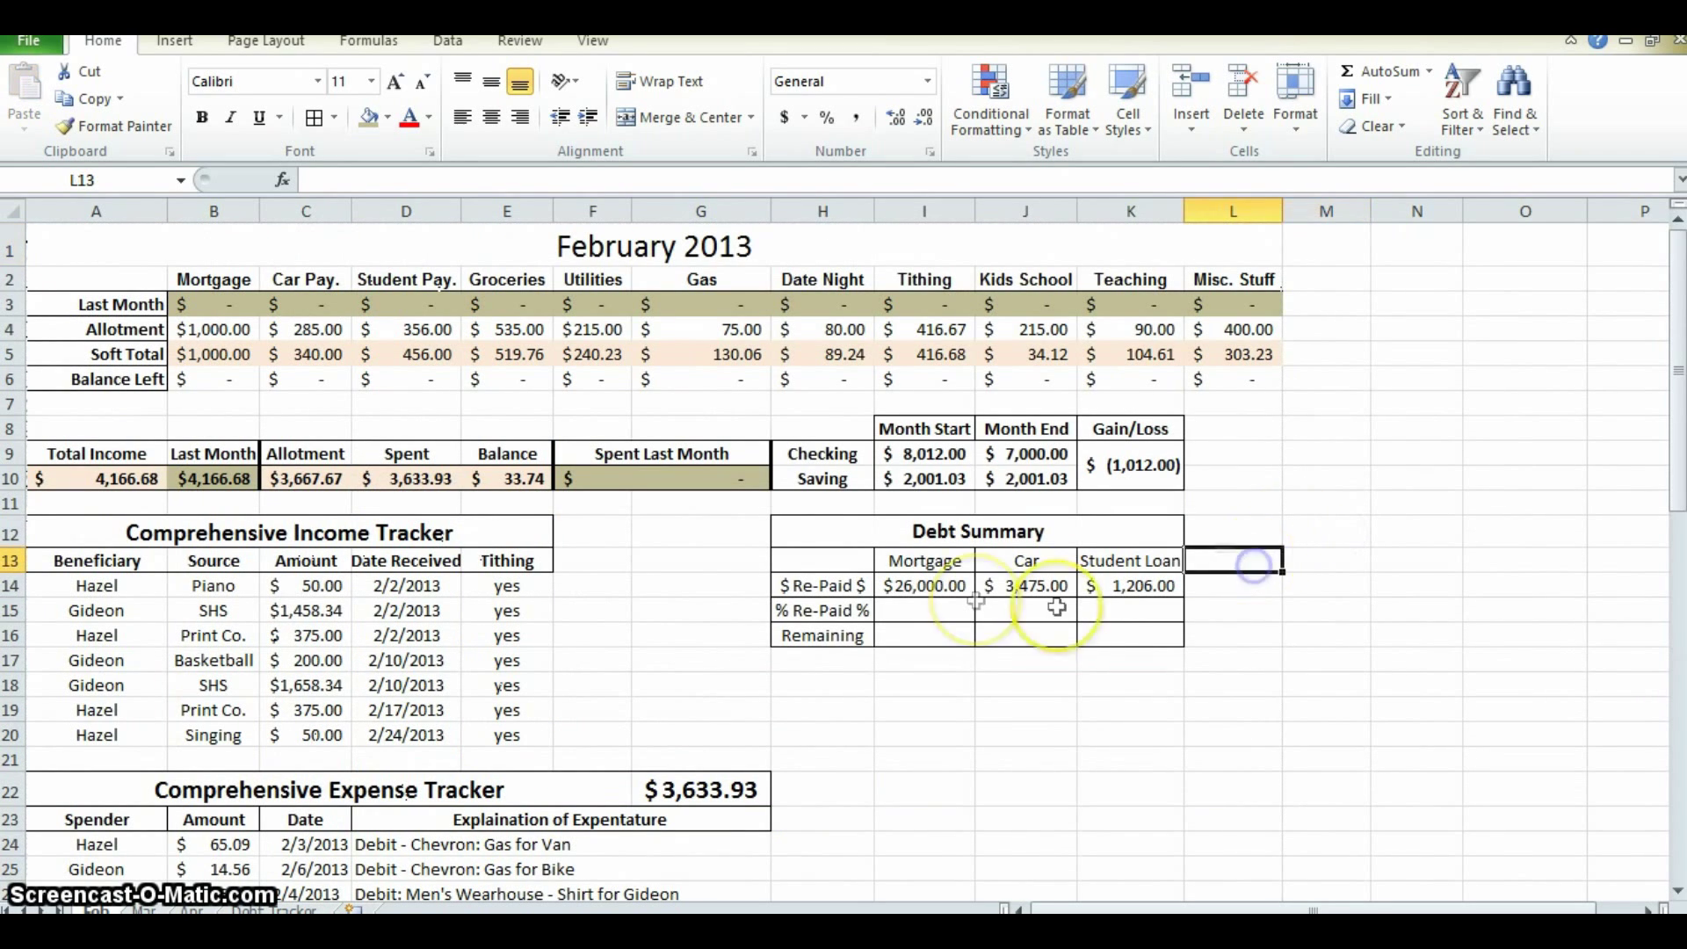
{"action": "left_click", "coordinate": [964, 586]}
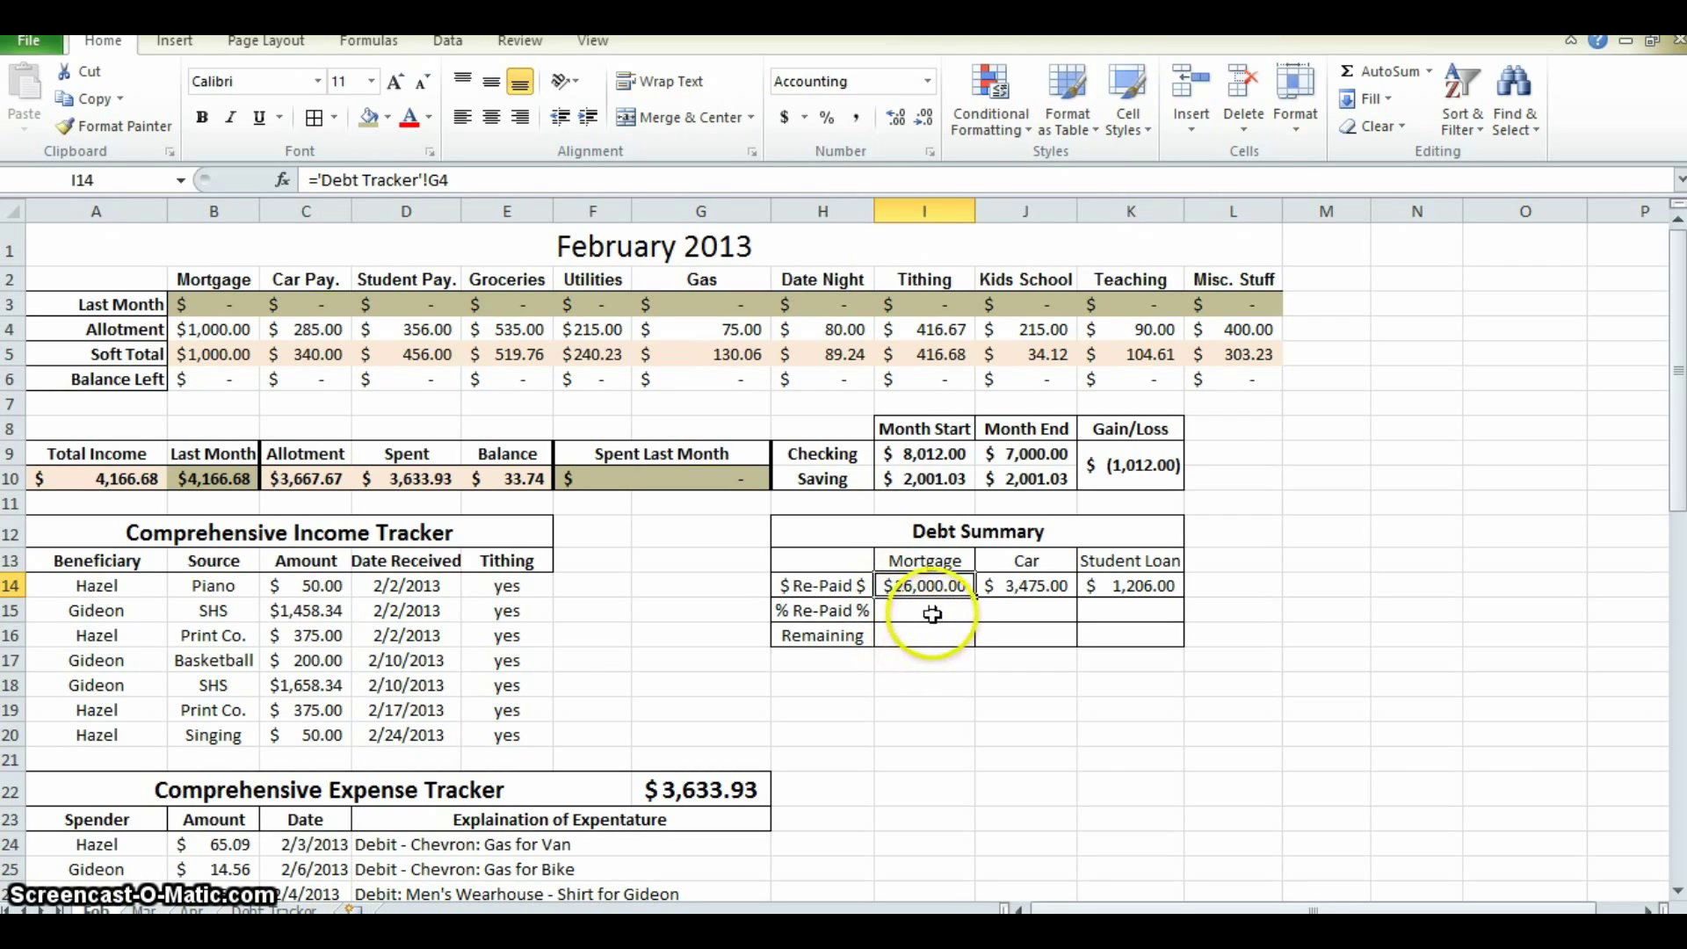
- Link I16 to the mortgage total with ='Debt Tracker'!H3, showing $123,250.00
{"action": "left_click", "coordinate": [950, 638]}
{"action": "type", "text": "="}
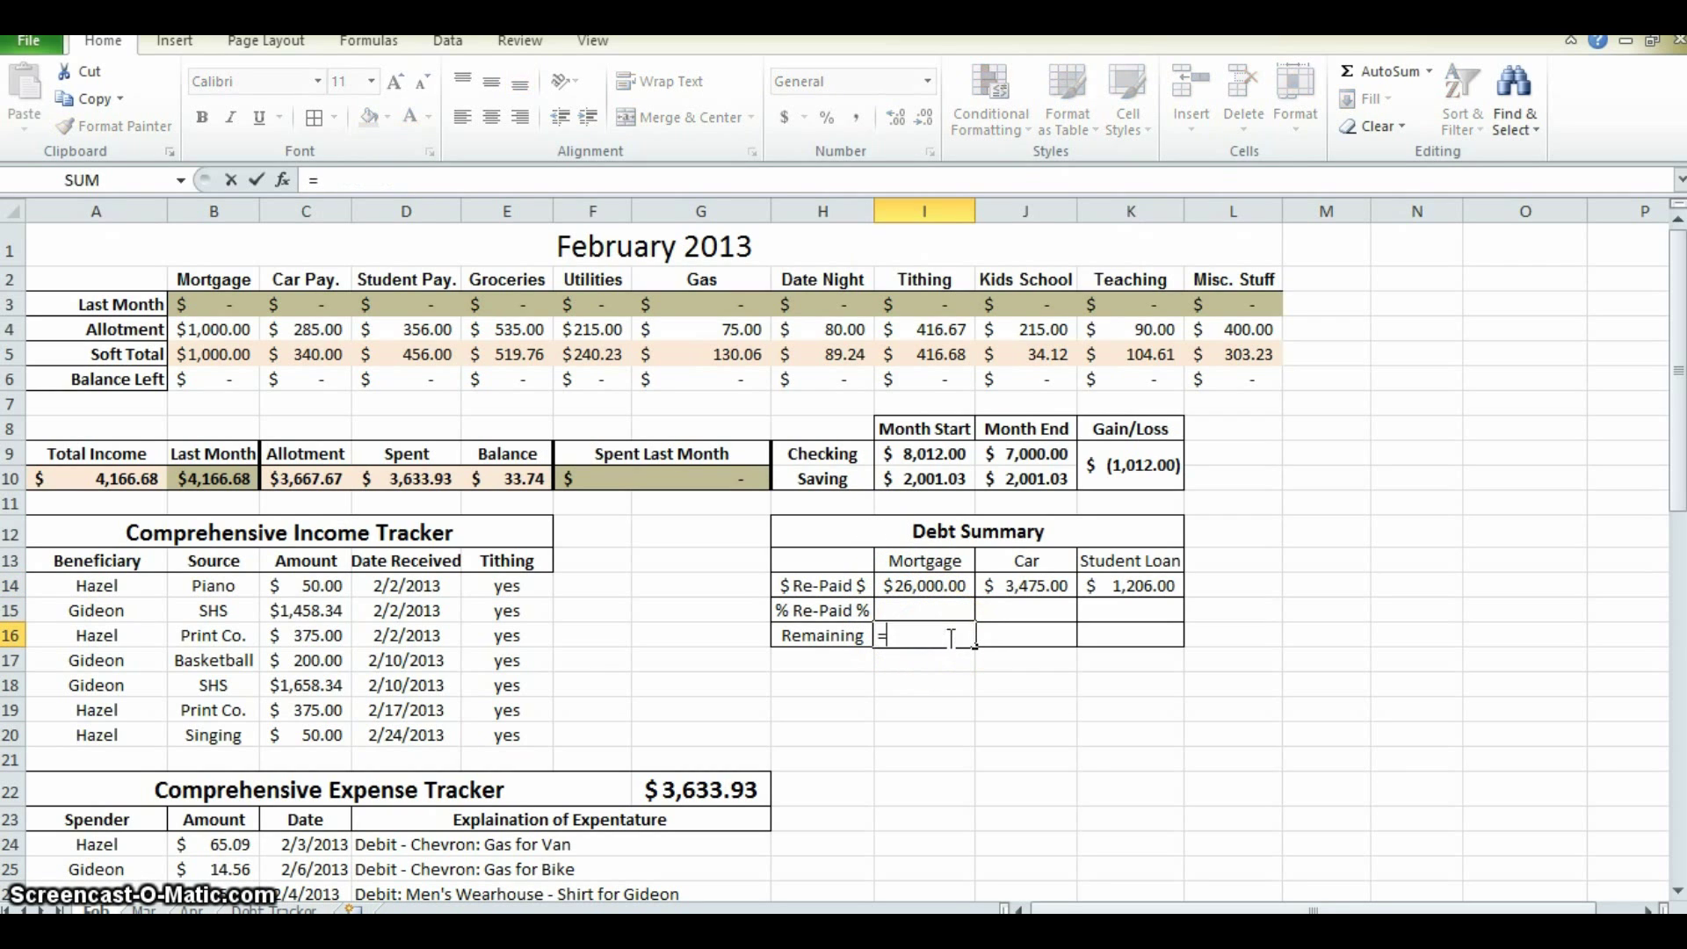
{"action": "left_click", "coordinate": [275, 909]}
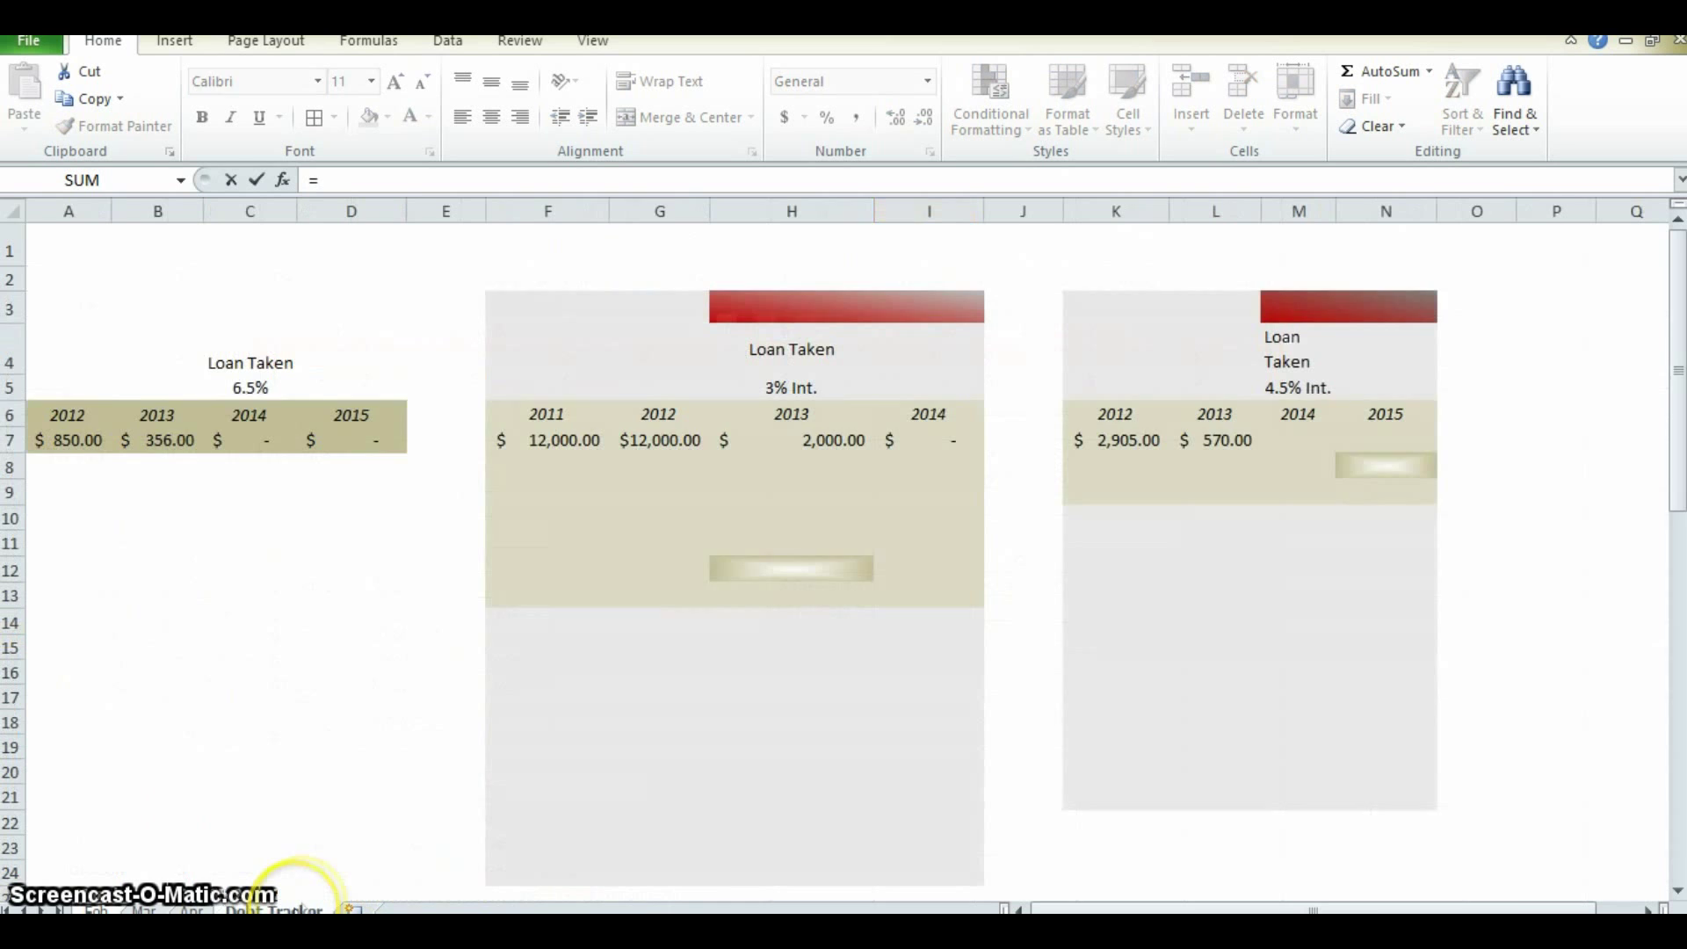
{"action": "left_click", "coordinate": [915, 280]}
{"action": "left_click", "coordinate": [950, 326]}
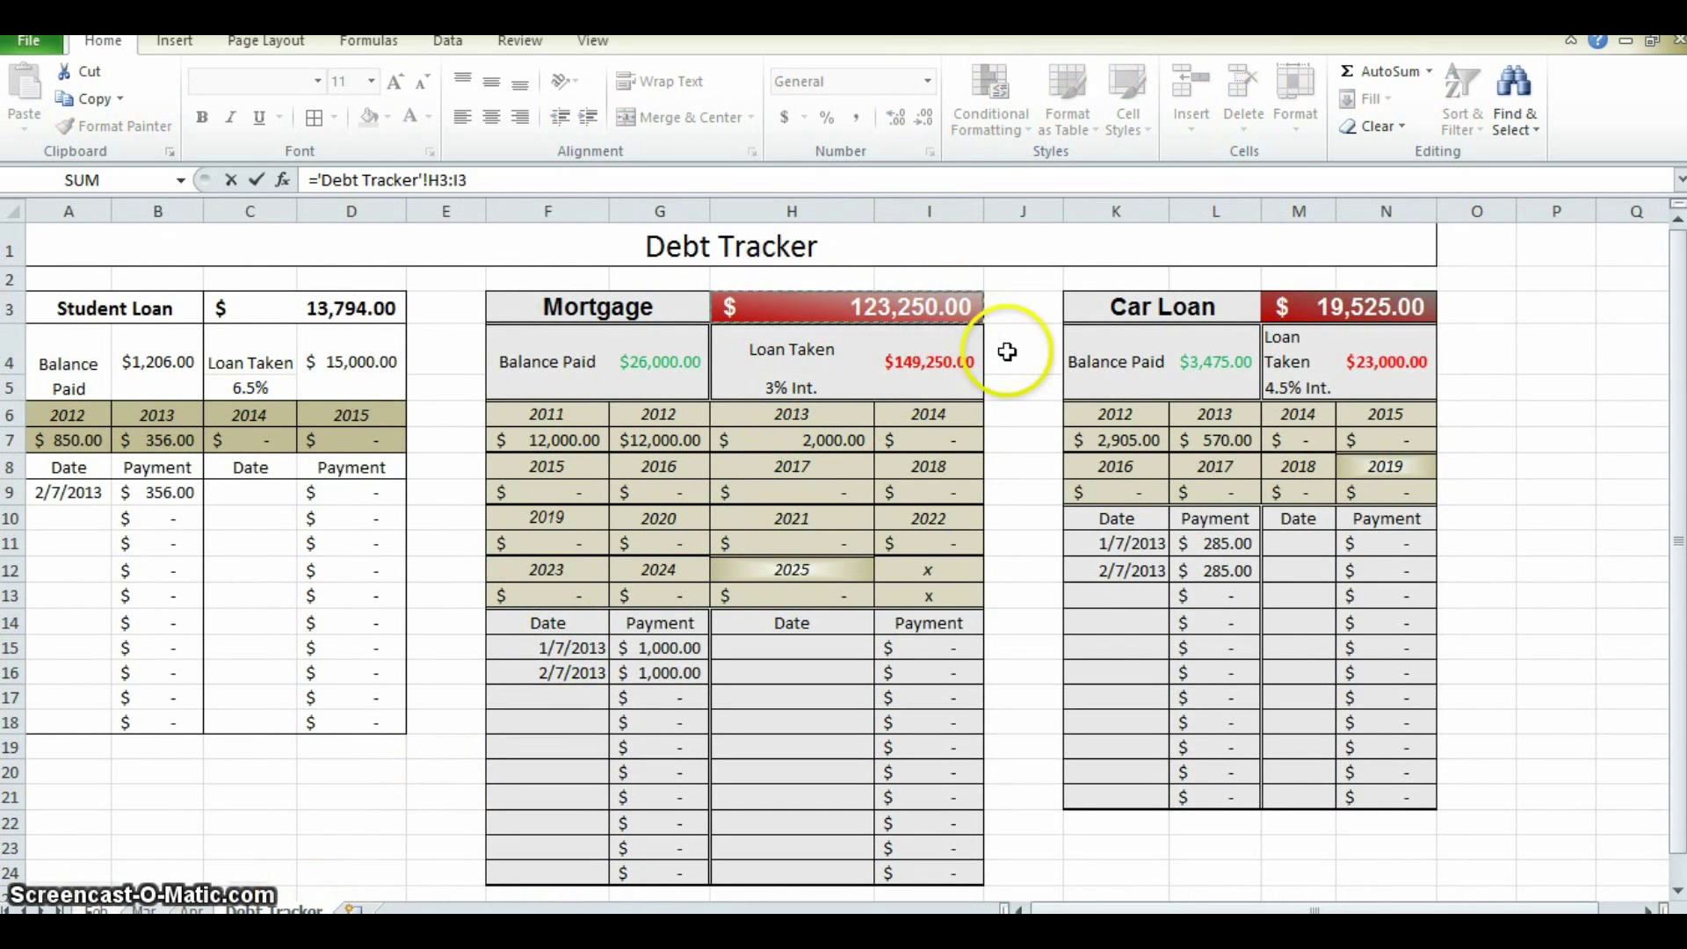
{"action": "key", "text": "Return"}
{"action": "left_click", "coordinate": [931, 635]}
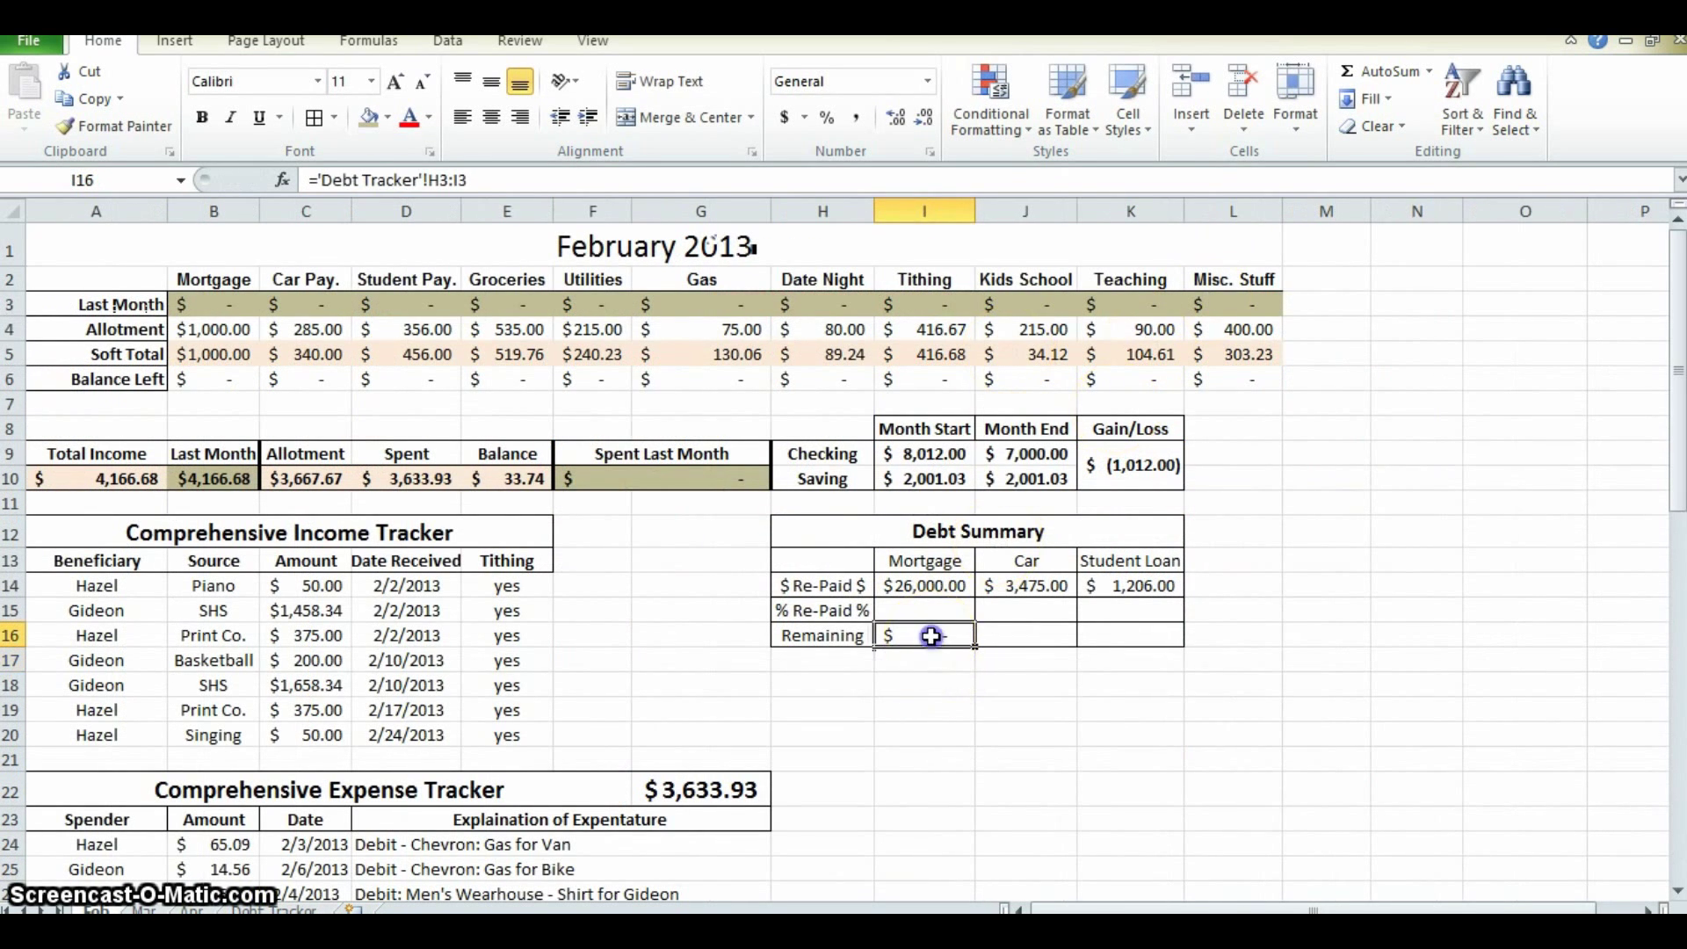
{"action": "left_click", "coordinate": [488, 180]}
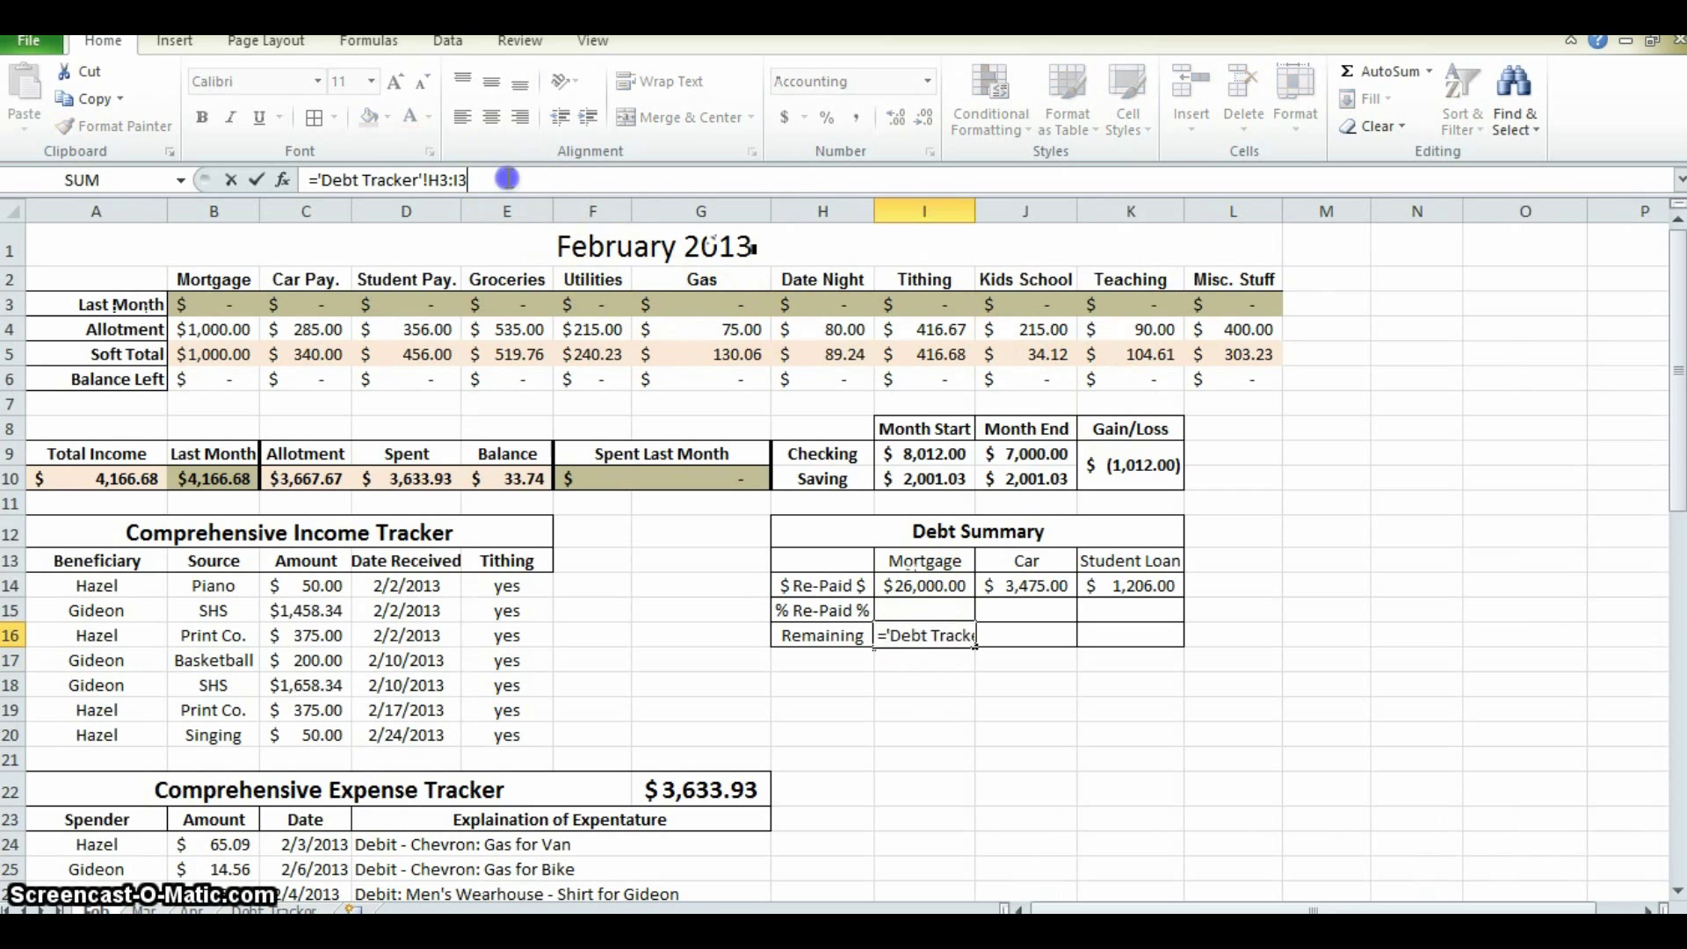
{"action": "key", "text": "BackSpace"}
{"action": "key", "text": "BackSpace"}
{"action": "key", "text": "BackSpace"}
{"action": "key", "text": "Return"}
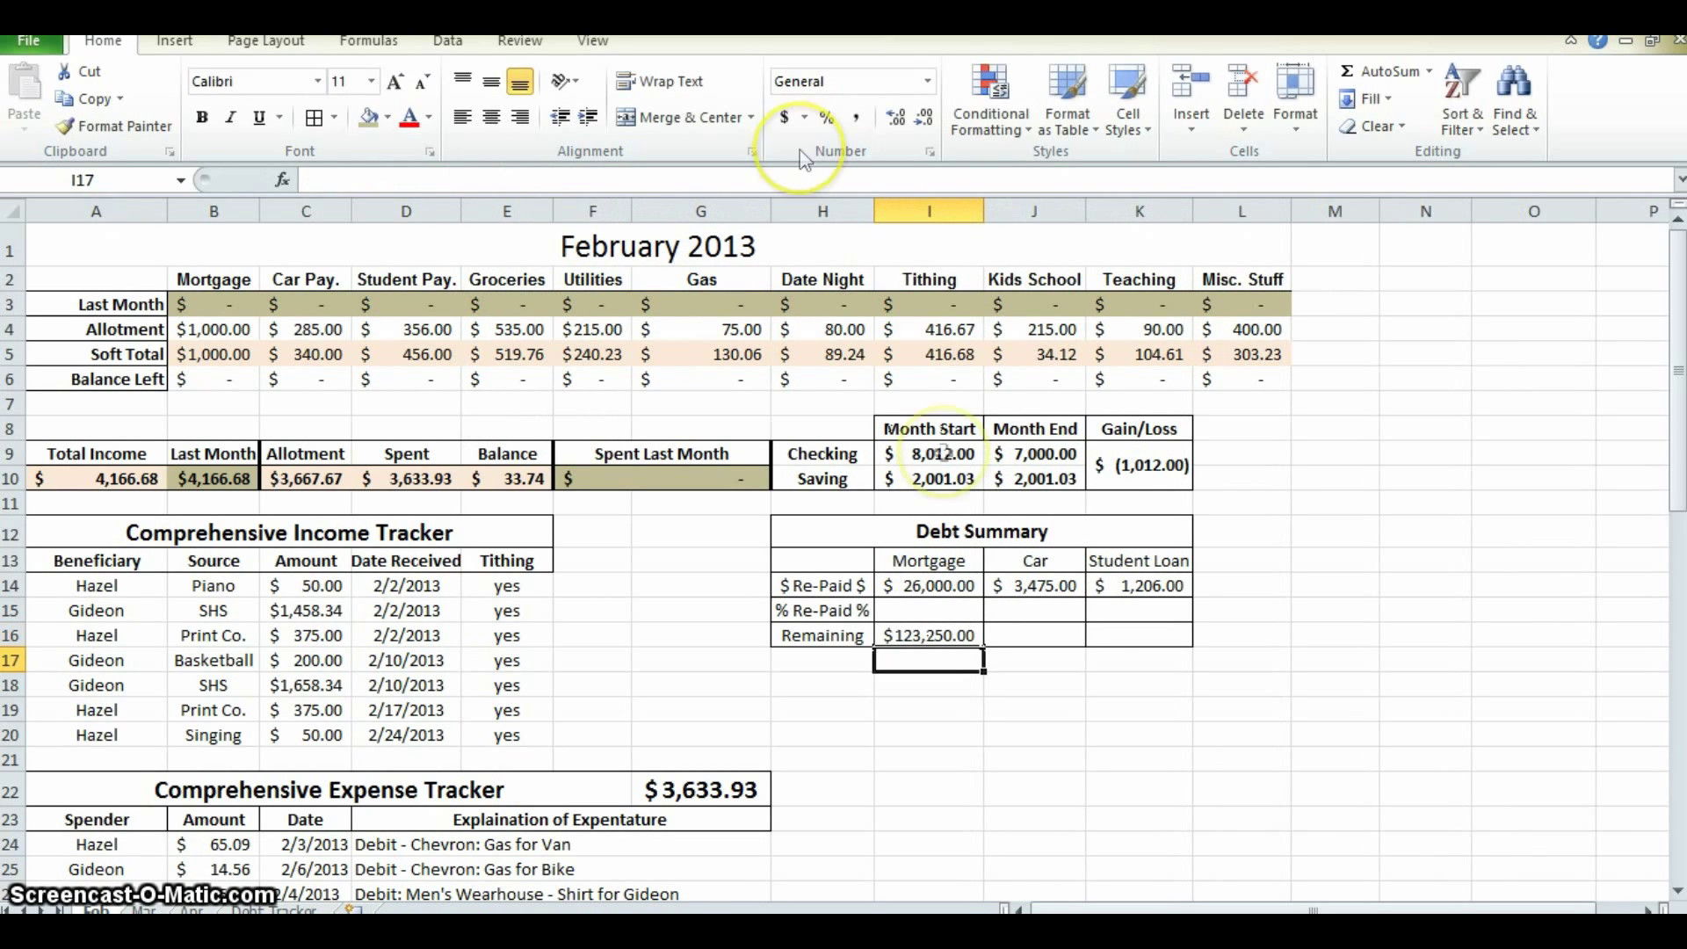
- Link J16 to the car loan's $19,525.00 total on the Debt Tracker sheet
{"action": "left_click", "coordinate": [1034, 626]}
{"action": "type", "text": "="}
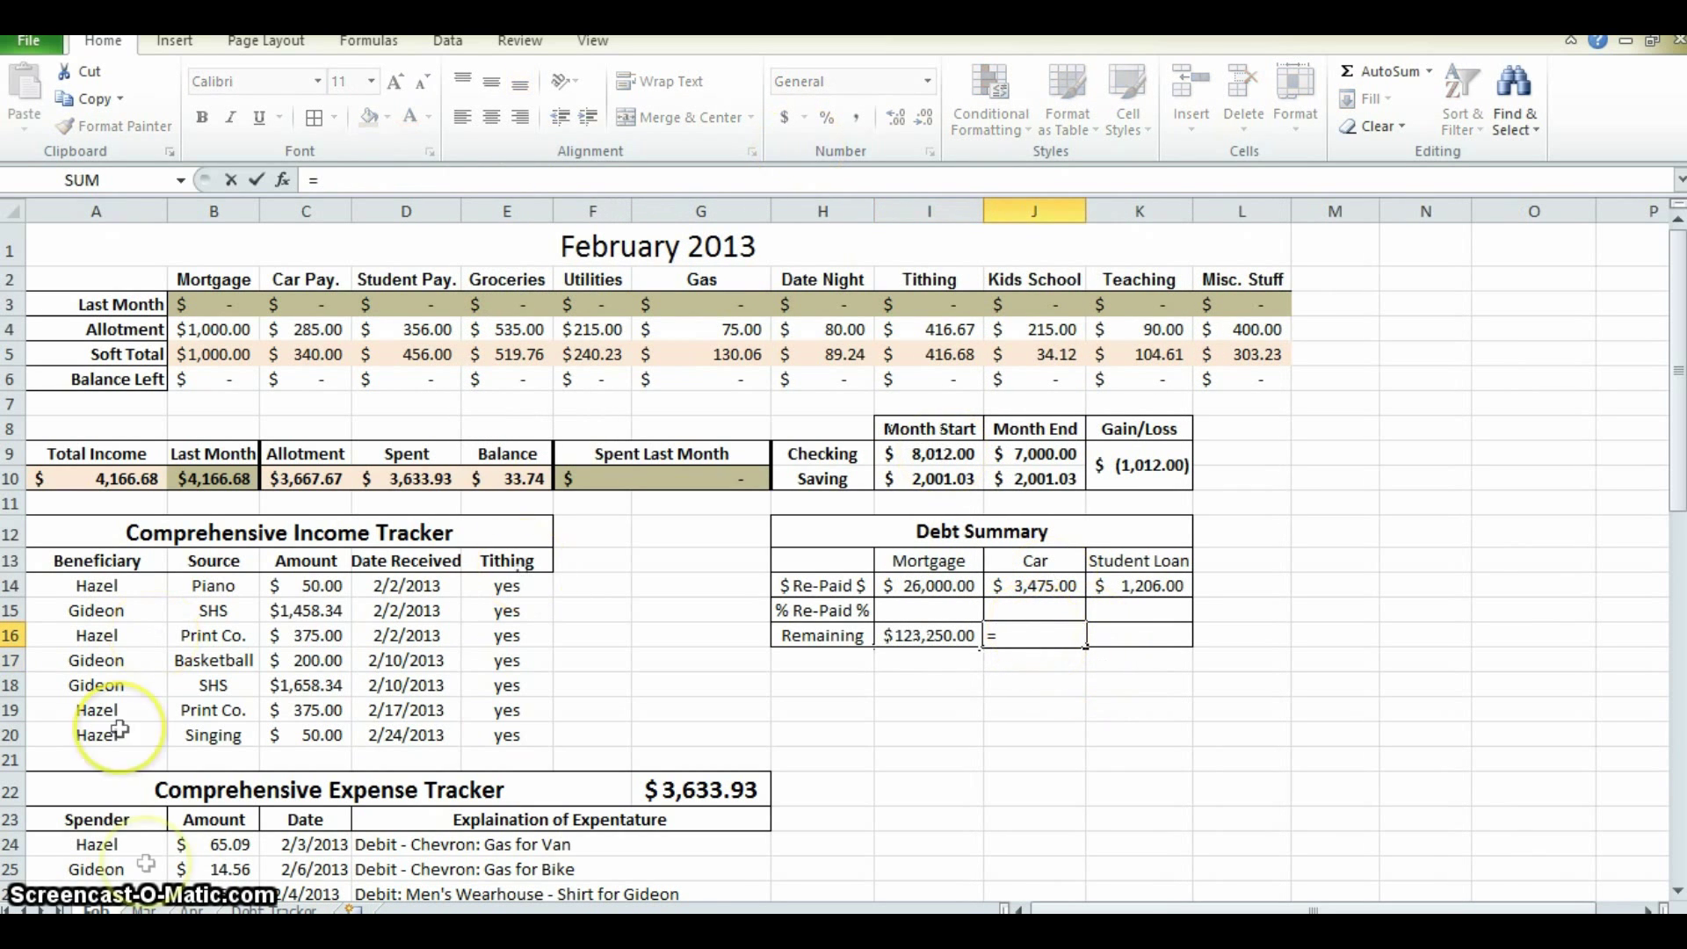
{"action": "left_click", "coordinate": [255, 908]}
{"action": "left_click", "coordinate": [1349, 307]}
{"action": "key", "text": "Return"}
{"action": "left_click", "coordinate": [1140, 609]}
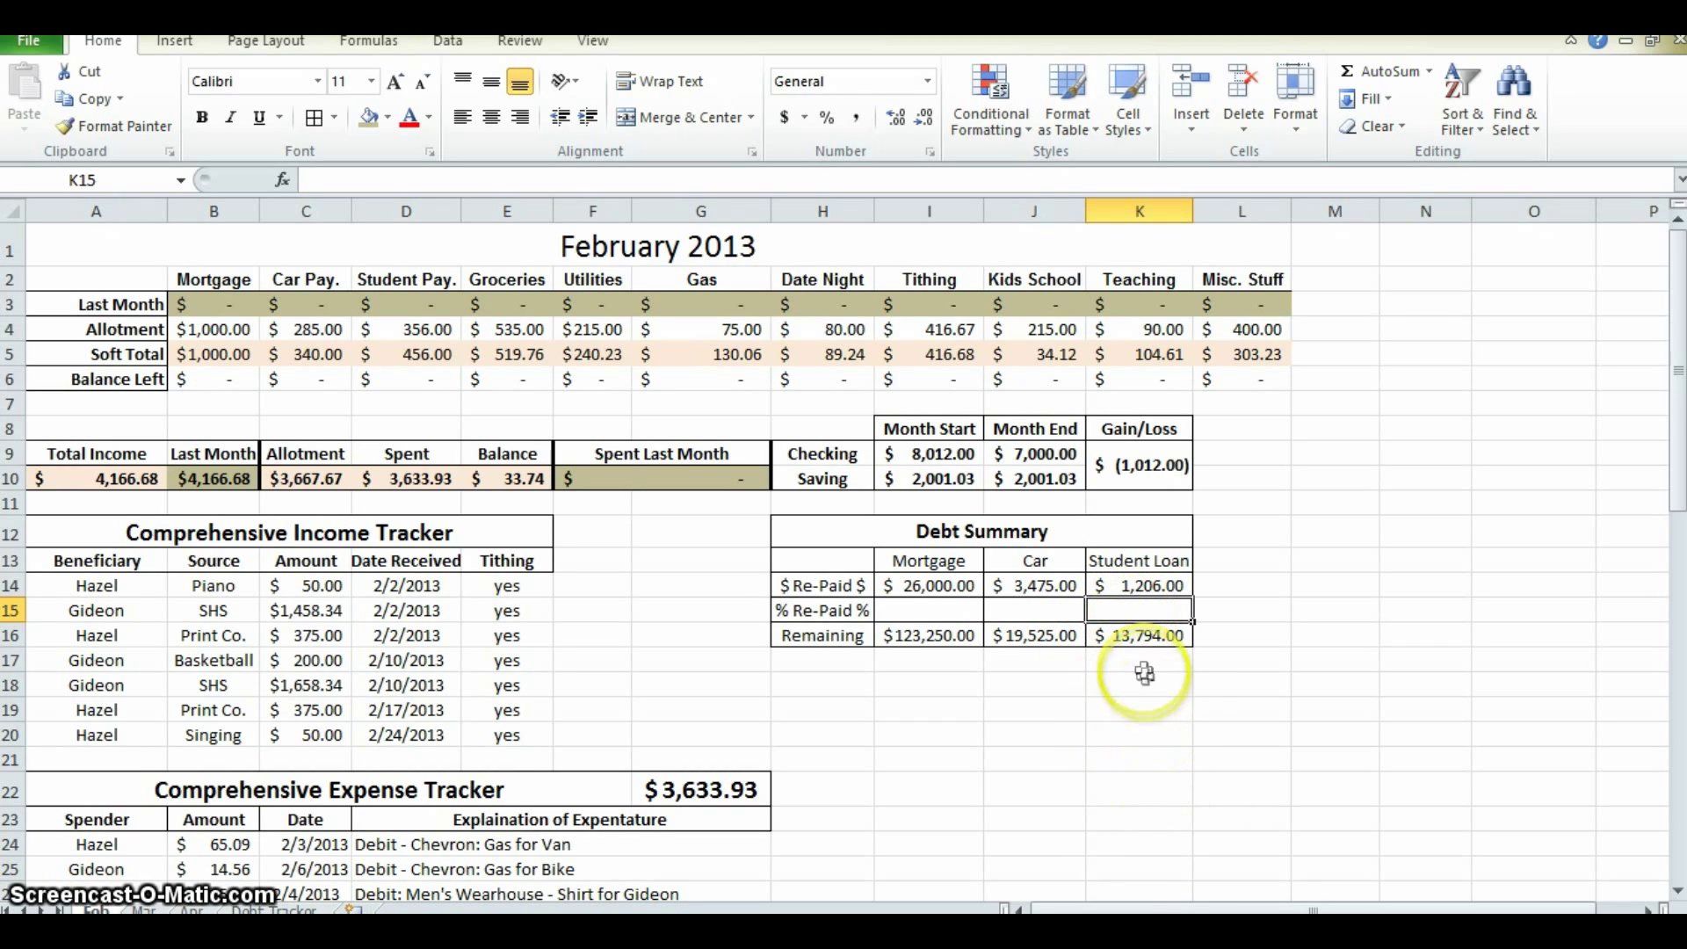
- Enter the Student Loan re-paid ratio in K15 and format it as a one-decimal percentage
{"action": "left_click", "coordinate": [1146, 582]}
{"action": "left_click", "coordinate": [1159, 633]}
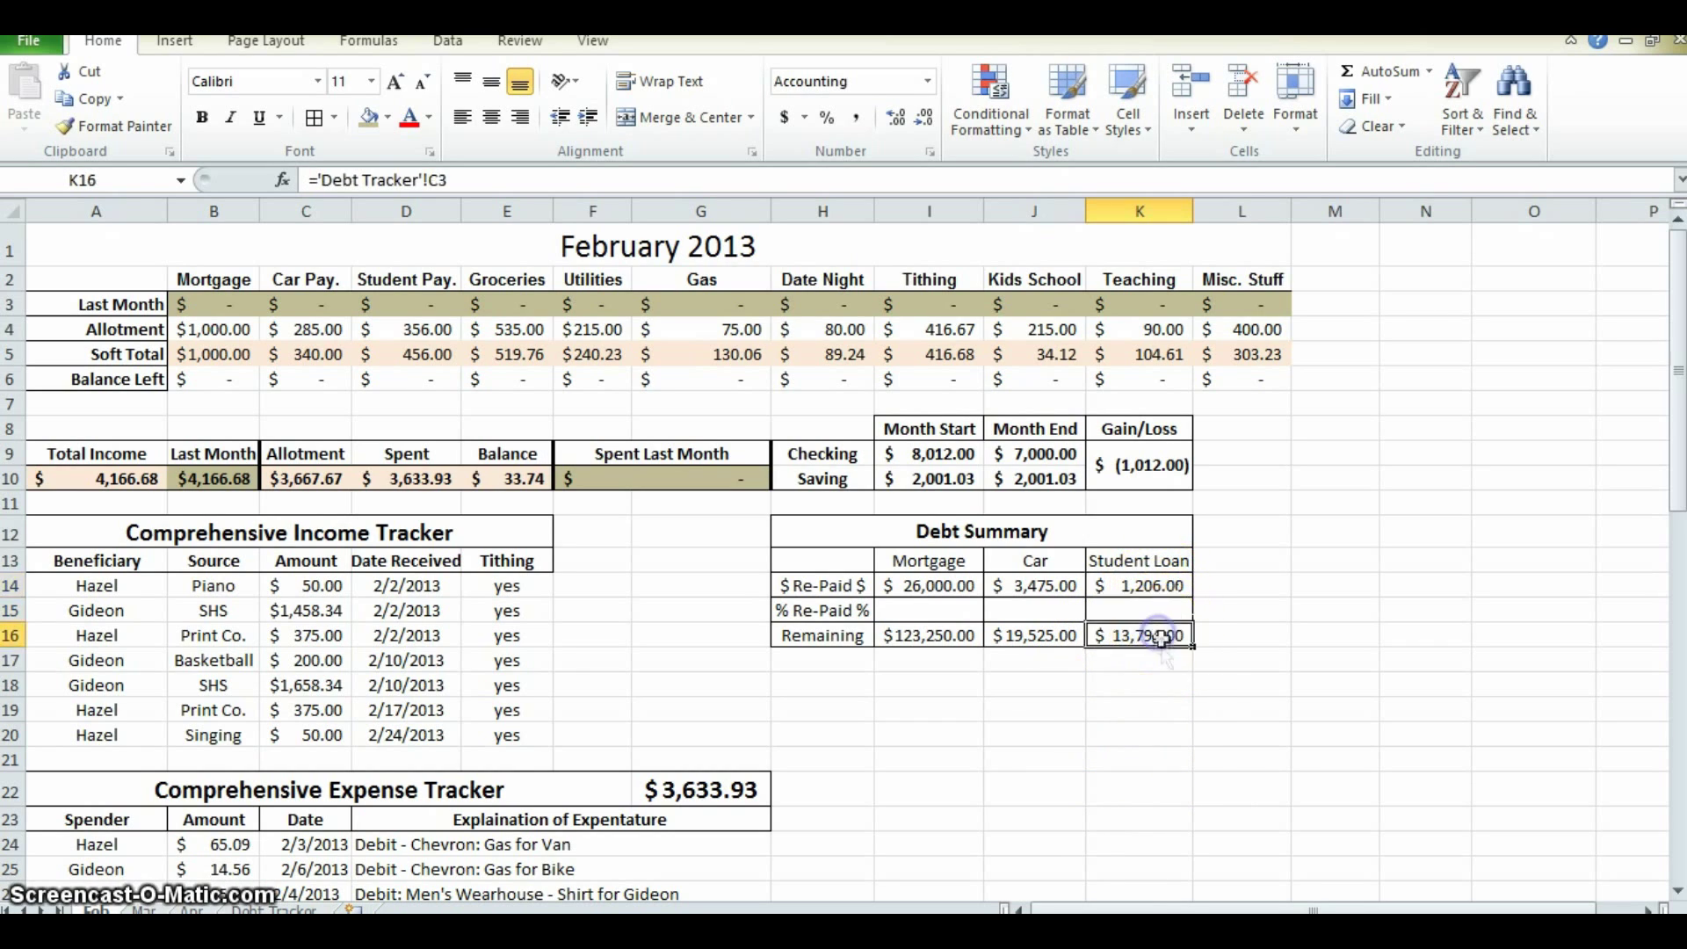
{"action": "left_click", "coordinate": [1154, 591]}
{"action": "left_click", "coordinate": [1160, 608]}
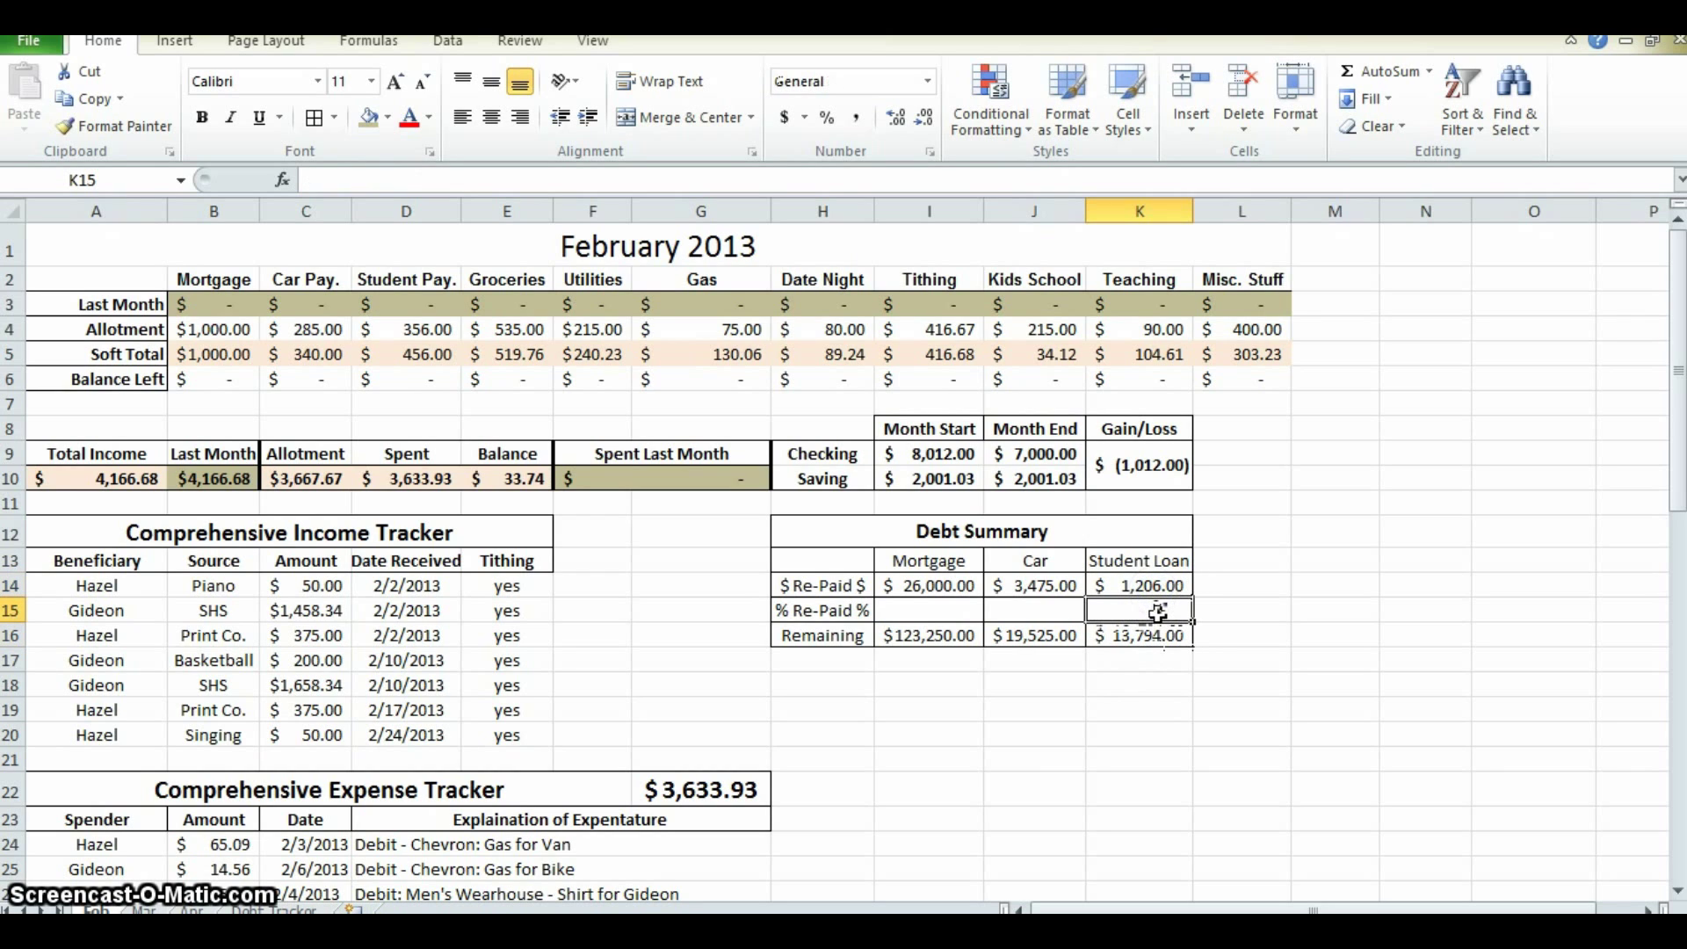
{"action": "type", "text": "="}
{"action": "left_click", "coordinate": [1165, 585]}
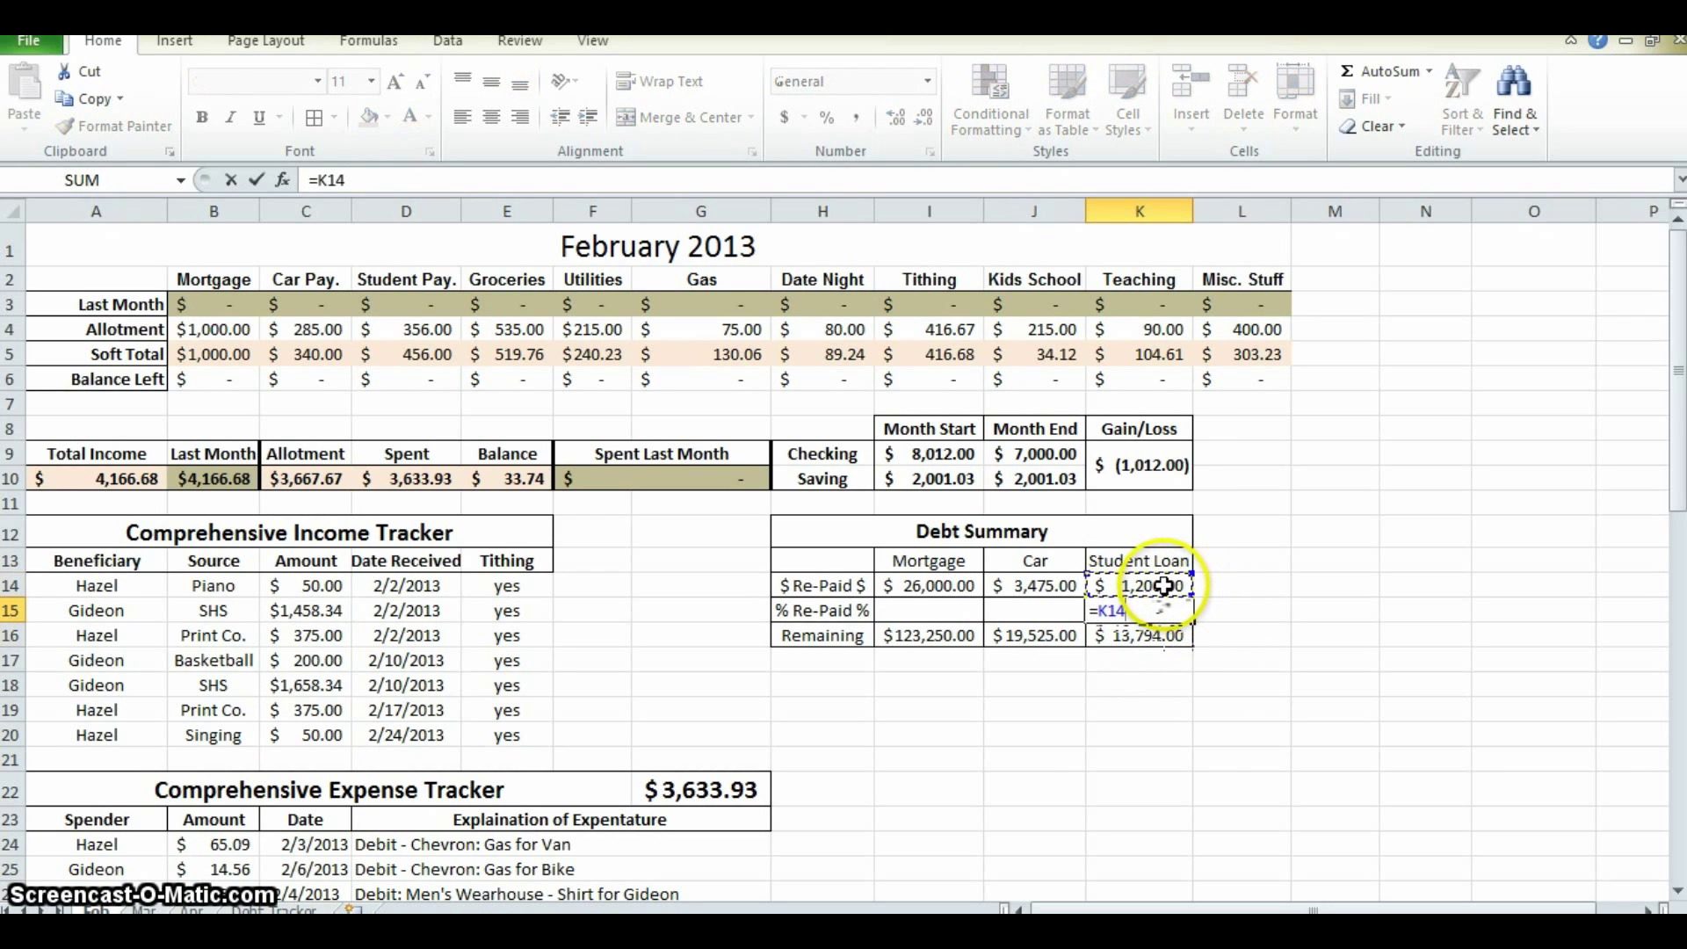
{"action": "type", "text": "+"}
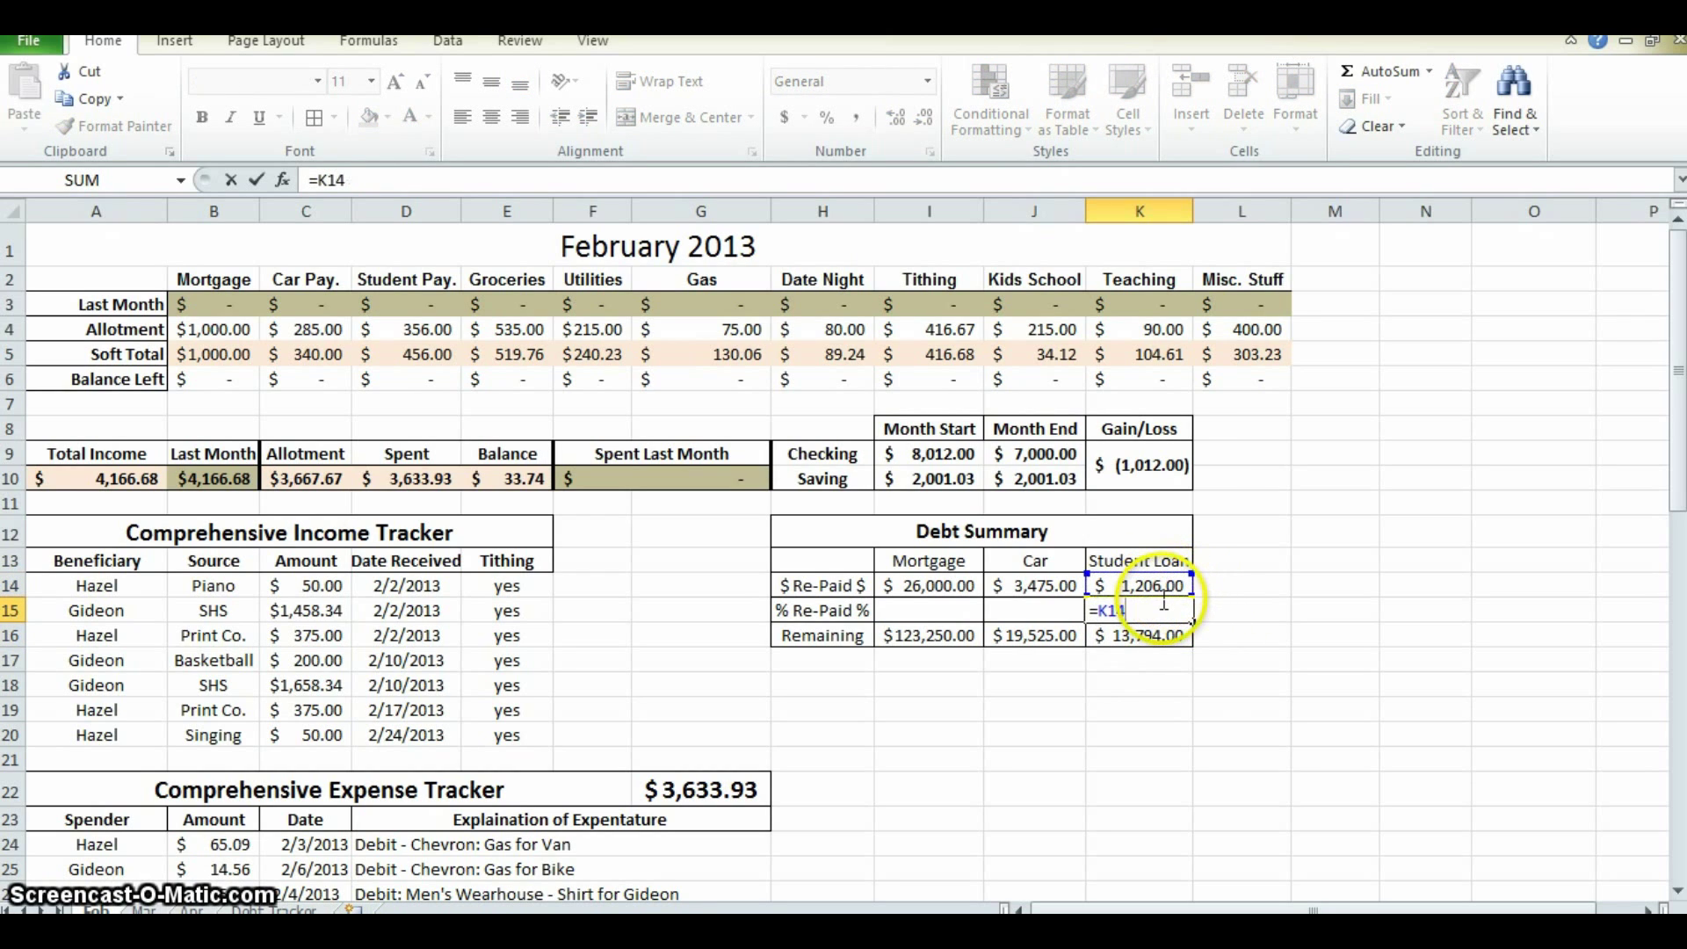
{"action": "left_click", "coordinate": [1133, 634]}
{"action": "key", "text": "Return"}
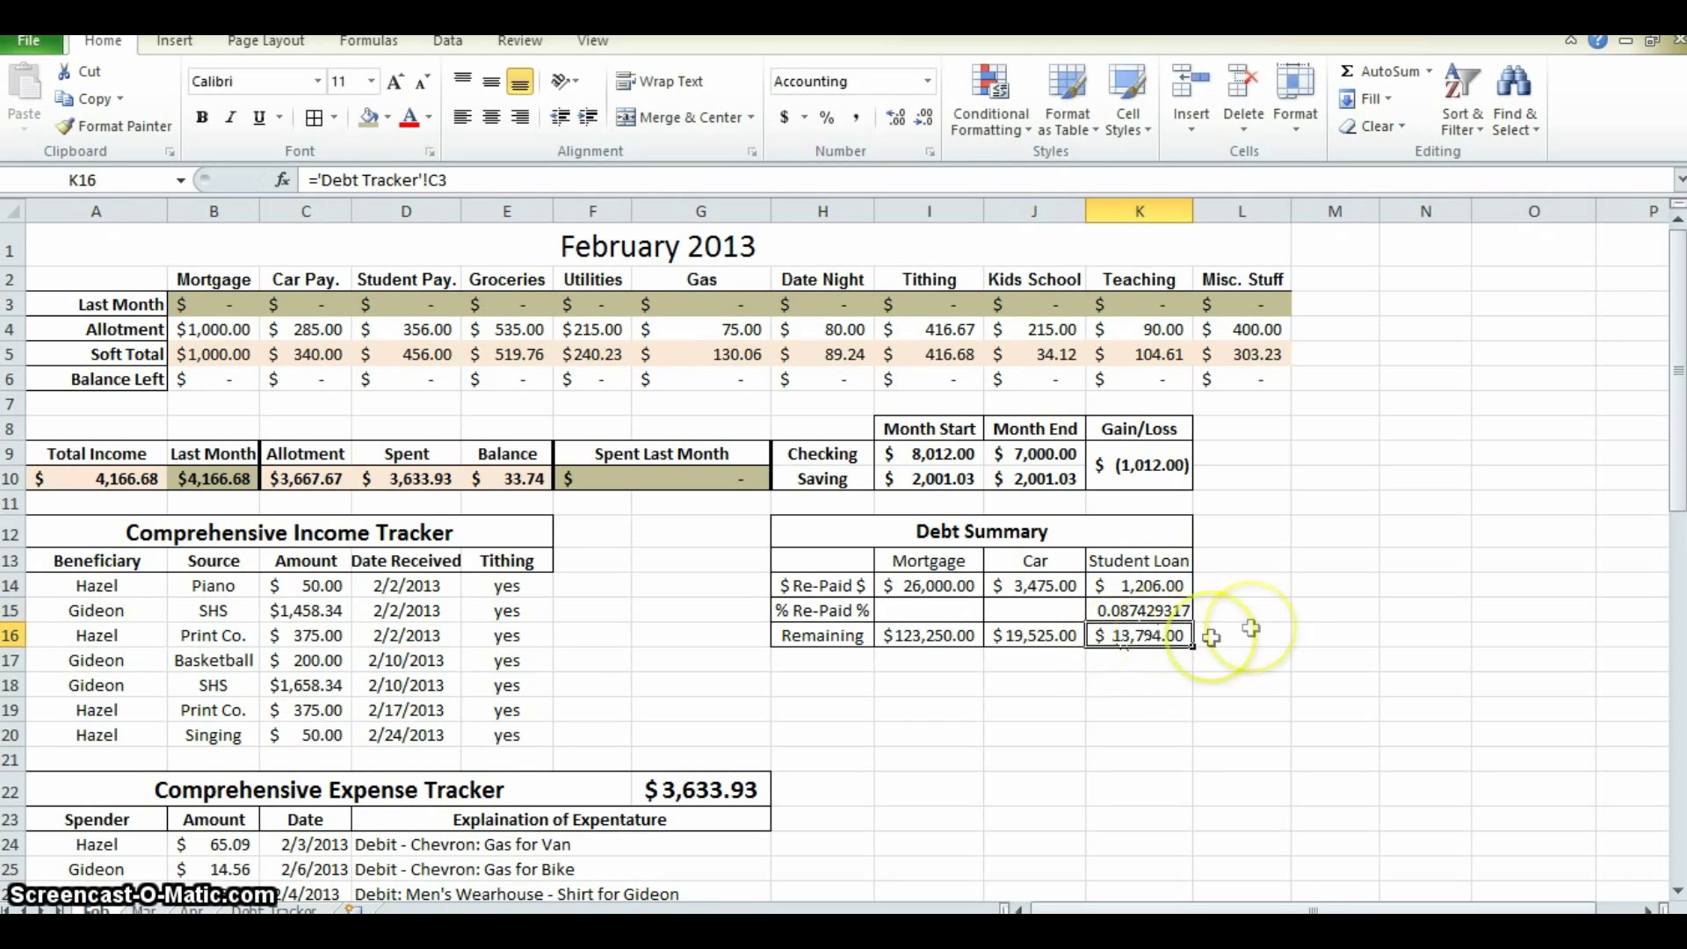
{"action": "left_click", "coordinate": [1147, 614]}
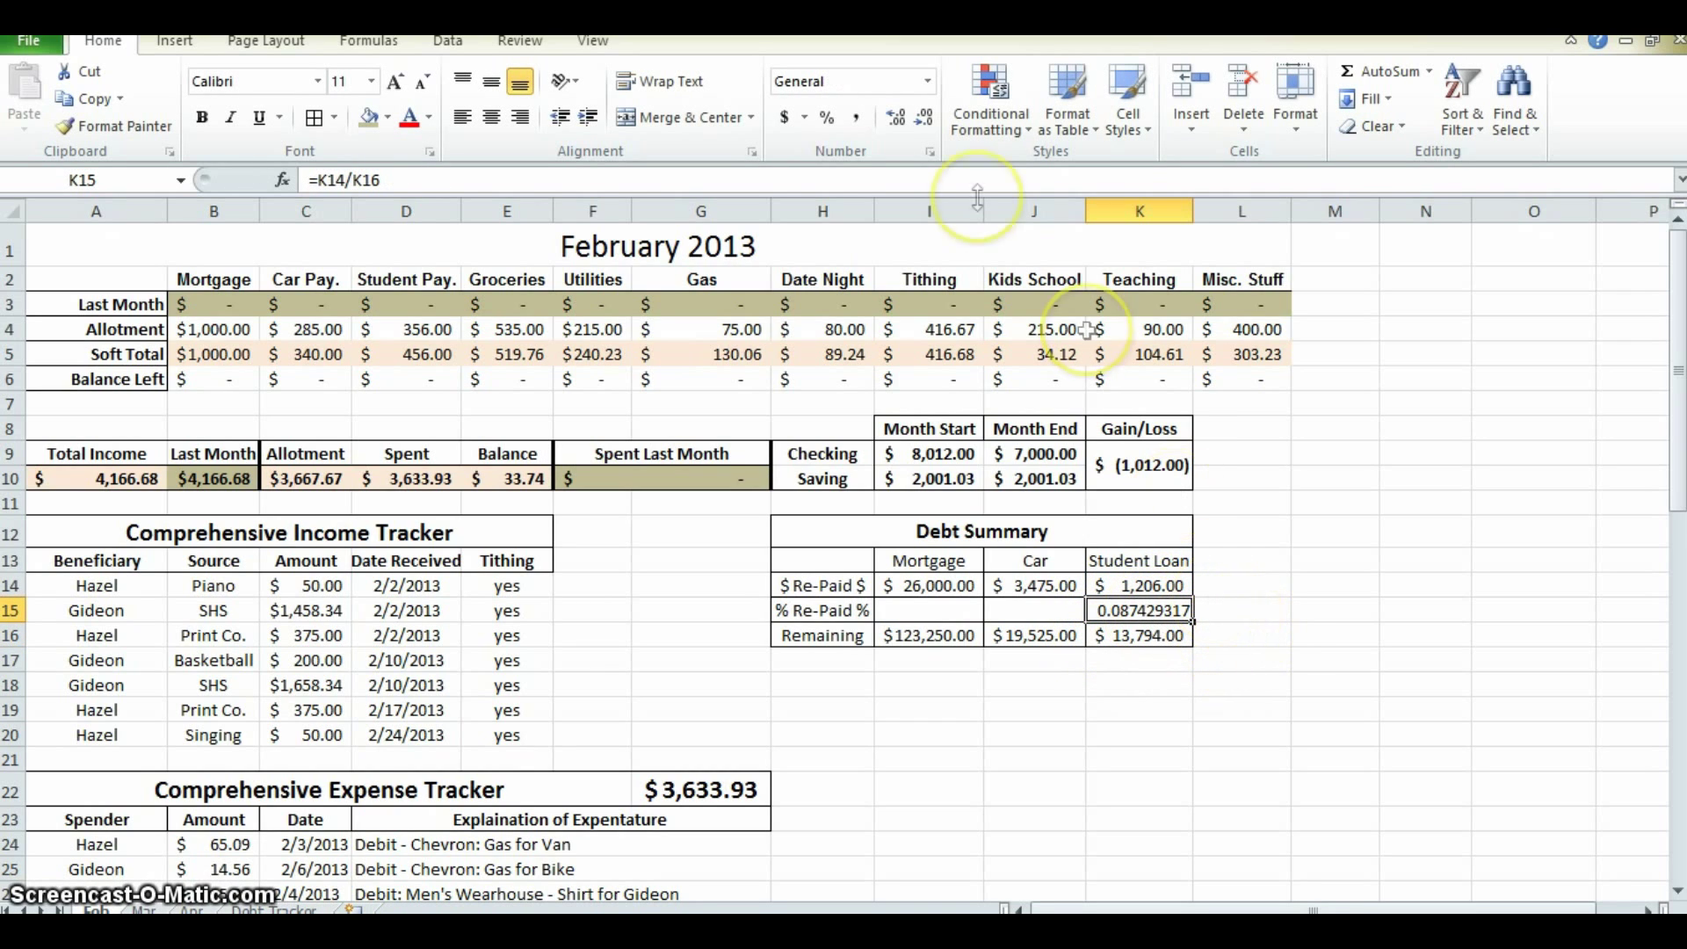
{"action": "left_click", "coordinate": [827, 123]}
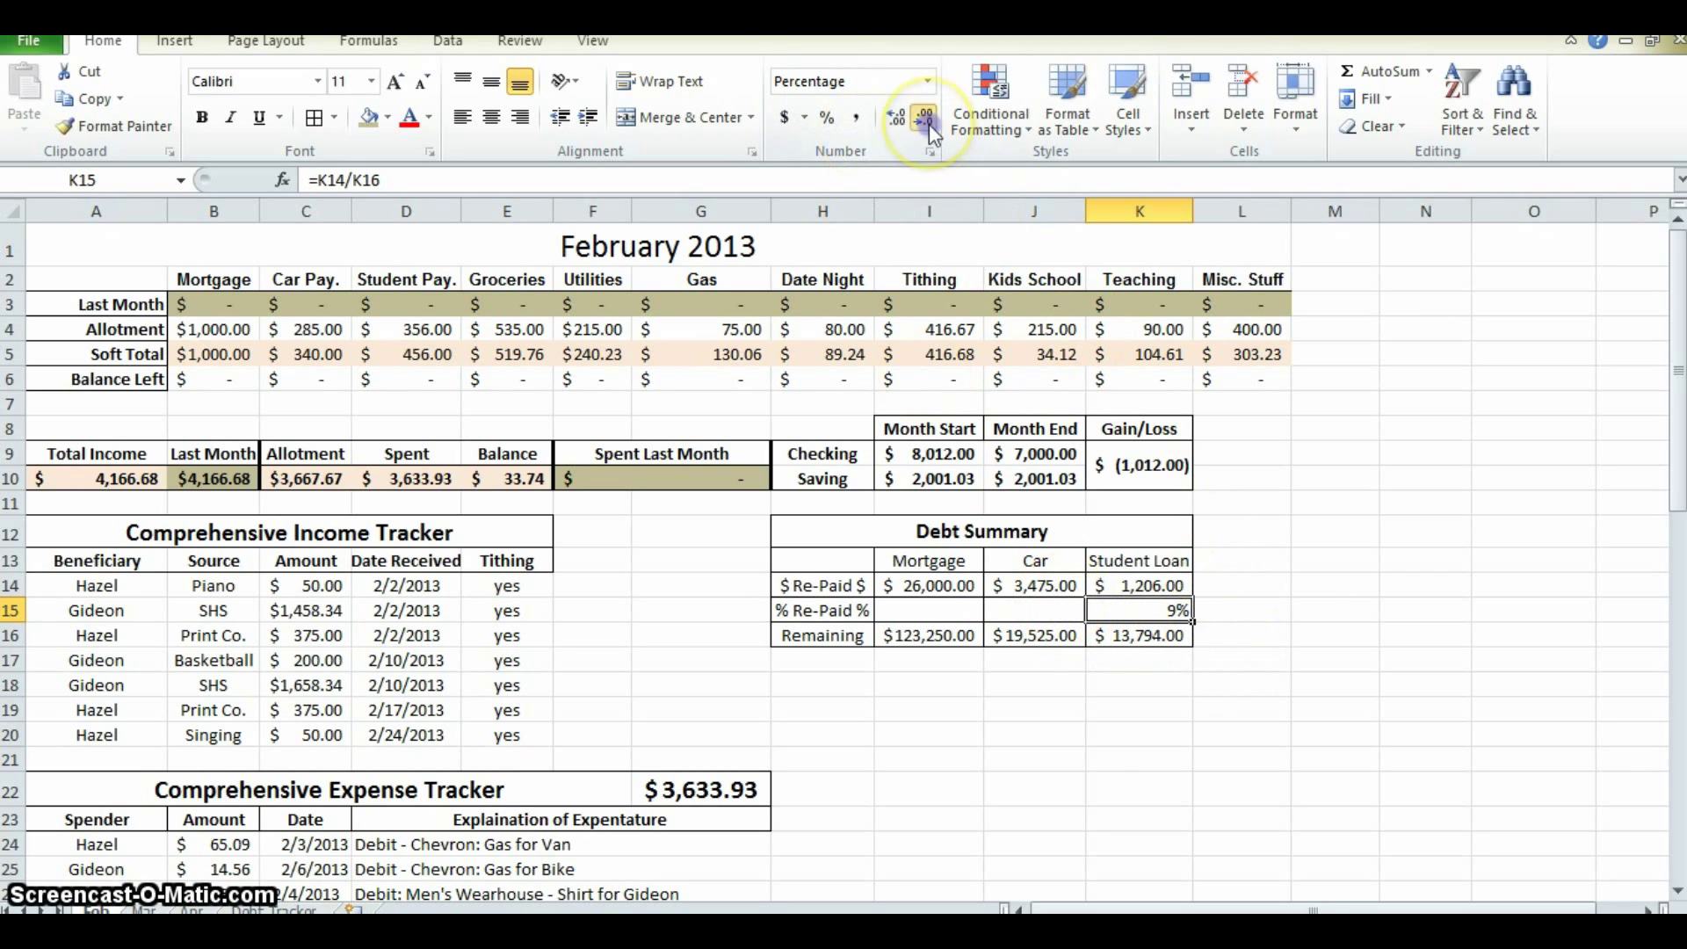
{"action": "double_click", "coordinate": [897, 120]}
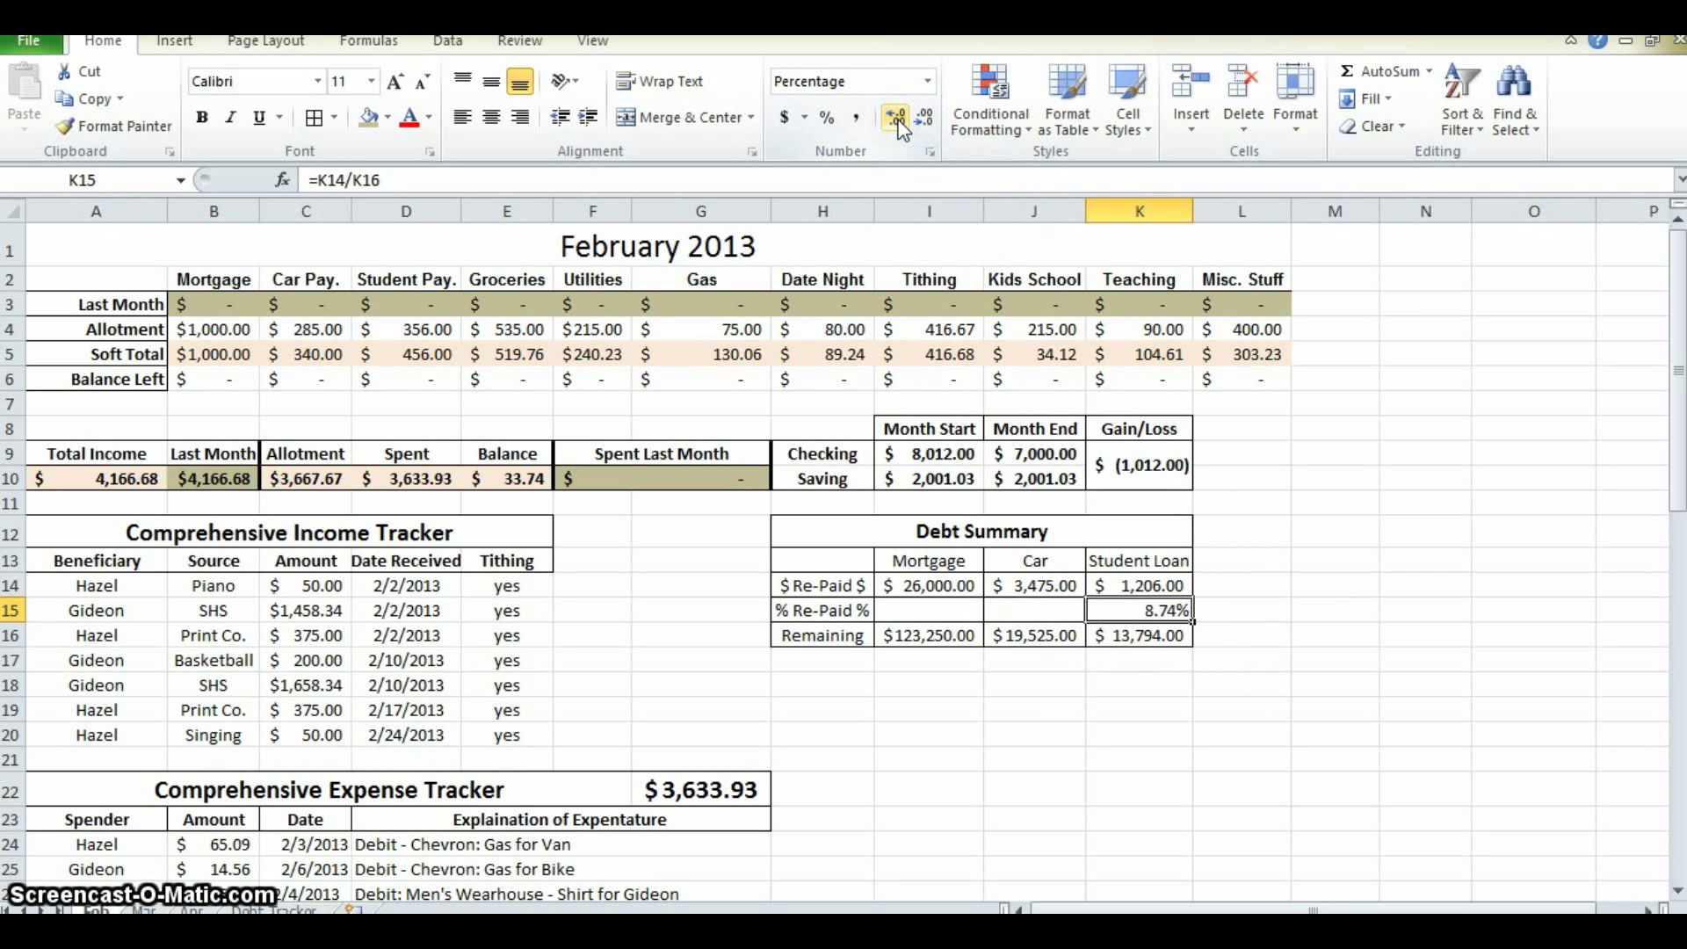
- Enter the Car ratio in J15 and the mortgage ratio =I14/I16 in I15
{"action": "left_click", "coordinate": [1061, 615]}
{"action": "type", "text": "="}
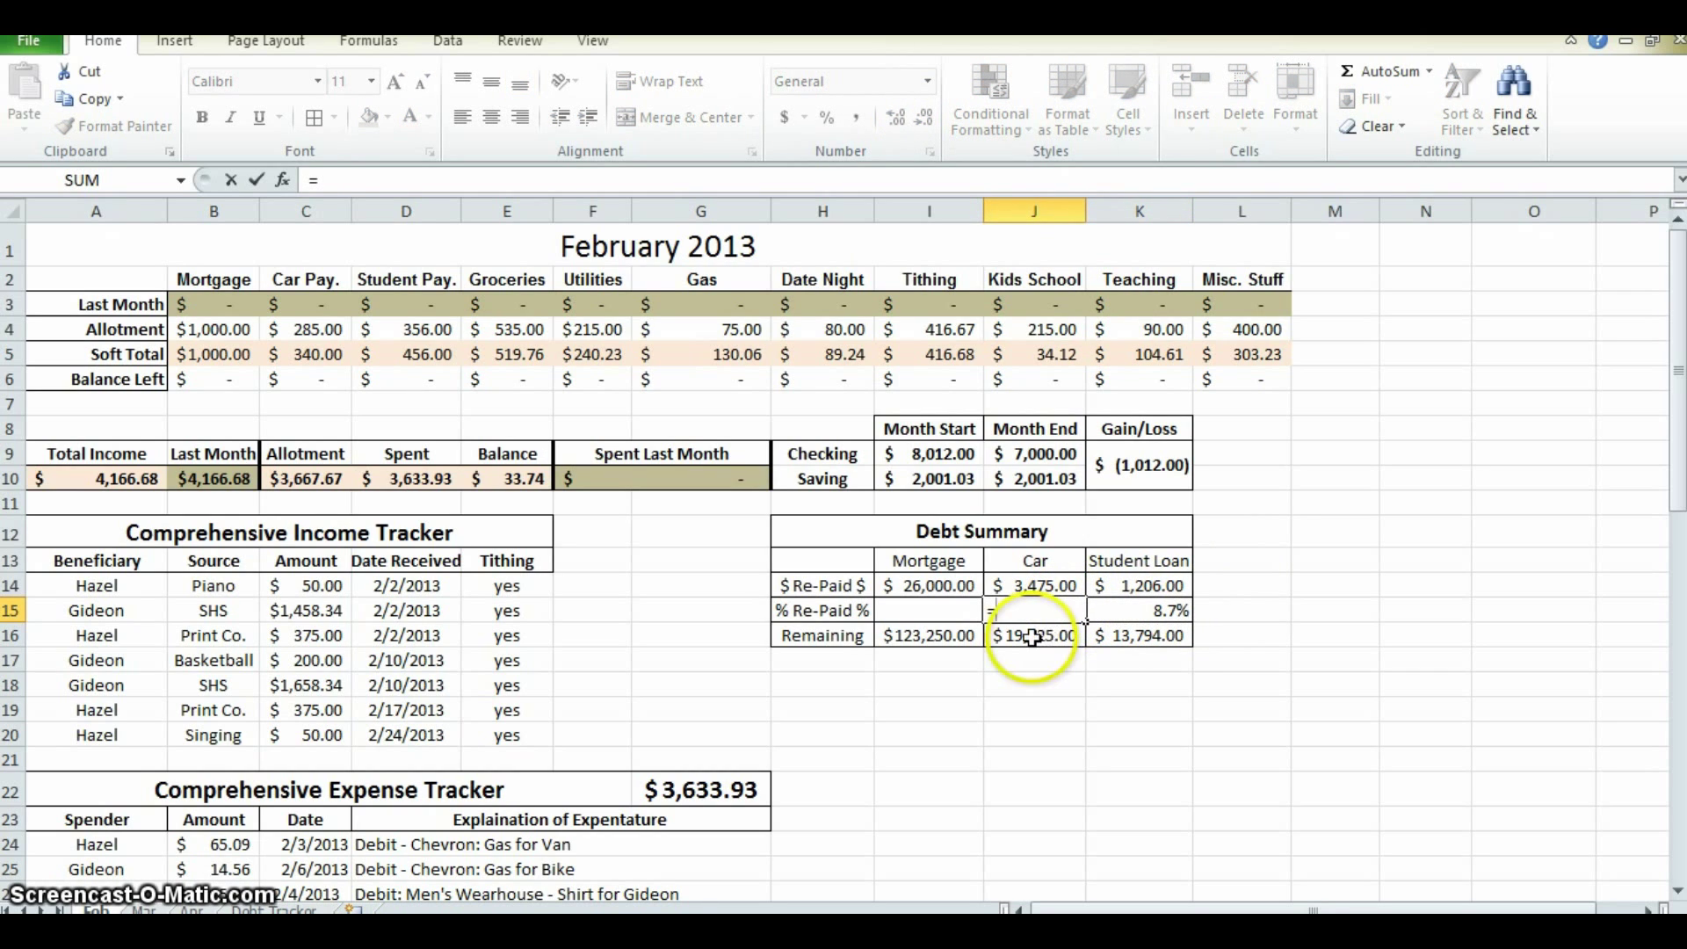
{"action": "left_click", "coordinate": [1019, 586]}
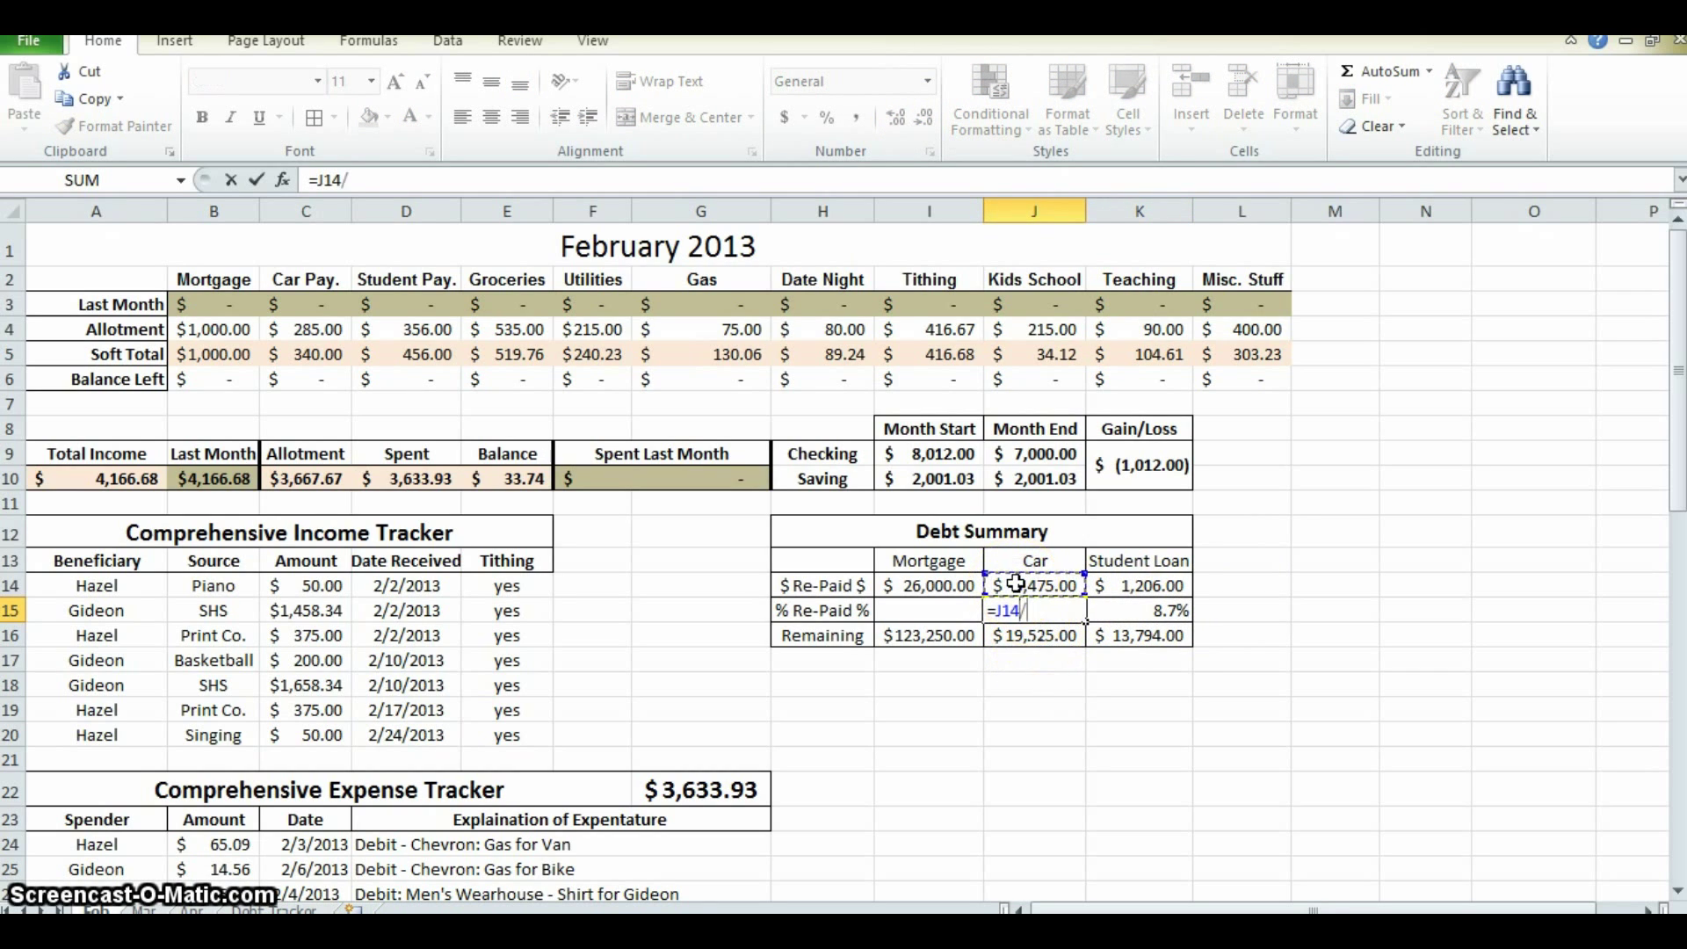
{"action": "key", "text": "Return"}
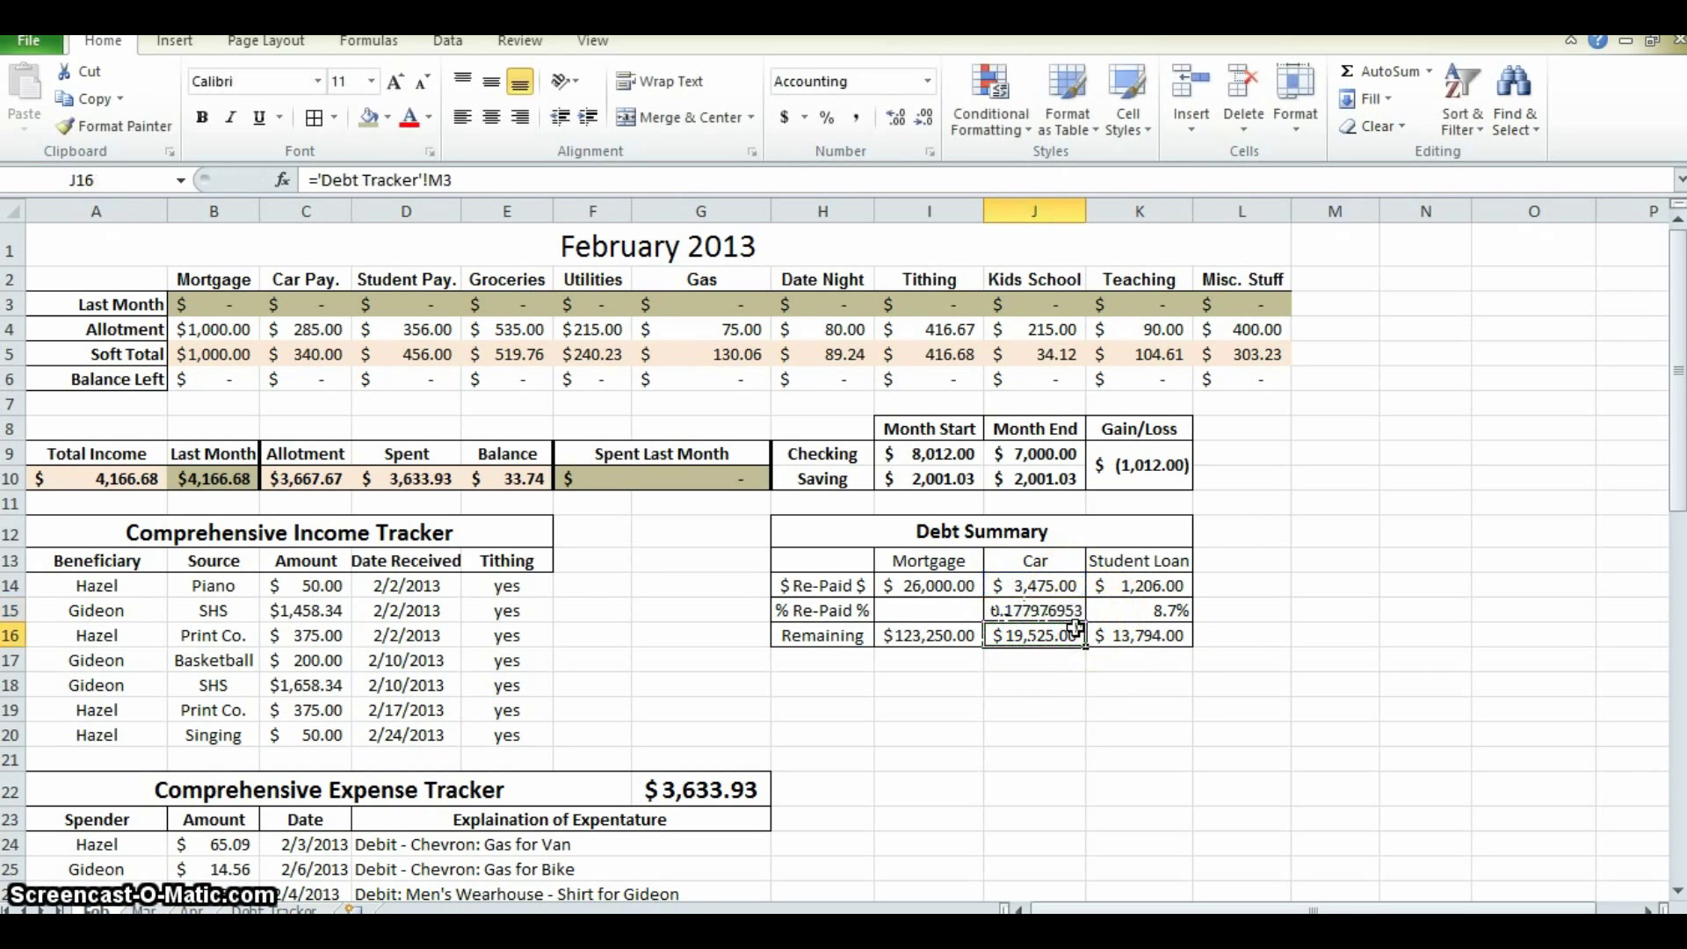
{"action": "left_click", "coordinate": [974, 606]}
{"action": "type", "text": "="}
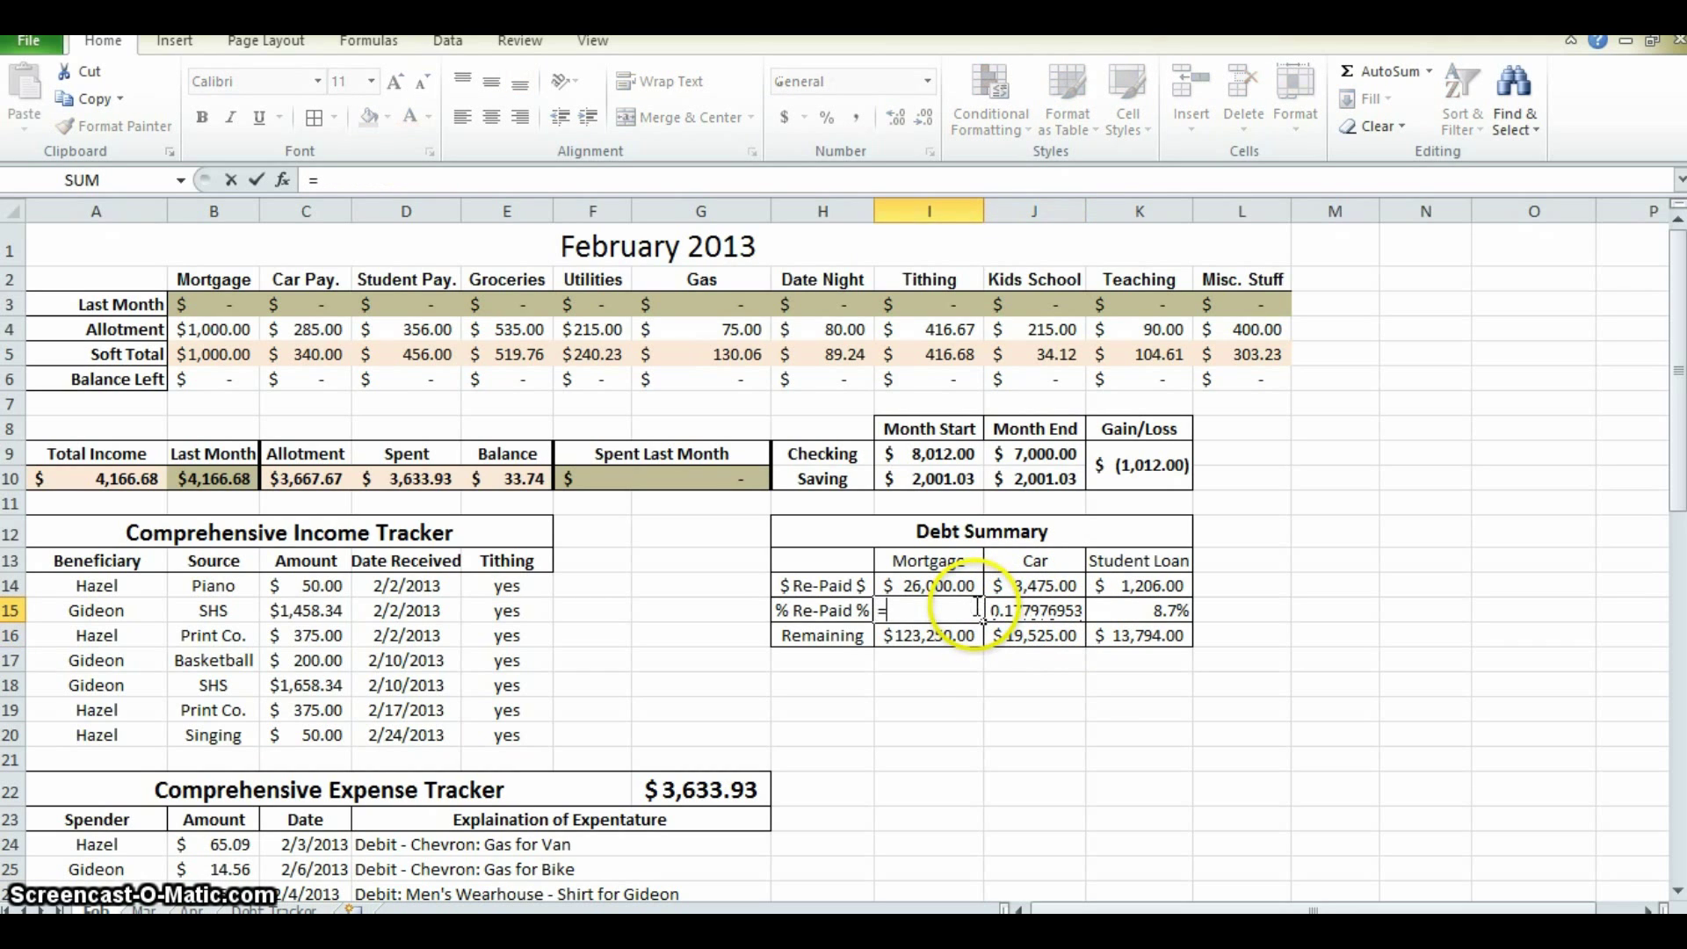
{"action": "left_click", "coordinate": [951, 585]}
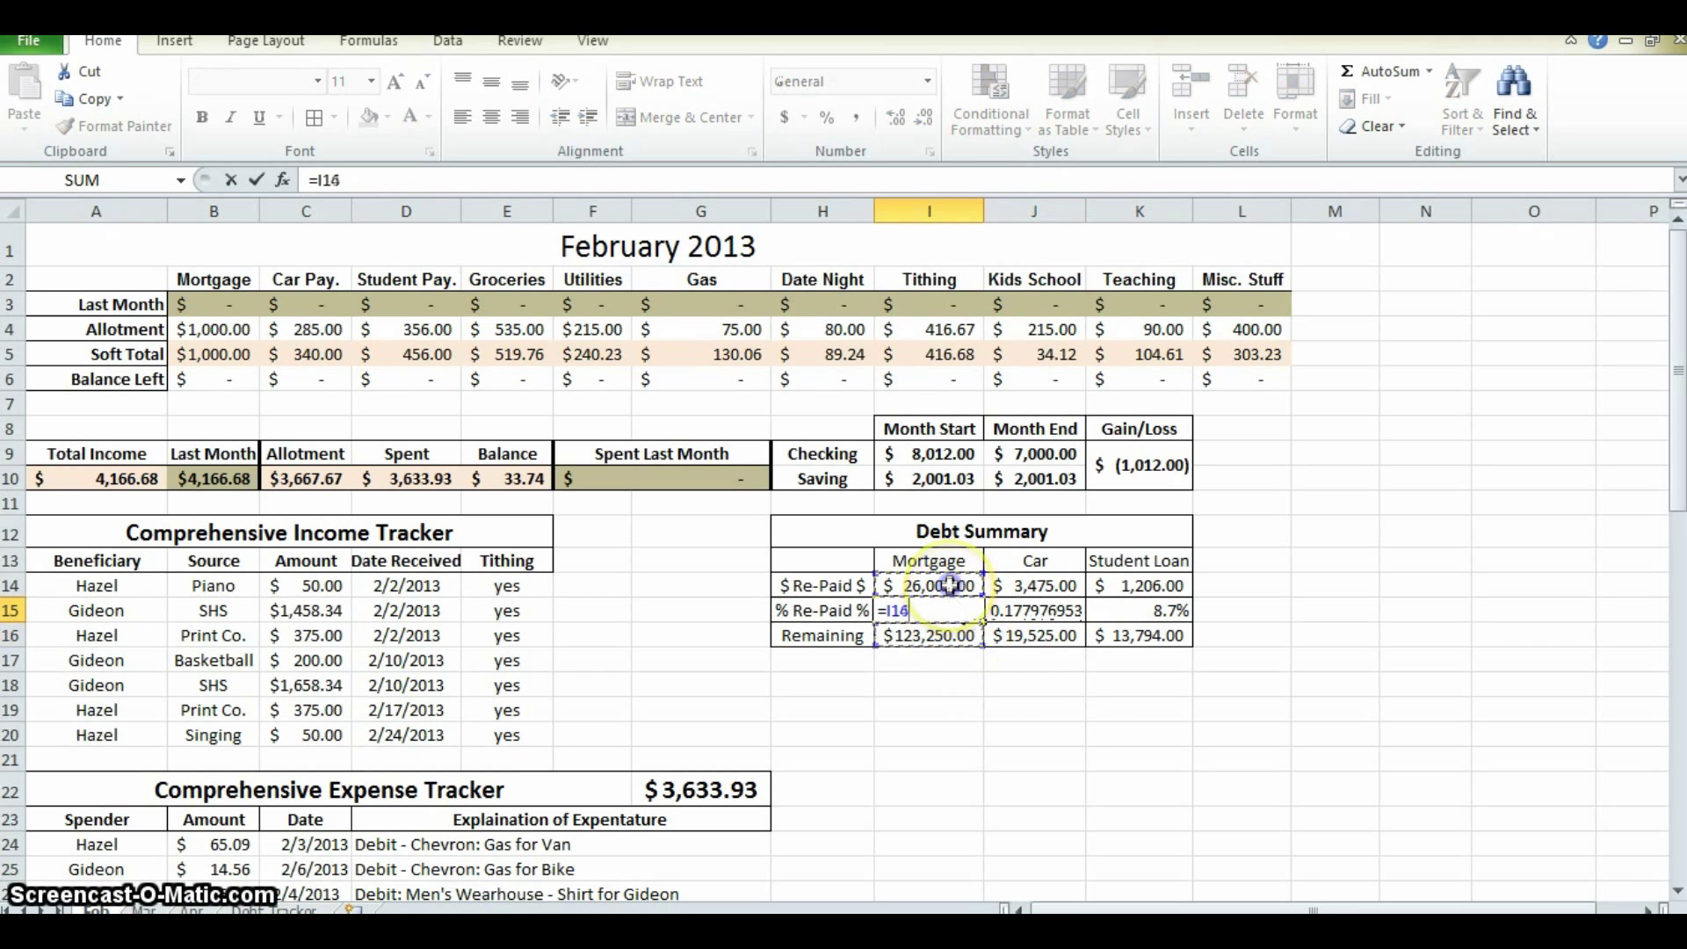
{"action": "type", "text": "/"}
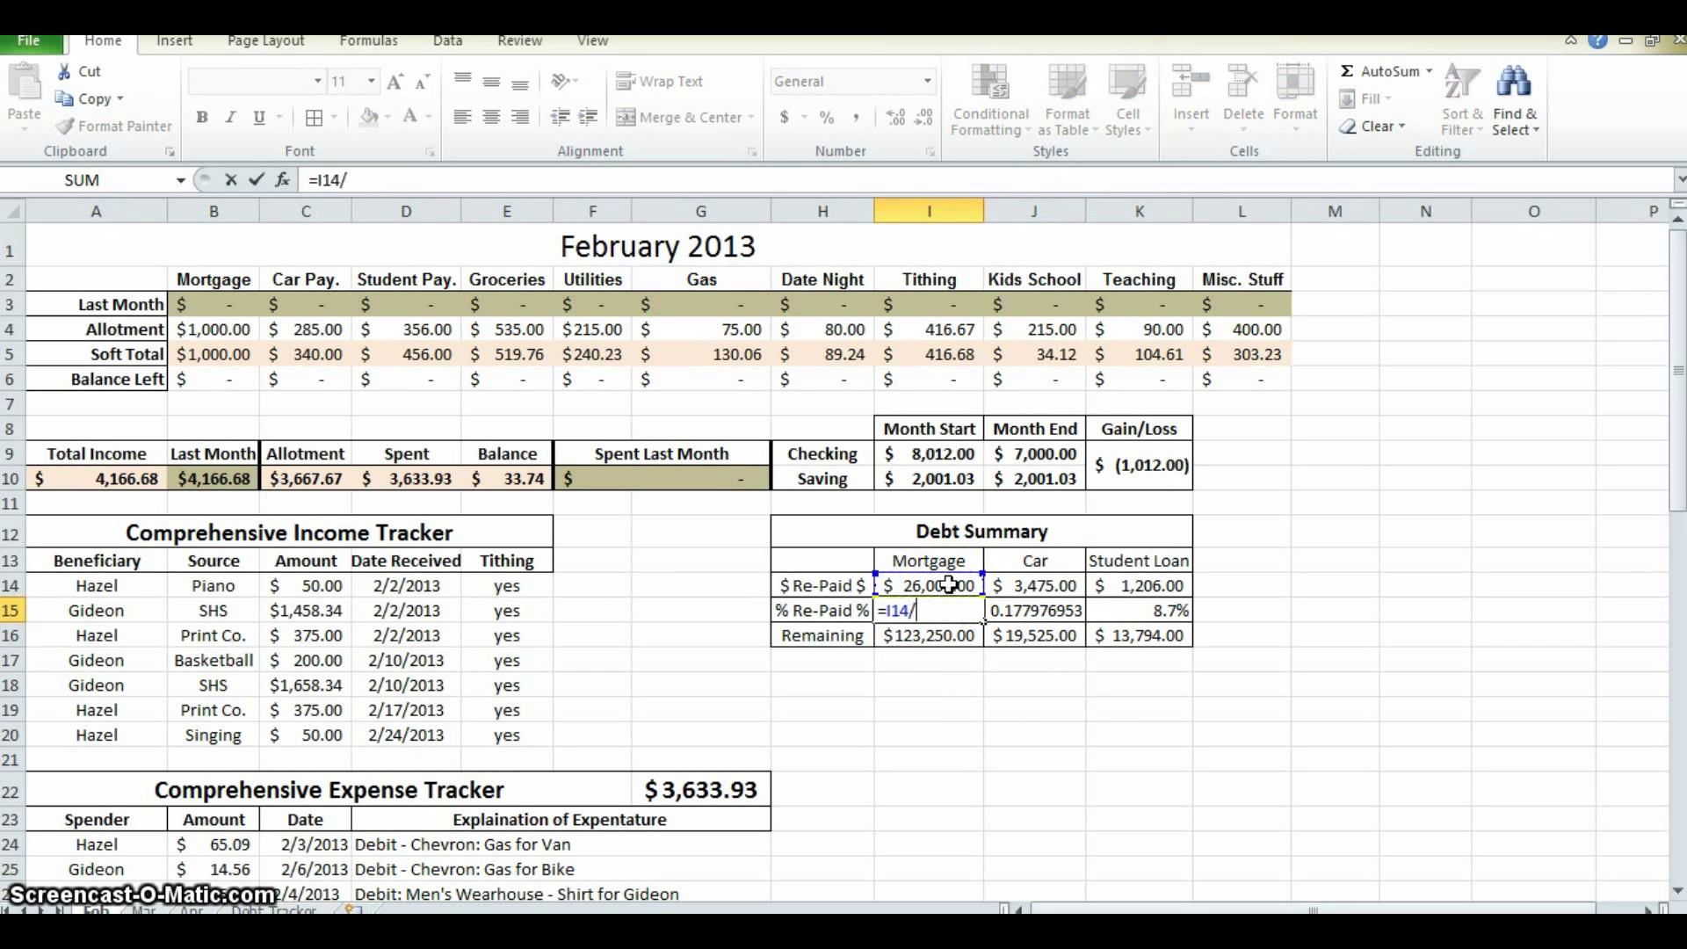
{"action": "left_click", "coordinate": [942, 639]}
{"action": "key", "text": "Return"}
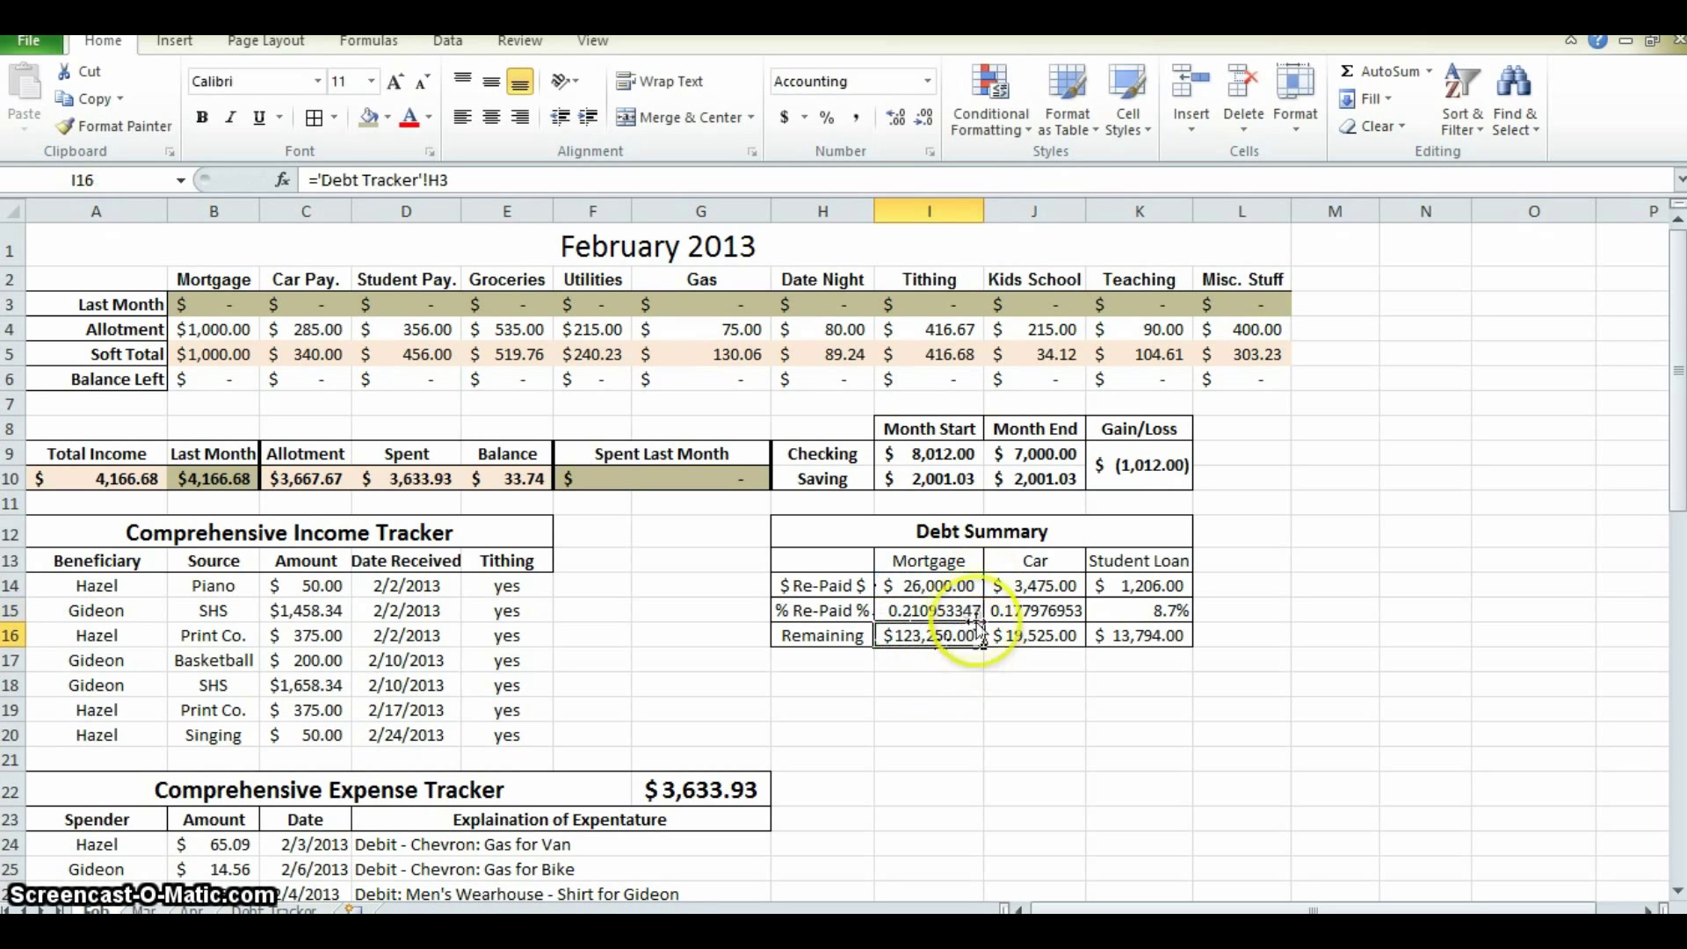
- Format I15:J15 as one-decimal percentages and centre all three % Re-Paid values
{"action": "mouse_move", "coordinate": [971, 616]}
{"action": "left_mouse_down"}
{"action": "mouse_move", "coordinate": [1055, 624]}
{"action": "mouse_move", "coordinate": [946, 606]}
{"action": "left_mouse_up"}
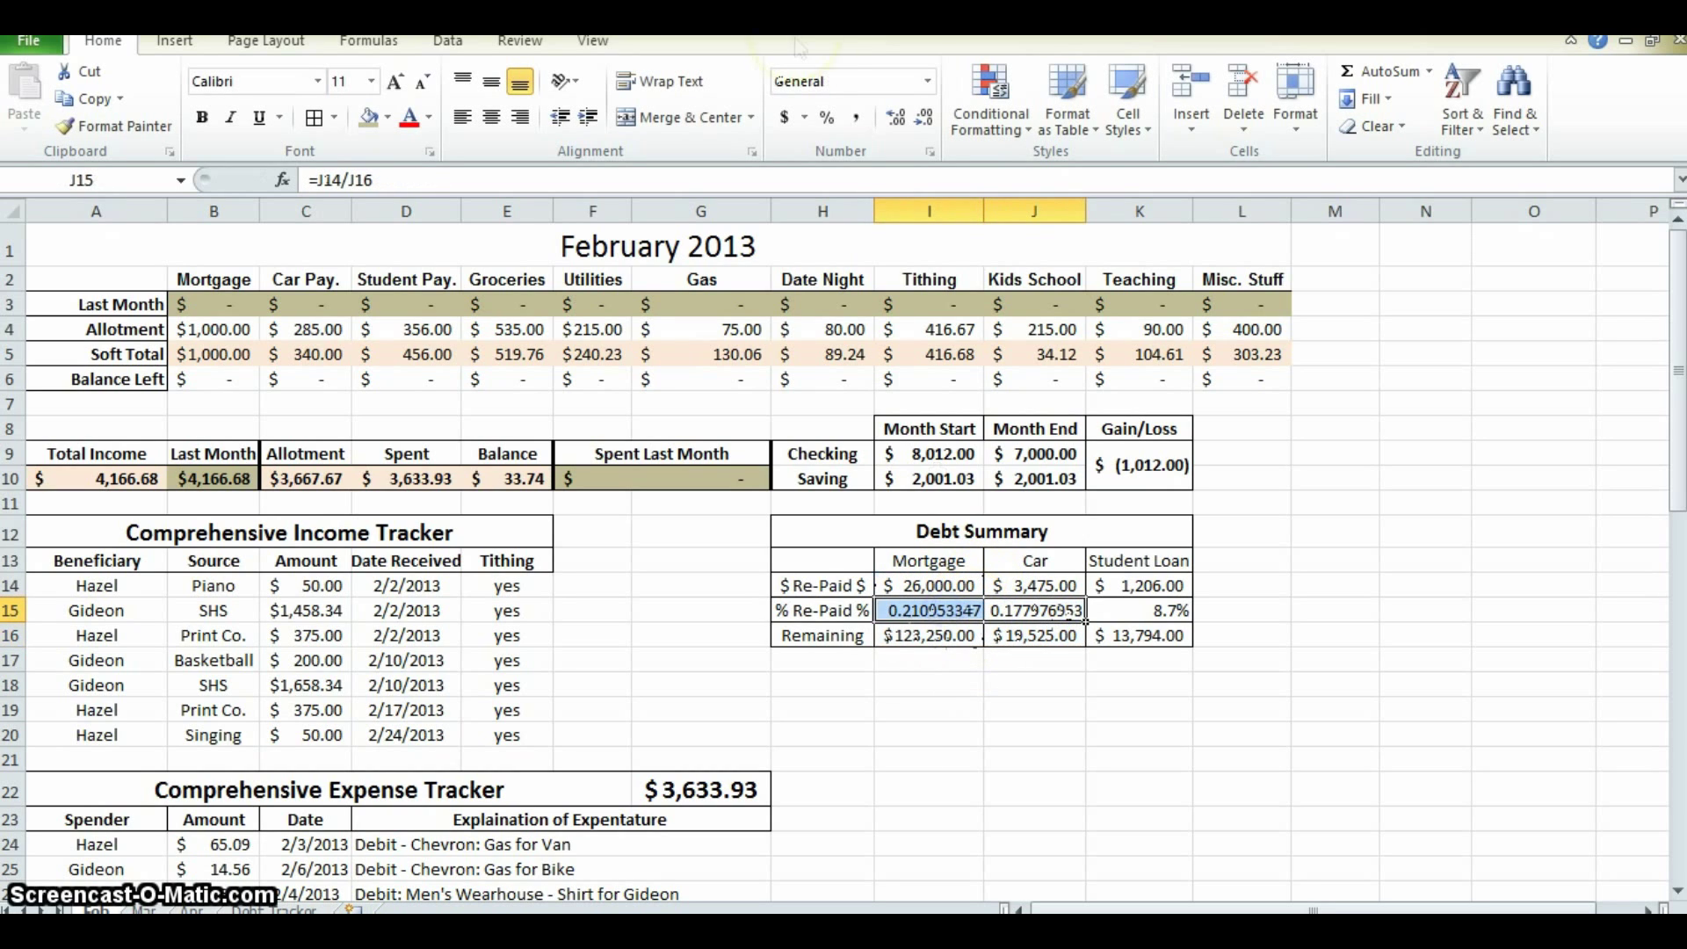
{"action": "left_click", "coordinate": [827, 117]}
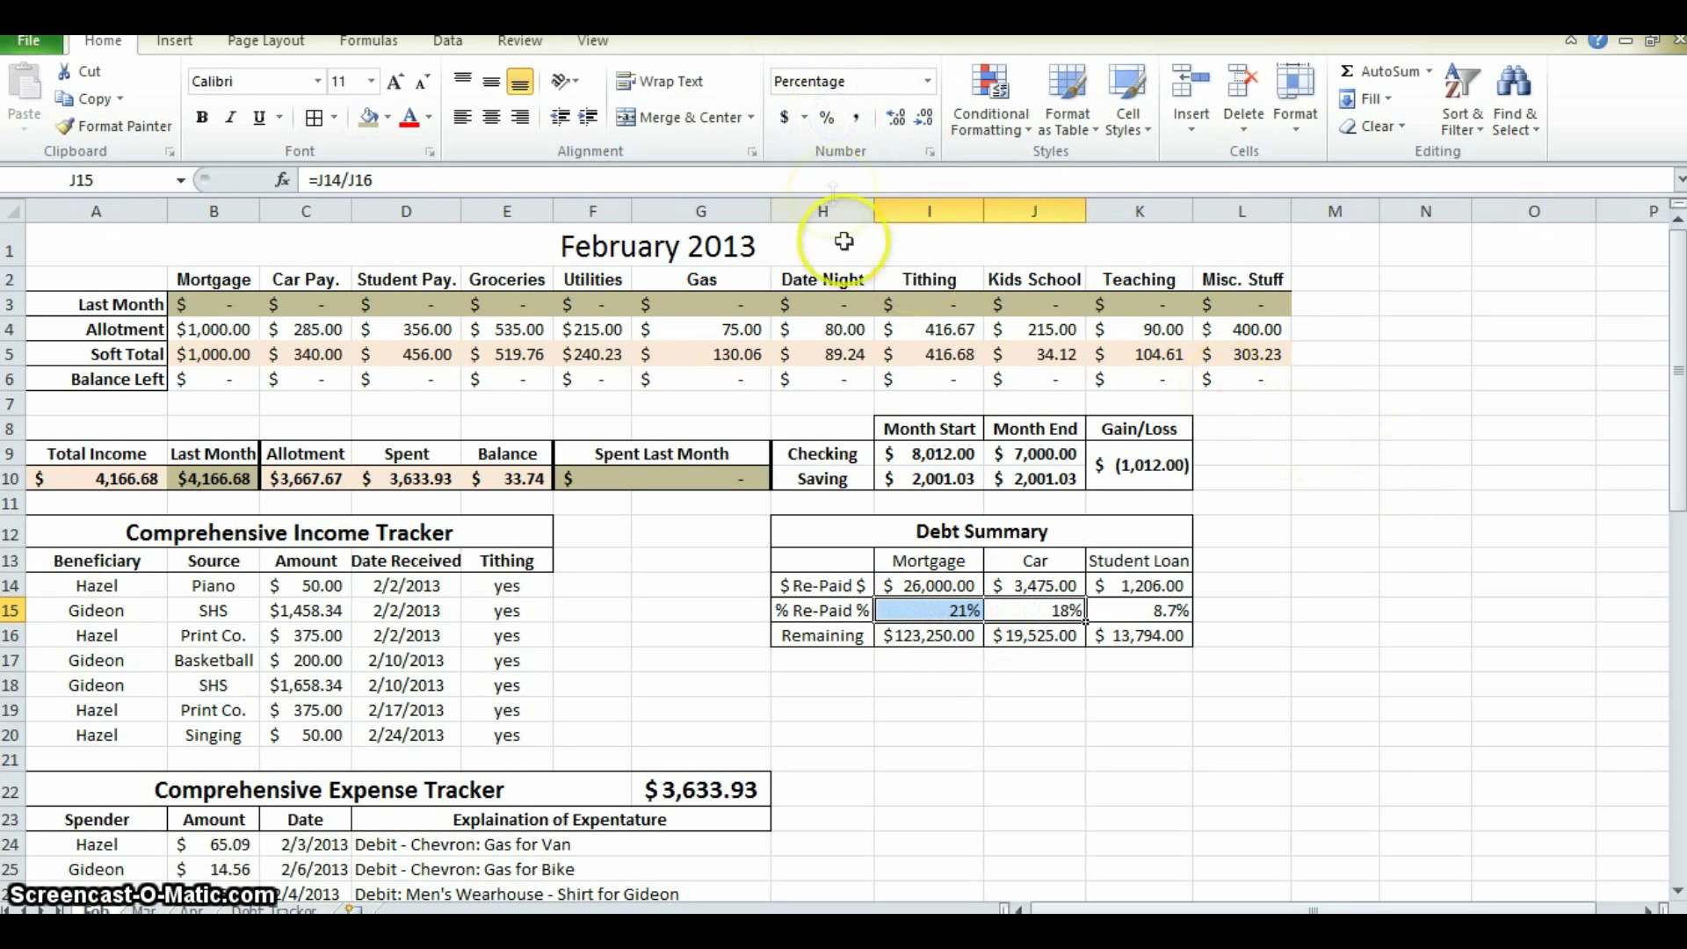
{"action": "left_click", "coordinate": [896, 117]}
{"action": "left_click", "coordinate": [1335, 610]}
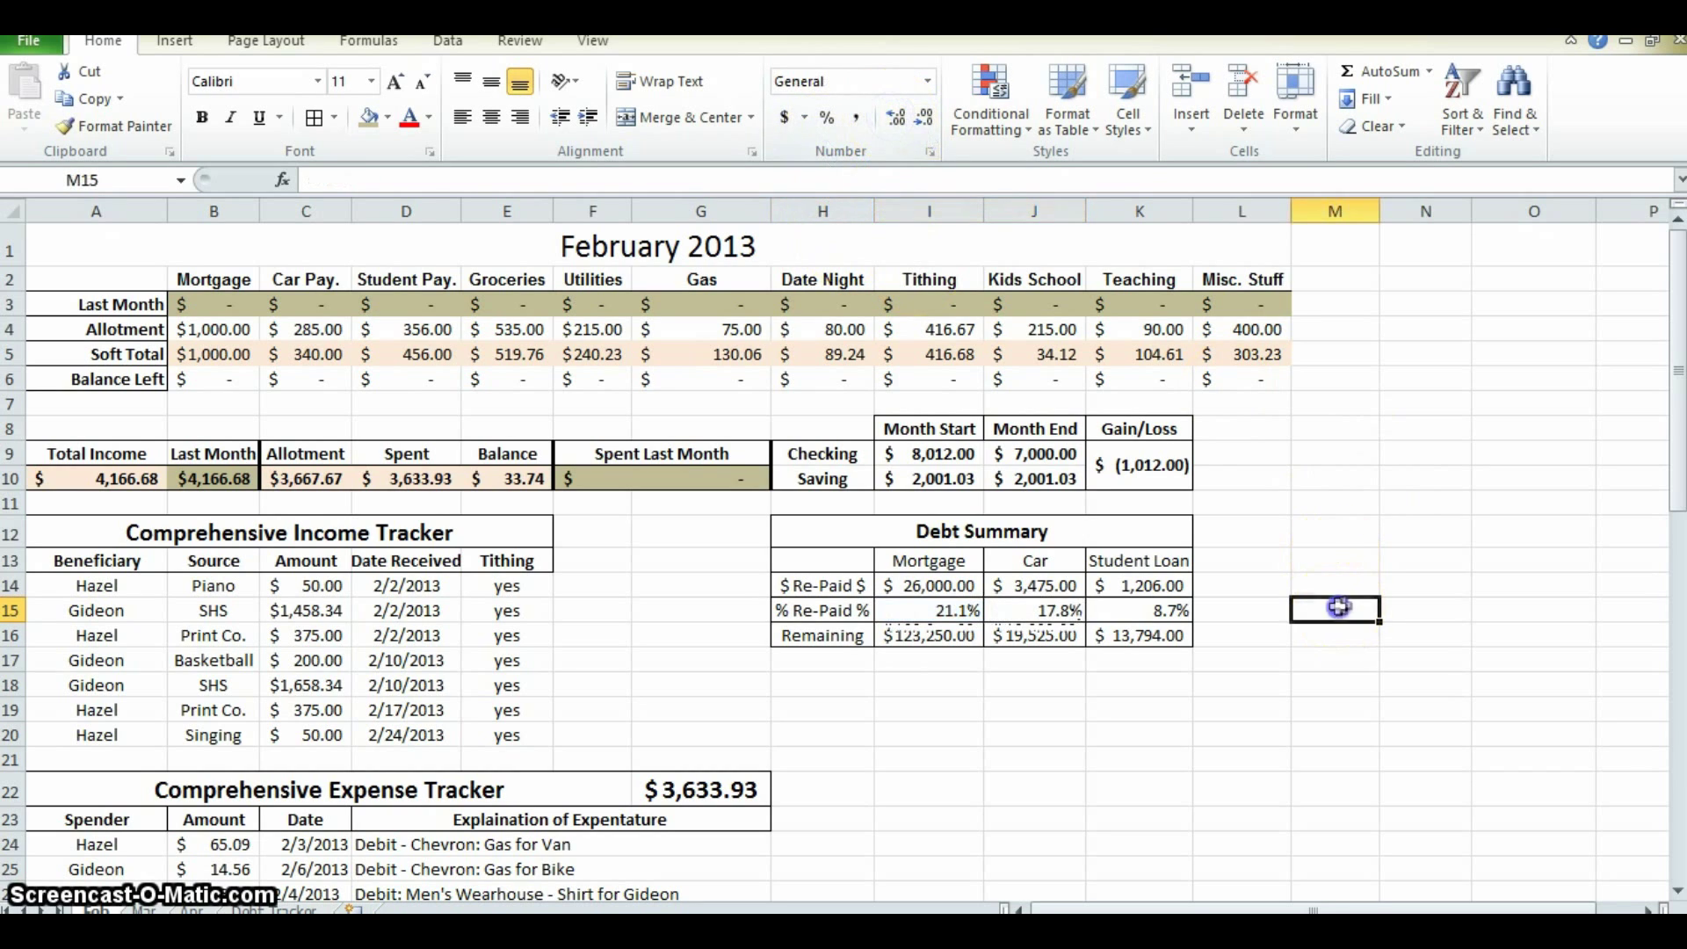
{"action": "left_click", "coordinate": [958, 638]}
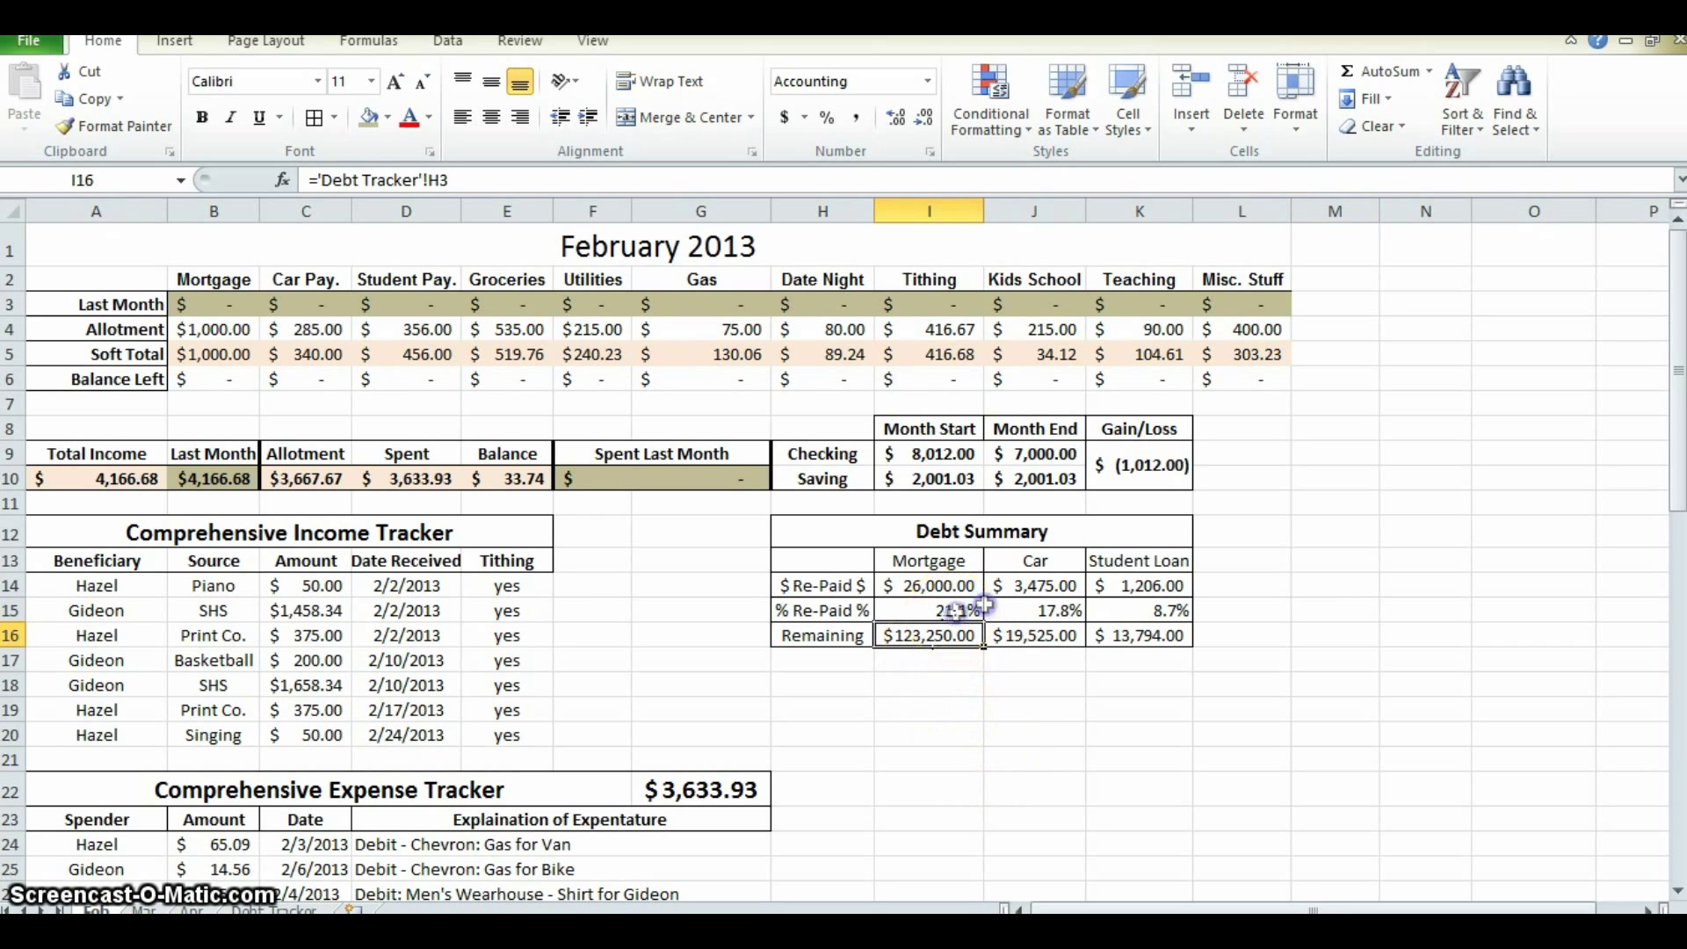
{"action": "left_click_drag", "start_coordinate": [960, 611], "coordinate": [1100, 605]}
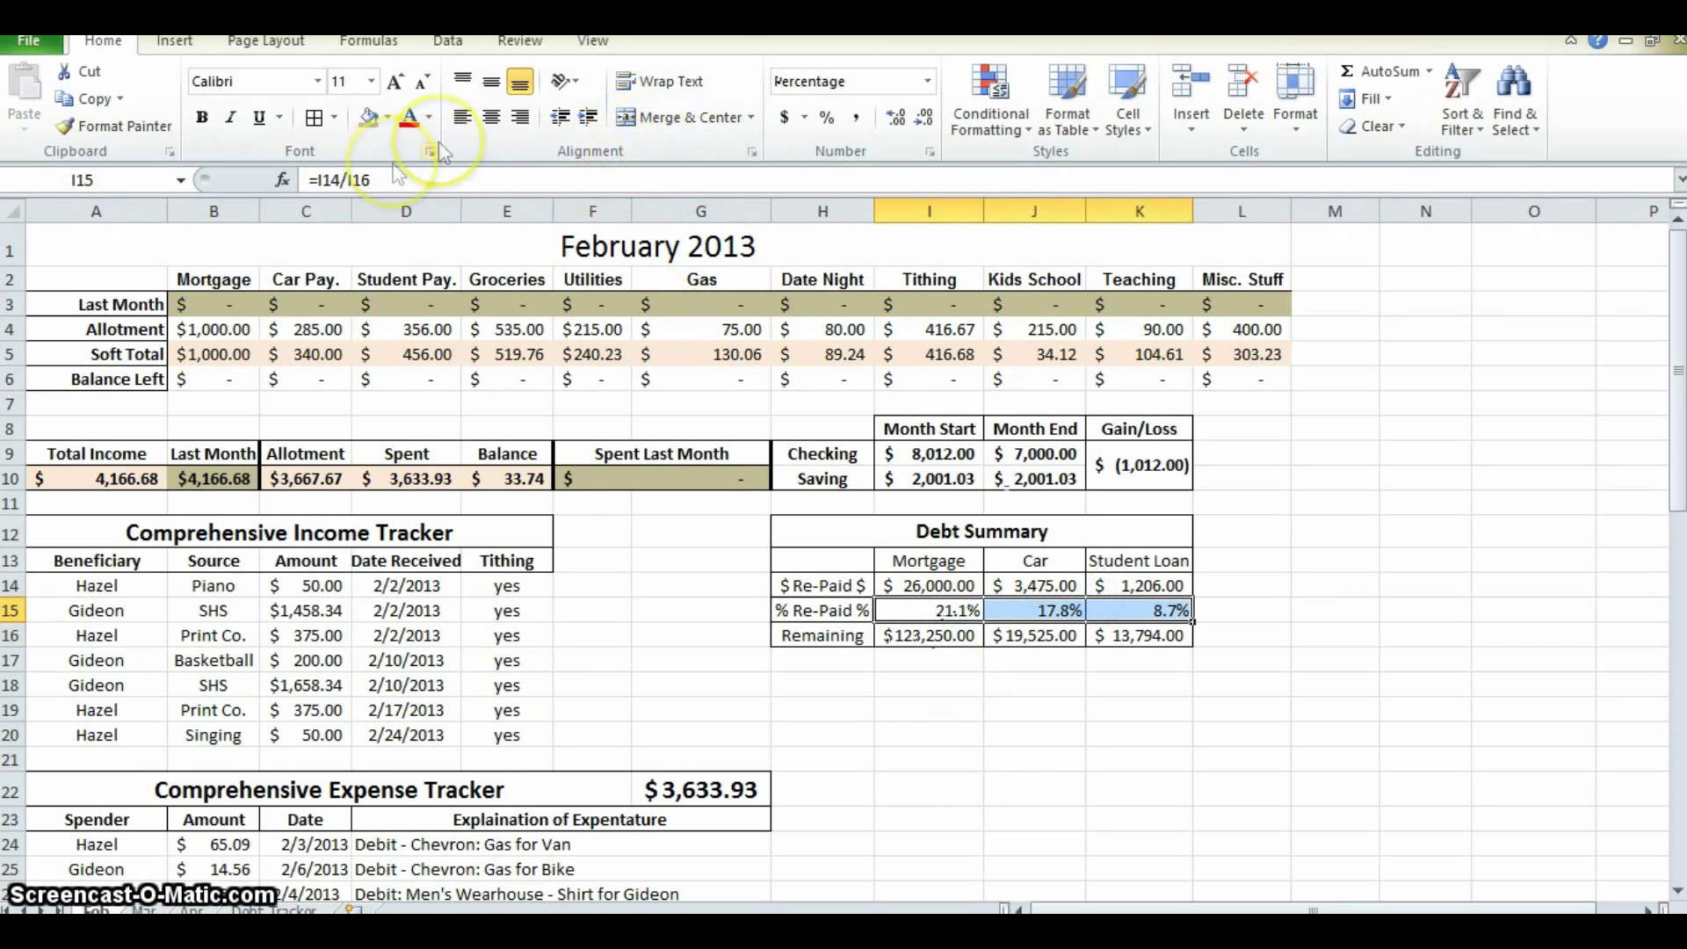
{"action": "left_click", "coordinate": [491, 117]}
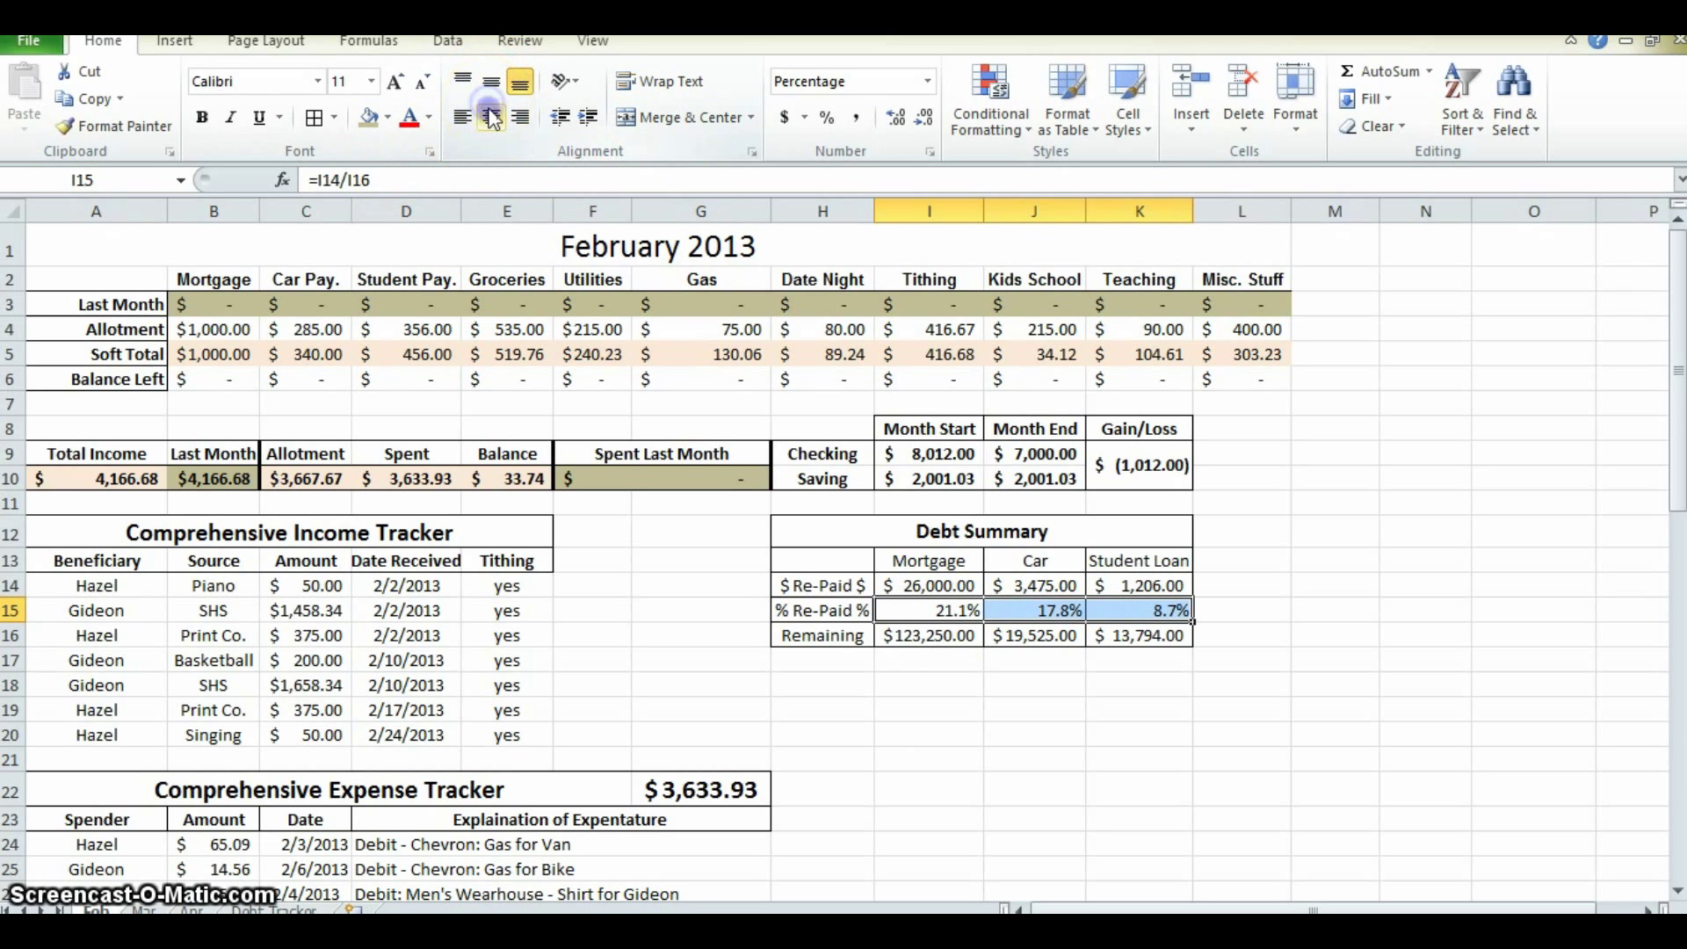
{"action": "left_click", "coordinate": [1296, 613]}
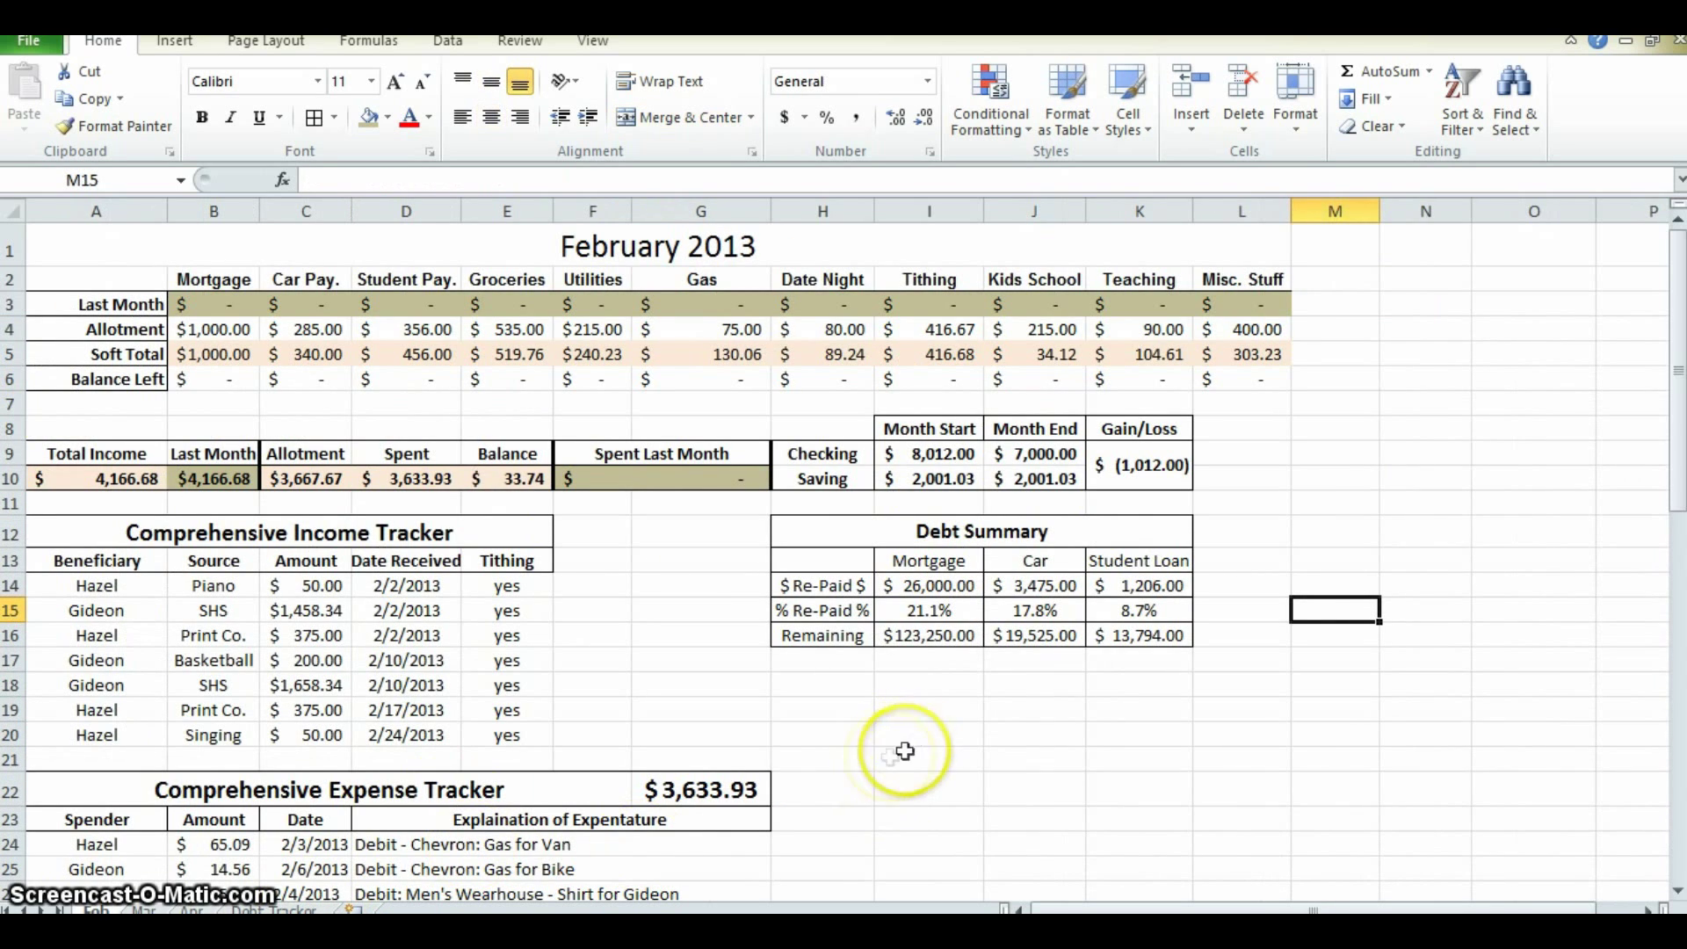
{"action": "left_click", "coordinate": [290, 910]}
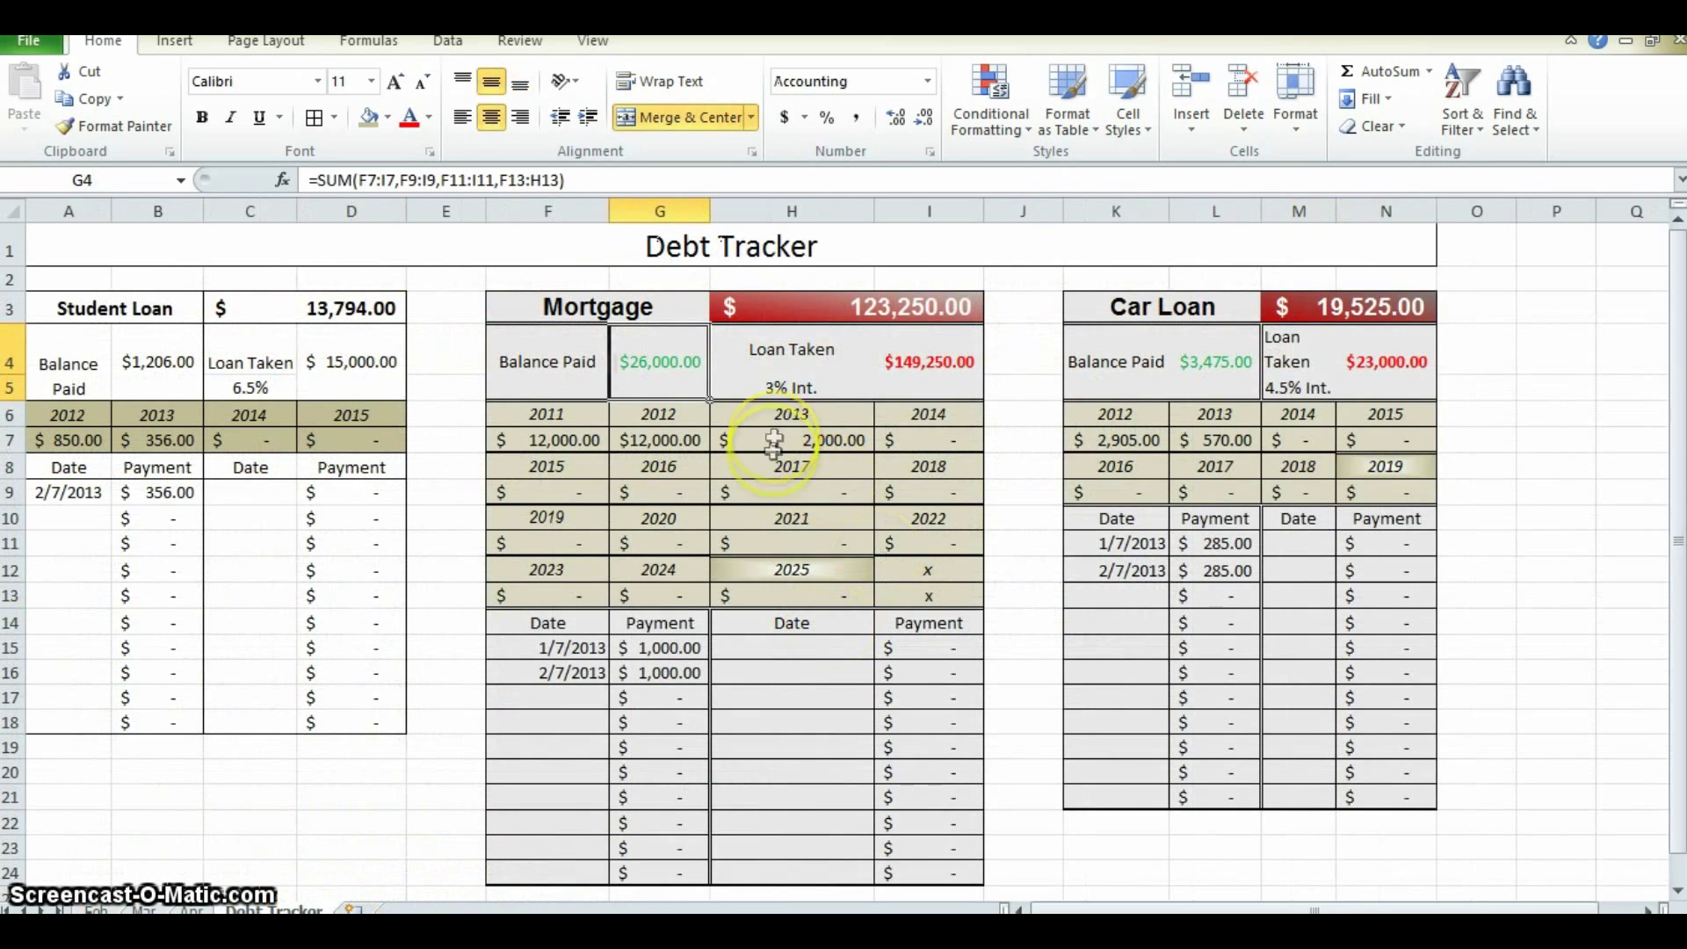
{"action": "scroll", "coordinate": [840, 479], "scroll_direction": "down", "scroll_amount": 5}
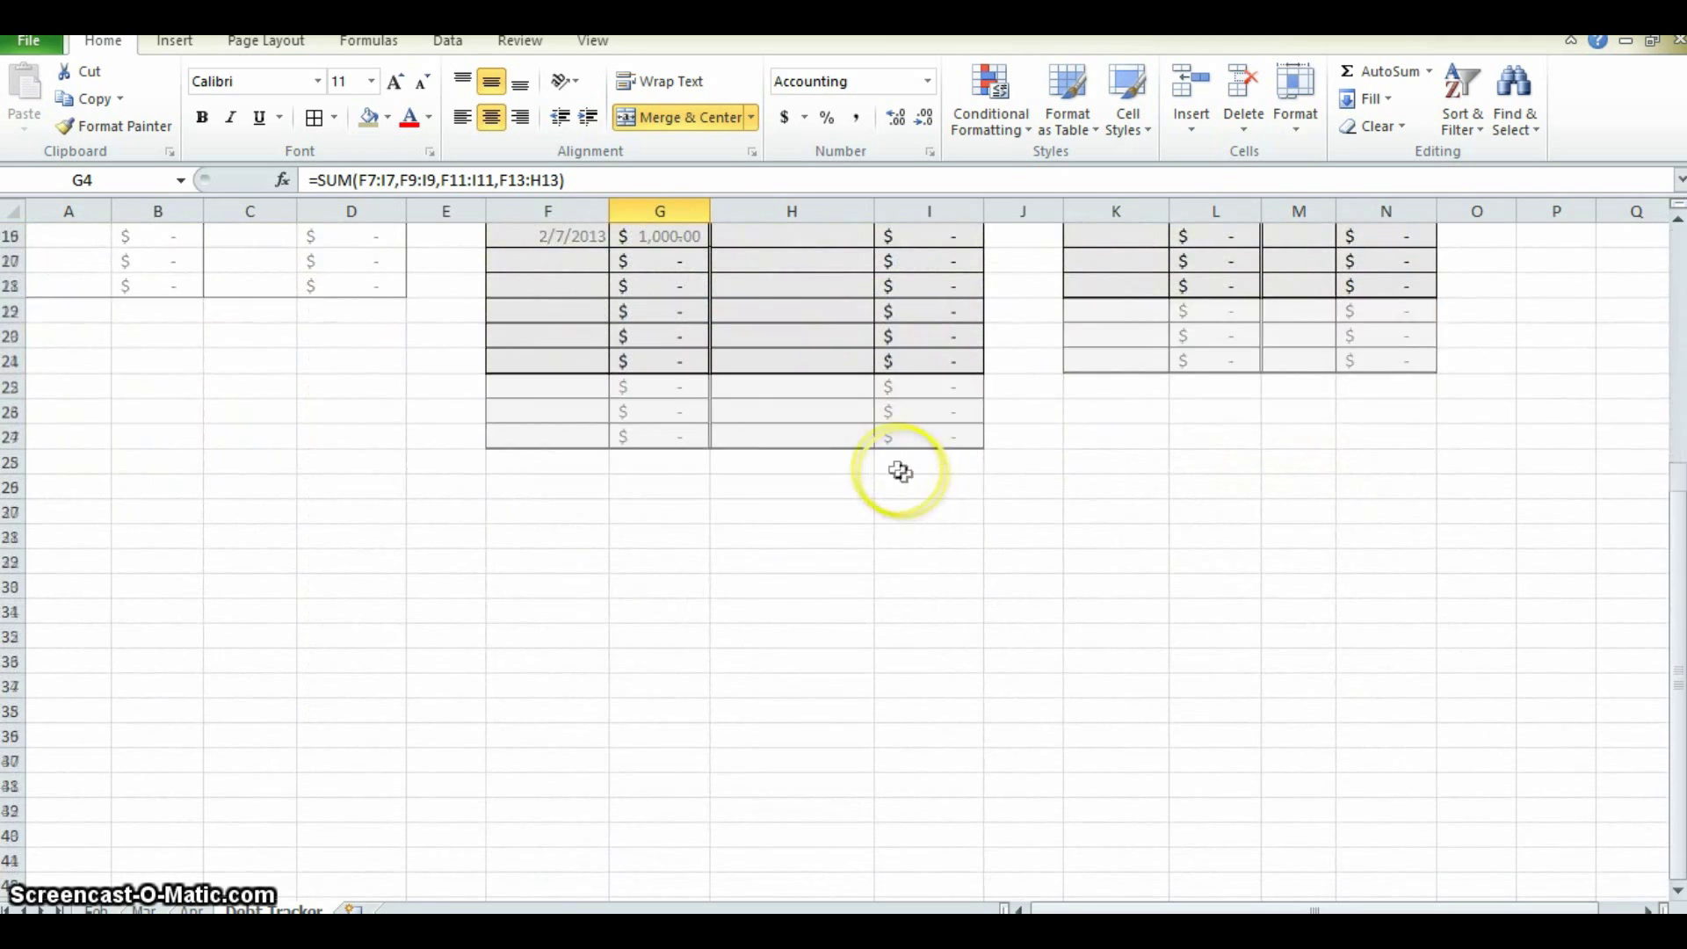
{"action": "scroll", "coordinate": [901, 472], "scroll_direction": "down", "scroll_amount": 1}
{"action": "left_click_drag", "start_coordinate": [132, 386], "coordinate": [1513, 726]}
{"action": "left_click_drag", "start_coordinate": [1514, 725], "coordinate": [1513, 725]}
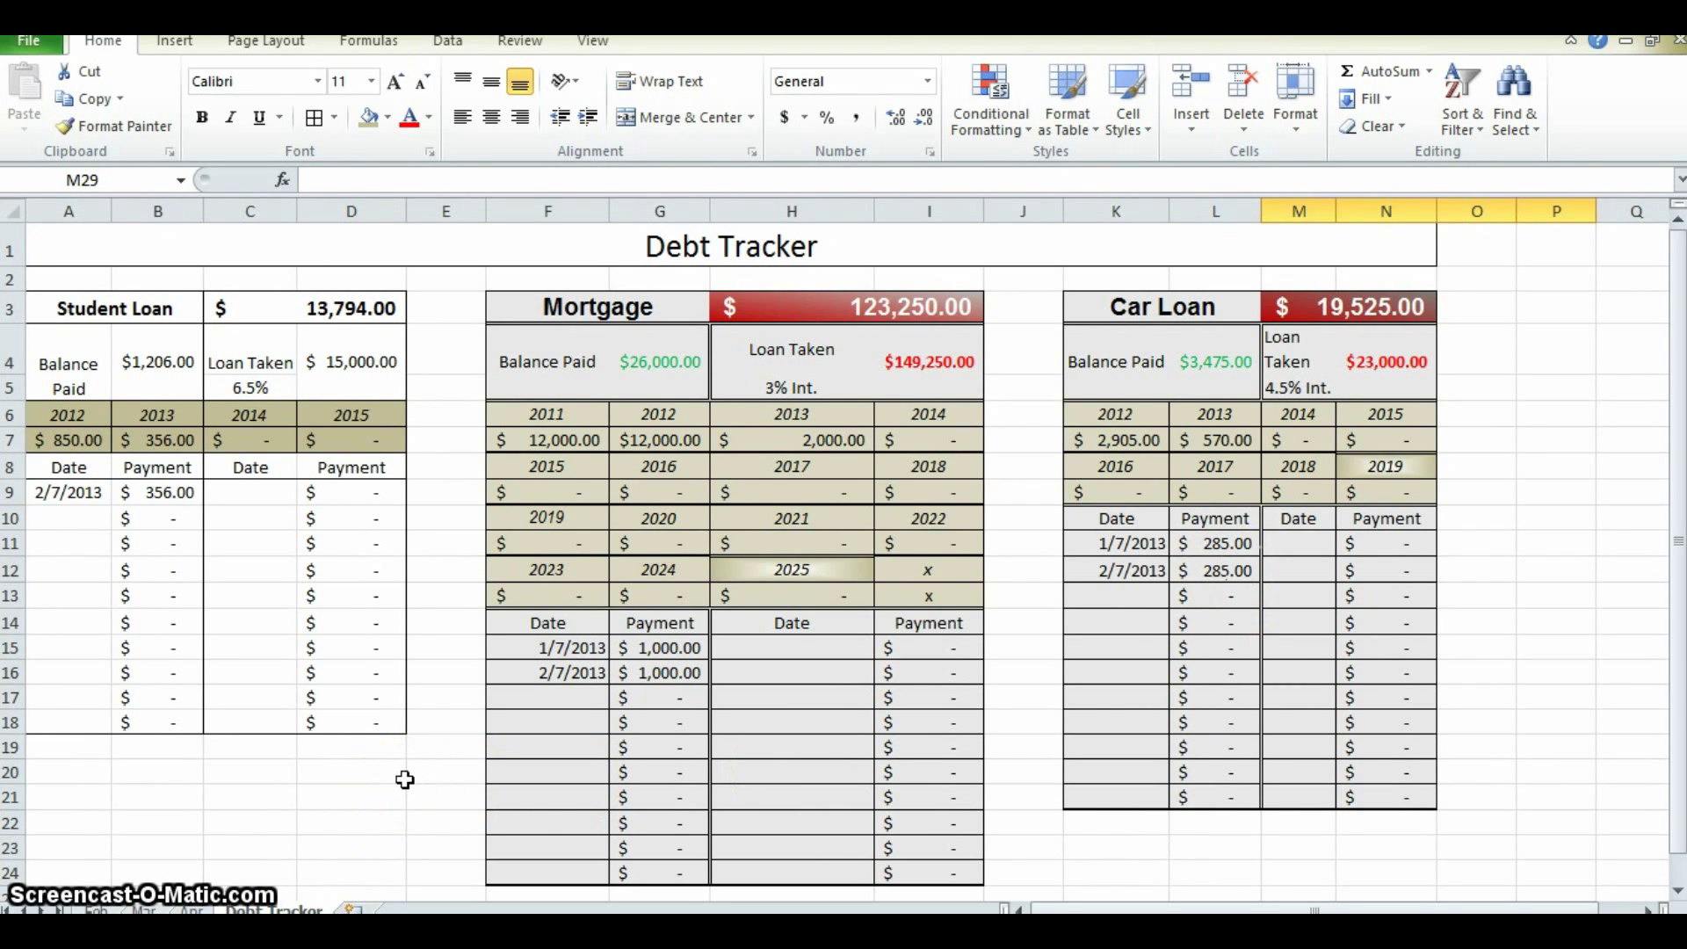
{"action": "left_click", "coordinate": [97, 910]}
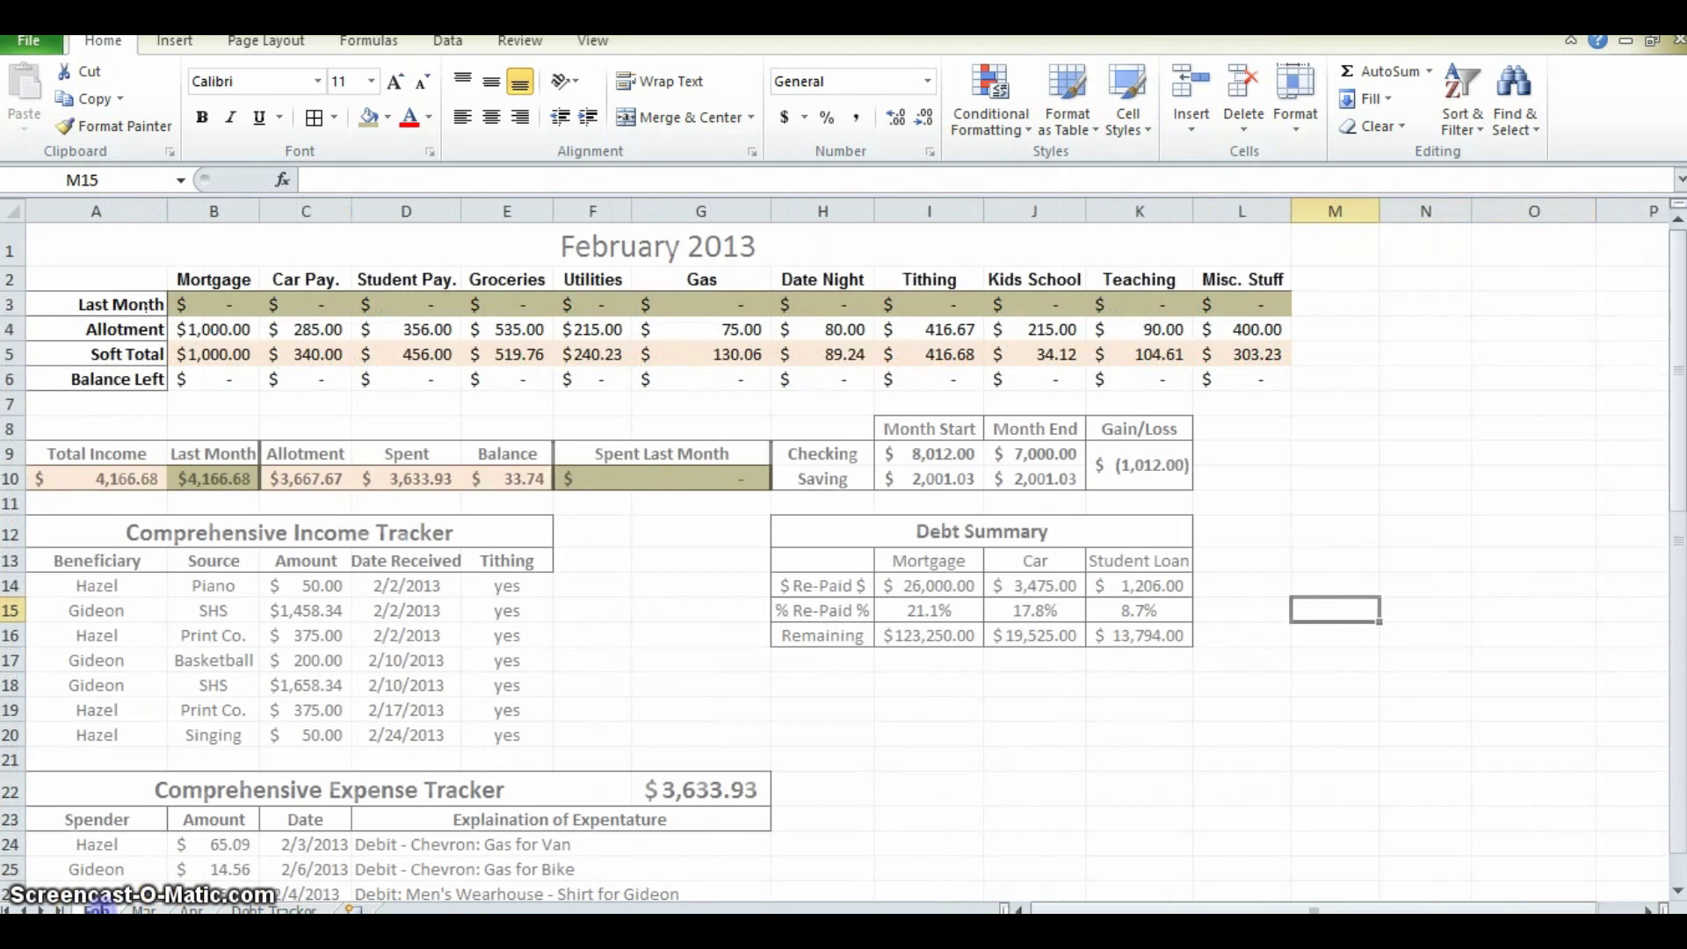
- In print settings, set landscape orientation with narrow margins
{"action": "left_click", "coordinate": [55, 48]}
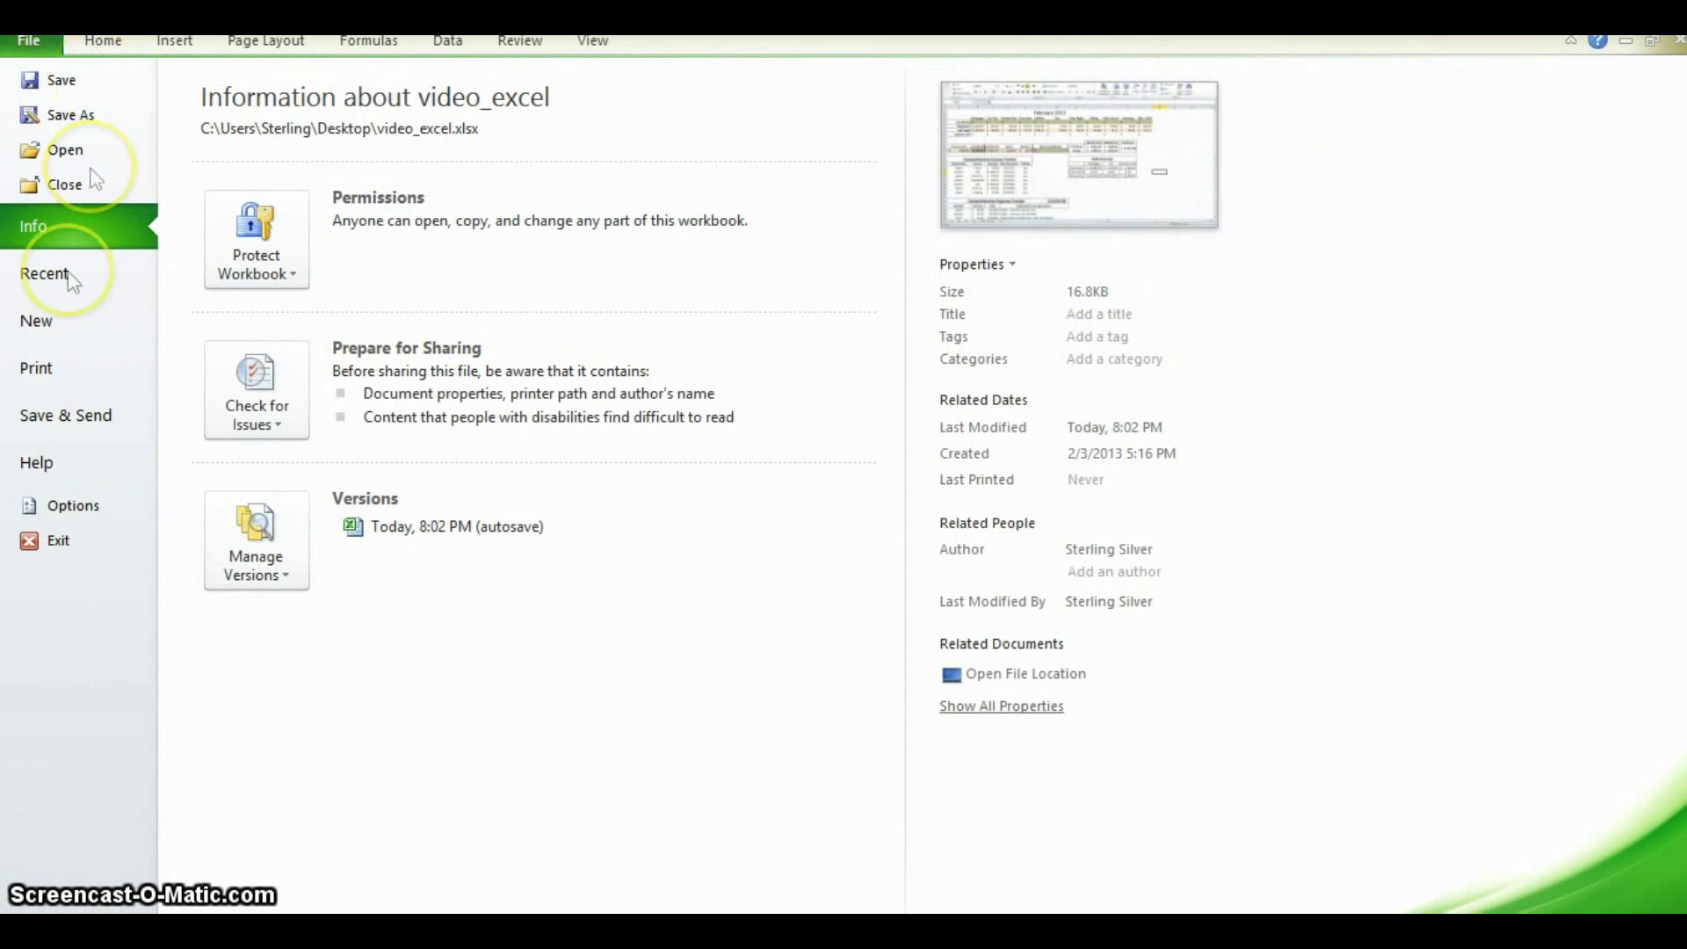
{"action": "left_click", "coordinate": [44, 378]}
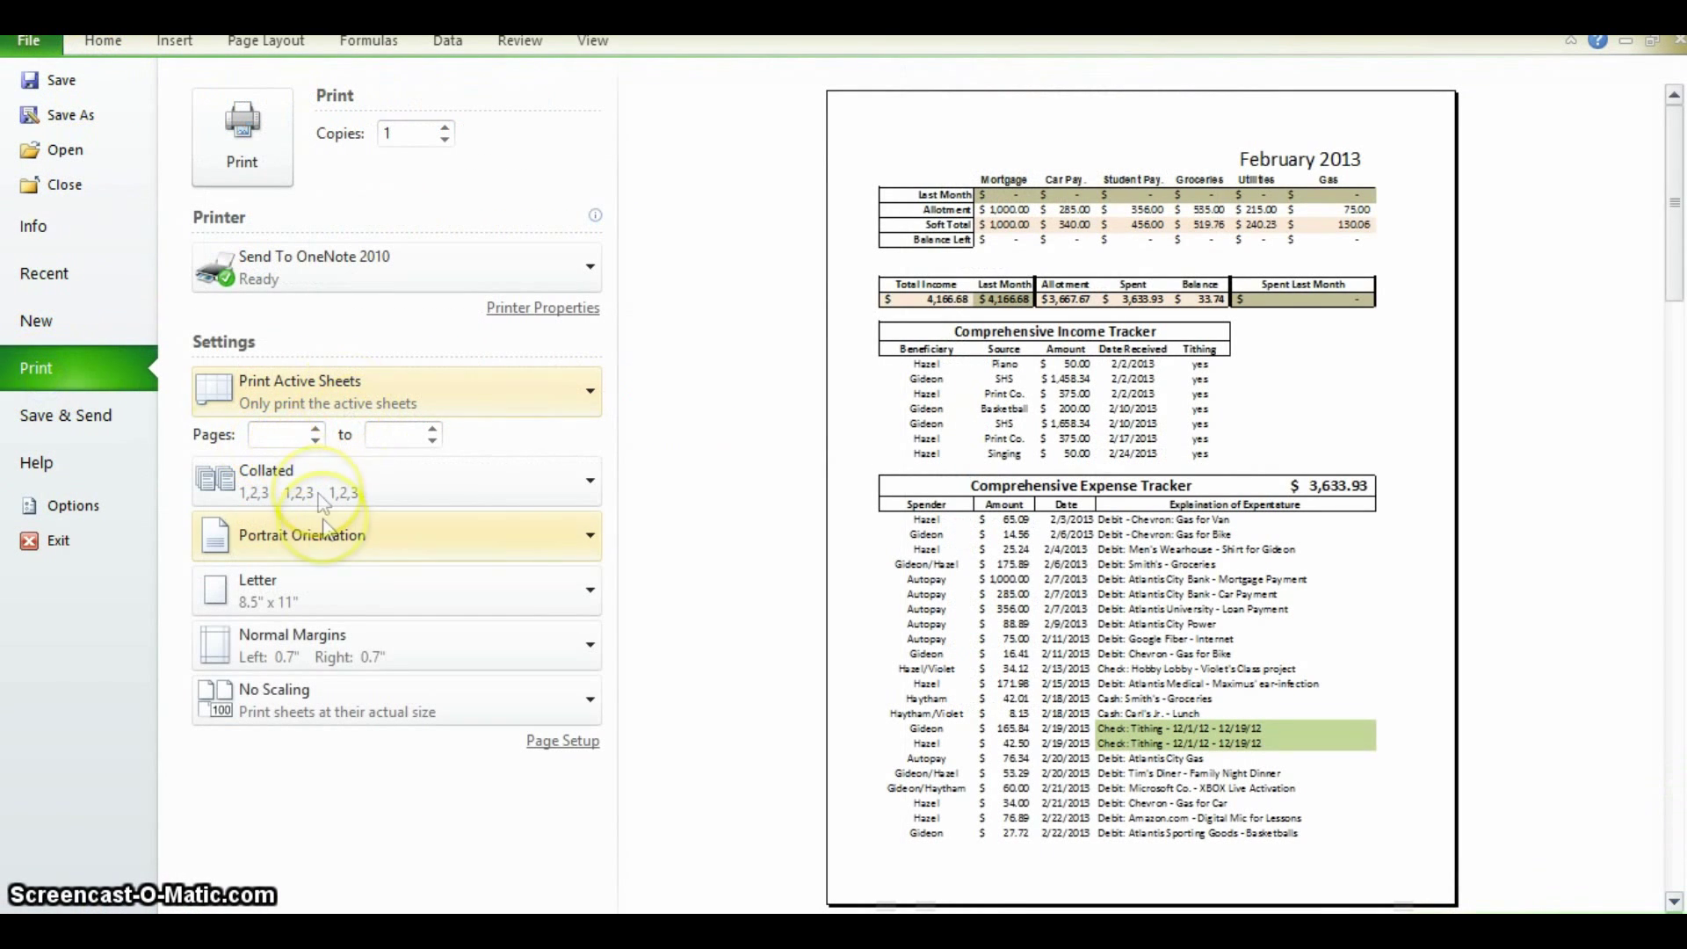
{"action": "left_click", "coordinate": [477, 522]}
{"action": "left_click", "coordinate": [367, 640]}
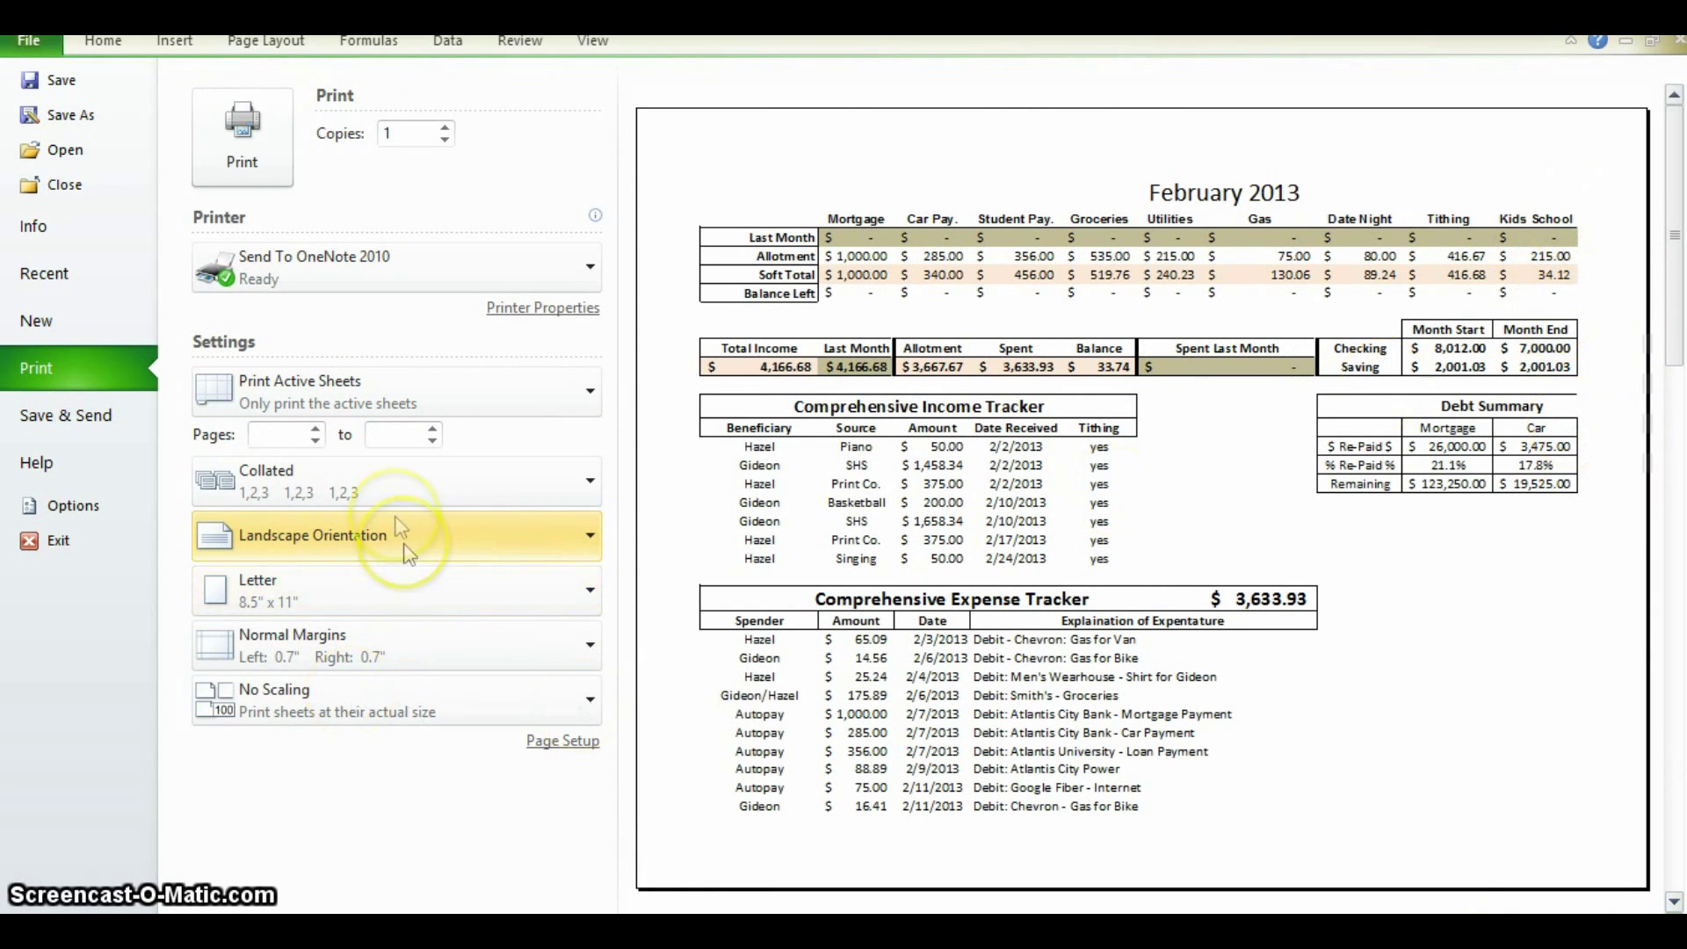
{"action": "left_click", "coordinate": [372, 637]}
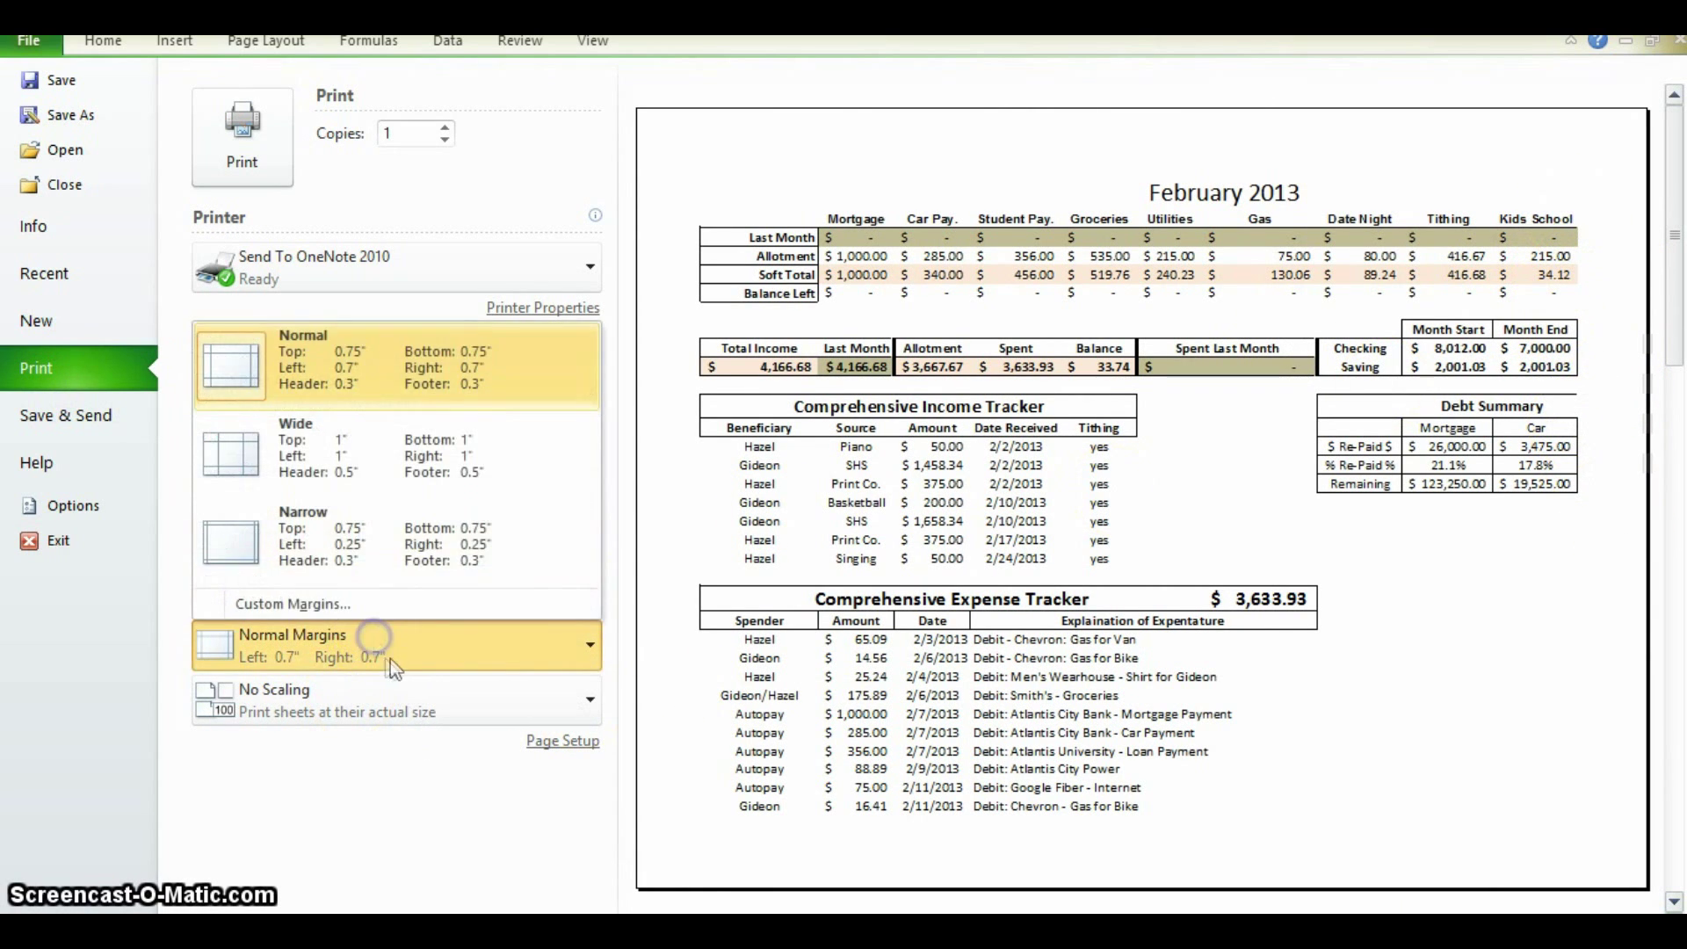
{"action": "left_click", "coordinate": [360, 538]}
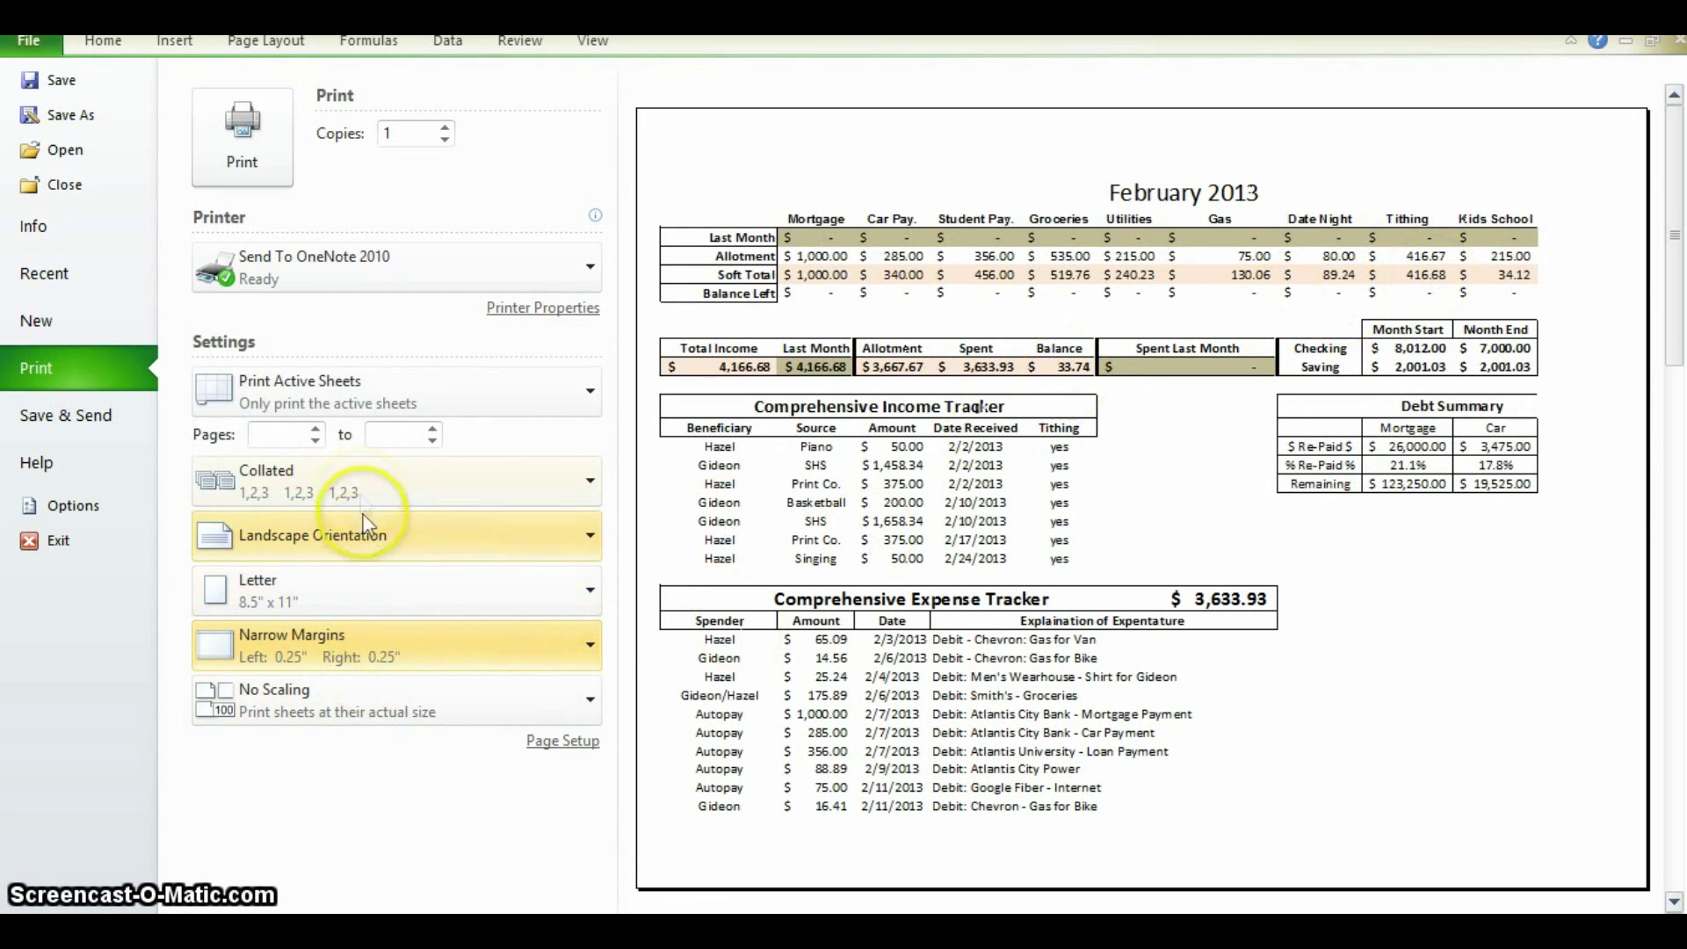
- Keep Letter paper size and scale the printout to fit all columns on one page
{"action": "left_click", "coordinate": [378, 582]}
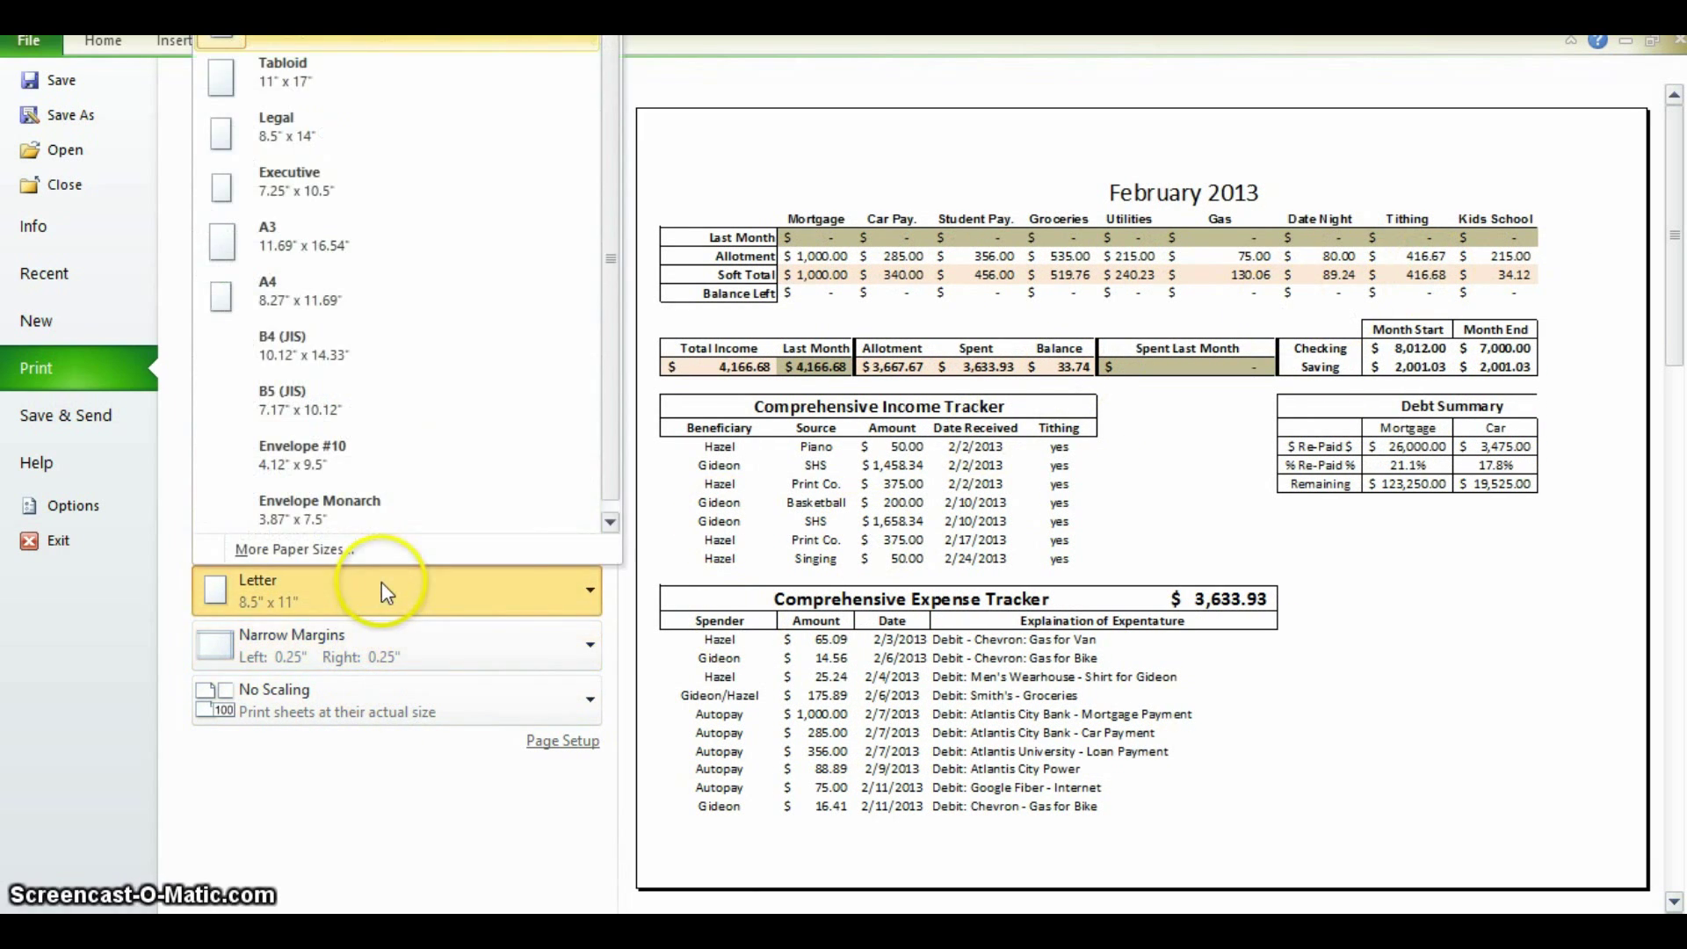
{"action": "left_click", "coordinate": [321, 67]}
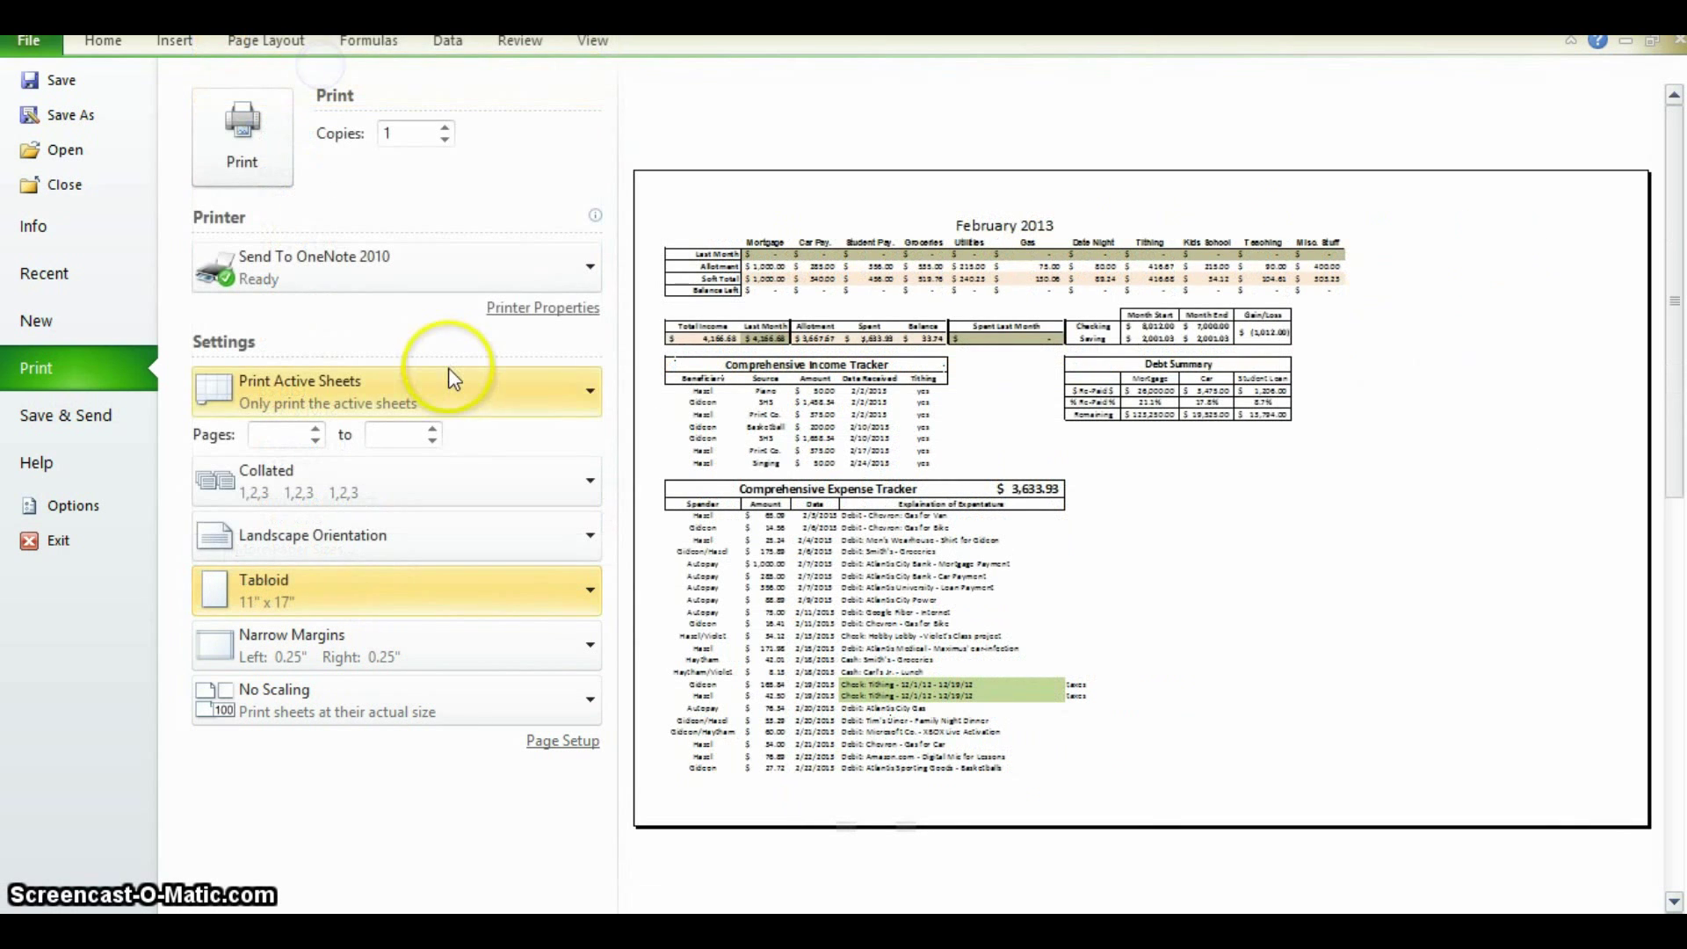
{"action": "left_click", "coordinate": [358, 579]}
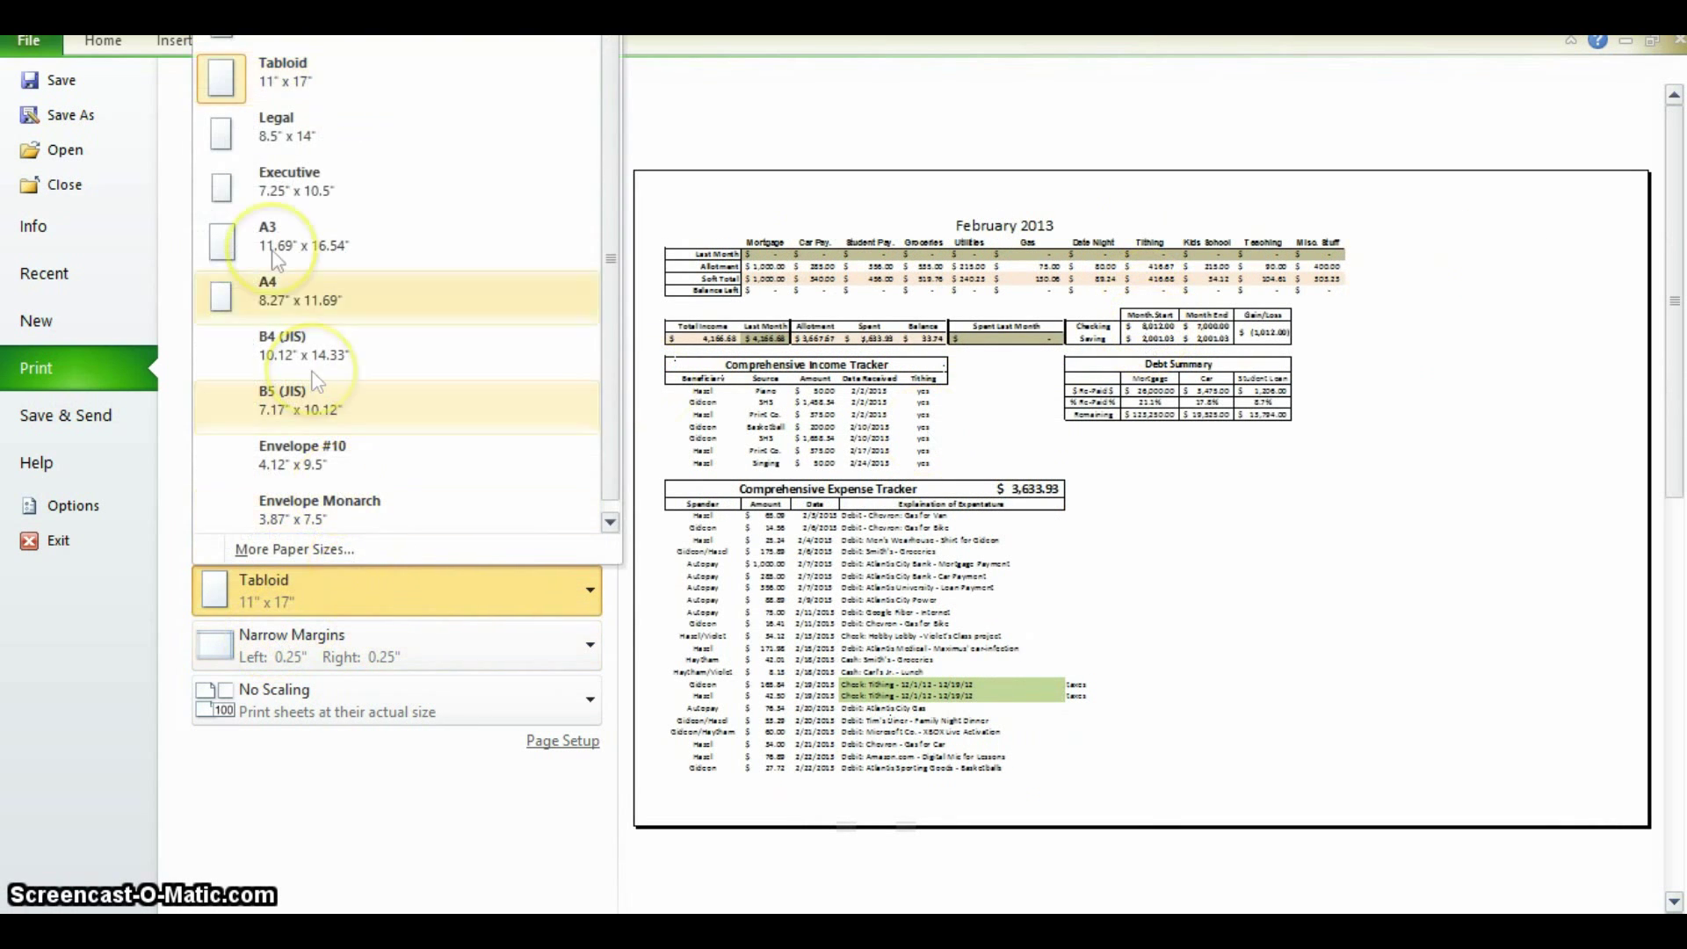
{"action": "left_click", "coordinate": [322, 67]}
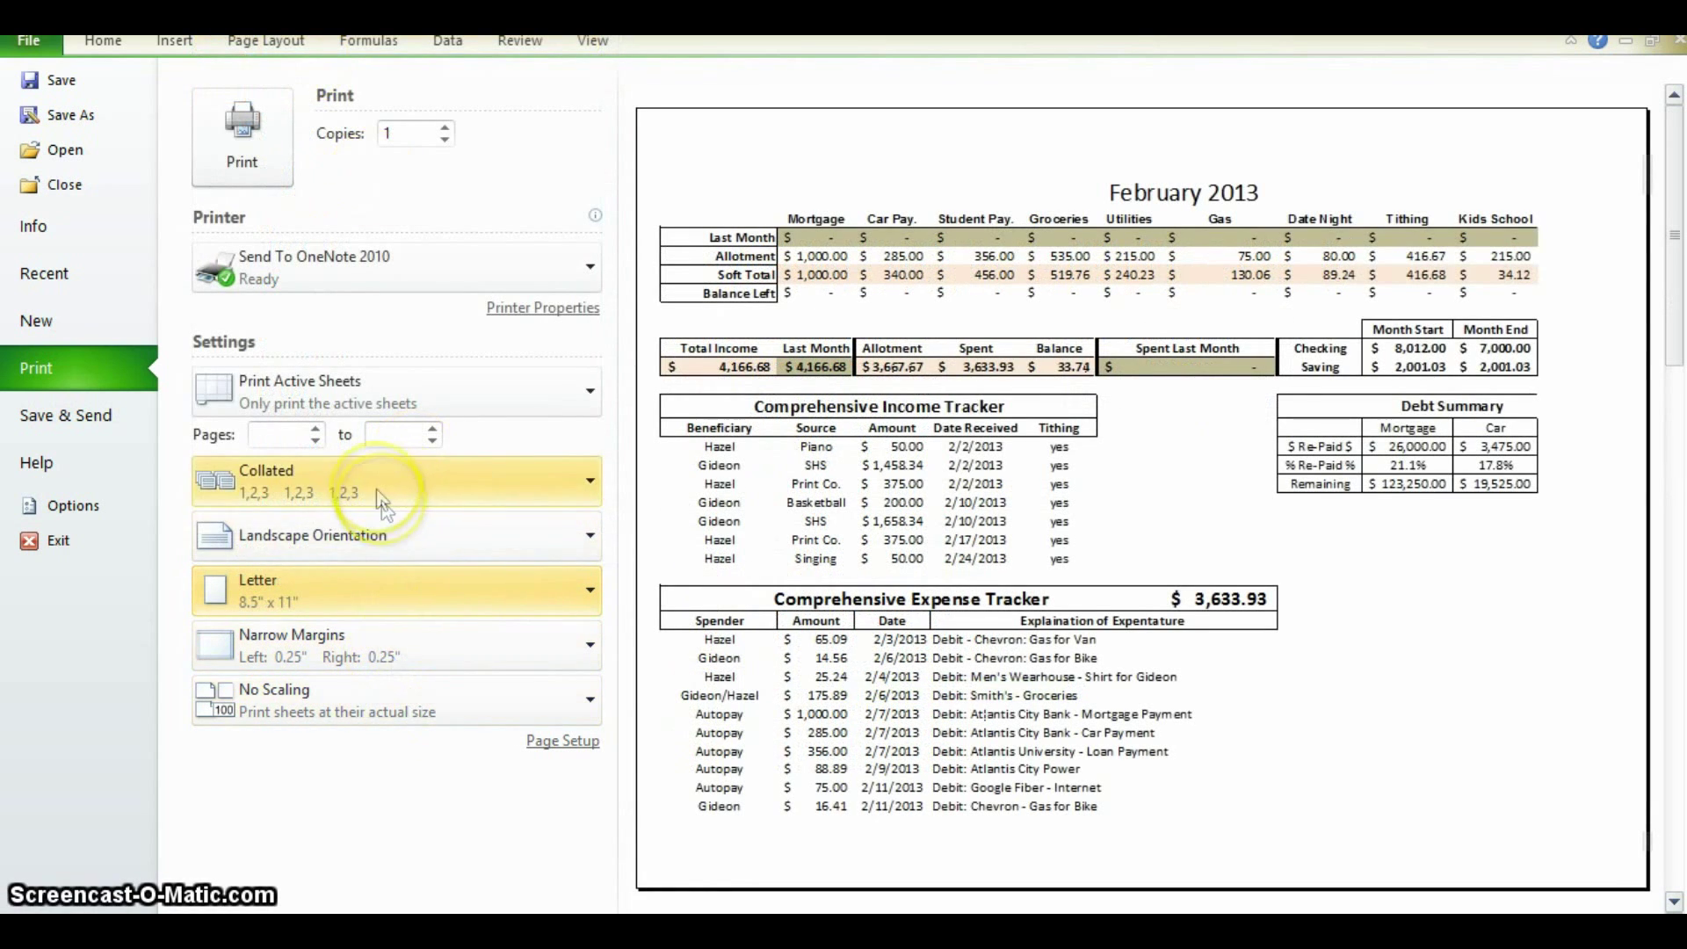
{"action": "left_click", "coordinate": [451, 700]}
{"action": "left_click", "coordinate": [396, 551]}
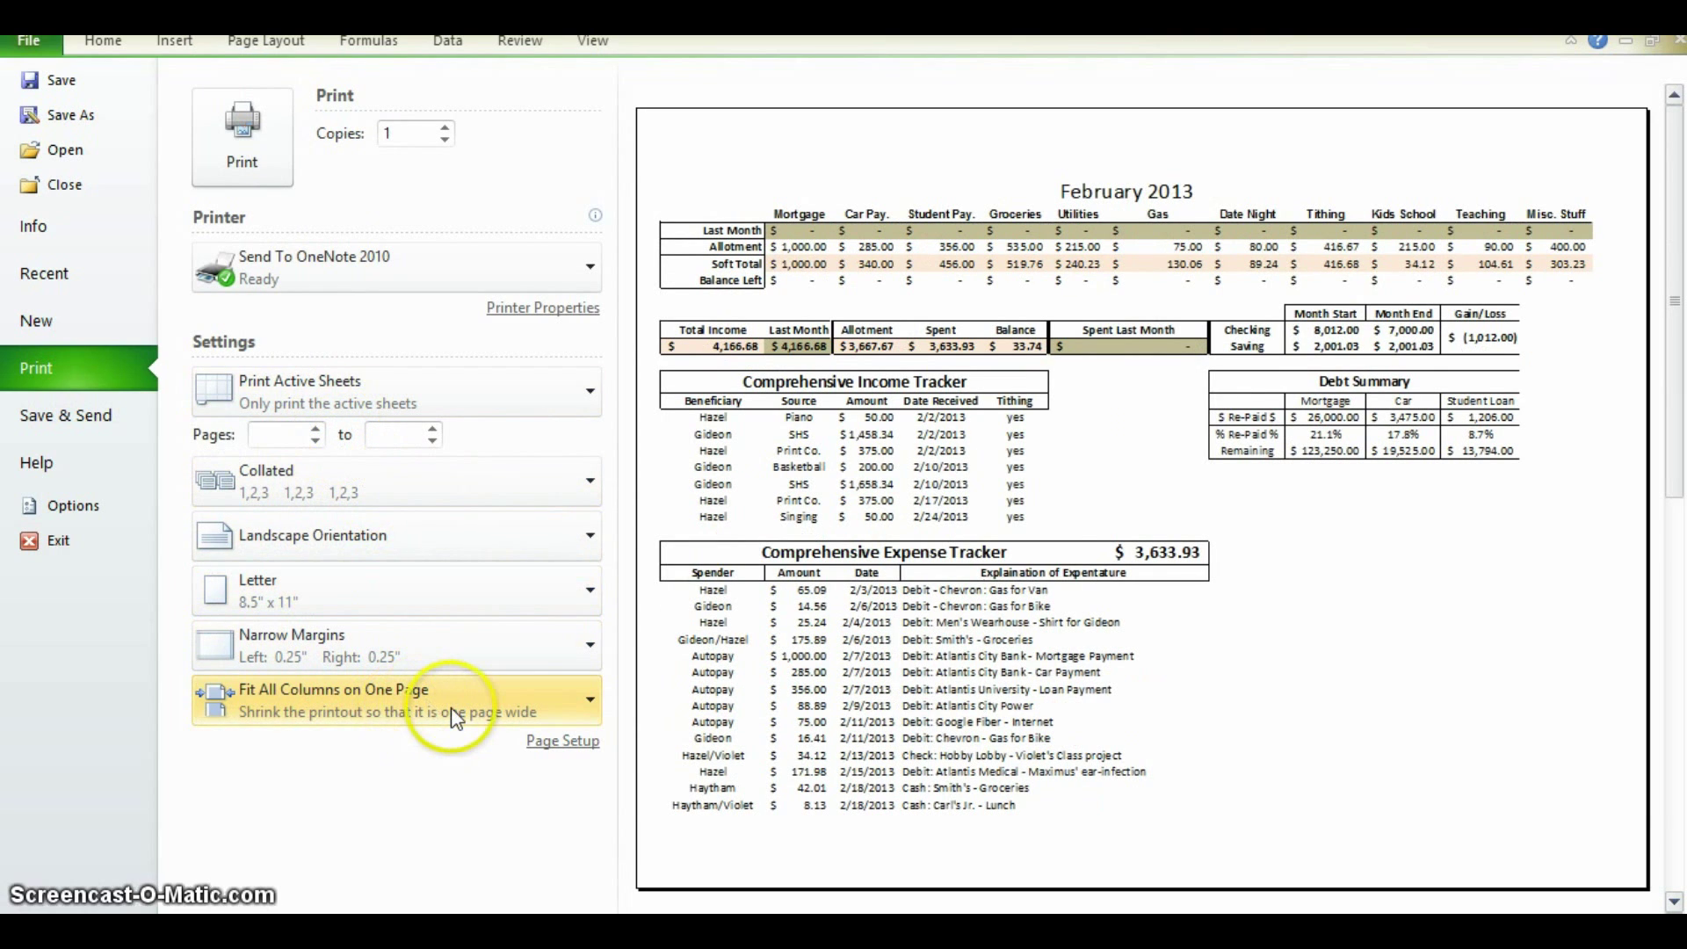
{"action": "left_click", "coordinate": [450, 709]}
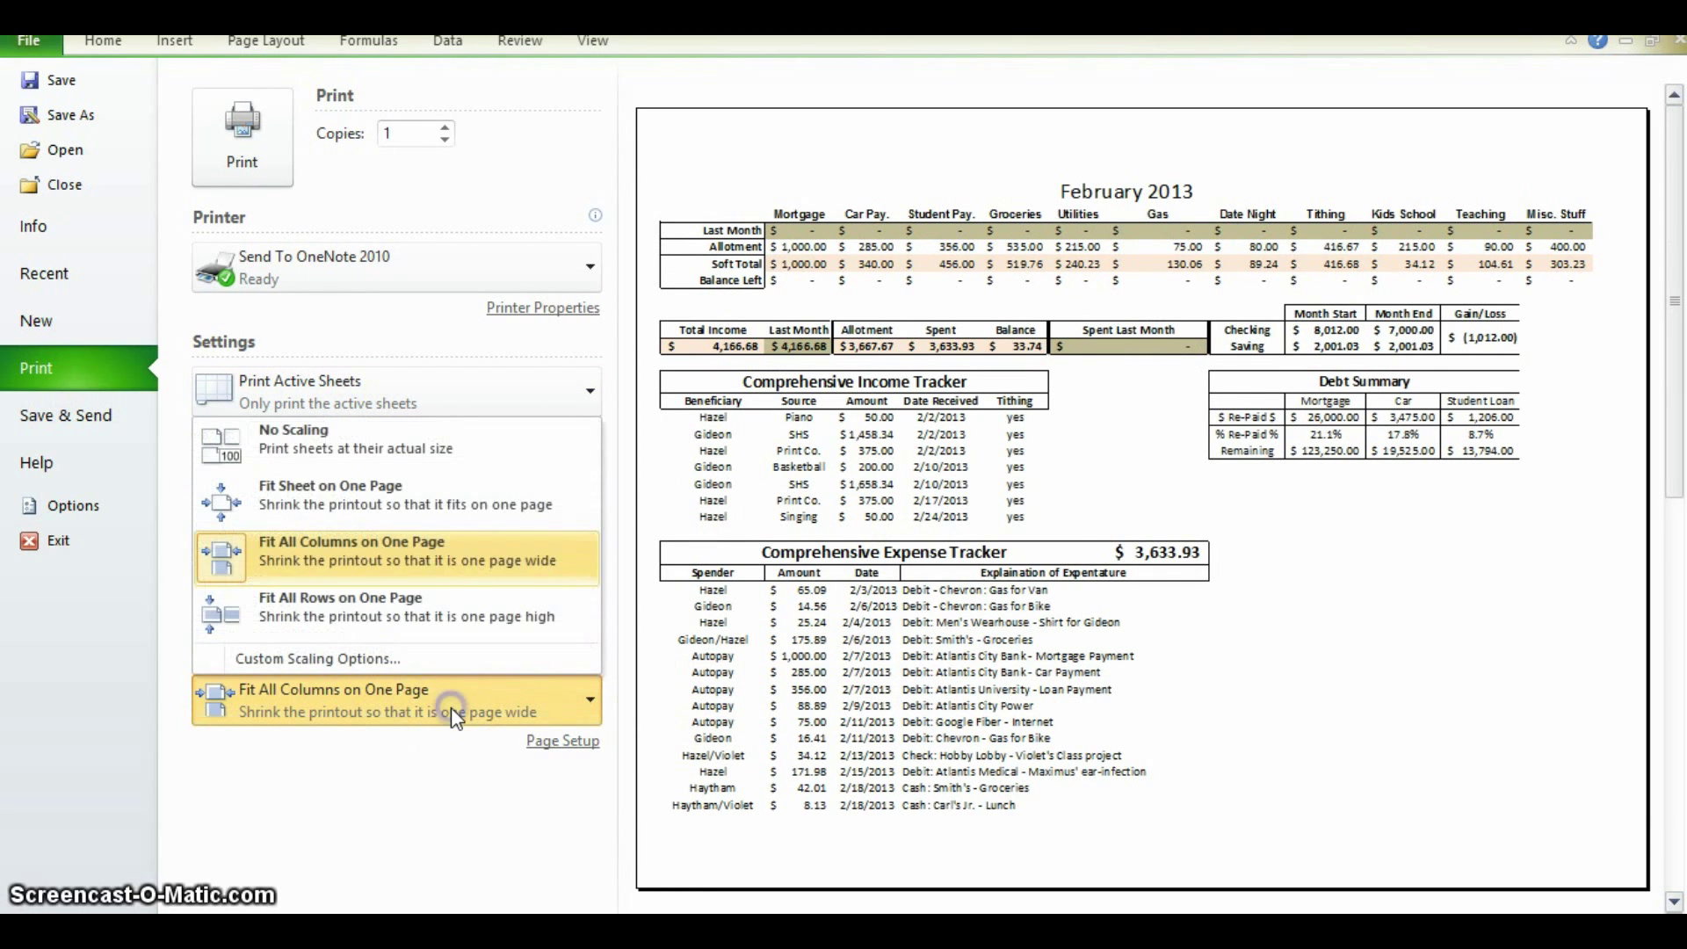
{"action": "left_click", "coordinate": [410, 570]}
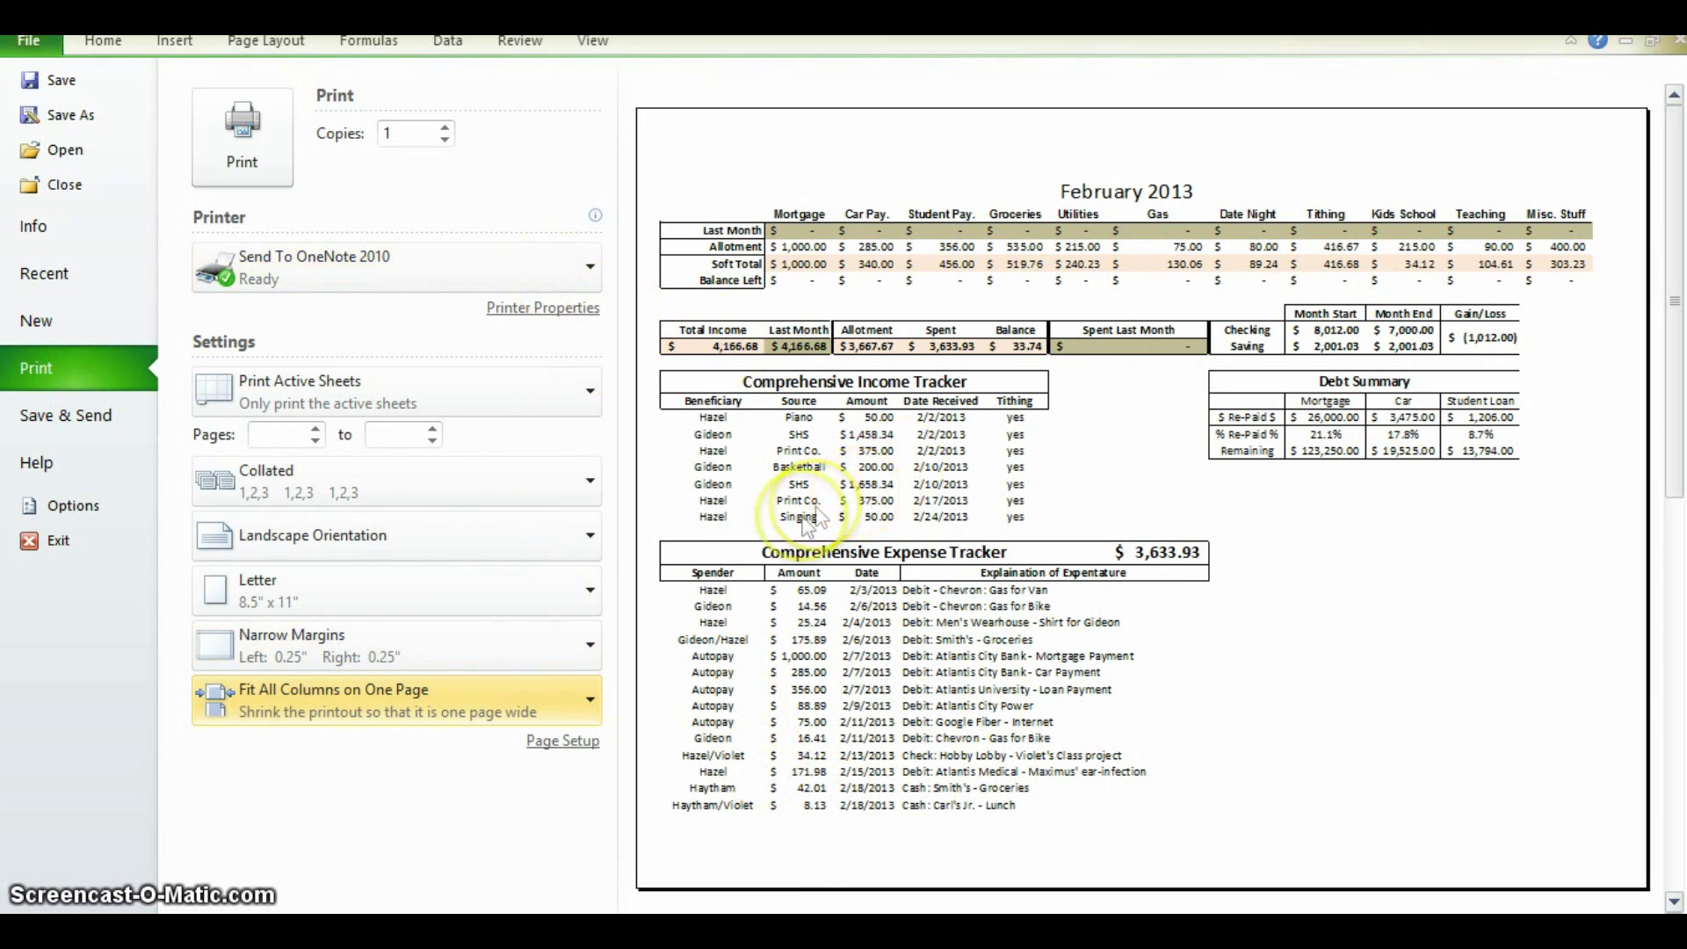
- Scroll through the preview pages, then return to the February 2013 worksheet
{"action": "left_click_drag", "start_coordinate": [1674, 303], "coordinate": [1674, 698]}
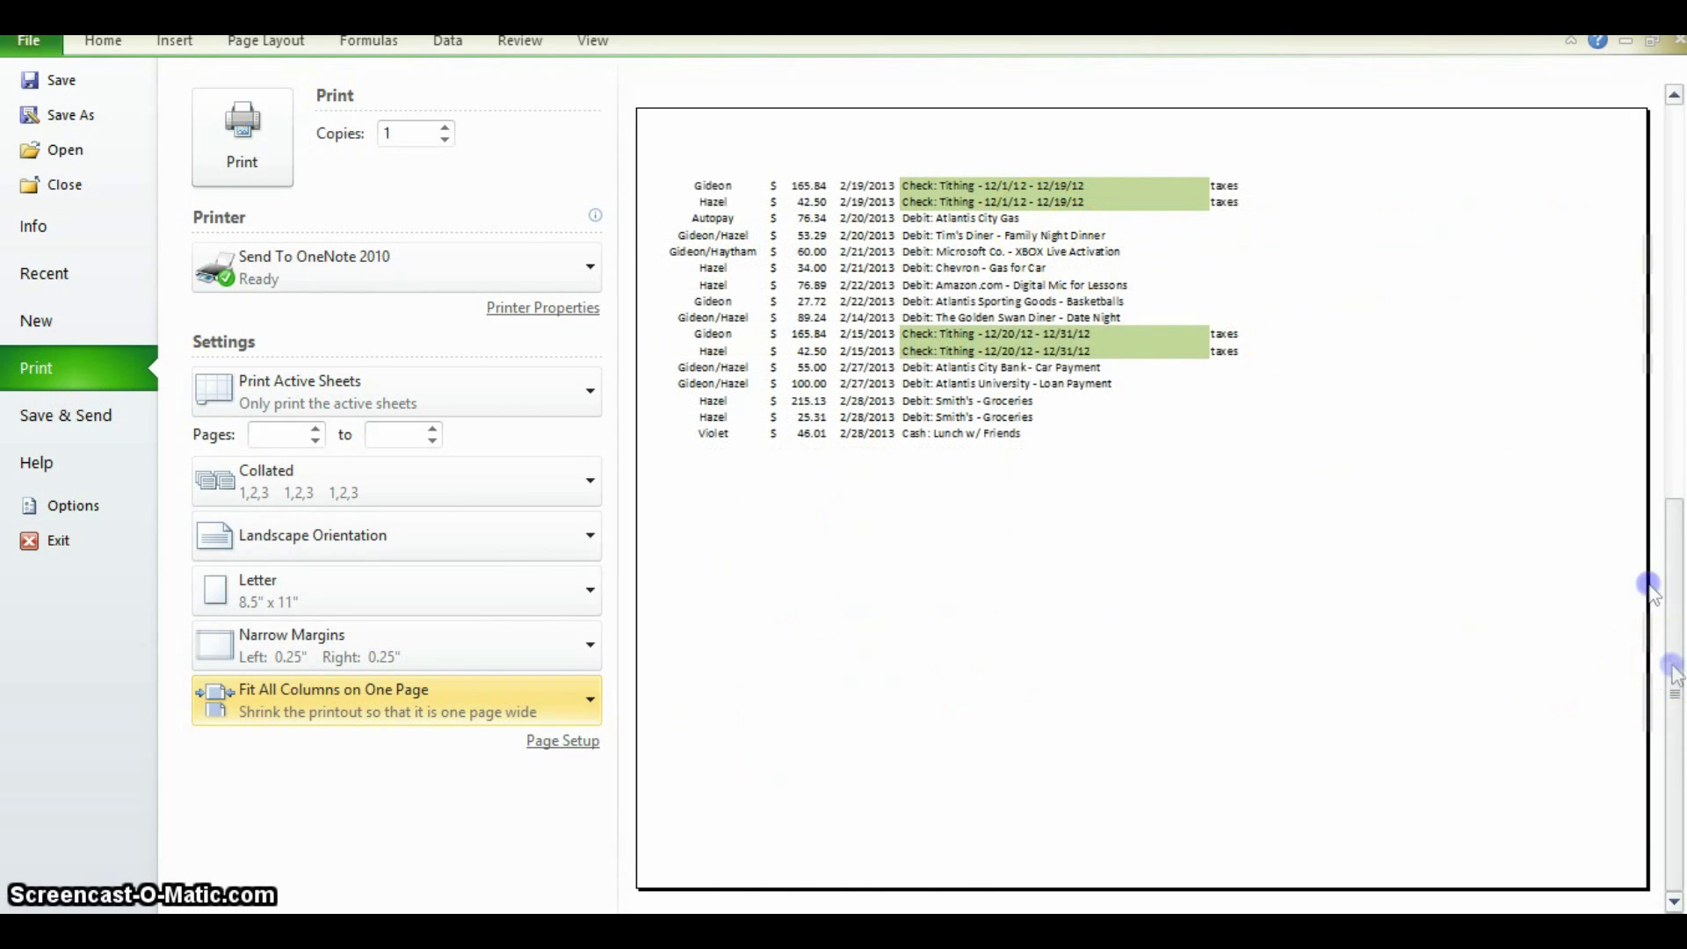
{"action": "left_click_drag", "start_coordinate": [1657, 595], "coordinate": [1667, 327]}
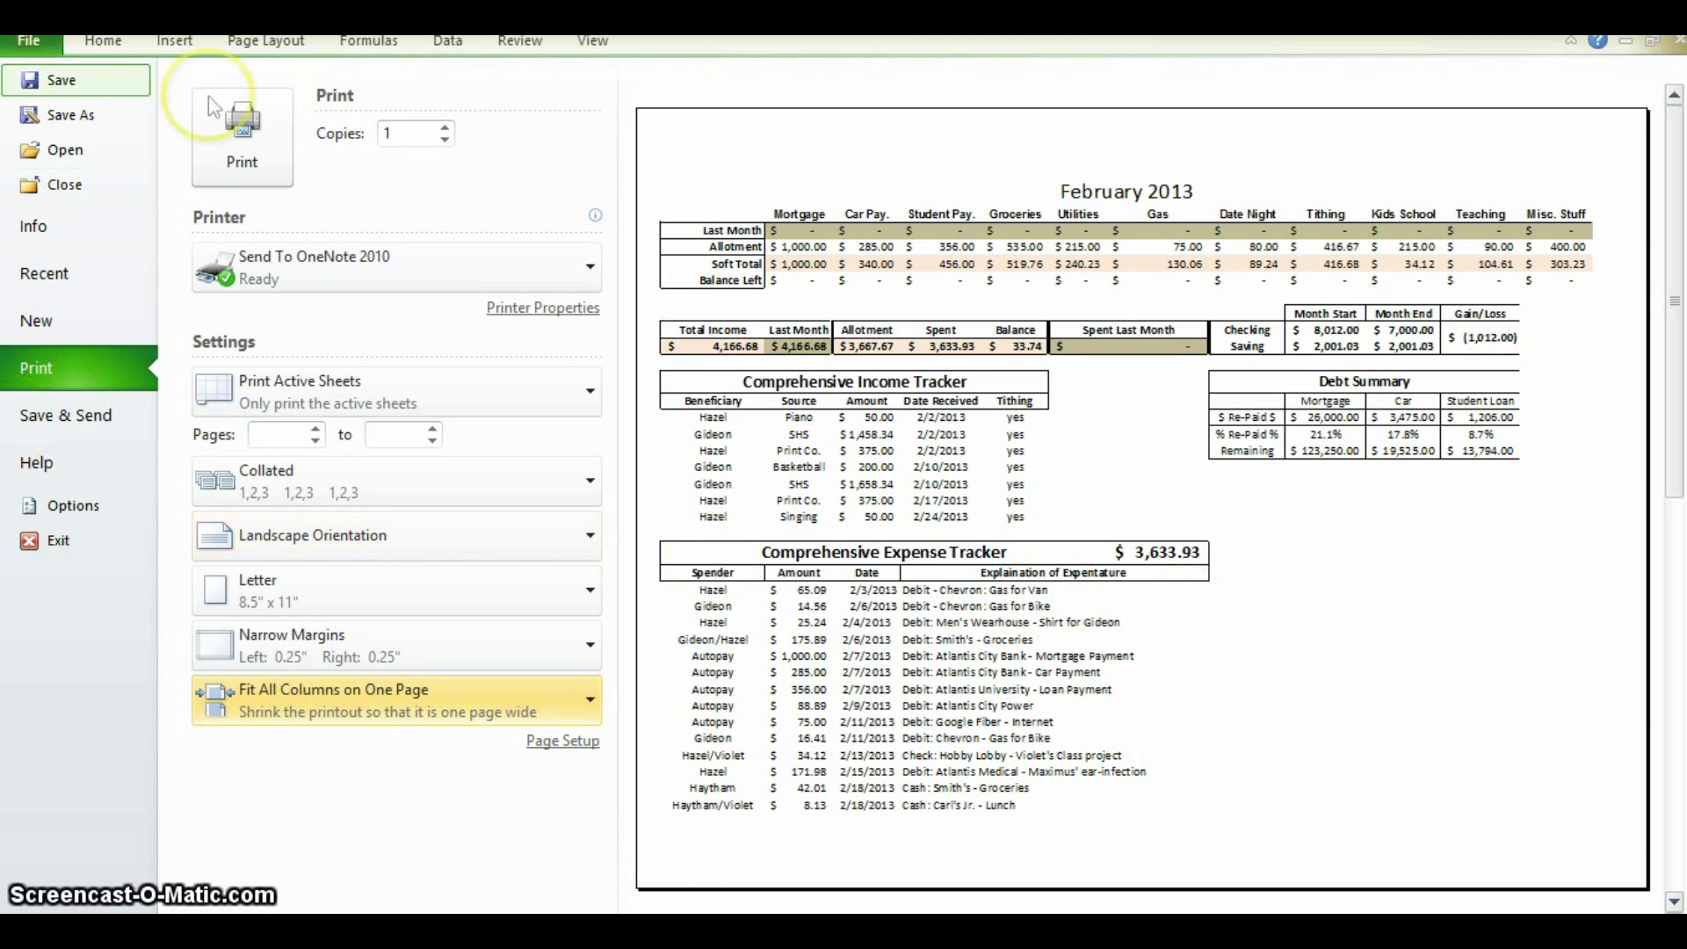
{"action": "key", "text": "Escape"}
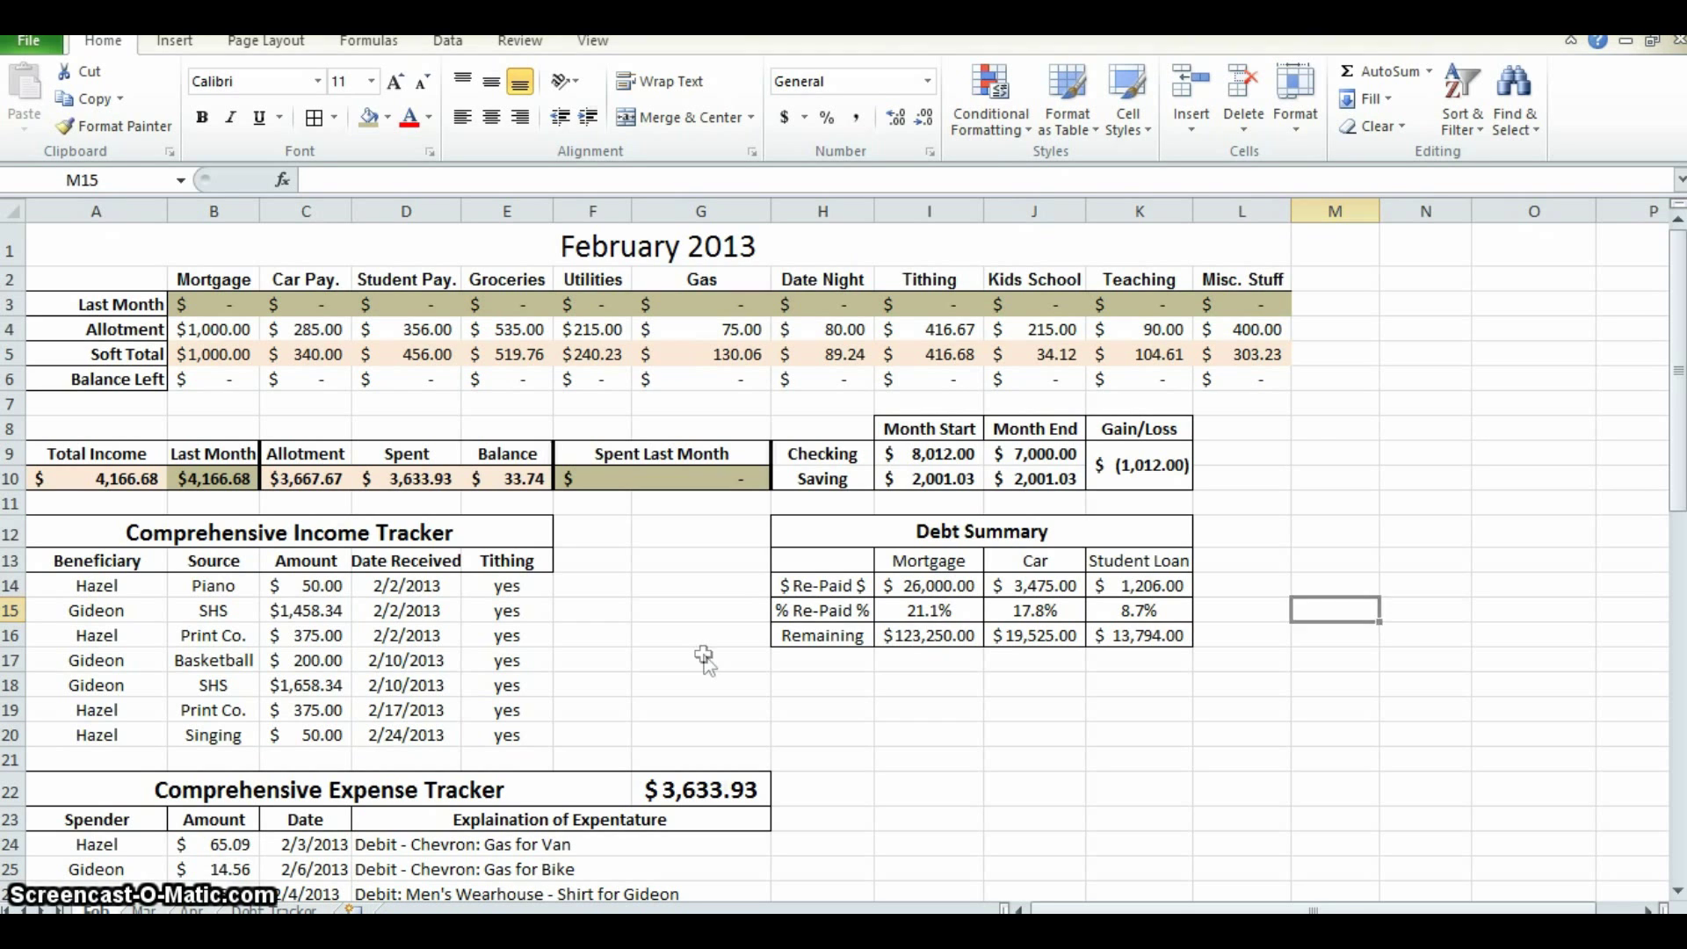
- Switch to the other budget workbook and show its End of Year Summary - 2013 sheet
{"action": "key", "text": "alt+Tab"}
{"action": "key", "text": "Tab"}
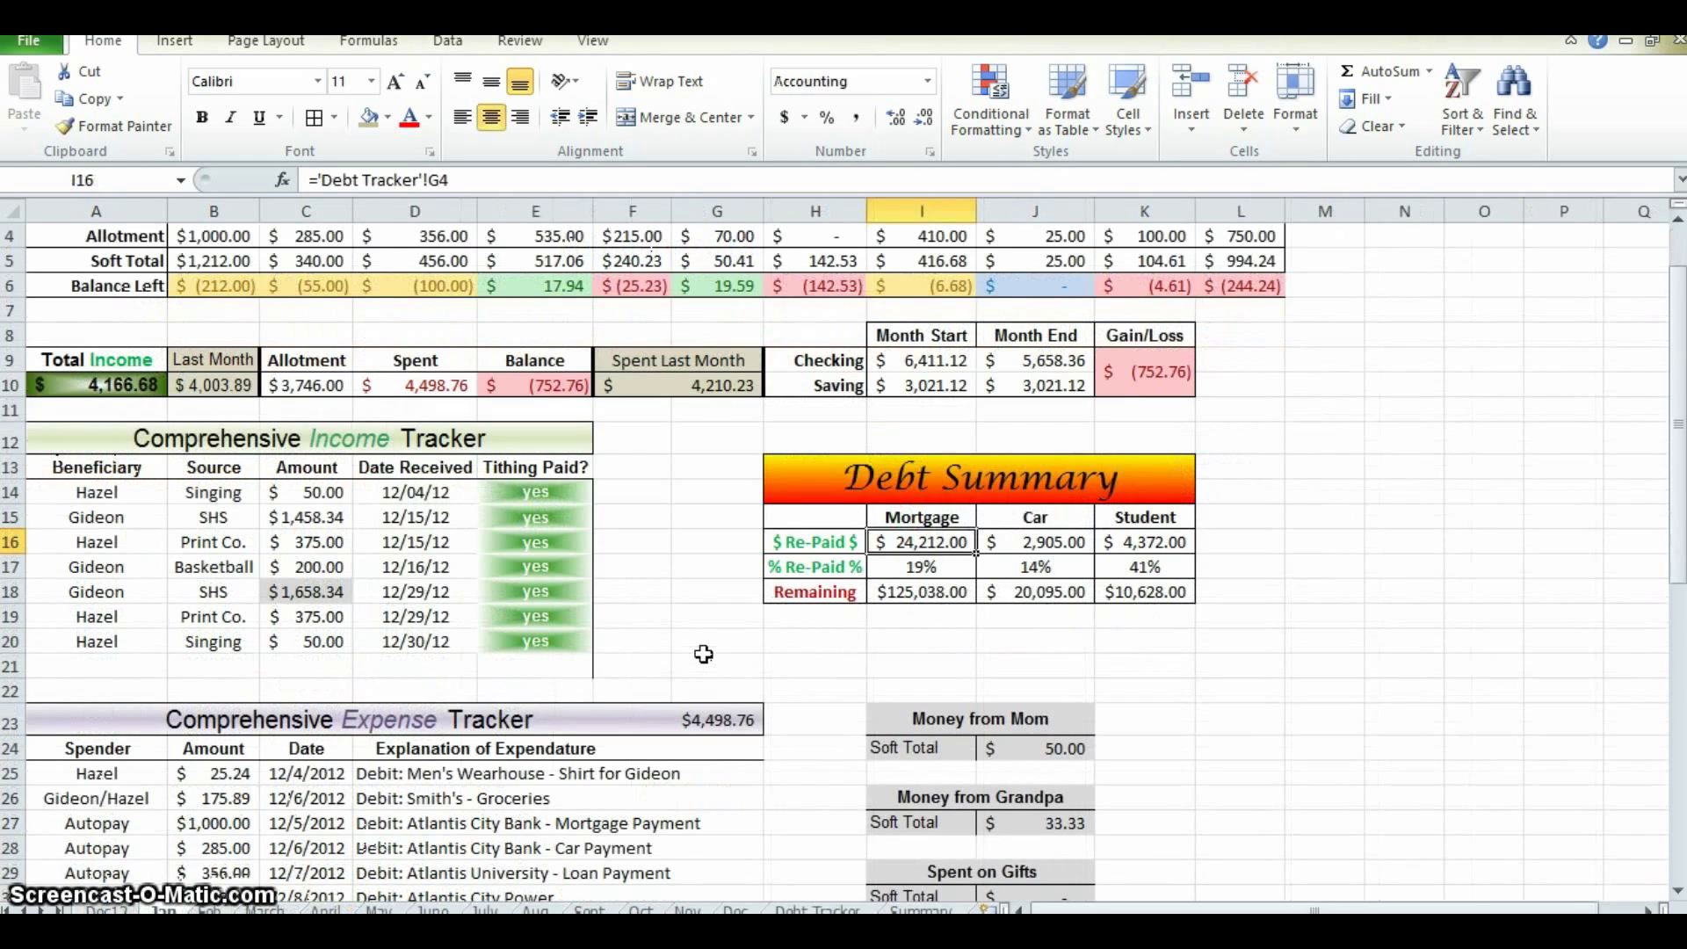
{"action": "left_click", "coordinate": [817, 909]}
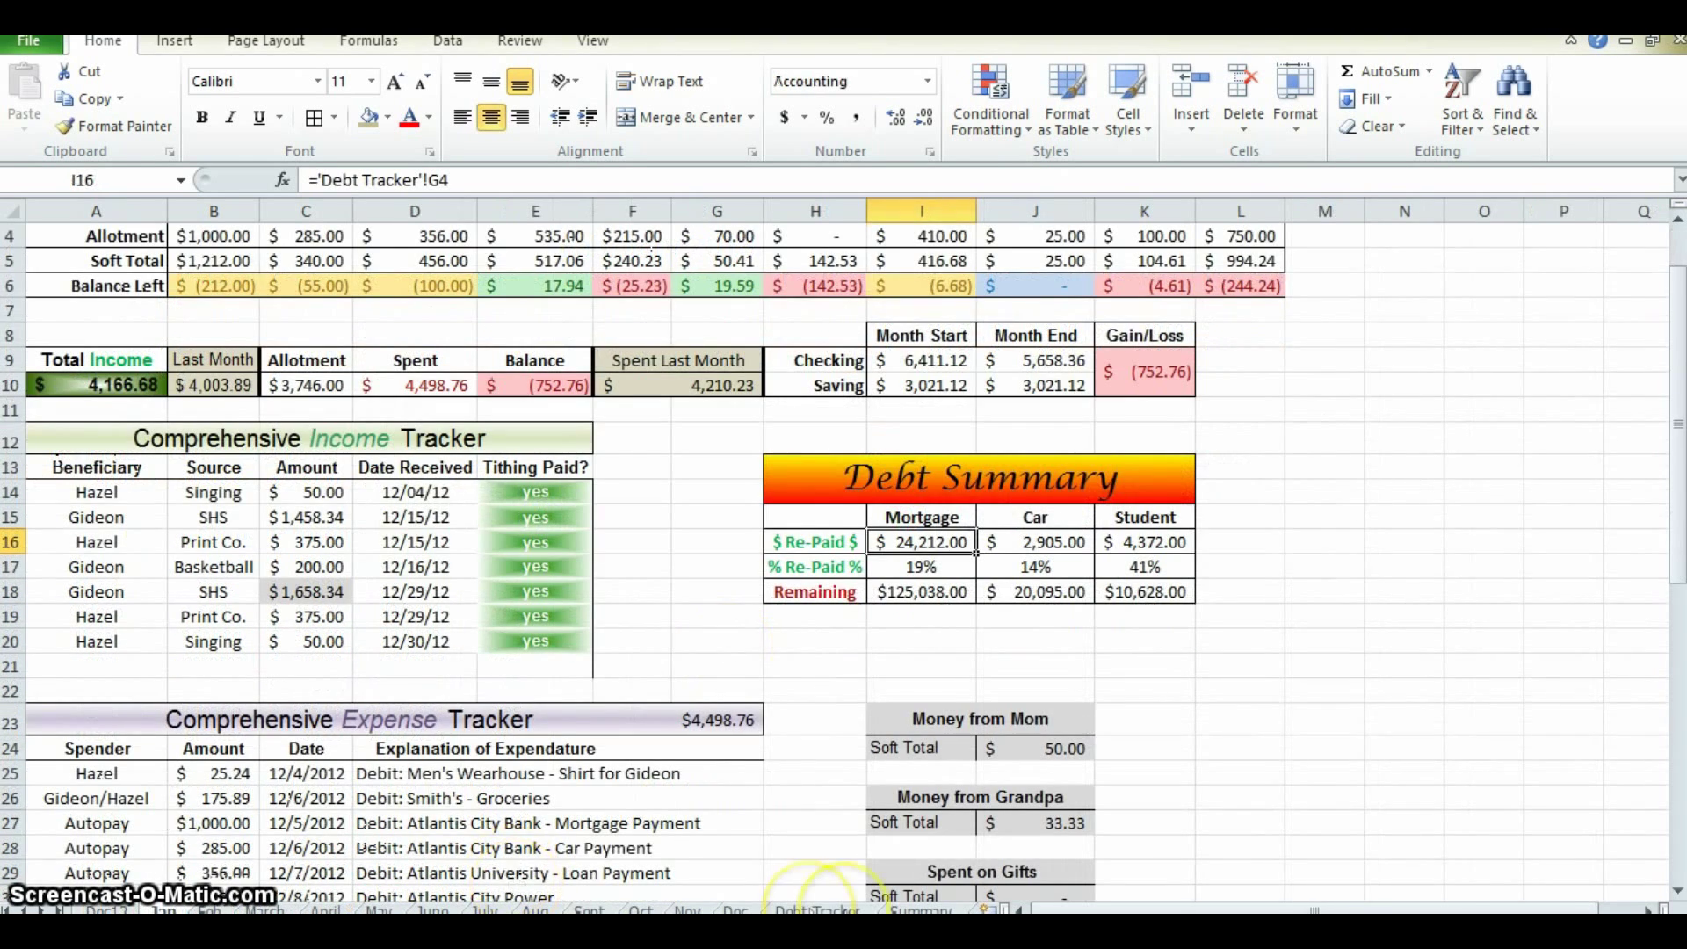
{"action": "left_click", "coordinate": [922, 907]}
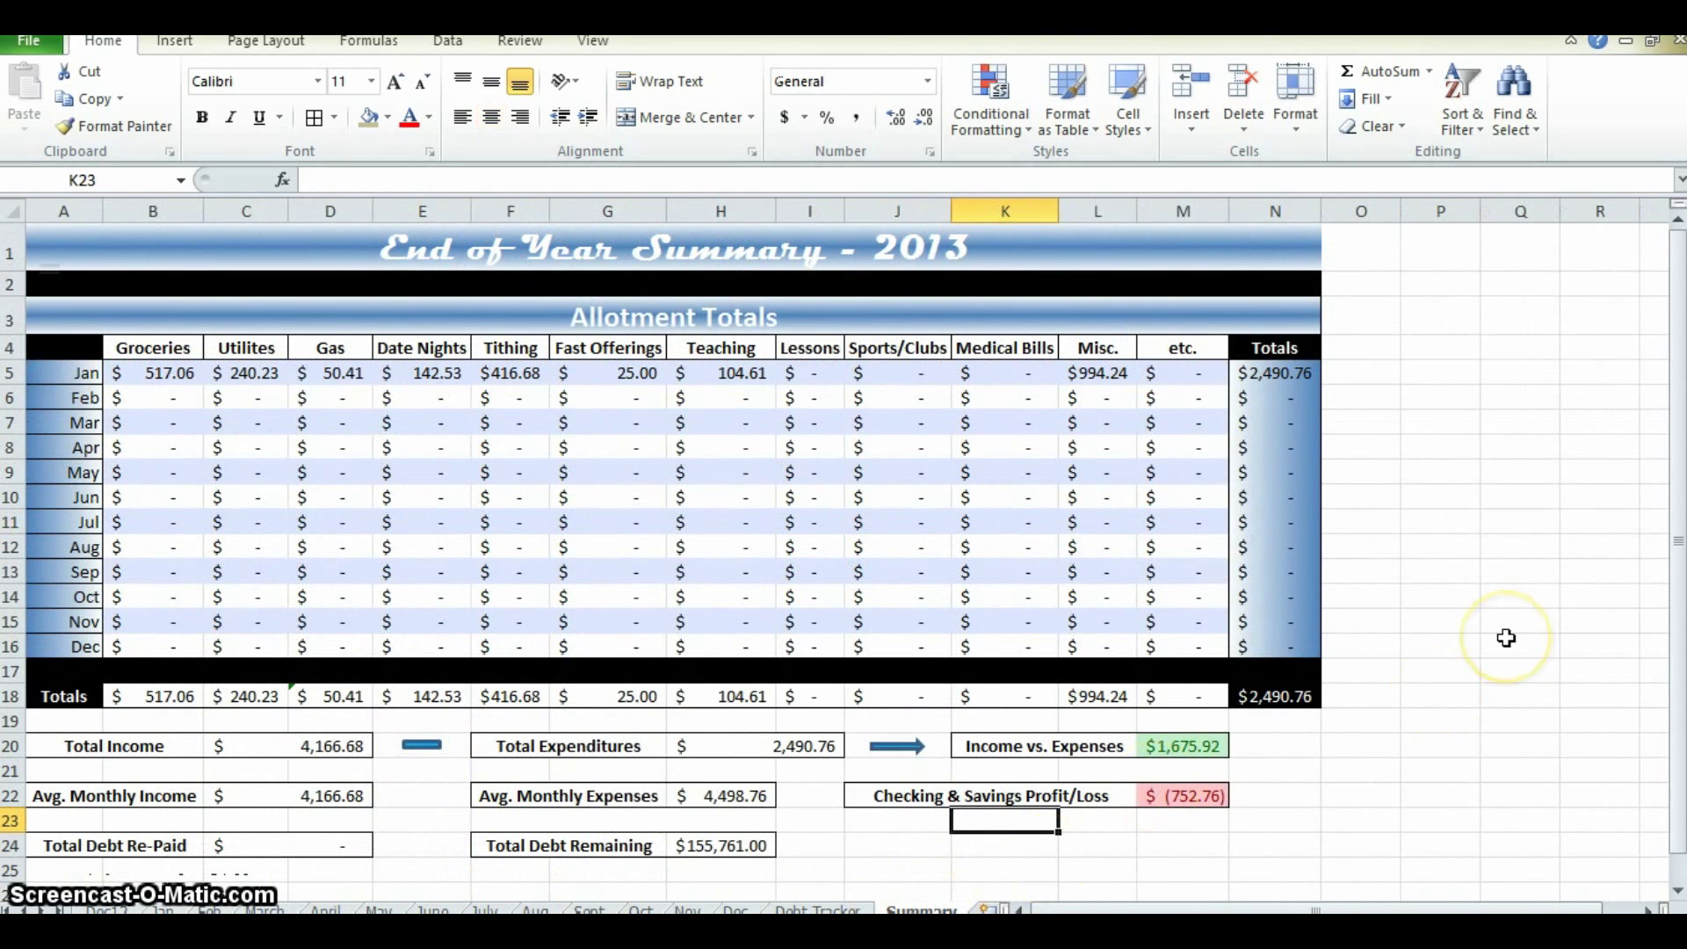